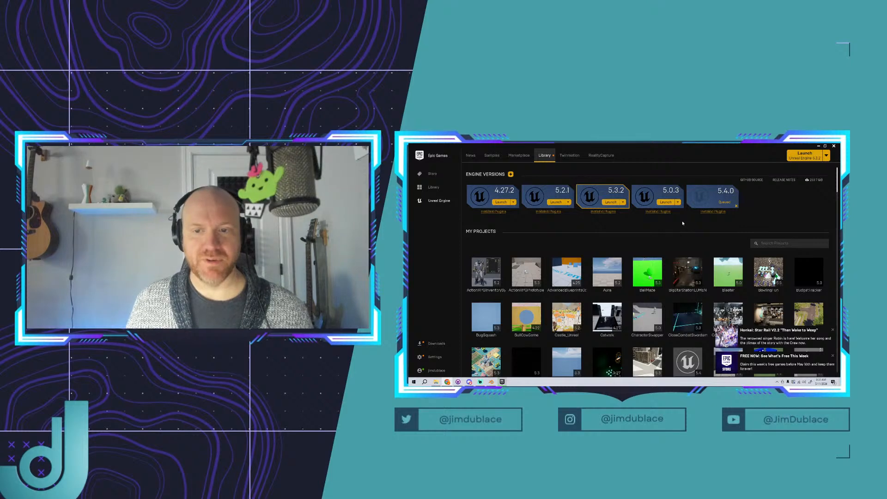
Cancel the Rocket League update in the download tasks and dismiss the two promotional notifications.
{"action": "left_click", "coordinate": [436, 343]}
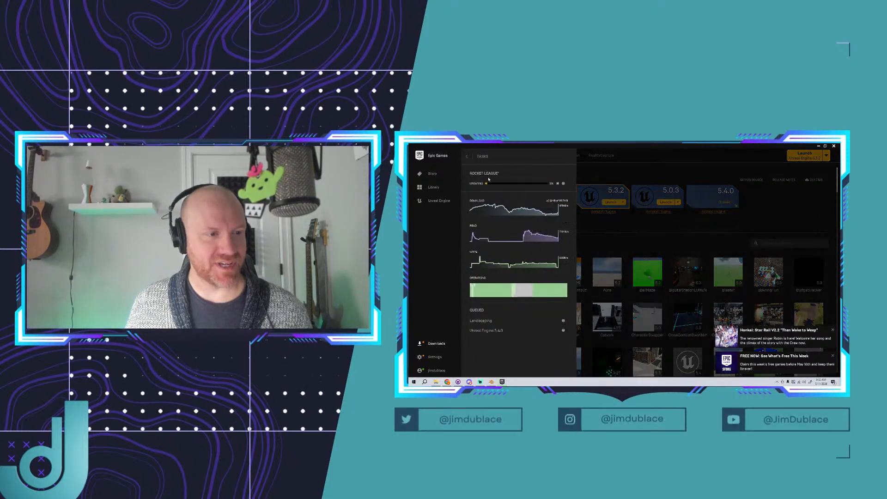
{"action": "left_click", "coordinate": [557, 183]}
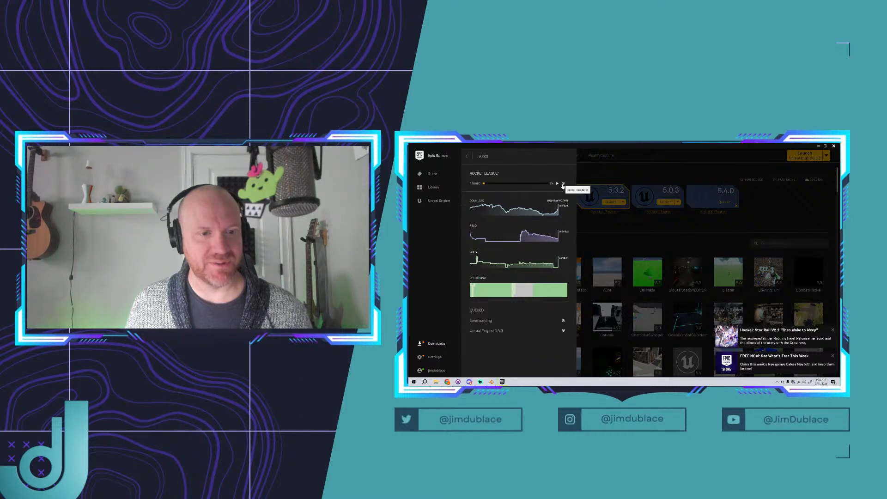
{"action": "left_click", "coordinate": [563, 184]}
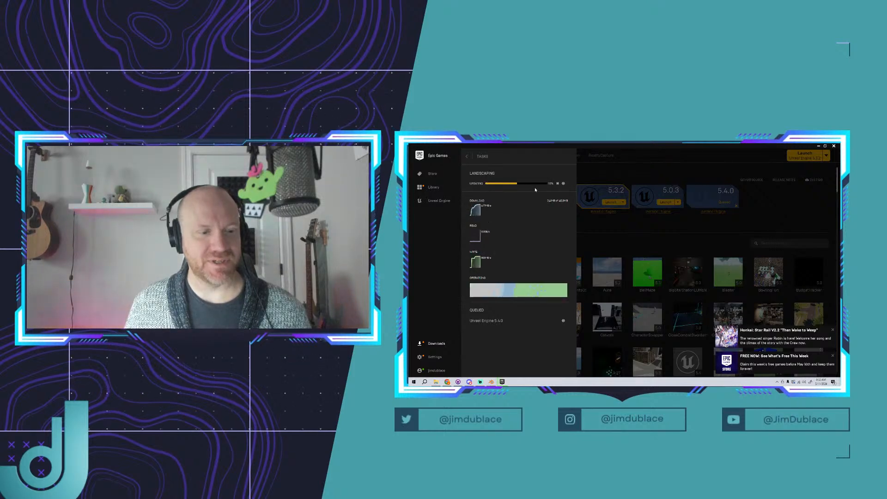
{"action": "left_click", "coordinate": [832, 356]}
{"action": "left_click", "coordinate": [834, 357]}
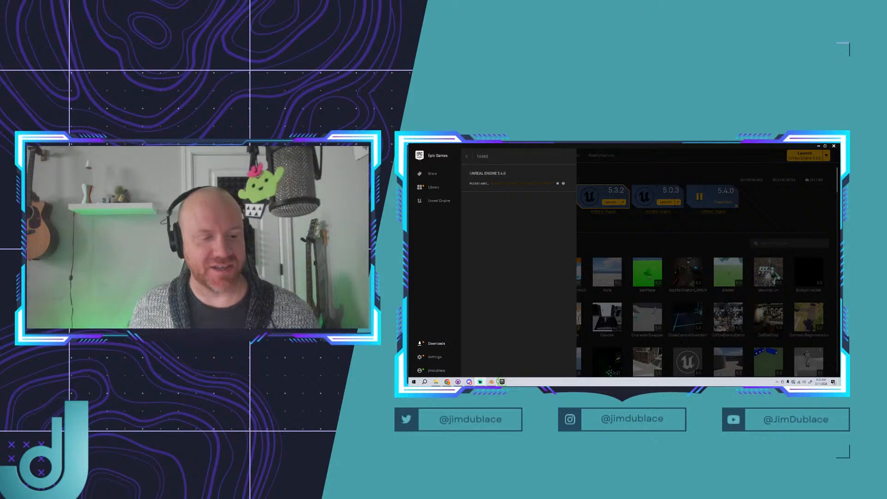
Move the Discord window out of the way and switch to the empty 3D scene in Blender.
{"action": "left_click", "coordinate": [469, 382]}
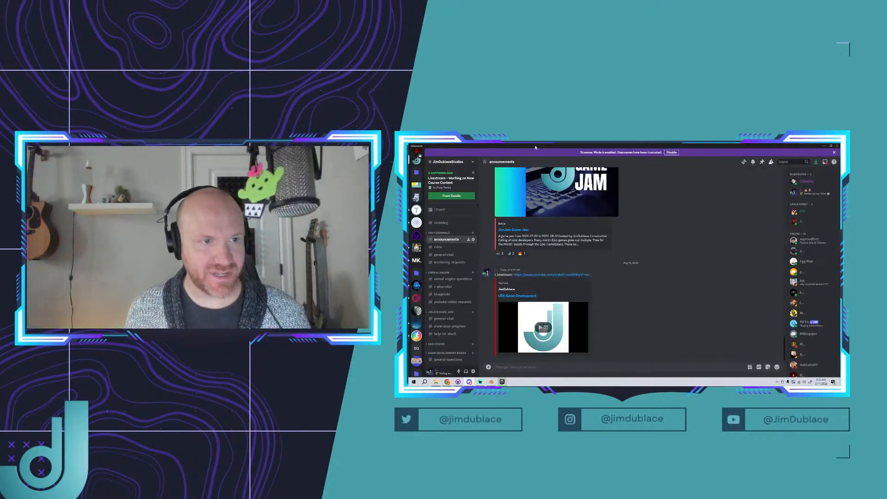
{"action": "left_click_drag", "start_coordinate": [536, 147], "coordinate": [840, 221]}
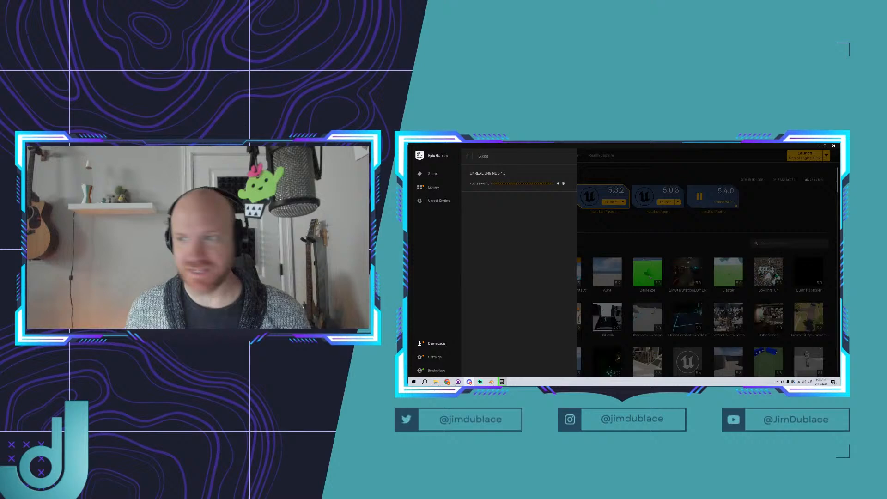
{"action": "left_click", "coordinate": [490, 383]}
{"action": "middle_click_drag", "start_coordinate": [581, 277], "coordinate": [591, 261]}
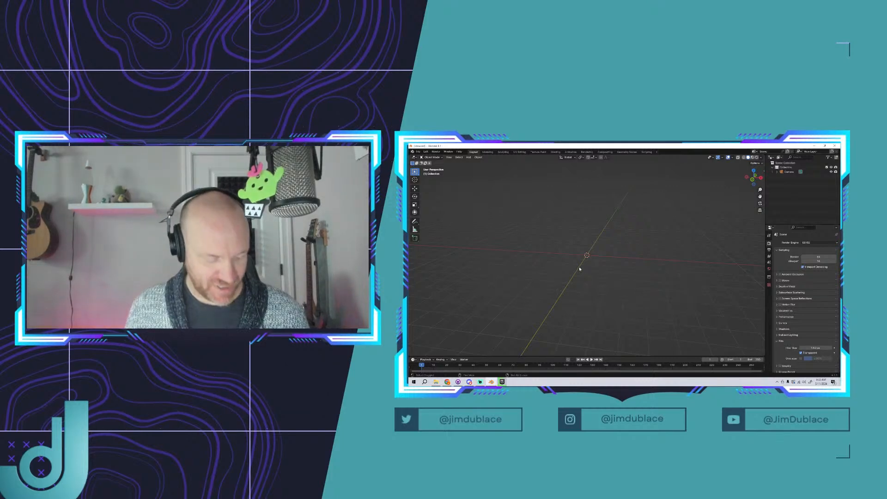
{"action": "key", "text": "shift+a"}
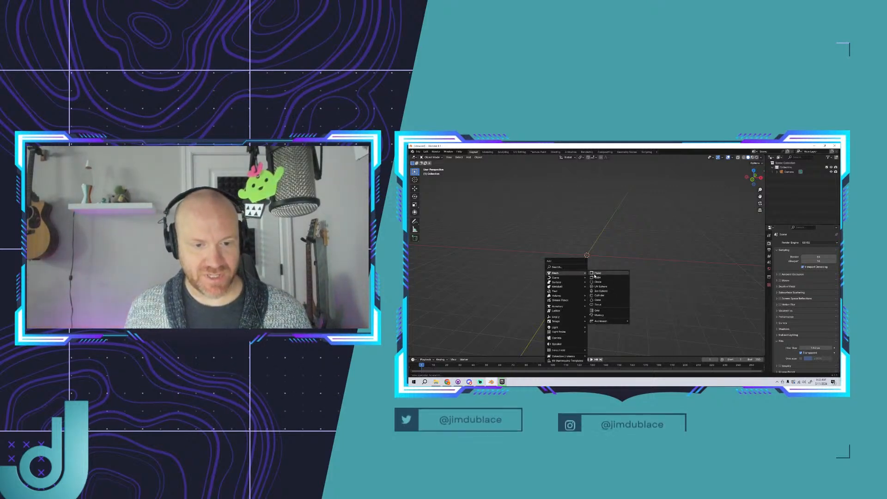
{"action": "left_click", "coordinate": [597, 273]}
{"action": "key", "text": "Delete"}
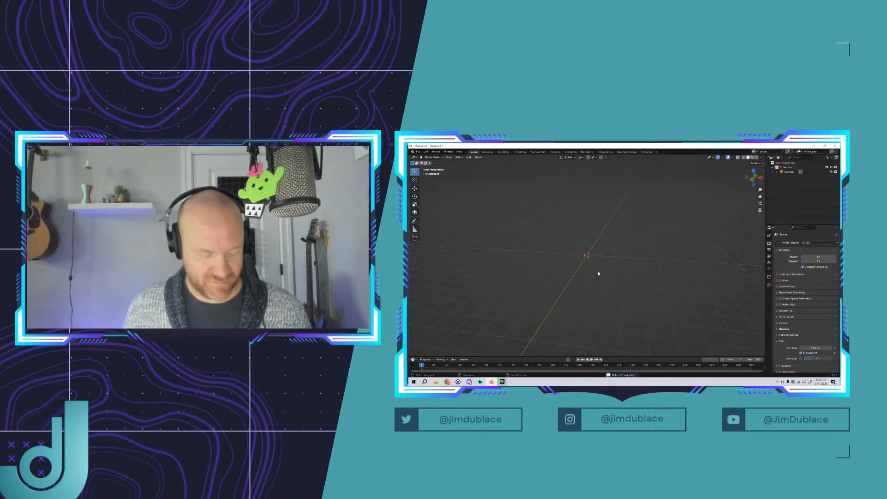
Add a cube mesh at the world origin.
{"action": "key", "text": "shift+a"}
{"action": "mouse_move", "coordinate": [598, 274]}
{"action": "left_click", "coordinate": [624, 281]}
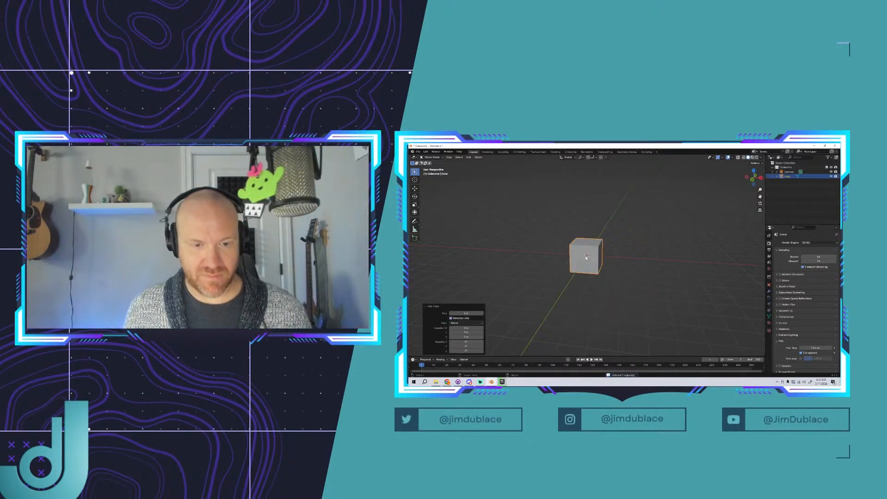
Inset the cube's top face and extrude the inner face straight up into a tall, narrow column.
{"action": "scroll", "coordinate": [586, 257], "scroll_direction": "up", "scroll_amount": 2}
{"action": "middle_click_drag", "start_coordinate": [586, 257], "coordinate": [604, 261]}
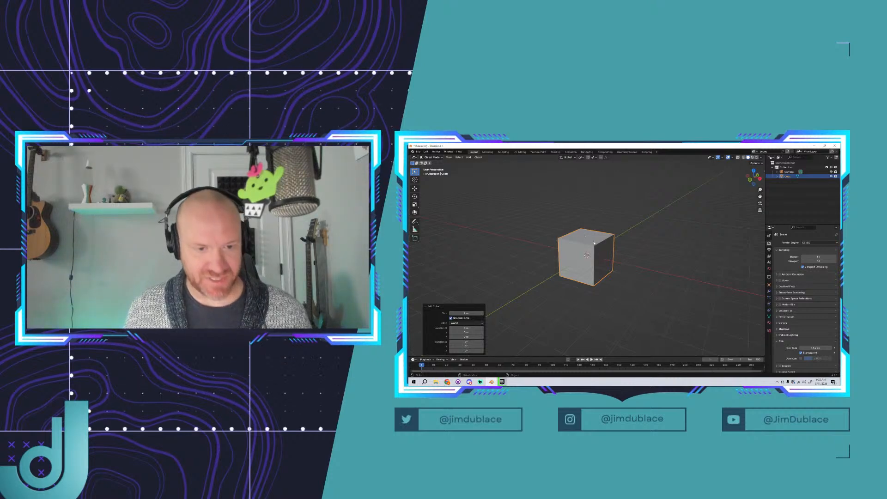
{"action": "key", "text": "Tab"}
{"action": "key", "text": "alt+a"}
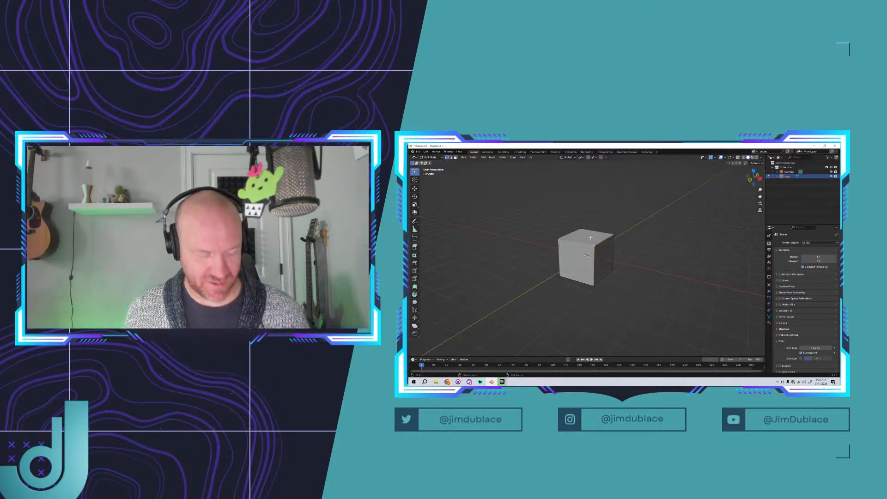
{"action": "left_click", "coordinate": [590, 238]}
{"action": "key", "text": "i"}
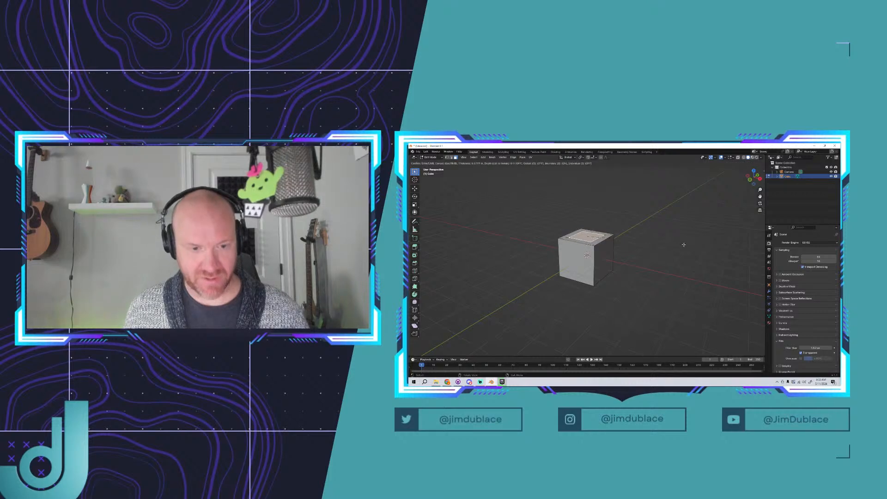
{"action": "left_click", "coordinate": [684, 244]}
{"action": "key", "text": "e"}
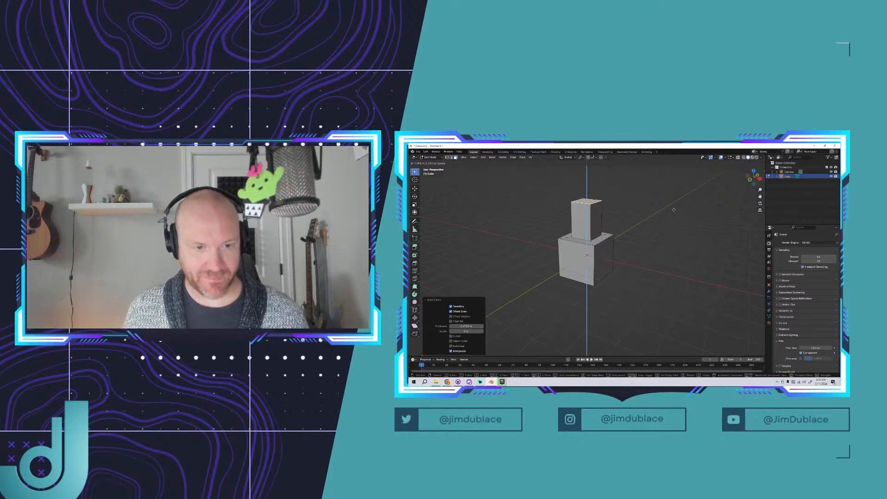
{"action": "left_click", "coordinate": [615, 194]}
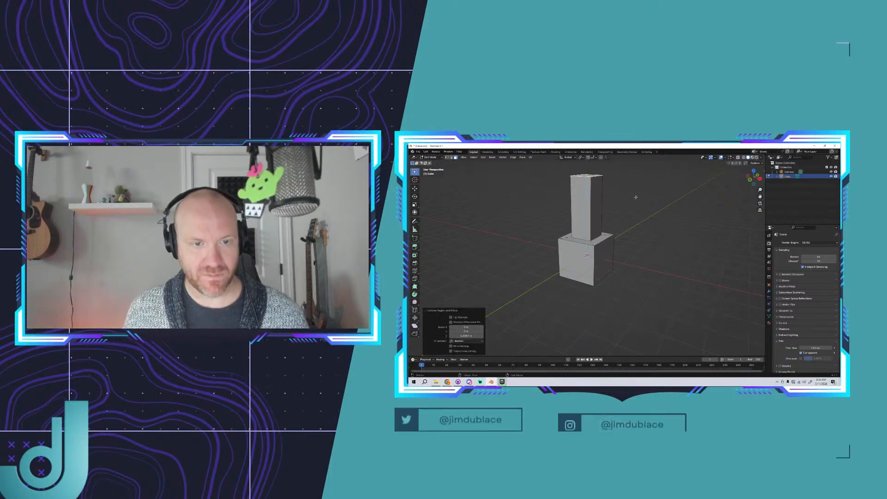
Loop cut the column across its middle and extrude the upper side face outward into a long horizontal arm.
{"action": "left_click", "coordinate": [600, 197]}
{"action": "left_click", "coordinate": [601, 196]}
{"action": "left_click", "coordinate": [593, 195]}
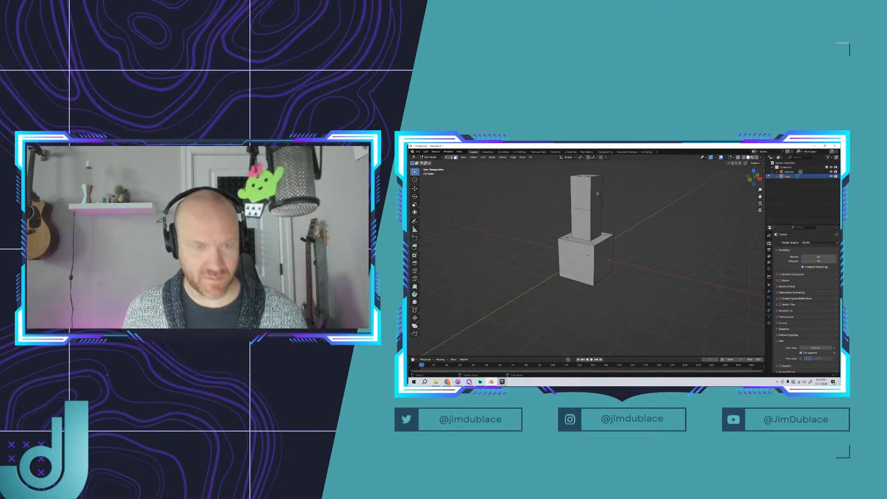
{"action": "key", "text": "e"}
{"action": "left_click", "coordinate": [691, 211]}
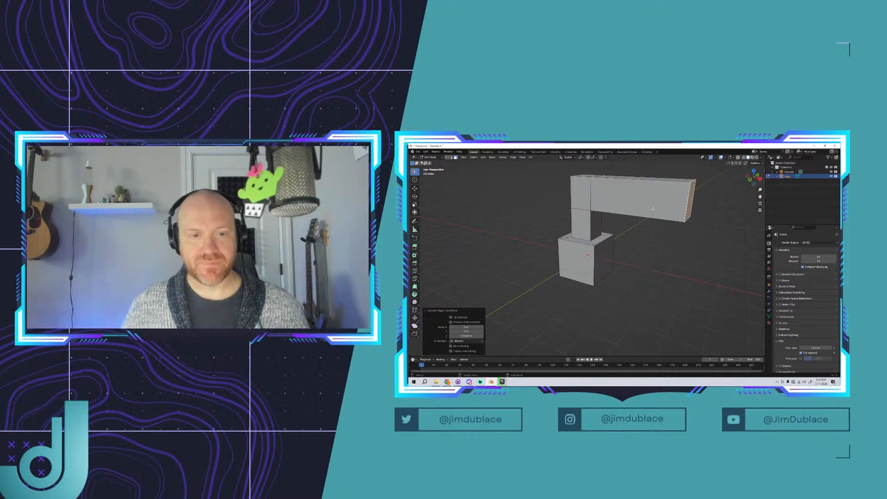
{"action": "key", "text": "Tab"}
{"action": "middle_click_drag", "start_coordinate": [653, 209], "coordinate": [638, 224]}
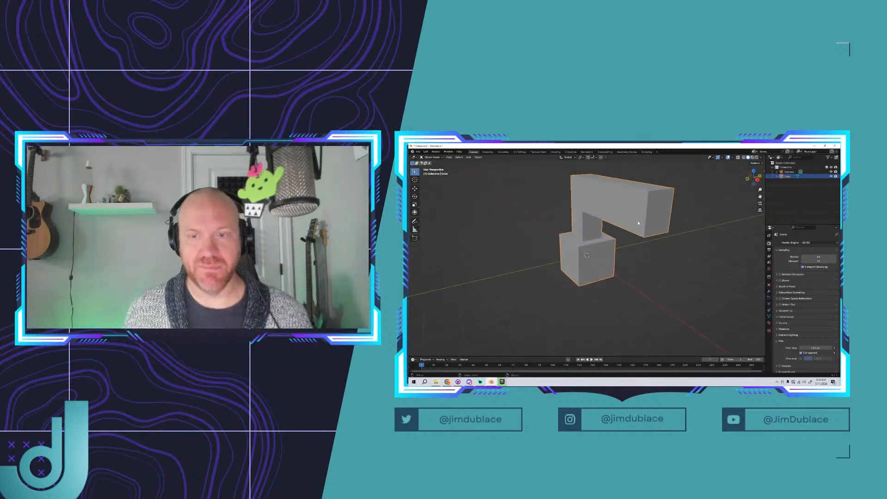
Flip the face normals of the entire mesh so they point inward.
{"action": "key", "text": "Tab"}
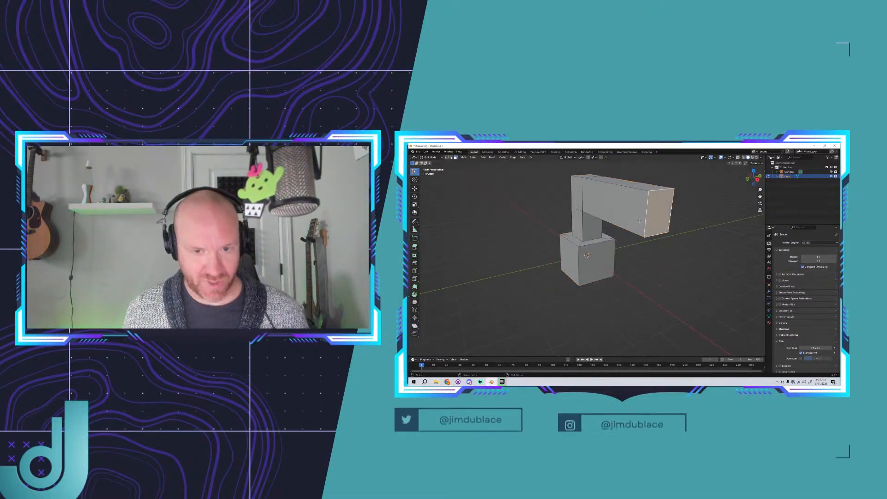
{"action": "key", "text": "a"}
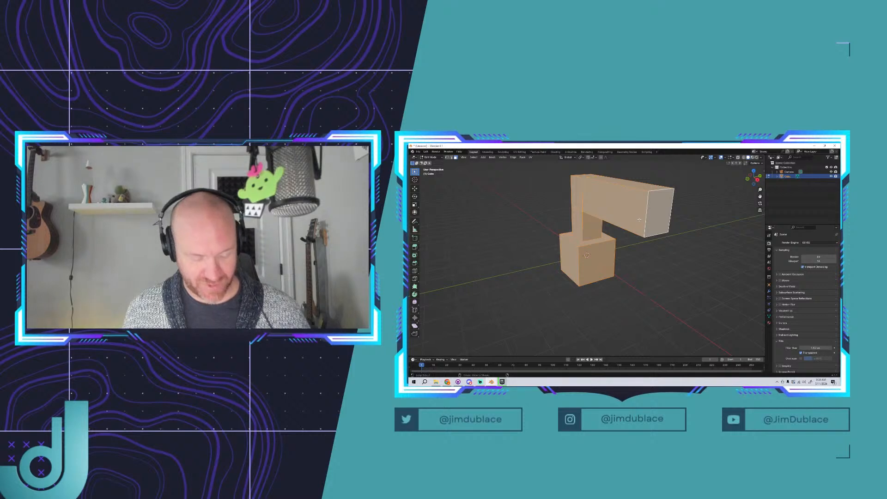
{"action": "key", "text": "u"}
{"action": "left_click", "coordinate": [639, 220]}
{"action": "key", "text": "Tab"}
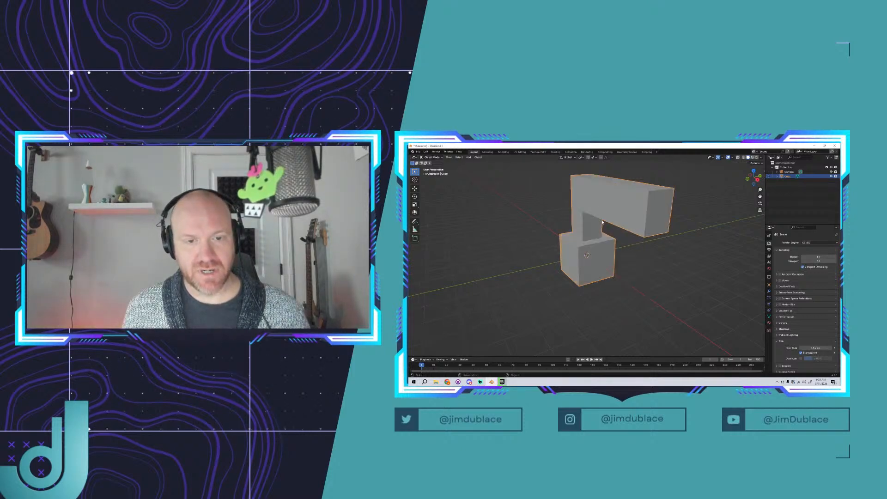
Minimize the Epic Games Launcher window and return to the mesh in Blender.
{"action": "middle_click_drag", "start_coordinate": [616, 214], "coordinate": [634, 216]}
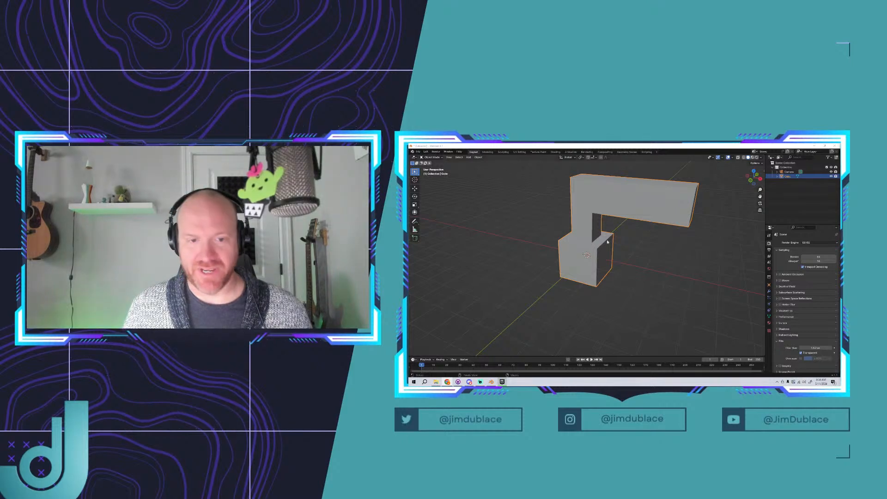
{"action": "middle_click_drag", "start_coordinate": [621, 215], "coordinate": [603, 216]}
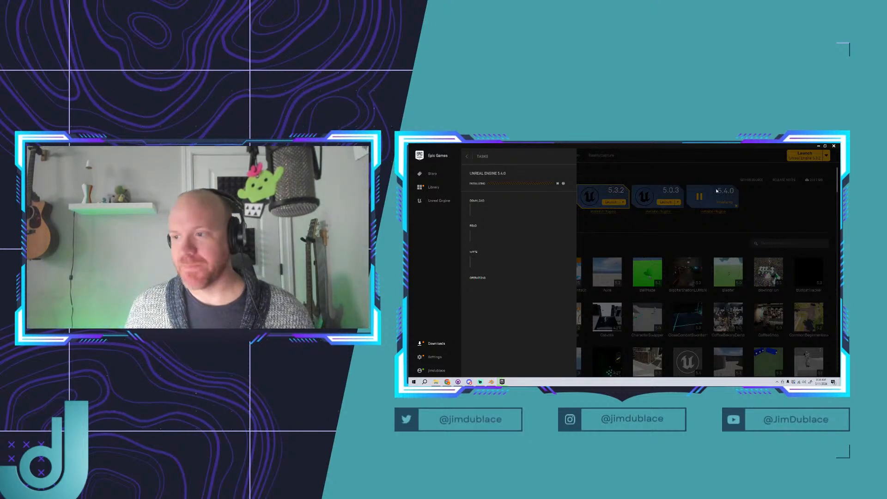
{"action": "left_click", "coordinate": [818, 146]}
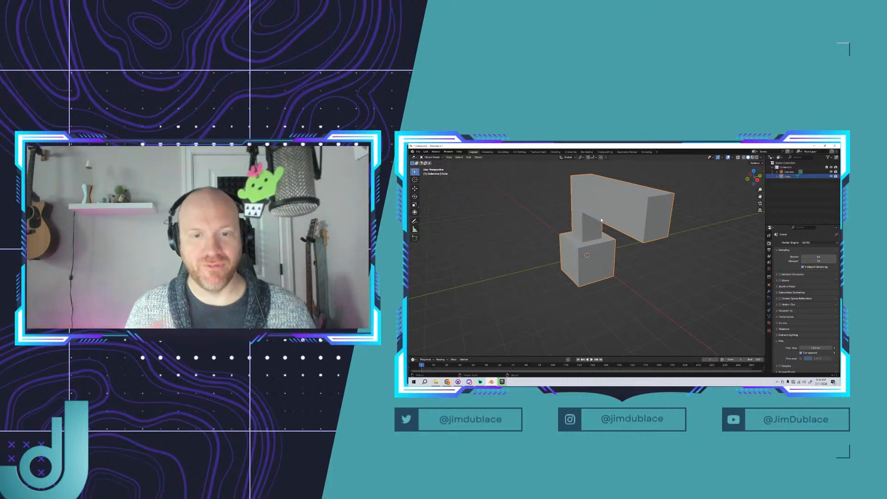
{"action": "middle_click_drag", "start_coordinate": [607, 217], "coordinate": [635, 230]}
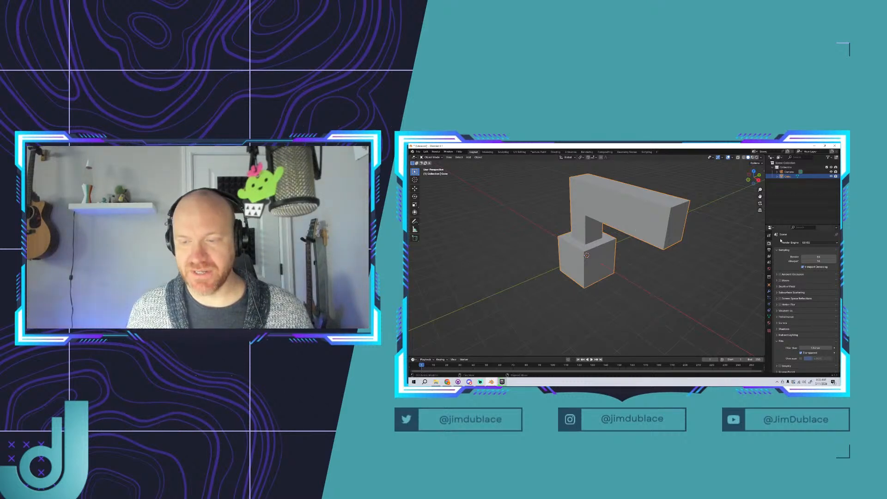
{"action": "key", "text": "r"}
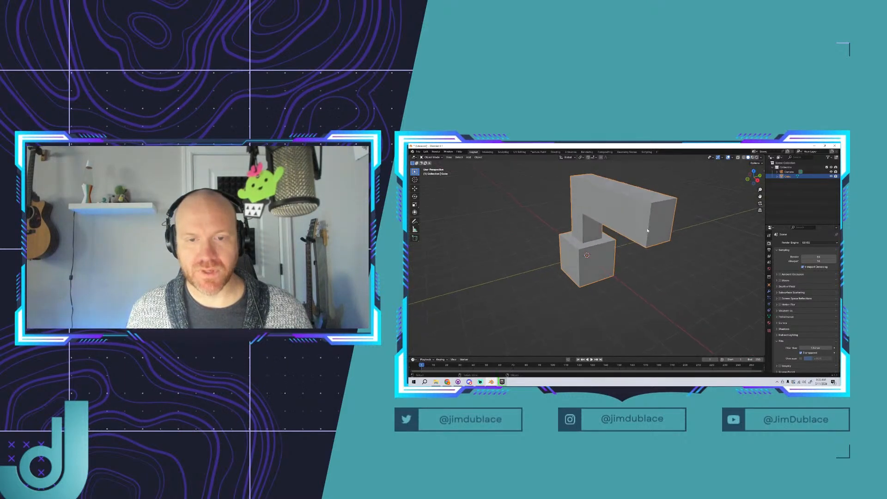
{"action": "left_click", "coordinate": [601, 204]}
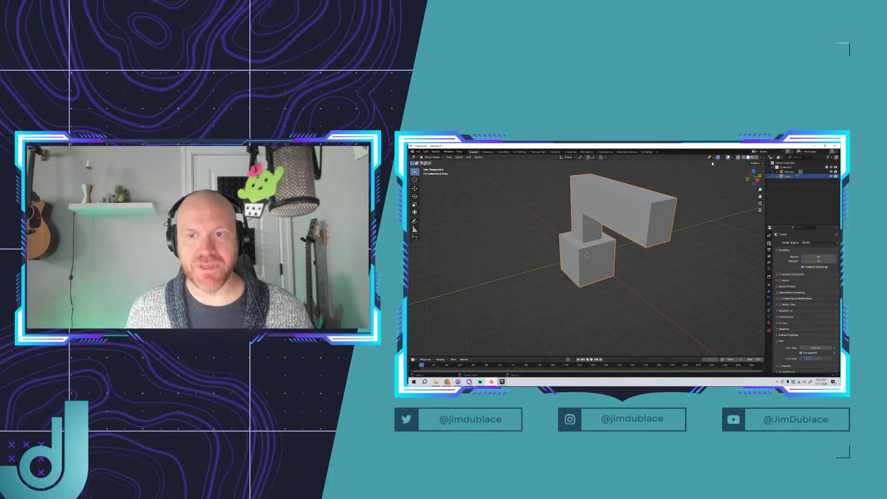
Turn on the Face Orientation overlay in the 3D viewport.
{"action": "left_click", "coordinate": [732, 157]}
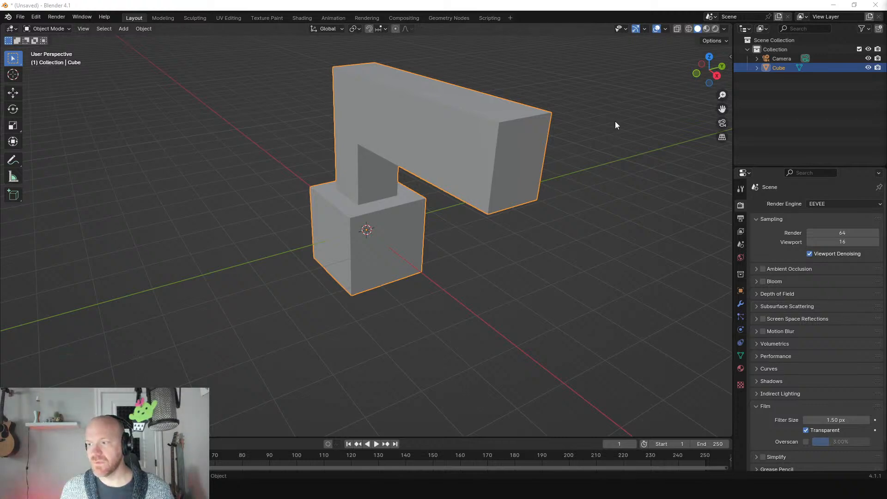
{"action": "left_click", "coordinate": [665, 29]}
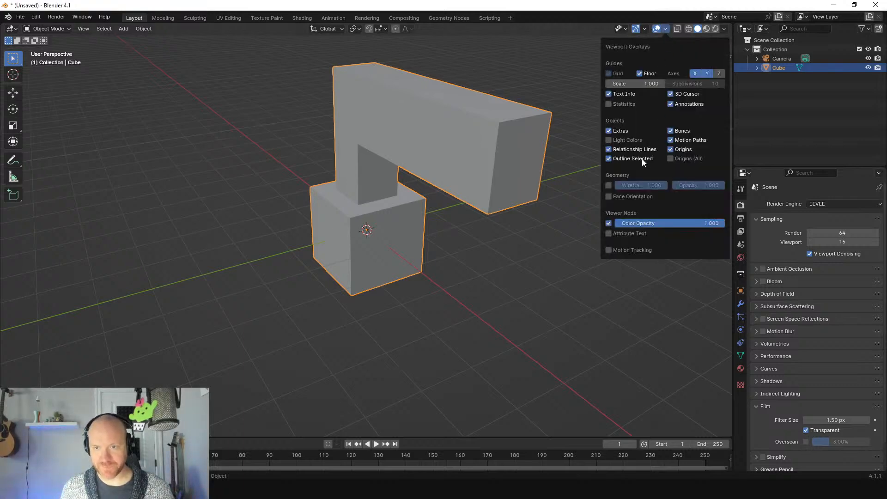
{"action": "left_click", "coordinate": [665, 29]}
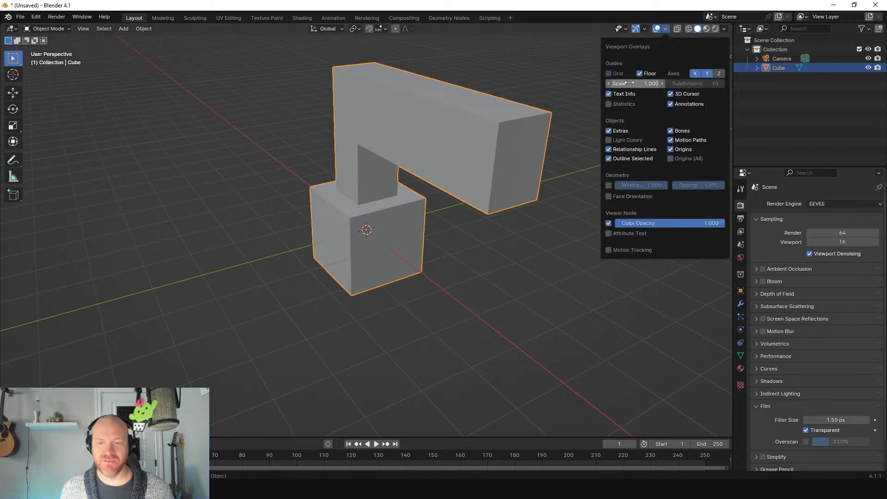
{"action": "left_click", "coordinate": [608, 197]}
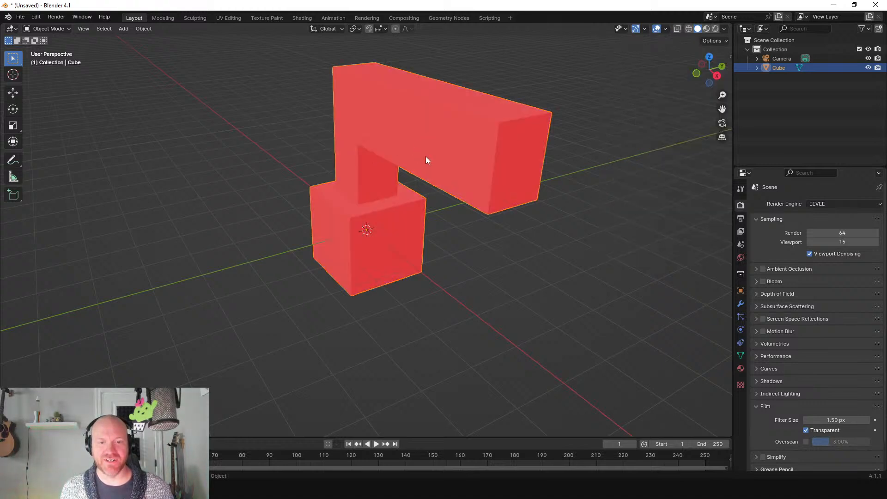
Enter Edit Mode and flip the normals of the large side face of the long horizontal arm.
{"action": "mouse_move", "coordinate": [425, 157]}
{"action": "middle_mouse_down"}
{"action": "mouse_move", "coordinate": [429, 191]}
{"action": "mouse_move", "coordinate": [384, 128]}
{"action": "mouse_move", "coordinate": [301, 122]}
{"action": "mouse_move", "coordinate": [433, 148]}
{"action": "mouse_move", "coordinate": [428, 170]}
{"action": "middle_mouse_up"}
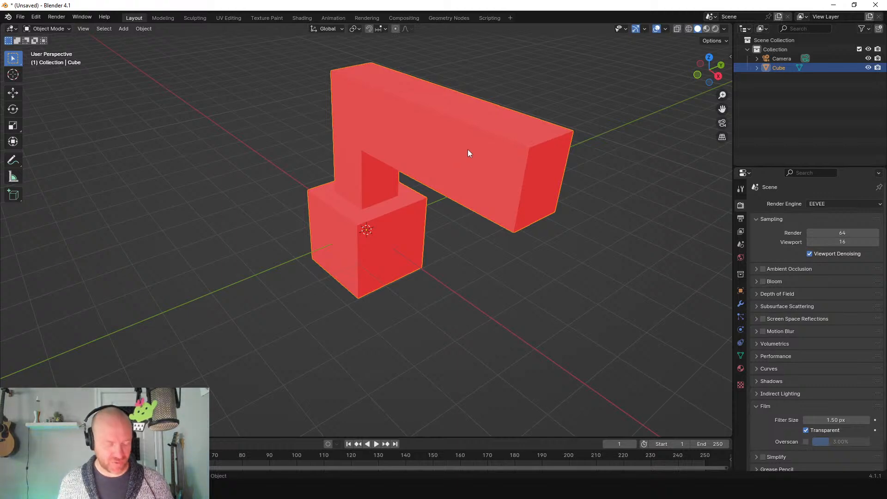
{"action": "key", "text": "Tab"}
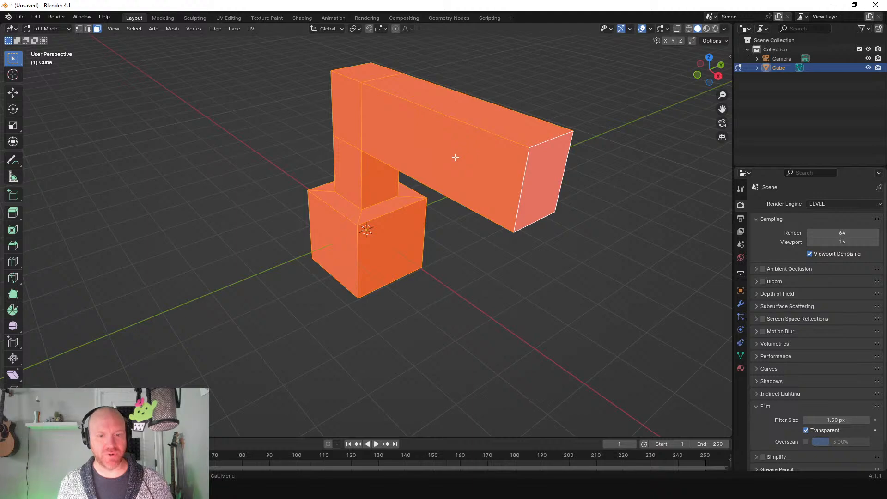
{"action": "left_click", "coordinate": [451, 155]}
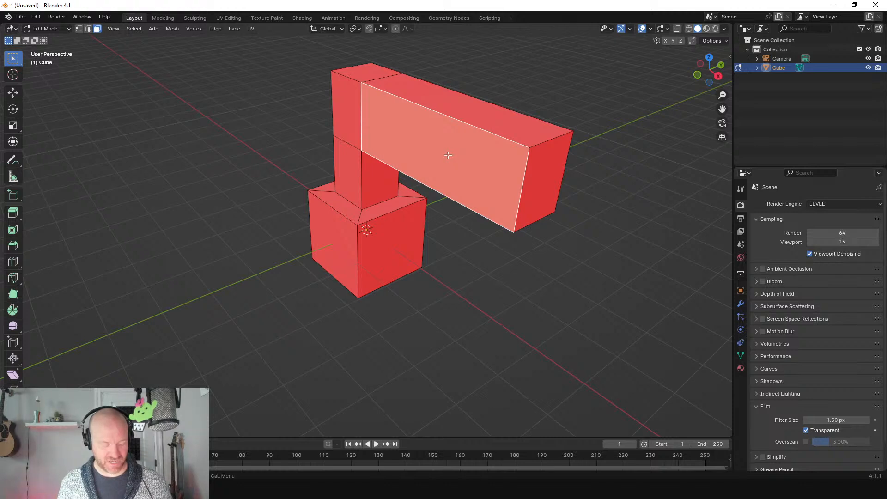
{"action": "key", "text": "alt+n"}
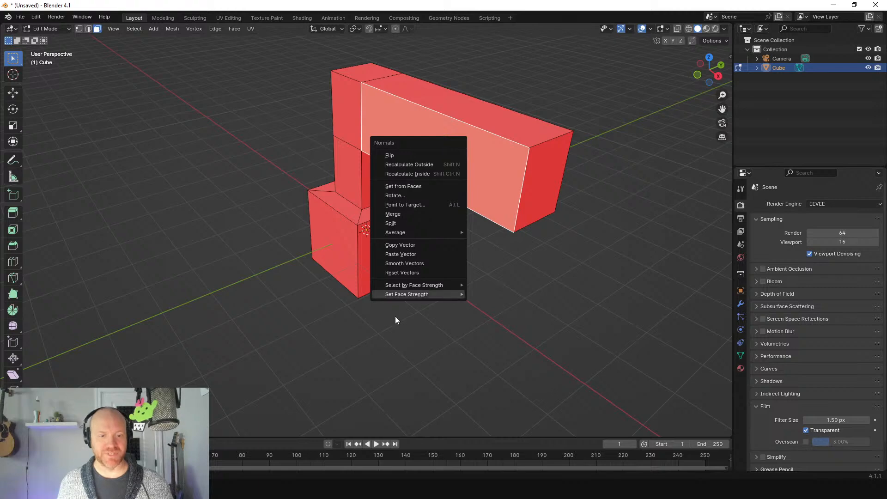
{"action": "left_click", "coordinate": [390, 156]}
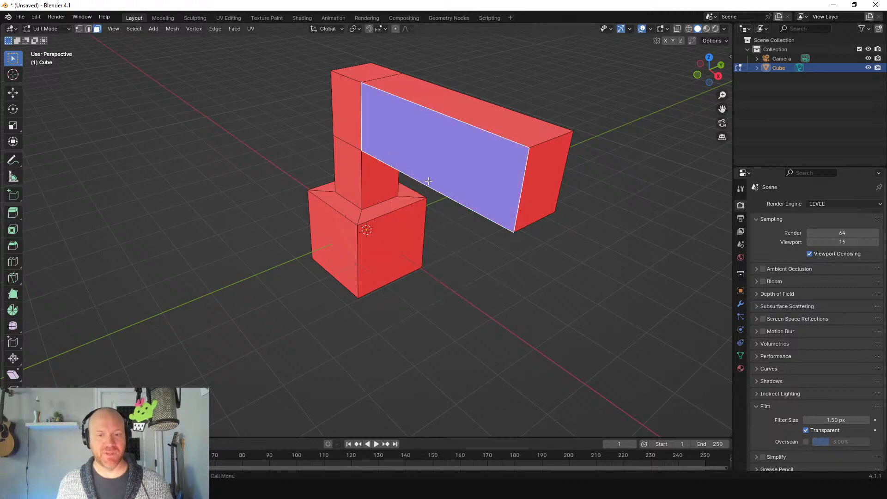
{"action": "middle_click_drag", "start_coordinate": [424, 180], "coordinate": [465, 171]}
{"action": "mouse_move", "coordinate": [465, 244]}
{"action": "middle_mouse_down"}
{"action": "mouse_move", "coordinate": [420, 247]}
{"action": "mouse_move", "coordinate": [445, 251]}
{"action": "mouse_move", "coordinate": [434, 252]}
{"action": "middle_mouse_up"}
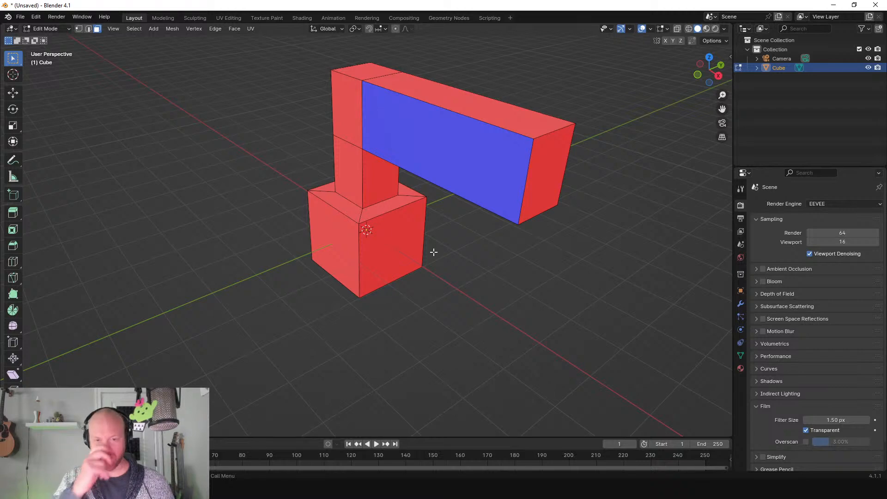
Flip the normals of the two column faces, the adjoining rim face and the cube side below them, and return to Object Mode.
{"action": "left_click", "coordinate": [350, 126]}
{"action": "left_click", "coordinate": [345, 166], "text": "shift"}
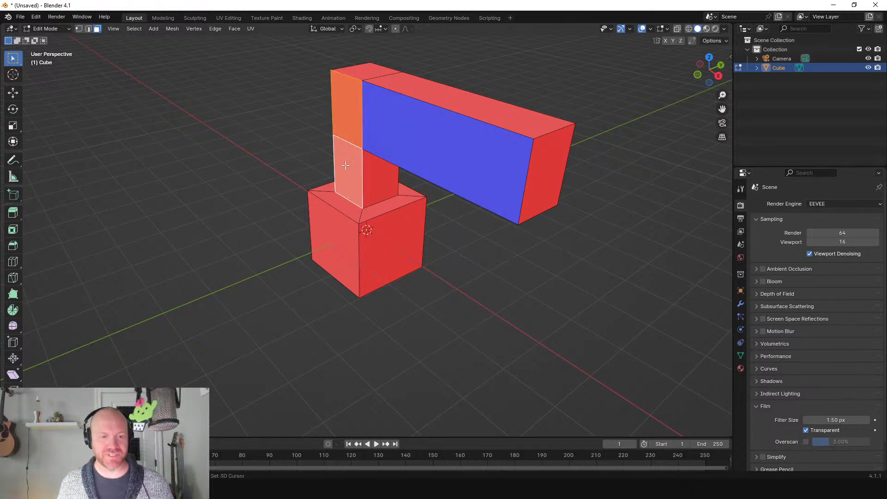
{"action": "left_click", "coordinate": [350, 209], "text": "shift"}
{"action": "left_click", "coordinate": [340, 233], "text": "shift"}
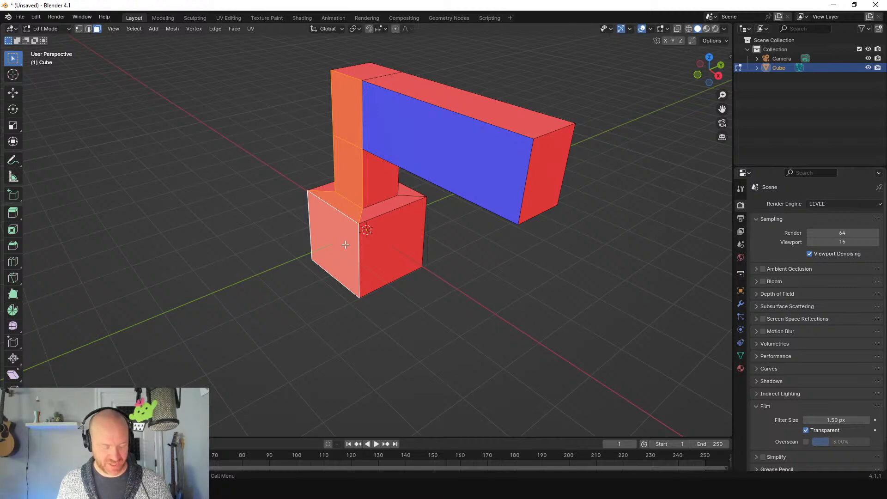
{"action": "key", "text": "alt+n"}
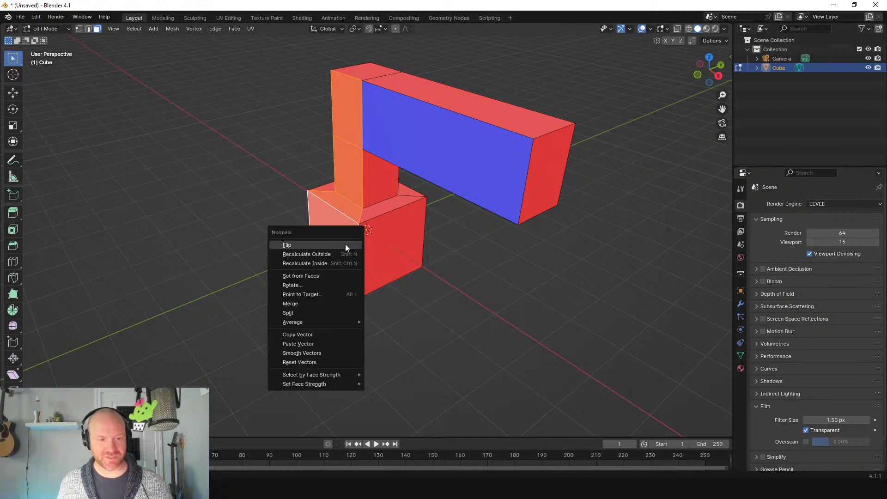
{"action": "left_click", "coordinate": [334, 246]}
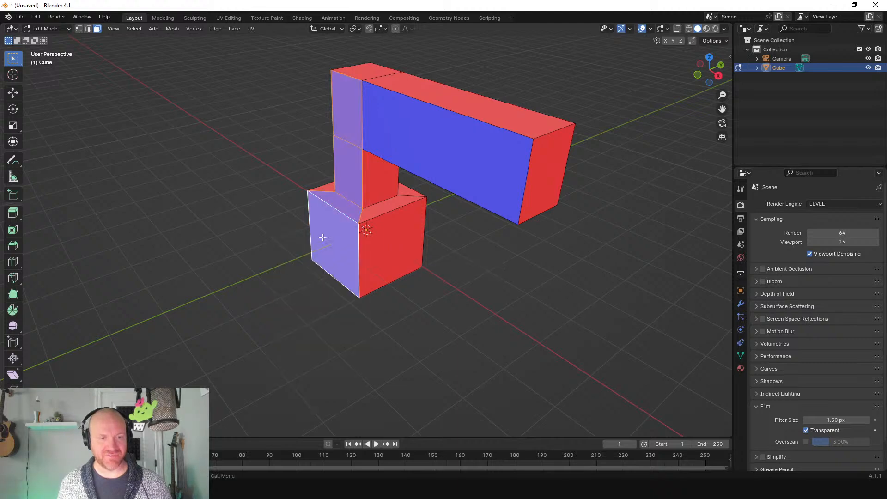
{"action": "key", "text": "Tab"}
{"action": "middle_click_drag", "start_coordinate": [352, 182], "coordinate": [331, 338]}
Export the mesh as NormalsExample.fbx to the Desktop with -Y Forward and Z Up axes.
{"action": "left_click", "coordinate": [21, 17]}
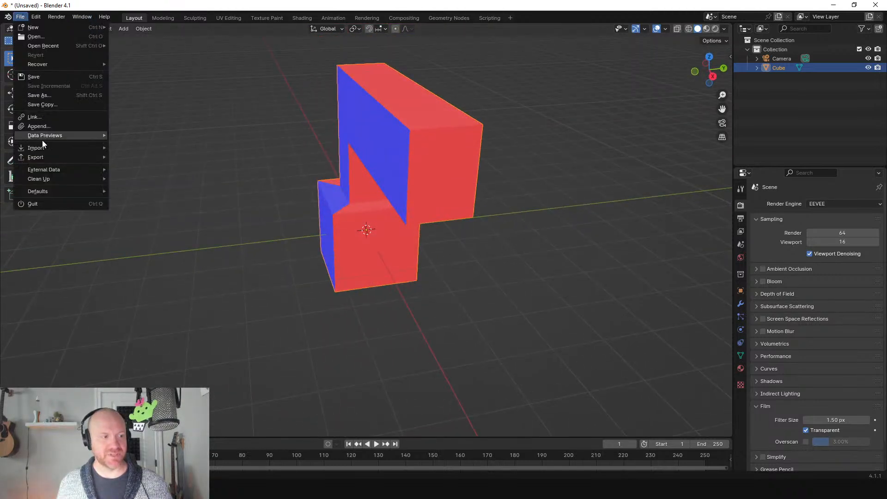
{"action": "mouse_move", "coordinate": [48, 158]}
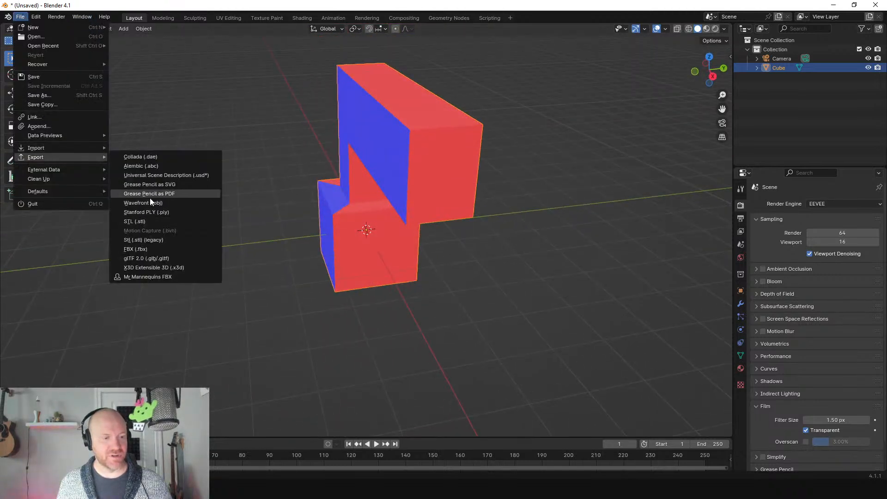
{"action": "left_click", "coordinate": [140, 250]}
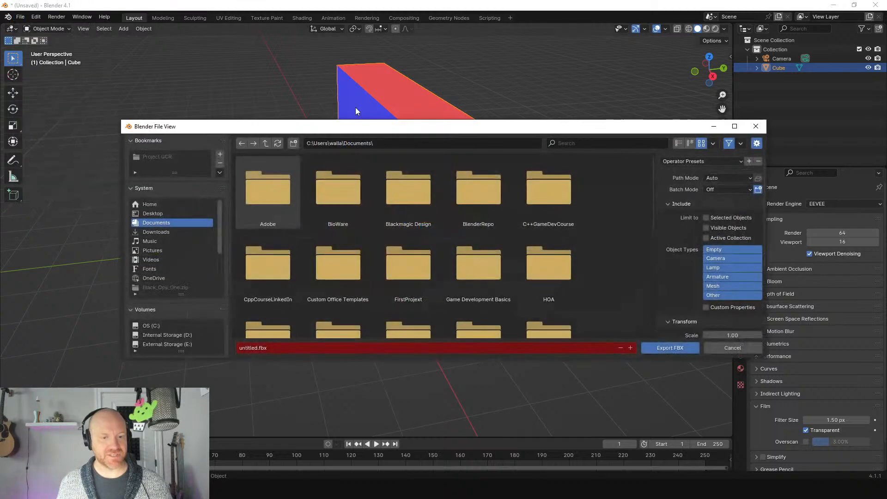
{"action": "key", "text": "Escape"}
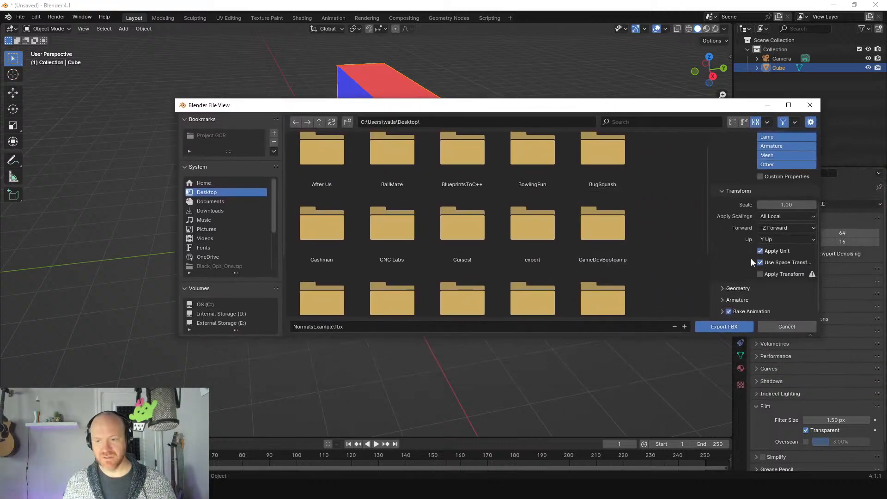
{"action": "left_click", "coordinate": [783, 228]}
{"action": "left_click", "coordinate": [777, 278]}
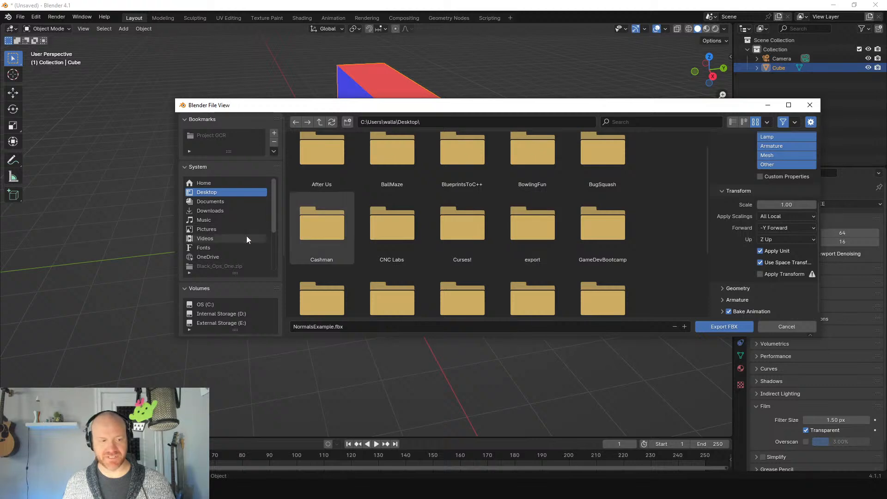
{"action": "left_click", "coordinate": [772, 227]}
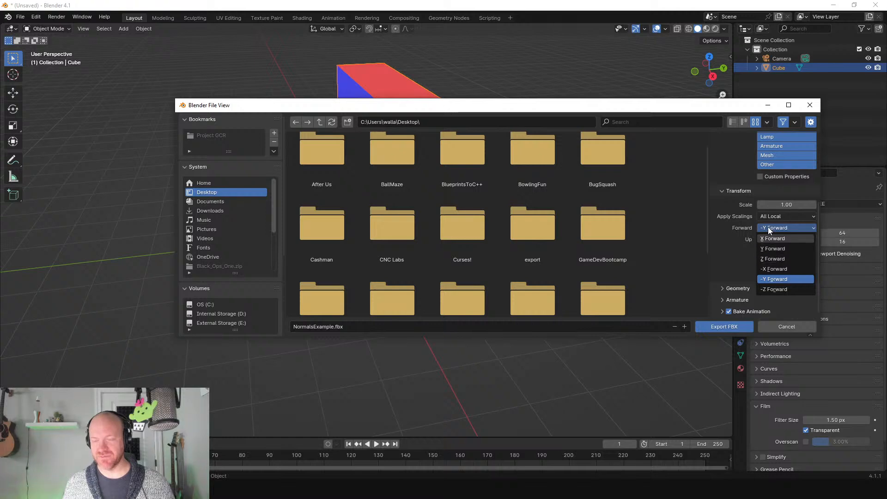
{"action": "left_click", "coordinate": [767, 227]}
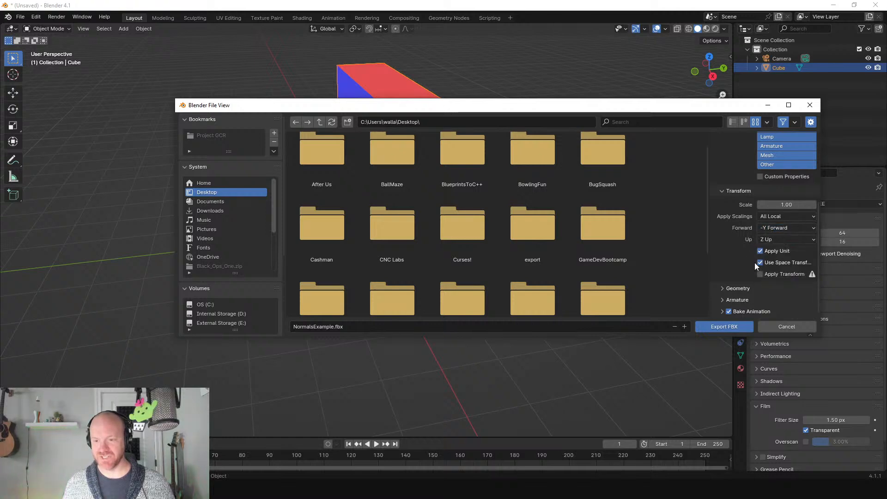
{"action": "left_click", "coordinate": [725, 326]}
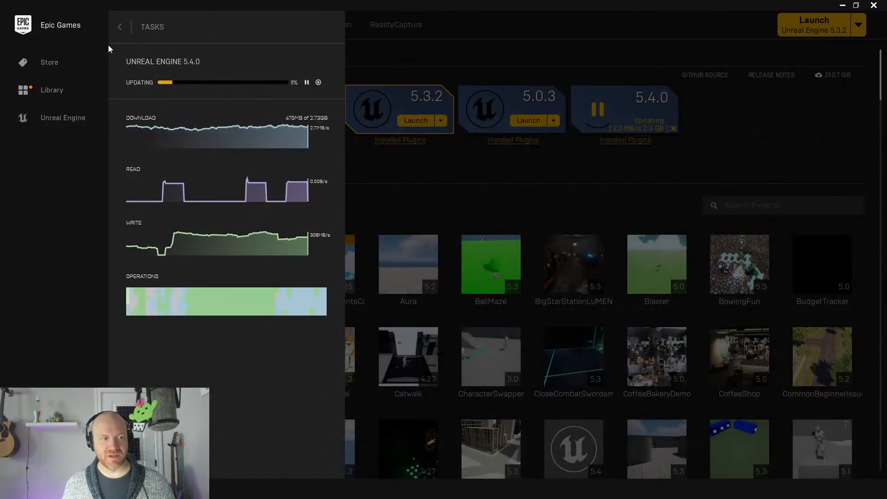
Close the download tasks view in the Epic Games Launcher and open the InteractSystem project in Unreal Engine.
{"action": "left_click", "coordinate": [120, 27]}
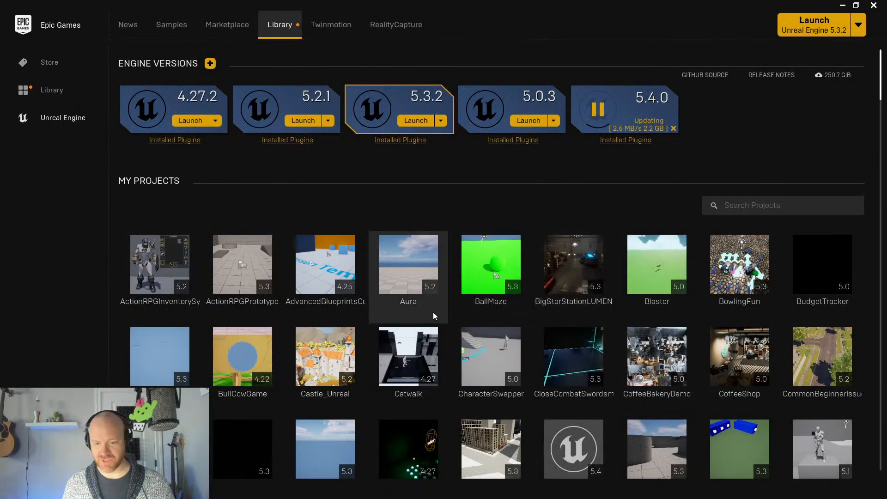
{"action": "scroll", "coordinate": [238, 361], "scroll_direction": "down", "scroll_amount": 3}
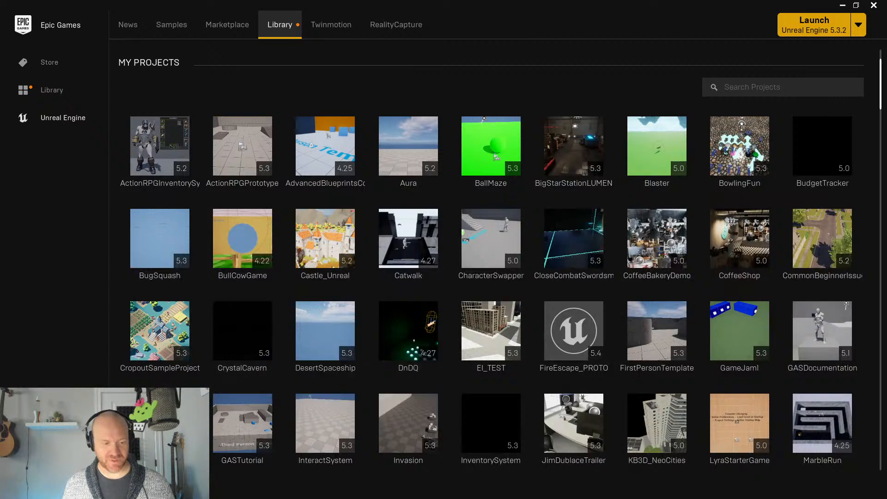
{"action": "scroll", "coordinate": [495, 370], "scroll_direction": "down", "scroll_amount": 1}
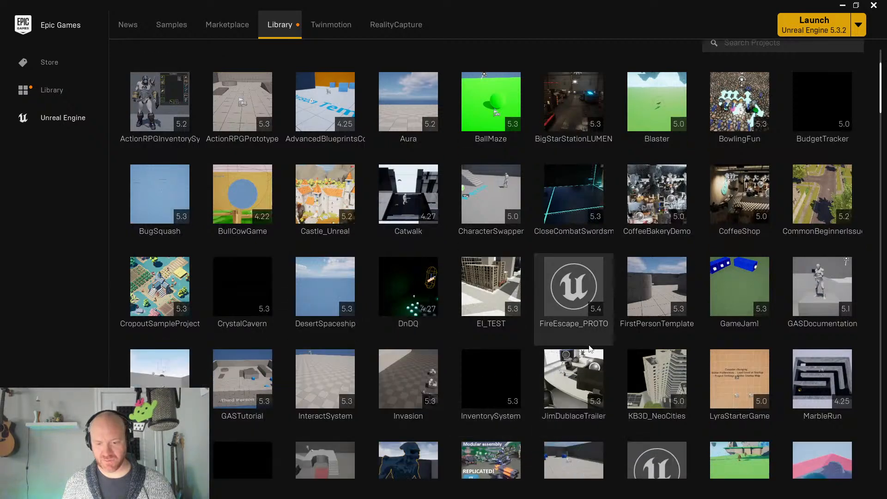
{"action": "left_click", "coordinate": [329, 387]}
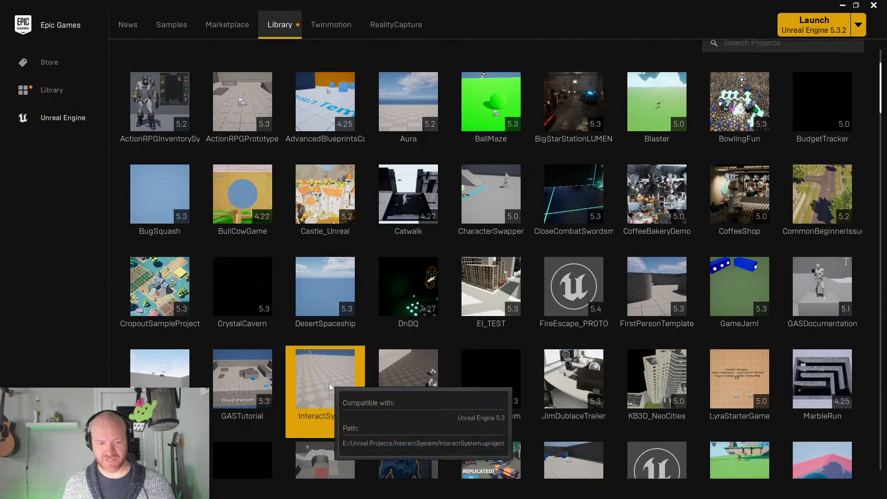
{"action": "double_click", "coordinate": [329, 384]}
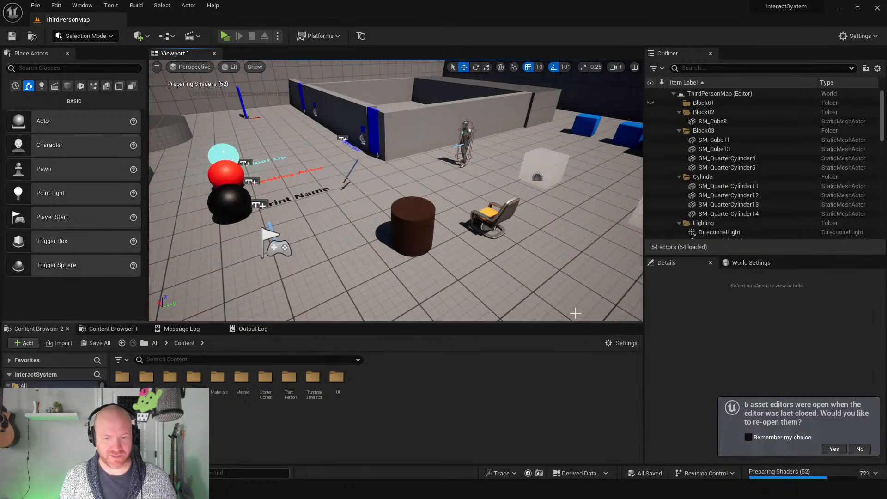
Decline re-opening the previous asset editors and enlarge the Content Browser thumbnails.
{"action": "left_click", "coordinate": [624, 343]}
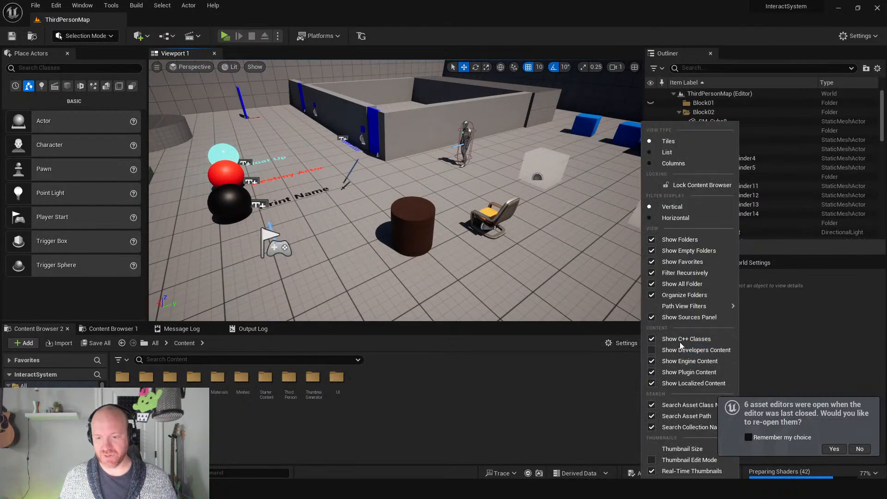
{"action": "mouse_move", "coordinate": [670, 449]}
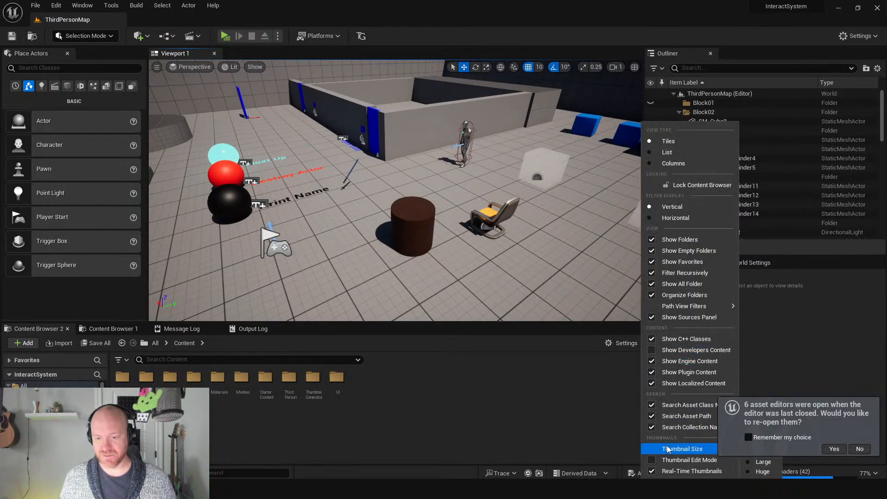
{"action": "left_click", "coordinate": [855, 450]}
{"action": "right_click", "coordinate": [558, 398]}
{"action": "mouse_move", "coordinate": [605, 385]}
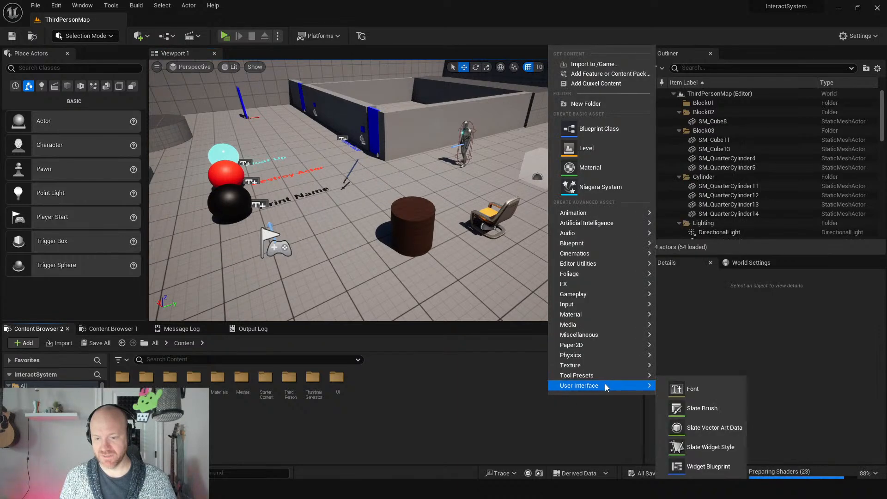
{"action": "left_click", "coordinate": [497, 391]}
{"action": "left_click", "coordinate": [620, 344]}
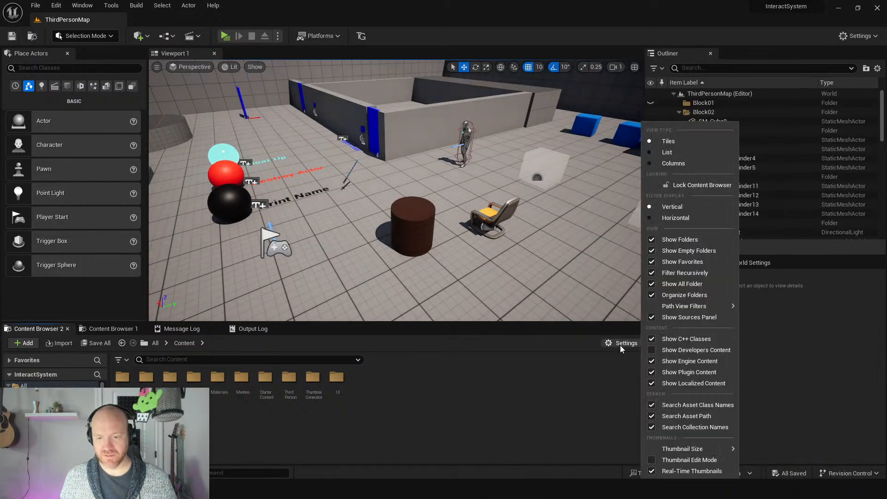
{"action": "mouse_move", "coordinate": [693, 449]}
{"action": "left_click", "coordinate": [762, 452]}
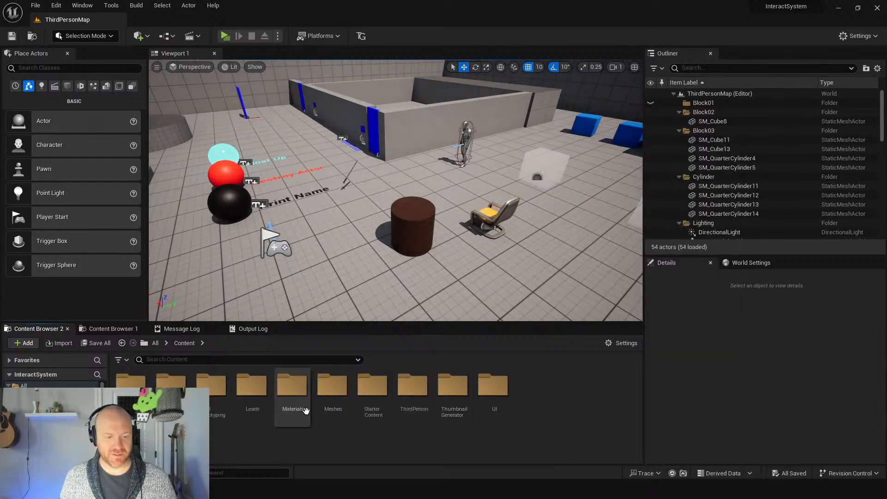
Open the Meshes folder and start importing NormalsExample.fbx from the Desktop into it.
{"action": "double_click", "coordinate": [331, 397]}
{"action": "right_click", "coordinate": [230, 381]}
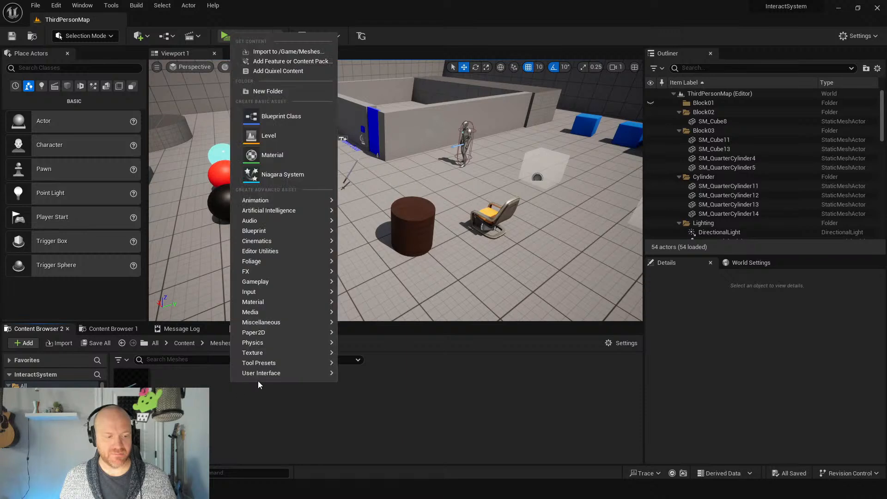
{"action": "left_click", "coordinate": [281, 51]}
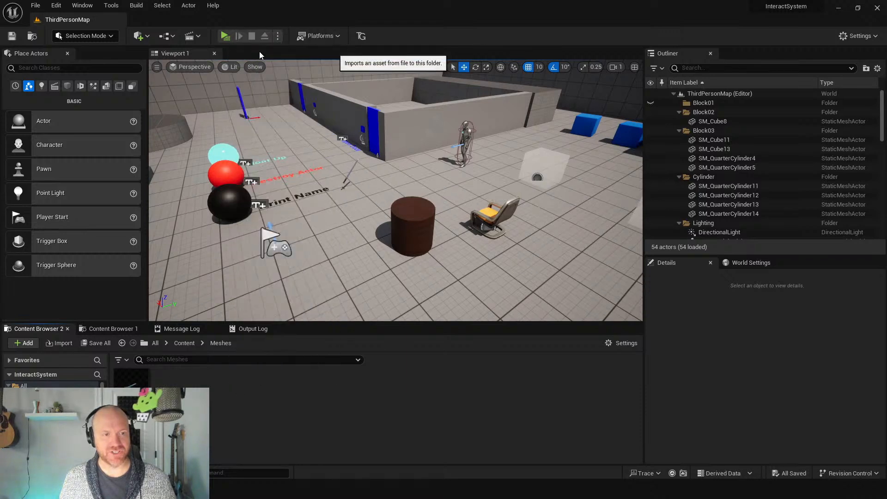
{"action": "left_click", "coordinate": [38, 98]}
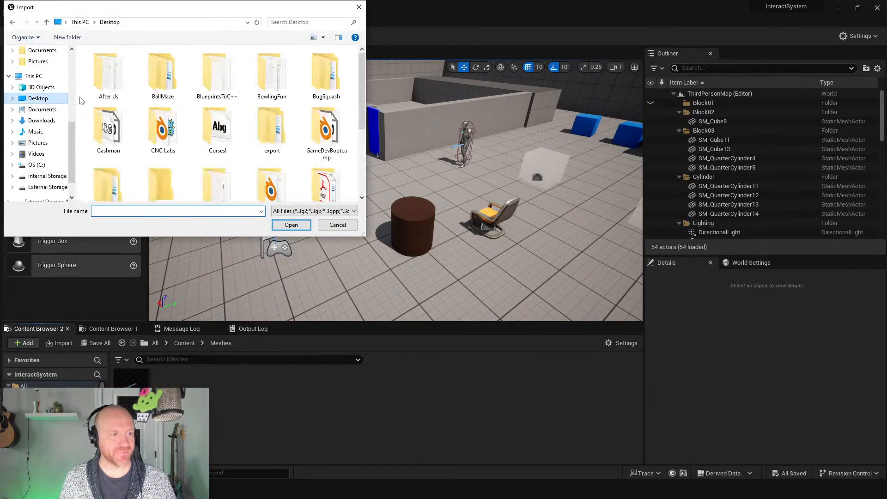
{"action": "scroll", "coordinate": [215, 130], "scroll_direction": "down", "scroll_amount": 3}
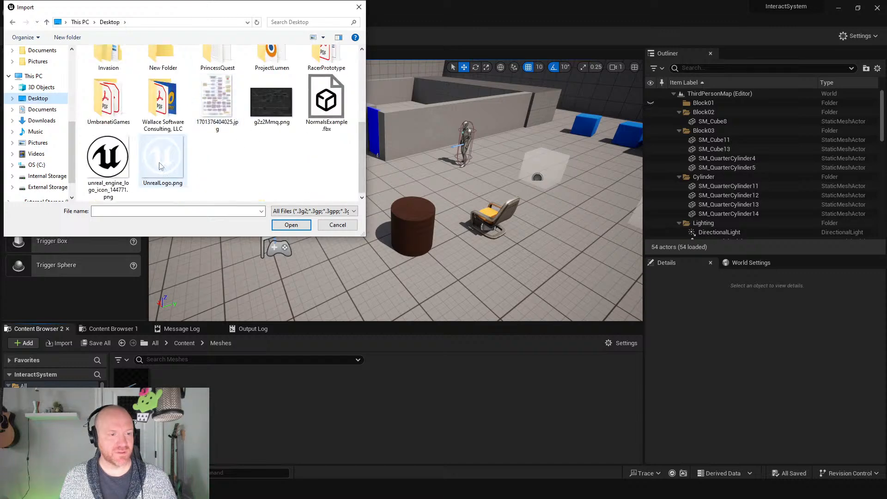
{"action": "left_click", "coordinate": [324, 125]}
{"action": "left_click", "coordinate": [293, 227]}
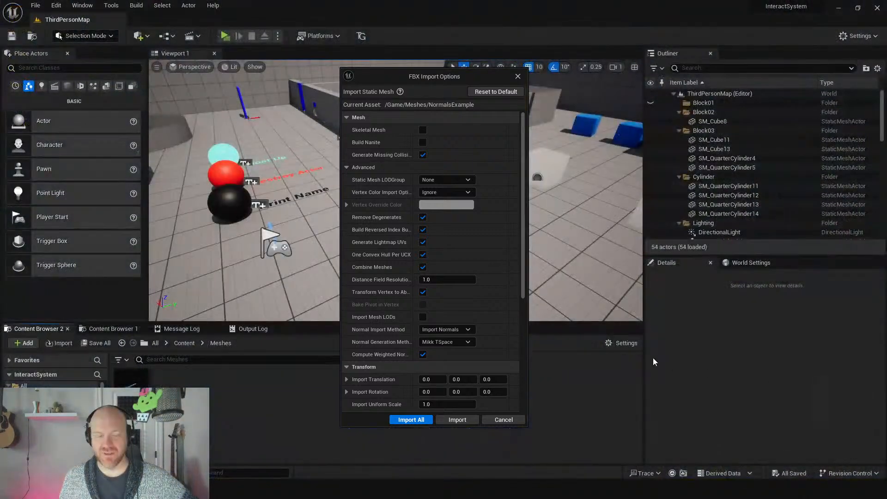
Keep Import Normals as the Normal Import Method in the FBX import options and import all meshes.
{"action": "key", "text": "alt+Tab"}
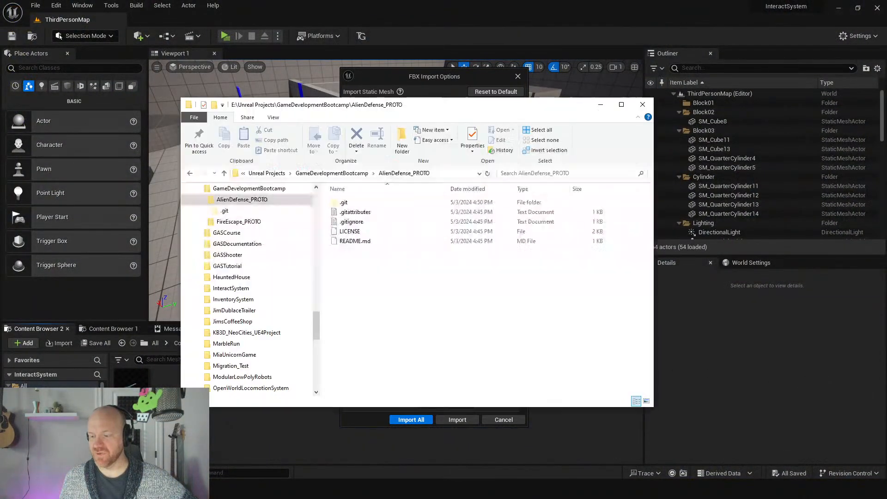
{"action": "left_click", "coordinate": [600, 105]}
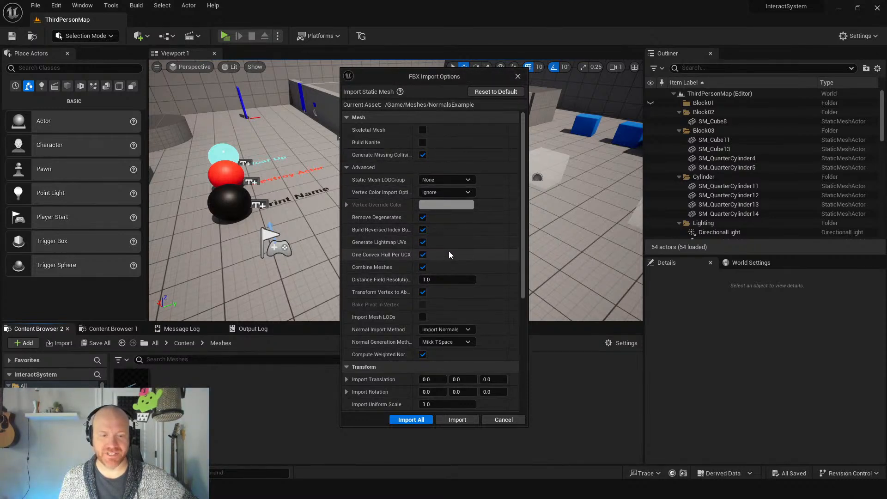
{"action": "scroll", "coordinate": [447, 256], "scroll_direction": "down", "scroll_amount": 4}
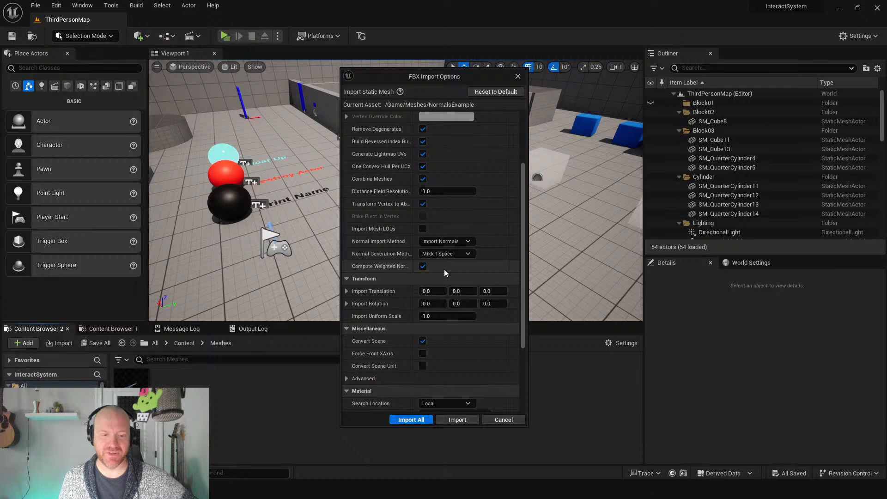
{"action": "scroll", "coordinate": [444, 269], "scroll_direction": "up", "scroll_amount": 3}
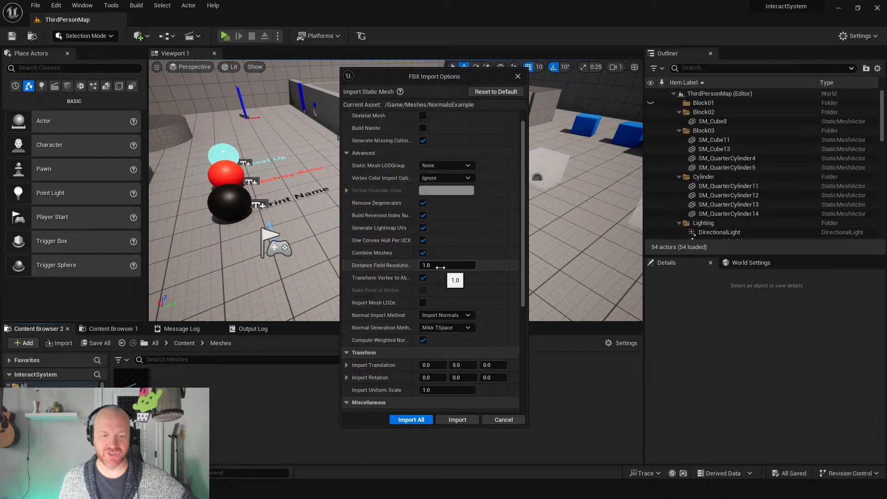
{"action": "left_click", "coordinate": [462, 315]}
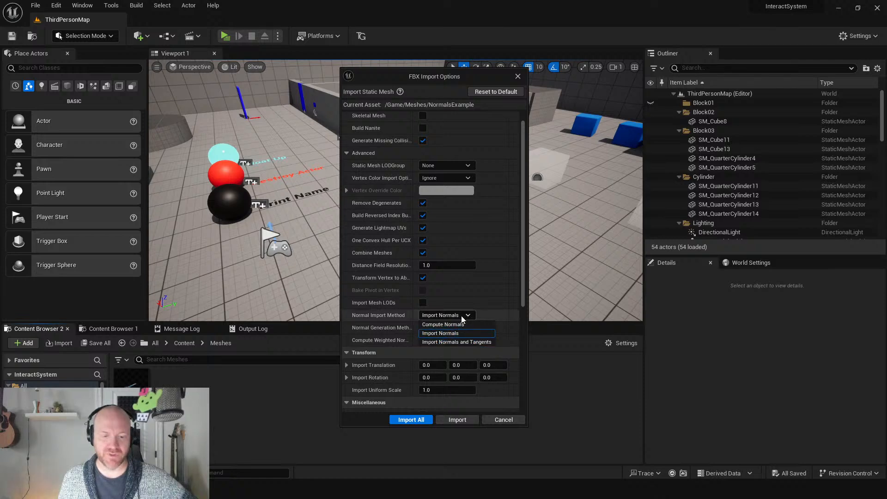
{"action": "left_click", "coordinate": [457, 332]}
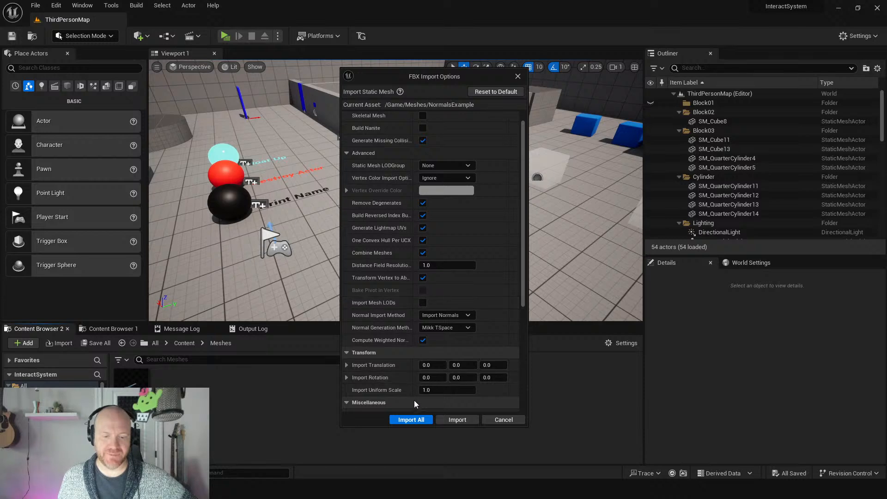
{"action": "left_click", "coordinate": [411, 419]}
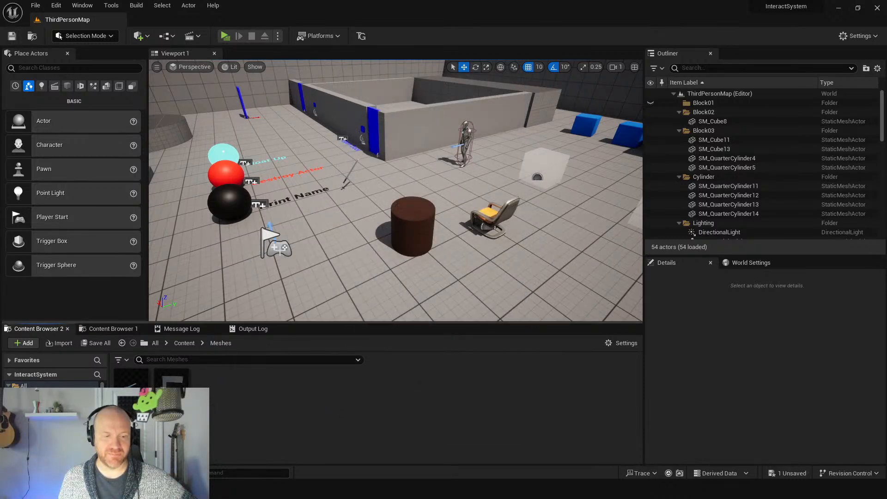
Switch to Blender, turn off the Face Orientation overlay and inspect the plain grey mesh from several angles.
{"action": "key", "text": "alt+Tab"}
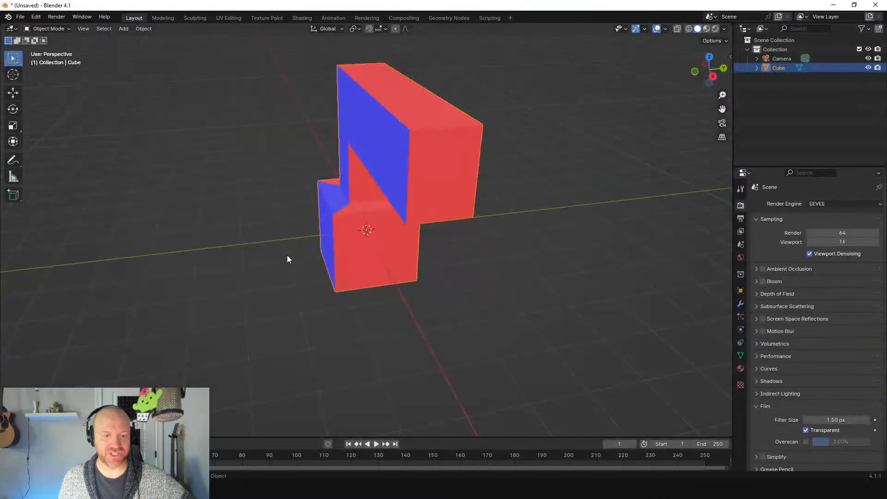
{"action": "left_click", "coordinate": [666, 28]}
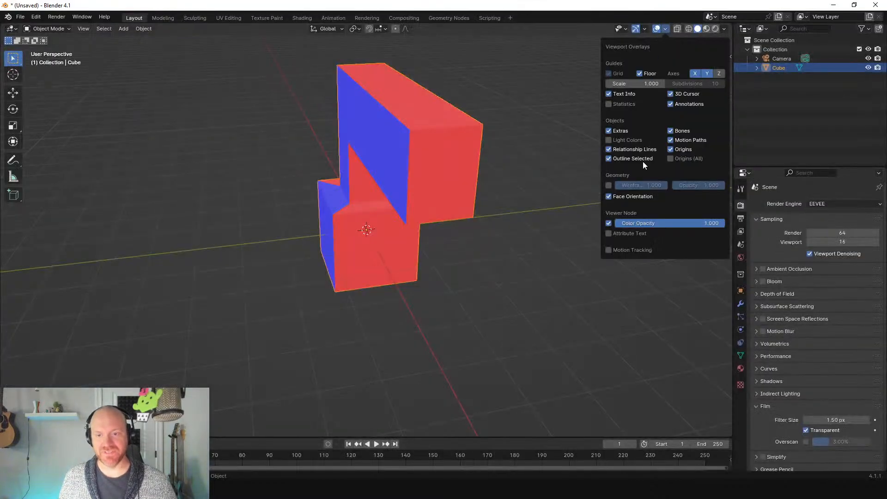
{"action": "left_click", "coordinate": [614, 201]}
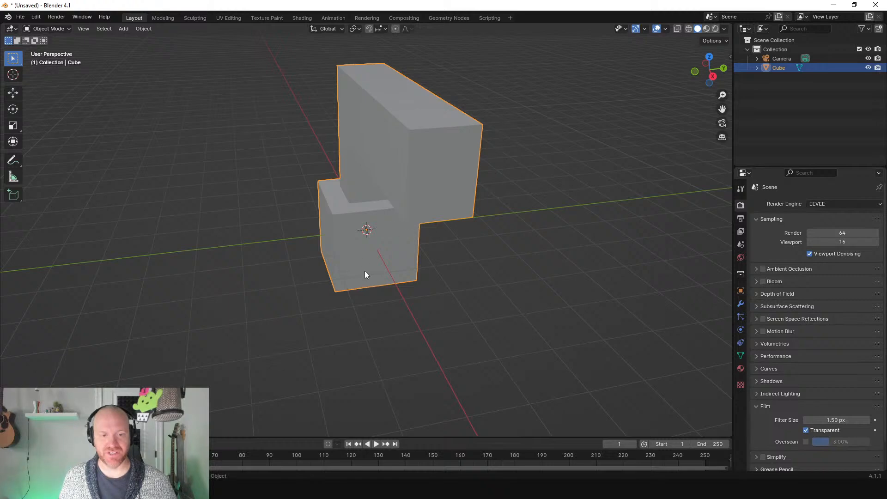
{"action": "middle_click_drag", "start_coordinate": [425, 268], "coordinate": [413, 283]}
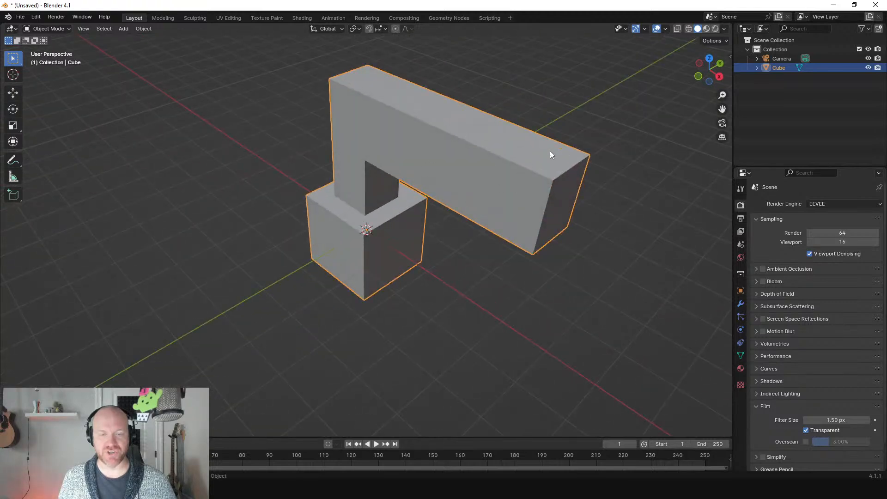
{"action": "middle_click_drag", "start_coordinate": [481, 153], "coordinate": [453, 148]}
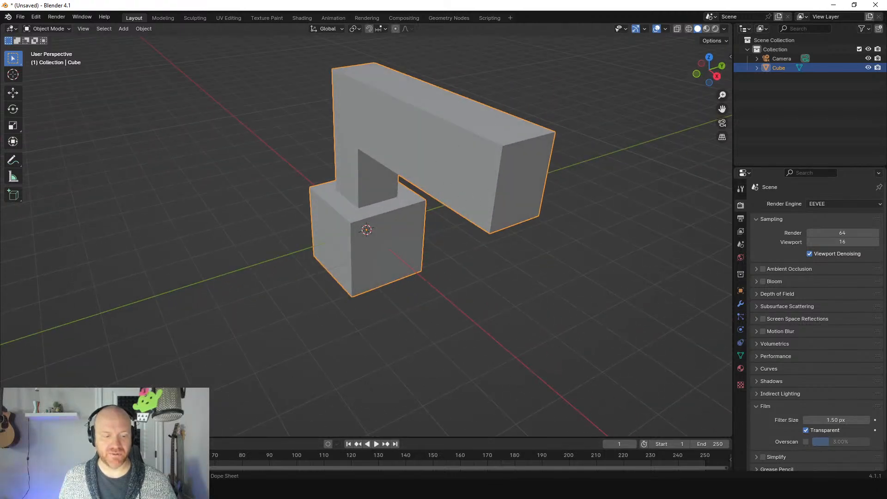
Switch back to Unreal Engine and place the NormalsExample mesh in the level near the chair.
{"action": "left_click", "coordinate": [272, 490]}
{"action": "left_click_drag", "start_coordinate": [151, 375], "coordinate": [581, 225]}
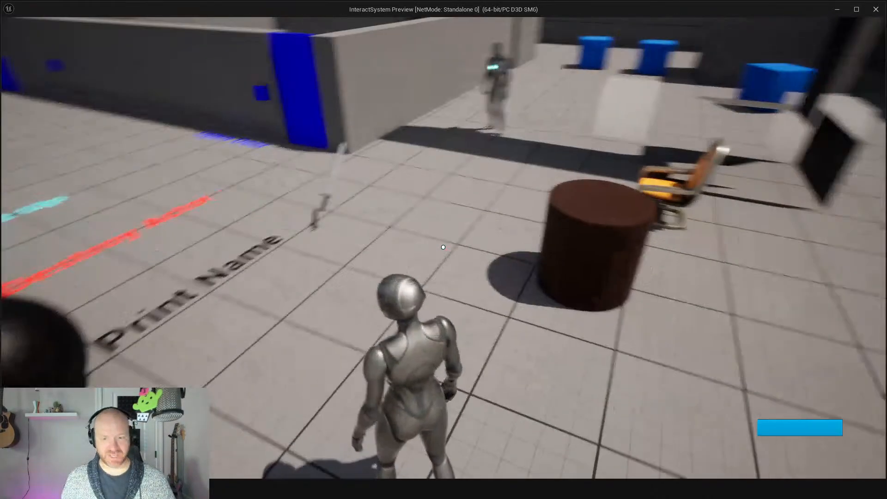
Walk the character around the NormalsExample mesh in the game preview to examine its faces from all sides, and end the preview.
{"action": "key", "text": "w"}
{"action": "key", "text": "a"}
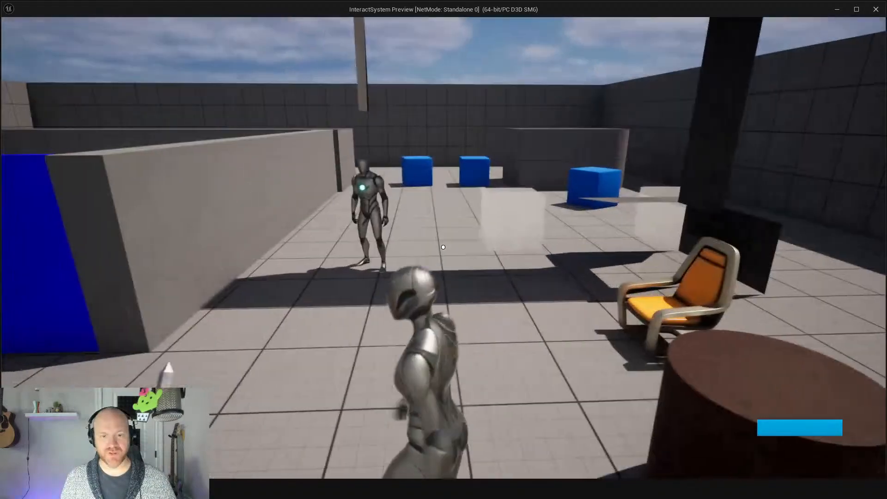
{"action": "key", "text": "w"}
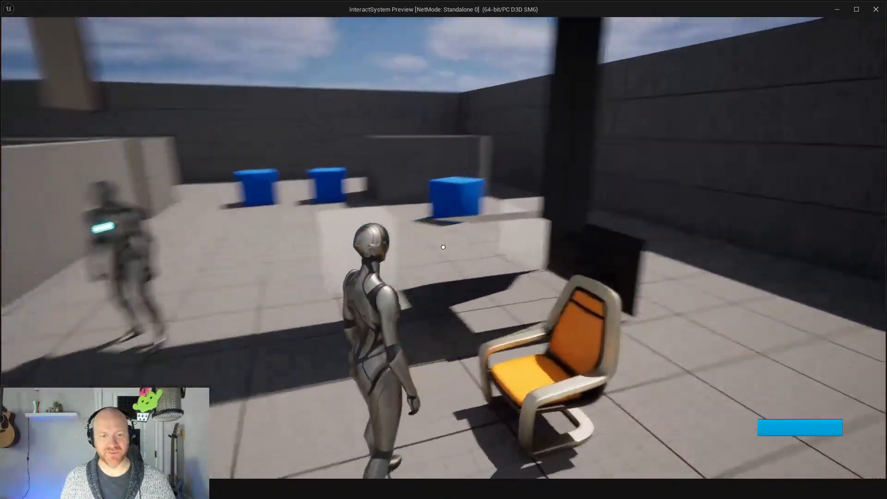
{"action": "key", "text": "d"}
{"action": "key", "text": "s"}
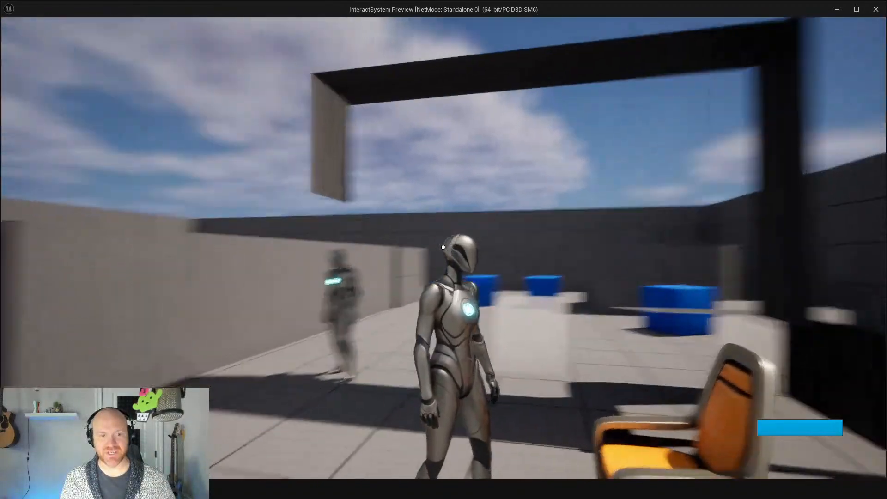
{"action": "key", "text": "w"}
{"action": "key", "text": "w"}
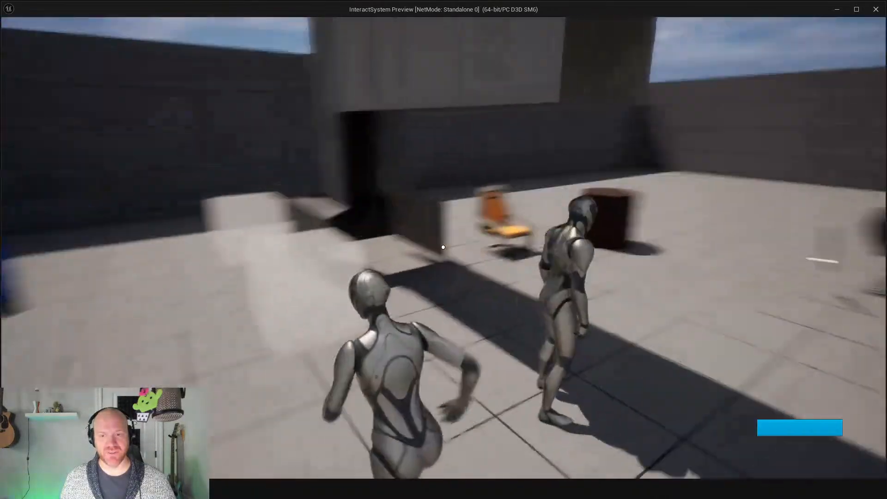
{"action": "key", "text": "d"}
{"action": "key", "text": "w"}
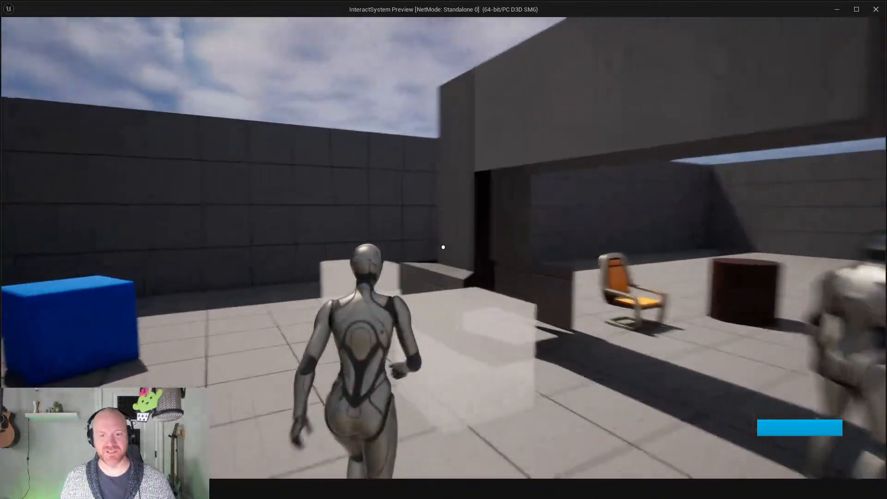
{"action": "key", "text": "a"}
{"action": "key", "text": "w"}
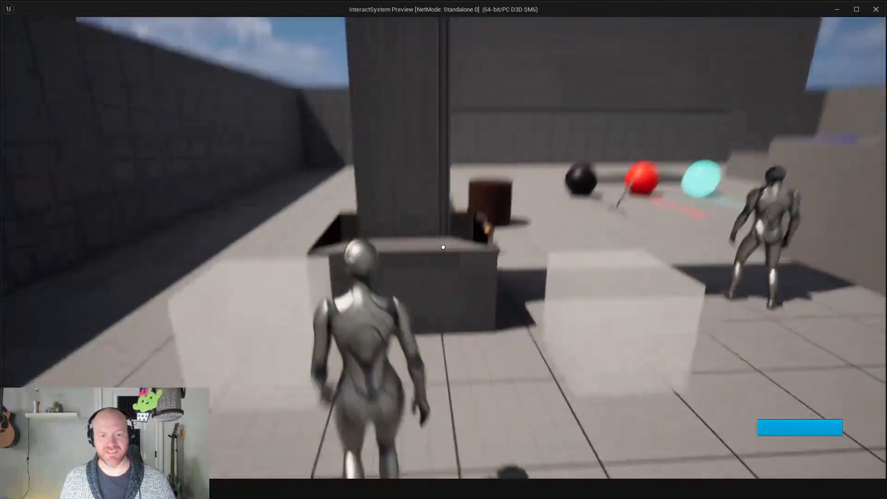
{"action": "key", "text": "d"}
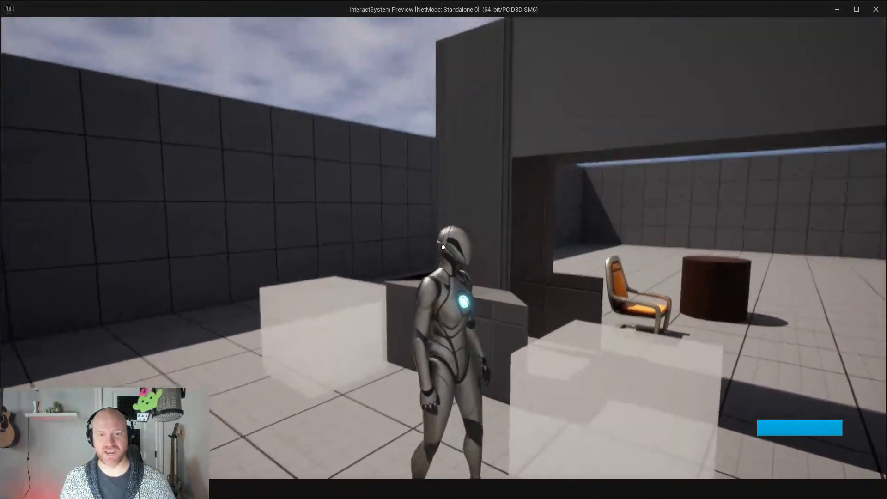
{"action": "key", "text": "d"}
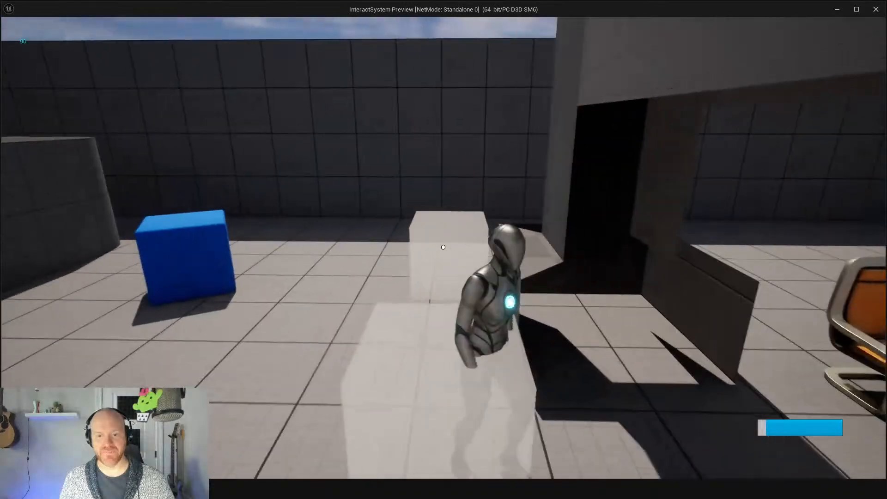
{"action": "key", "text": "a"}
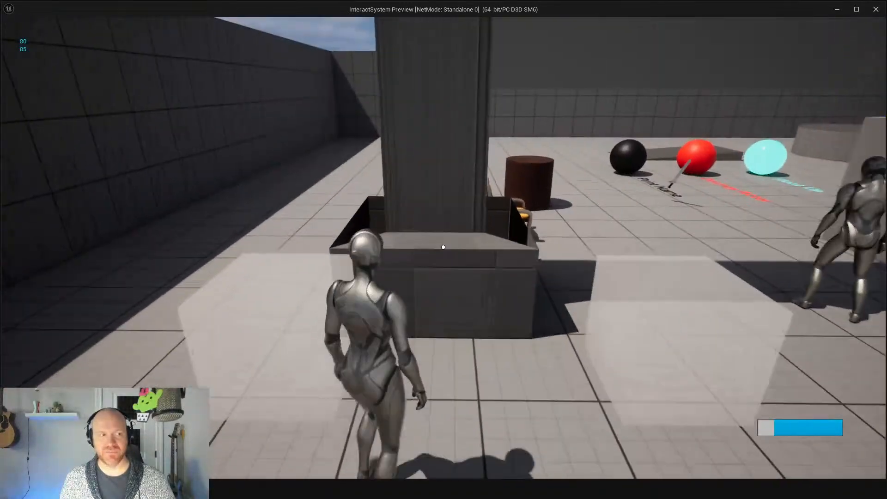
{"action": "key", "text": "d"}
{"action": "key", "text": "s"}
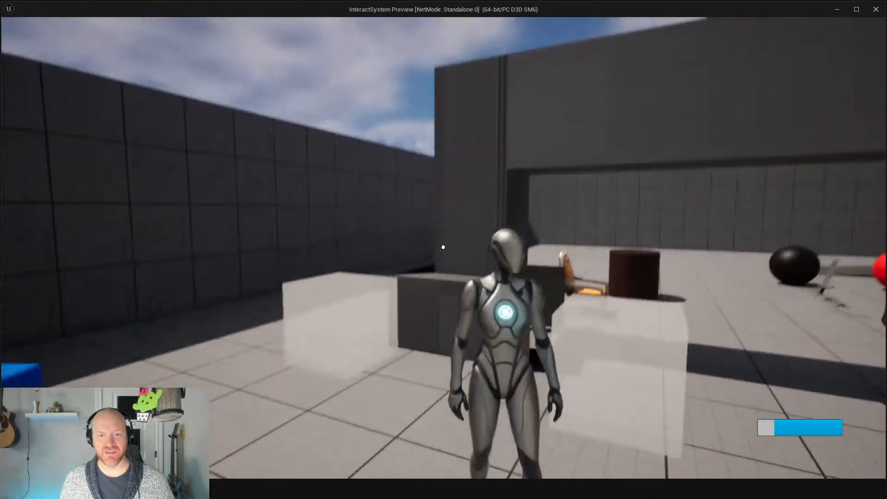
{"action": "key", "text": "d"}
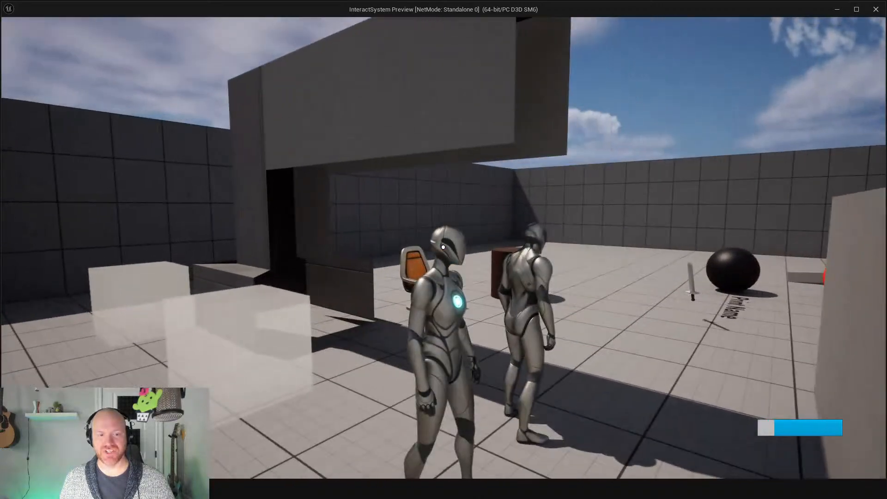
{"action": "key", "text": "Escape"}
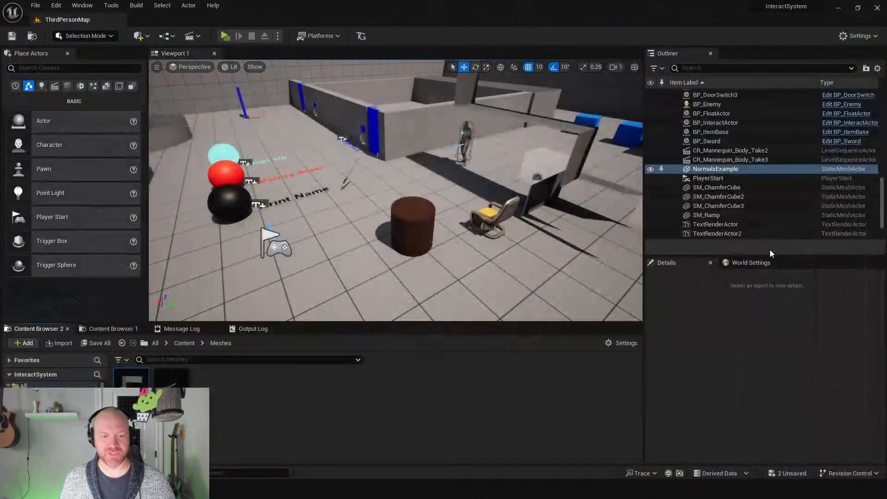
Play the level again, walk up to the mesh's base and column to examine their surfaces, and stop playing.
{"action": "left_click", "coordinate": [224, 37]}
{"action": "key", "text": "w"}
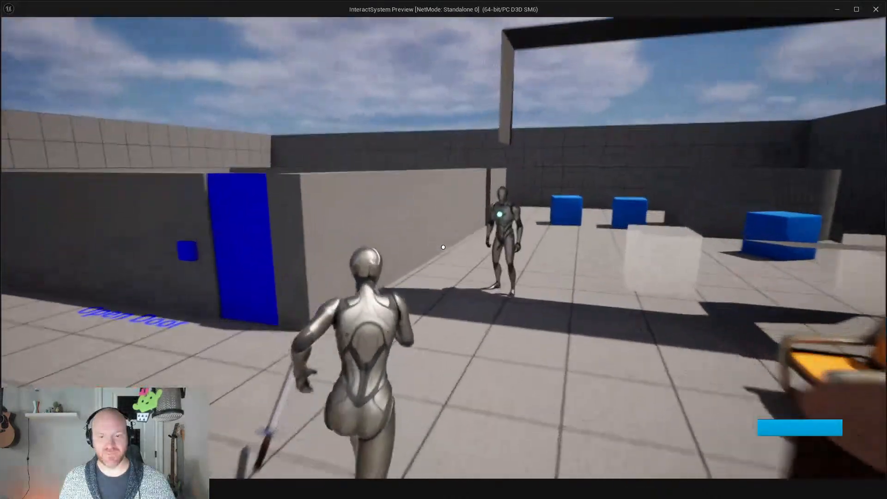
{"action": "key", "text": "w"}
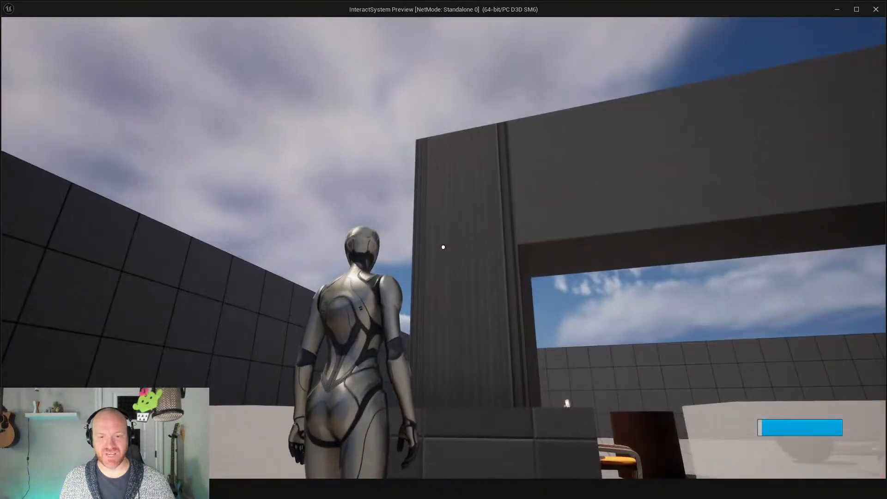
{"action": "key", "text": "Escape"}
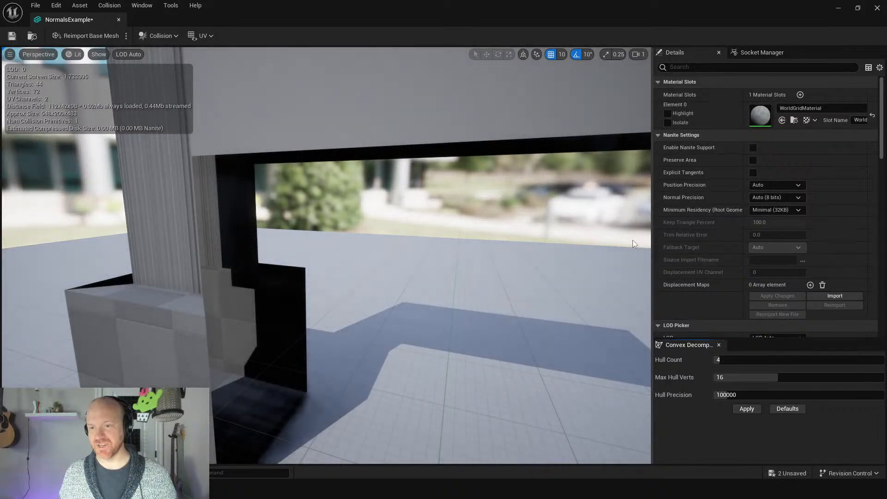
Assign the M_Brick_Clay_New material to the NormalsExample mesh's Element 0 material slot.
{"action": "left_click", "coordinate": [793, 109]}
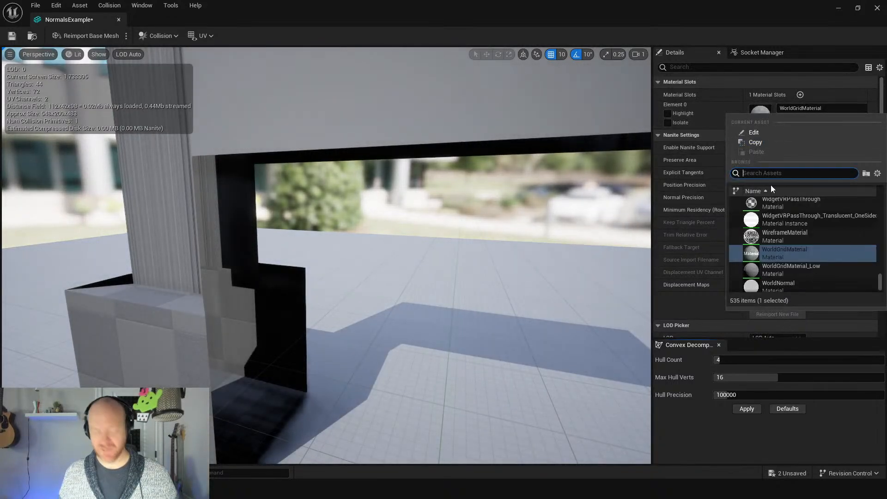
{"action": "type", "text": "gold"}
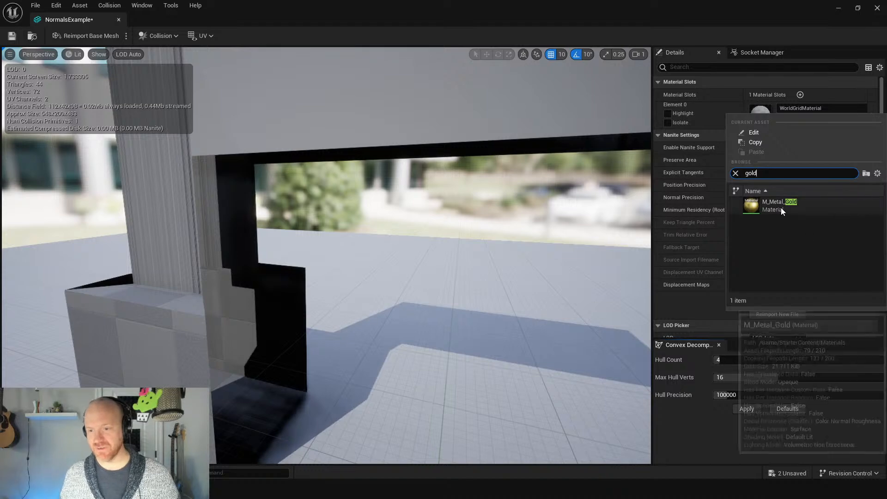
{"action": "key", "text": "ctrl+a"}
{"action": "type", "text": "brick"}
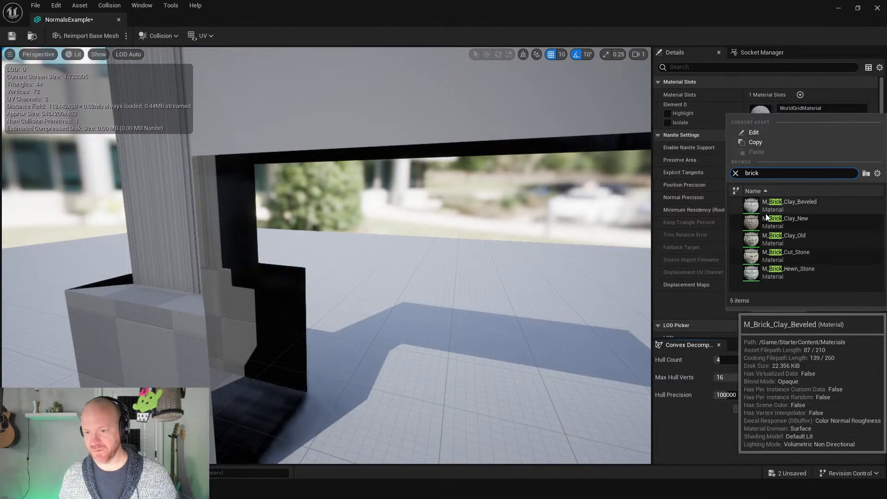
{"action": "left_click", "coordinate": [744, 223]}
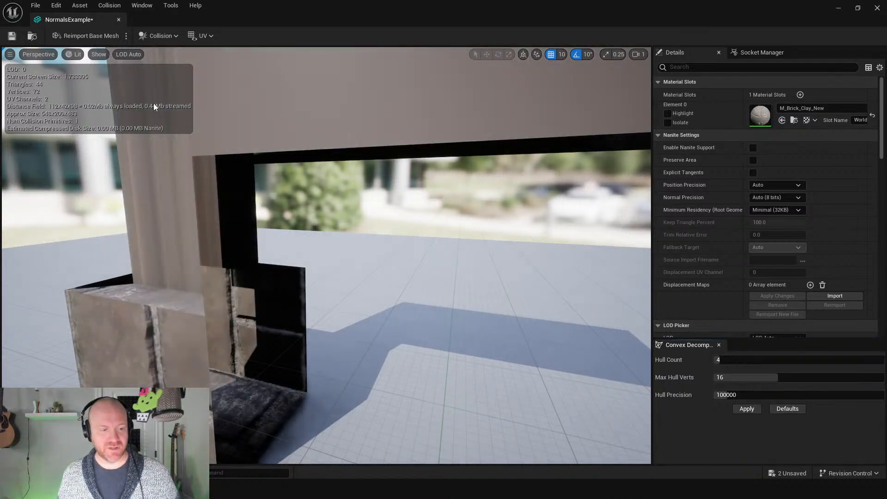
Return to ThirdPersonMap, play the level, walk around the brick-textured mesh to examine its stretched texture and missing faces, and stop playing.
{"action": "left_click_drag", "start_coordinate": [109, 22], "coordinate": [218, 24]}
{"action": "left_click", "coordinate": [98, 24]}
{"action": "left_click", "coordinate": [225, 35]}
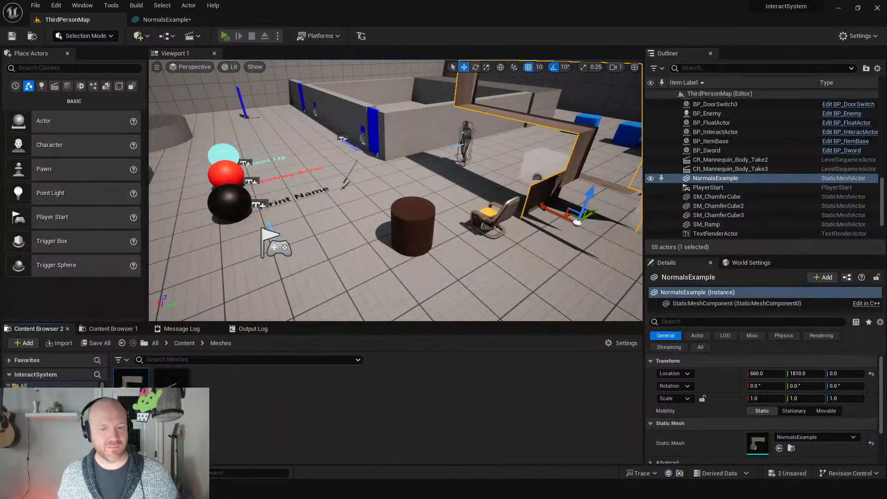
{"action": "key", "text": "w"}
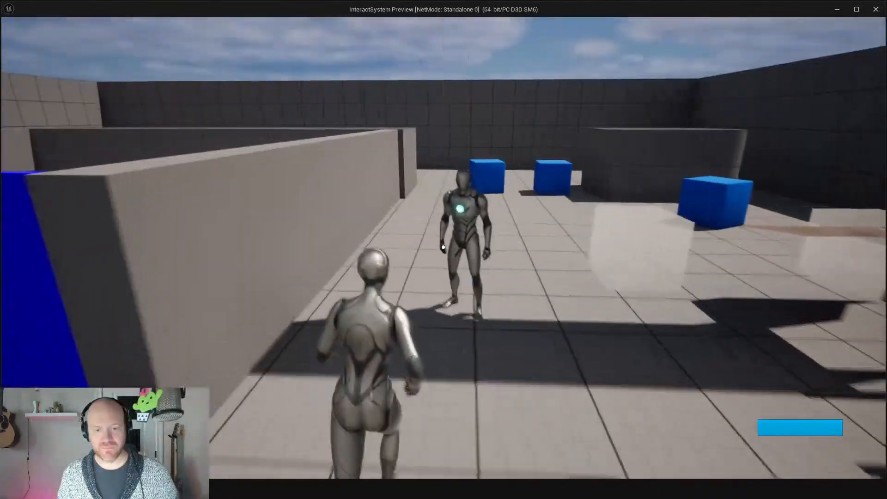
{"action": "key", "text": "w"}
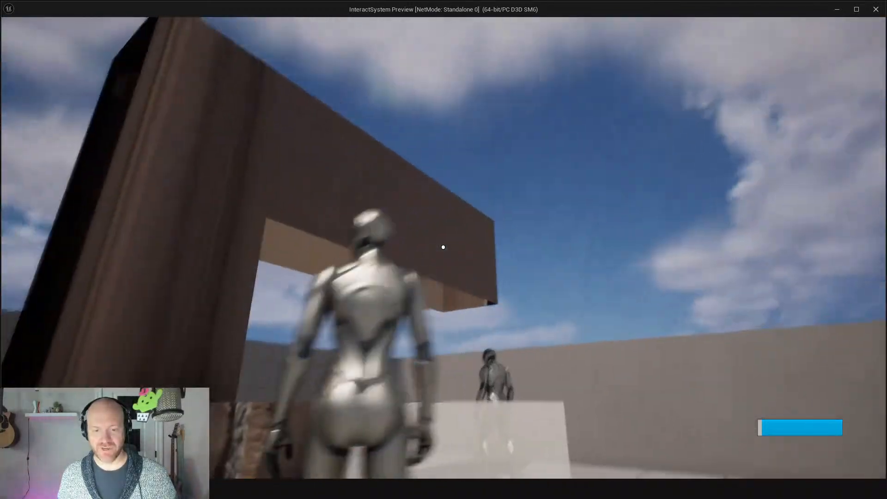
{"action": "key", "text": "w"}
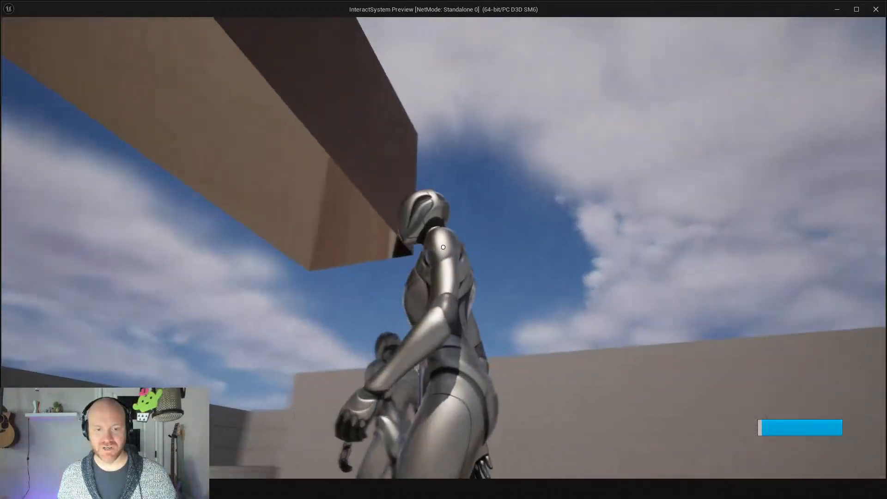
{"action": "key", "text": "w"}
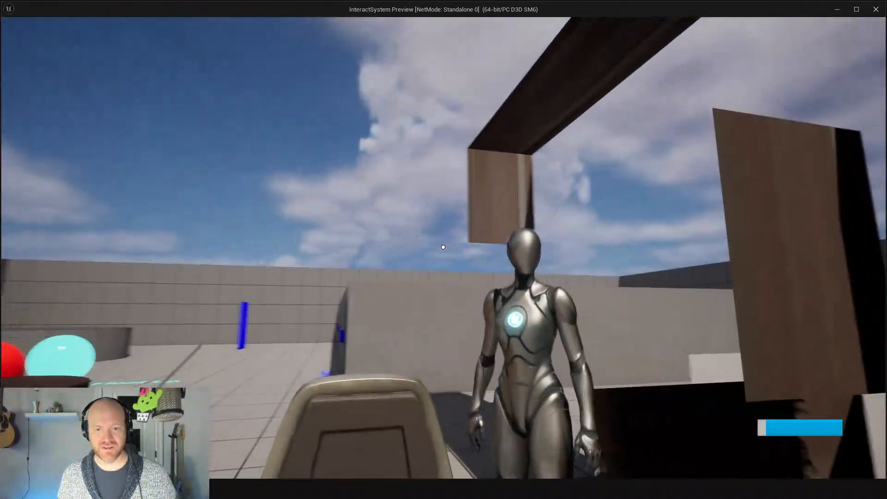
{"action": "key", "text": "d"}
{"action": "key", "text": "s"}
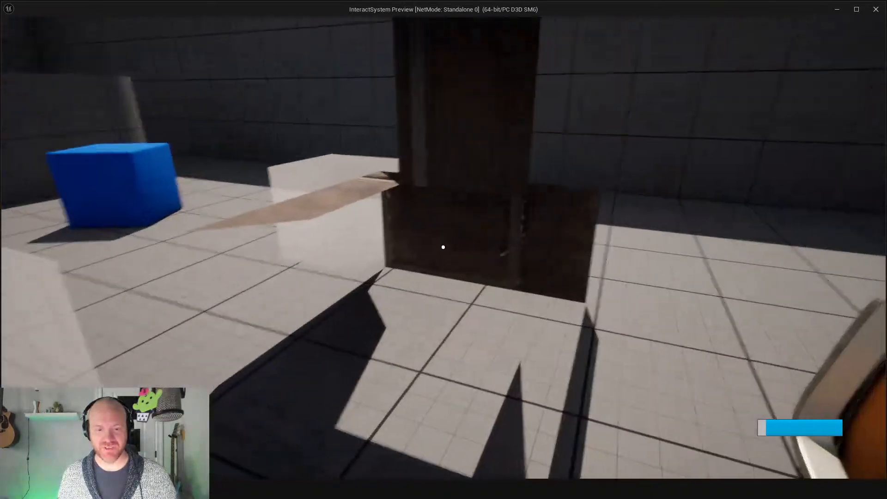
{"action": "key", "text": "a"}
{"action": "key", "text": "w"}
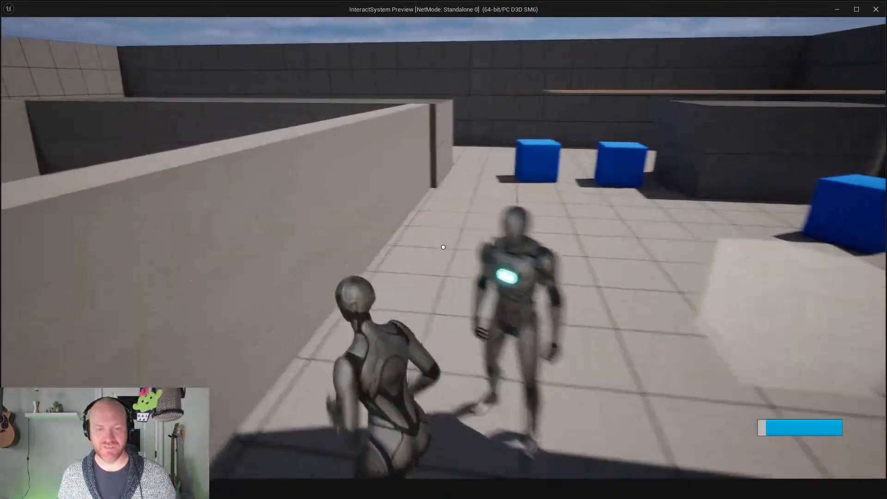
{"action": "key", "text": "w"}
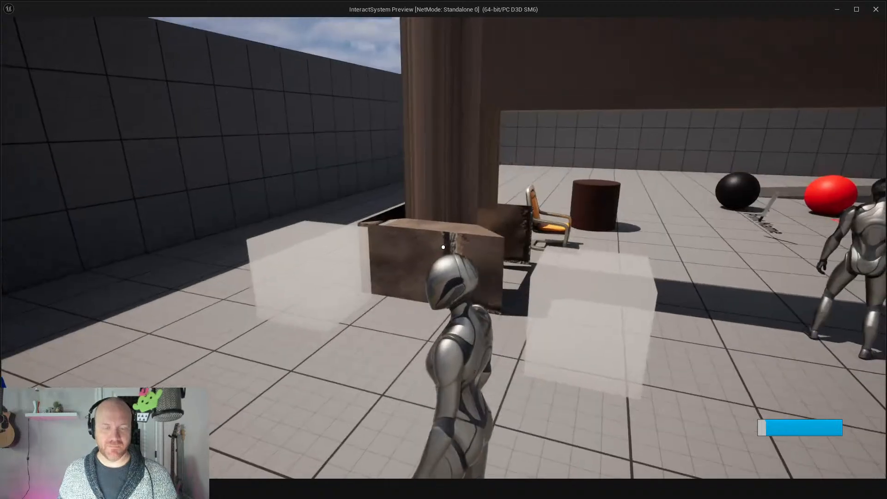
{"action": "key", "text": "Escape"}
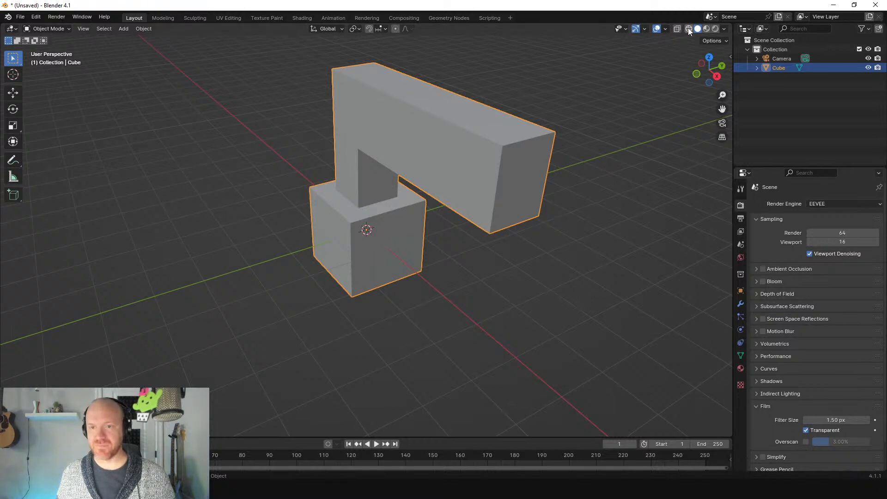
Switch to Blender and turn on the Face Orientation overlay for the mesh.
{"action": "left_click", "coordinate": [664, 29]}
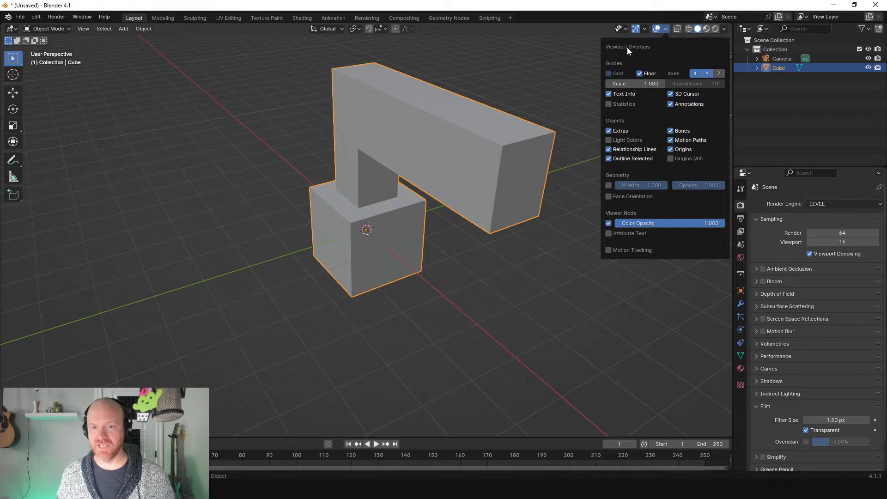
{"action": "left_click", "coordinate": [608, 197]}
{"action": "mouse_move", "coordinate": [422, 215]}
{"action": "middle_mouse_down"}
{"action": "mouse_move", "coordinate": [434, 194]}
{"action": "mouse_move", "coordinate": [505, 180]}
{"action": "mouse_move", "coordinate": [582, 198]}
{"action": "mouse_move", "coordinate": [412, 214]}
{"action": "middle_mouse_up"}
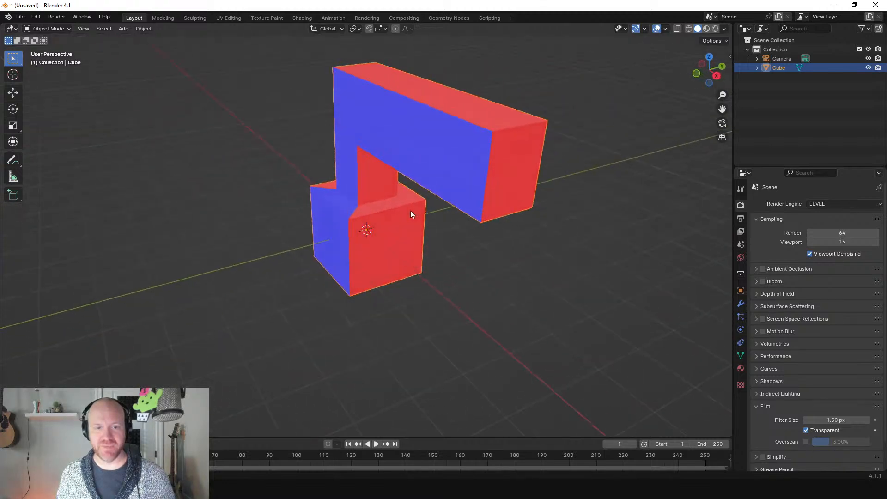
Enter Edit Mode, select all faces of the Cube mesh and flip their normals.
{"action": "key", "text": "Tab"}
{"action": "key", "text": "a"}
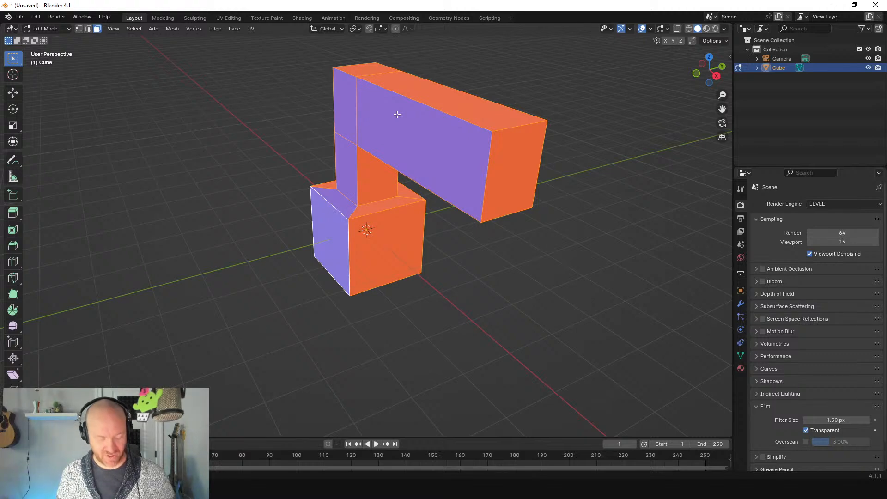
{"action": "key", "text": "alt+n"}
{"action": "left_click", "coordinate": [397, 115]}
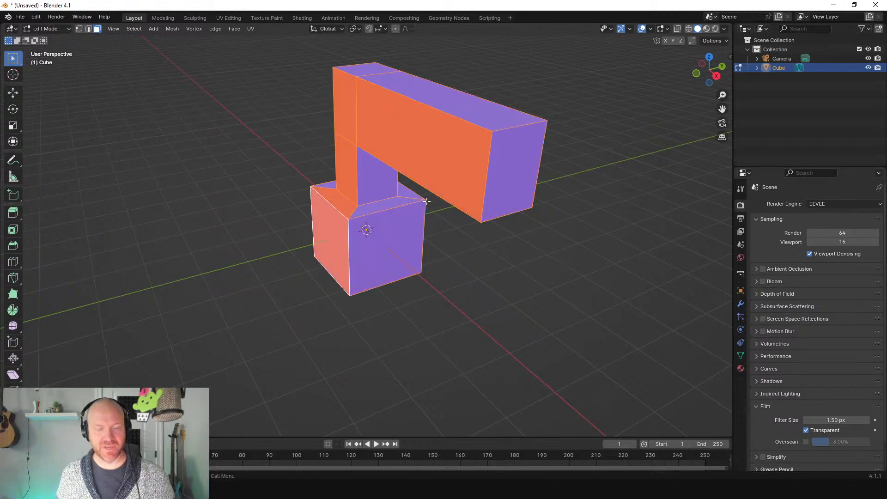
Select the red faces along one side of the arm, column and base, and flip their normals.
{"action": "middle_click_drag", "start_coordinate": [395, 140], "coordinate": [470, 172]}
{"action": "left_click", "coordinate": [466, 120]}
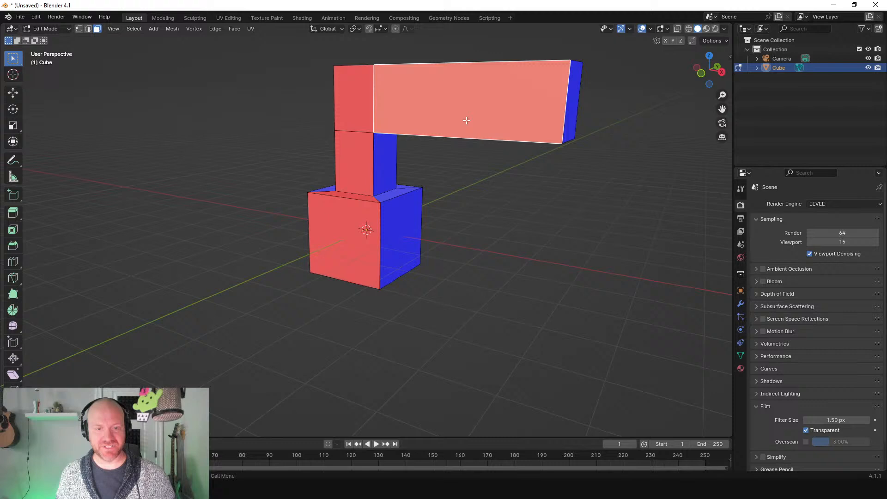
{"action": "left_click", "coordinate": [352, 93], "text": "shift"}
{"action": "left_click", "coordinate": [360, 158], "text": "shift"}
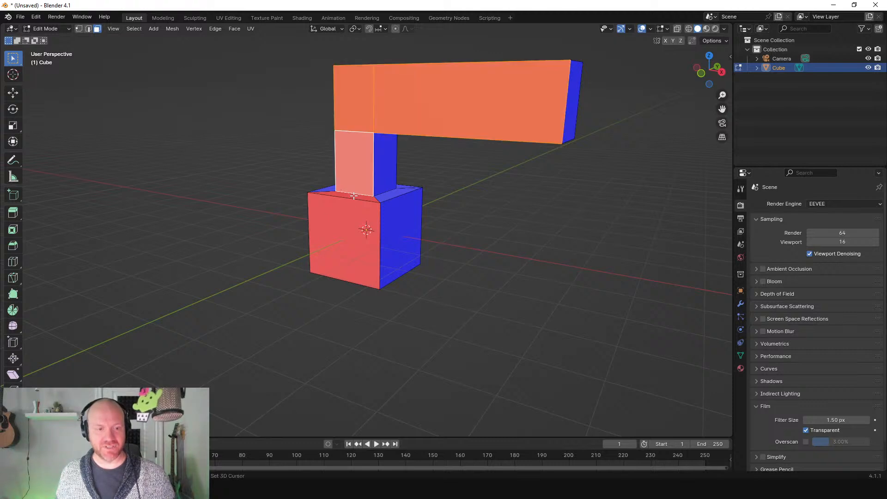
{"action": "left_click", "coordinate": [356, 225], "text": "shift"}
{"action": "key", "text": "alt+n"}
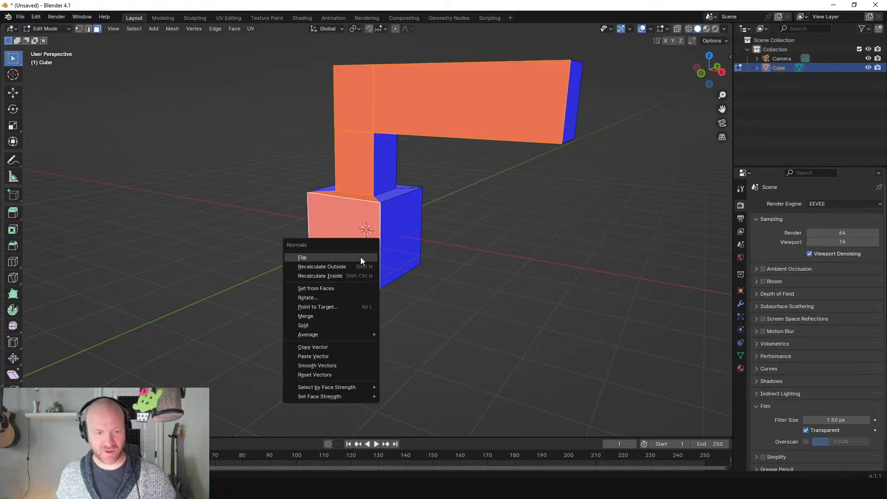
{"action": "left_click", "coordinate": [360, 257]}
Return to Object Mode, deselect the mesh and check its face orientation from several angles.
{"action": "middle_click_drag", "start_coordinate": [475, 175], "coordinate": [270, 168]}
{"action": "key", "text": "Tab"}
{"action": "left_click", "coordinate": [284, 237]}
{"action": "middle_click_drag", "start_coordinate": [284, 237], "coordinate": [470, 254]}
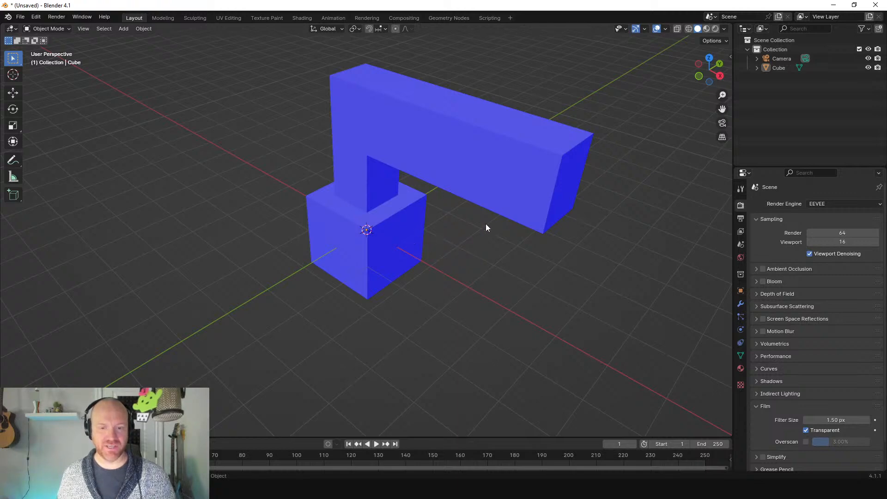
{"action": "middle_click_drag", "start_coordinate": [424, 245], "coordinate": [439, 225]}
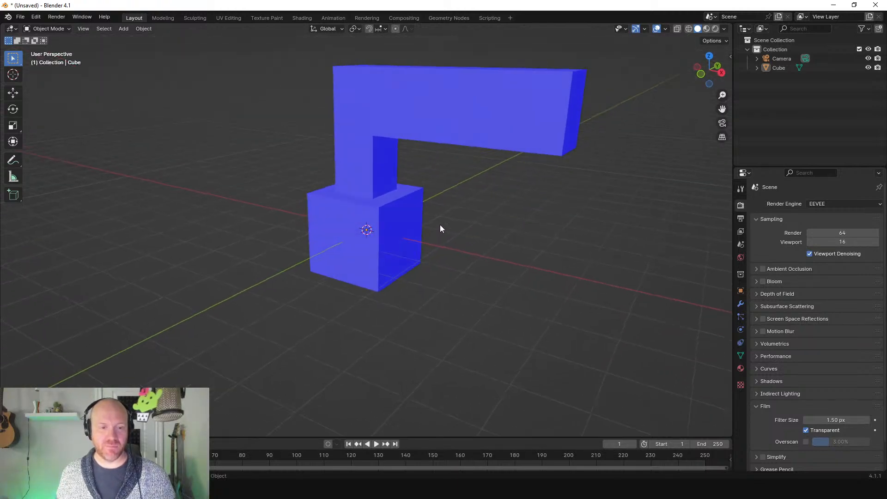
Re-enter Edit Mode, turn off the Face Orientation overlay and select all faces of the mesh.
{"action": "key", "text": "Tab"}
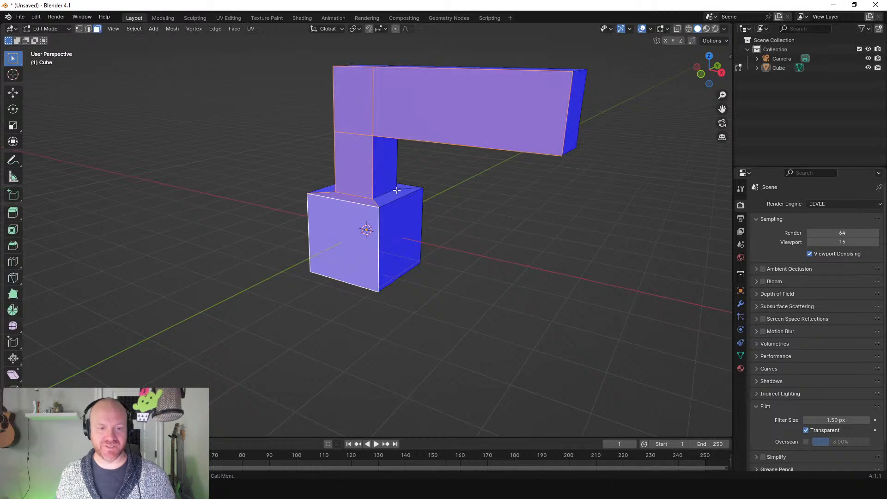
{"action": "middle_click_drag", "start_coordinate": [402, 199], "coordinate": [393, 217]}
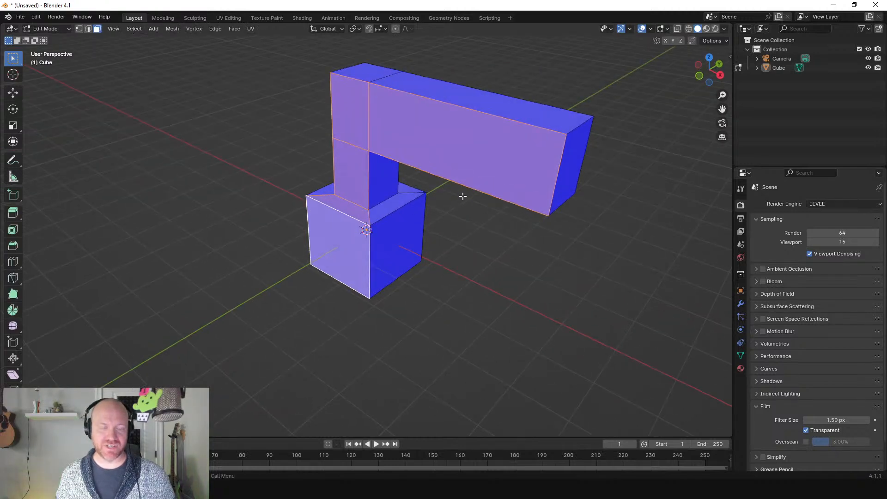
{"action": "key", "text": "a"}
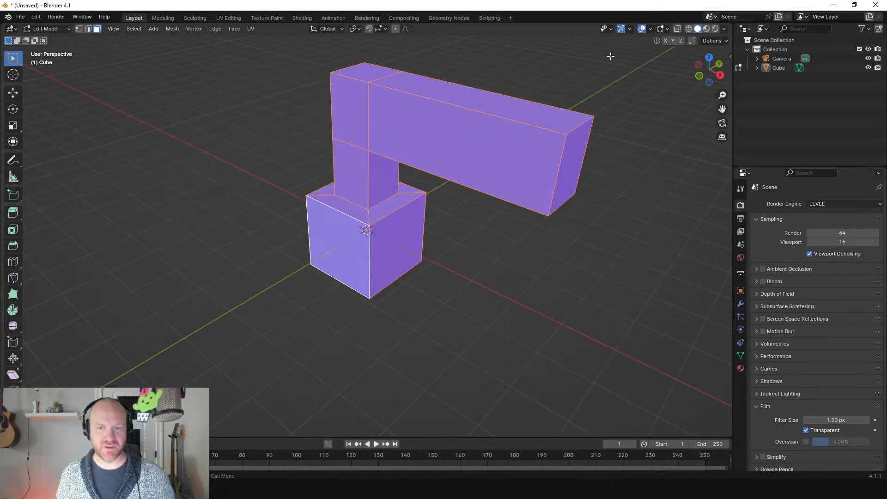
{"action": "left_click", "coordinate": [650, 29]}
{"action": "left_click", "coordinate": [603, 206]}
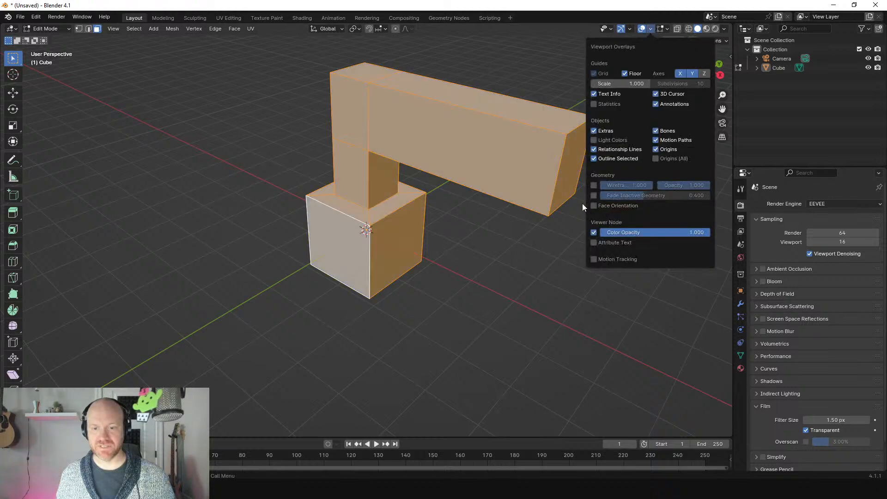
{"action": "left_click", "coordinate": [377, 174]}
{"action": "key", "text": "a"}
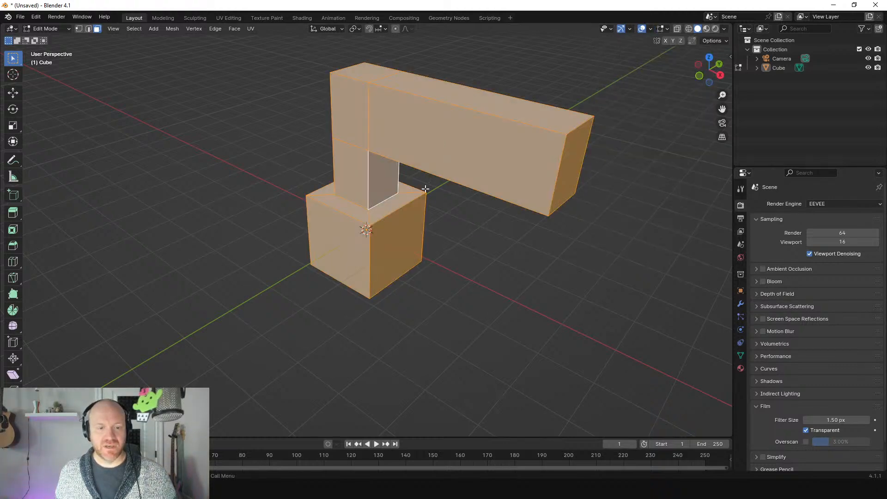
Mark the edges of the arm's end face as a seam, then deselect it to check the seam lines.
{"action": "mouse_move", "coordinate": [442, 234]}
{"action": "middle_mouse_down"}
{"action": "mouse_move", "coordinate": [412, 221]}
{"action": "mouse_move", "coordinate": [432, 199]}
{"action": "mouse_move", "coordinate": [412, 204]}
{"action": "mouse_move", "coordinate": [423, 232]}
{"action": "mouse_move", "coordinate": [451, 240]}
{"action": "middle_mouse_up"}
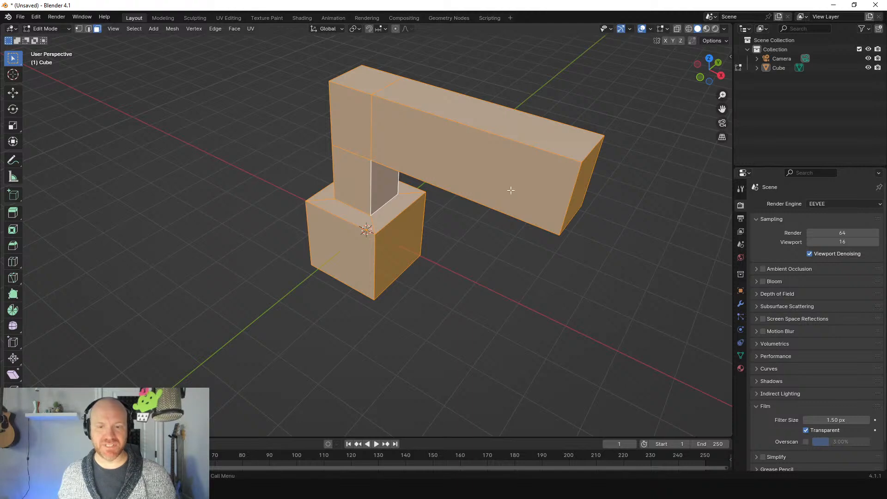
{"action": "middle_click_drag", "start_coordinate": [477, 191], "coordinate": [458, 186]}
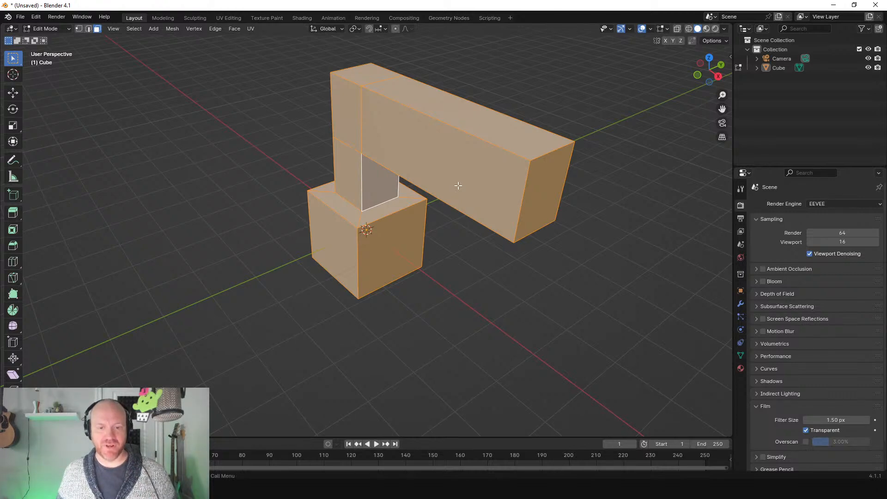
{"action": "left_click", "coordinate": [551, 171]}
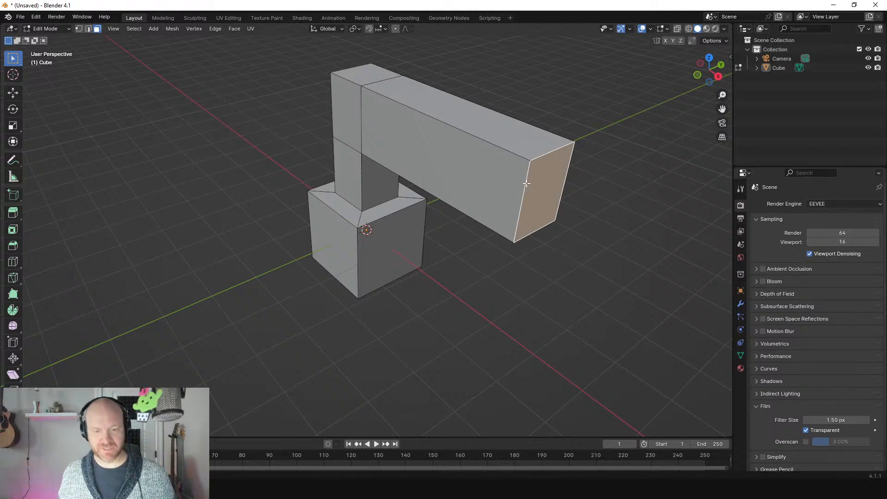
{"action": "key", "text": "alt+e"}
{"action": "key", "text": "Escape"}
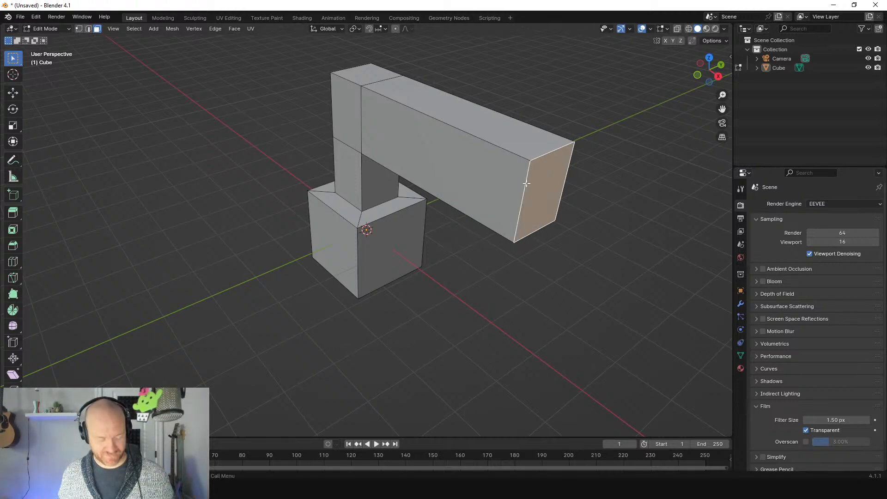
{"action": "key", "text": "ctrl+e"}
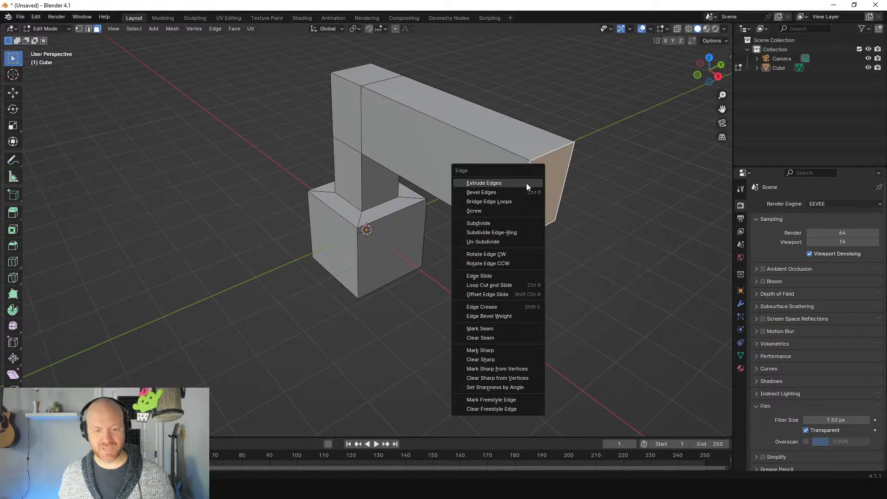
{"action": "left_click", "coordinate": [495, 329]}
{"action": "middle_click_drag", "start_coordinate": [491, 241], "coordinate": [420, 252]}
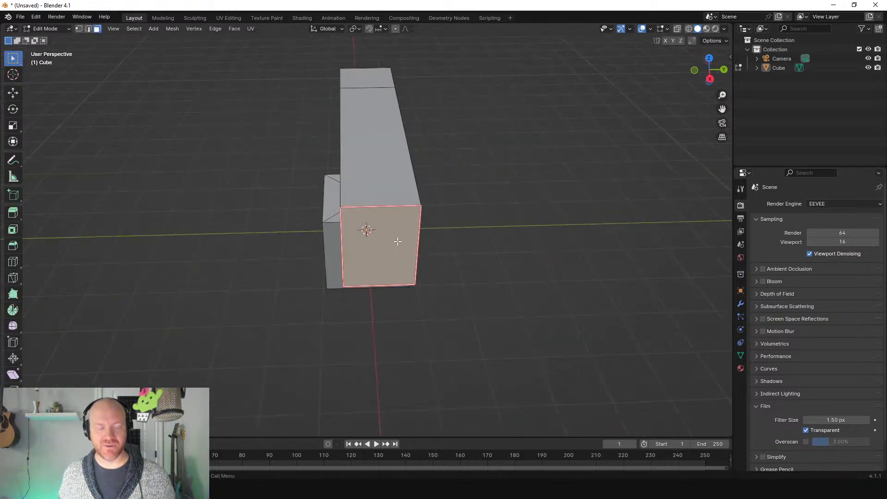
{"action": "middle_click_drag", "start_coordinate": [341, 276], "coordinate": [399, 268]}
{"action": "left_click", "coordinate": [449, 241]}
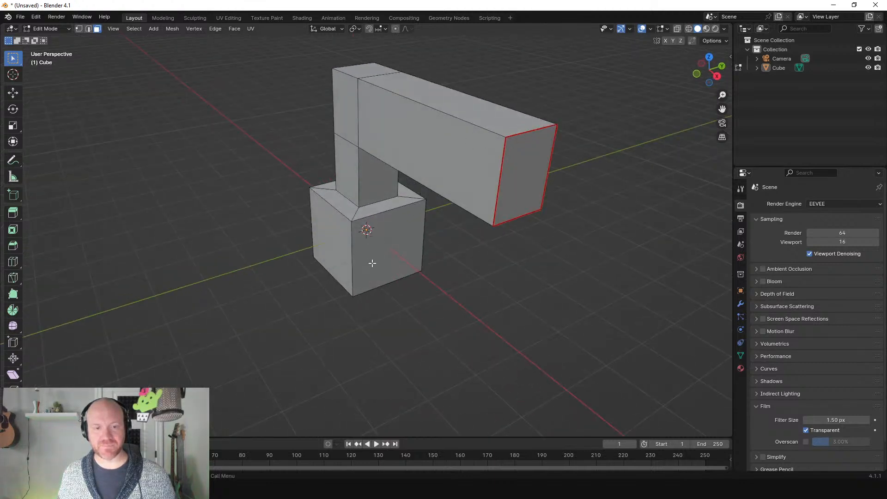
{"action": "middle_click_drag", "start_coordinate": [366, 273], "coordinate": [417, 213]}
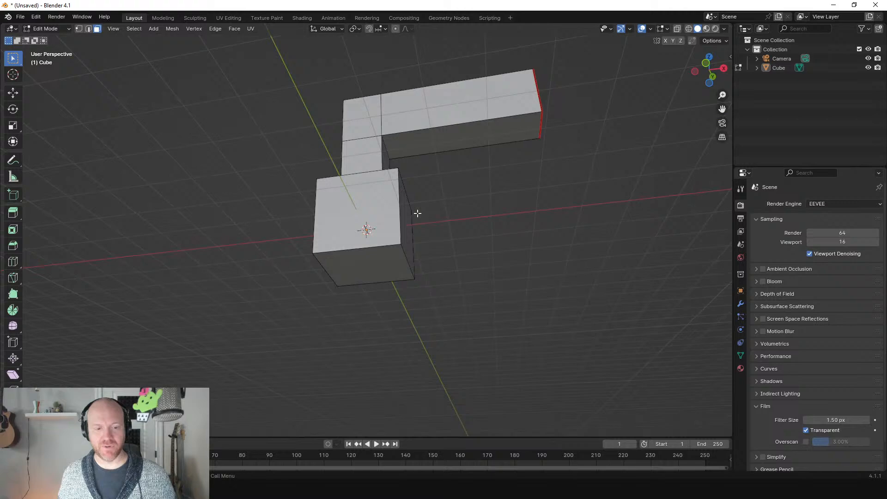
Mark the edges of the base block's bottom face as a seam.
{"action": "left_click", "coordinate": [372, 270]}
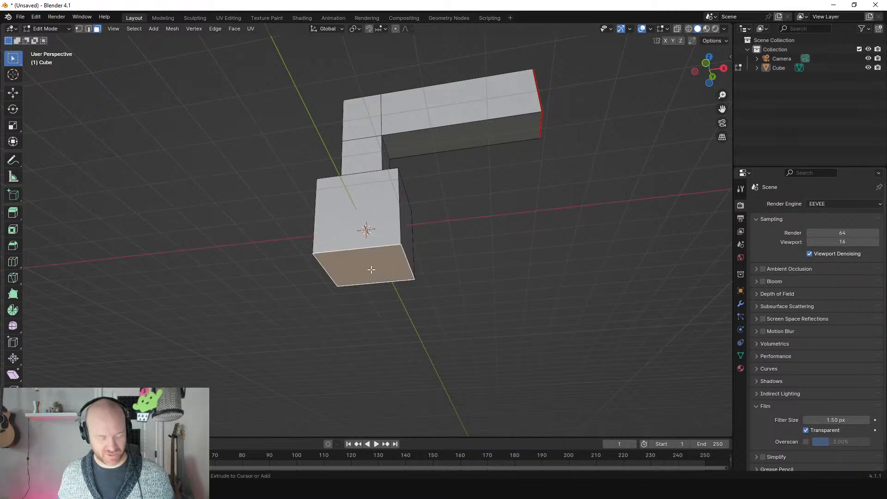
{"action": "key", "text": "ctrl+e"}
{"action": "left_click", "coordinate": [370, 271]}
{"action": "middle_click_drag", "start_coordinate": [424, 261], "coordinate": [407, 291]}
{"action": "key", "text": "Tab"}
{"action": "key", "text": "Tab"}
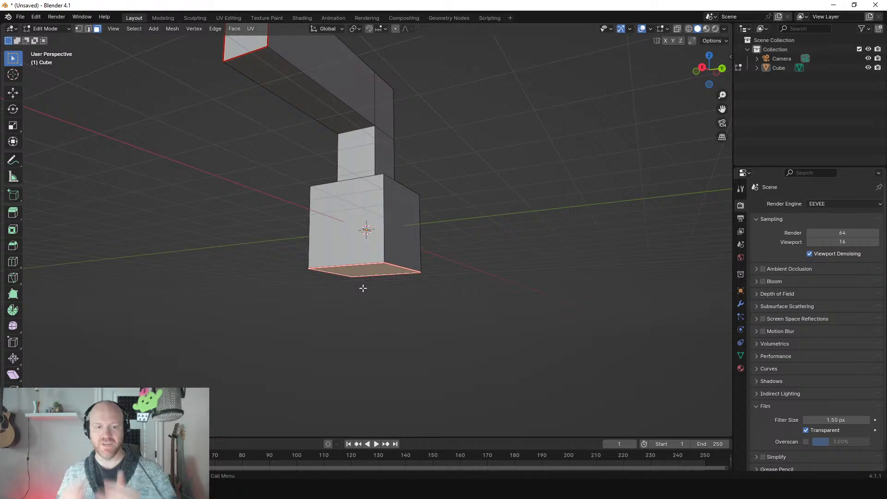
Select the connected edges from the arm's end along its underside, down the column to the base's lower corner, and mark them as a seam.
{"action": "middle_click_drag", "start_coordinate": [358, 284], "coordinate": [340, 299]}
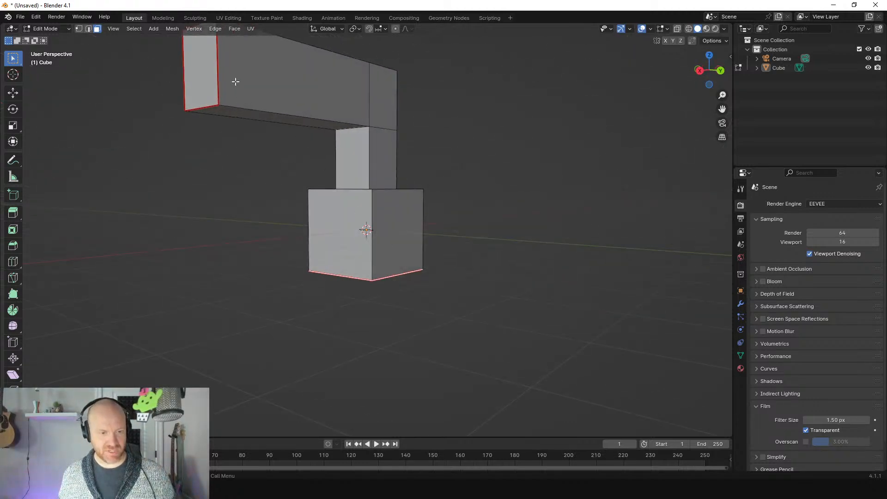
{"action": "key", "text": "2"}
{"action": "left_click", "coordinate": [236, 104]}
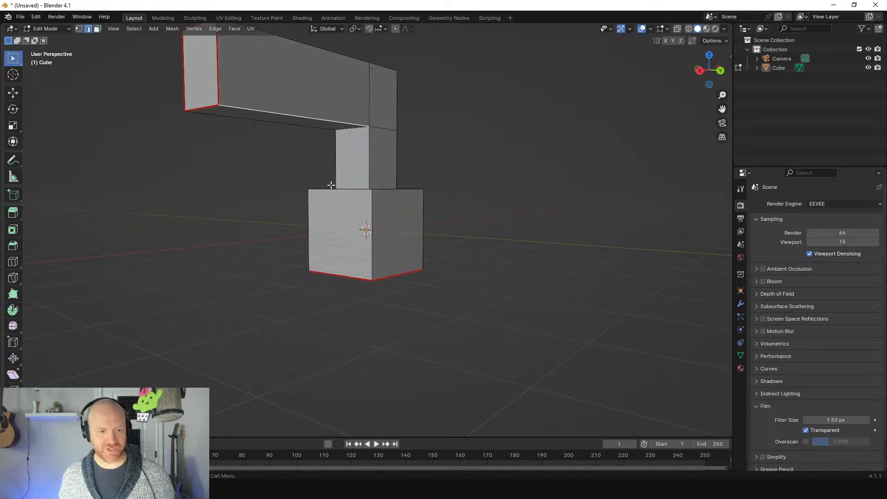
{"action": "middle_click_drag", "start_coordinate": [331, 185], "coordinate": [326, 230]}
{"action": "left_click", "coordinate": [362, 216], "text": "shift"}
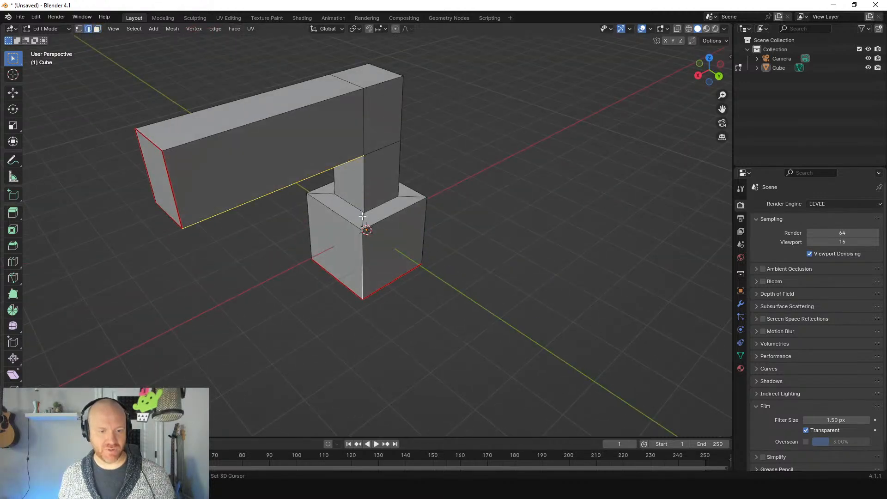
{"action": "middle_click_drag", "start_coordinate": [373, 188], "coordinate": [344, 142]}
{"action": "key", "text": "ctrl+e"}
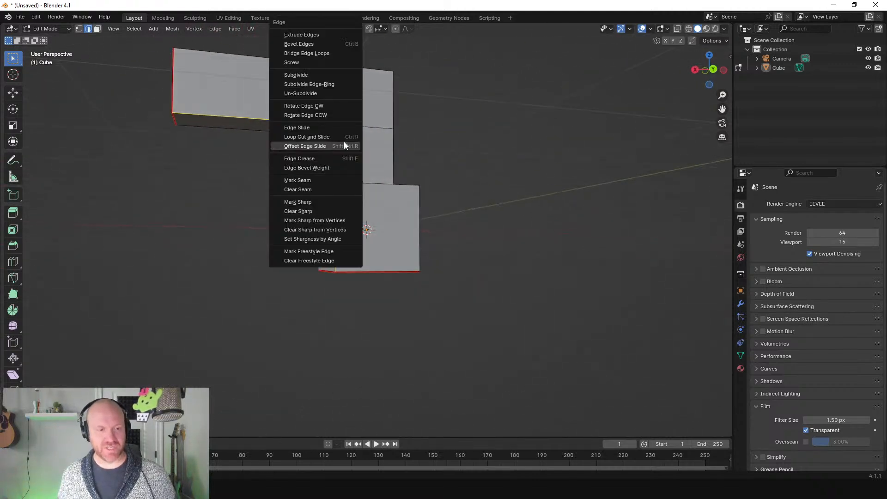
{"action": "left_click", "coordinate": [319, 180]}
Select the whole mesh and bring up the UV mapping options.
{"action": "middle_click_drag", "start_coordinate": [310, 190], "coordinate": [412, 194]}
{"action": "key", "text": "a"}
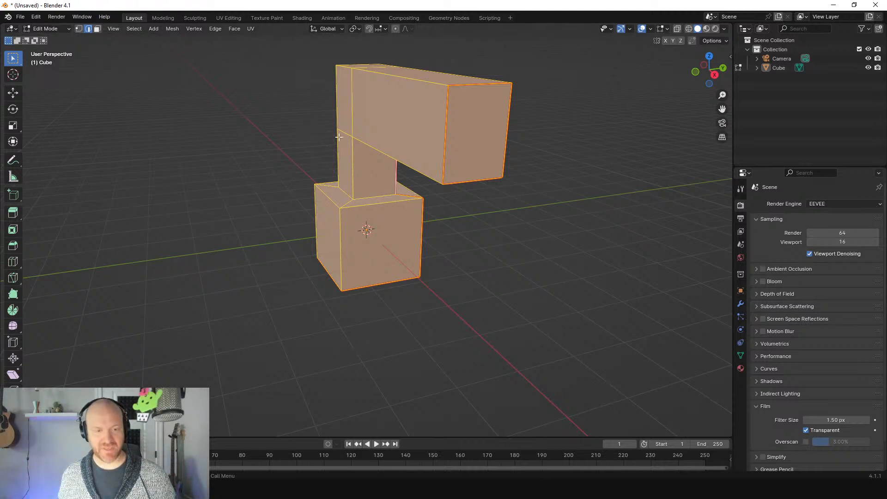
{"action": "key", "text": "u"}
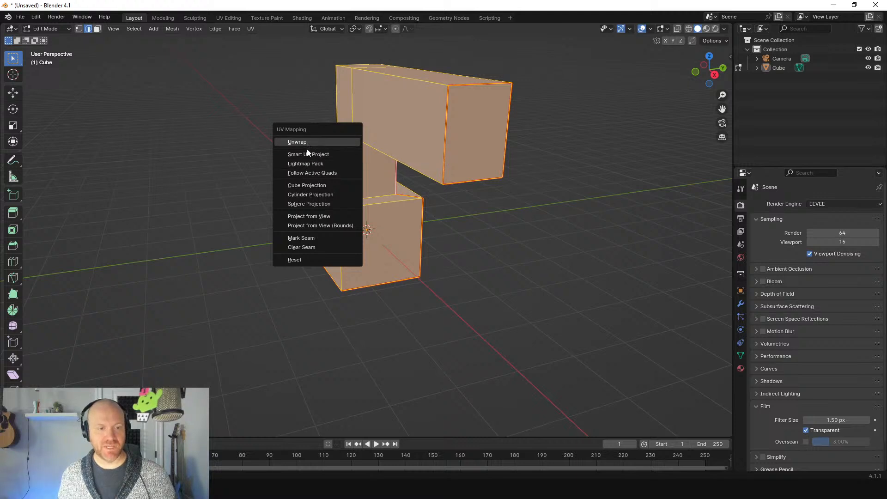
Search the add-ons in the preferences for "un", then clear the search and close the preferences.
{"action": "left_click", "coordinate": [36, 17]}
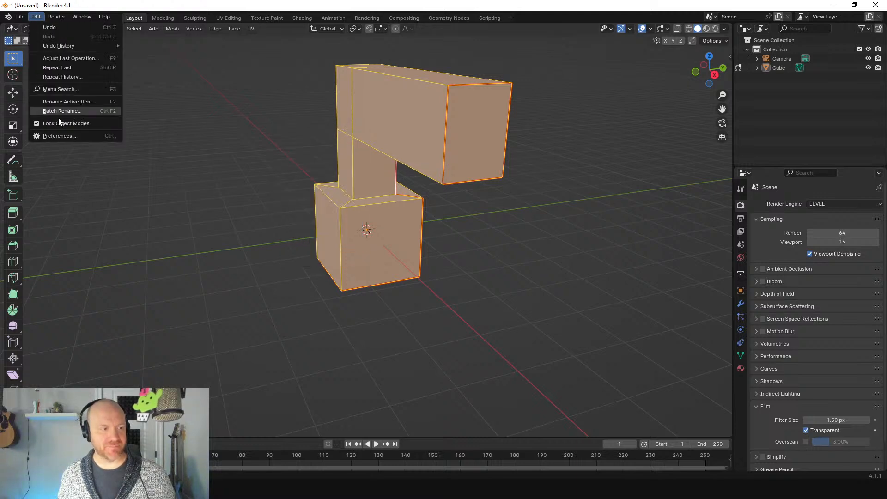
{"action": "left_click", "coordinate": [67, 135]}
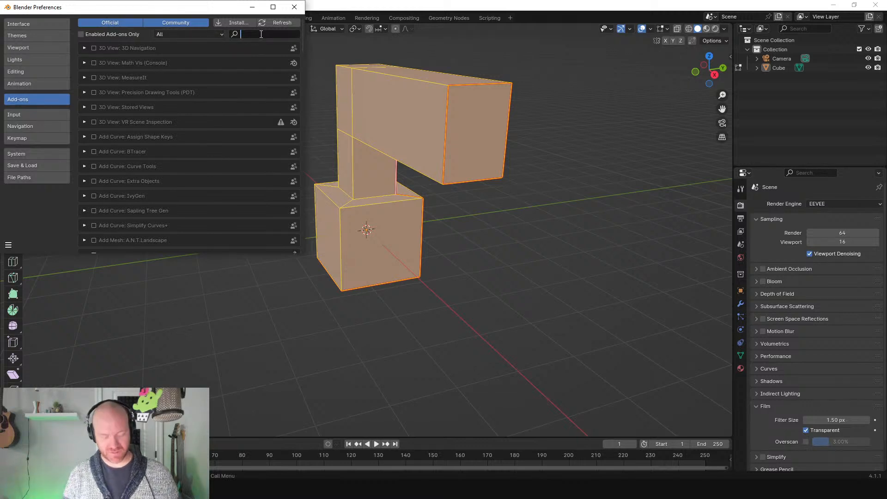
{"action": "type", "text": "unr"}
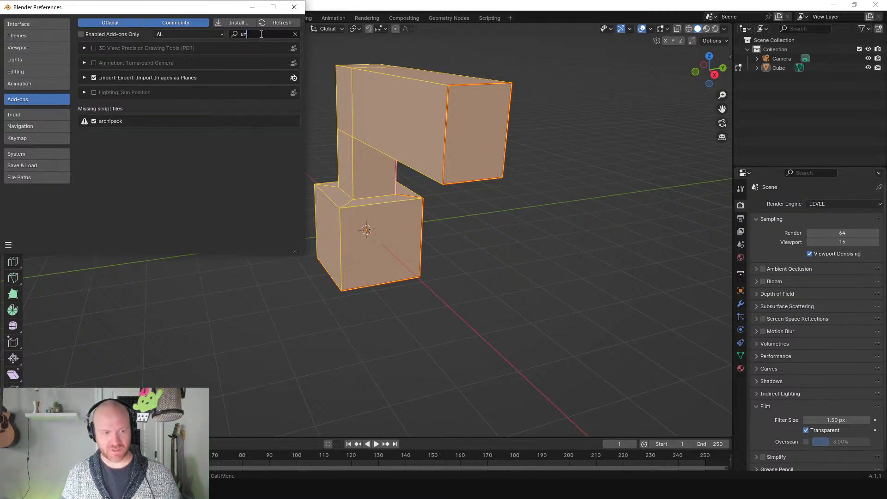
{"action": "key", "text": "BackSpace"}
{"action": "key", "text": "BackSpace"}
{"action": "key", "text": "BackSpace"}
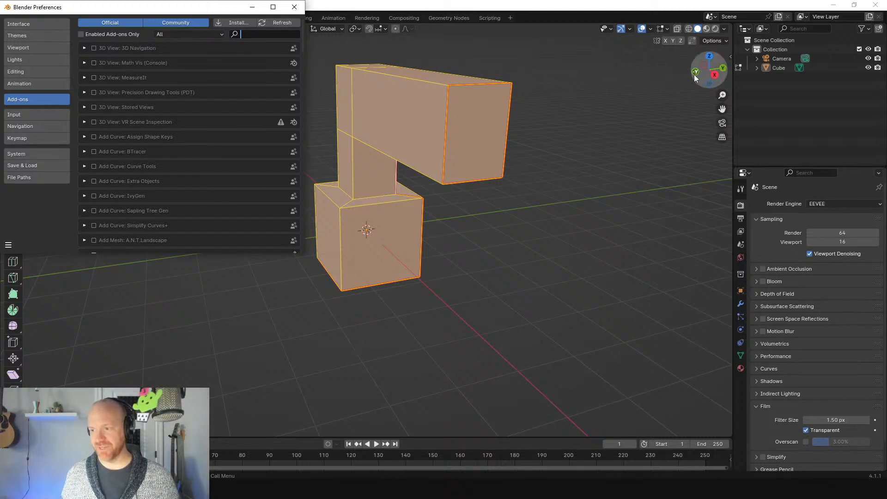
{"action": "left_click", "coordinate": [293, 8]}
Unwrap the whole selected mesh along its marked seams.
{"action": "middle_click_drag", "start_coordinate": [457, 206], "coordinate": [403, 216]}
{"action": "key", "text": "u"}
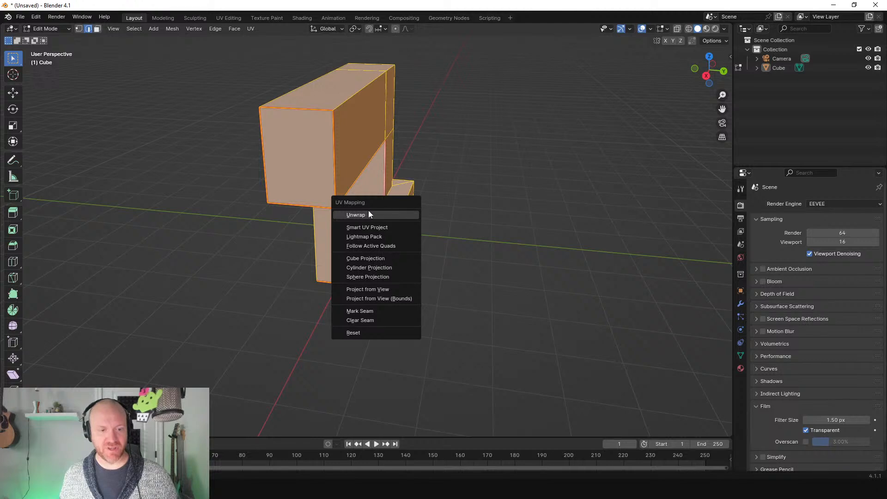
{"action": "left_click", "coordinate": [354, 215]}
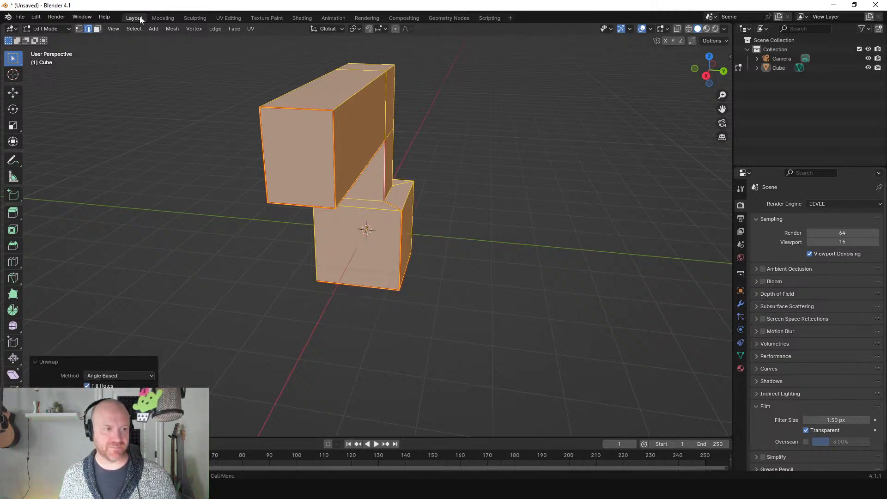
Switch to the UV Editing workspace and compare the unwrapped layout with the mesh.
{"action": "left_click", "coordinate": [195, 19]}
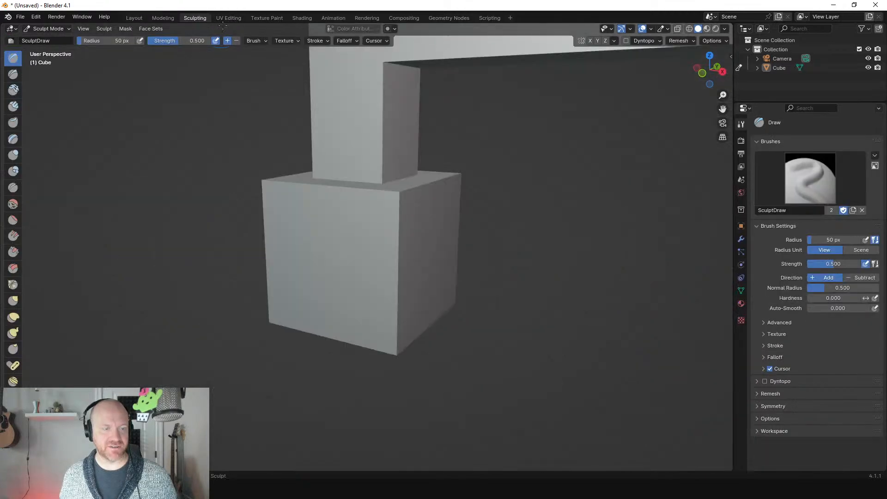
{"action": "left_click", "coordinate": [227, 17]}
{"action": "scroll", "coordinate": [194, 277], "scroll_direction": "up", "scroll_amount": 3}
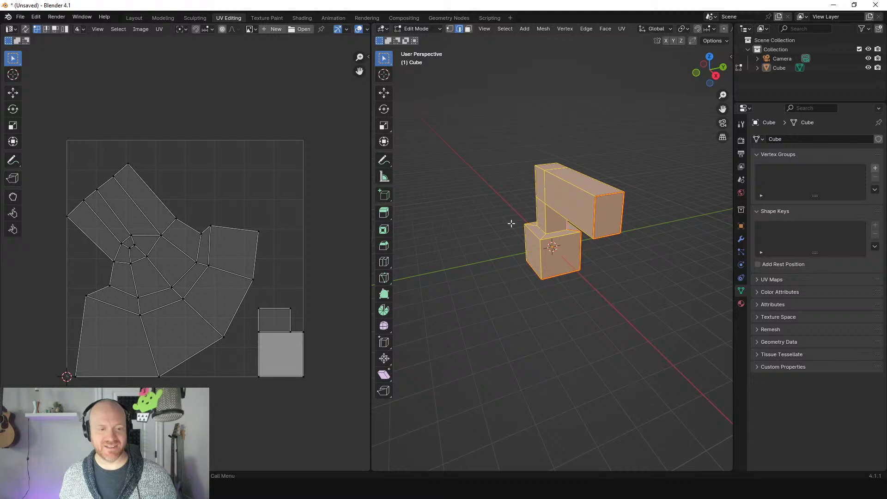
{"action": "mouse_move", "coordinate": [511, 222]}
{"action": "middle_mouse_down"}
{"action": "mouse_move", "coordinate": [475, 221]}
{"action": "mouse_move", "coordinate": [506, 209]}
{"action": "middle_mouse_up"}
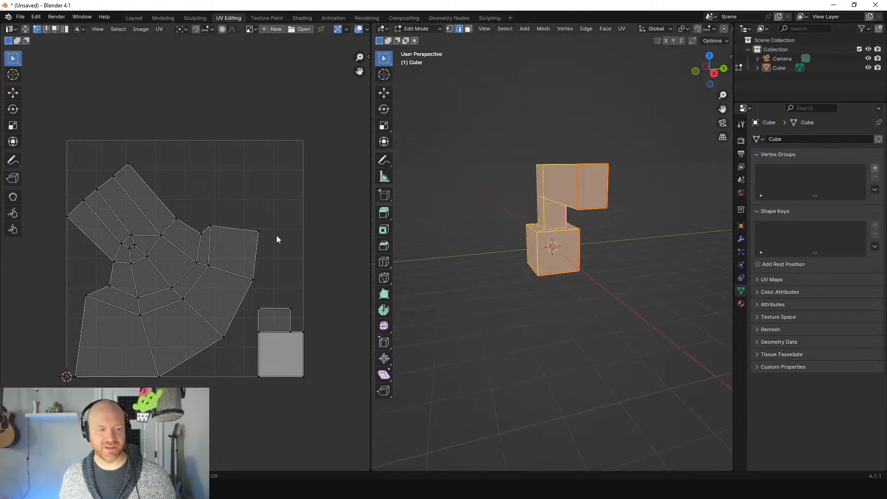
{"action": "middle_click_drag", "start_coordinate": [508, 217], "coordinate": [414, 224]}
{"action": "scroll", "coordinate": [537, 203], "scroll_direction": "up", "scroll_amount": 4}
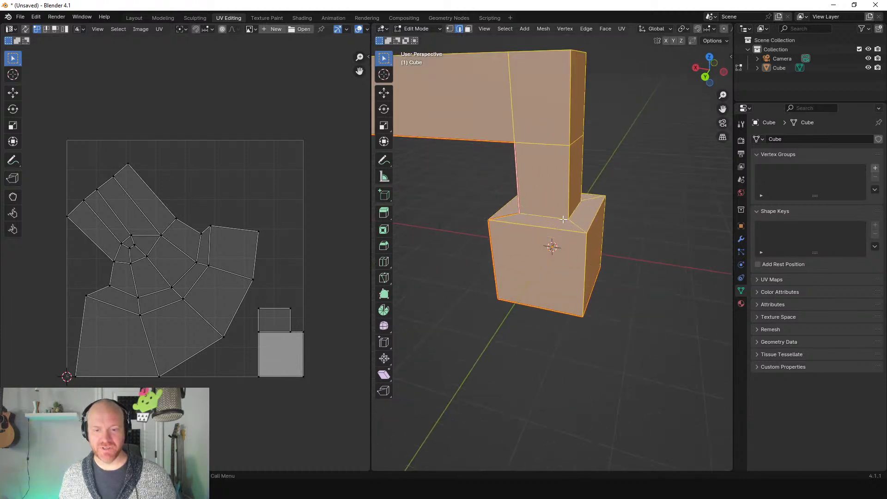
{"action": "left_click", "coordinate": [553, 216]}
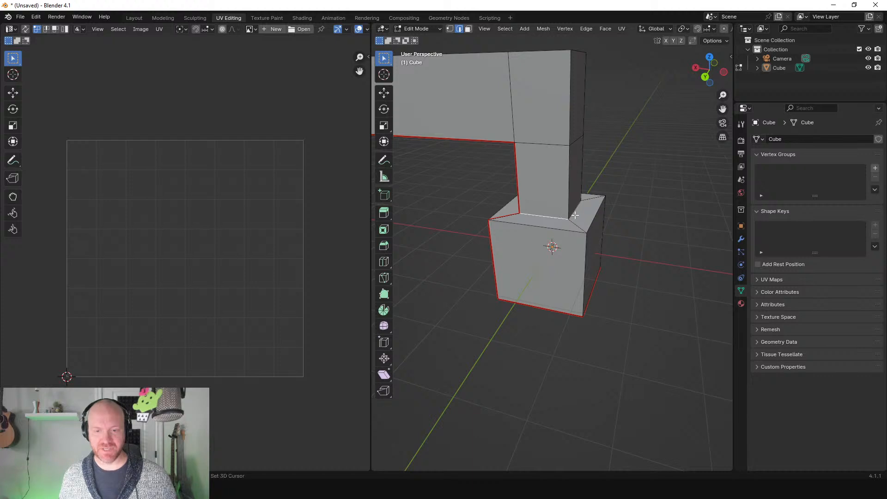
{"action": "mouse_move", "coordinate": [559, 216]}
{"action": "middle_mouse_down"}
{"action": "mouse_move", "coordinate": [448, 214]}
{"action": "mouse_move", "coordinate": [555, 223]}
{"action": "mouse_move", "coordinate": [480, 215]}
{"action": "mouse_move", "coordinate": [548, 216]}
{"action": "middle_mouse_up"}
{"action": "left_click", "coordinate": [556, 223]}
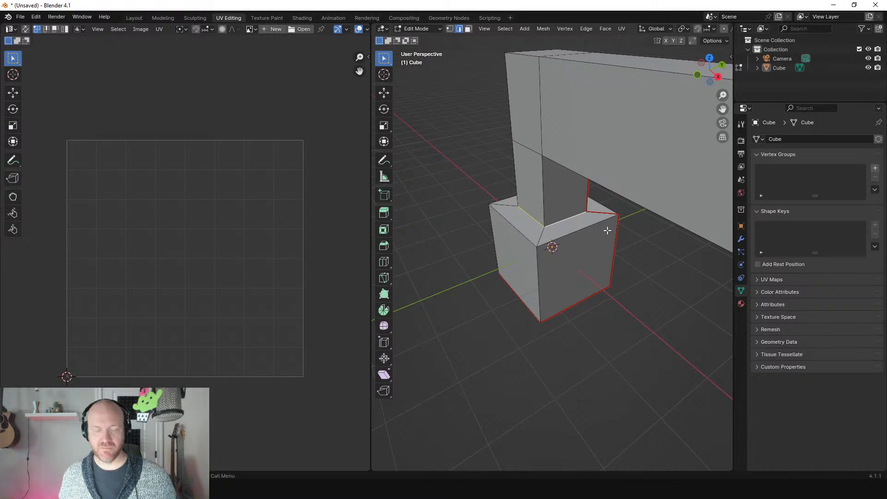
{"action": "key", "text": "a"}
{"action": "key", "text": "alt+a"}
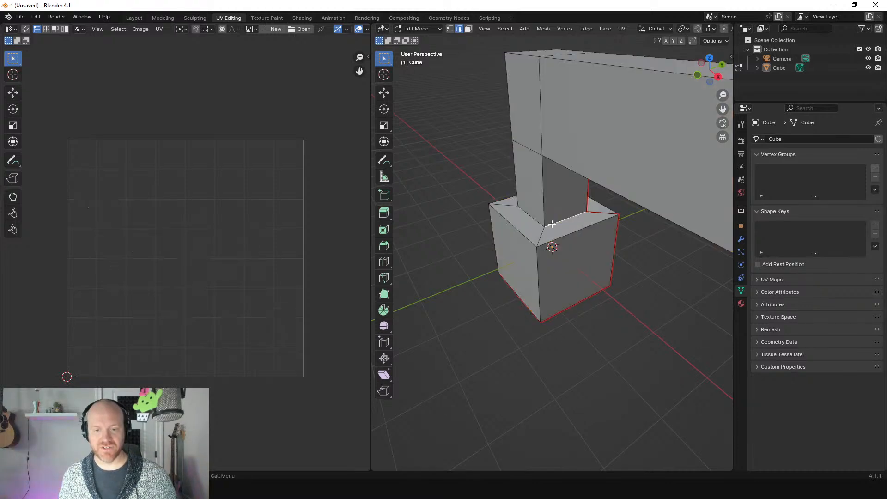
{"action": "key", "text": "a"}
{"action": "scroll", "coordinate": [545, 223], "scroll_direction": "down", "scroll_amount": 5}
{"action": "middle_click_drag", "start_coordinate": [466, 205], "coordinate": [502, 208]}
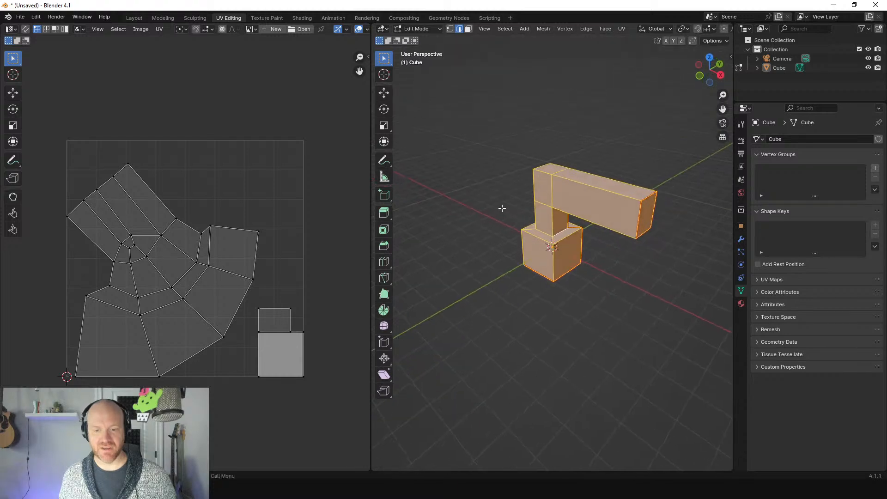
{"action": "key", "text": "u"}
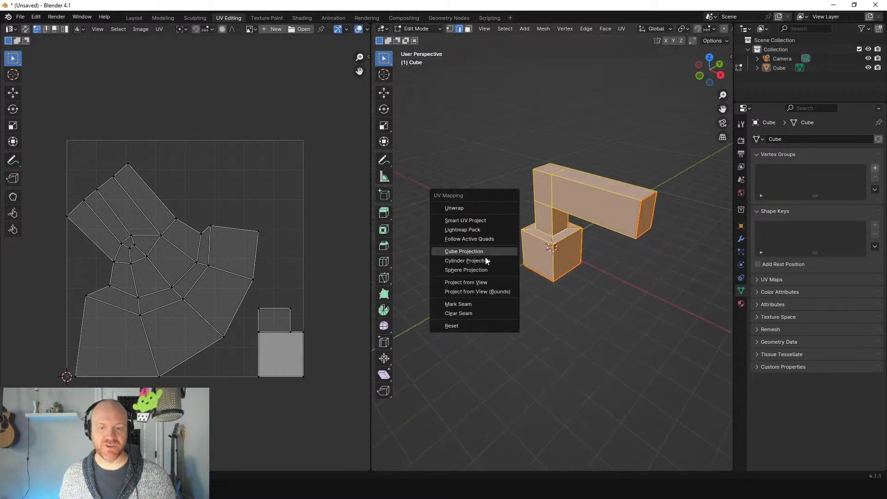
{"action": "key", "text": "alt+a"}
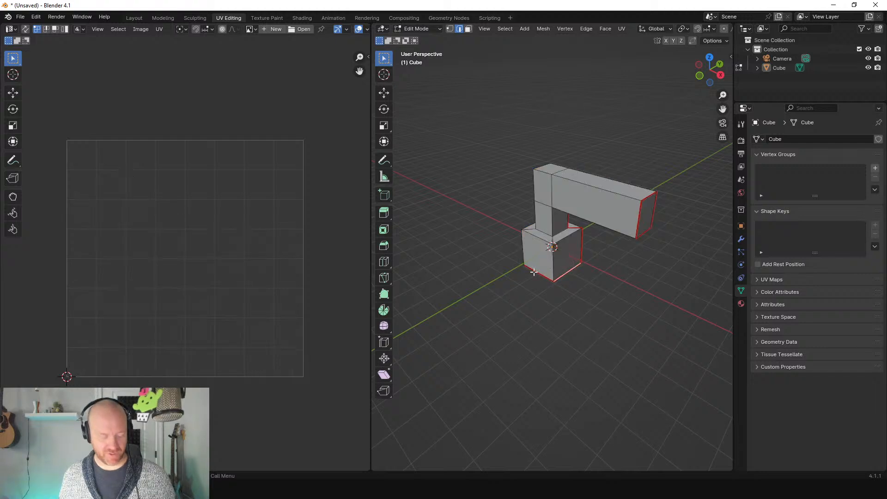
Select the four side faces of the base block in face mode and unwrap them separately.
{"action": "key", "text": "3"}
{"action": "left_click", "coordinate": [536, 261]}
{"action": "left_click", "coordinate": [568, 254], "text": "shift"}
{"action": "middle_click_drag", "start_coordinate": [568, 254], "coordinate": [456, 257]}
{"action": "left_click", "coordinate": [550, 253], "text": "shift"}
{"action": "left_click", "coordinate": [555, 250], "text": "shift"}
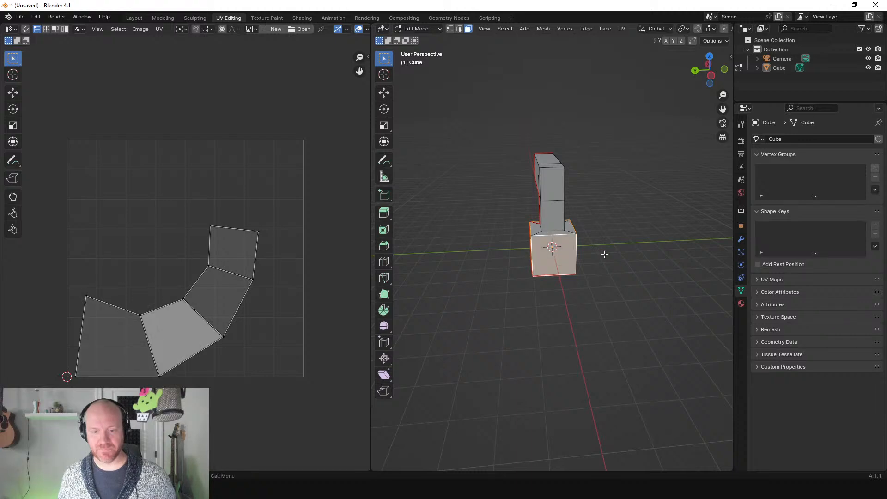
{"action": "middle_click_drag", "start_coordinate": [604, 254], "coordinate": [509, 258]}
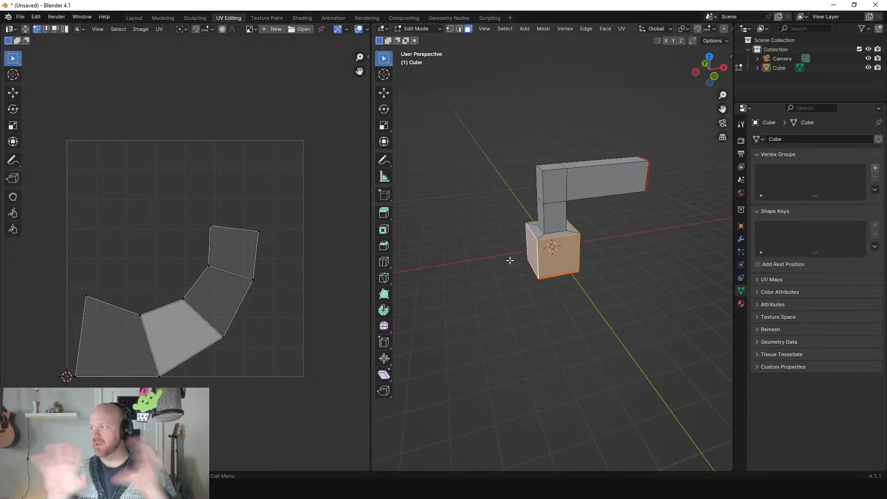
{"action": "key", "text": "u"}
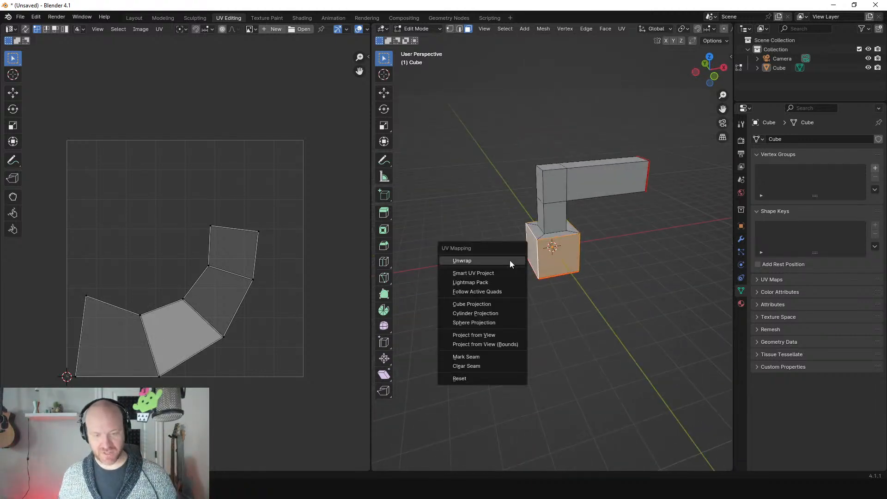
{"action": "left_click", "coordinate": [507, 259]}
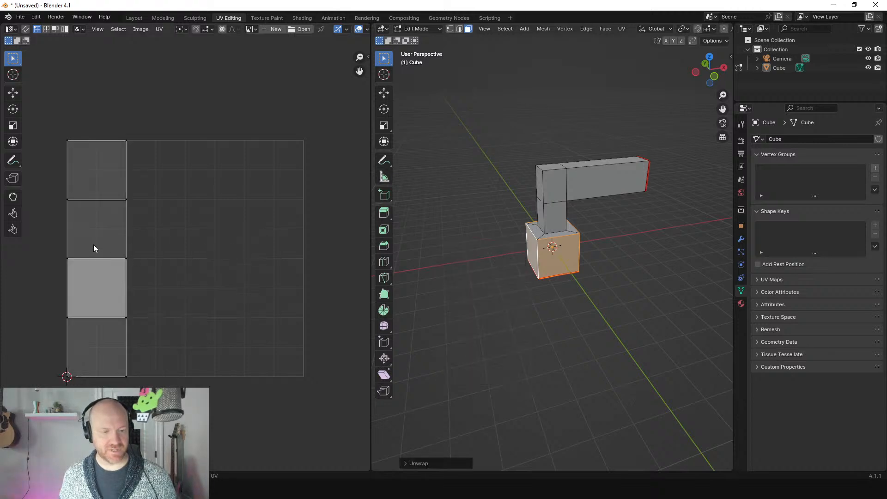
Rotate the base's UV strip by 90 degrees, scale it down slightly and place it along the bottom of the UV square.
{"action": "key", "text": "a"}
{"action": "type", "text": "r"}
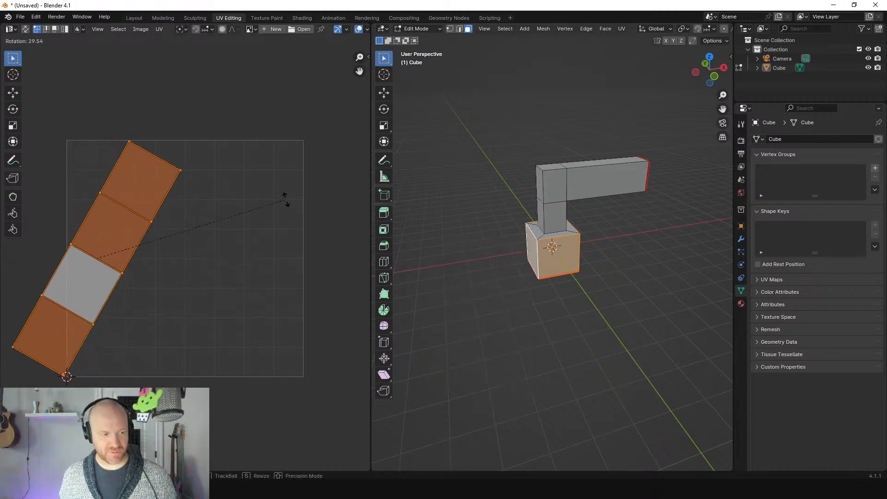
{"action": "type", "text": "90"}
{"action": "key", "text": "Return"}
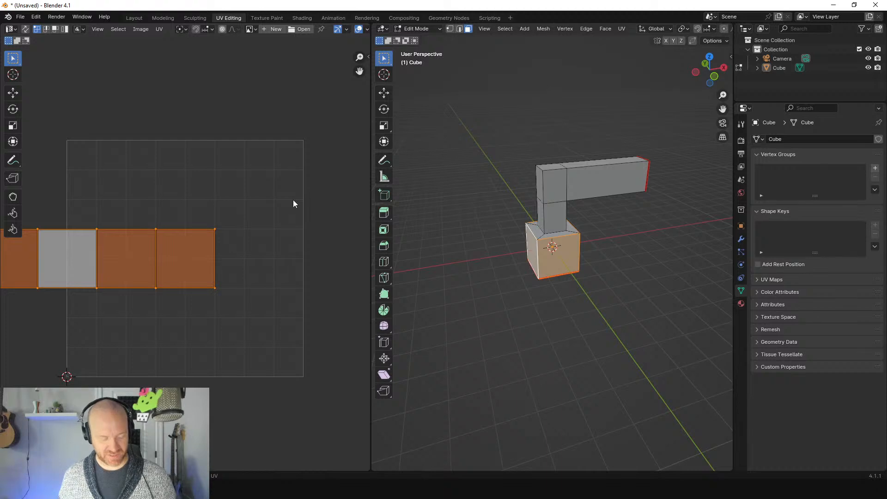
{"action": "key", "text": "s"}
{"action": "left_click", "coordinate": [301, 197]}
{"action": "key", "text": "g"}
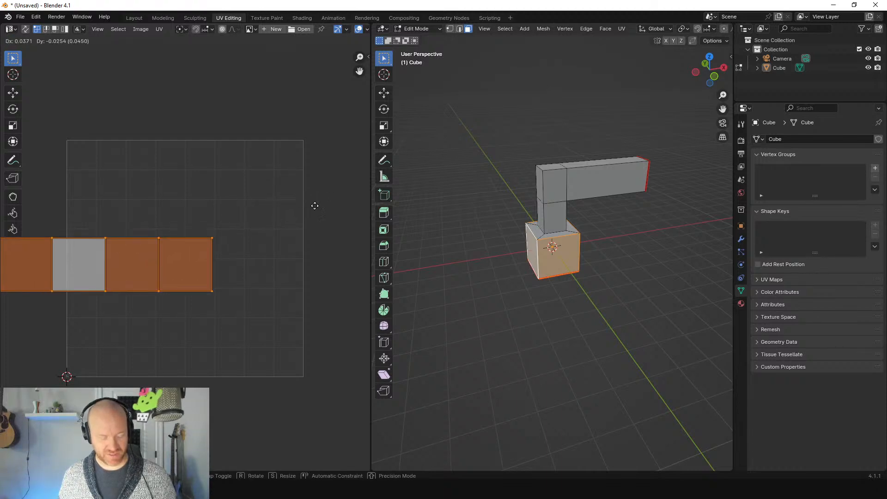
{"action": "left_click", "coordinate": [16, 282]}
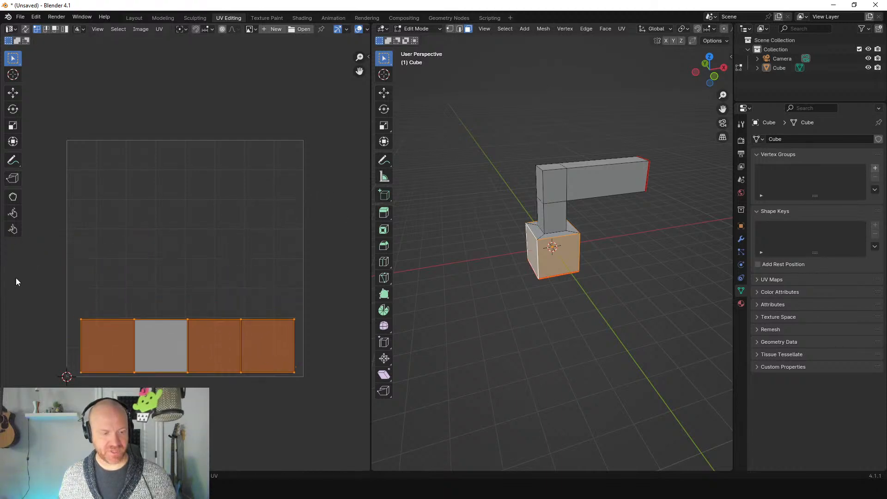
Select the side faces of the neck, the corner above it and both long sides of the arm, and unwrap them together.
{"action": "scroll", "coordinate": [573, 225], "scroll_direction": "up", "scroll_amount": 3}
{"action": "middle_click_drag", "start_coordinate": [539, 248], "coordinate": [478, 248]}
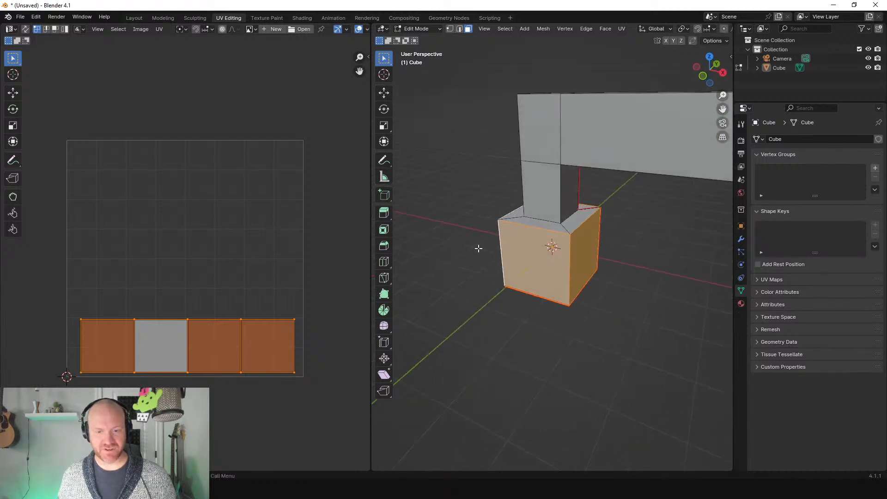
{"action": "left_click", "coordinate": [558, 195]}
{"action": "left_click", "coordinate": [571, 190], "text": "shift"}
{"action": "middle_click_drag", "start_coordinate": [574, 197], "coordinate": [426, 192], "text": "shift"}
{"action": "left_click", "coordinate": [594, 177], "text": "shift"}
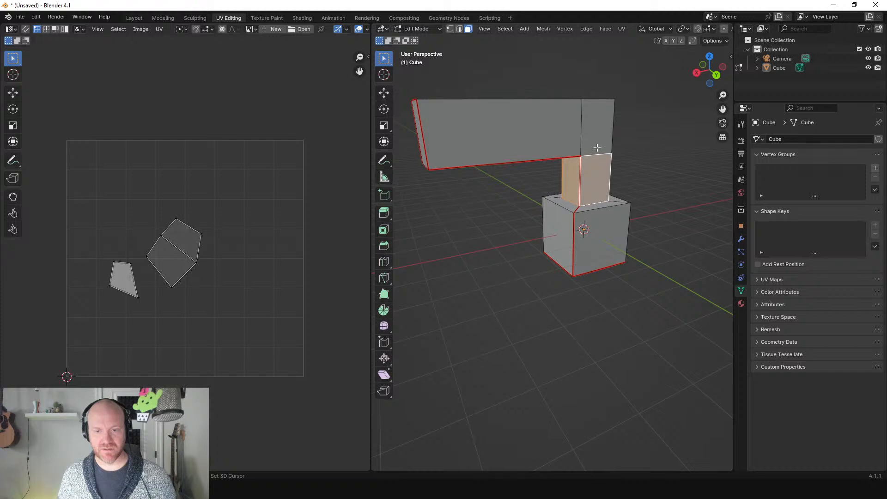
{"action": "middle_click_drag", "start_coordinate": [597, 148], "coordinate": [503, 200]}
{"action": "left_click", "coordinate": [605, 235], "text": "shift"}
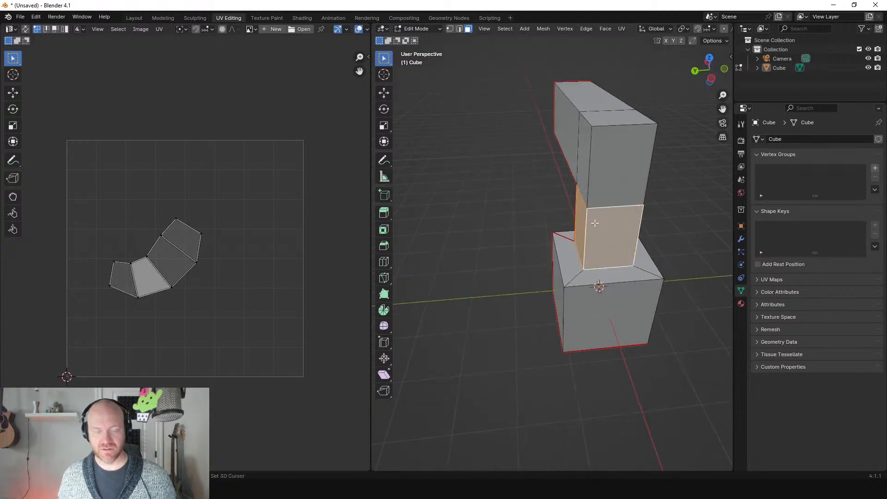
{"action": "left_click", "coordinate": [619, 172], "text": "shift"}
{"action": "left_click", "coordinate": [584, 162], "text": "shift"}
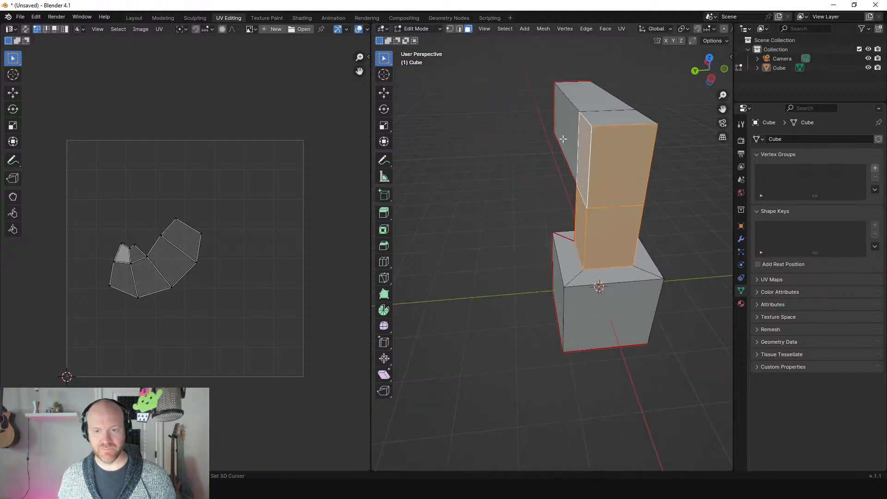
{"action": "left_click", "coordinate": [564, 141], "text": "shift"}
{"action": "mouse_move", "coordinate": [564, 141]}
{"action": "middle_mouse_down"}
{"action": "mouse_move", "coordinate": [628, 148]}
{"action": "mouse_move", "coordinate": [550, 150]}
{"action": "middle_mouse_up"}
{"action": "left_click", "coordinate": [497, 168], "text": "shift"}
{"action": "left_click", "coordinate": [583, 160], "text": "shift"}
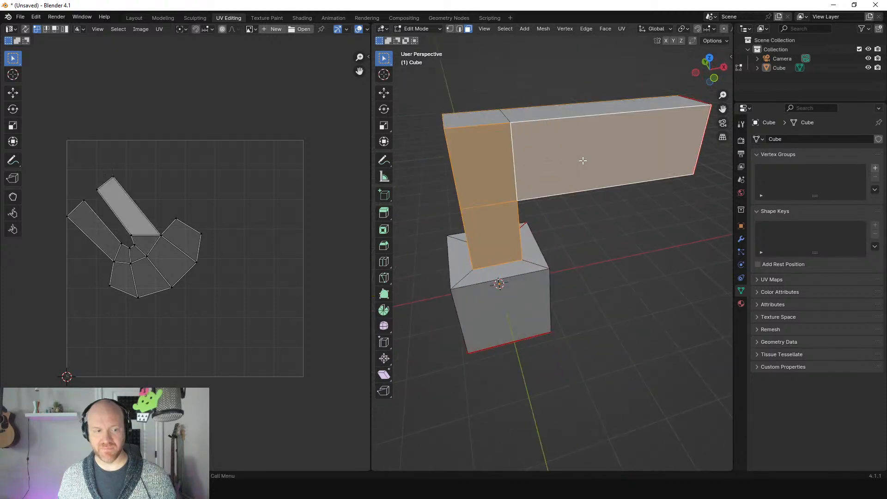
{"action": "key", "text": "u"}
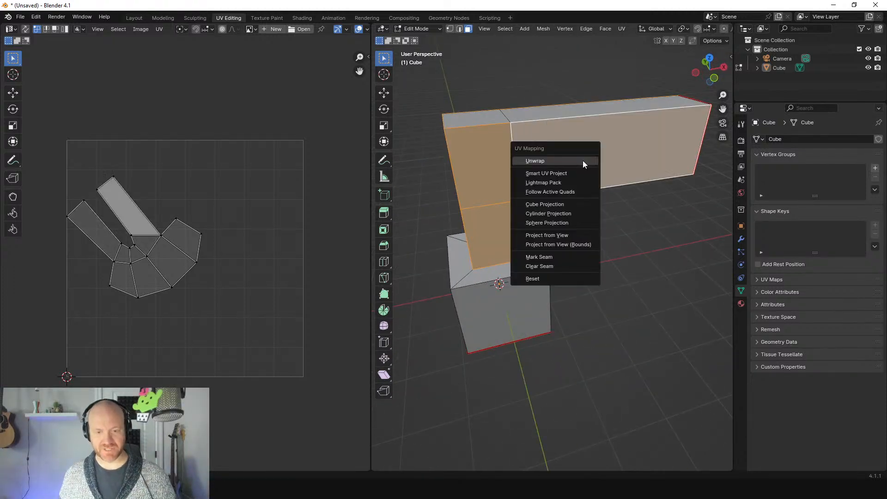
{"action": "left_click", "coordinate": [581, 160]}
Rotate the neck and arm side faces' whole UV island by 90 degrees.
{"action": "key", "text": "a"}
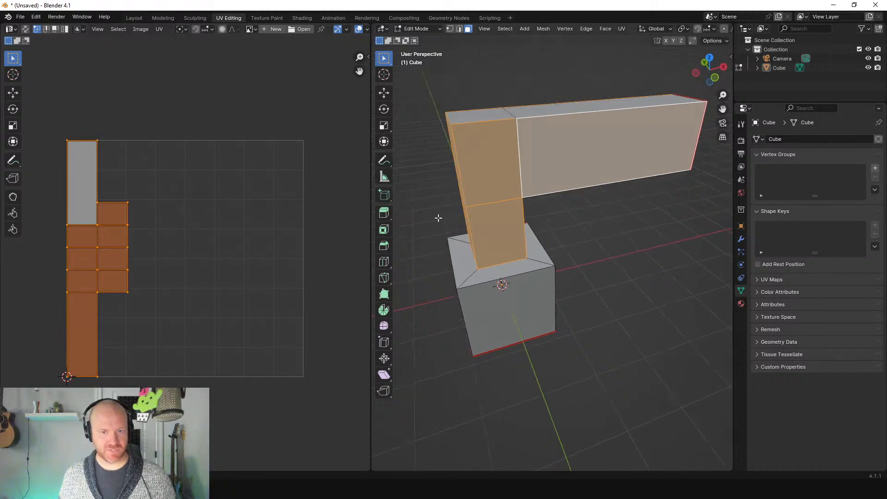
{"action": "middle_click_drag", "start_coordinate": [438, 218], "coordinate": [660, 196]}
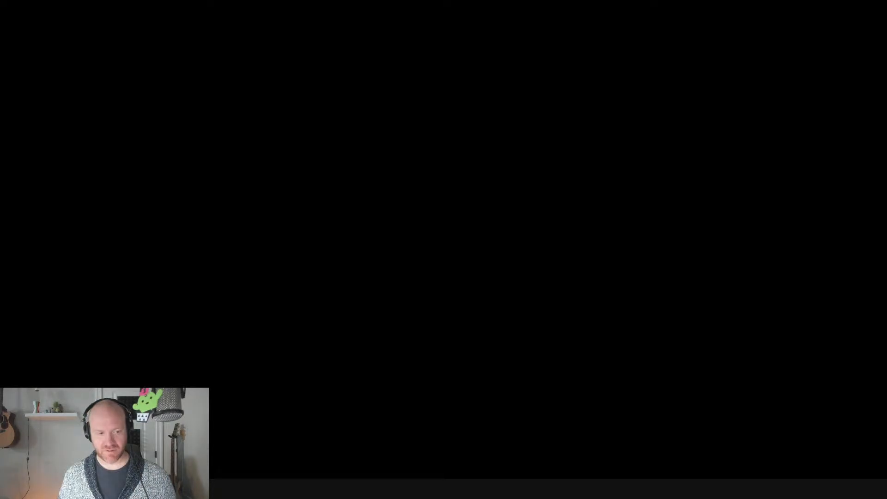
{"action": "key", "text": "r"}
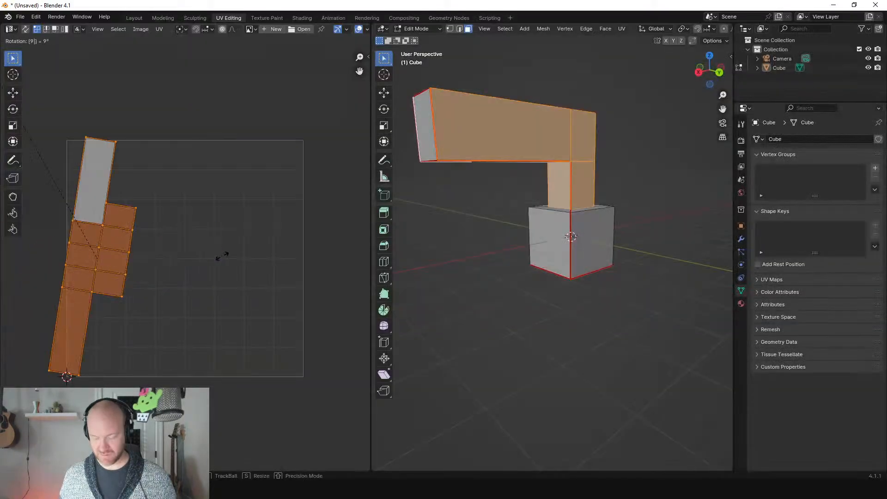
{"action": "left_click", "coordinate": [222, 260]}
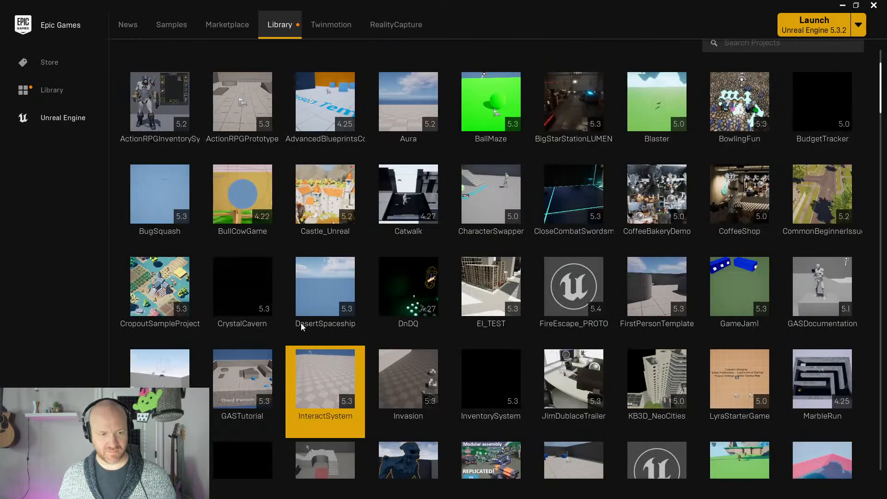
Check the engine versions in the Epic Games Launcher library and return to Blender.
{"action": "scroll", "coordinate": [402, 152], "scroll_direction": "up", "scroll_amount": 3}
{"action": "scroll", "coordinate": [402, 155], "scroll_direction": "up", "scroll_amount": 2}
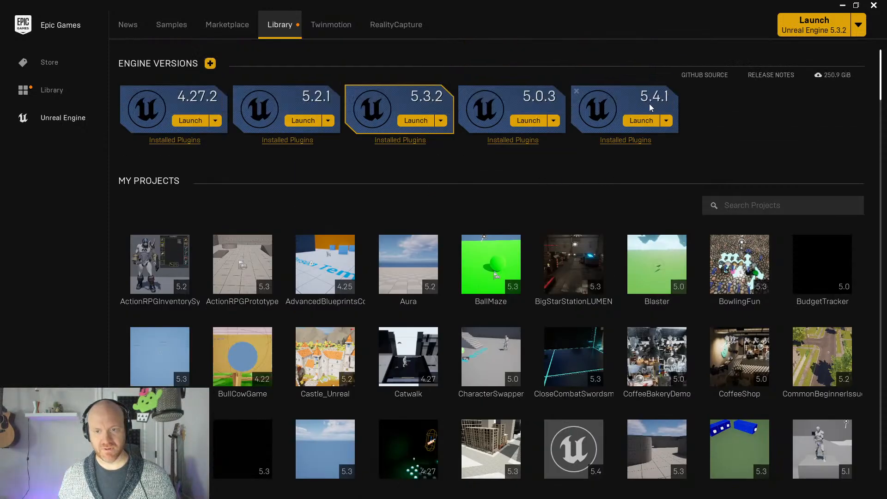
{"action": "left_click", "coordinate": [842, 5]}
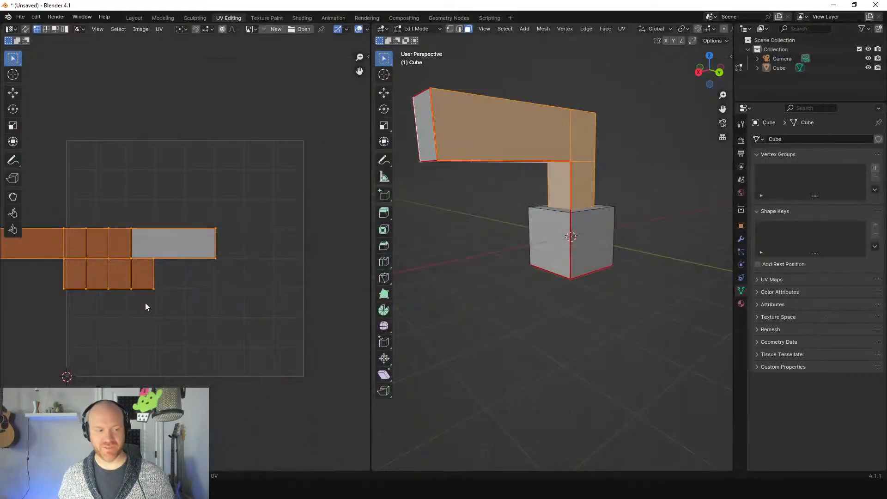
Move the neck and arm UV island inside the UV square, above the base strip, and scale it down to about 80 percent.
{"action": "middle_click_drag", "start_coordinate": [108, 270], "coordinate": [206, 306]}
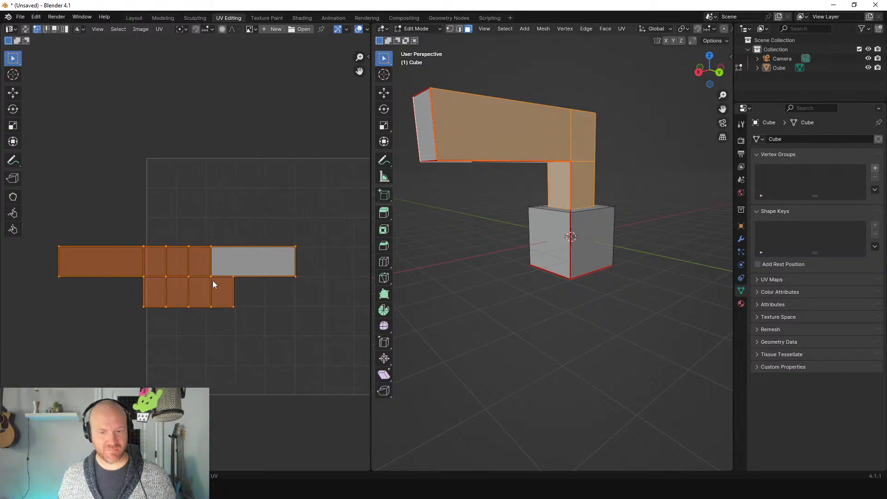
{"action": "middle_click_drag", "start_coordinate": [479, 237], "coordinate": [551, 132]}
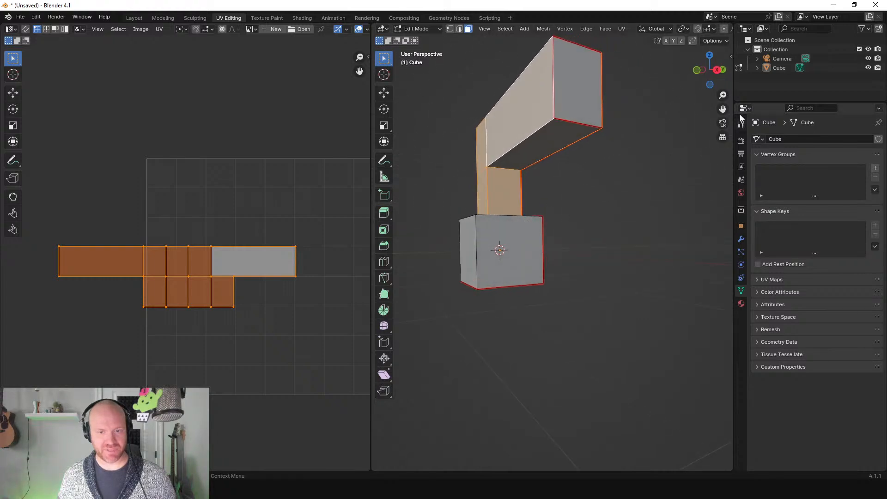
{"action": "middle_click_drag", "start_coordinate": [542, 191], "coordinate": [582, 217]}
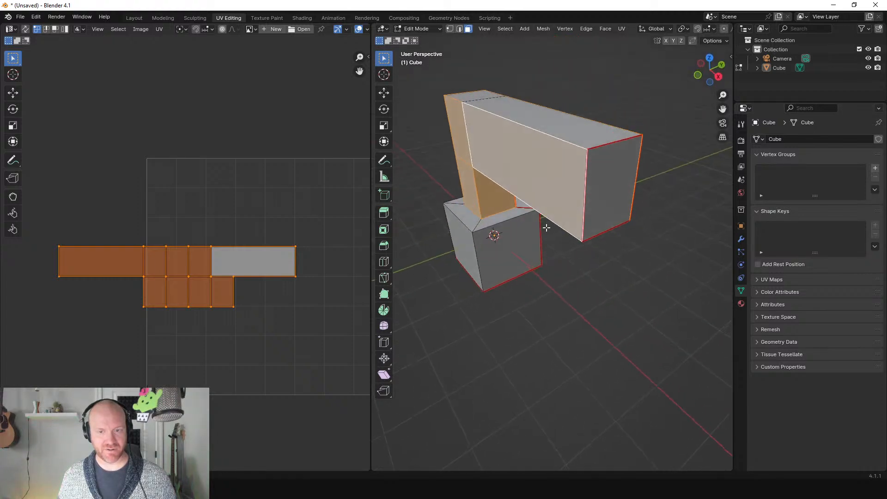
{"action": "middle_click_drag", "start_coordinate": [250, 245], "coordinate": [170, 215]}
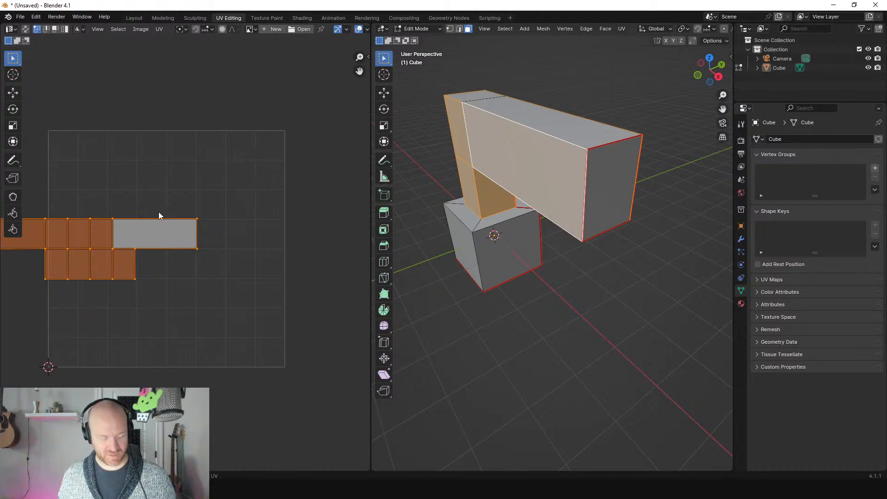
{"action": "key", "text": "g"}
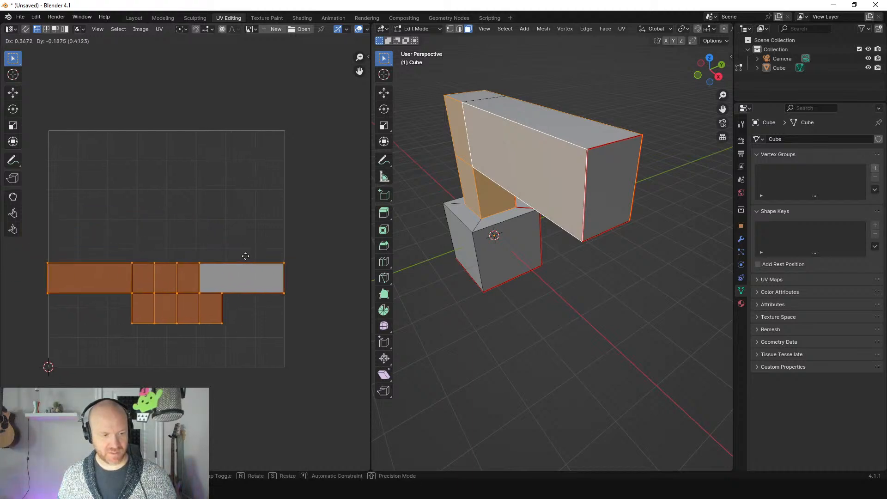
{"action": "left_click", "coordinate": [265, 256]}
{"action": "key", "text": "s"}
{"action": "left_click", "coordinate": [283, 256]}
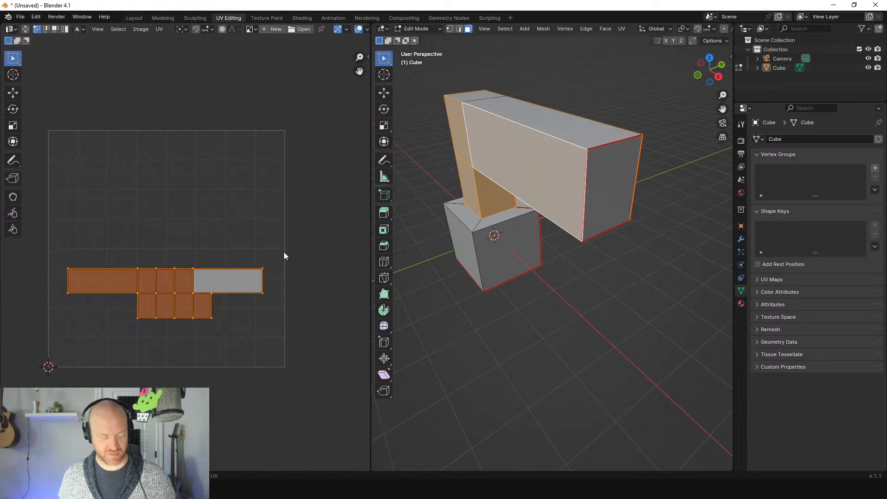
Select the end face of the arm and rotate its UV island by 90 degrees.
{"action": "left_click", "coordinate": [607, 176]}
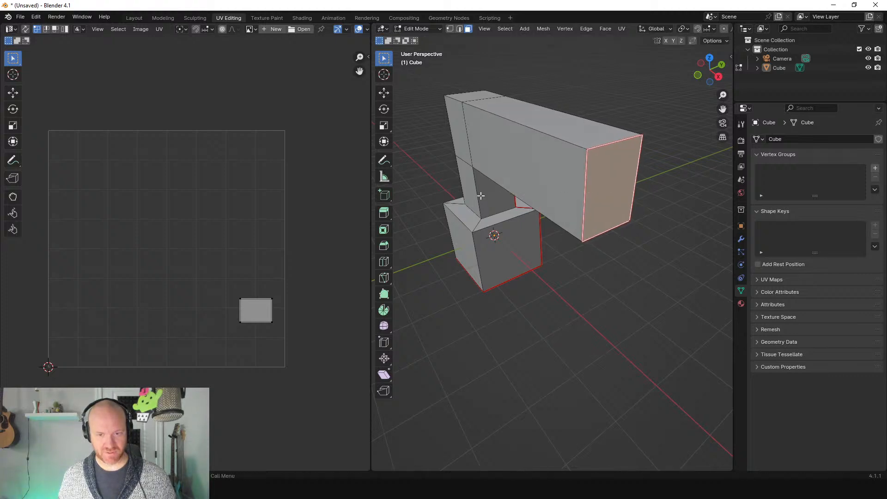
{"action": "key", "text": "a"}
{"action": "type", "text": "r"}
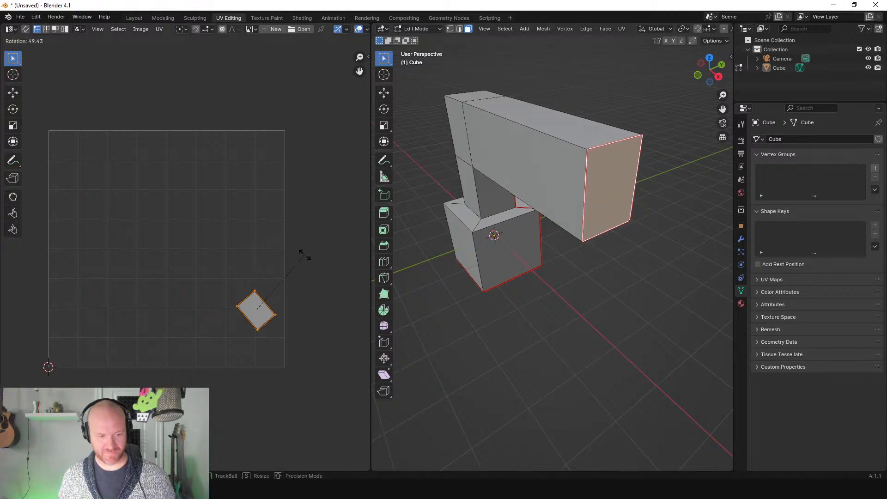
{"action": "type", "text": "90"}
{"action": "key", "text": "Return"}
{"action": "scroll", "coordinate": [304, 255], "scroll_direction": "up", "scroll_amount": 1}
{"action": "scroll", "coordinate": [583, 173], "scroll_direction": "down", "scroll_amount": 1}
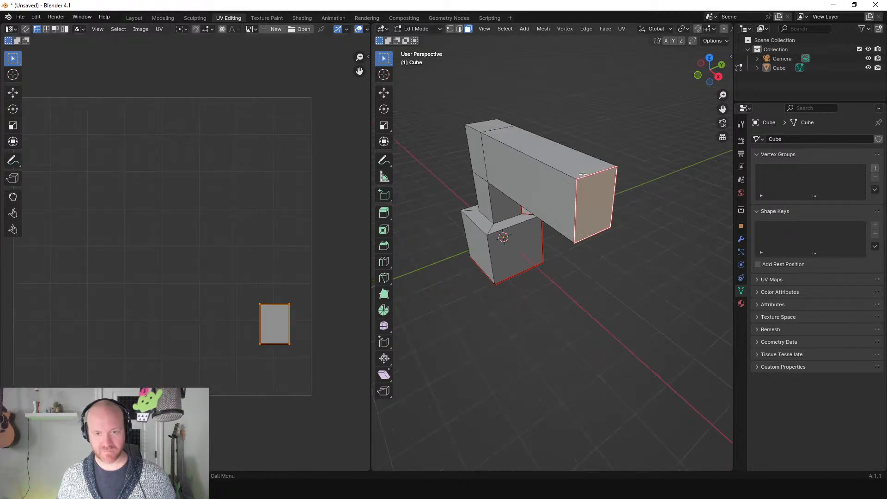
Select the two top faces of the arm and unwrap them separately.
{"action": "left_click", "coordinate": [565, 165]}
{"action": "left_click", "coordinate": [487, 124], "text": "shift"}
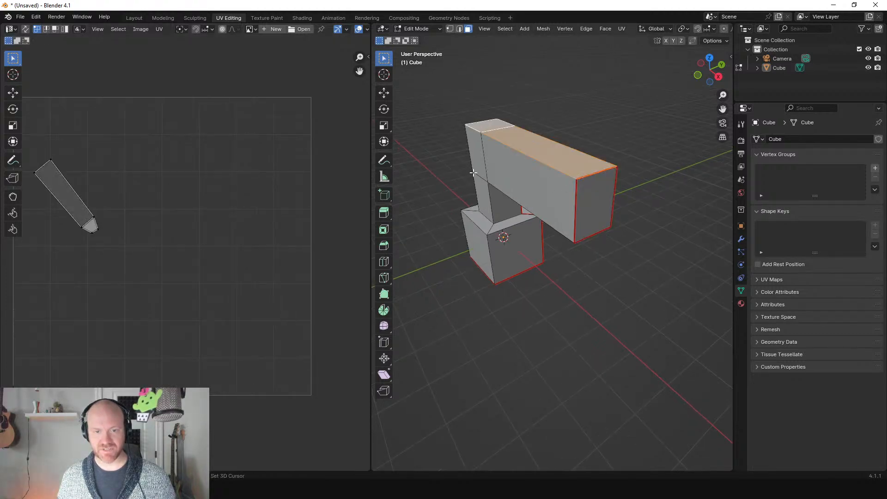
{"action": "key", "text": "u"}
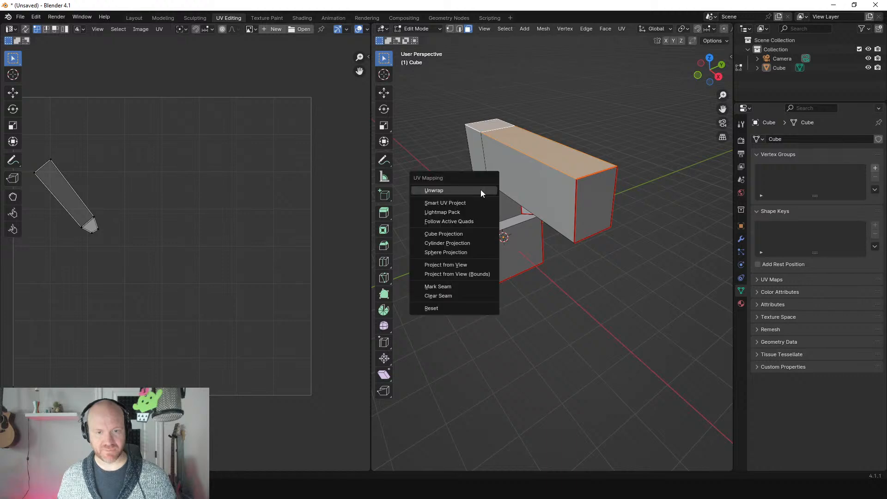
{"action": "left_click", "coordinate": [480, 191]}
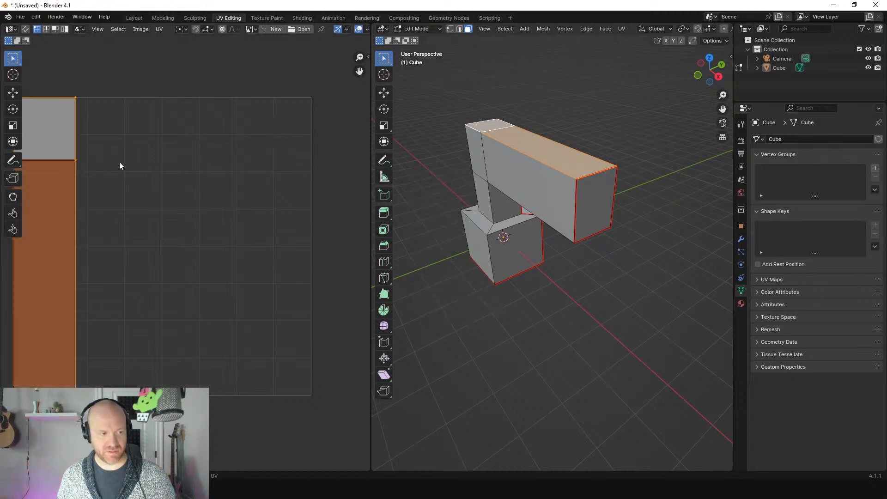
Scale the arm top's UV strip to about half its size and place it in the upper-right part of the UV square.
{"action": "key", "text": "s"}
{"action": "left_click", "coordinate": [95, 186]}
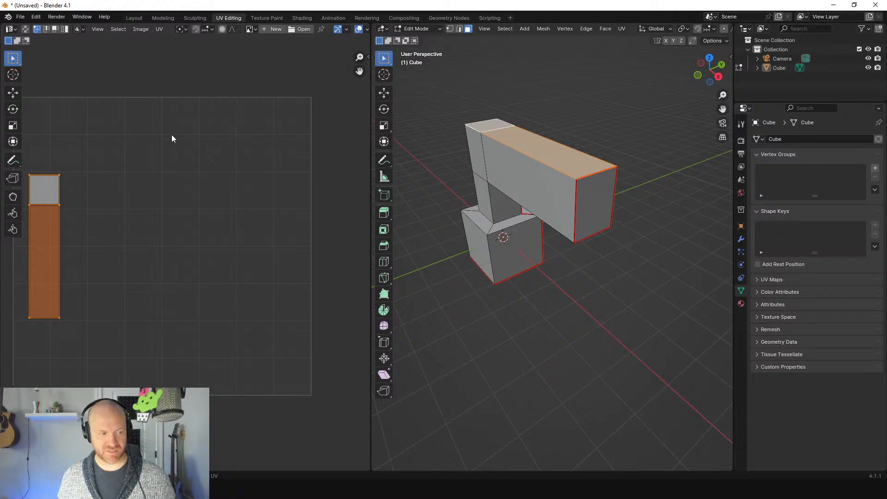
{"action": "key", "text": "g"}
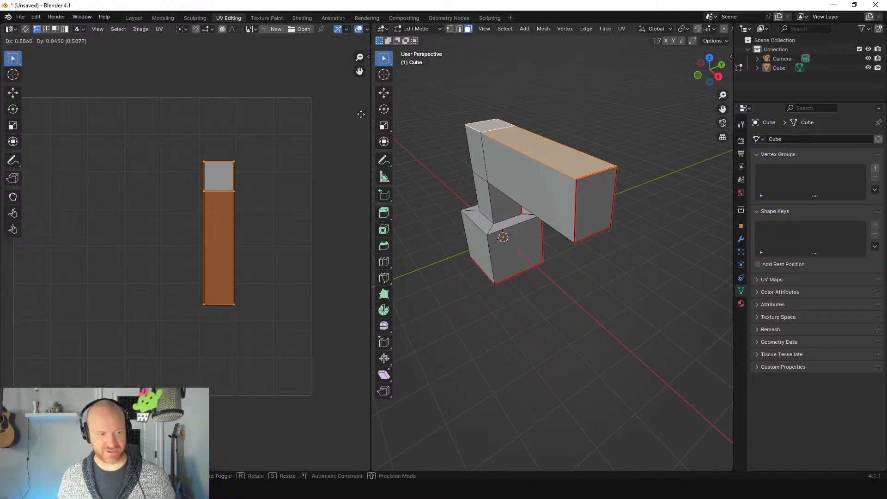
{"action": "left_click", "coordinate": [32, 84]}
Select the four sloped faces around the neck on top of the base block and unwrap them separately.
{"action": "middle_click_drag", "start_coordinate": [417, 223], "coordinate": [591, 289]}
{"action": "left_click", "coordinate": [505, 227]}
{"action": "left_click", "coordinate": [480, 230], "text": "shift"}
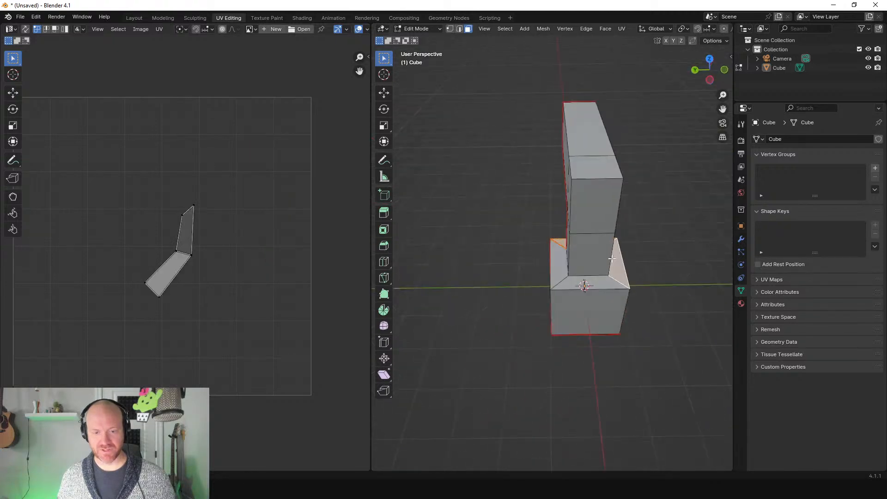
{"action": "left_click", "coordinate": [585, 285], "text": "shift"}
{"action": "left_click", "coordinate": [556, 258], "text": "shift"}
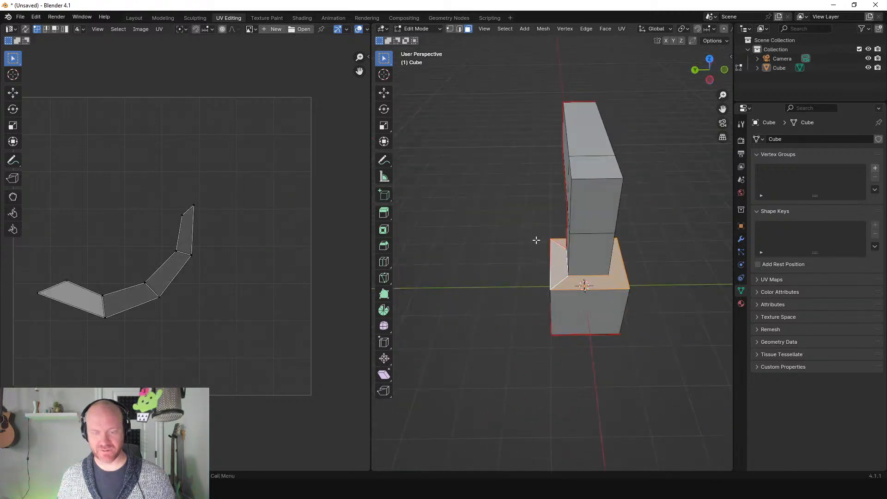
{"action": "key", "text": "u"}
{"action": "left_click", "coordinate": [527, 234]}
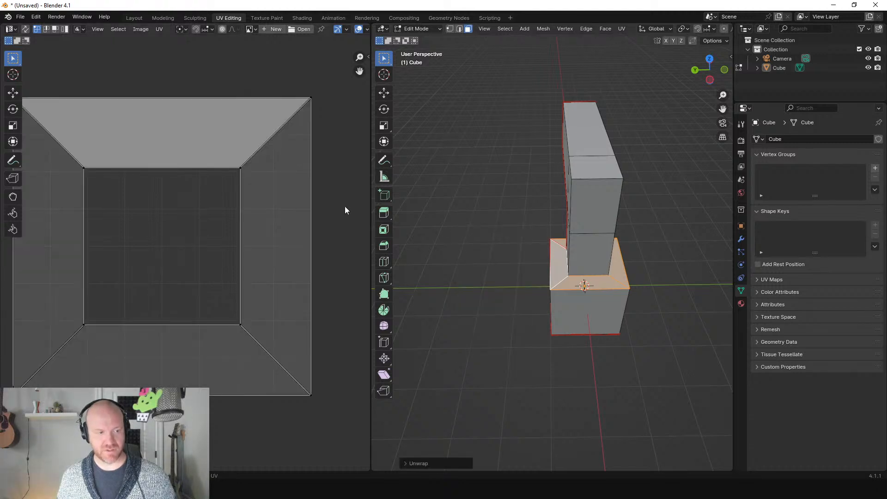
Scale the base top's ring-shaped UV island to about 30 percent and move it to the upper-right part of the UV square.
{"action": "key", "text": "a"}
{"action": "key", "text": "s"}
{"action": "left_click", "coordinate": [184, 231]}
{"action": "key", "text": "g"}
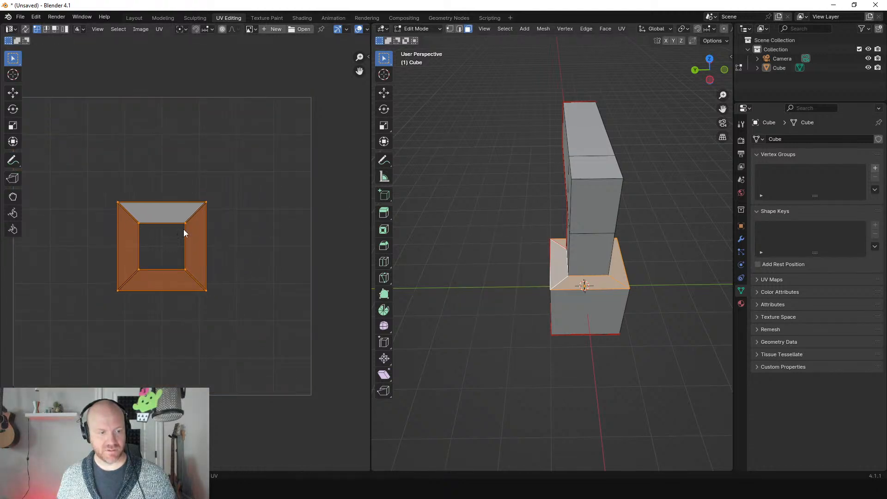
Select the whole mesh, select the arm top's UV strip corner by corner and try to move it off the ring-shaped island.
{"action": "key", "text": "a"}
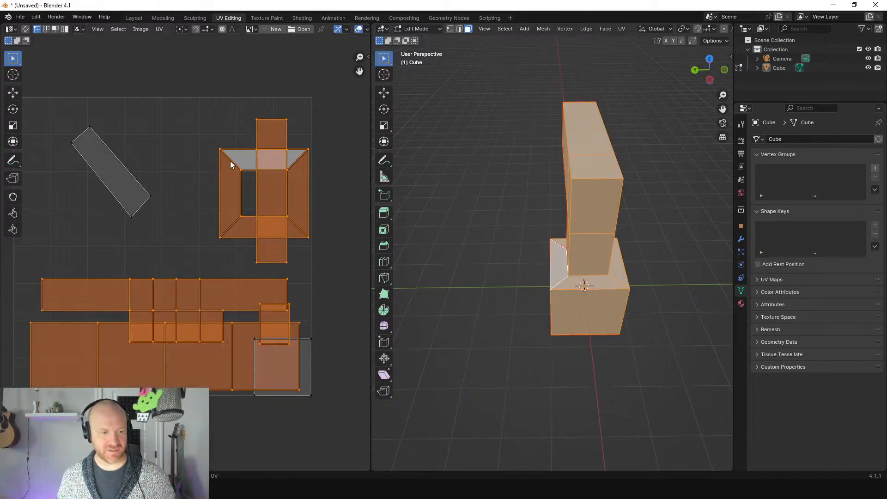
{"action": "left_click", "coordinate": [256, 134]}
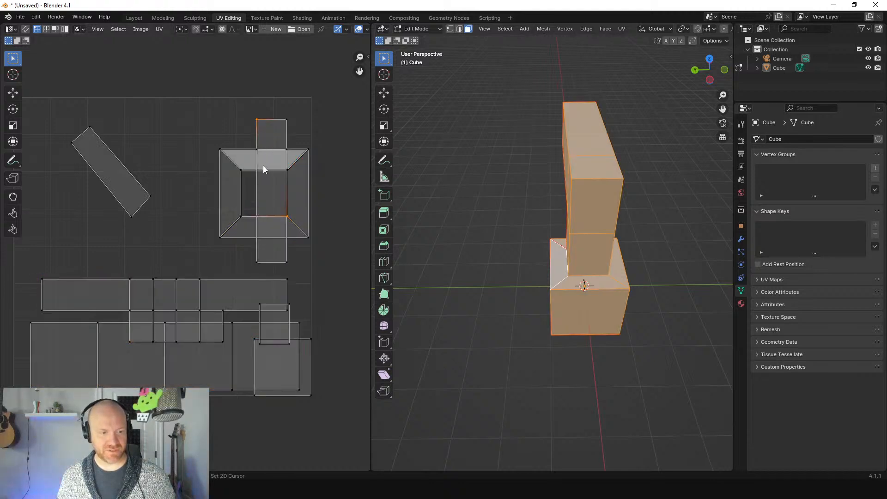
{"action": "left_click", "coordinate": [285, 150], "text": "shift"}
{"action": "left_click", "coordinate": [288, 123], "text": "shift"}
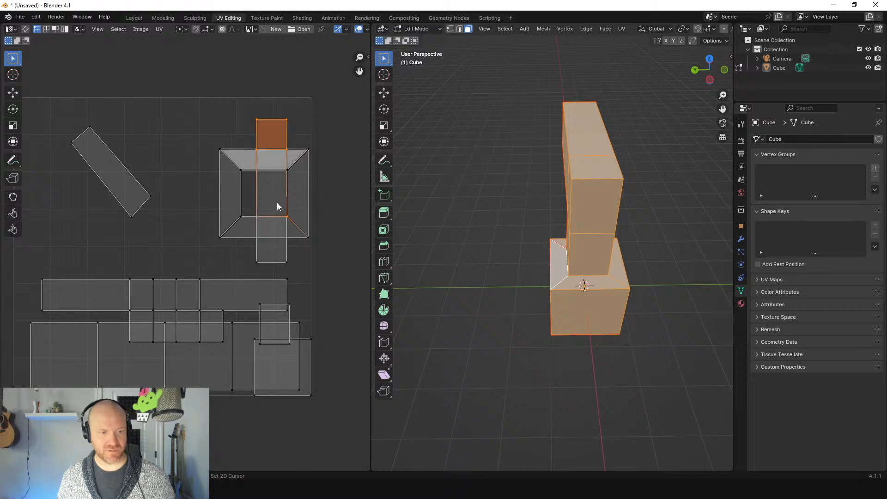
{"action": "left_click", "coordinate": [261, 259], "text": "shift"}
{"action": "left_click", "coordinate": [284, 260], "text": "shift"}
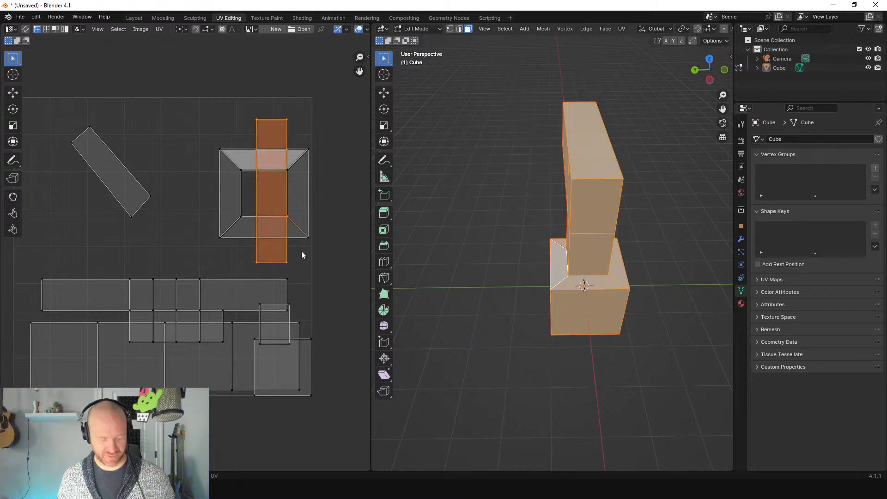
{"action": "key", "text": "g"}
{"action": "right_click", "coordinate": [213, 241]}
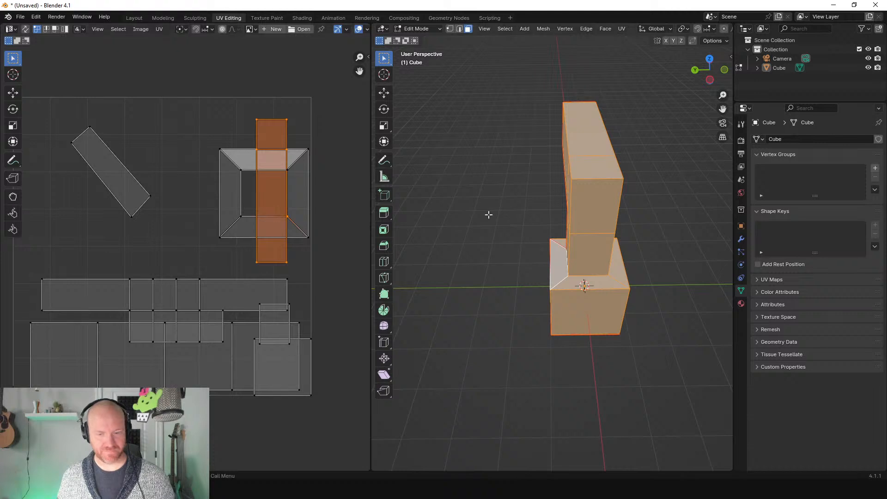
Select the arm's top faces and move their UV strip into the gap beside the ring-shaped island, then select the whole mesh.
{"action": "left_click", "coordinate": [591, 247]}
{"action": "left_click", "coordinate": [592, 152]}
{"action": "left_click", "coordinate": [585, 172], "text": "shift"}
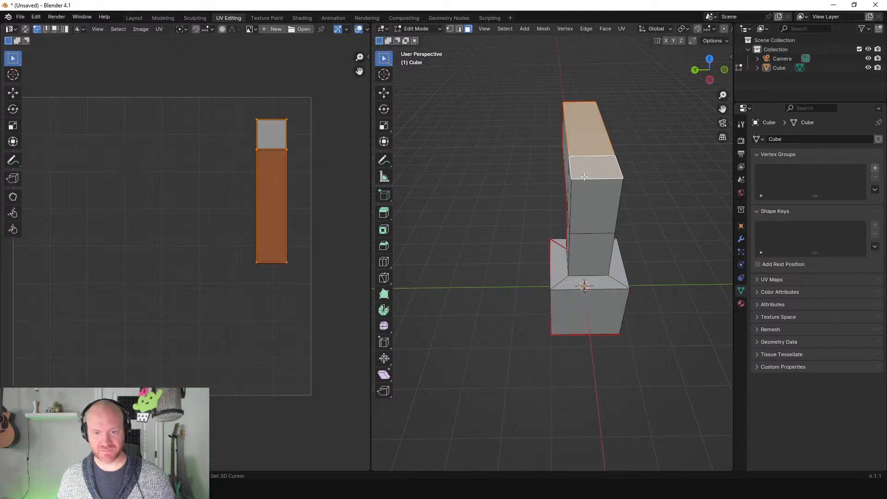
{"action": "left_click_drag", "start_coordinate": [285, 190], "coordinate": [191, 208]}
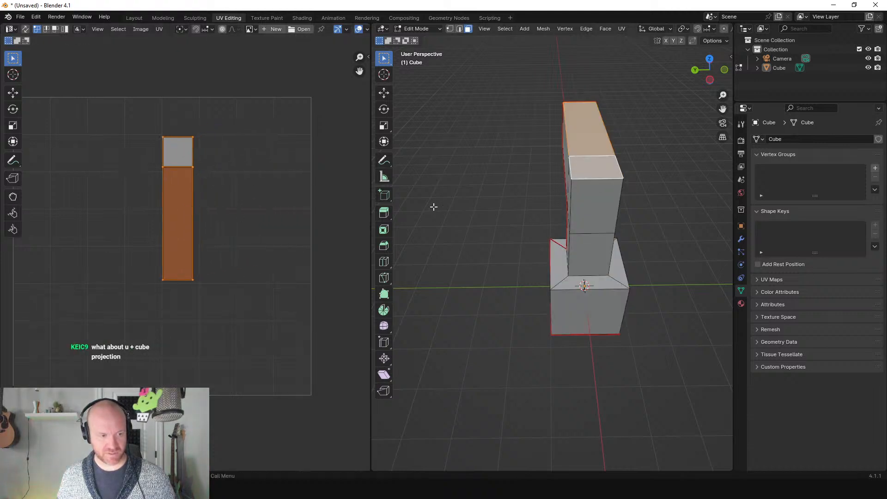
{"action": "key", "text": "a"}
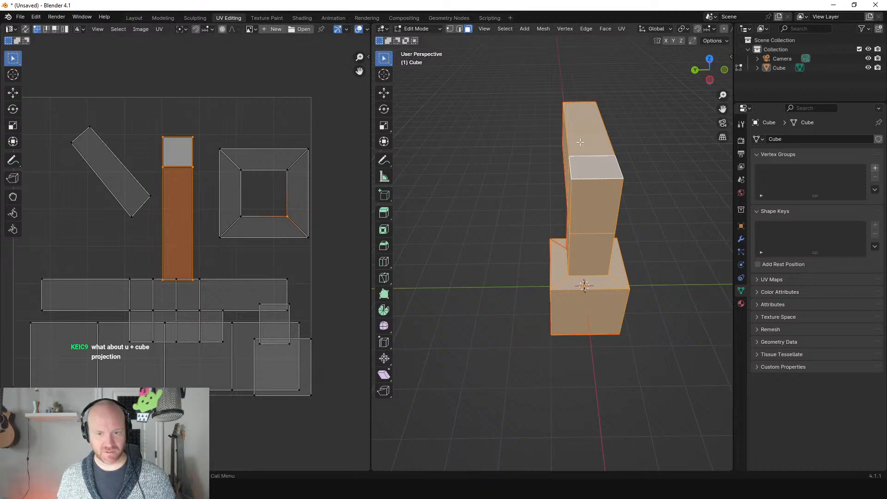
{"action": "key", "text": "ctrl+z"}
{"action": "key", "text": "g"}
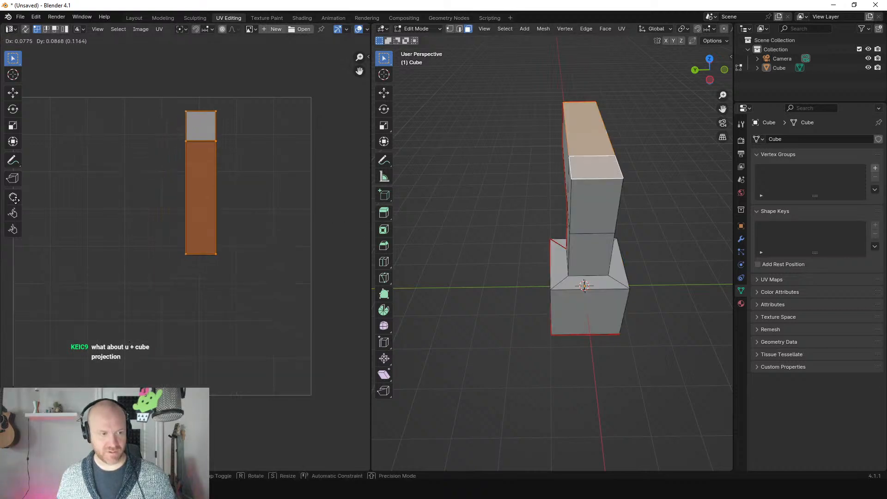
{"action": "left_click", "coordinate": [15, 199]}
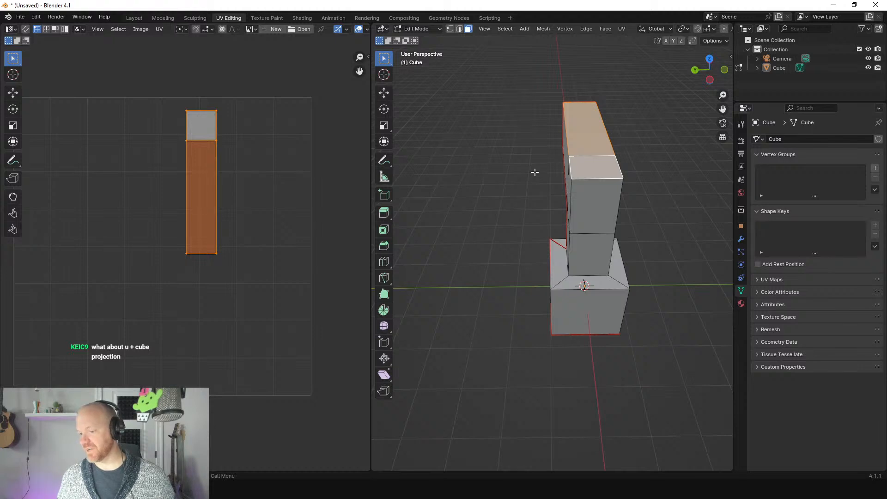
{"action": "key", "text": "a"}
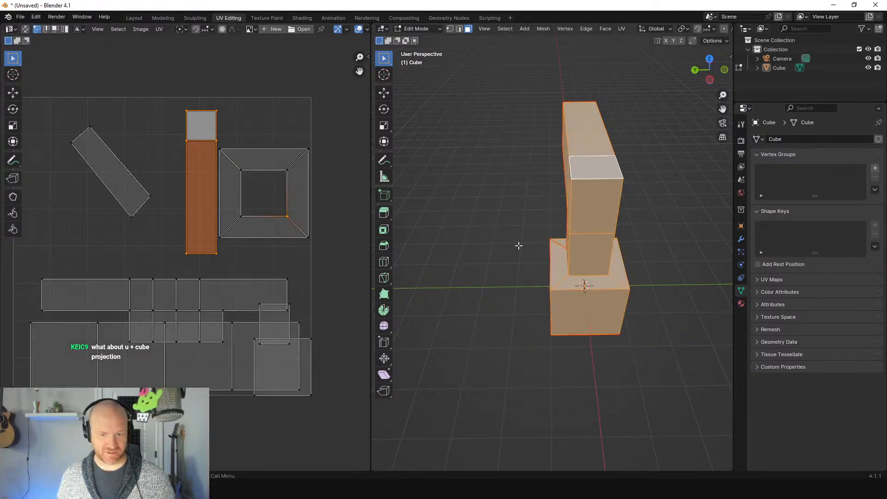
Select the base block's underside face and move its square UV island to the upper-left part of the UV square.
{"action": "middle_click_drag", "start_coordinate": [533, 173], "coordinate": [638, 206]}
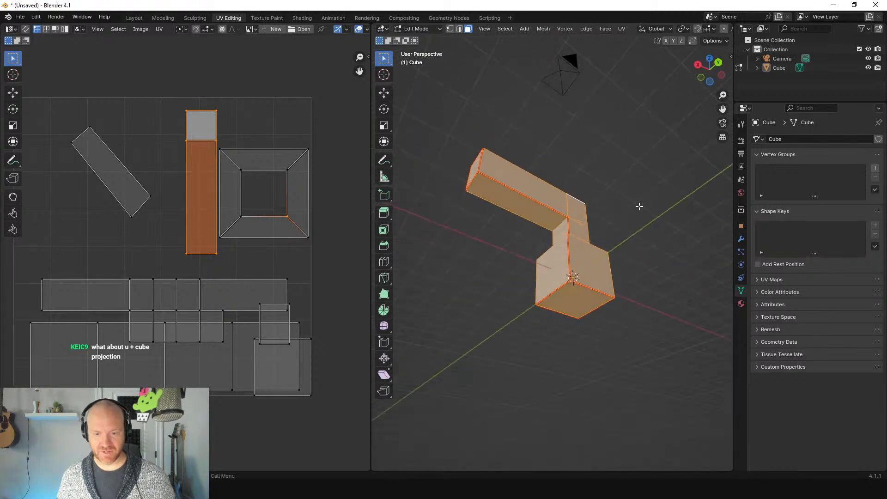
{"action": "left_click", "coordinate": [578, 299]}
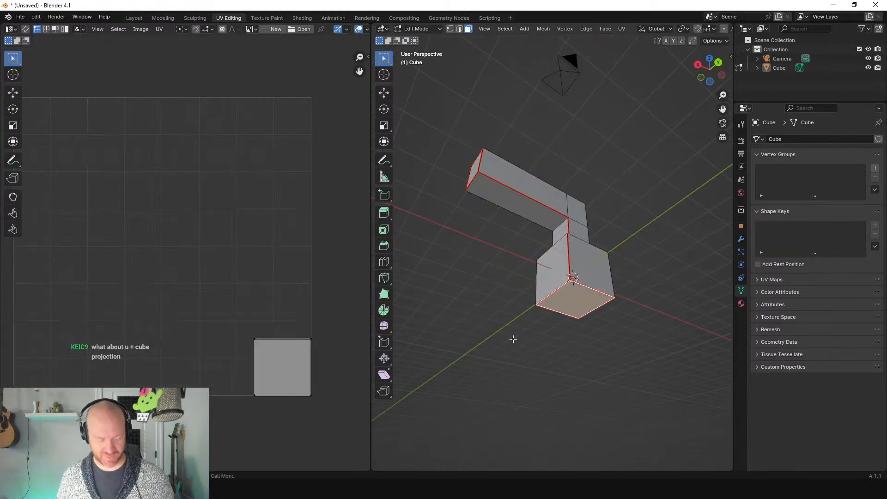
{"action": "key", "text": "a"}
{"action": "left_click", "coordinate": [585, 297]}
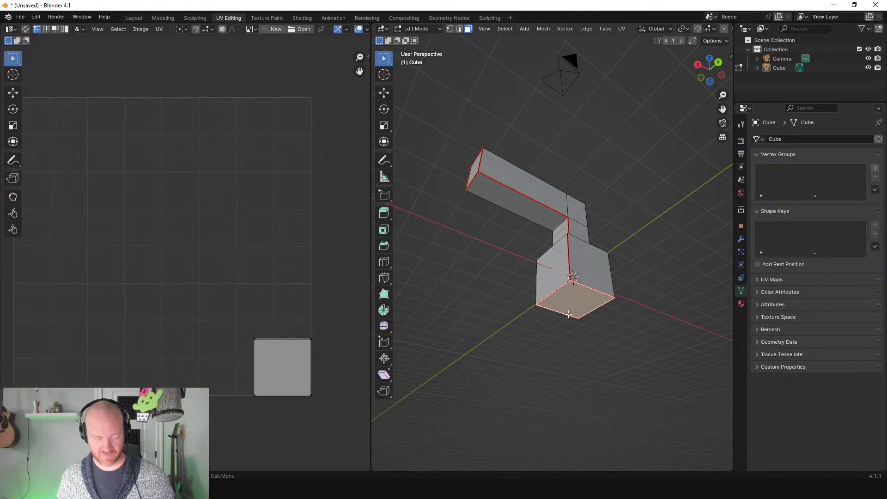
{"action": "key", "text": "a"}
{"action": "key", "text": "g"}
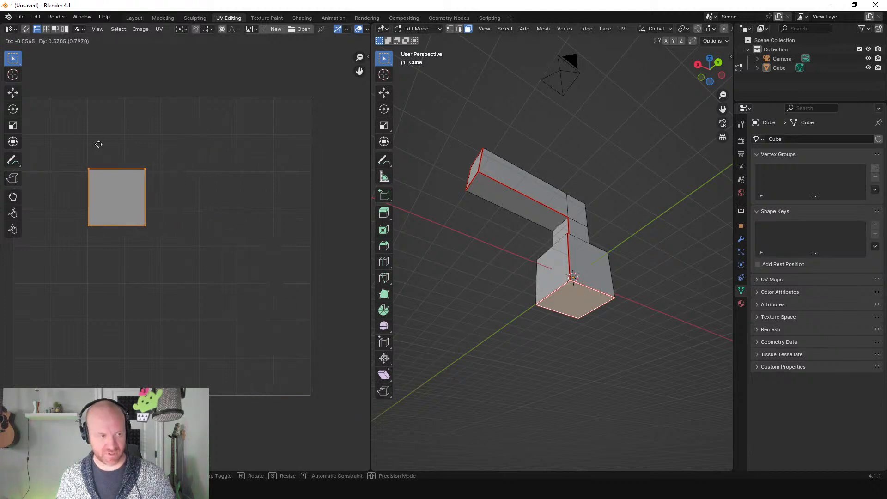
{"action": "left_click", "coordinate": [98, 146]}
{"action": "key", "text": "a"}
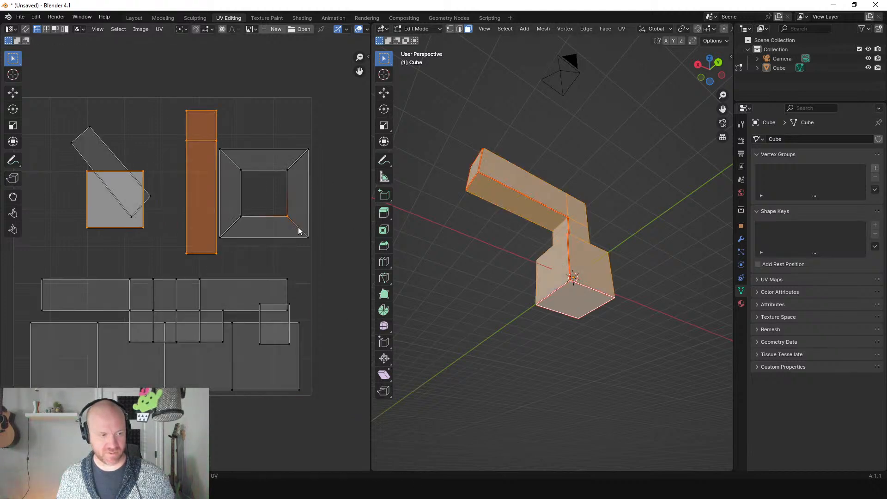
Reposition the base underside's square island near the UV square's left edge, clear of the tilted strip and the long side strip.
{"action": "left_click", "coordinate": [573, 303]}
{"action": "key", "text": "g"}
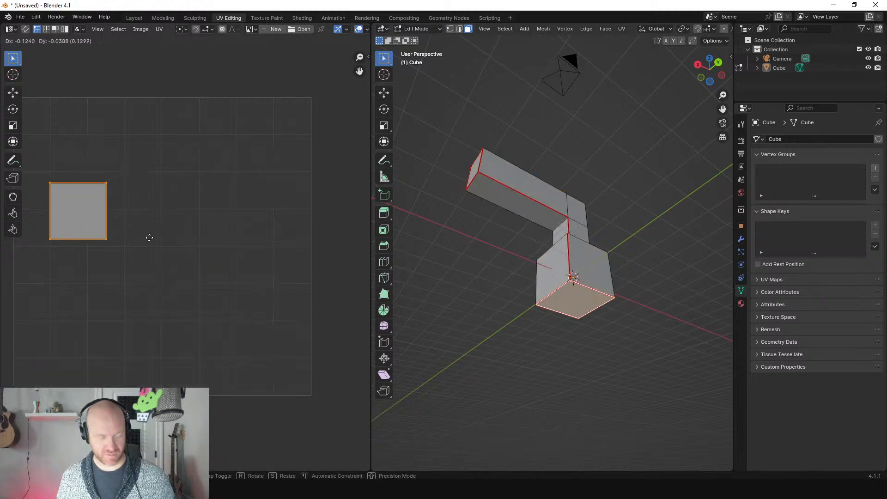
{"action": "left_click", "coordinate": [131, 284]}
{"action": "key", "text": "a"}
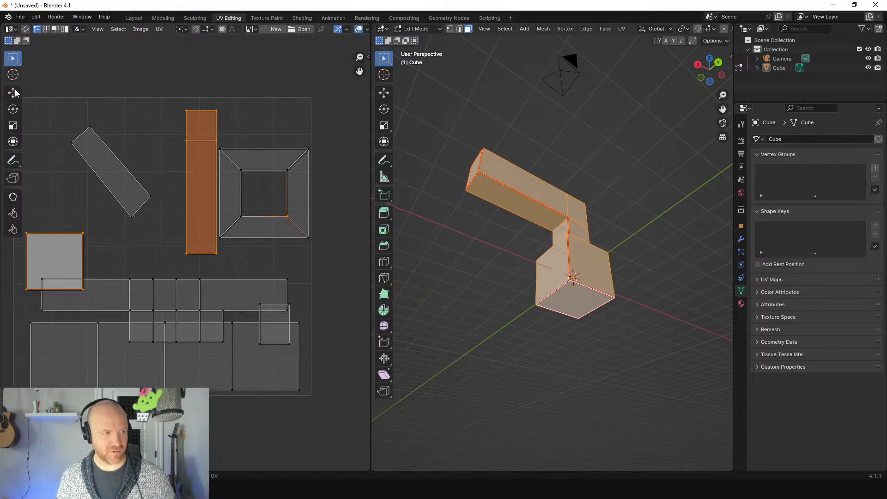
{"action": "left_click", "coordinate": [28, 236]}
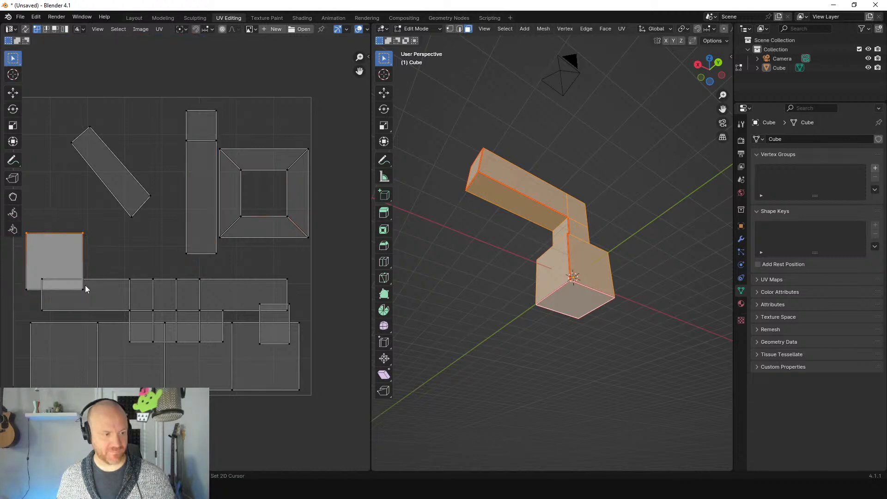
{"action": "left_click_drag", "start_coordinate": [44, 255], "coordinate": [45, 234]}
Select only the arm's underside face, the one with the tilted UV island.
{"action": "left_click", "coordinate": [72, 144]}
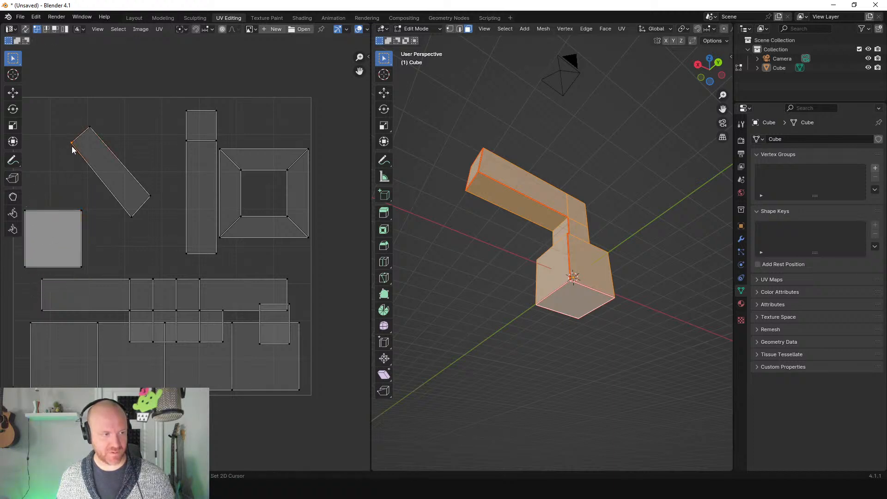
{"action": "left_click", "coordinate": [96, 141], "text": "shift"}
{"action": "left_click", "coordinate": [519, 218]}
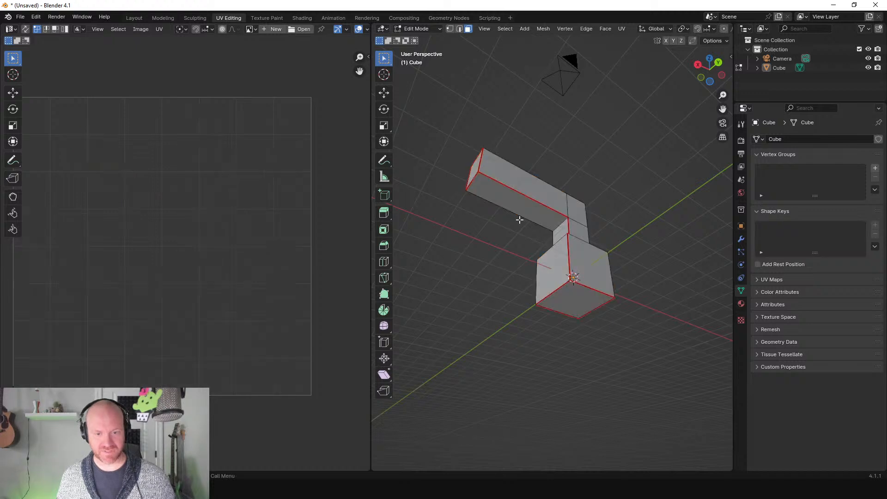
{"action": "left_click", "coordinate": [521, 209]}
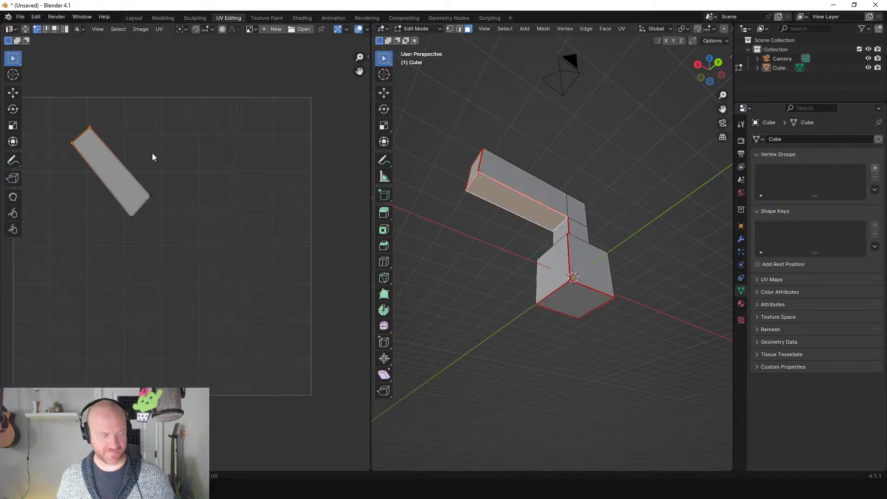
Try to move the arm underside's tilted UV island toward the middle and rotate it upright.
{"action": "key", "text": "g"}
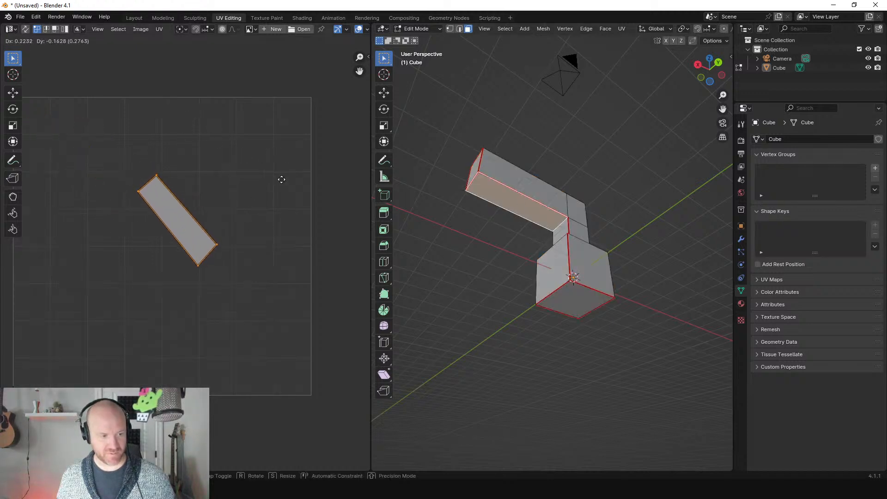
{"action": "left_click", "coordinate": [279, 180]}
{"action": "key", "text": "r"}
{"action": "left_click", "coordinate": [306, 155]}
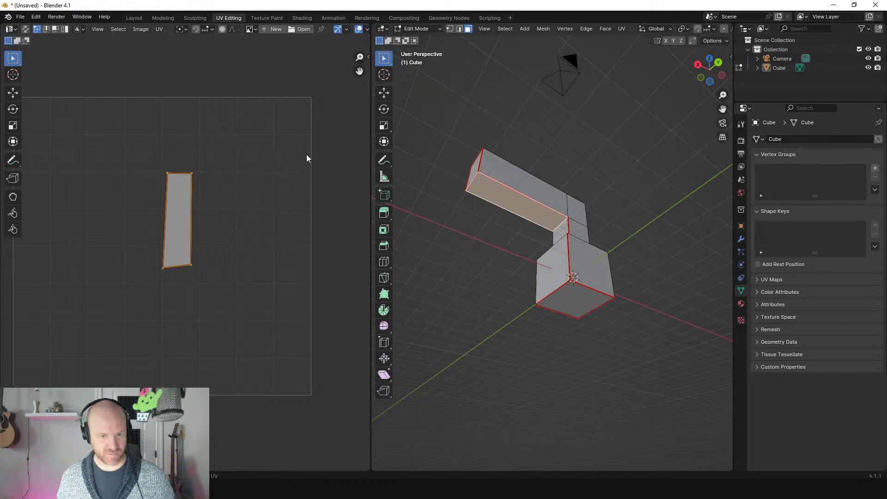
Unwrap the arm's underside face separately, scale its island to about 40 percent and place it upright in the UV square's upper-left part.
{"action": "key", "text": "u"}
{"action": "left_click", "coordinate": [516, 240]}
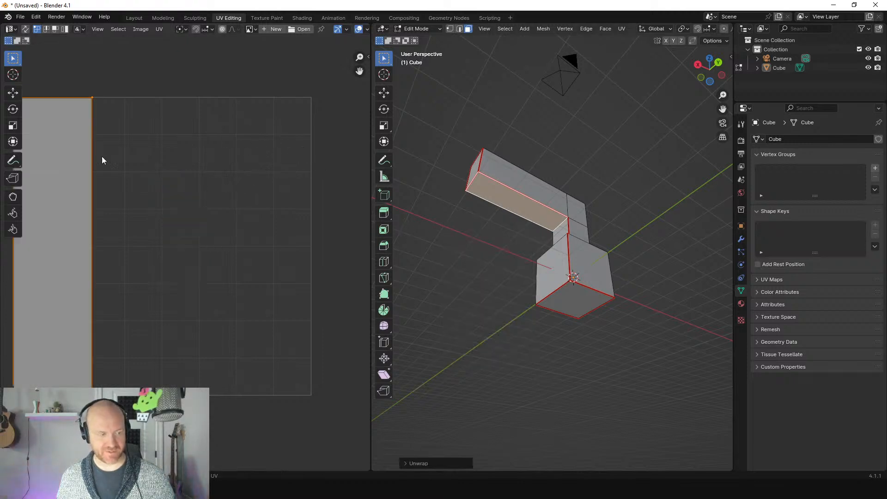
{"action": "key", "text": "s"}
{"action": "left_click", "coordinate": [106, 202]}
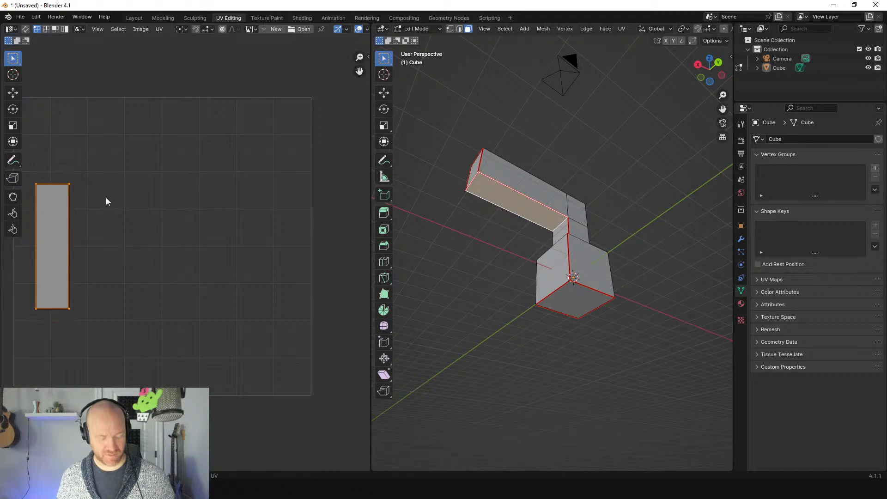
{"action": "key", "text": "g"}
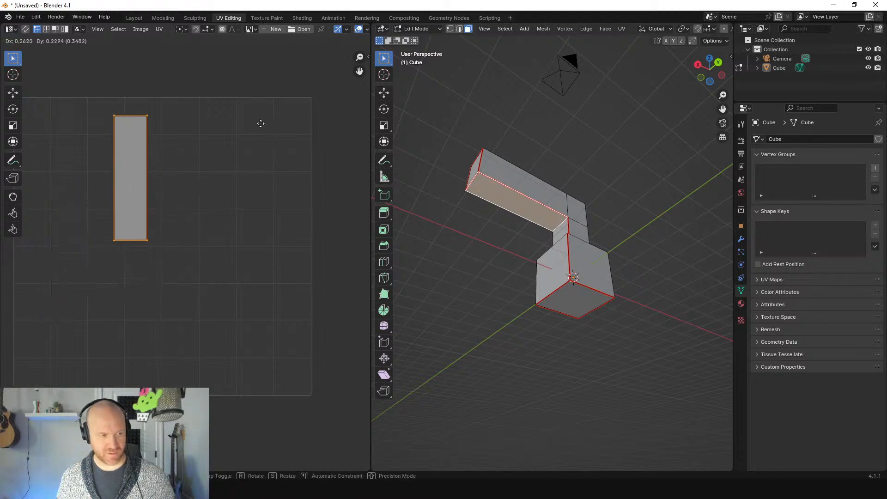
{"action": "left_click", "coordinate": [264, 136]}
{"action": "key", "text": "a"}
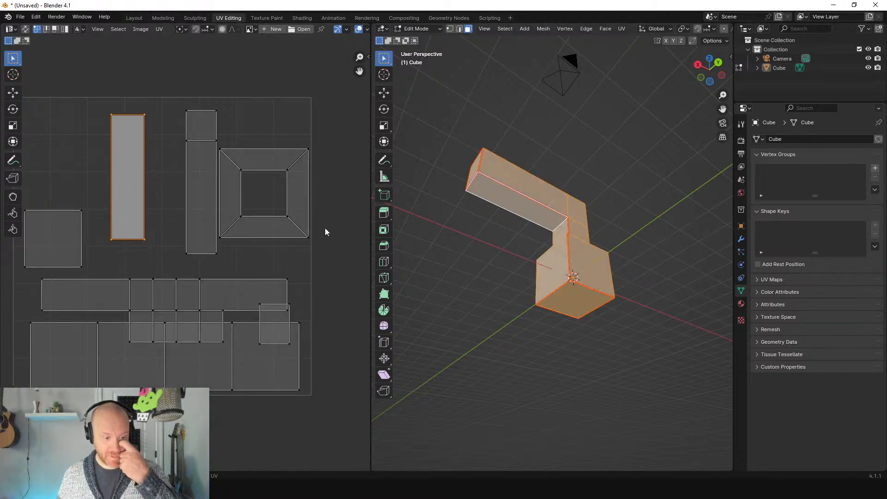
Select the small rectangular UV island overlapping the lower strips and move it above the base underside's square island.
{"action": "middle_click_drag", "start_coordinate": [543, 223], "coordinate": [427, 206]}
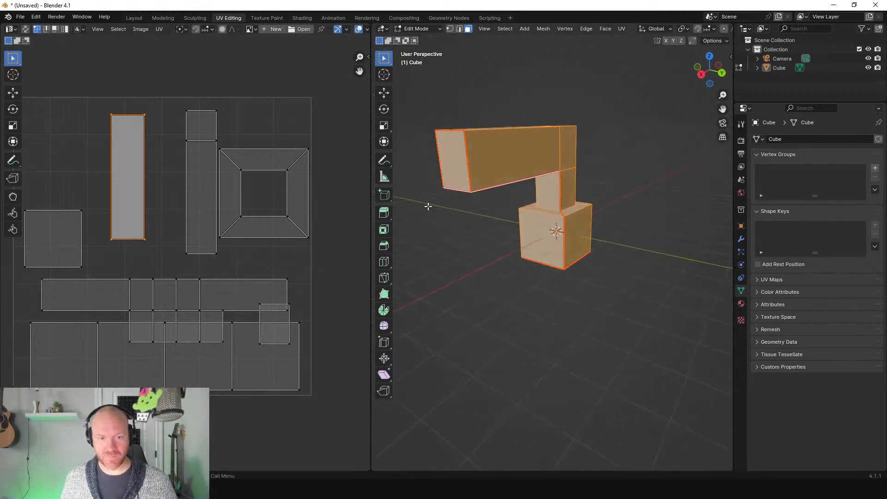
{"action": "left_click", "coordinate": [259, 306]}
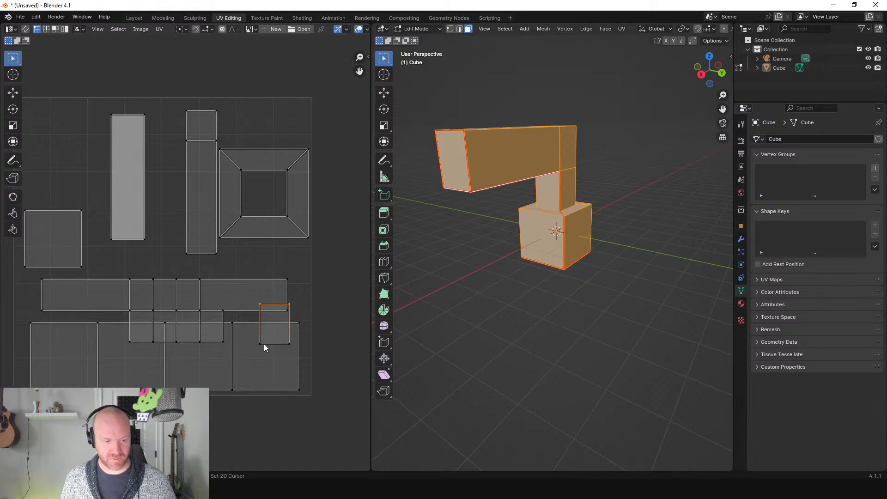
{"action": "left_click", "coordinate": [285, 344], "text": "shift"}
{"action": "key", "text": "g"}
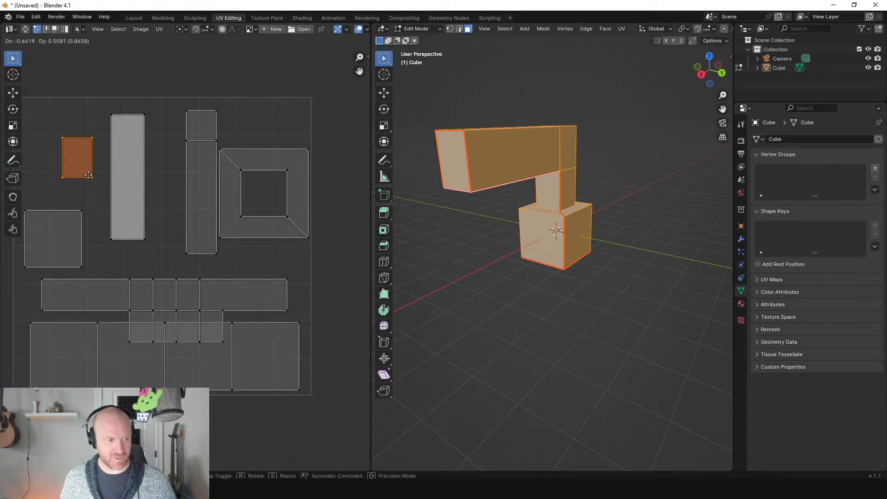
{"action": "left_click", "coordinate": [75, 177]}
Try to select the UV island of the arm and neck sides corner by corner.
{"action": "left_click", "coordinate": [131, 340]}
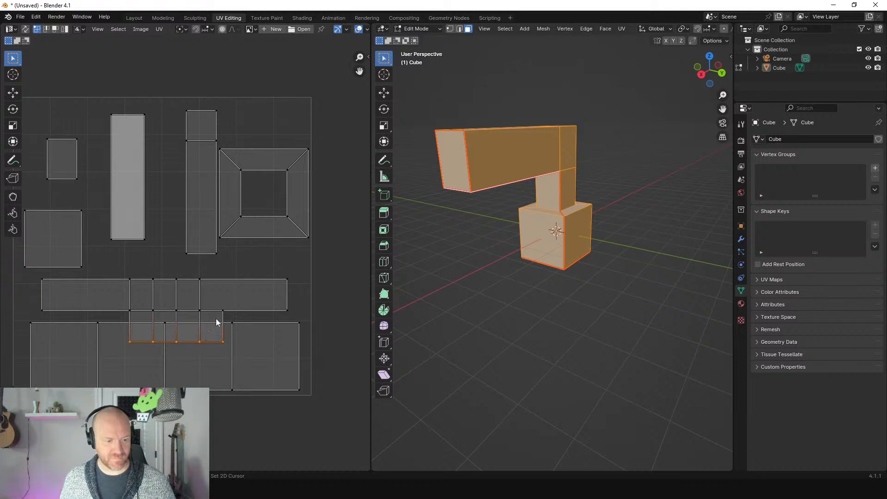
{"action": "left_click", "coordinate": [197, 309], "text": "shift"}
{"action": "left_click", "coordinate": [179, 308], "text": "shift"}
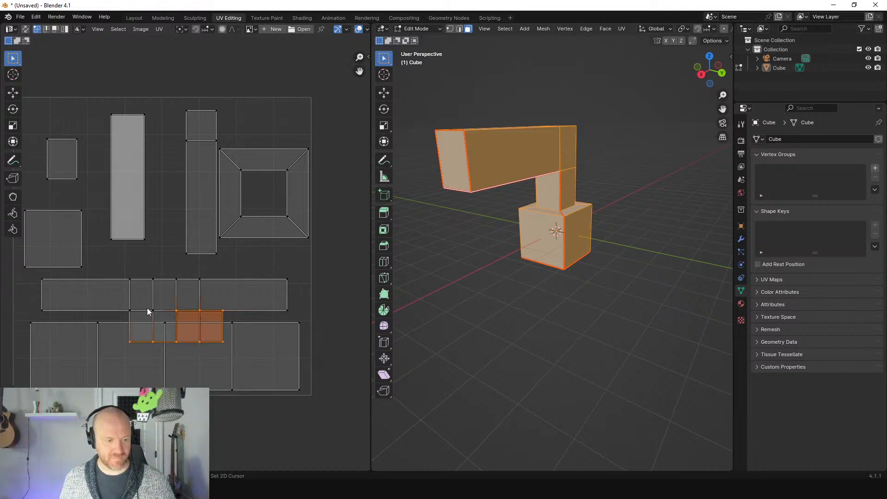
{"action": "left_click", "coordinate": [148, 308], "text": "shift"}
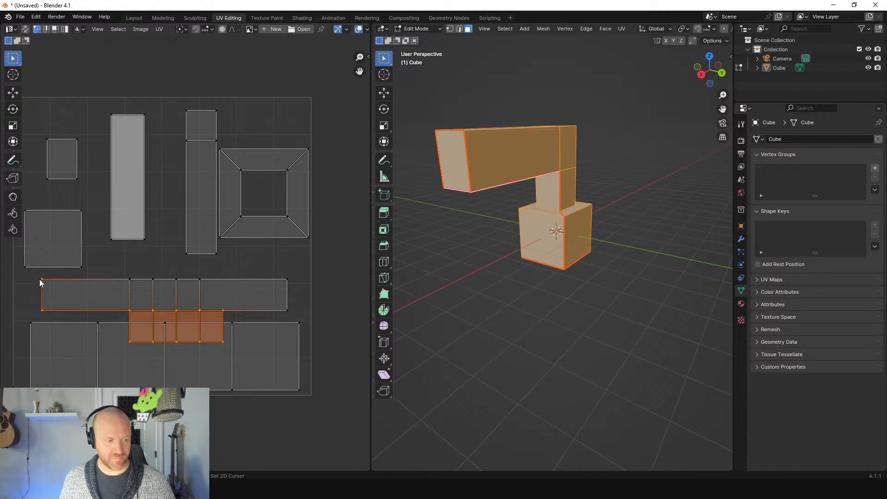
{"action": "left_click", "coordinate": [129, 278], "text": "shift"}
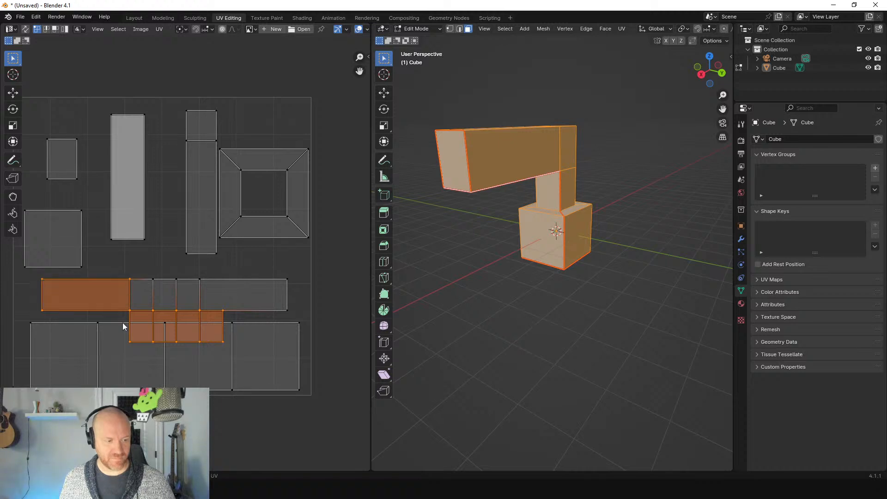
{"action": "left_click", "coordinate": [48, 321]}
Select the base block's four side faces, scale their UV strip to about 75 percent and move it to the UV square's lower-left corner.
{"action": "left_click", "coordinate": [531, 252]}
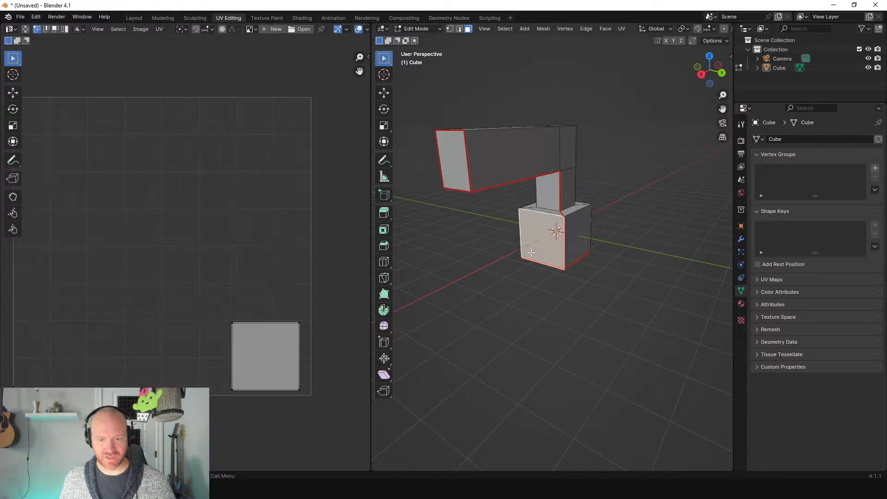
{"action": "left_click", "coordinate": [579, 238], "text": "shift"}
{"action": "middle_click_drag", "start_coordinate": [604, 240], "coordinate": [434, 246]}
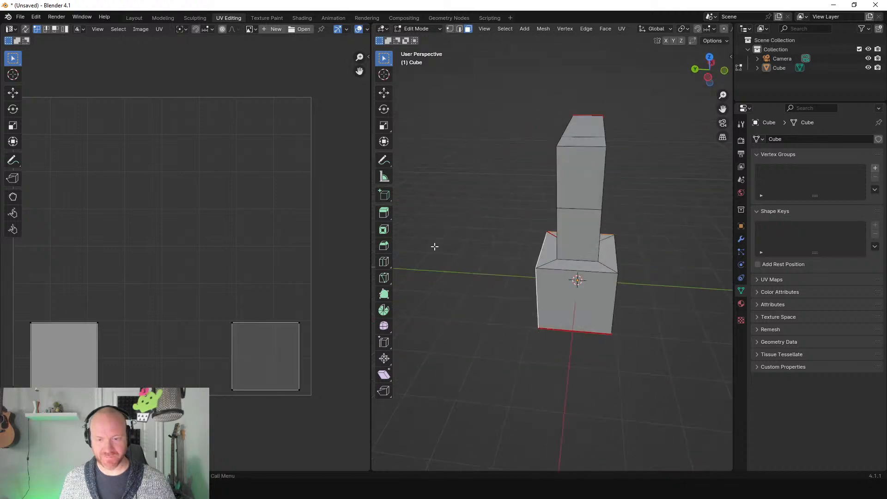
{"action": "left_click", "coordinate": [564, 291], "text": "shift"}
{"action": "middle_click_drag", "start_coordinate": [563, 291], "coordinate": [491, 279]}
{"action": "left_click", "coordinate": [499, 267], "text": "shift"}
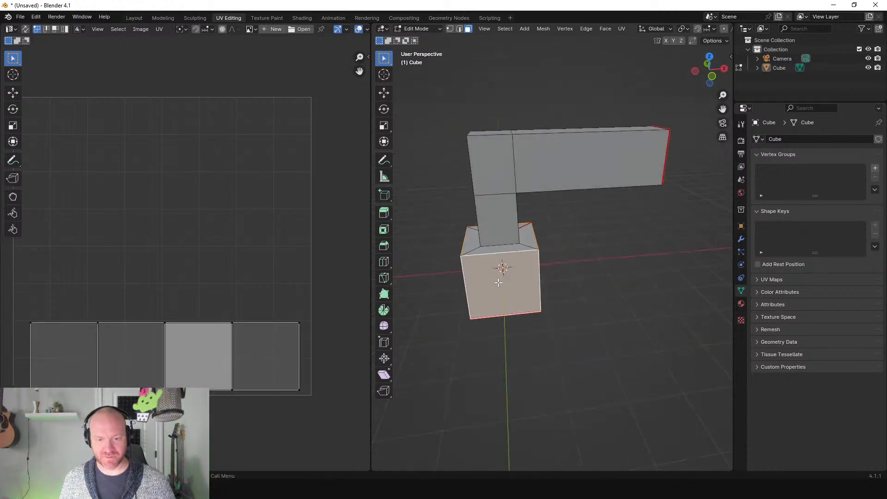
{"action": "key", "text": "a"}
{"action": "key", "text": "s"}
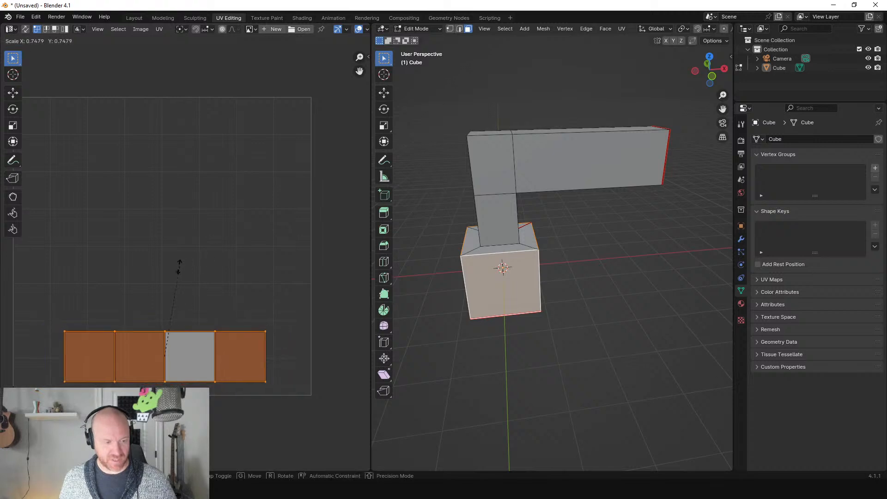
{"action": "left_click", "coordinate": [112, 278]}
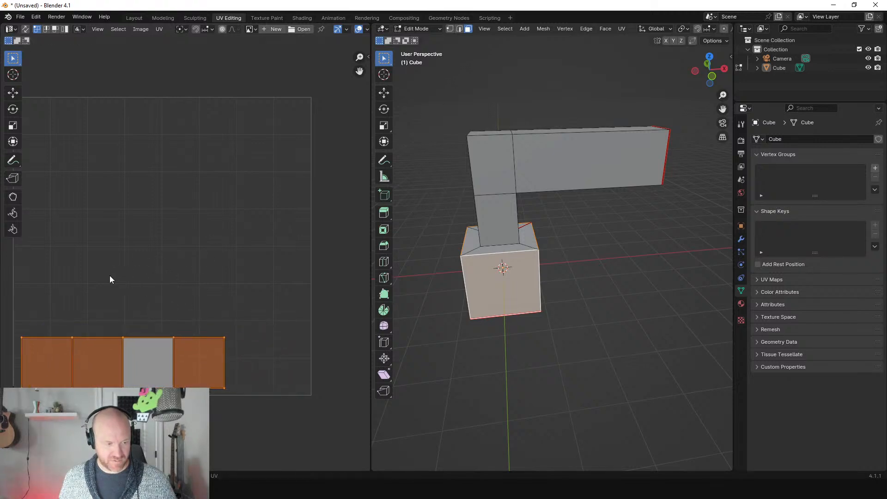
Select the complete UV island of the arm and neck sides and move it clear above the base block's side strip.
{"action": "key", "text": "l"}
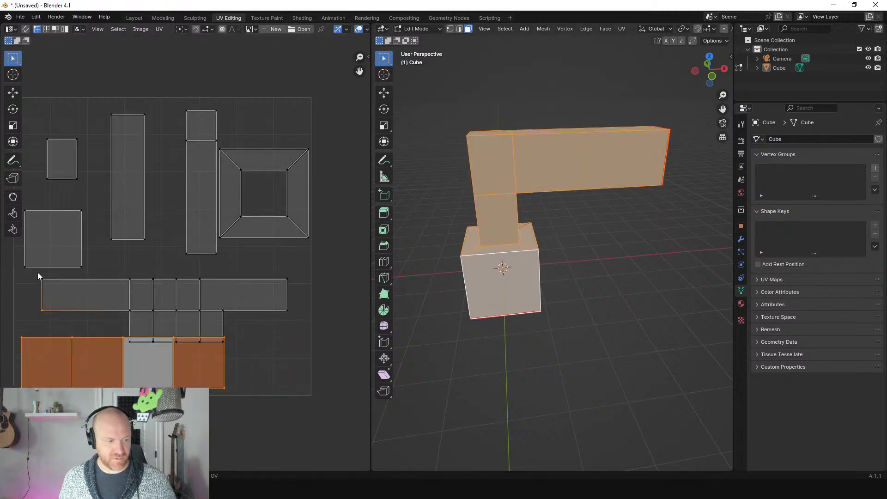
{"action": "left_click_drag", "start_coordinate": [37, 272], "coordinate": [300, 316]}
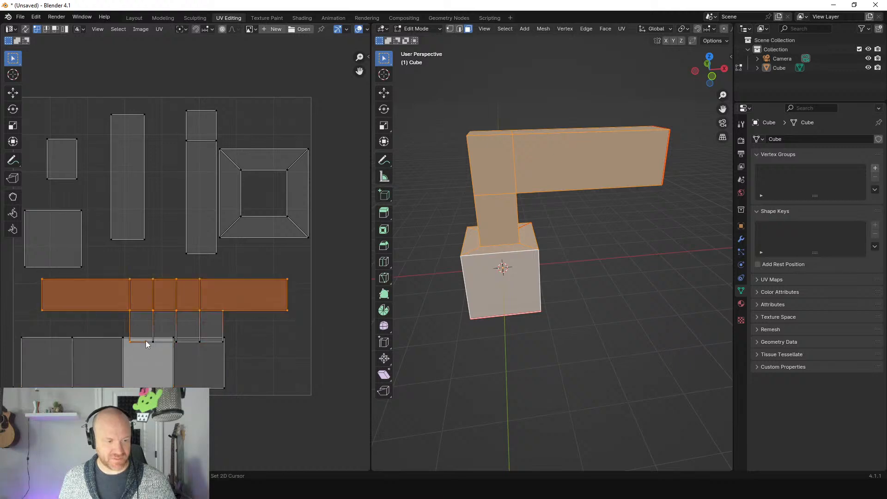
{"action": "left_click", "coordinate": [199, 344], "text": "shift"}
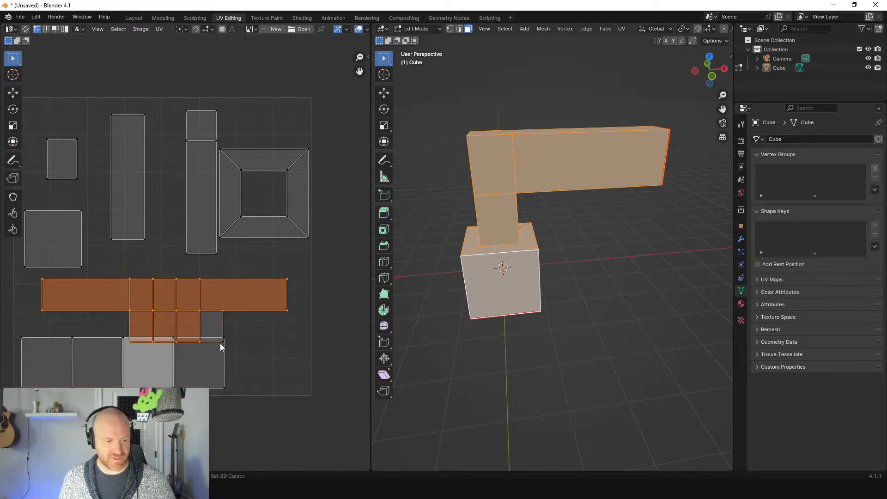
{"action": "left_click", "coordinate": [220, 343], "text": "shift"}
{"action": "key", "text": "g"}
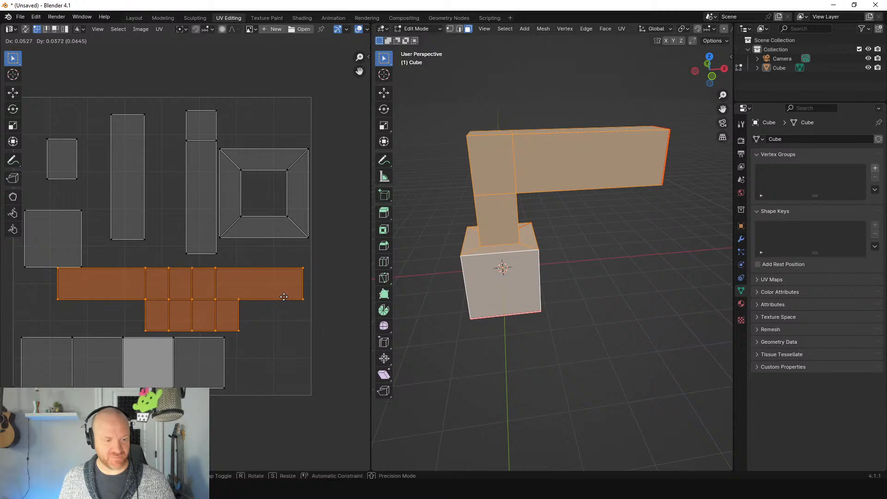
{"action": "left_click", "coordinate": [283, 299]}
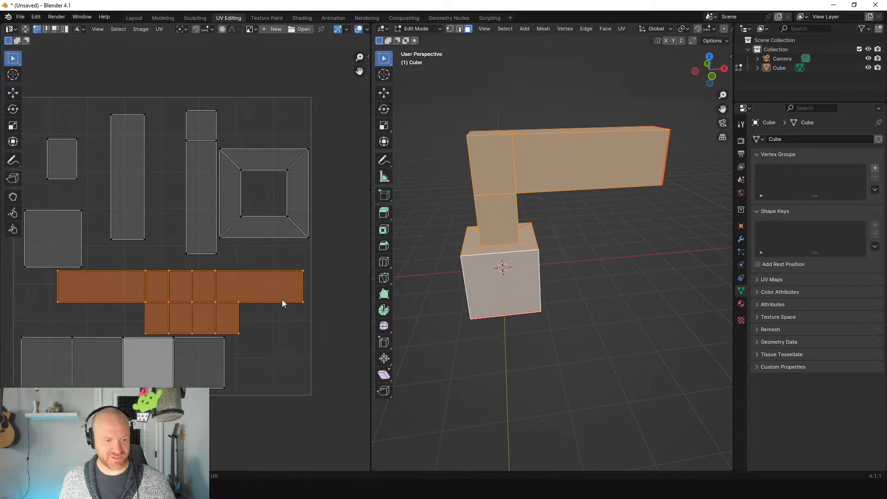
Select the base underside's square UV island and move it slightly up and right, clear of the arm and neck island.
{"action": "left_click", "coordinate": [65, 228]}
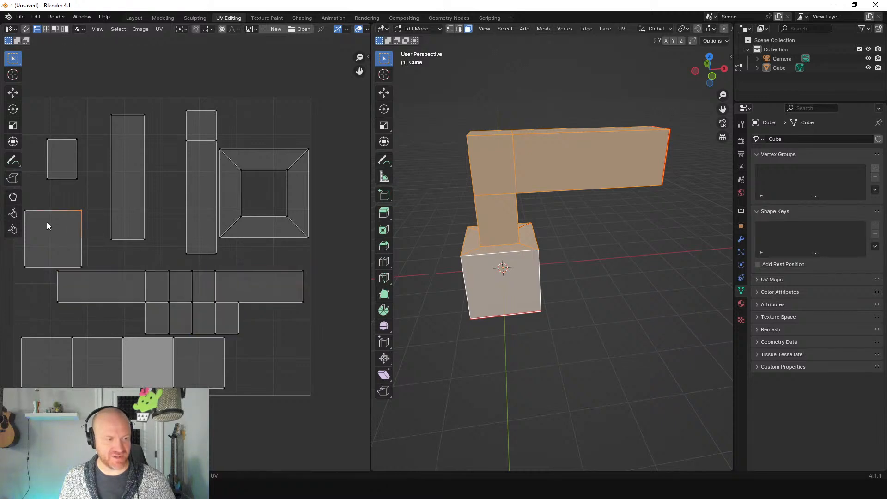
{"action": "left_click", "coordinate": [67, 262]}
{"action": "key", "text": "g"}
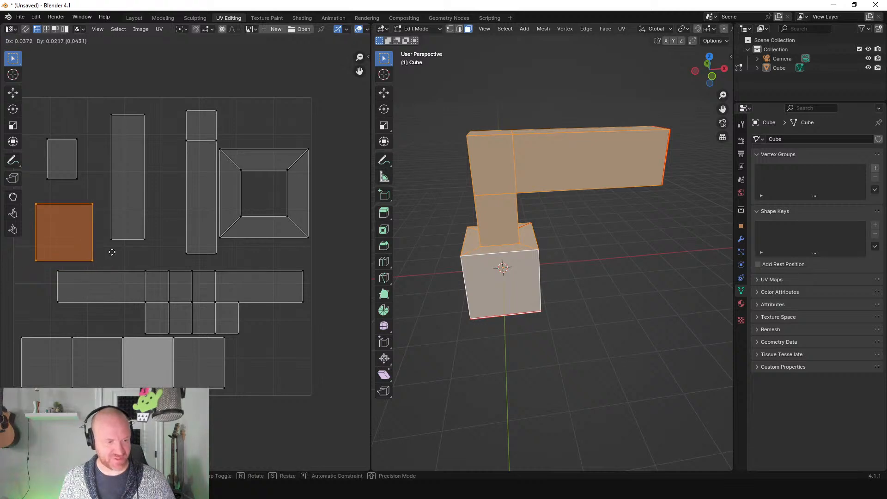
{"action": "left_click", "coordinate": [112, 252]}
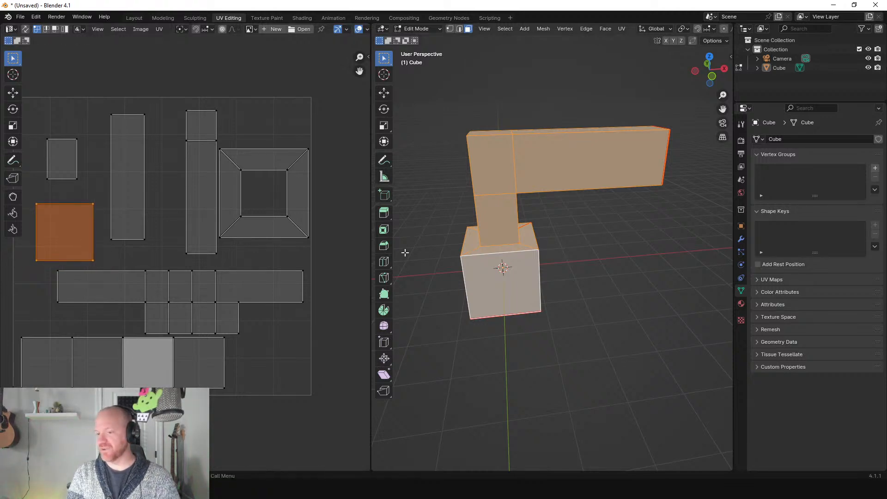
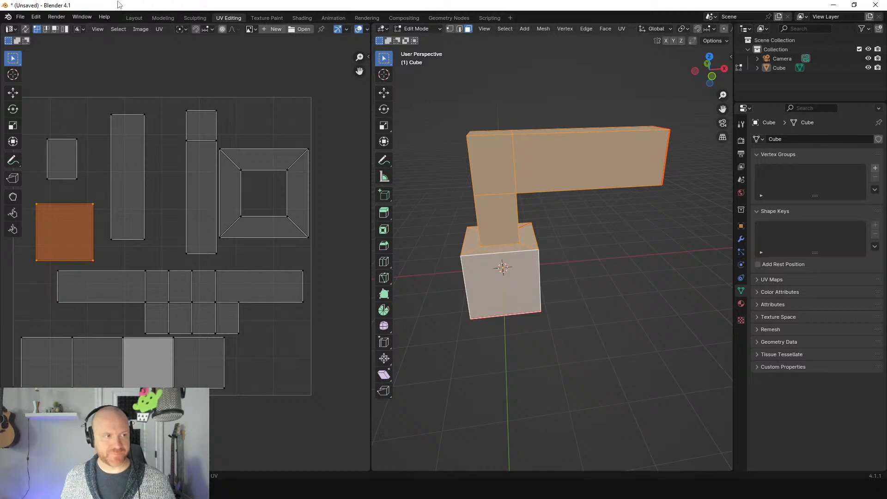
Select the whole mesh in the Layout workspace and export it as FBX over NormalsExample.fbx on the Desktop.
{"action": "left_click", "coordinate": [136, 23]}
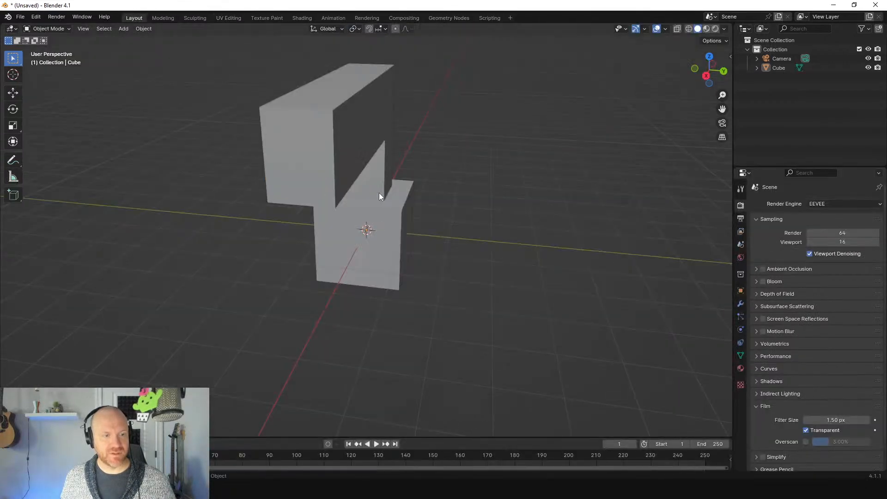
{"action": "left_click", "coordinate": [379, 179]}
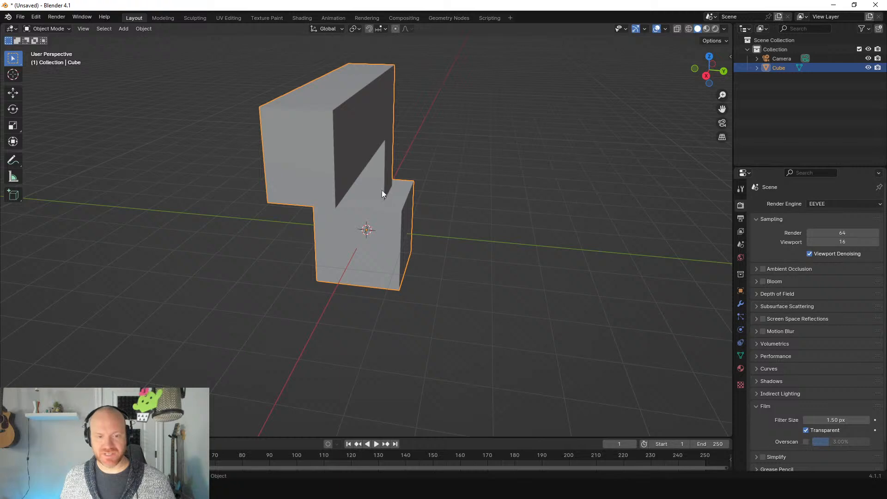
{"action": "right_click", "coordinate": [360, 178]}
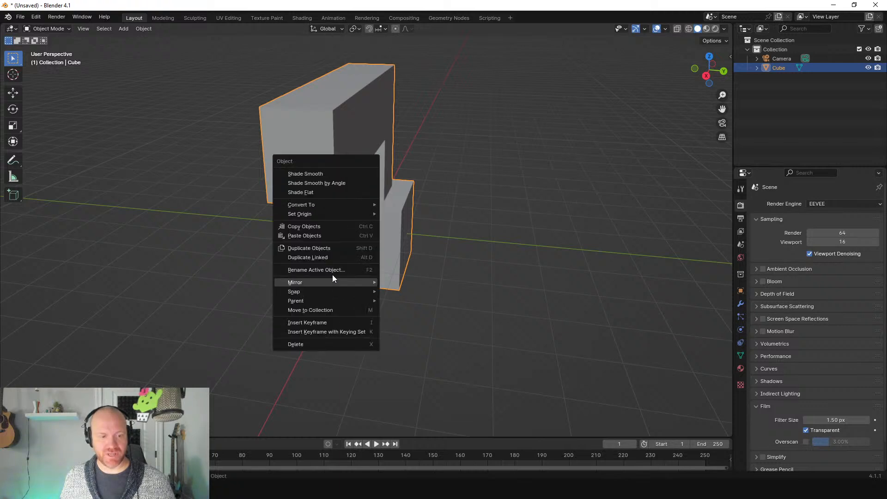
{"action": "left_click", "coordinate": [30, 20]}
{"action": "mouse_move", "coordinate": [20, 17]}
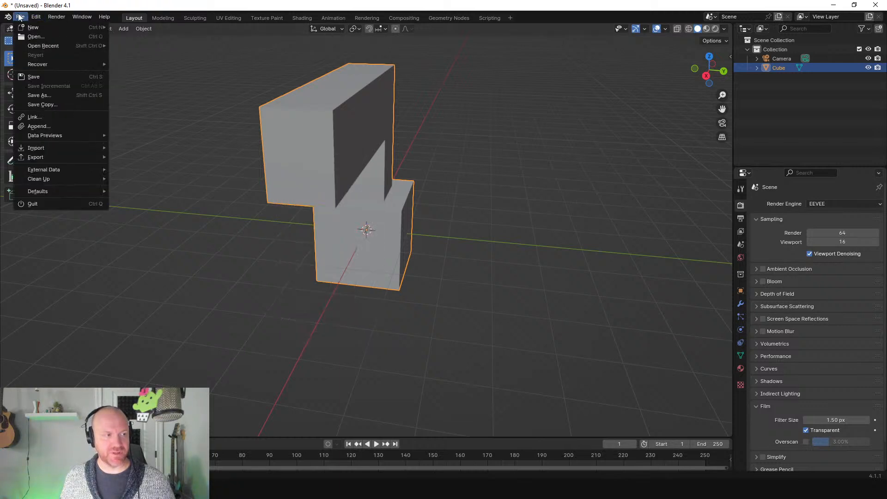
{"action": "mouse_move", "coordinate": [46, 160]}
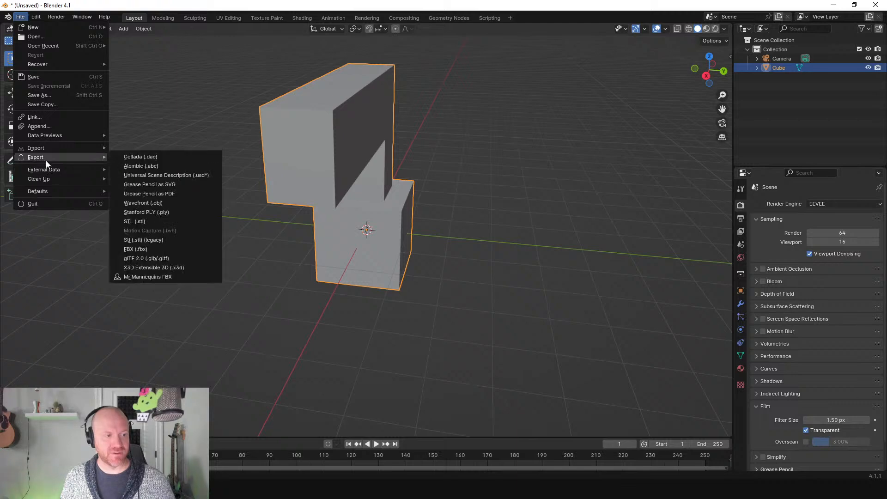
{"action": "left_click", "coordinate": [146, 242]}
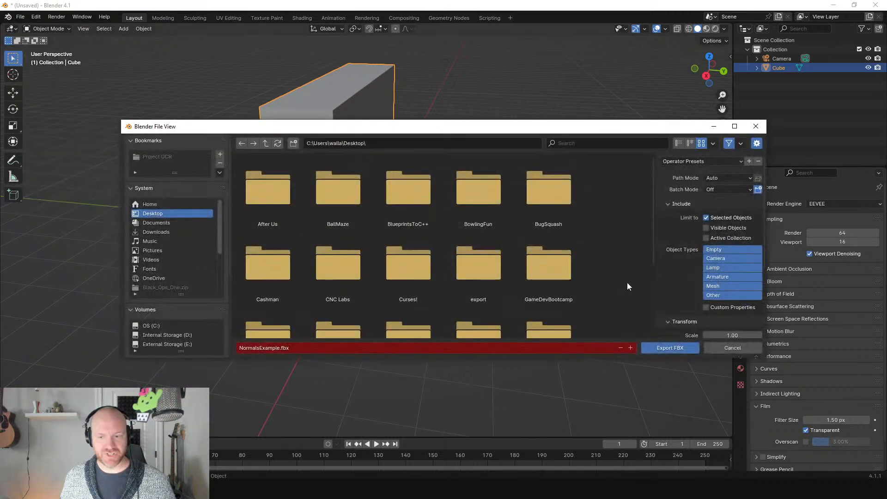
{"action": "left_click", "coordinate": [674, 350]}
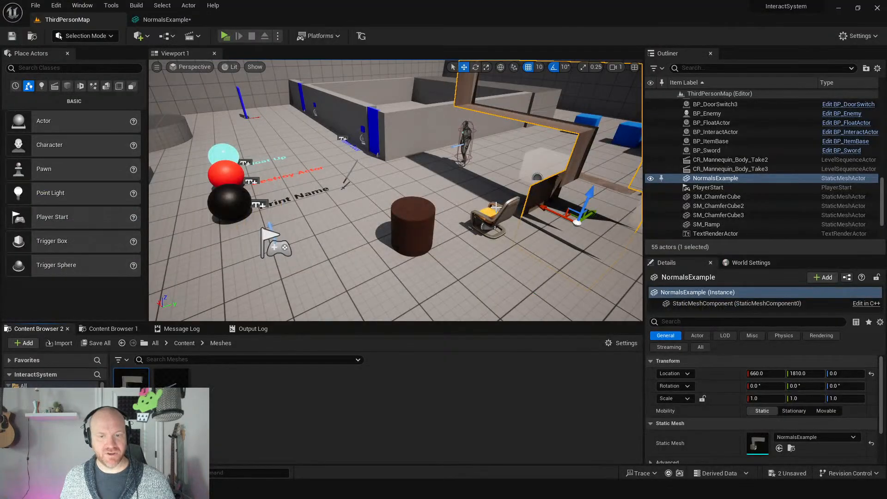
Switch to Unreal Engine, reimport the NormalsExample static mesh and raise its actor in the level to Z 90.
{"action": "key", "text": "f"}
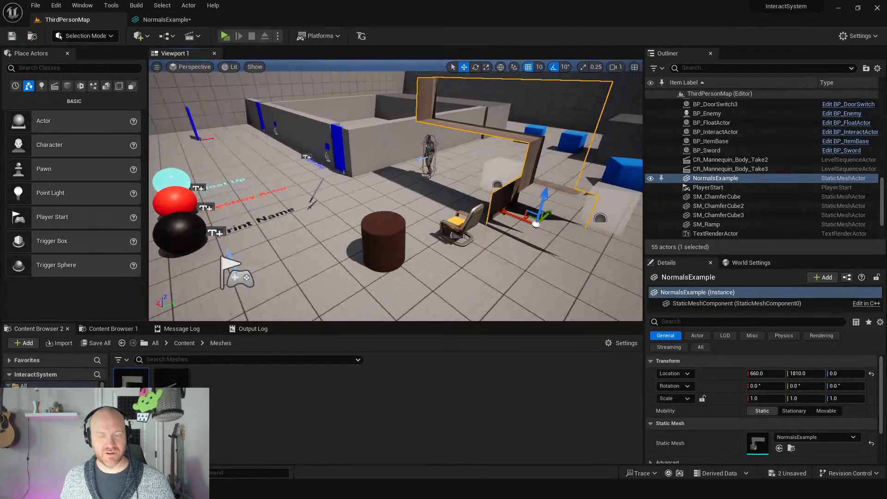
{"action": "mouse_move", "coordinate": [535, 207]}
{"action": "right_mouse_down"}
{"action": "mouse_move", "coordinate": [503, 212]}
{"action": "mouse_move", "coordinate": [527, 235]}
{"action": "mouse_move", "coordinate": [536, 207]}
{"action": "right_mouse_up"}
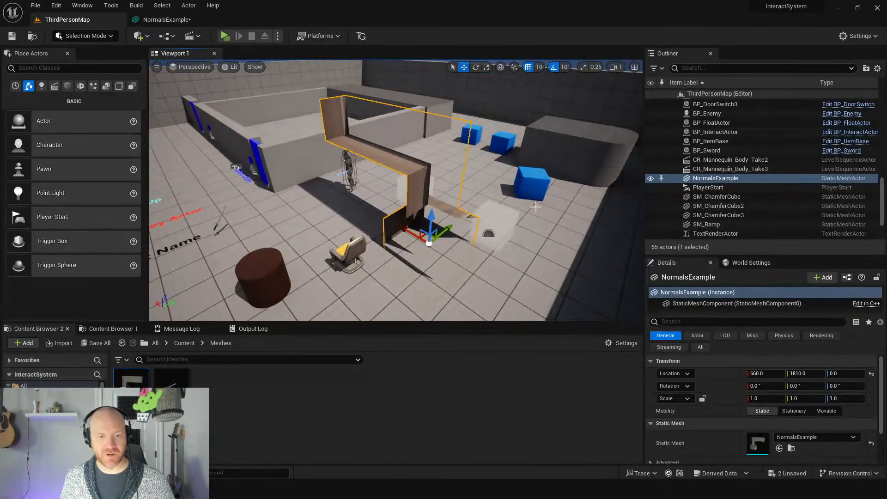
{"action": "right_click", "coordinate": [131, 382]}
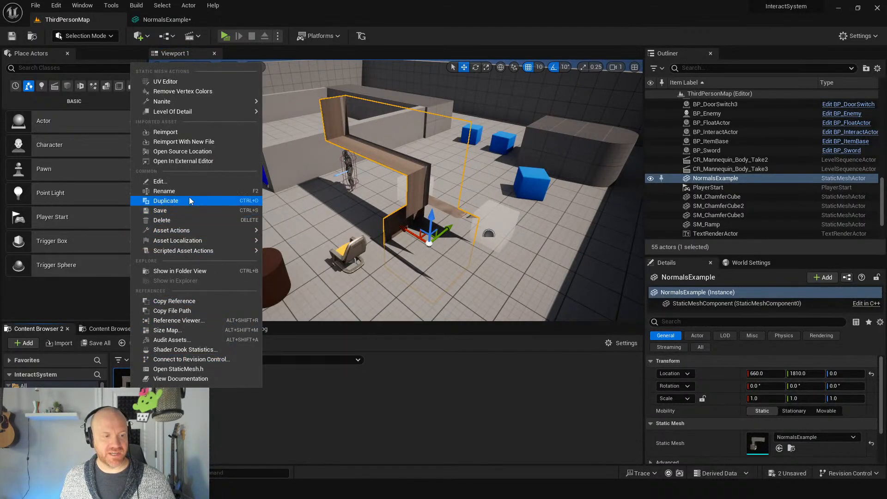
{"action": "mouse_move", "coordinate": [189, 234]}
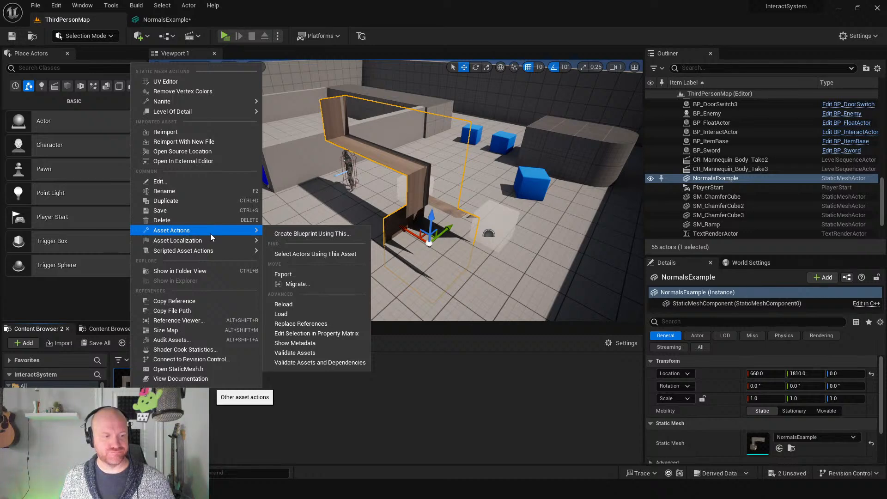
{"action": "left_click", "coordinate": [187, 133]}
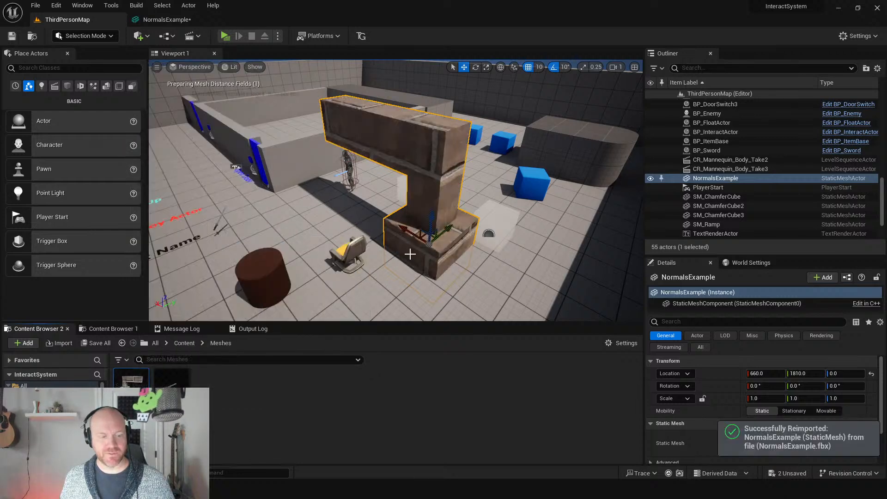
{"action": "right_click_drag", "start_coordinate": [457, 276], "coordinate": [450, 242]}
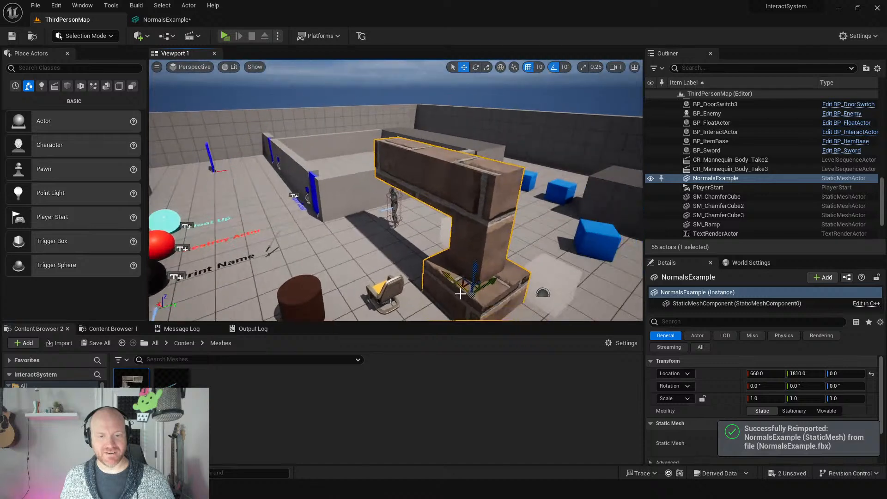
{"action": "left_click_drag", "start_coordinate": [472, 272], "coordinate": [472, 248]}
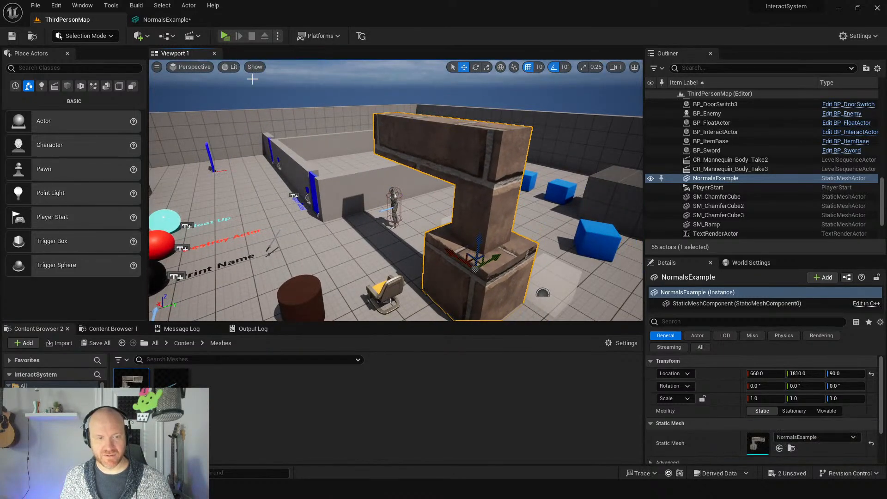
Play the level and walk around the reimported mesh to examine its faces and brick texture, ending the preview when done.
{"action": "left_click", "coordinate": [225, 36]}
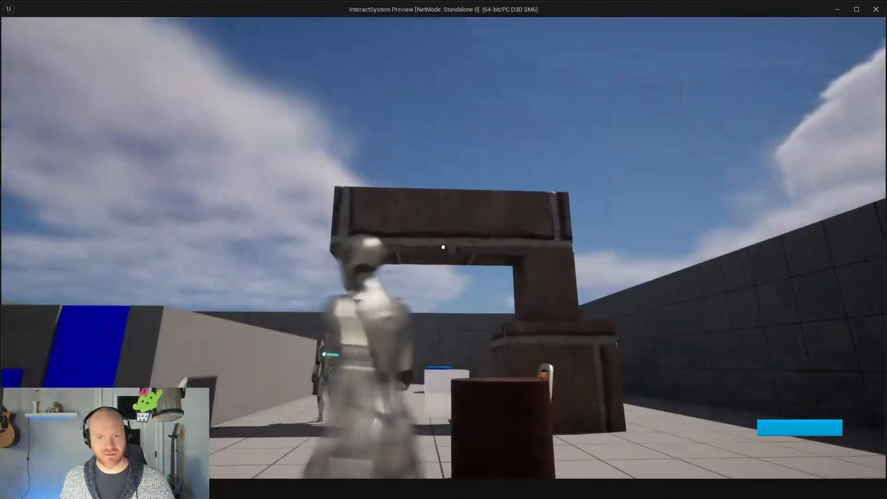
{"action": "key", "text": "w"}
{"action": "key", "text": "a"}
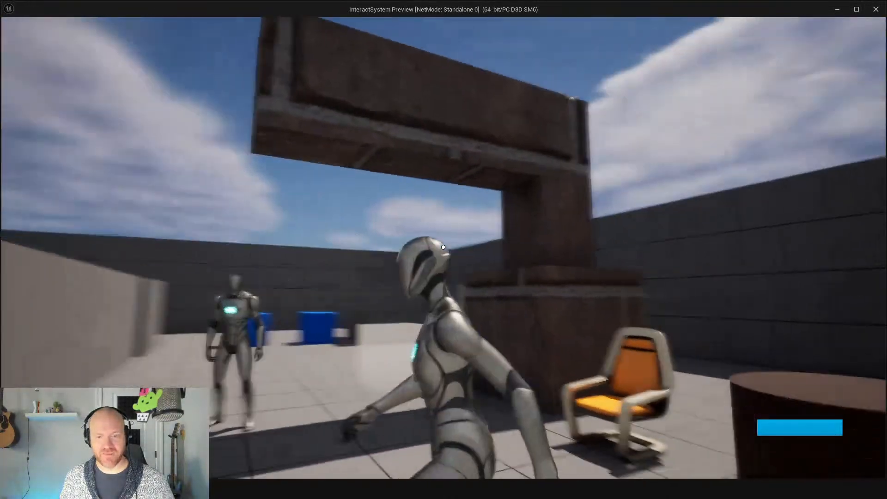
{"action": "key", "text": "w"}
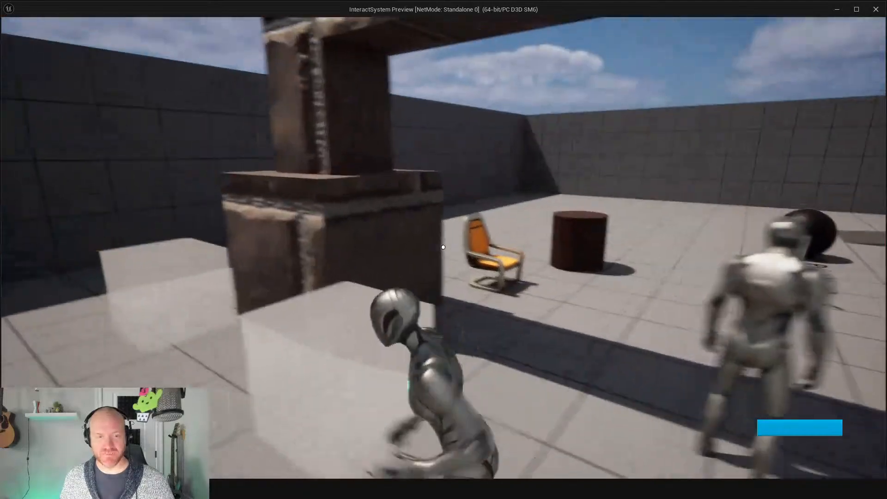
{"action": "key", "text": "s"}
{"action": "key", "text": "w"}
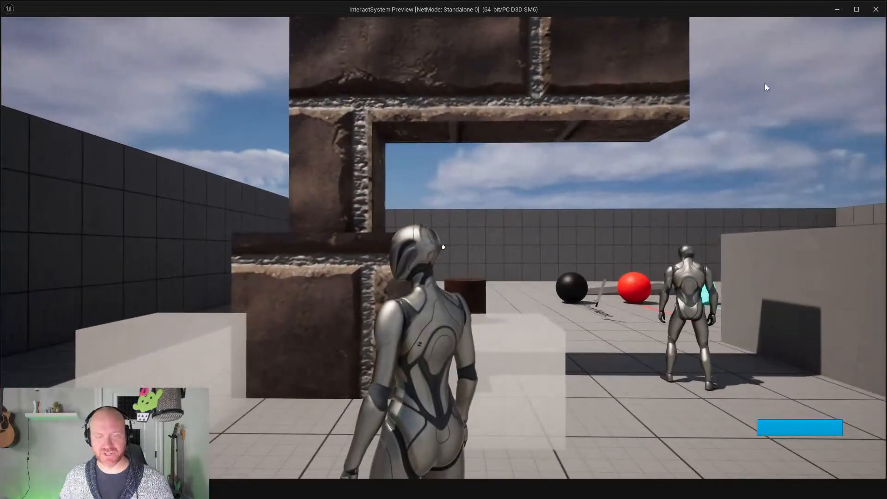
{"action": "key", "text": "Escape"}
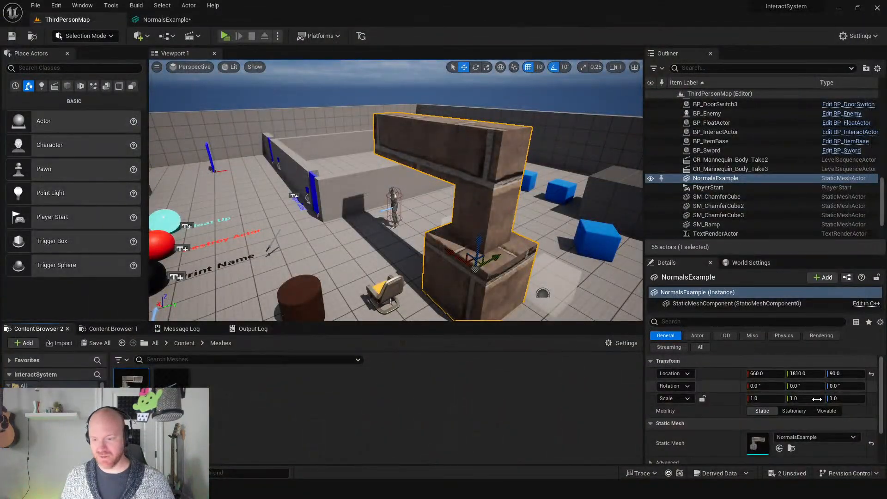
Locate the mesh's M_Brick_Clay_New material among the project assets and open it for editing.
{"action": "scroll", "coordinate": [789, 438], "scroll_direction": "down", "scroll_amount": 3}
{"action": "left_click", "coordinate": [790, 443]}
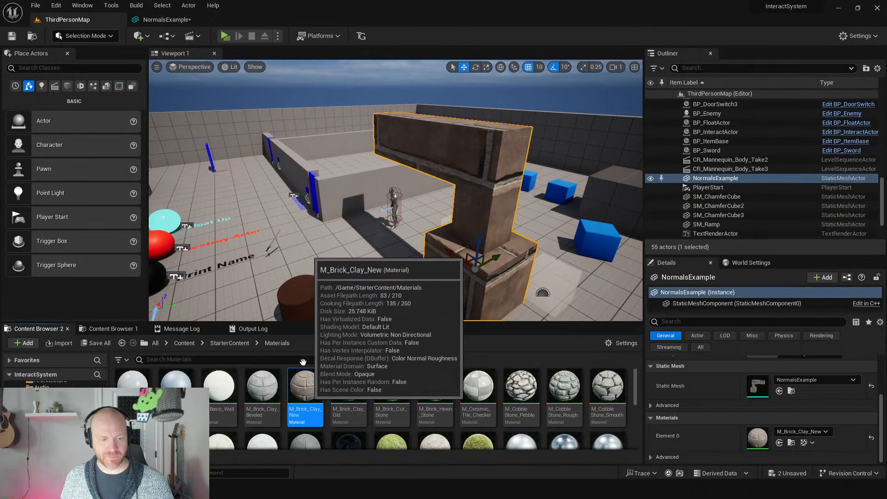
{"action": "double_click", "coordinate": [305, 390]}
Select the brick colour texture sample in the material graph and locate its T_Brick_Clay_New_D texture among the project assets.
{"action": "scroll", "coordinate": [367, 196], "scroll_direction": "down", "scroll_amount": 1}
{"action": "right_click_drag", "start_coordinate": [310, 201], "coordinate": [753, 412]}
{"action": "right_click_drag", "start_coordinate": [497, 142], "coordinate": [476, 201]}
{"action": "scroll", "coordinate": [554, 229], "scroll_direction": "up", "scroll_amount": 3}
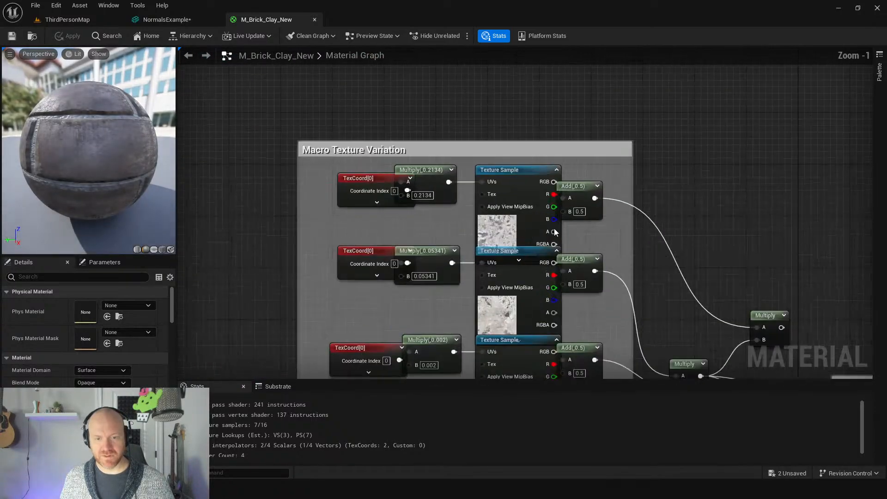
{"action": "scroll", "coordinate": [503, 181], "scroll_direction": "up", "scroll_amount": 1}
{"action": "scroll", "coordinate": [547, 292], "scroll_direction": "down", "scroll_amount": 1}
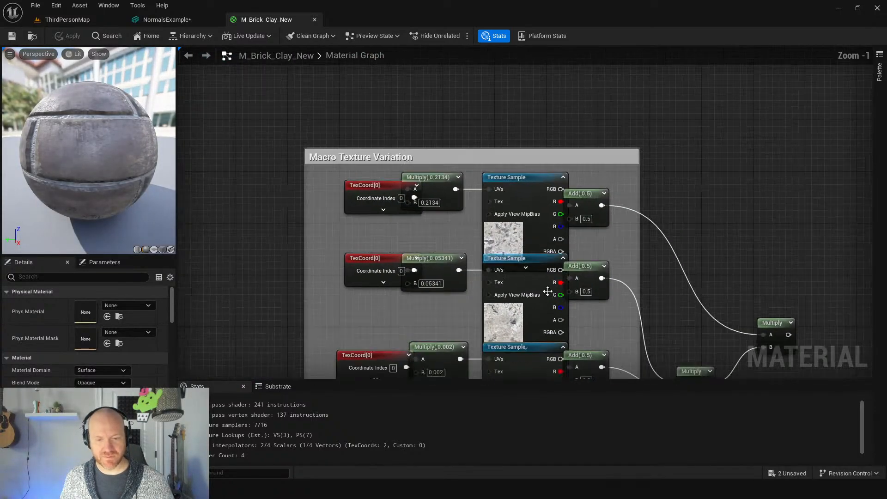
{"action": "right_click_drag", "start_coordinate": [502, 362], "coordinate": [443, 0]}
{"action": "right_click_drag", "start_coordinate": [551, 313], "coordinate": [502, 182]}
{"action": "left_click", "coordinate": [520, 189]}
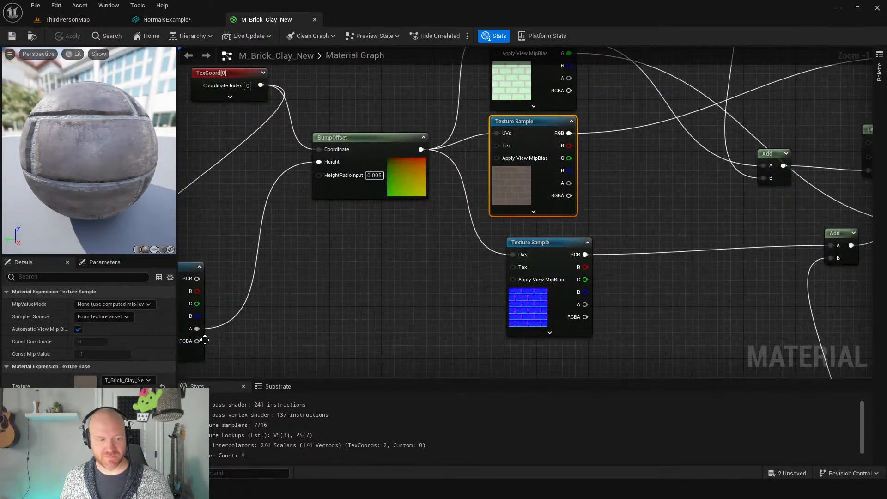
{"action": "left_click", "coordinate": [120, 392]}
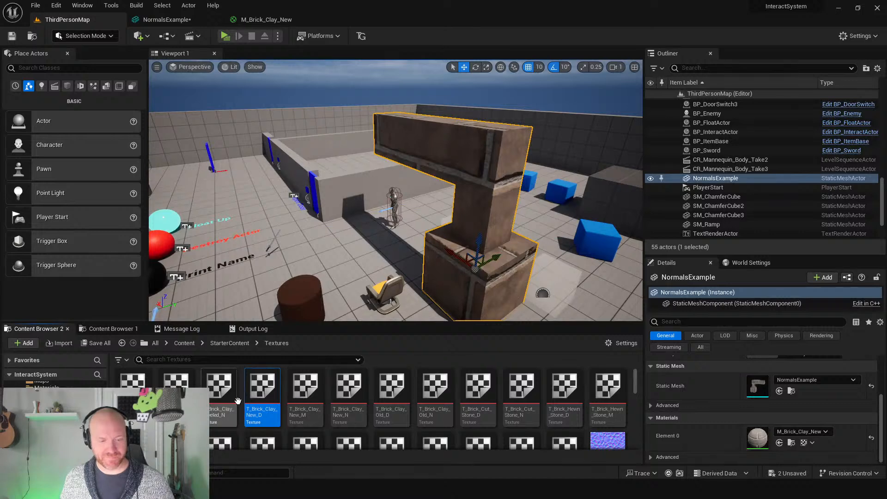
Export the T_Brick_Clay_New_D texture asset to the Desktop as a PNG named T_Brick_Clay_New_D.
{"action": "right_click", "coordinate": [271, 391]}
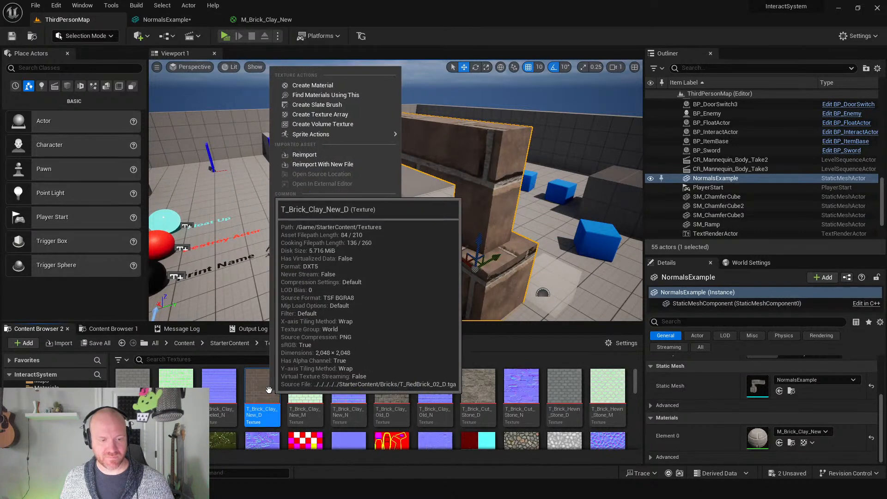
{"action": "mouse_move", "coordinate": [376, 257]}
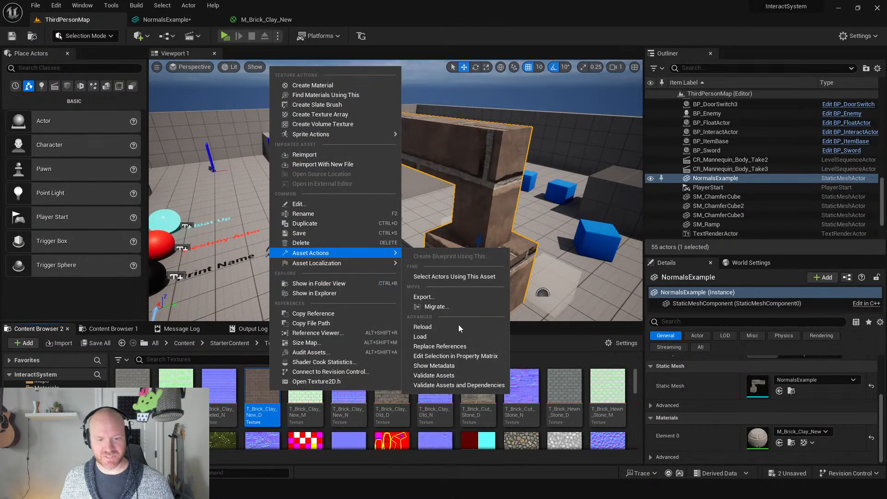
{"action": "left_click", "coordinate": [444, 297]}
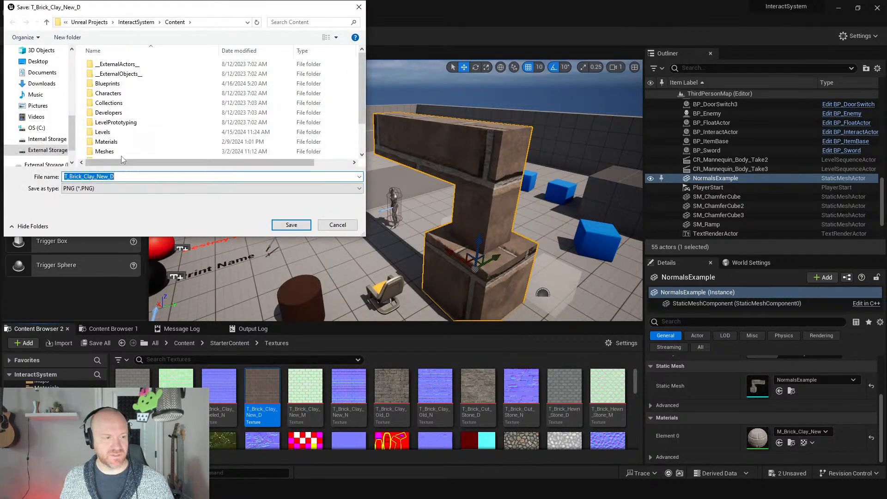
{"action": "left_click", "coordinate": [38, 61]}
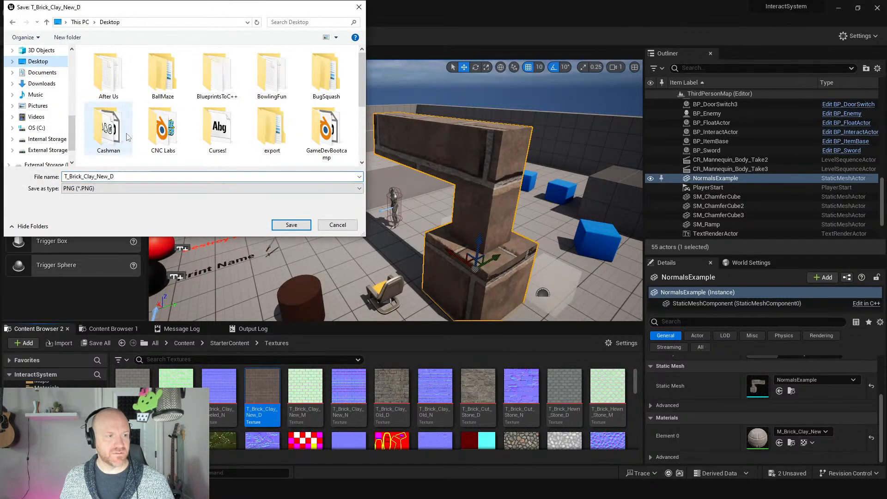
{"action": "left_click", "coordinate": [291, 225]}
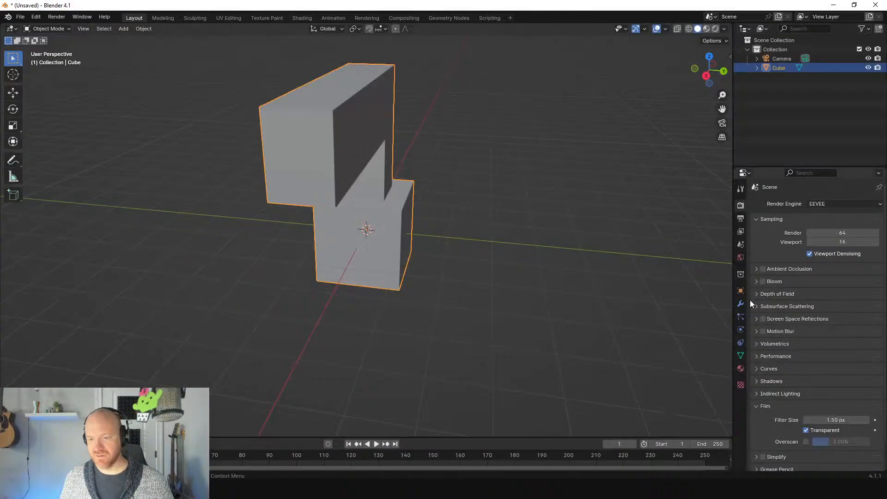
Switch to Blender and, in the Shading workspace, create a new material for the Cube mesh.
{"action": "middle_click_drag", "start_coordinate": [319, 170], "coordinate": [400, 200]}
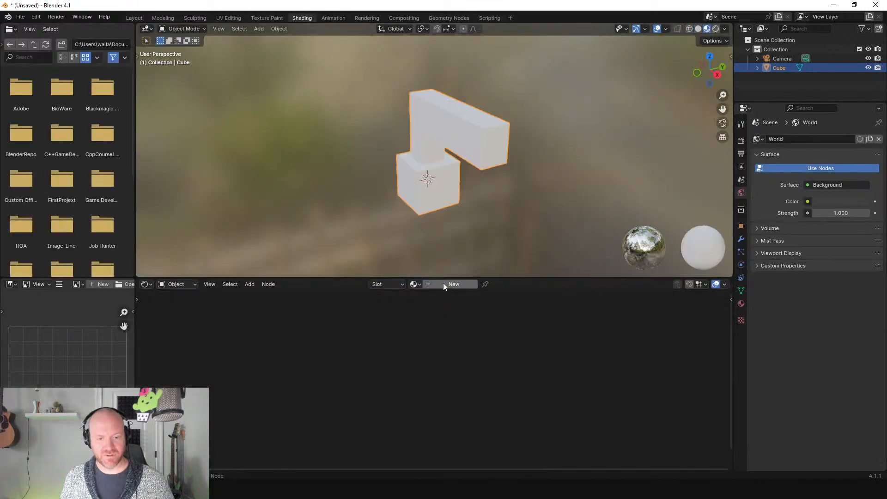
{"action": "left_click", "coordinate": [442, 284]}
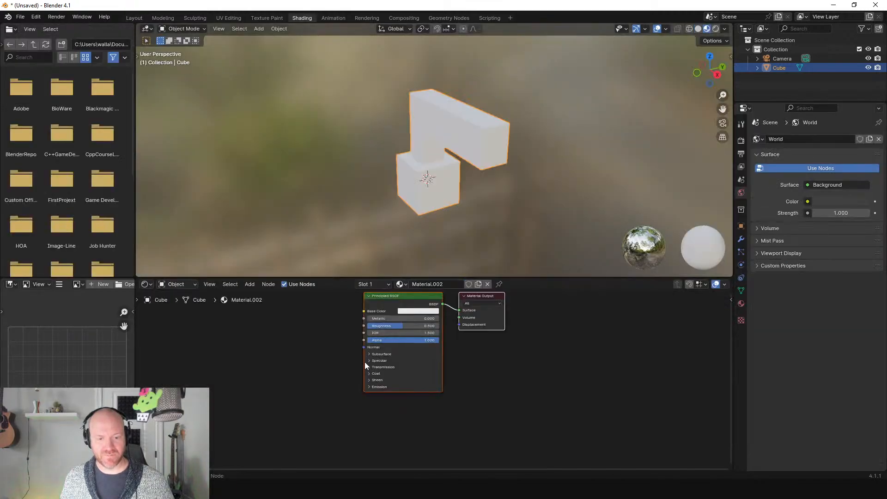
{"action": "right_click", "coordinate": [301, 391]}
{"action": "mouse_move", "coordinate": [300, 389]}
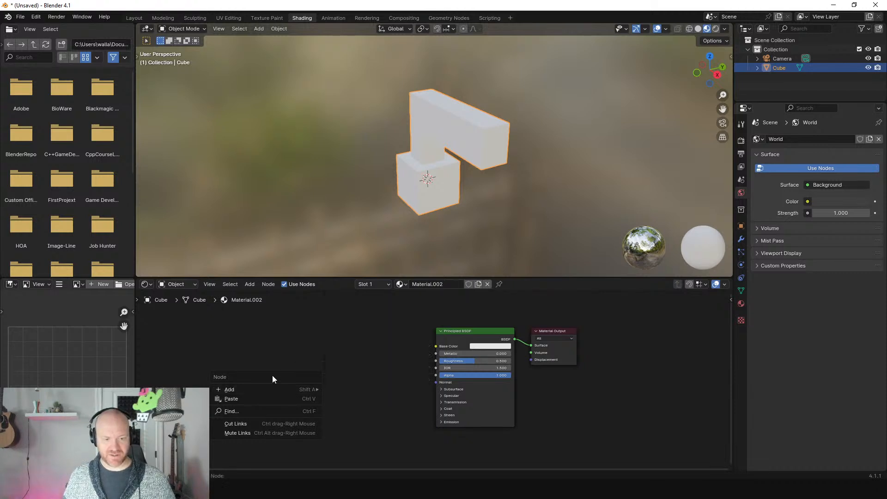
{"action": "left_click", "coordinate": [253, 411]}
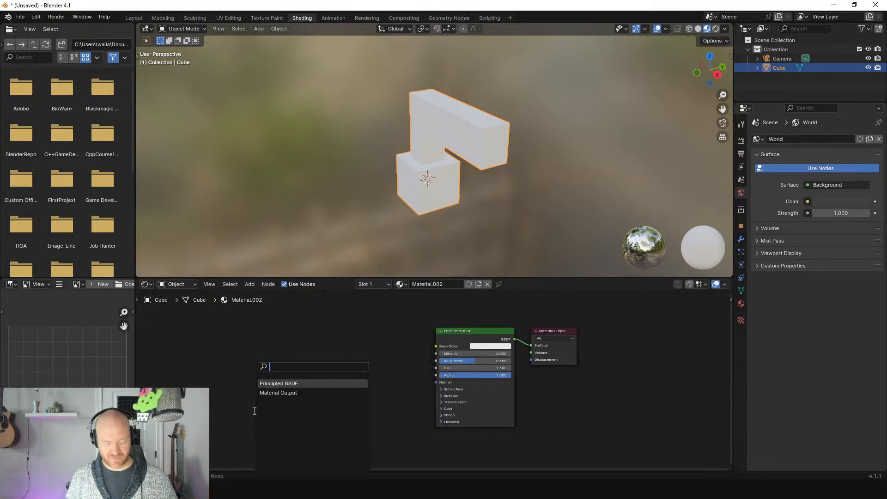
{"action": "type", "text": "image"}
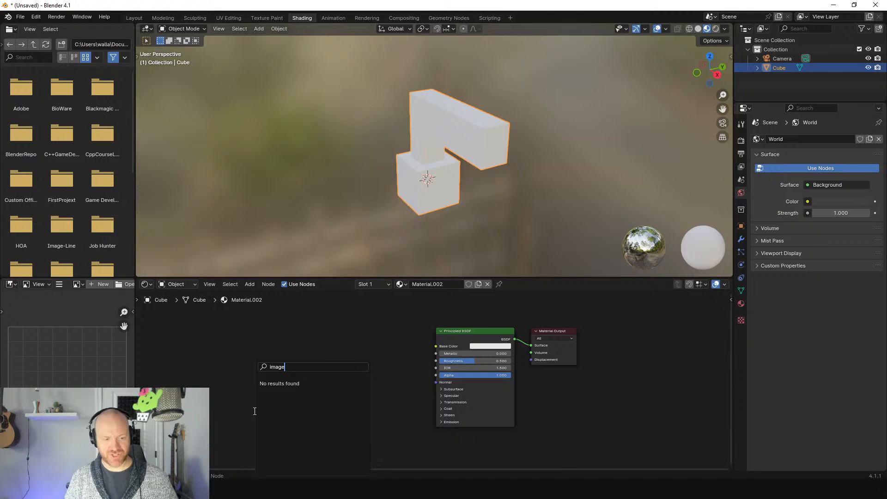
{"action": "key", "text": "BackSpace"}
{"action": "key", "text": "BackSpace"}
{"action": "key", "text": "BackSpace"}
{"action": "key", "text": "BackSpace"}
{"action": "key", "text": "Escape"}
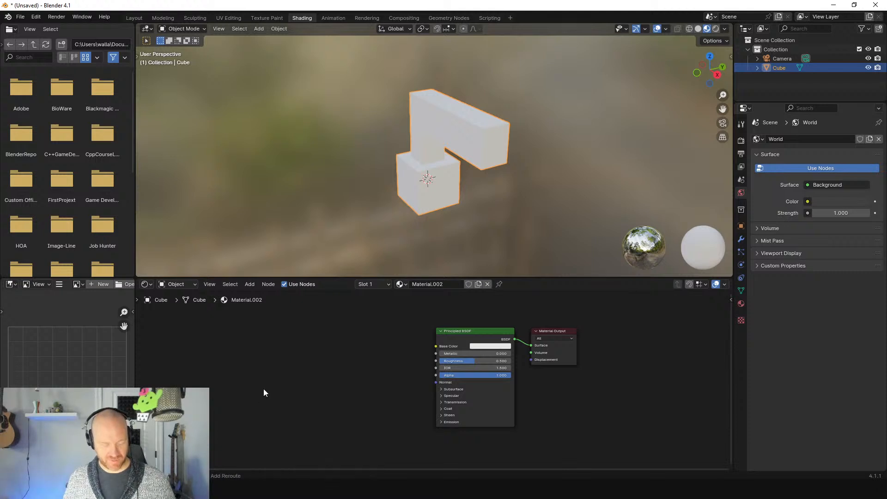
Add an Image Texture node to the material's node graph, placed before the Principled BSDF.
{"action": "key", "text": "shift+a"}
{"action": "left_click", "coordinate": [236, 364]}
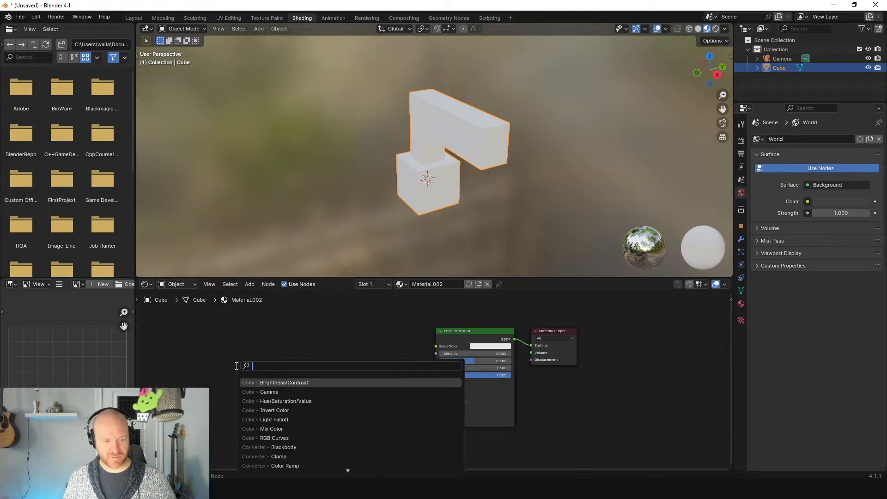
{"action": "type", "text": "ima"}
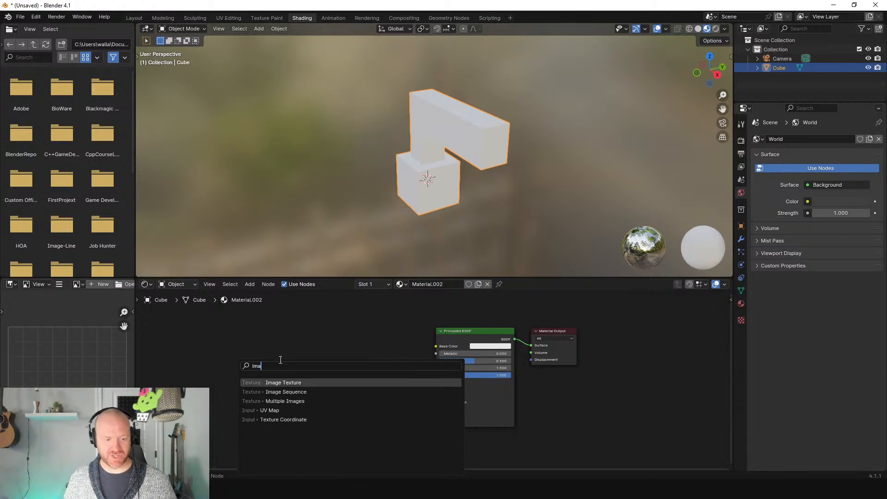
{"action": "key", "text": "Return"}
{"action": "left_click", "coordinate": [300, 354]}
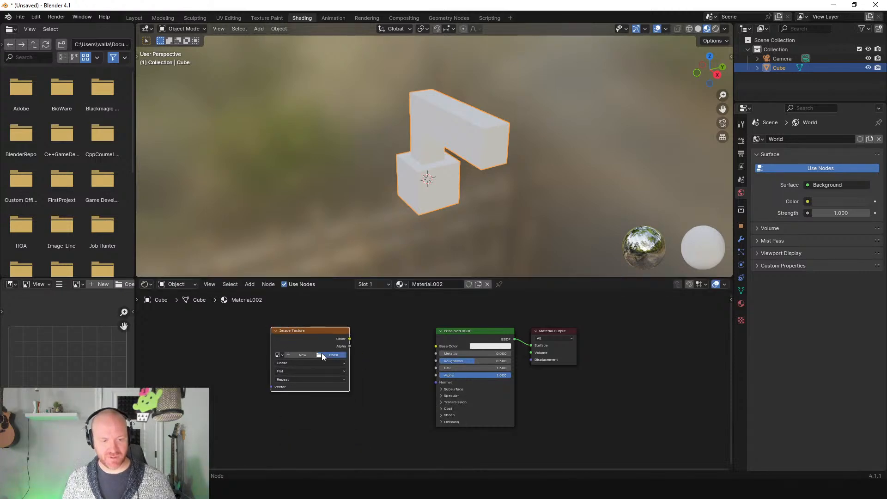
Load T_Brick_Clay_New_D.PNG from the Desktop into the Image Texture node and link its Color to the Principled BSDF's Base Color.
{"action": "left_click", "coordinate": [322, 353]}
{"action": "left_click", "coordinate": [164, 213]}
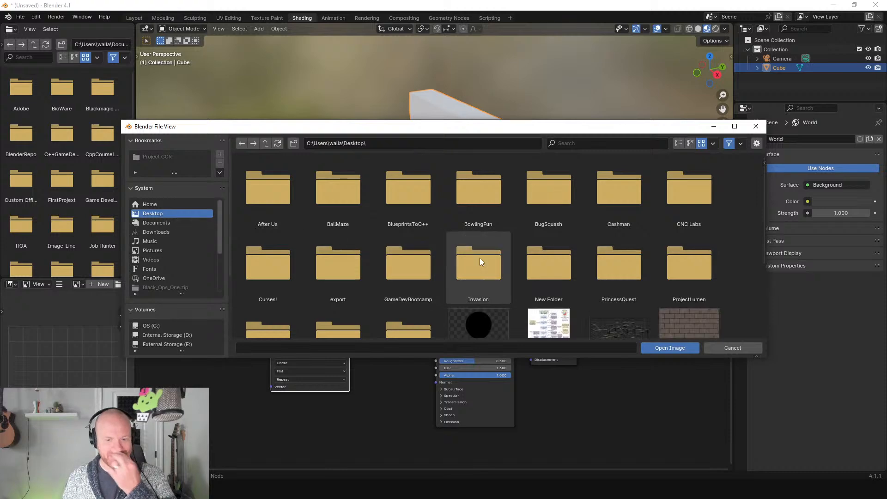
{"action": "scroll", "coordinate": [508, 268], "scroll_direction": "down", "scroll_amount": 3}
{"action": "left_click", "coordinate": [683, 277]}
{"action": "left_click", "coordinate": [670, 347]}
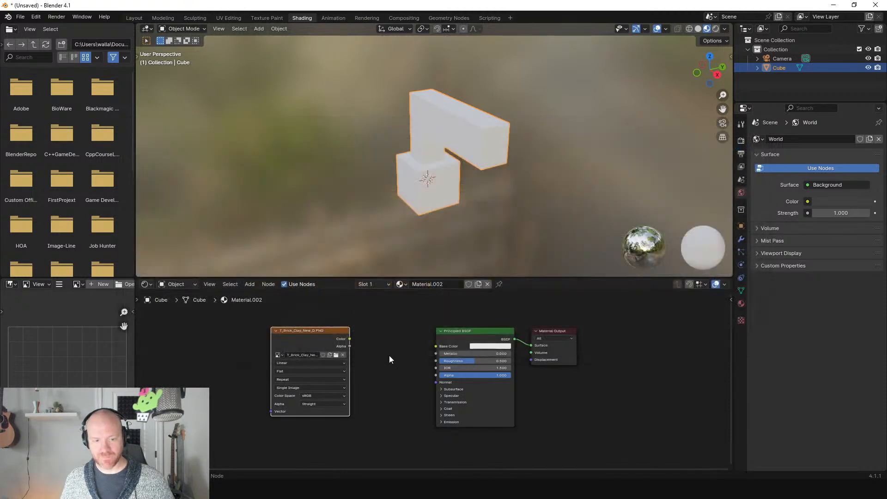
{"action": "left_click_drag", "start_coordinate": [349, 338], "coordinate": [436, 345]}
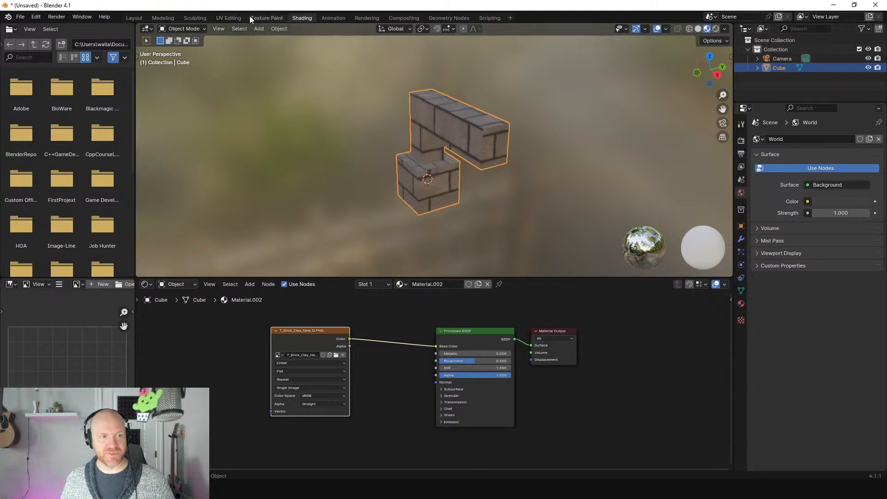
In the UV Editing workspace, widen the 3D viewport and display the mesh in Material Preview shading.
{"action": "left_click", "coordinate": [229, 17]}
{"action": "mouse_move", "coordinate": [506, 205]}
{"action": "middle_mouse_down"}
{"action": "mouse_move", "coordinate": [451, 198]}
{"action": "mouse_move", "coordinate": [480, 205]}
{"action": "middle_mouse_up"}
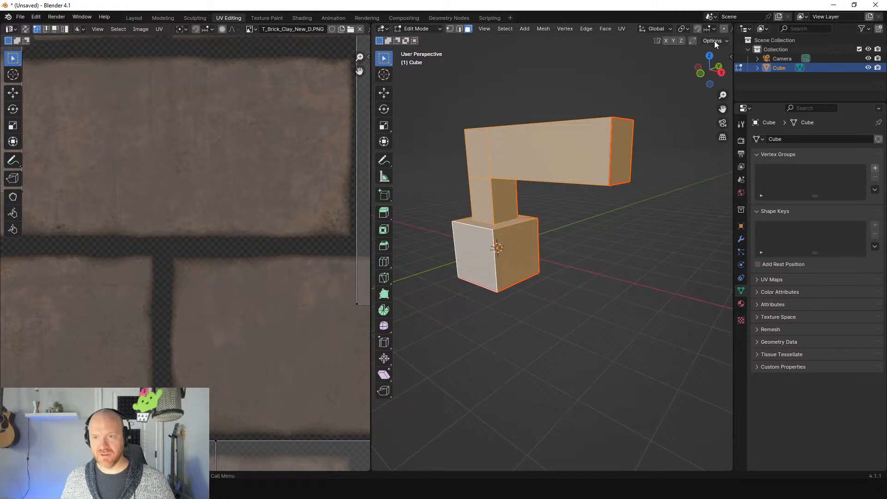
{"action": "left_click_drag", "start_coordinate": [370, 82], "coordinate": [317, 81]}
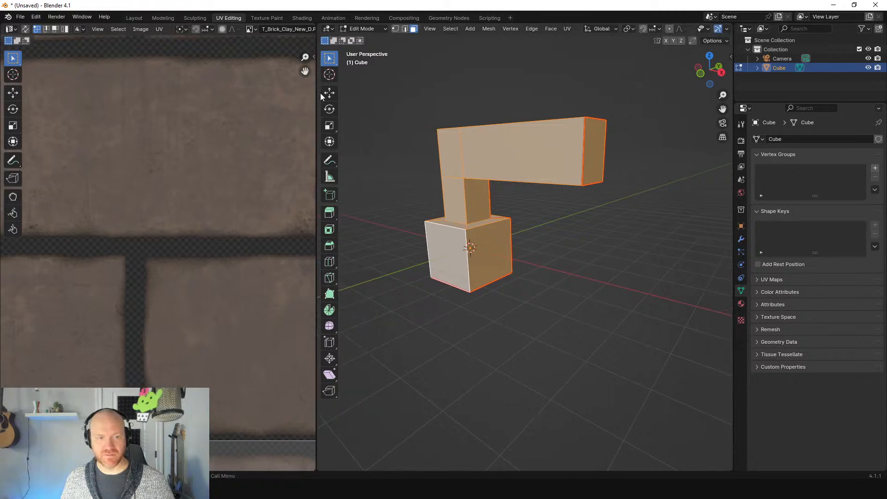
{"action": "left_click", "coordinate": [541, 150]}
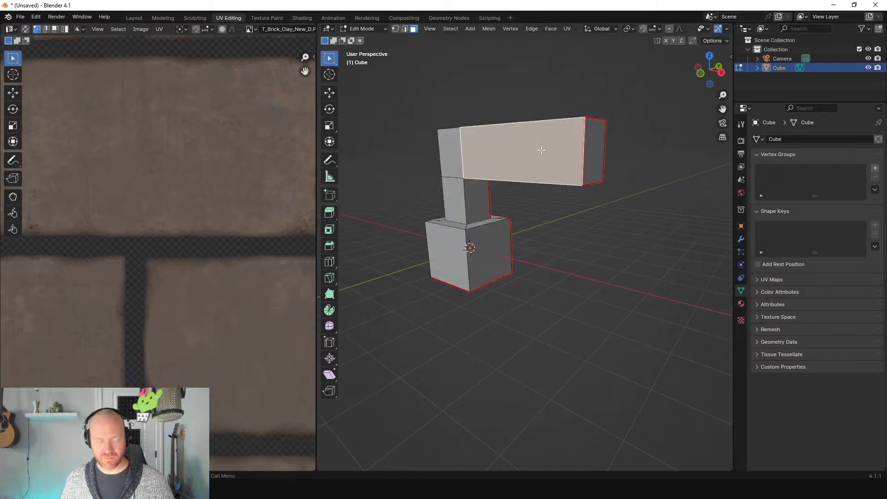
{"action": "key", "text": "z"}
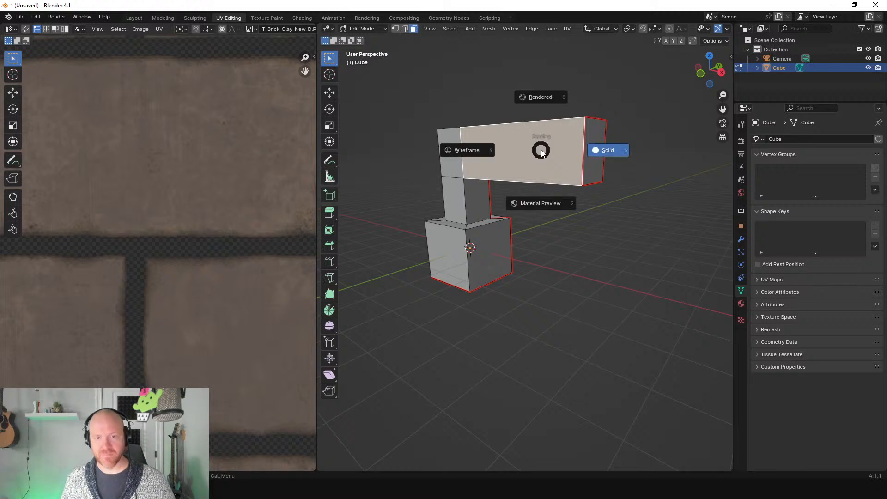
{"action": "left_click", "coordinate": [538, 204]}
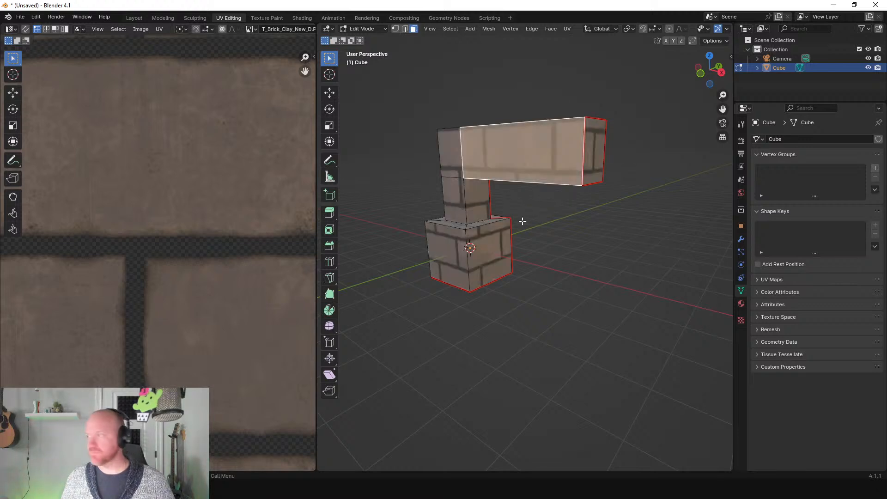
Select all mesh faces and UV islands and scale the UVs up beyond the texture bounds so the bricks tile smaller.
{"action": "scroll", "coordinate": [192, 224], "scroll_direction": "down", "scroll_amount": 8}
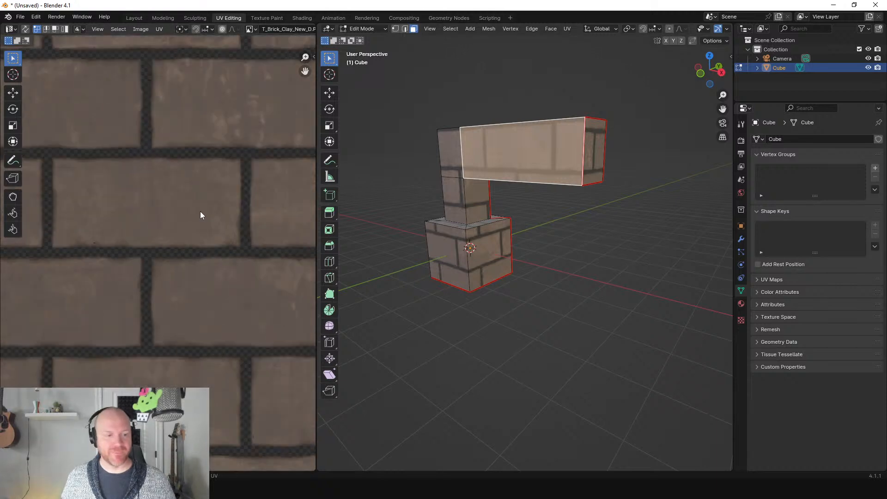
{"action": "key", "text": "a"}
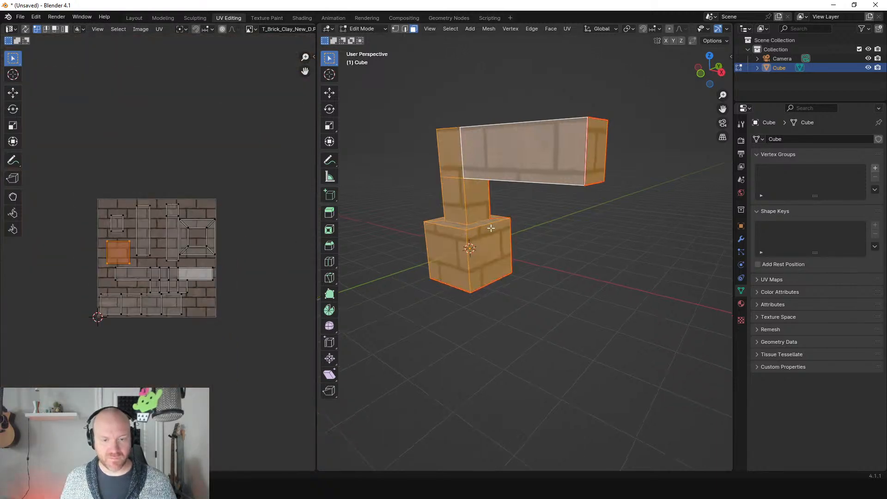
{"action": "middle_click_drag", "start_coordinate": [462, 233], "coordinate": [505, 233]}
{"action": "key", "text": "a"}
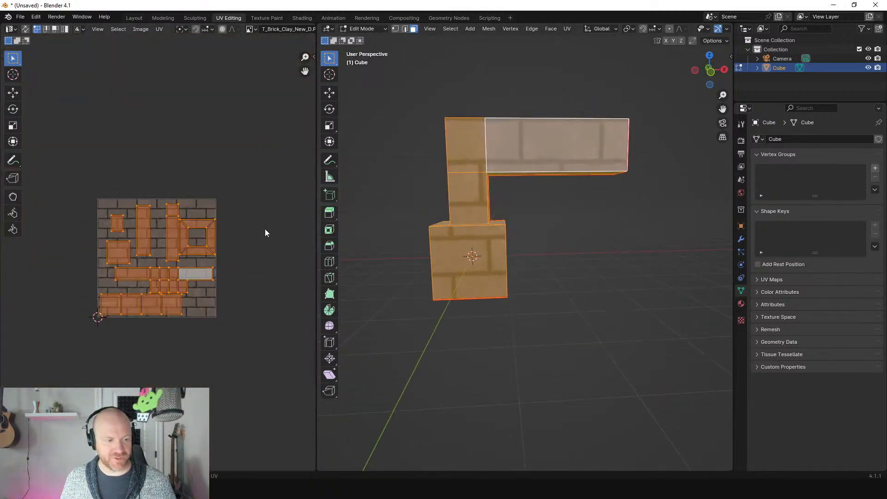
{"action": "key", "text": "s"}
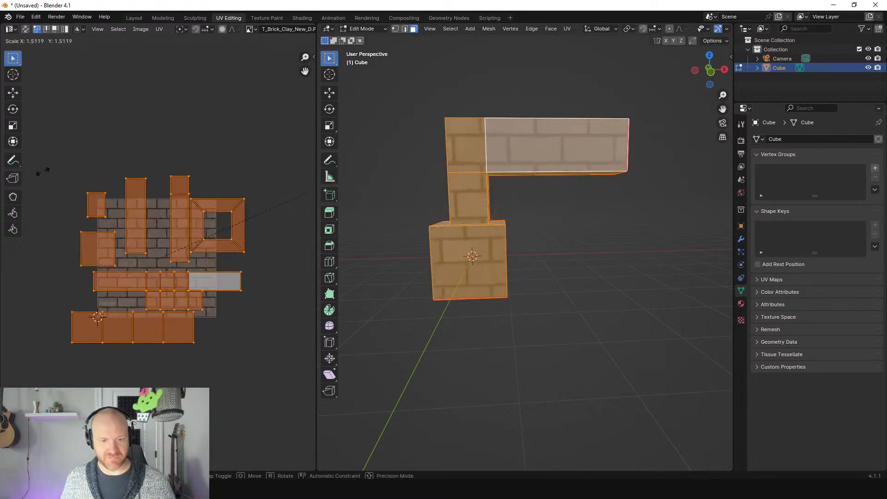
{"action": "left_click", "coordinate": [234, 105]}
{"action": "scroll", "coordinate": [117, 237], "scroll_direction": "down", "scroll_amount": 5}
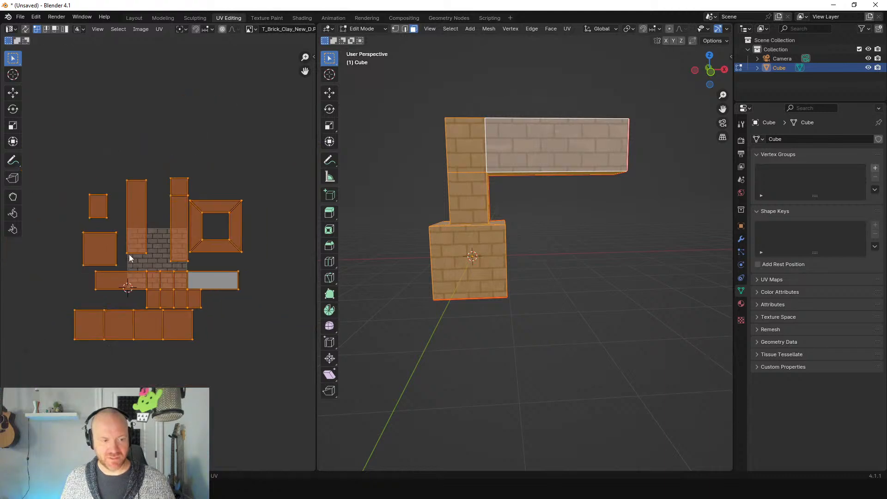
{"action": "scroll", "coordinate": [131, 285], "scroll_direction": "up", "scroll_amount": 4}
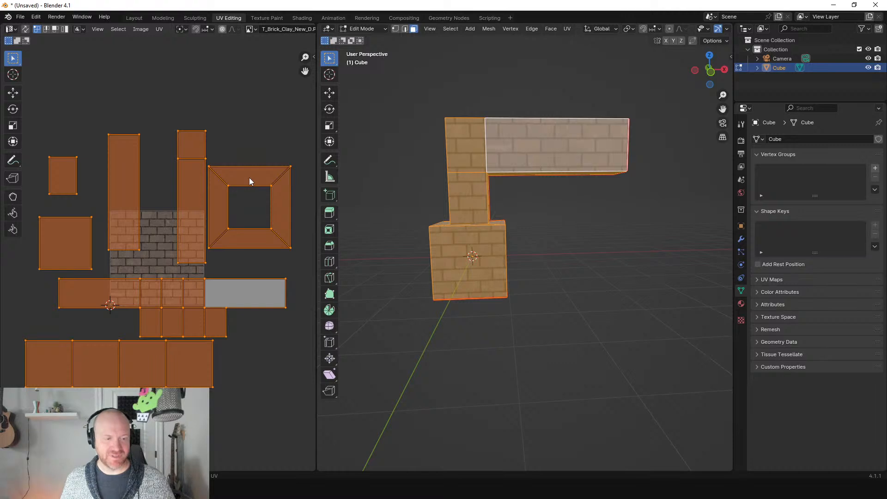
Select the square ring UV island of the base's top faces, scale it to about 0.65 and shift it slightly along U.
{"action": "middle_click_drag", "start_coordinate": [526, 244], "coordinate": [488, 247]}
{"action": "scroll", "coordinate": [460, 259], "scroll_direction": "up", "scroll_amount": 5}
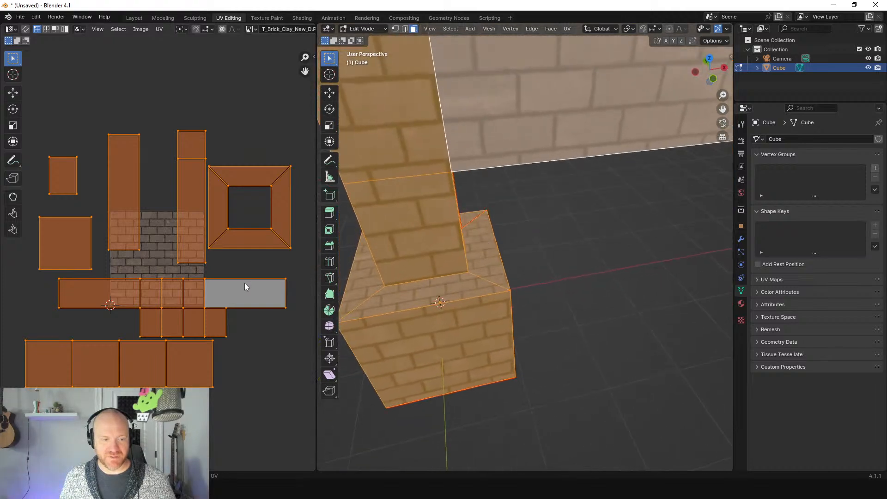
{"action": "left_click", "coordinate": [230, 184]}
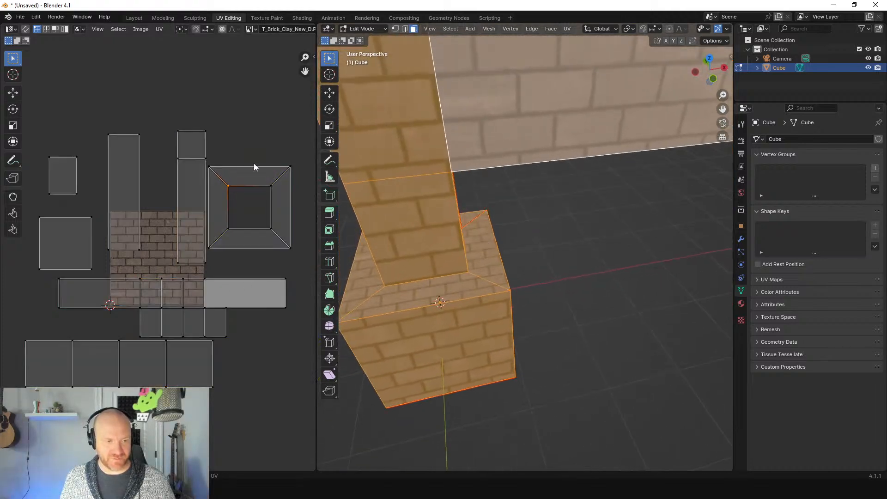
{"action": "left_click_drag", "start_coordinate": [301, 154], "coordinate": [216, 258]}
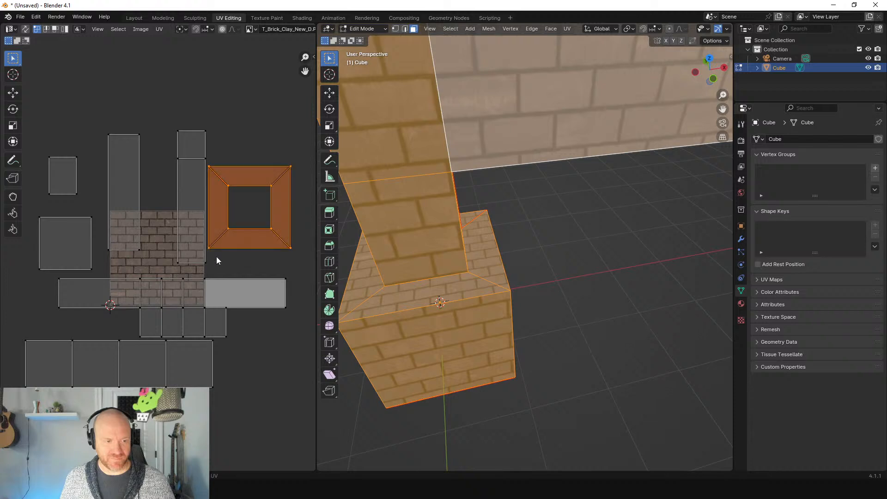
{"action": "key", "text": "a"}
{"action": "left_click_drag", "start_coordinate": [301, 138], "coordinate": [210, 262]}
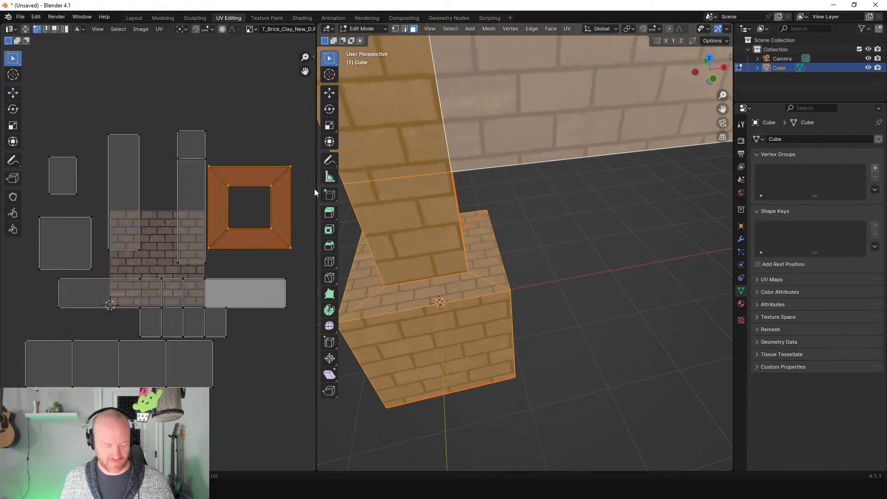
{"action": "key", "text": "s"}
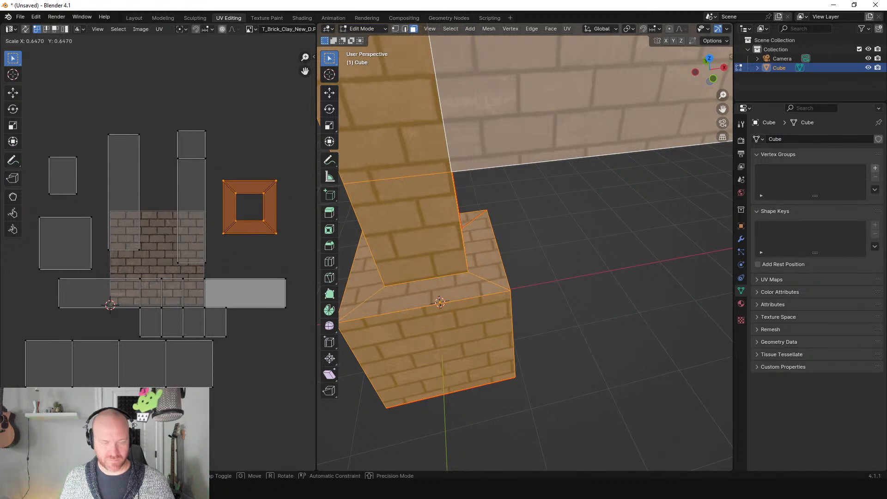
{"action": "left_click", "coordinate": [292, 201]}
{"action": "key", "text": "g"}
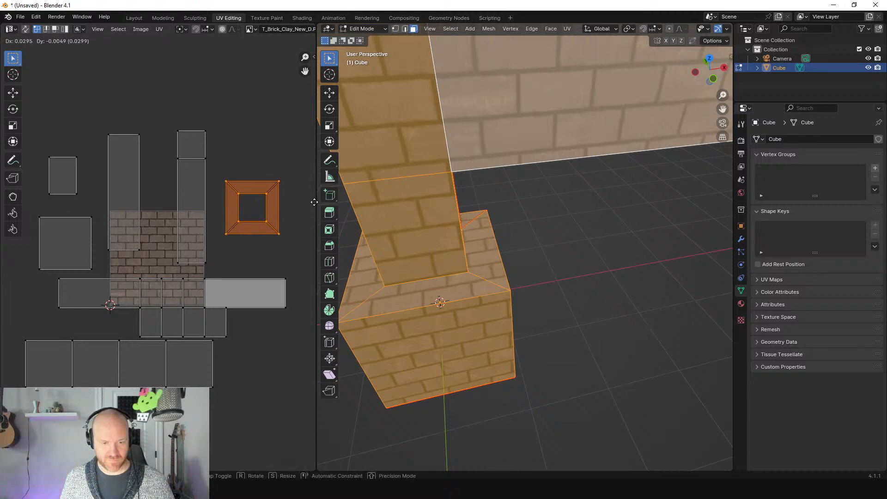
{"action": "left_click", "coordinate": [314, 202]}
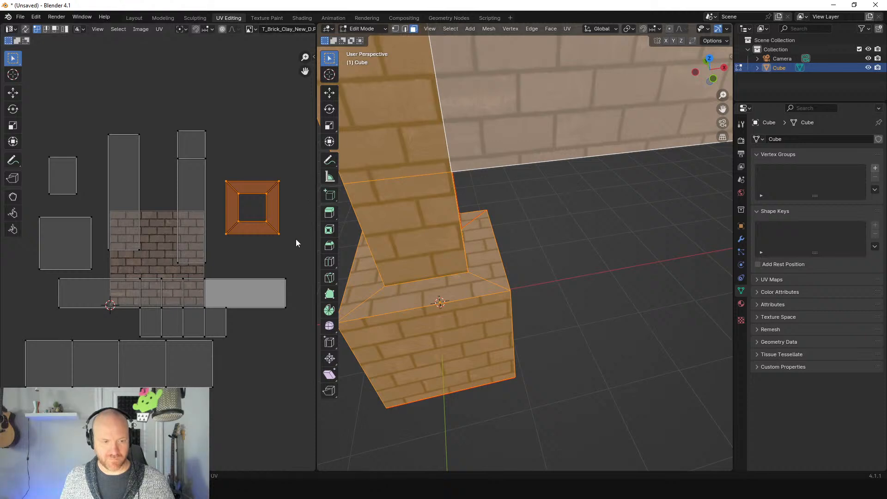
Select the two rows of connected rectangular UV islands overlapping the texture's lower edge and scale them to about 1.26.
{"action": "left_click_drag", "start_coordinate": [49, 275], "coordinate": [301, 337]}
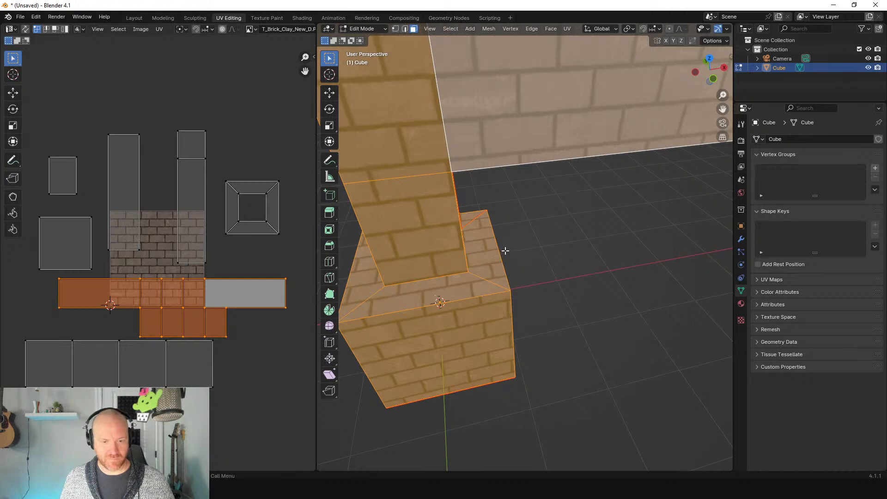
{"action": "key", "text": "s"}
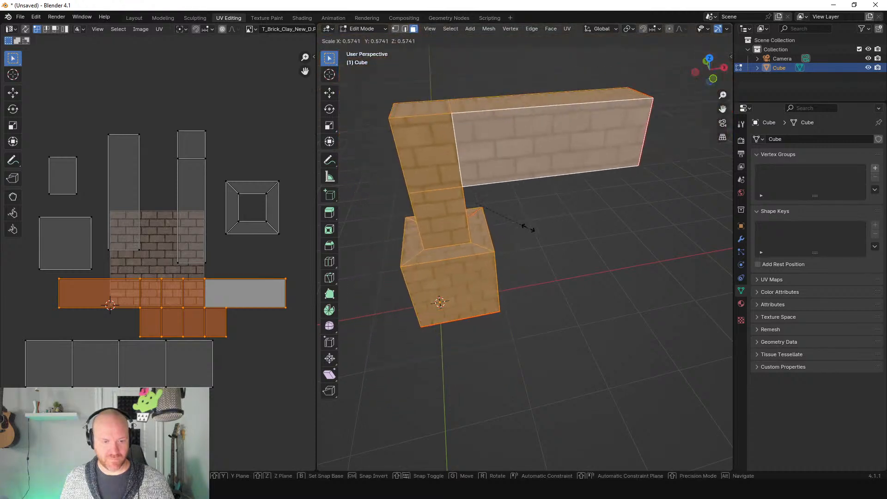
{"action": "right_click", "coordinate": [528, 227]}
{"action": "key", "text": "s"}
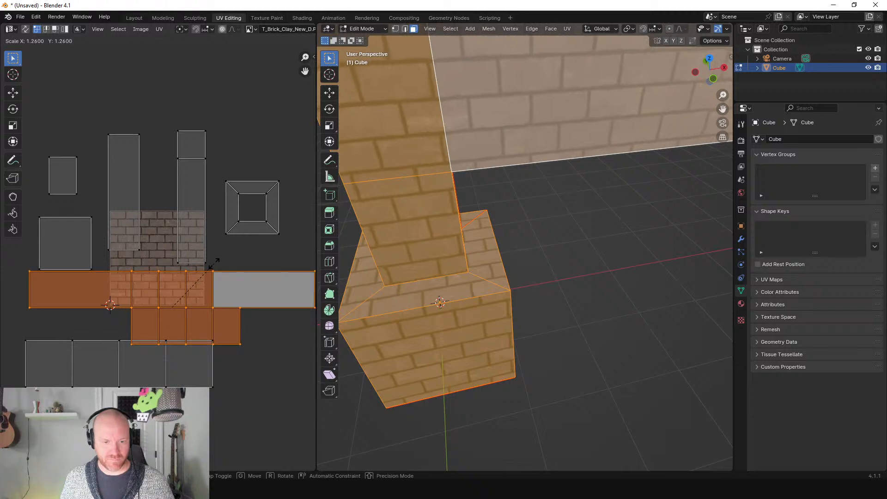
{"action": "left_click", "coordinate": [214, 264]}
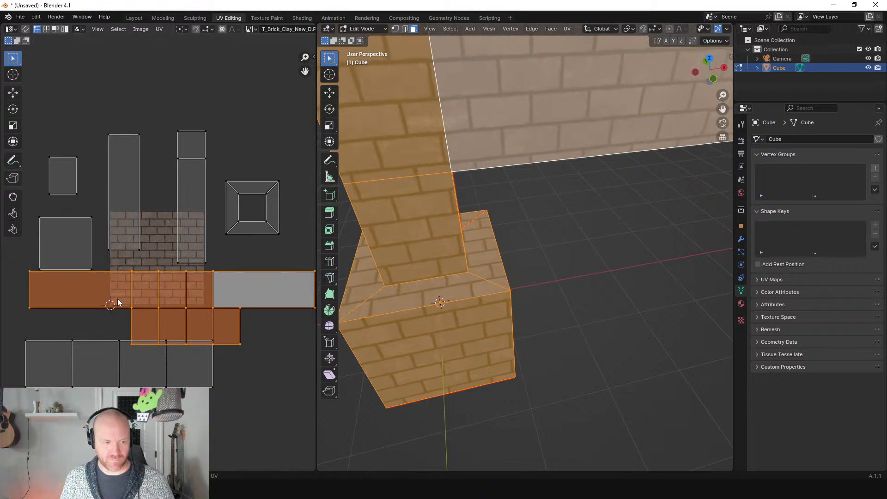
Shift the scaled UV islands about -0.02 along U, check the bricks on the mesh's sides and clear the selection.
{"action": "key", "text": "g"}
{"action": "key", "text": "x"}
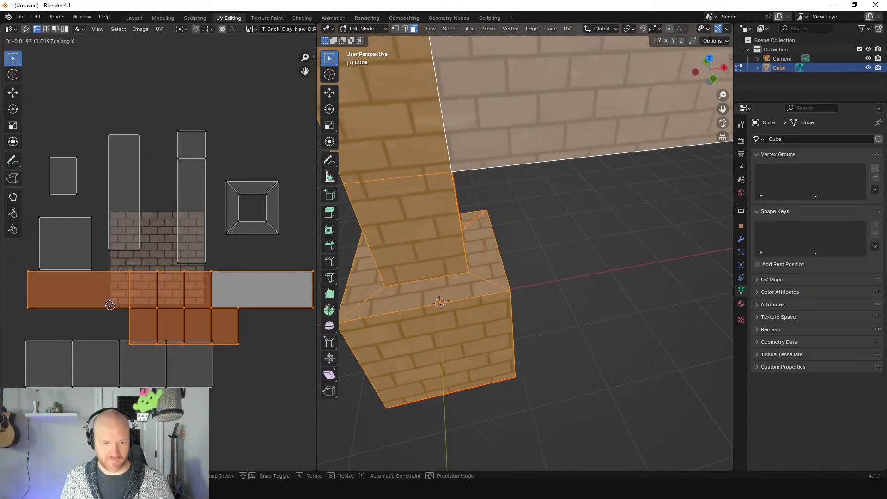
{"action": "left_click", "coordinate": [110, 304]}
{"action": "middle_click_drag", "start_coordinate": [389, 211], "coordinate": [481, 233]}
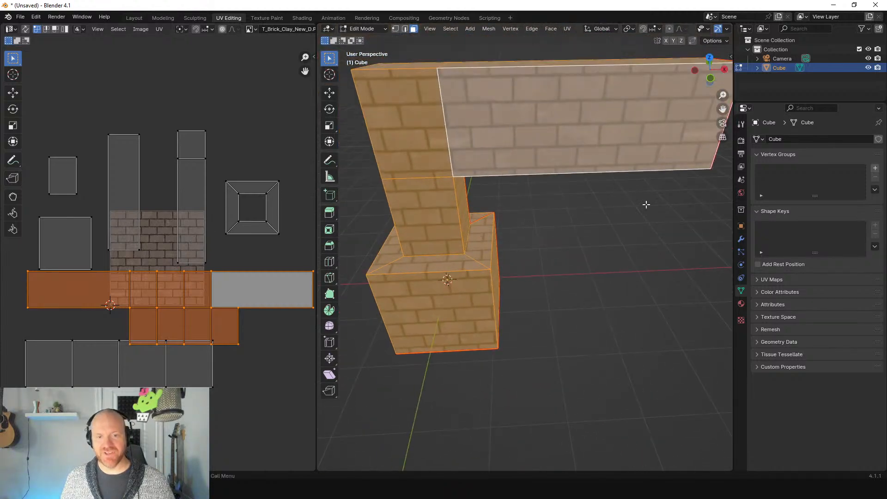
{"action": "middle_click_drag", "start_coordinate": [645, 202], "coordinate": [576, 251]}
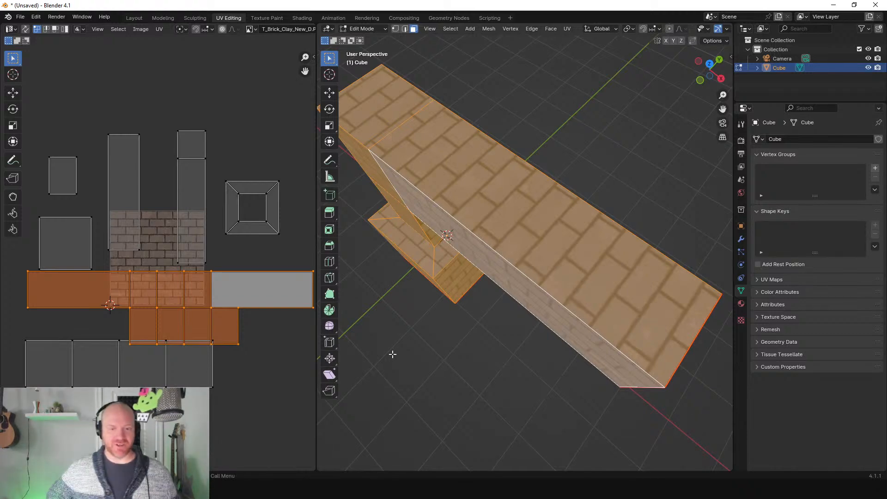
{"action": "middle_click_drag", "start_coordinate": [579, 340], "coordinate": [509, 328]}
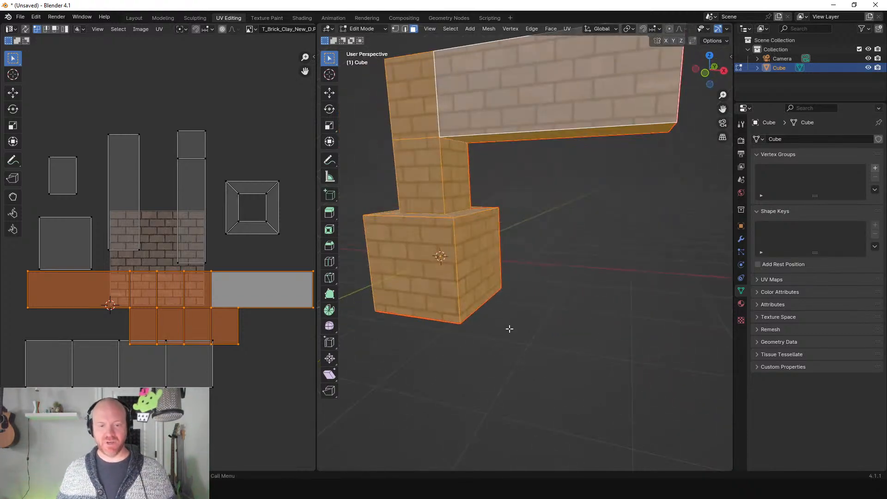
{"action": "left_click", "coordinate": [588, 295]}
{"action": "middle_click_drag", "start_coordinate": [586, 295], "coordinate": [578, 326]}
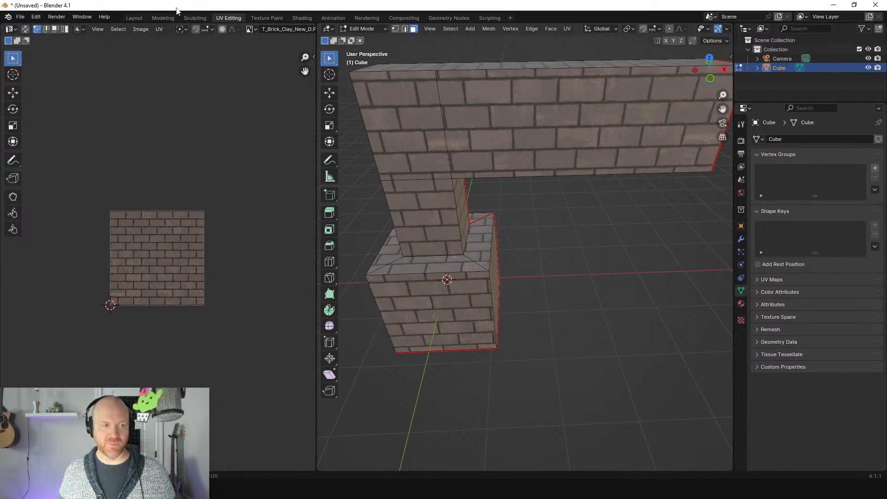
Return Blender to the Layout workspace, then minimize it without closing the file and switch to the Unreal Editor.
{"action": "left_click", "coordinate": [134, 17]}
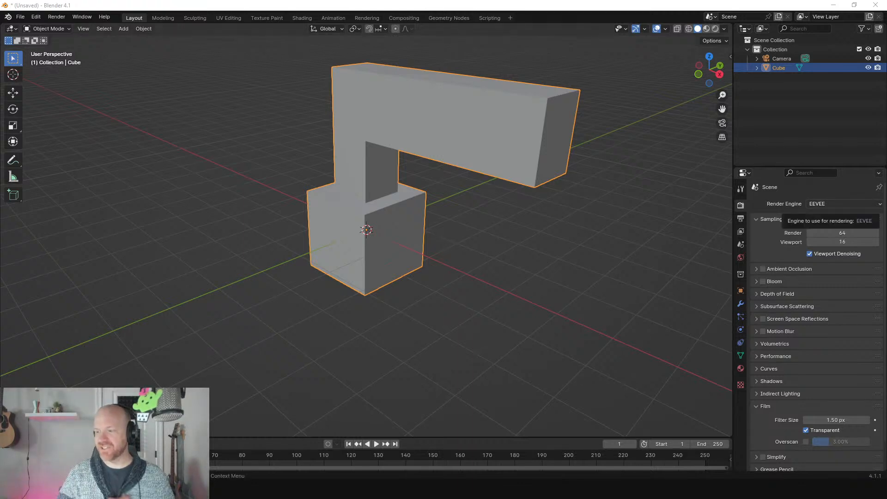
{"action": "left_click", "coordinate": [453, 489]}
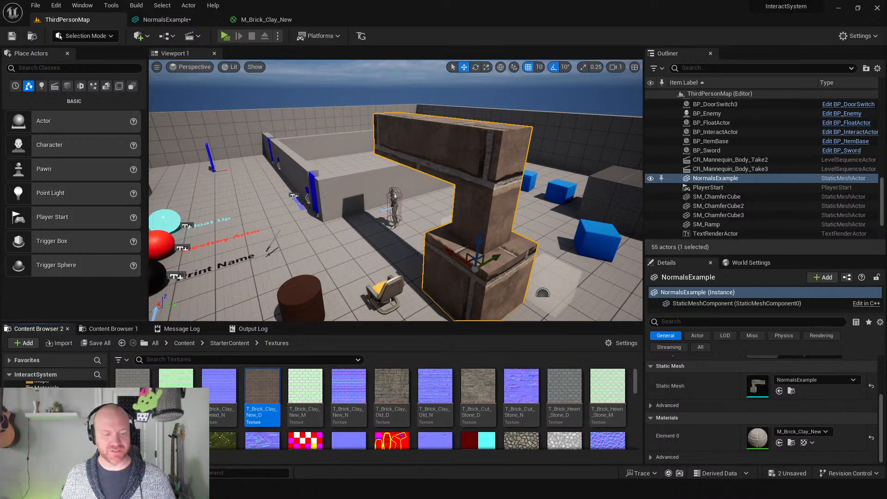
{"action": "mouse_move", "coordinate": [214, 489]}
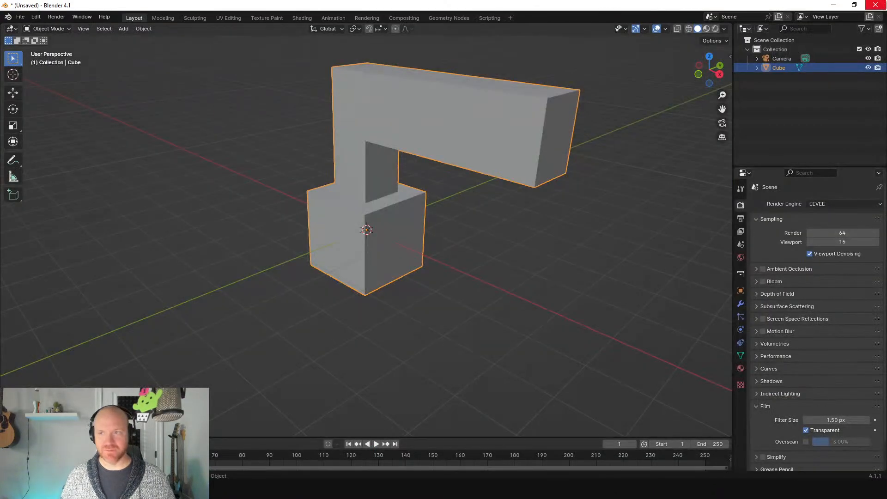
{"action": "left_click", "coordinate": [875, 5]}
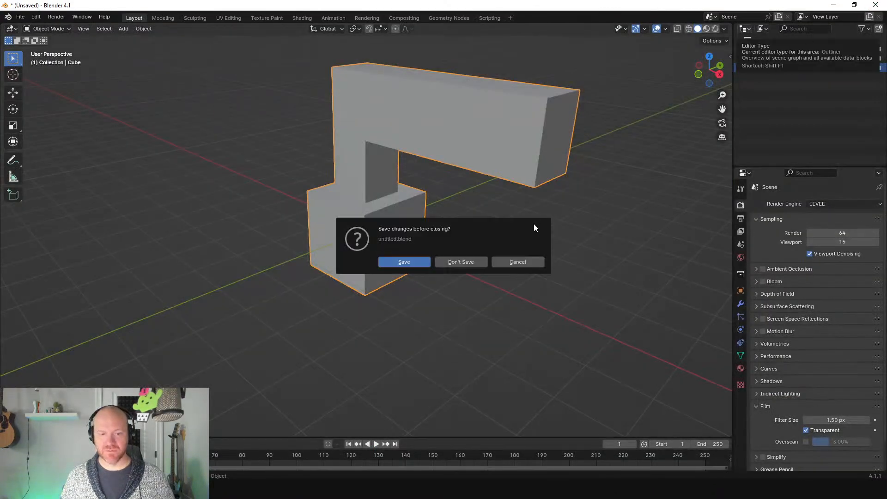
{"action": "left_click", "coordinate": [517, 259]}
{"action": "left_click", "coordinate": [833, 5]}
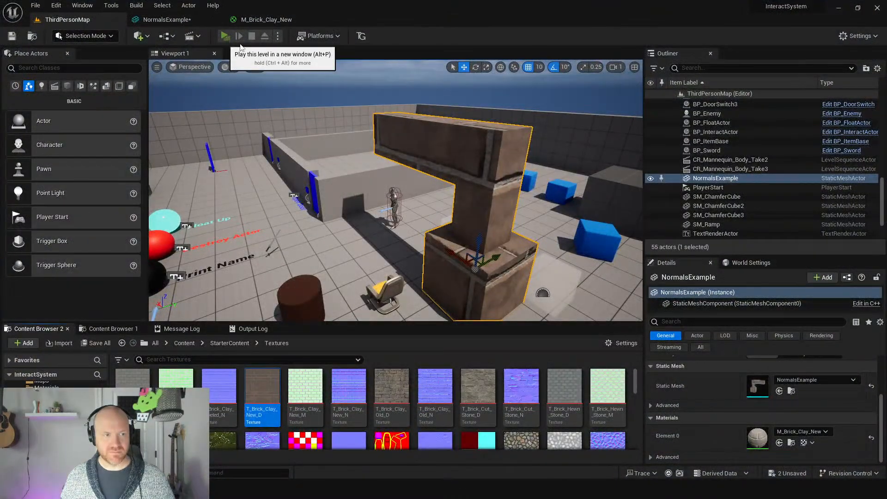
Play the level in a new window, run the character up to the brick mesh and end the preview.
{"action": "left_click", "coordinate": [225, 35]}
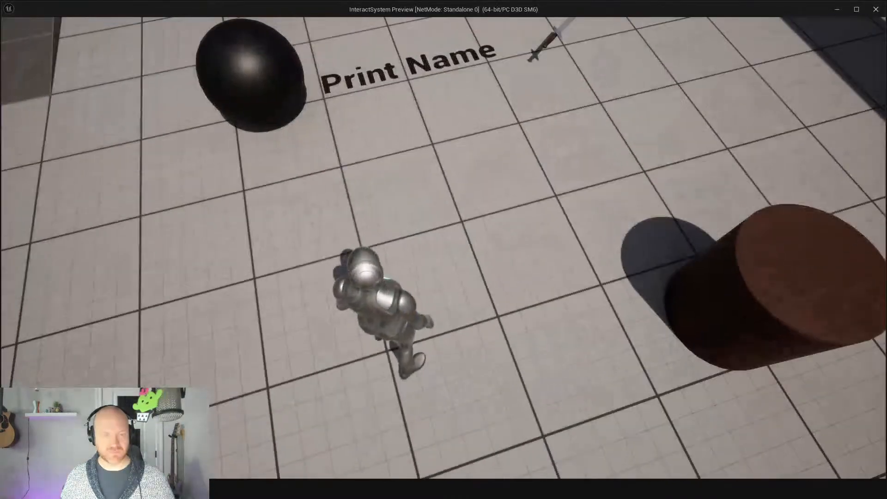
{"action": "key", "text": "w"}
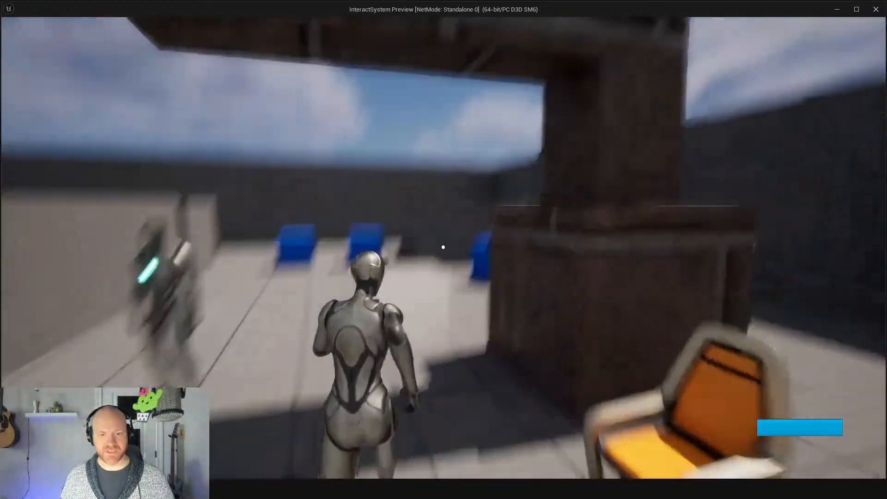
{"action": "key", "text": "Escape"}
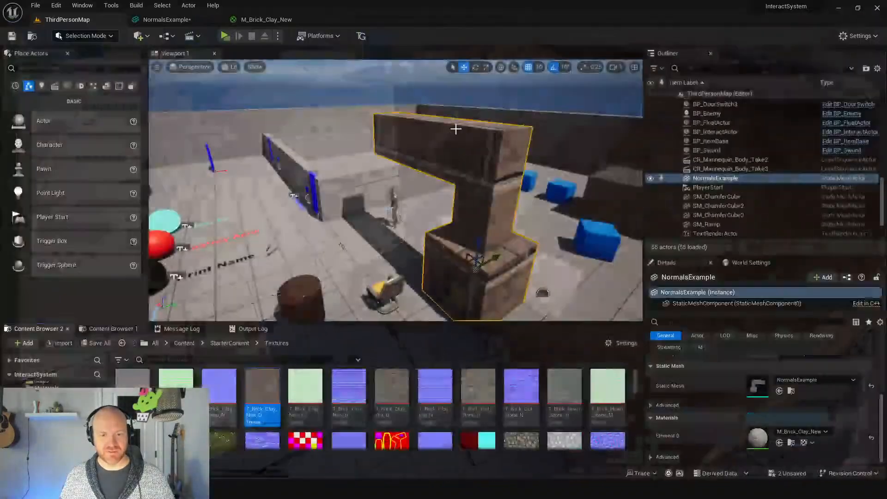
Open the NormalsExample static mesh editor and remove the mesh's existing collision.
{"action": "left_click", "coordinate": [167, 20]}
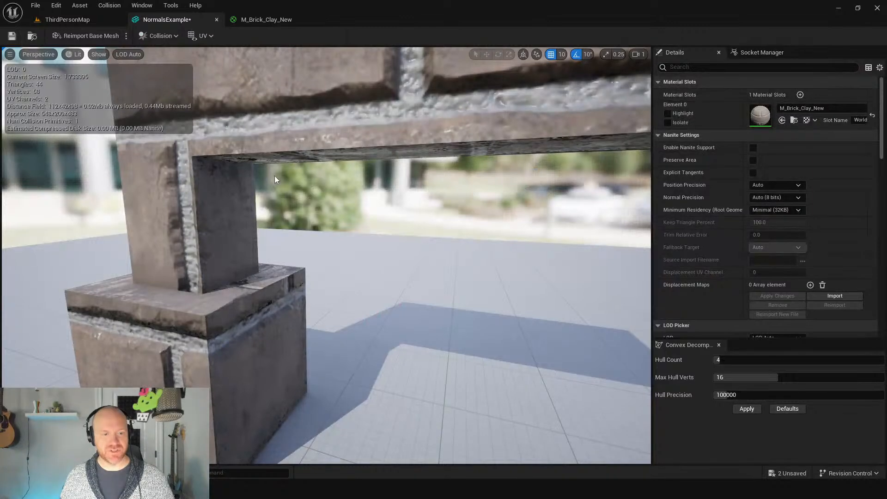
{"action": "key", "text": "s"}
{"action": "right_click_drag", "start_coordinate": [355, 247], "coordinate": [363, 272]}
{"action": "key", "text": "s"}
{"action": "key", "text": "e"}
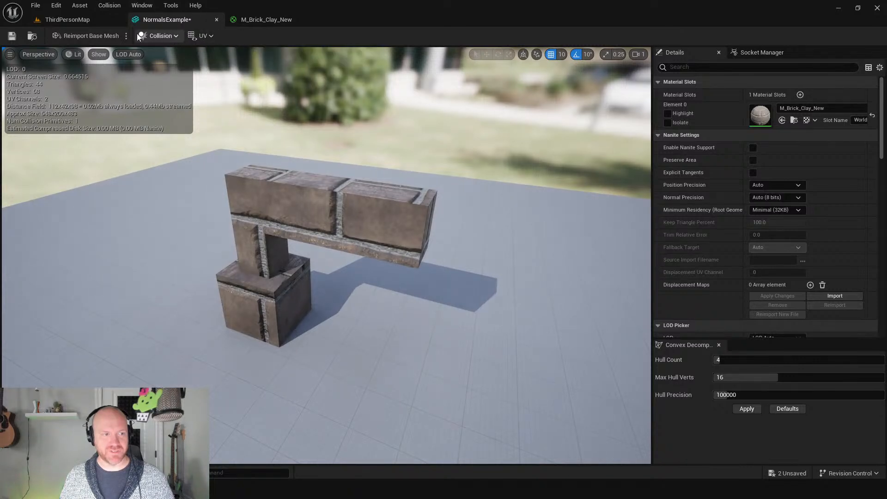
{"action": "left_click", "coordinate": [166, 37]}
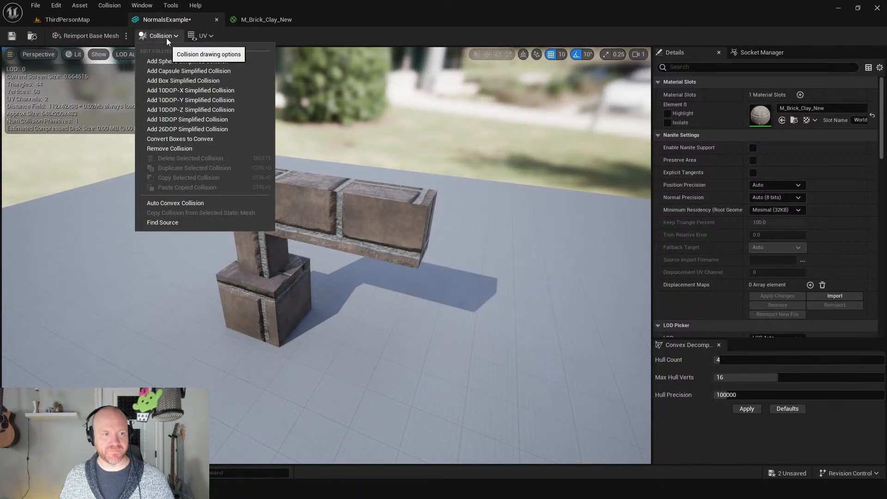
{"action": "left_click", "coordinate": [170, 149]}
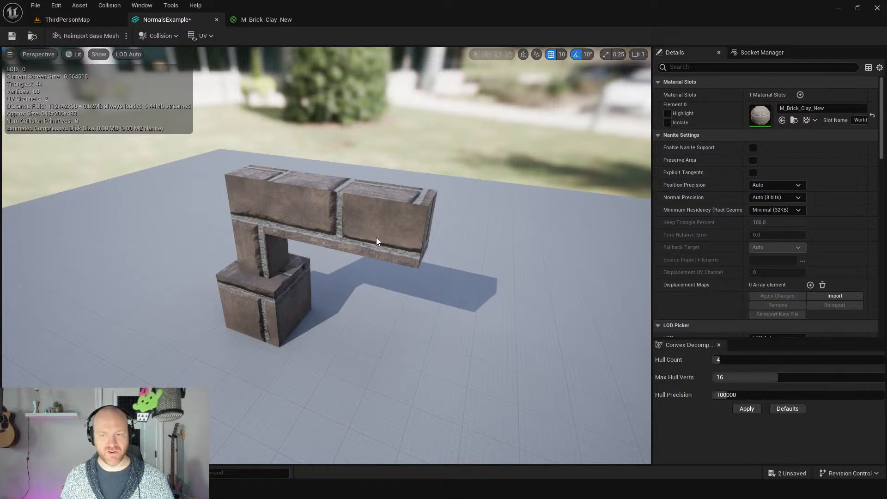
Set the NormalsExample mesh's Collision Complexity to Use Complex Collision As Simple.
{"action": "left_click_drag", "start_coordinate": [403, 224], "coordinate": [348, 216]}
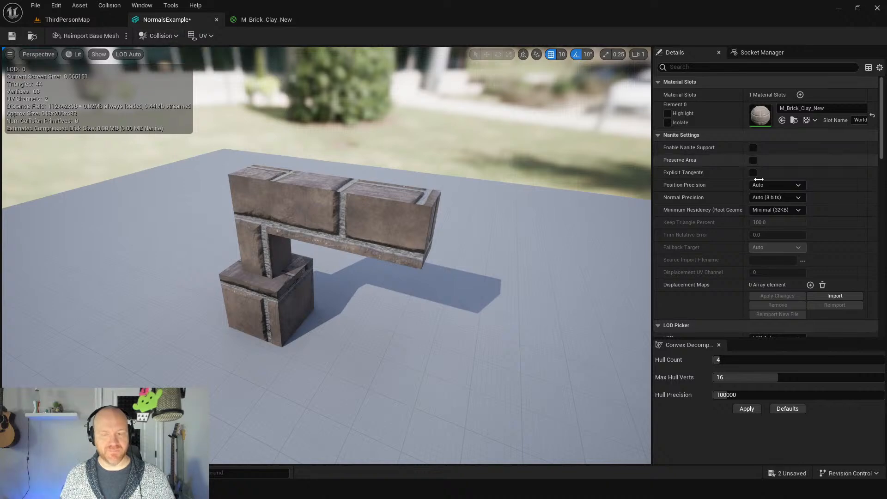
{"action": "scroll", "coordinate": [829, 213], "scroll_direction": "down", "scroll_amount": 5}
{"action": "scroll", "coordinate": [829, 221], "scroll_direction": "down", "scroll_amount": 10}
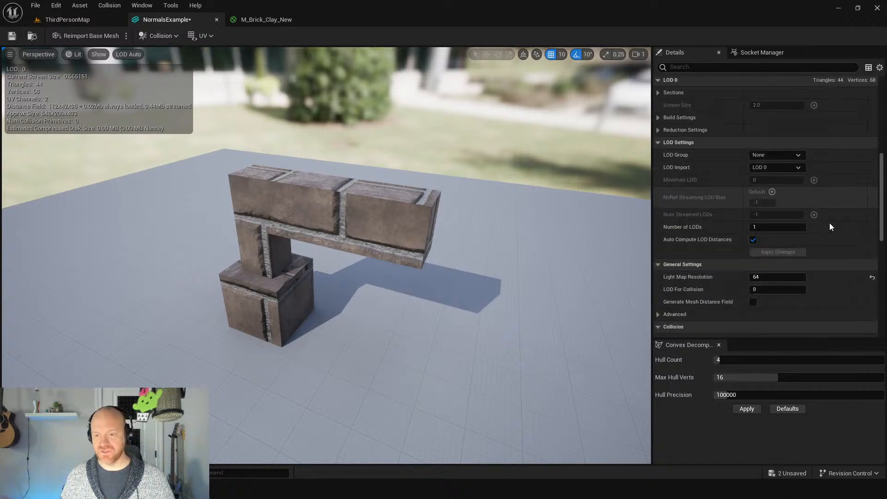
{"action": "scroll", "coordinate": [829, 222], "scroll_direction": "down", "scroll_amount": 3}
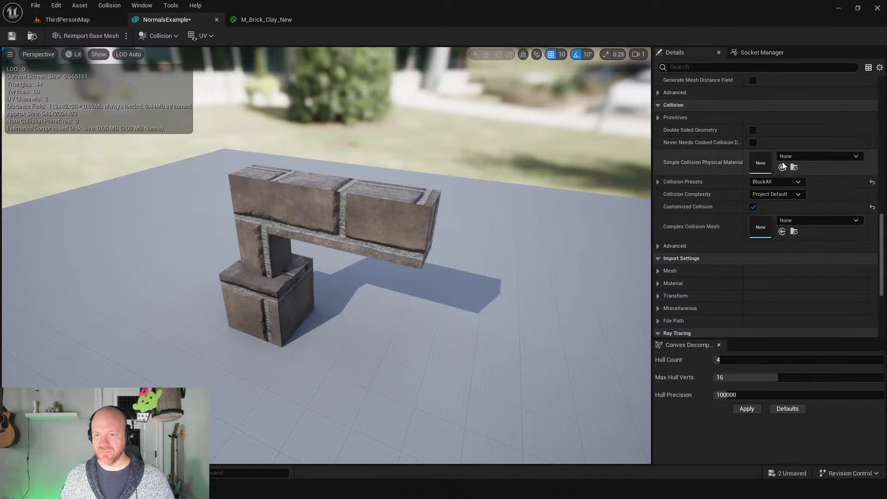
{"action": "left_click", "coordinate": [797, 196]}
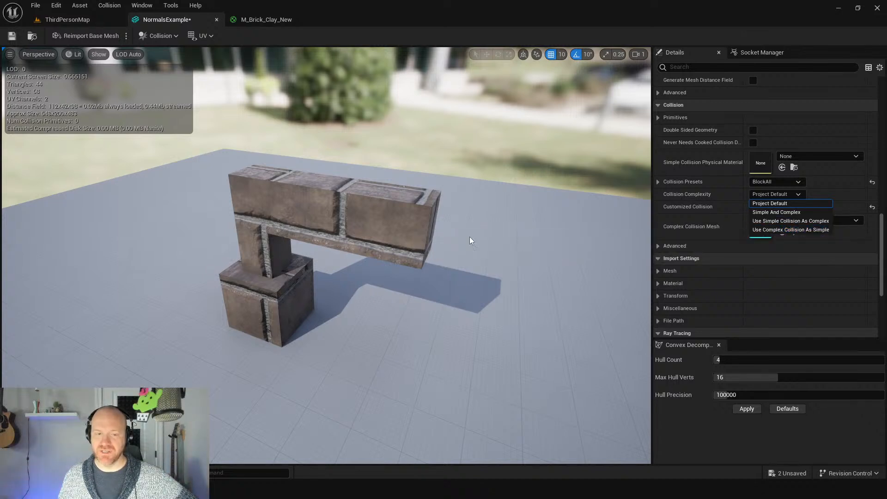
{"action": "left_click", "coordinate": [779, 230]}
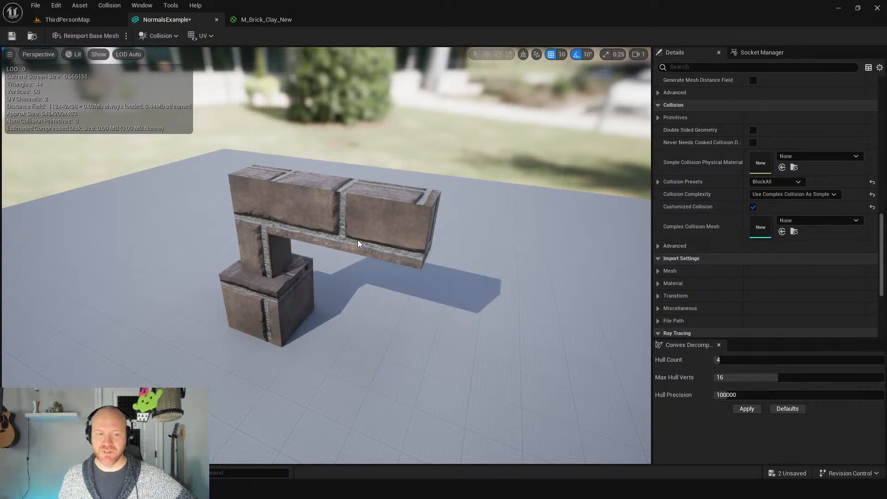
Display Complex Collision in the mesh preview and inspect its wireframe around the model.
{"action": "left_click", "coordinate": [148, 37]}
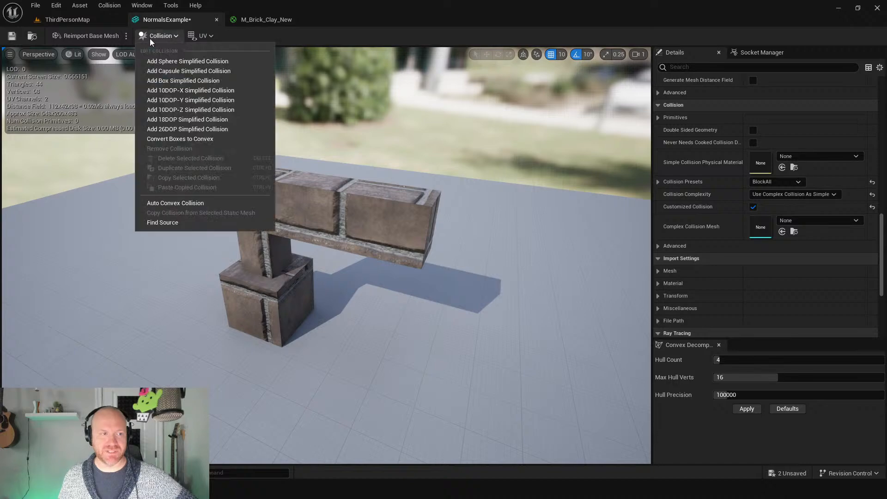
{"action": "left_click", "coordinate": [149, 41]}
{"action": "left_click", "coordinate": [98, 54]}
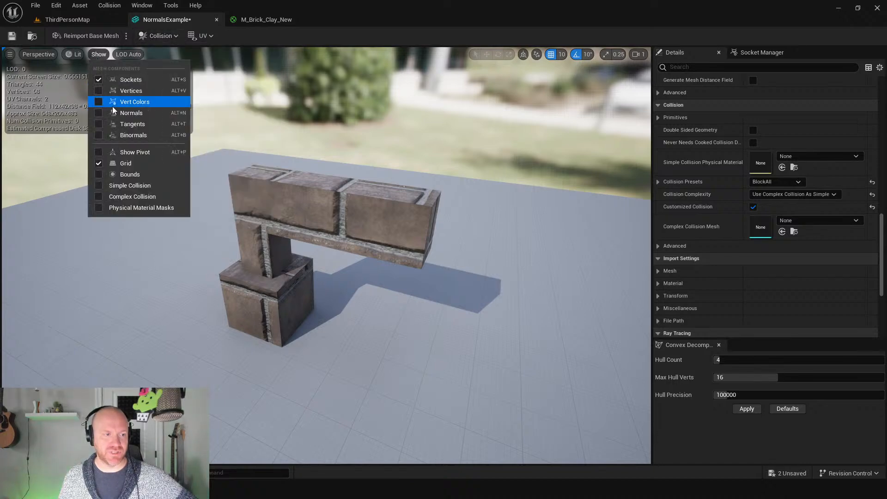
{"action": "left_click", "coordinate": [101, 196]}
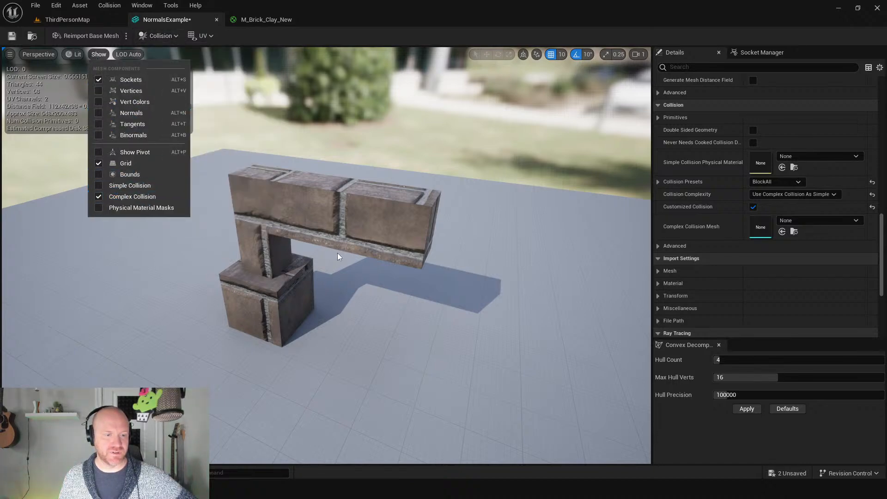
{"action": "right_click_drag", "start_coordinate": [324, 259], "coordinate": [74, 261]}
{"action": "right_click_drag", "start_coordinate": [281, 244], "coordinate": [281, 268]}
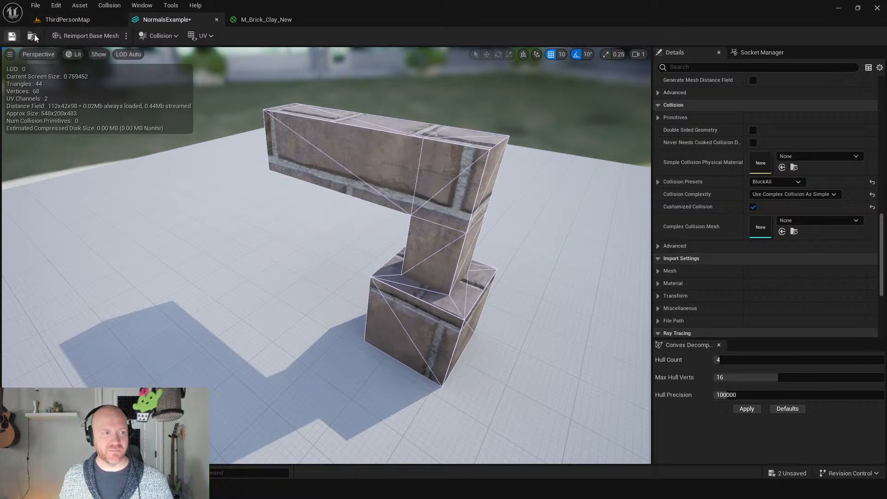
Return to ThirdPersonMap, play the level and run the character against several sides of the brick mesh's base to test collision.
{"action": "left_click", "coordinate": [67, 20]}
{"action": "left_click", "coordinate": [229, 36]}
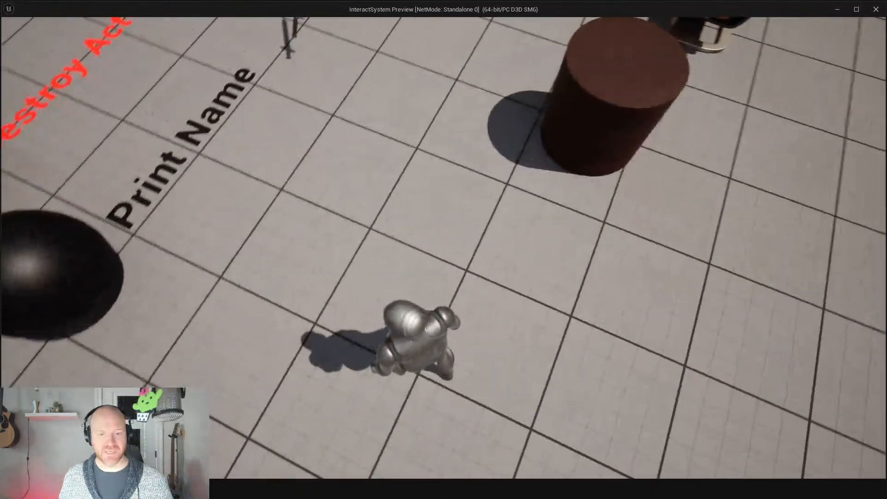
{"action": "key", "text": "w"}
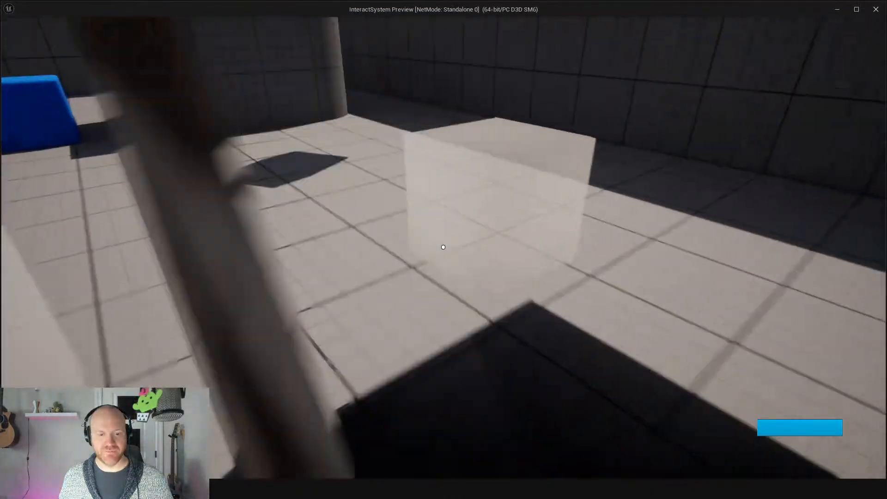
{"action": "key", "text": "w"}
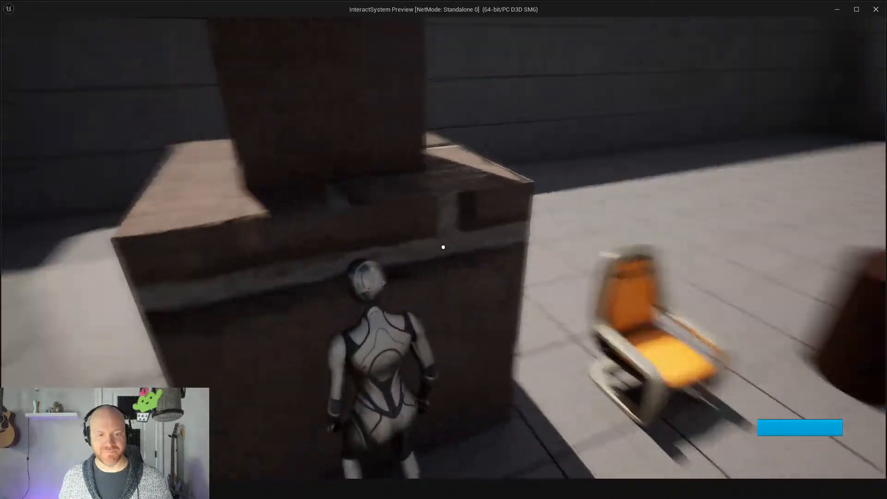
{"action": "key", "text": "w"}
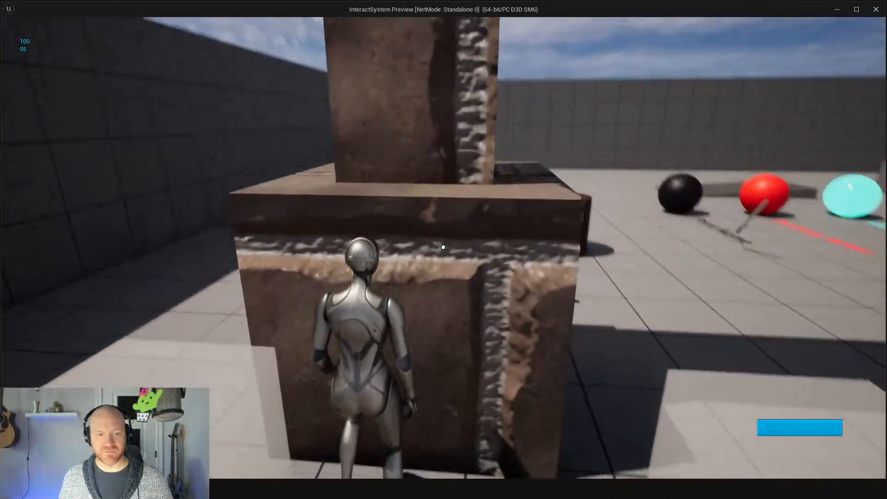
{"action": "key", "text": "w"}
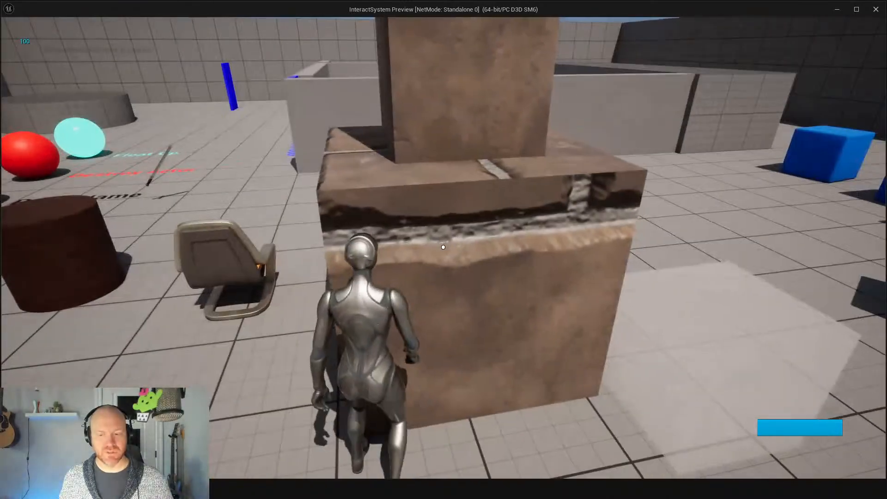
{"action": "key", "text": "w"}
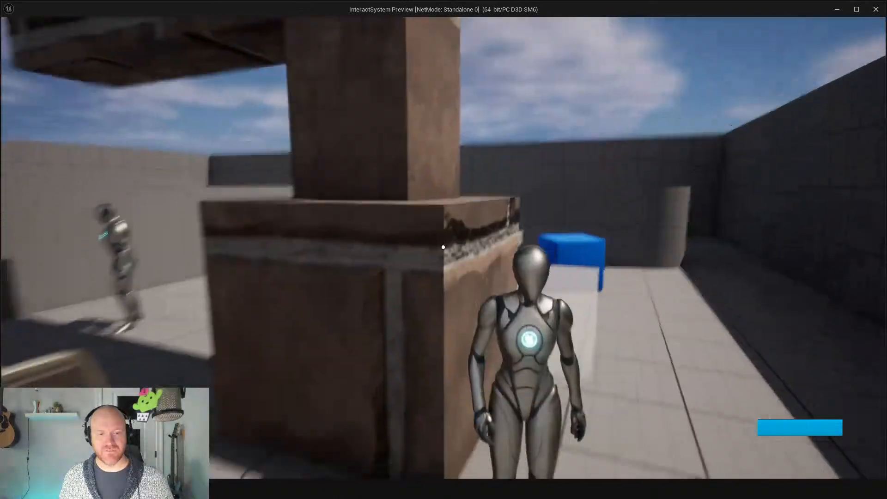
Jump the character onto the brick mesh's base and up toward the overhanging beam to test their collision.
{"action": "key", "text": "w"}
{"action": "key", "text": "space"}
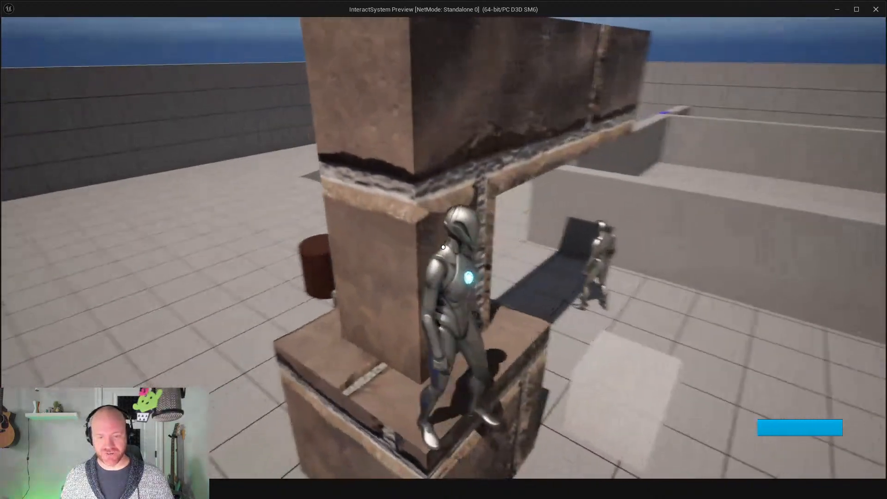
{"action": "key", "text": "w"}
{"action": "key", "text": "space"}
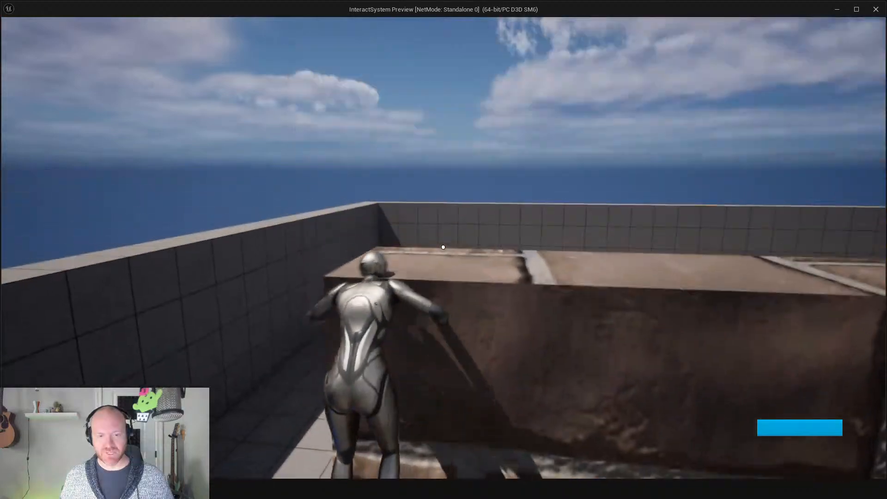
Run the character across the level around the black, red and cyan spheres and end the preview.
{"action": "key", "text": "w"}
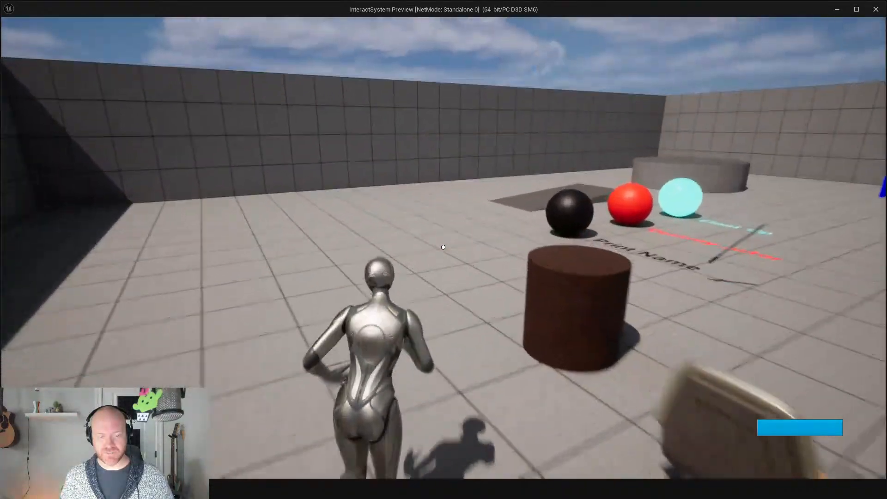
{"action": "key", "text": "w"}
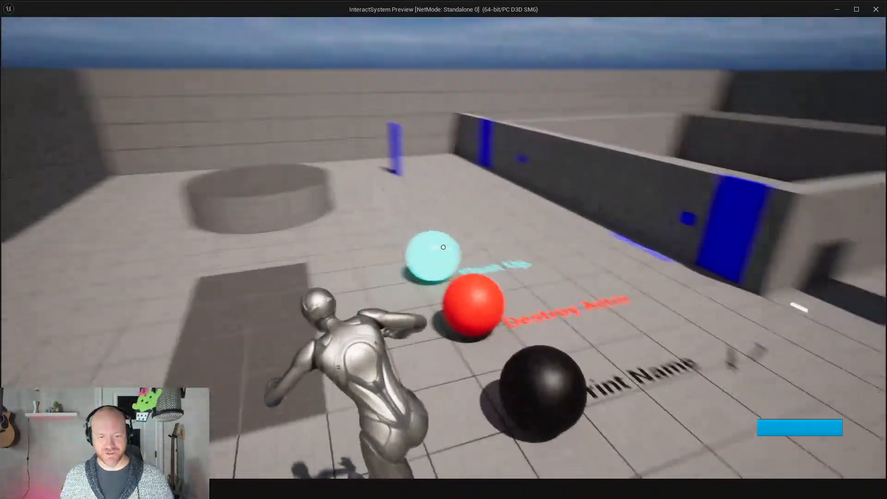
{"action": "key", "text": "w"}
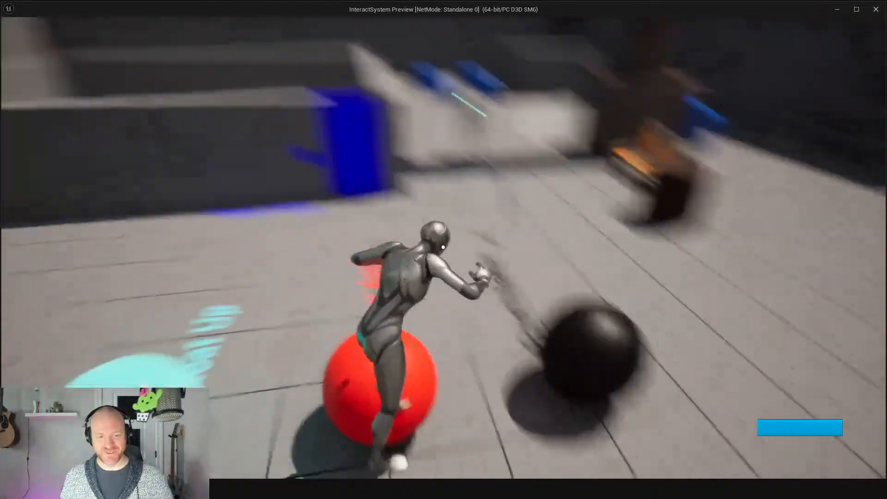
{"action": "key", "text": "w"}
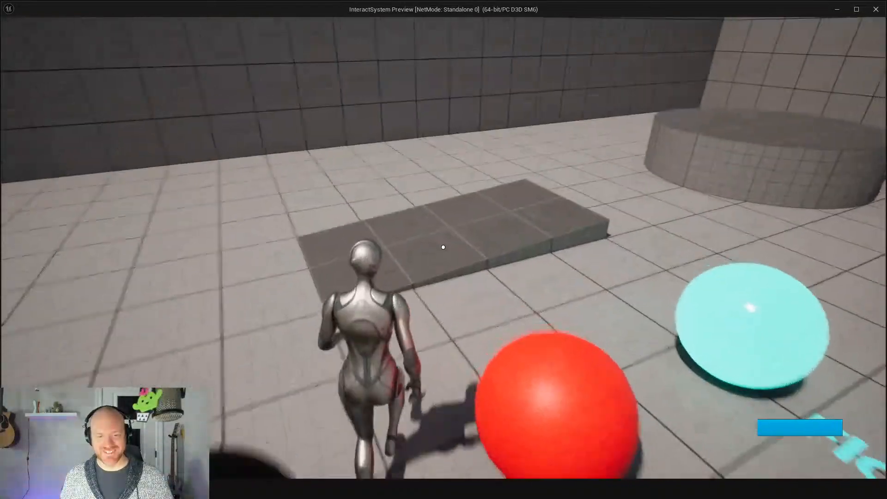
{"action": "key", "text": "Escape"}
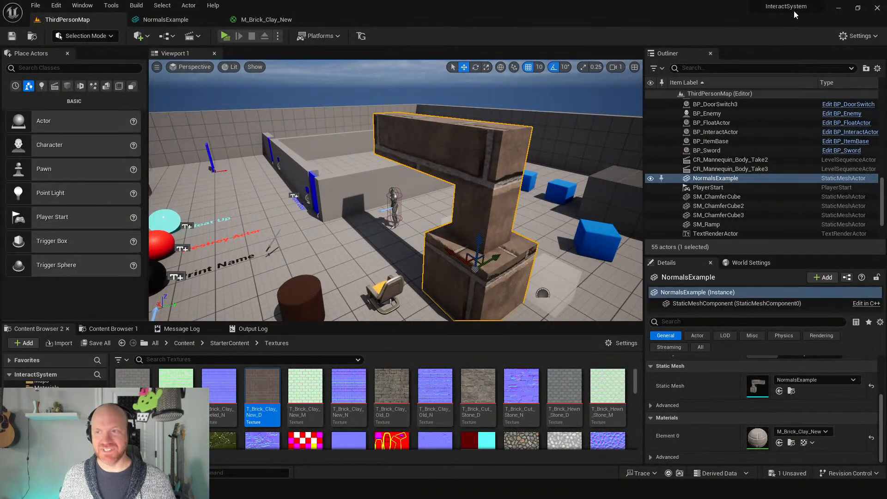
Exit the Unreal project, saving the modified NormalsExample actor, and close the AlienDefense_PROTO folder window.
{"action": "left_click", "coordinate": [877, 8]}
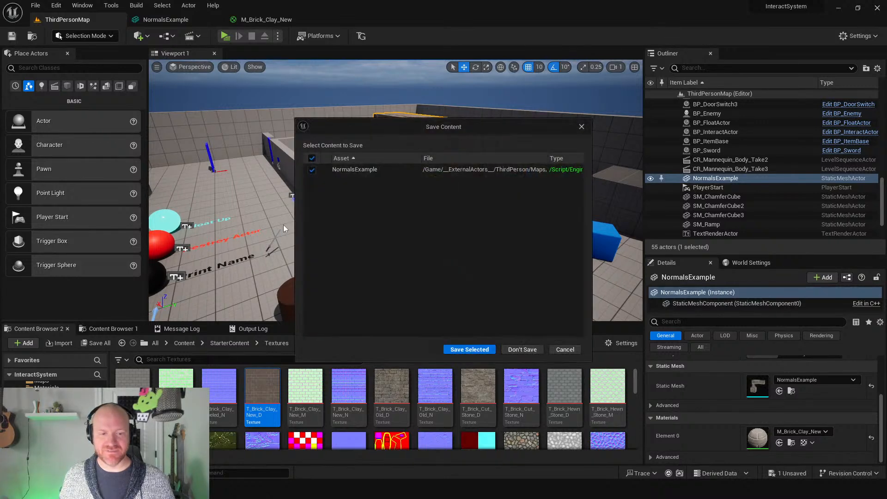
{"action": "left_click", "coordinate": [465, 350]}
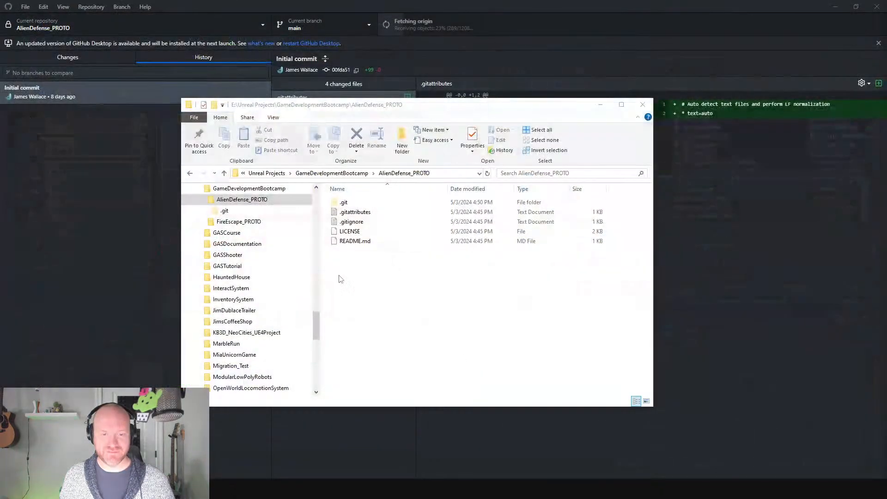
{"action": "left_click", "coordinate": [642, 104]}
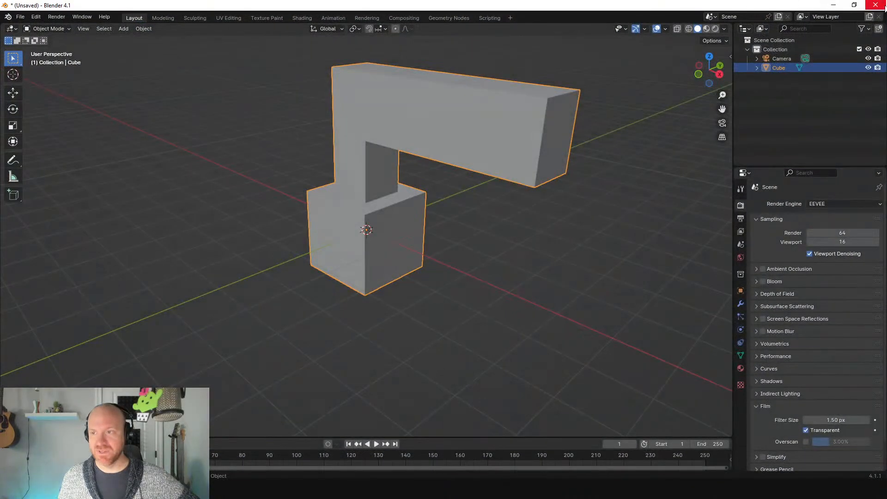
Close Blender without saving the changes and open the FireEscape_PROTO project from the Epic Games Launcher library.
{"action": "left_click", "coordinate": [875, 4]}
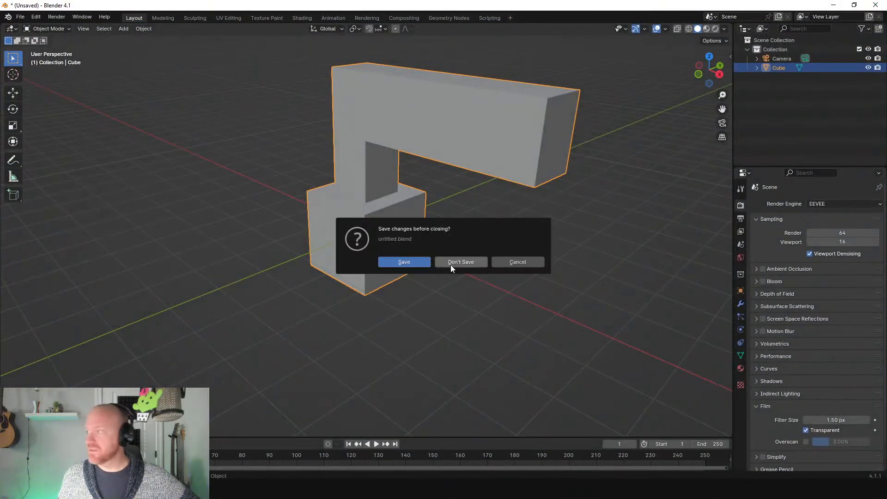
{"action": "left_click", "coordinate": [449, 263]}
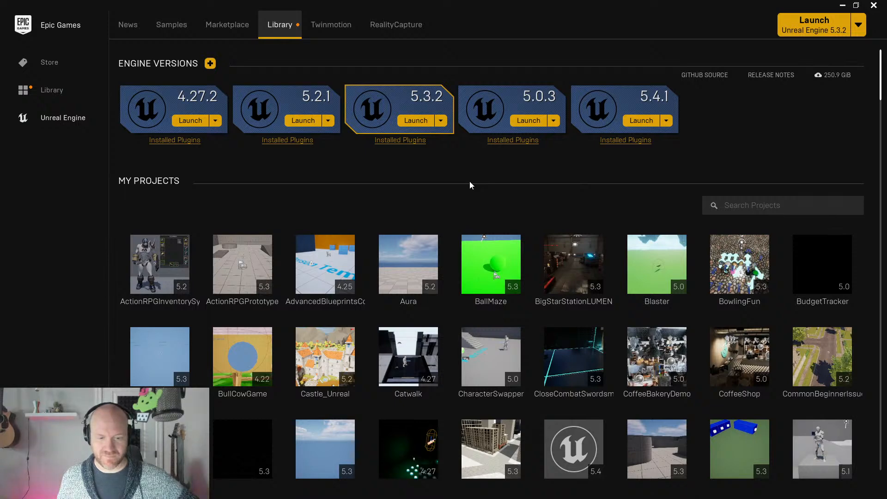
{"action": "scroll", "coordinate": [470, 184], "scroll_direction": "down", "scroll_amount": 3}
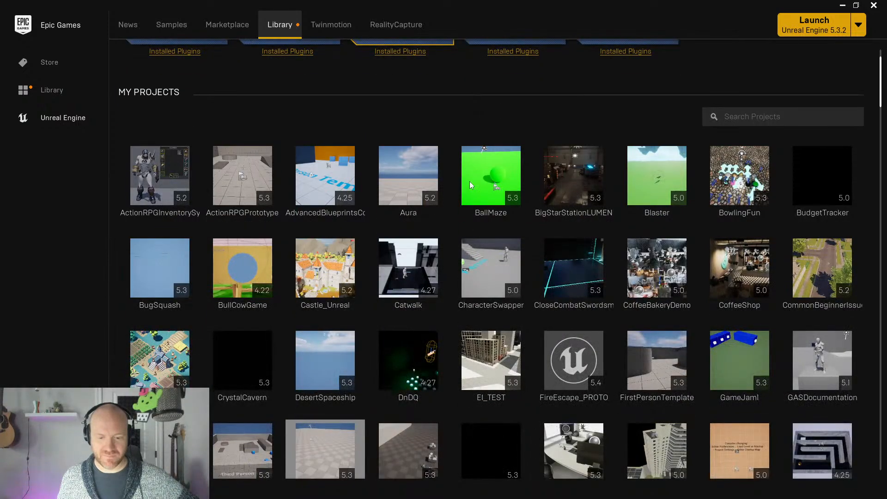
{"action": "double_click", "coordinate": [589, 371]}
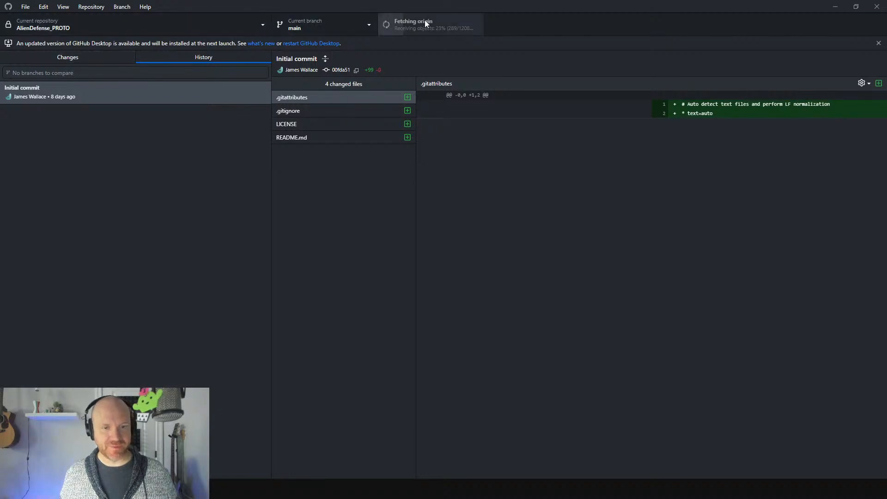
In GitHub Desktop, switch the current repository to FireEscape_PROTO, and return to the Unreal Editor.
{"action": "left_click", "coordinate": [220, 26]}
{"action": "left_click", "coordinate": [90, 88]}
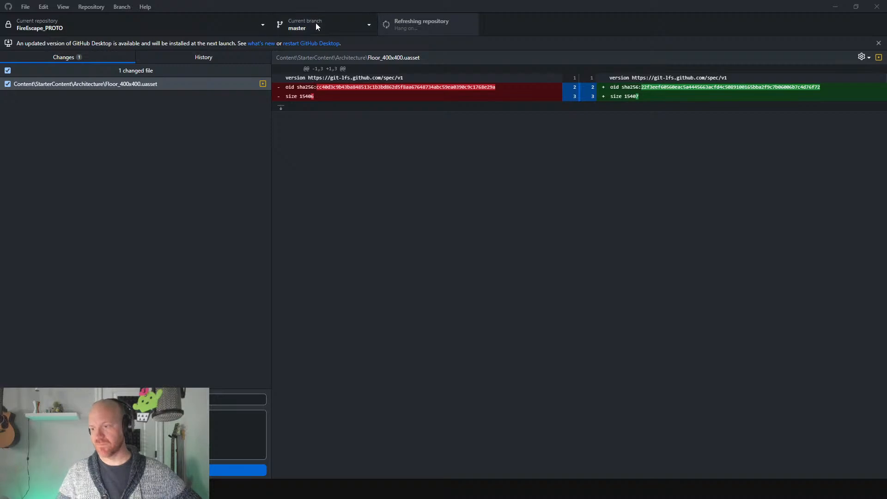
{"action": "key", "text": "alt+Tab"}
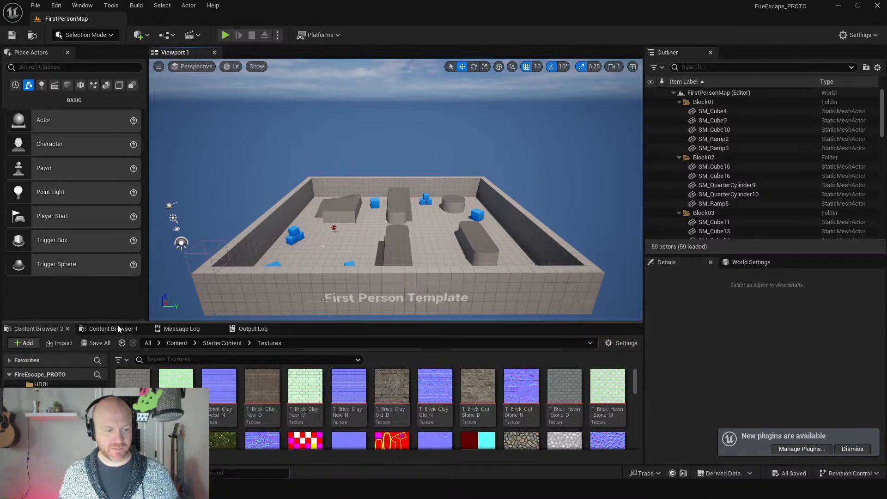
Close Content Browser 1 and check the FireEscape_PROTO repository in GitHub Desktop before returning to the Unreal Editor.
{"action": "left_click", "coordinate": [142, 329]}
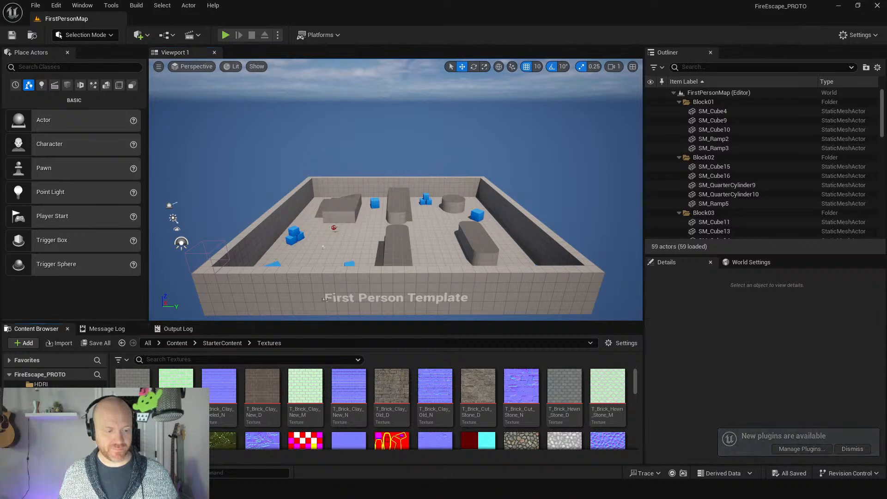
{"action": "key", "text": "alt+Tab"}
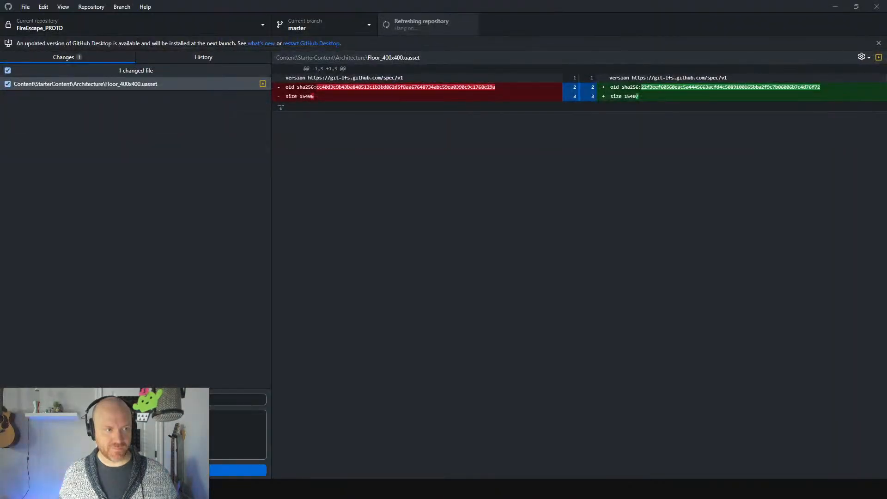
{"action": "key", "text": "alt+Tab"}
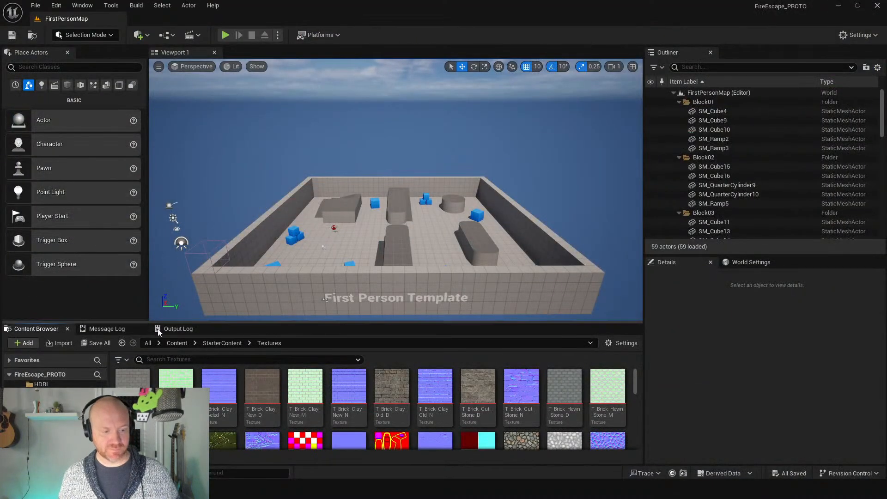
Open the Level1 map from the project's Content/Levels folder.
{"action": "left_click", "coordinate": [177, 343]}
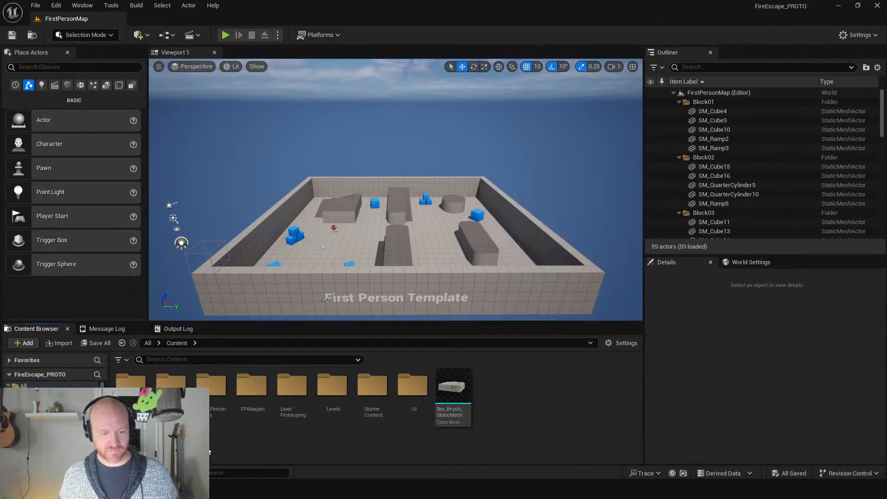
{"action": "left_click", "coordinate": [332, 390]}
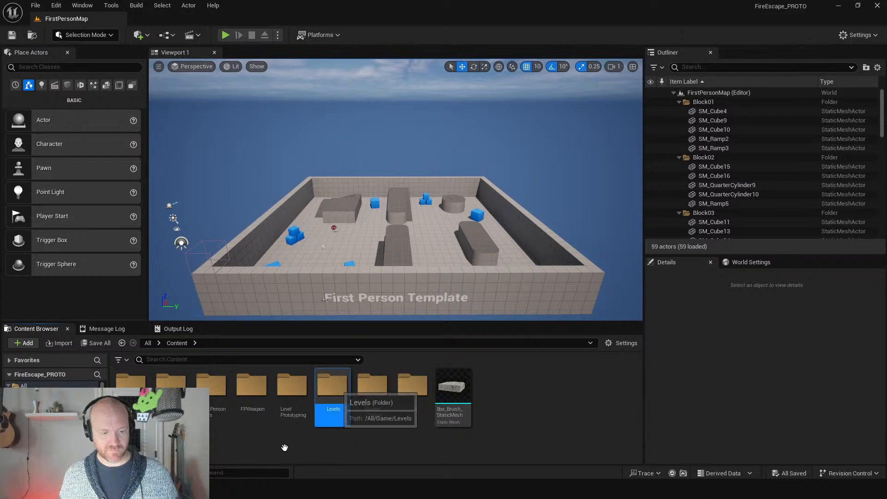
{"action": "key", "text": "Return"}
{"action": "double_click", "coordinate": [131, 384]}
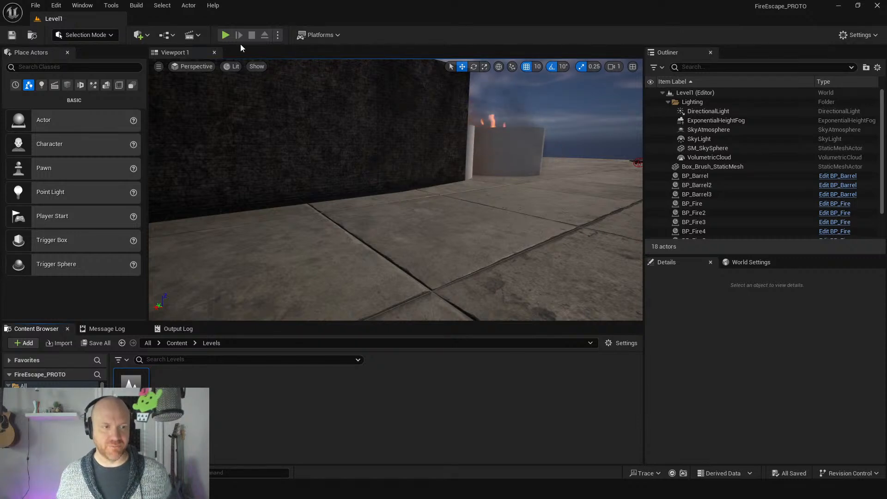
Start playing Level1 in the editor and walk the character into the floating gun to pick it up.
{"action": "left_click", "coordinate": [225, 36]}
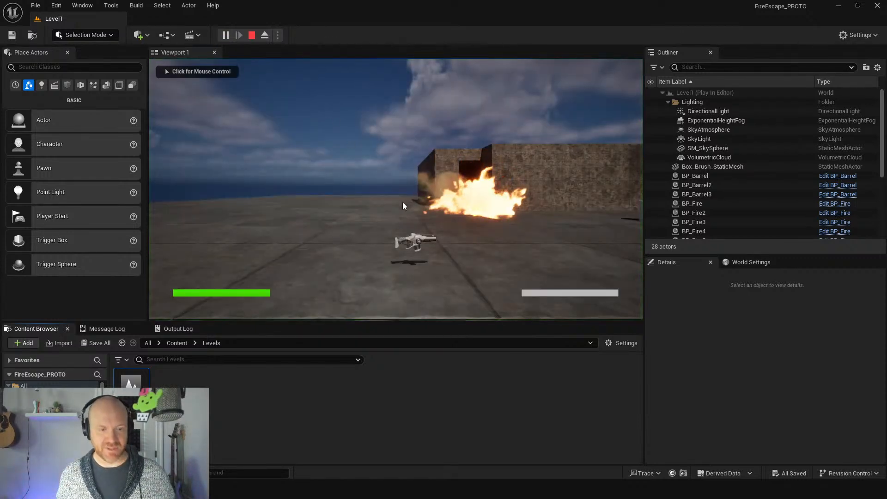
{"action": "key", "text": "w"}
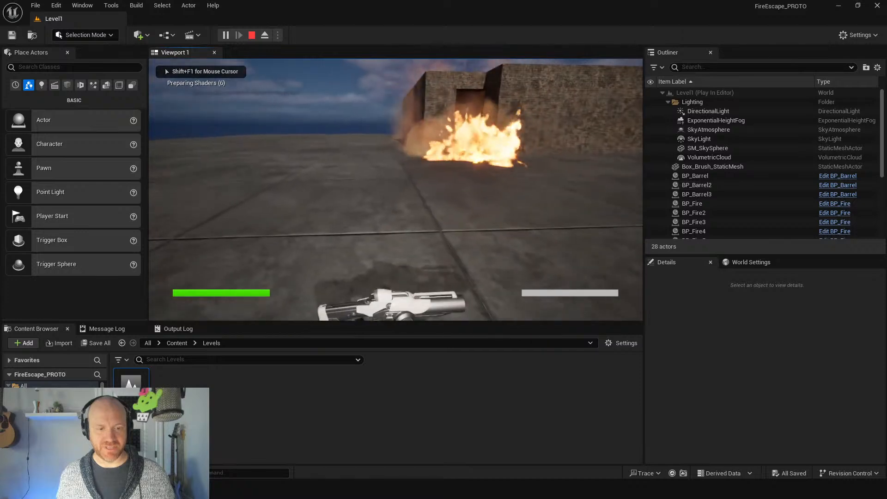
{"action": "key", "text": "s"}
{"action": "key", "text": "a"}
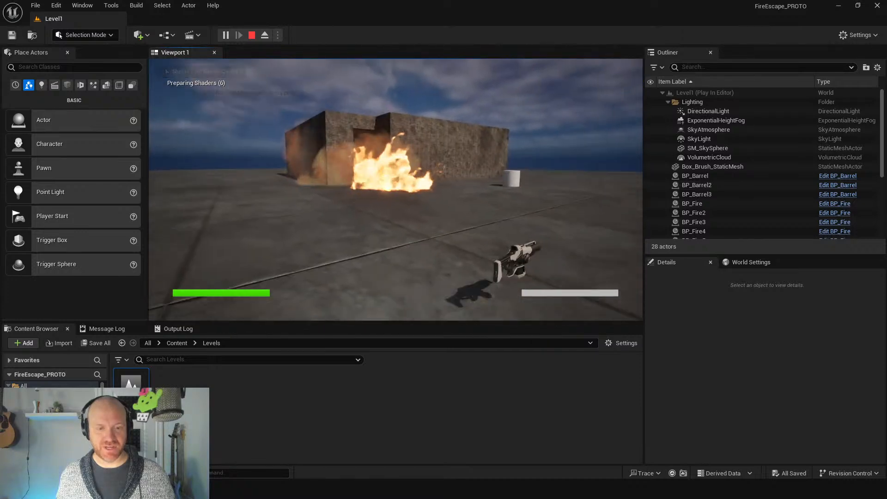
{"action": "key", "text": "w"}
{"action": "key", "text": "s"}
{"action": "key", "text": "w"}
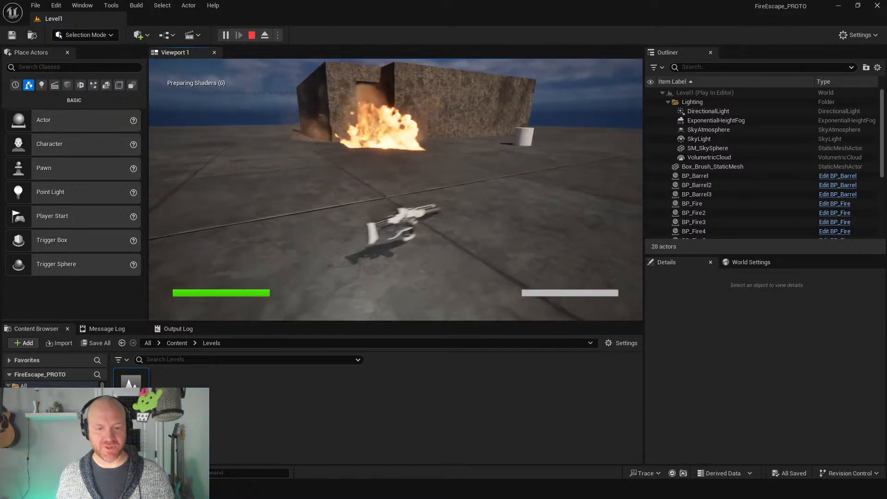
{"action": "key", "text": "a"}
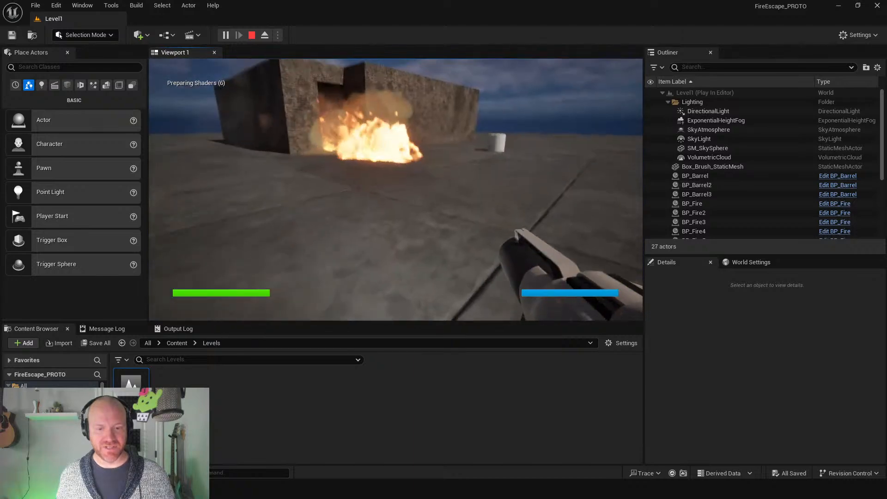
Test the gun by shooting water projectiles at the fire outside the brick building.
{"action": "left_click", "coordinate": [395, 189]}
{"action": "left_click", "coordinate": [396, 189]}
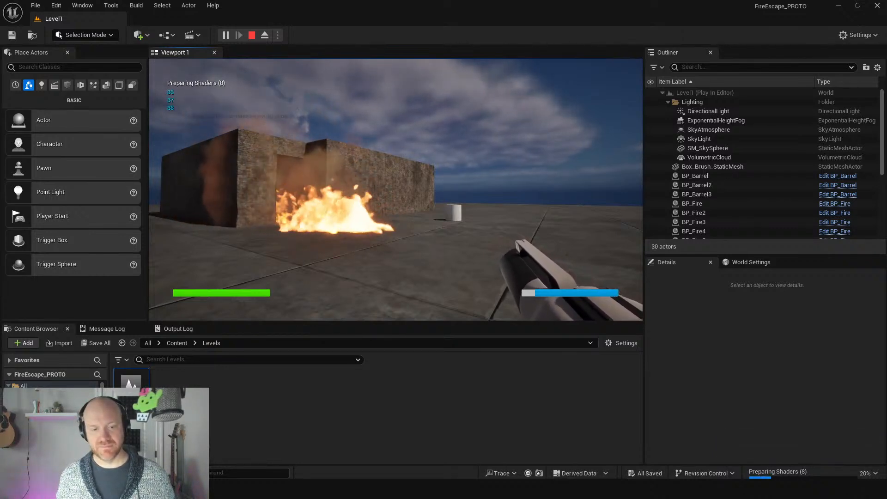
{"action": "key", "text": "w"}
{"action": "left_click", "coordinate": [395, 189]}
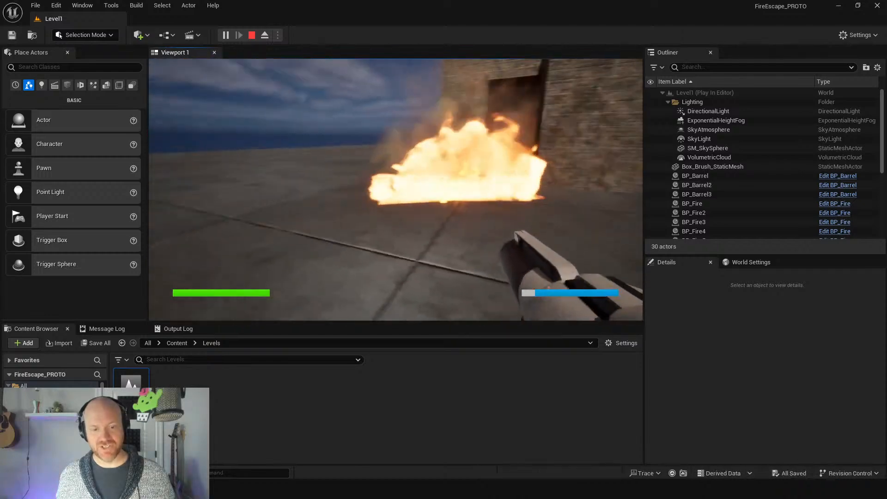
{"action": "key", "text": "s"}
{"action": "left_click", "coordinate": [395, 190]}
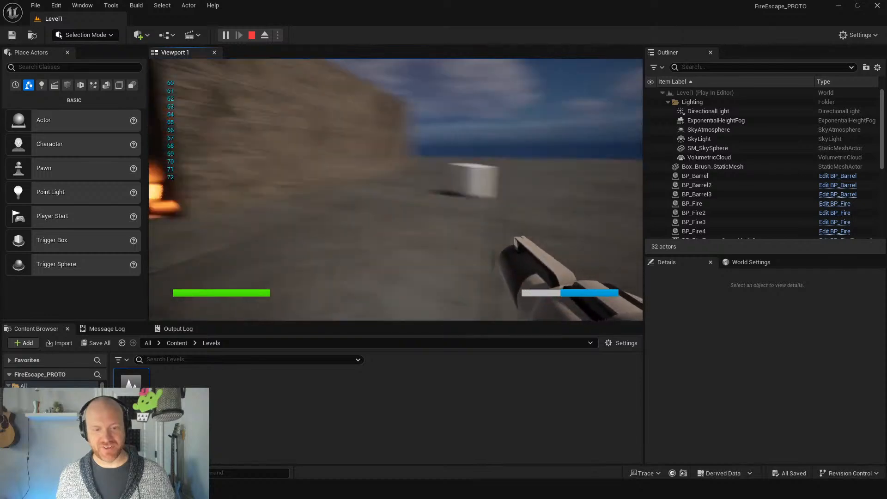
Walk into the white barrel outside the building to refill the water supply.
{"action": "key", "text": "w"}
{"action": "key", "text": "w"}
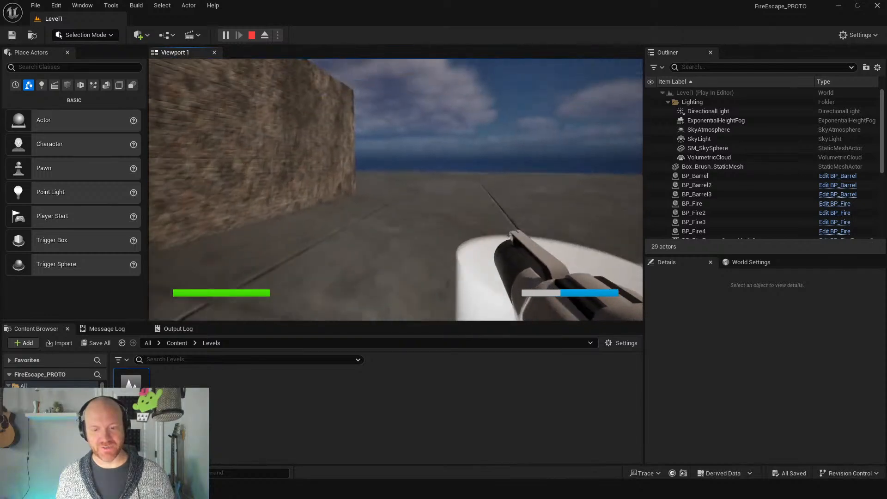
{"action": "key", "text": "w"}
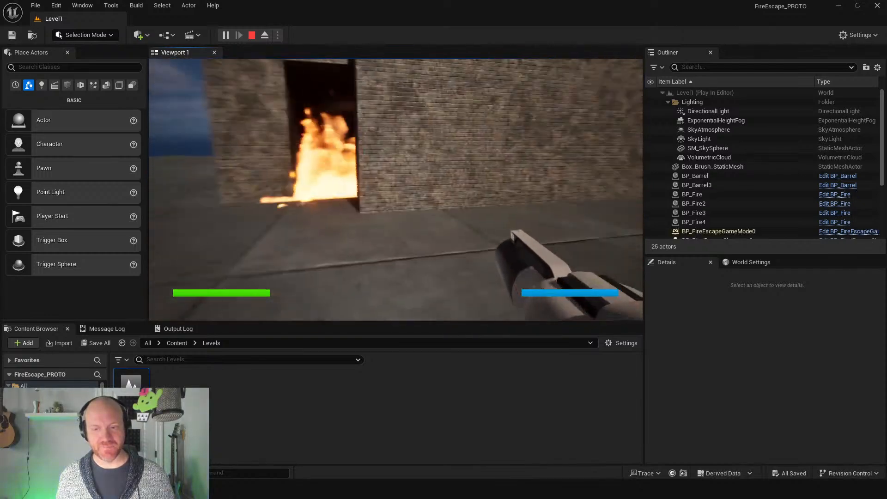
Extinguish the fires in the doorway and inside the building, collecting the barrel there for more water.
{"action": "left_click", "coordinate": [395, 189]}
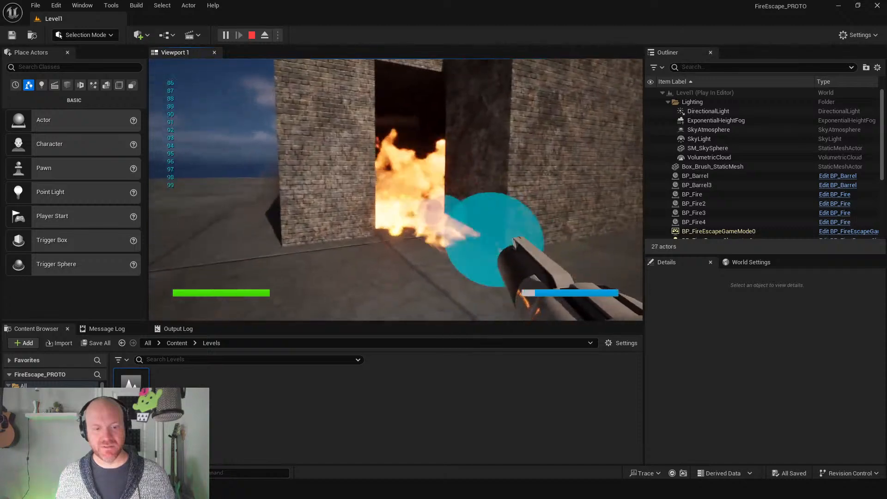
{"action": "key", "text": "w"}
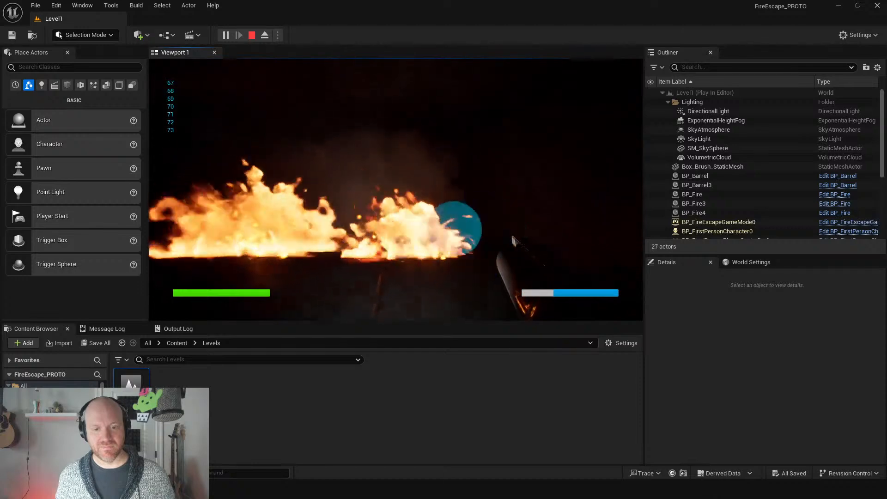
{"action": "key", "text": "w"}
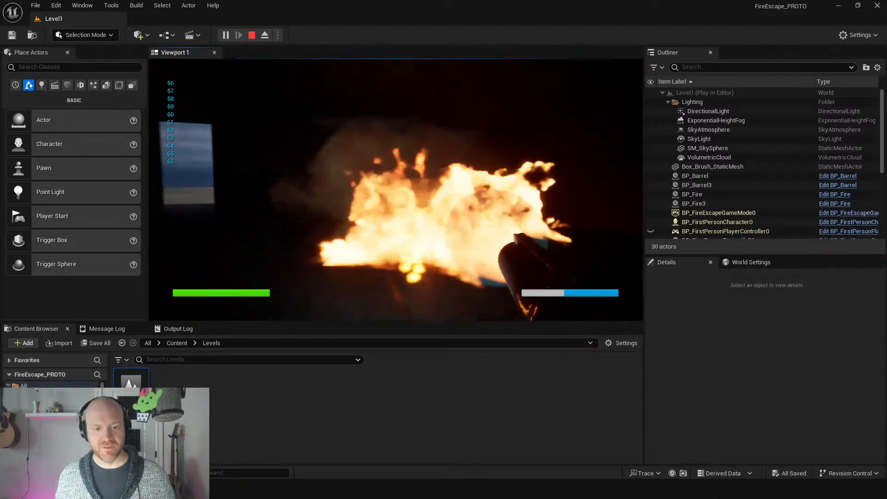
{"action": "key", "text": "w"}
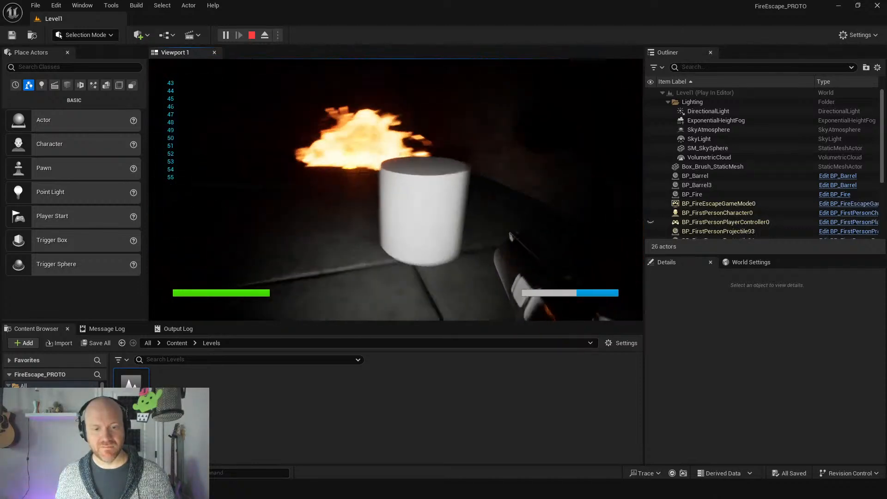
{"action": "left_click", "coordinate": [395, 189]}
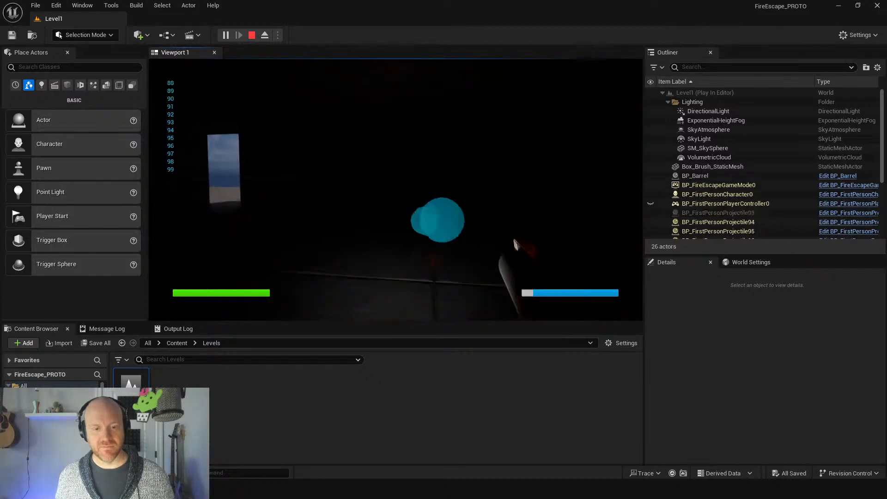
Walk out to the remaining barrel, explore the cleared building once more, and stop the play session.
{"action": "key", "text": "w"}
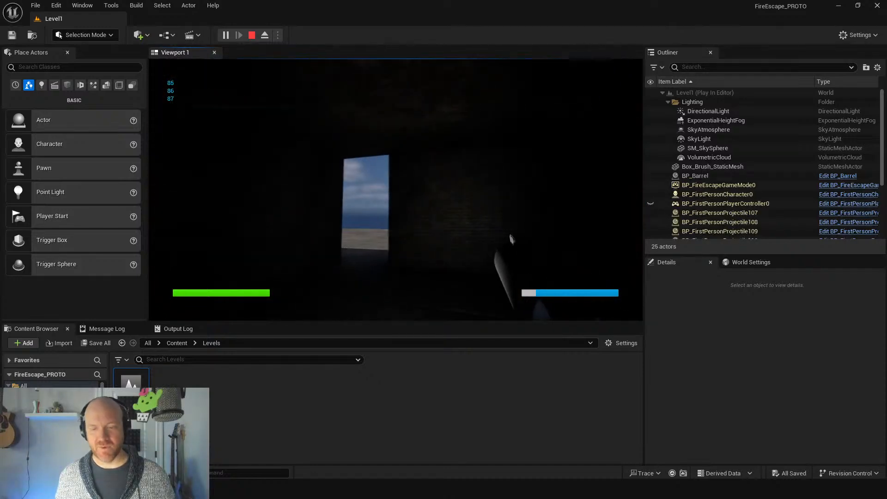
{"action": "key", "text": "w"}
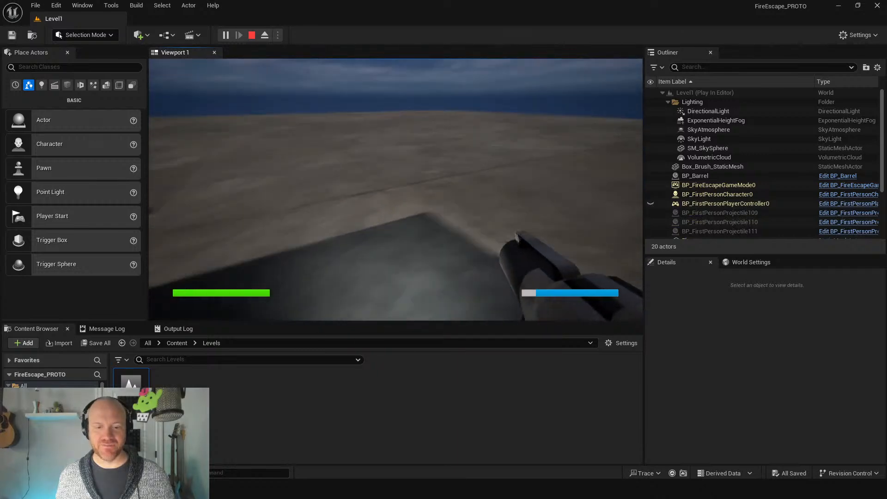
{"action": "key", "text": "w"}
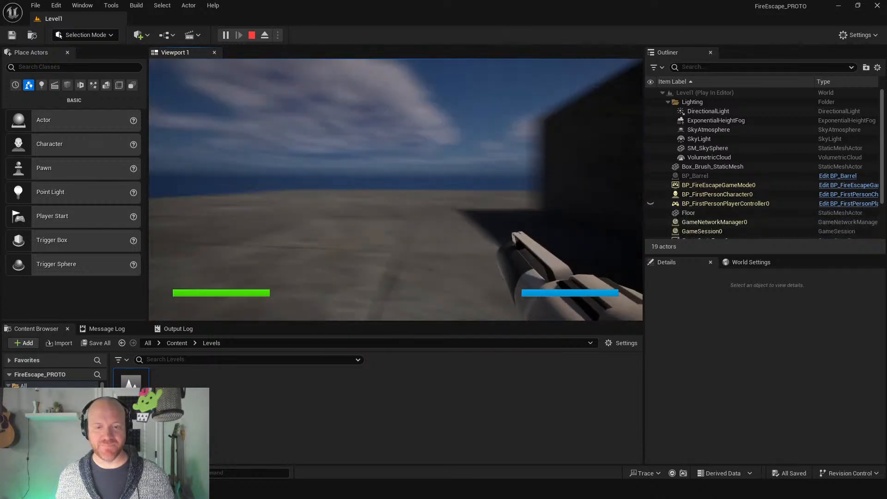
{"action": "key", "text": "w"}
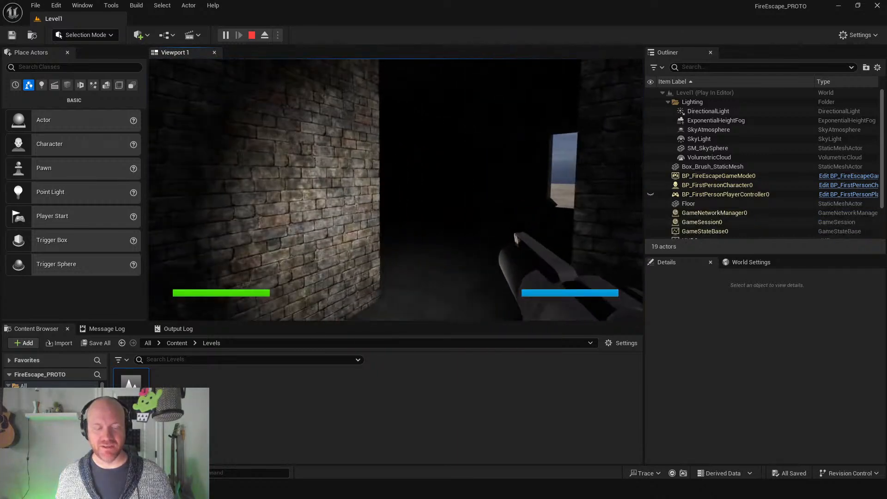
{"action": "key", "text": "w"}
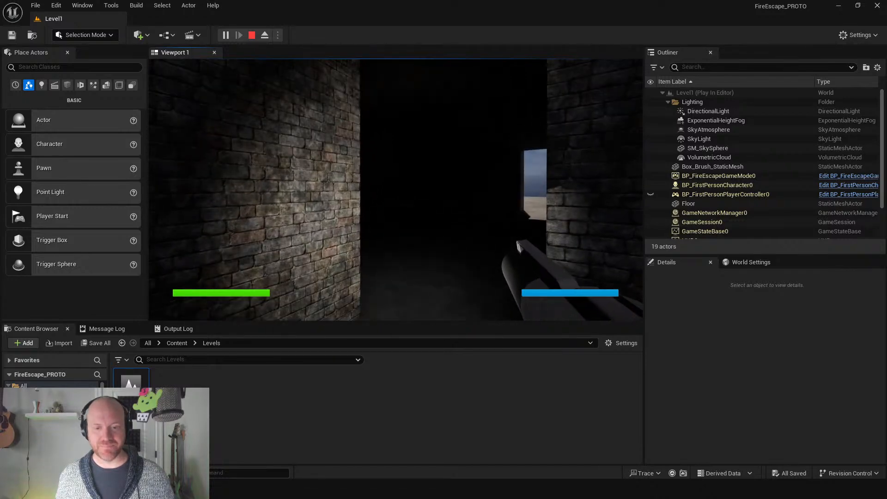
{"action": "key", "text": "w"}
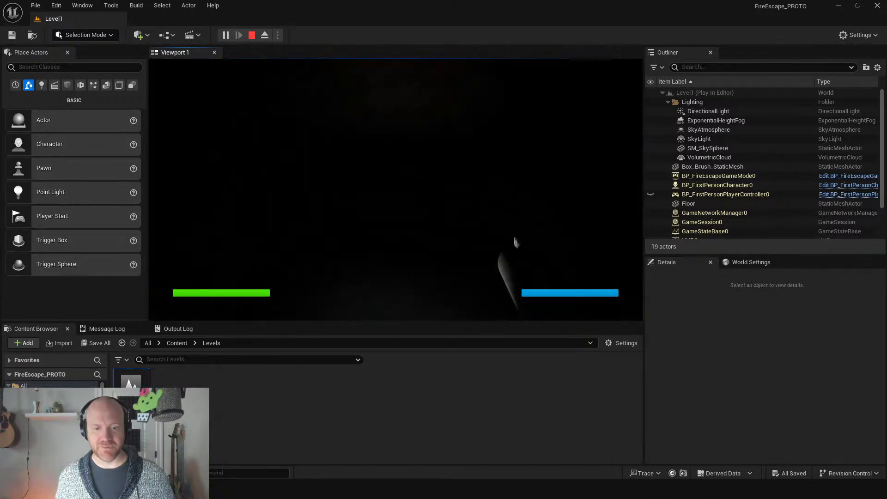
{"action": "key", "text": "w"}
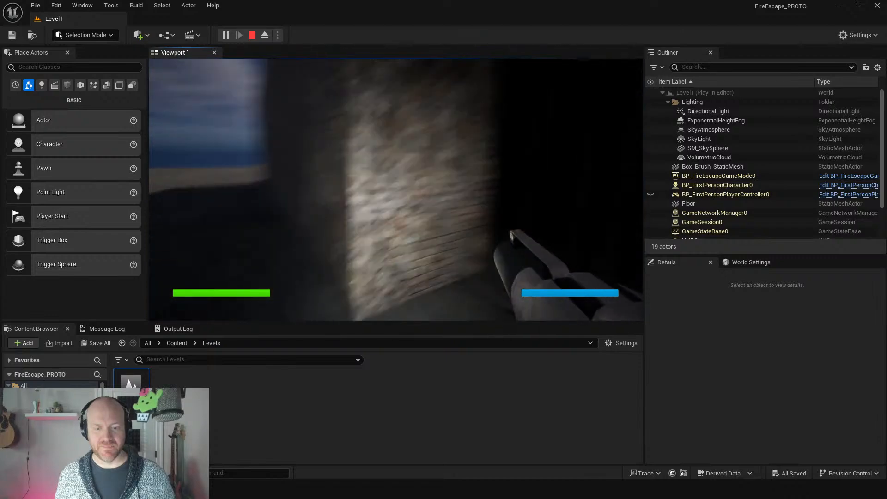
{"action": "key", "text": "Escape"}
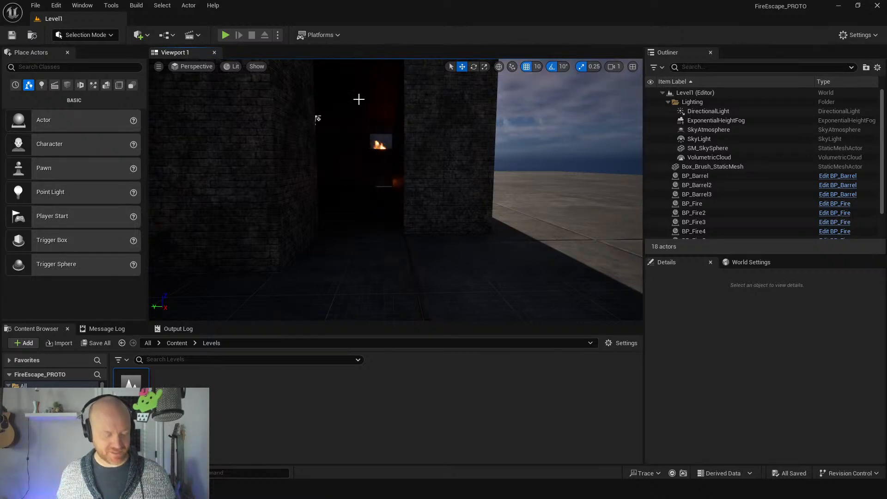
Frame the whole brick building and its barrels from above in the viewport and open the project's Content folder.
{"action": "right_click_drag", "start_coordinate": [441, 147], "coordinate": [393, 142]}
{"action": "key", "text": "d"}
{"action": "key", "text": "s"}
{"action": "key", "text": "e"}
{"action": "mouse_move", "coordinate": [434, 177]}
{"action": "right_mouse_down"}
{"action": "mouse_move", "coordinate": [397, 184]}
{"action": "mouse_move", "coordinate": [434, 176]}
{"action": "right_mouse_up"}
{"action": "key", "text": "d"}
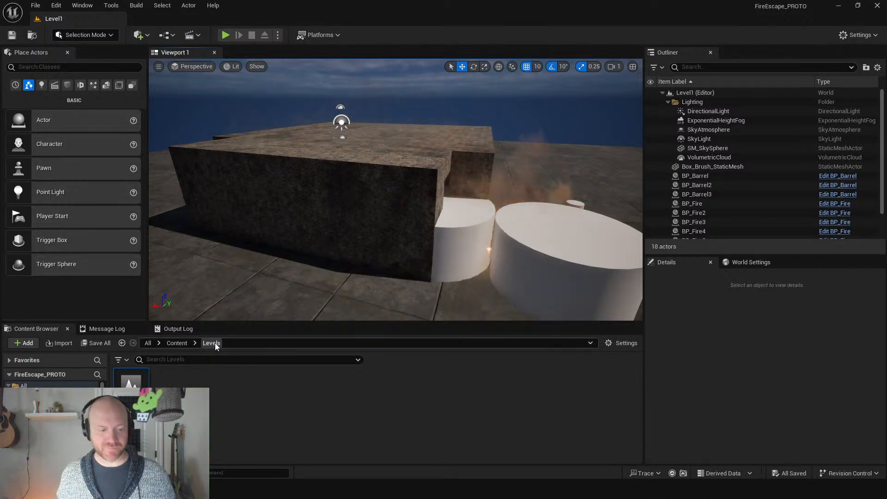
{"action": "left_click", "coordinate": [176, 342]}
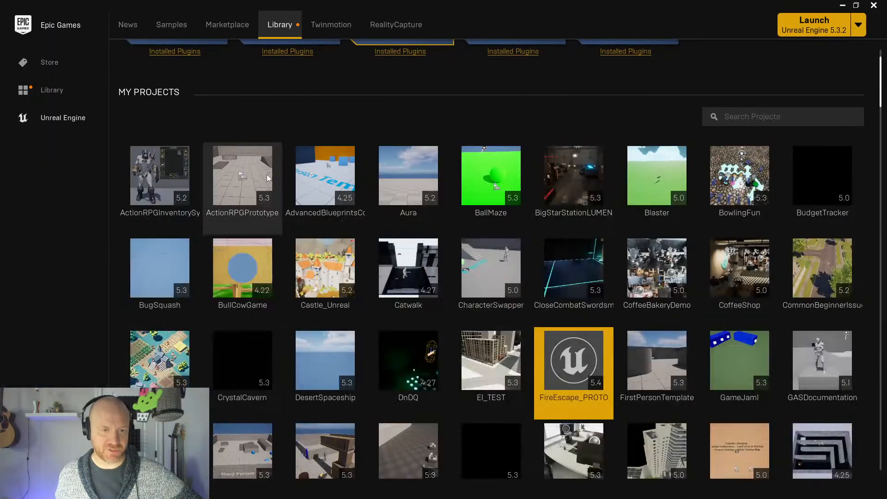
Switch to the Epic Games Launcher and try to launch Unreal Engine 5.4.1 from the installed engine versions.
{"action": "scroll", "coordinate": [464, 114], "scroll_direction": "up", "scroll_amount": 3}
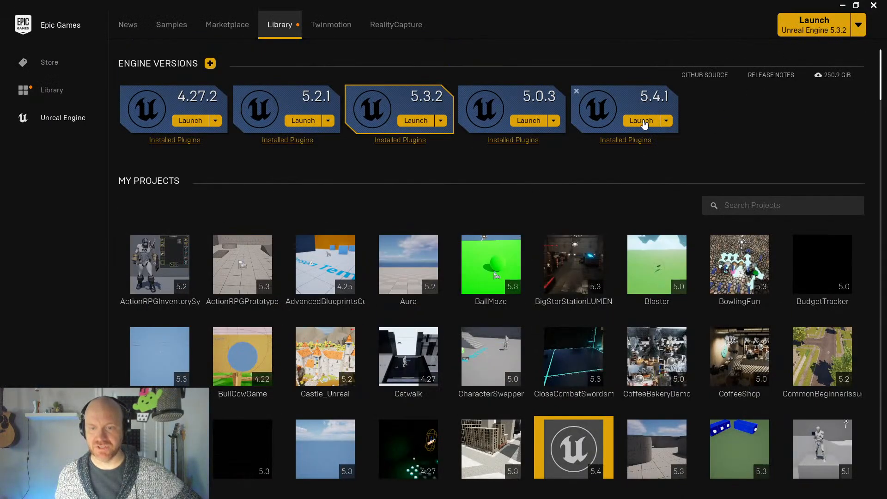
{"action": "left_click", "coordinate": [666, 120]}
{"action": "left_click", "coordinate": [666, 122]}
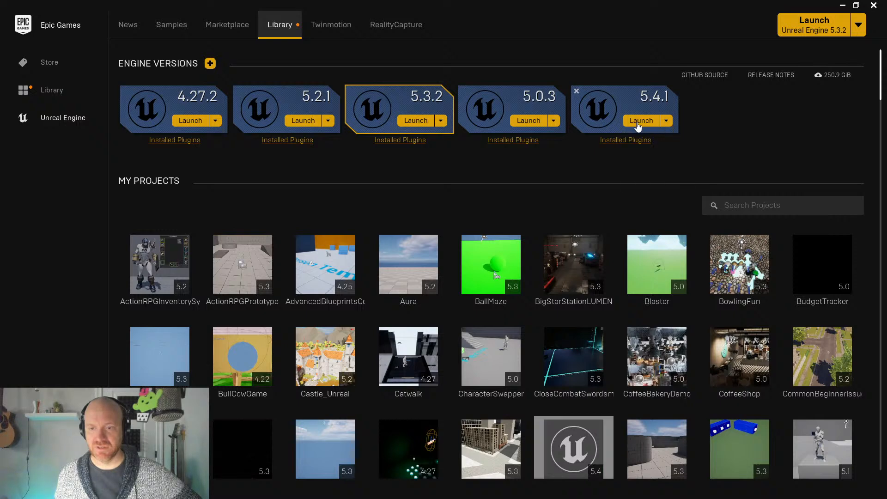
{"action": "left_click", "coordinate": [637, 121]}
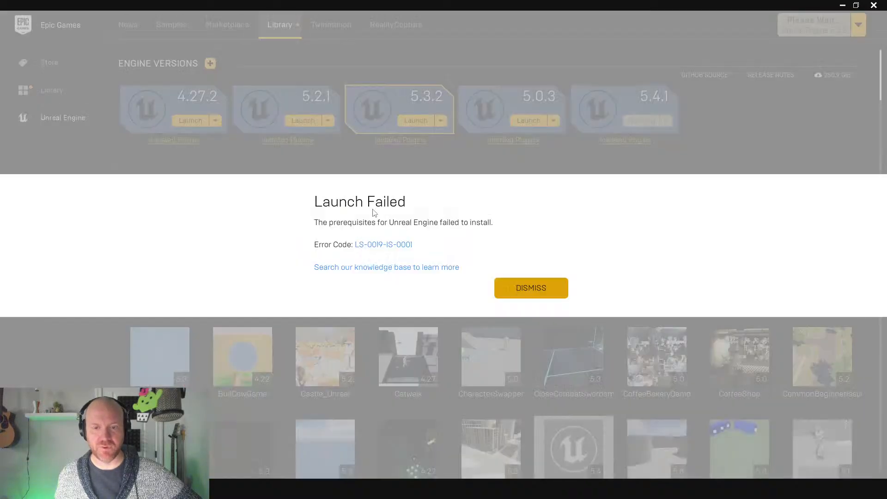
{"action": "left_click", "coordinate": [524, 295]}
Choose Unreal Engine 5.4.1 as the launcher's current engine version and dismiss the launch error.
{"action": "left_click", "coordinate": [855, 28]}
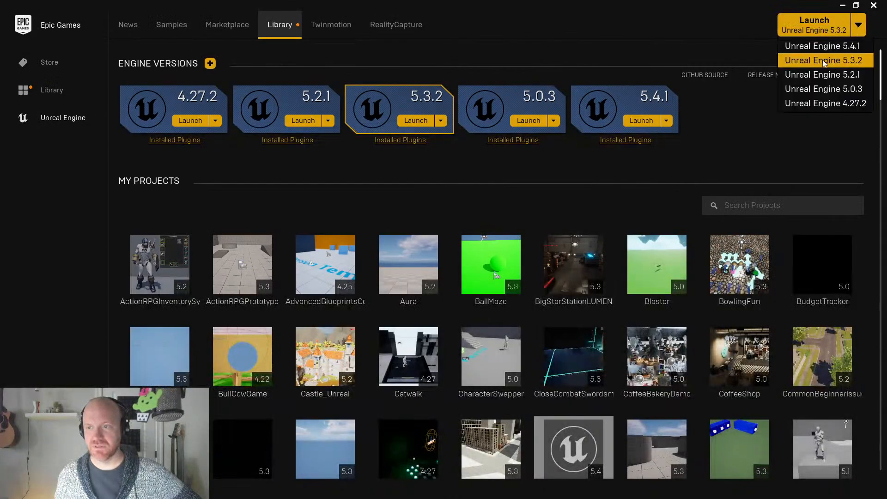
{"action": "left_click", "coordinate": [830, 48]}
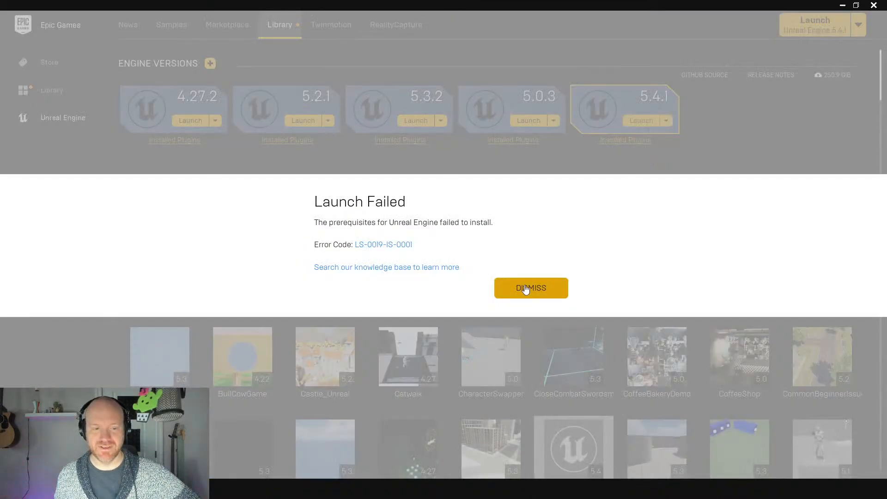
{"action": "left_click", "coordinate": [526, 288]}
Try once more to launch the Unreal Engine 5.4.1 installation and dismiss the error dialog.
{"action": "left_click", "coordinate": [641, 120]}
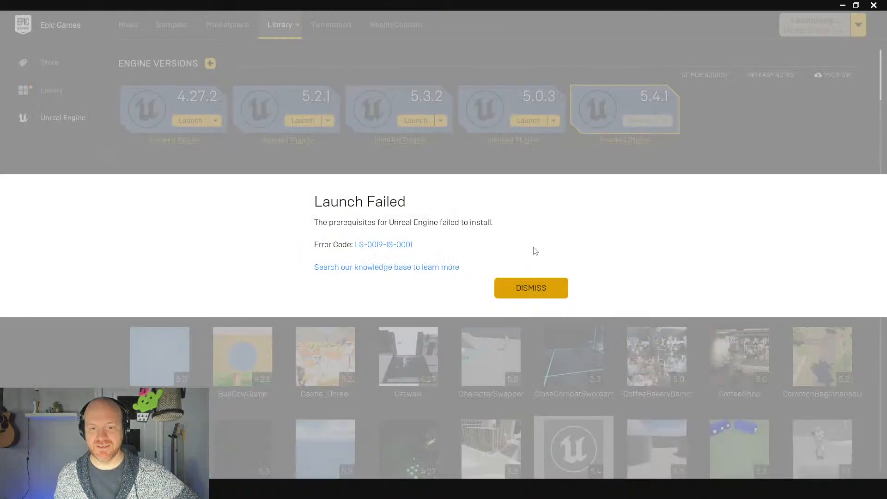
{"action": "left_click", "coordinate": [531, 290]}
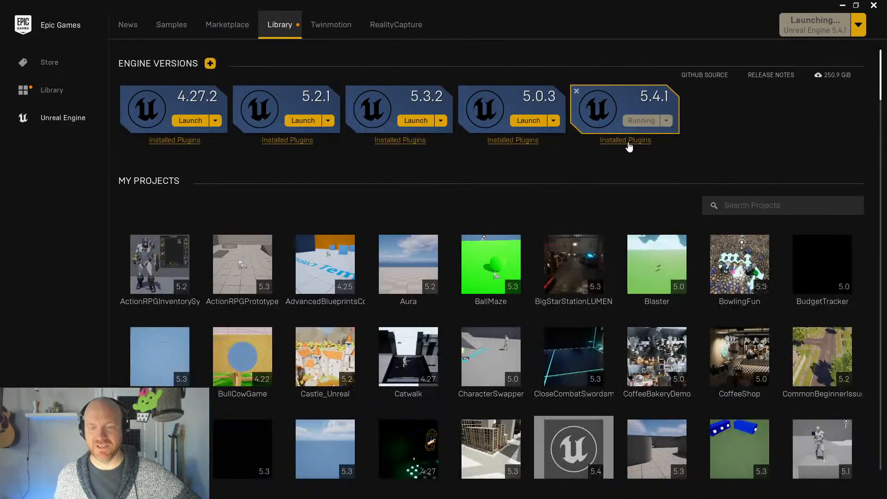
{"action": "left_click", "coordinate": [628, 141]}
{"action": "left_click", "coordinate": [444, 289]}
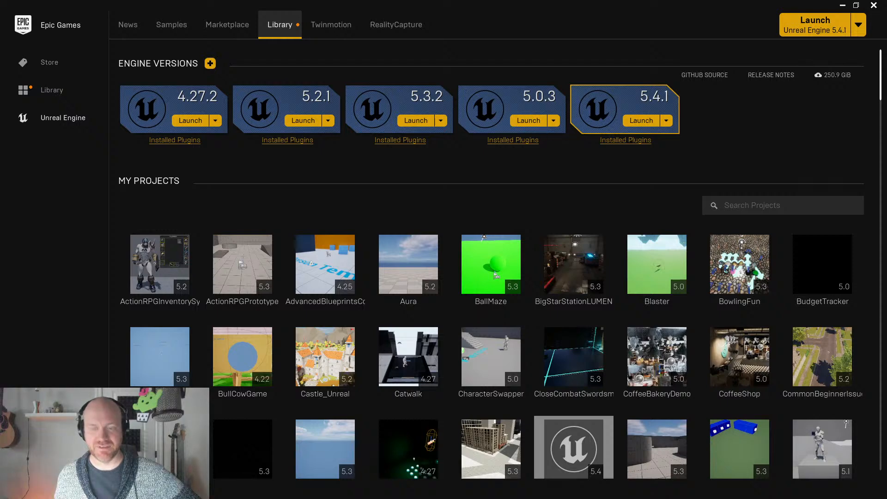
{"action": "key", "text": "super"}
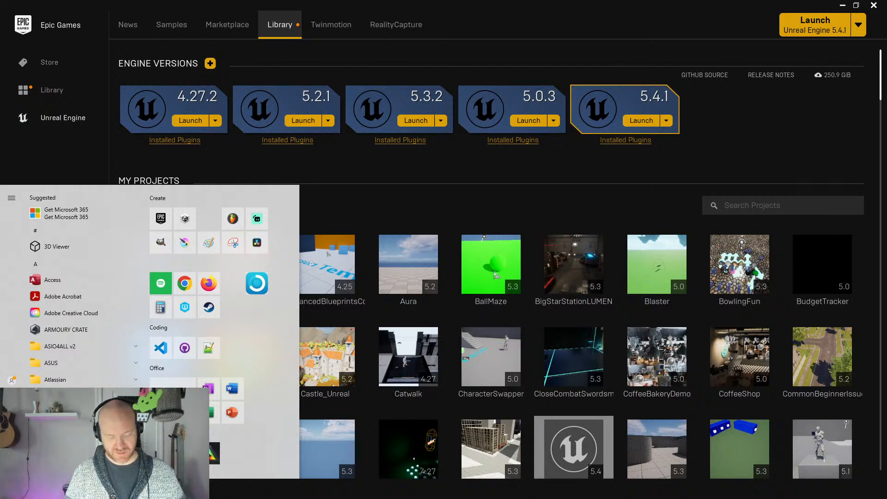
{"action": "type", "text": "bloc"}
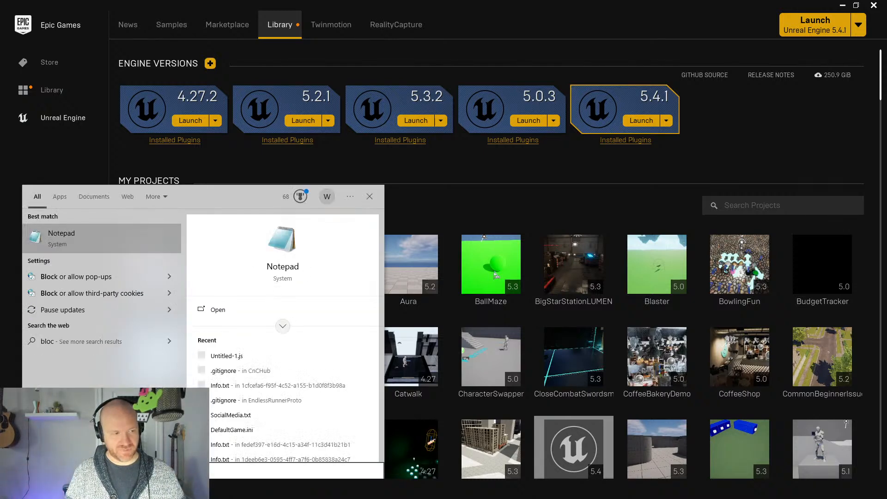
{"action": "type", "text": "kedpr"}
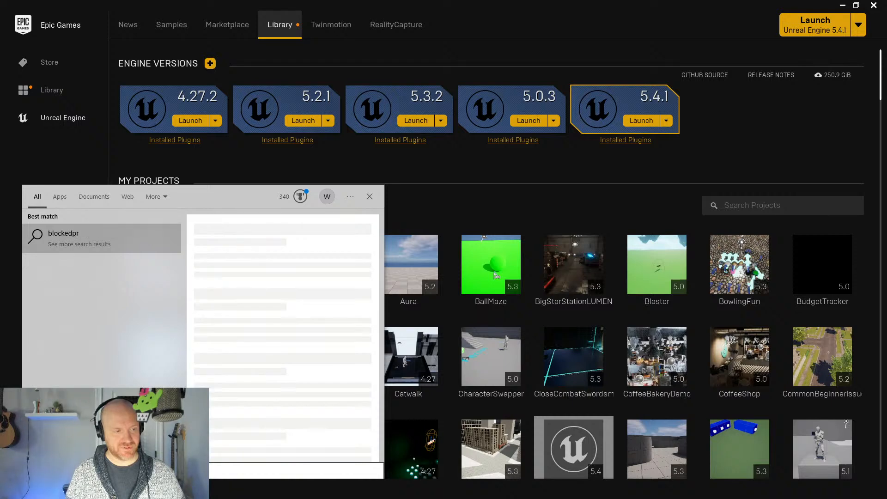
{"action": "key", "text": "Escape"}
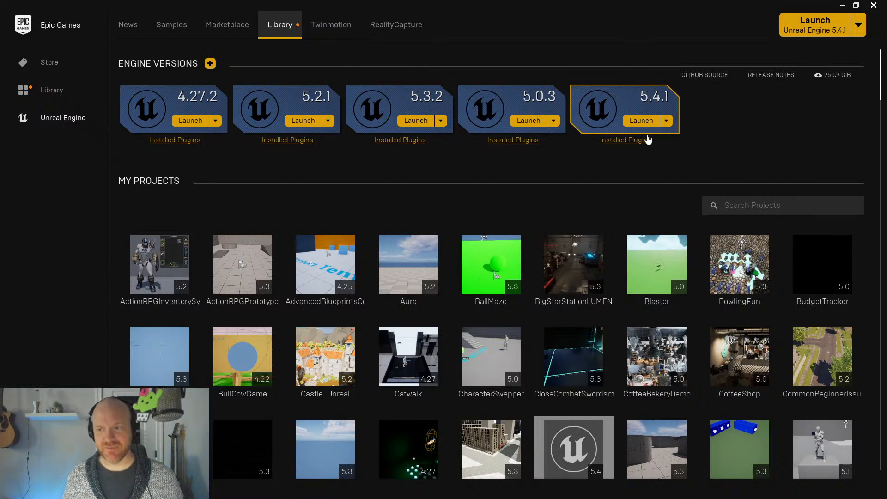
Verify the Unreal Engine 5.4.1 installation.
{"action": "left_click", "coordinate": [666, 121]}
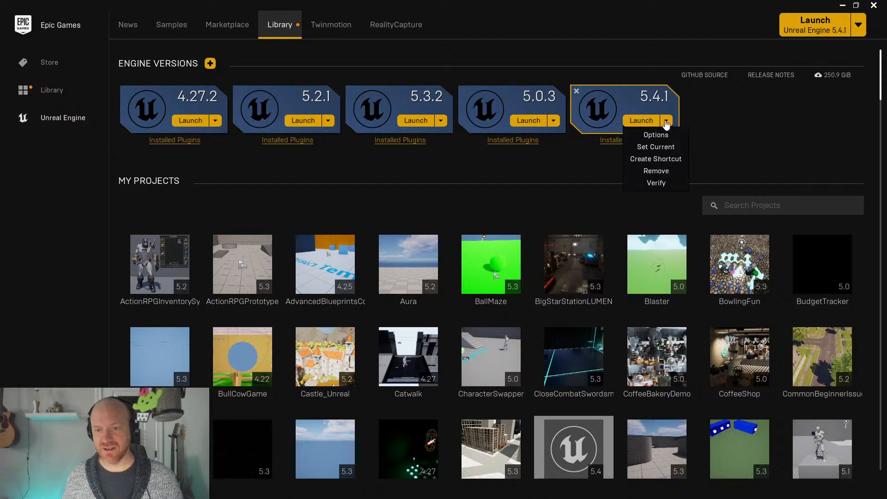
{"action": "left_click", "coordinate": [655, 182]}
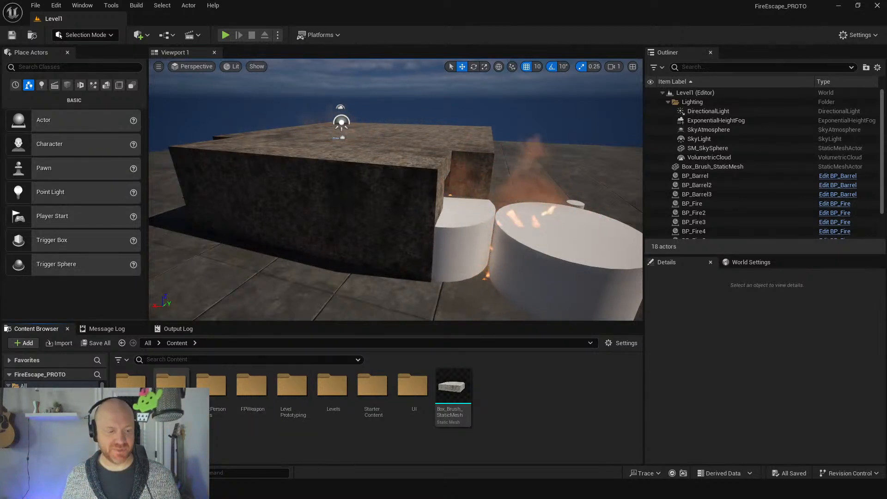
Switch to the Unreal Editor, select the rifle pickup in Level1, and start a play session to collect it.
{"action": "right_click_drag", "start_coordinate": [484, 259], "coordinate": [577, 270]}
{"action": "left_click", "coordinate": [447, 212]}
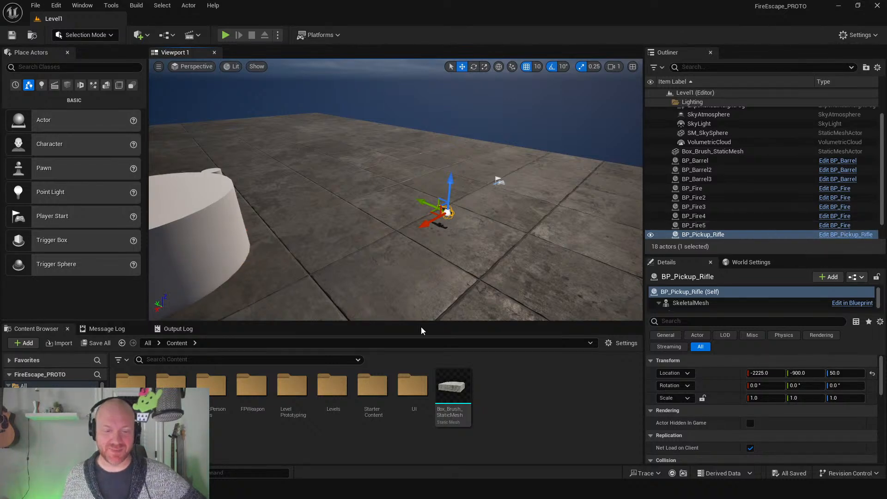
{"action": "left_click", "coordinate": [225, 35]}
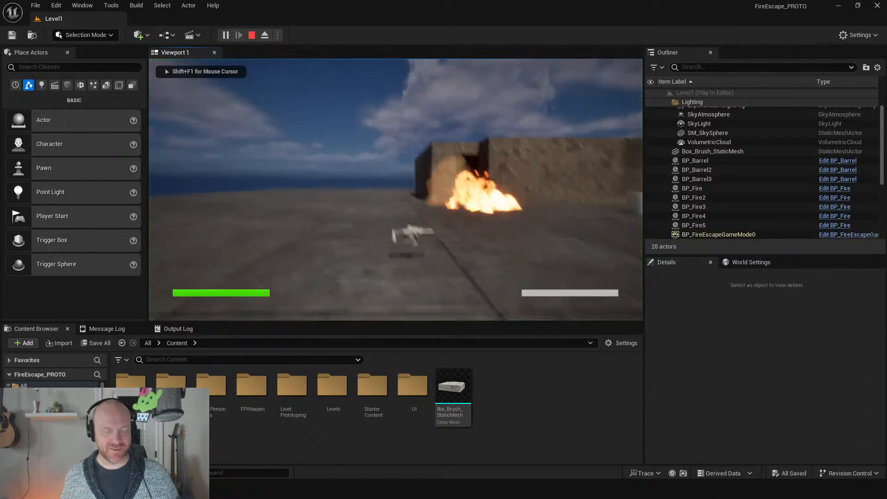
{"action": "key", "text": "w"}
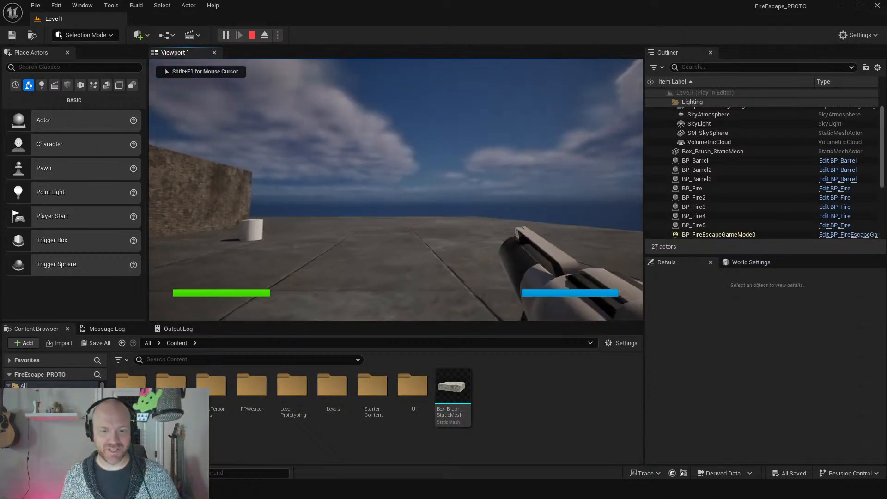
Extinguish the fires at the building's entrance and walk into the white barrel outside to refill the water.
{"action": "left_click_drag", "start_coordinate": [395, 189], "coordinate": [396, 189]}
{"action": "key", "text": "w"}
{"action": "key", "text": "w"}
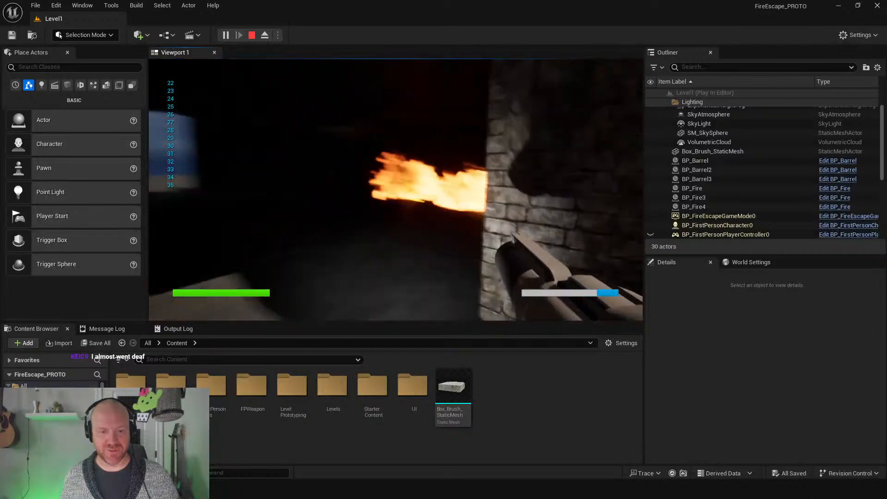
{"action": "key", "text": "w"}
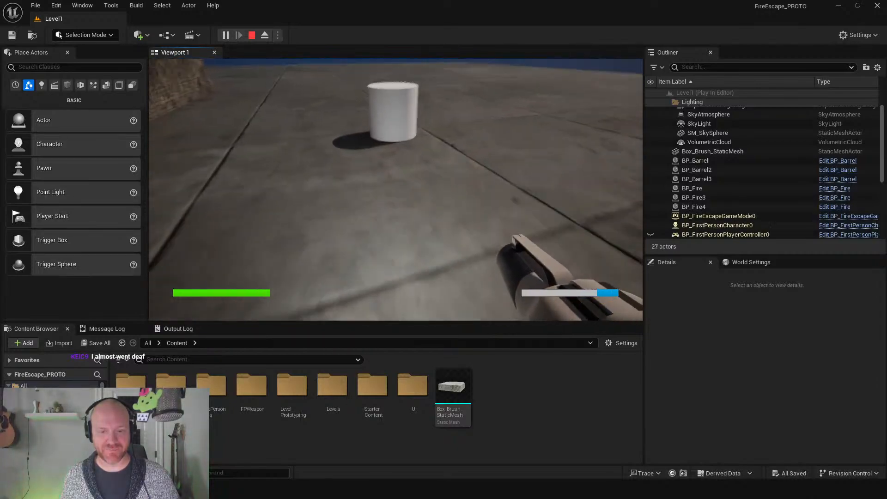
{"action": "key", "text": "w"}
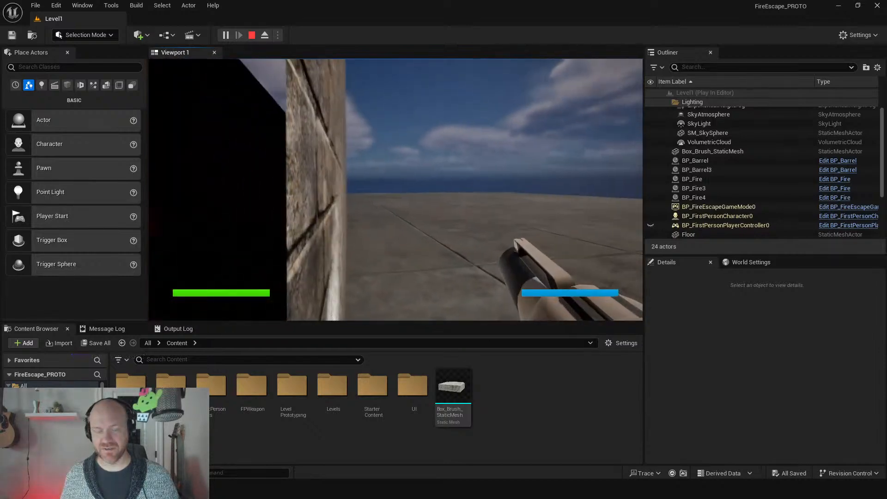
Extinguish the remaining fires inside the brick building and stop the play session.
{"action": "key", "text": "alt+Tab"}
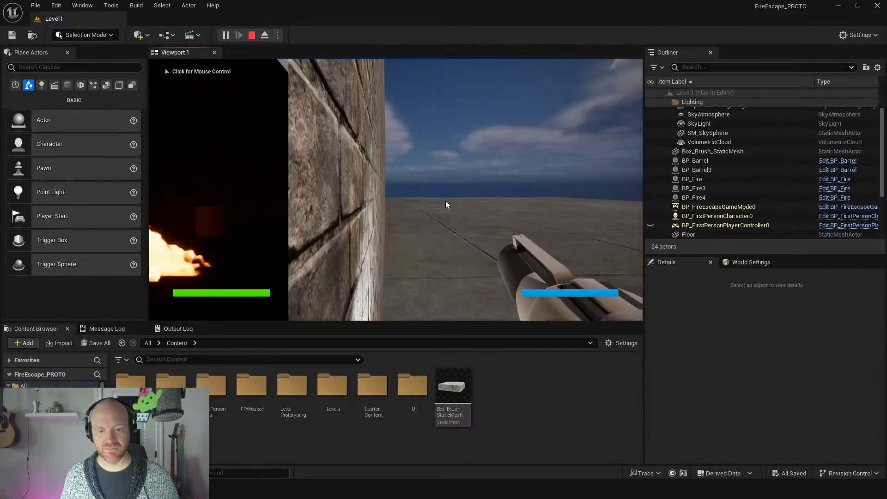
{"action": "left_click", "coordinate": [431, 202]}
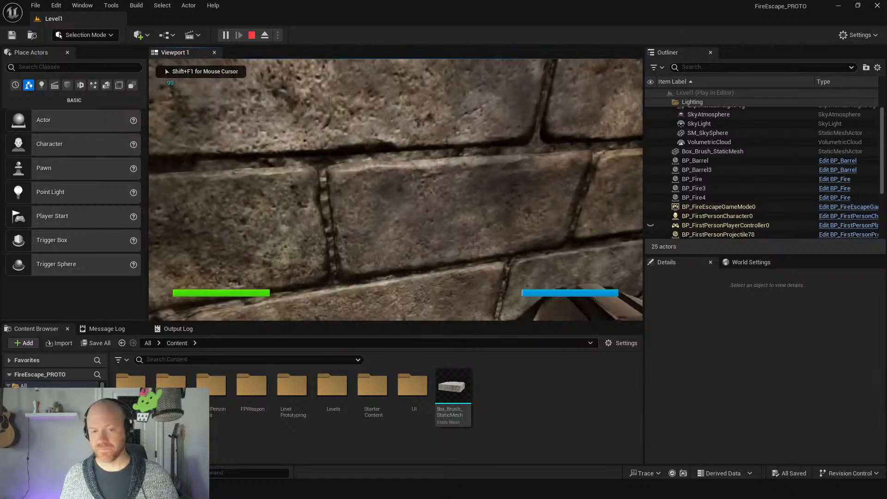
{"action": "left_click", "coordinate": [396, 189]}
{"action": "left_click", "coordinate": [395, 190]}
{"action": "left_click", "coordinate": [396, 189]}
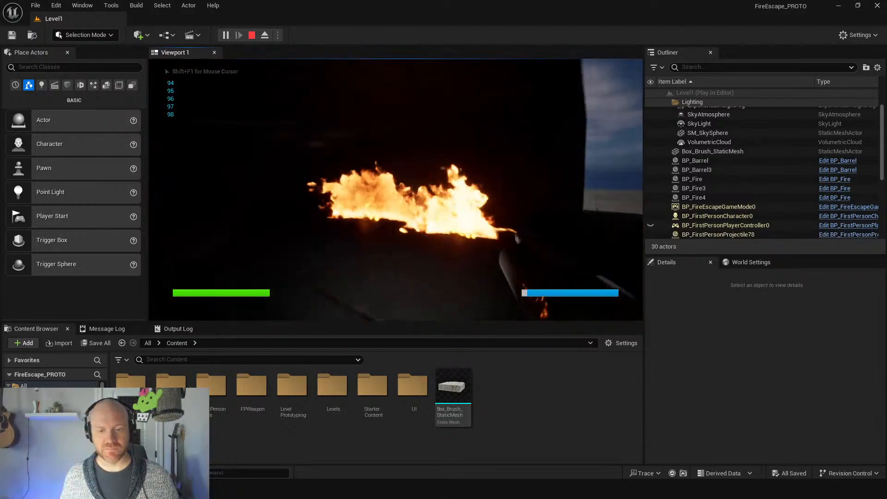
{"action": "left_click", "coordinate": [396, 190]}
{"action": "left_click", "coordinate": [396, 189]}
{"action": "left_click", "coordinate": [395, 190]}
{"action": "left_click_drag", "start_coordinate": [395, 189], "coordinate": [501, 190]}
{"action": "key", "text": "w"}
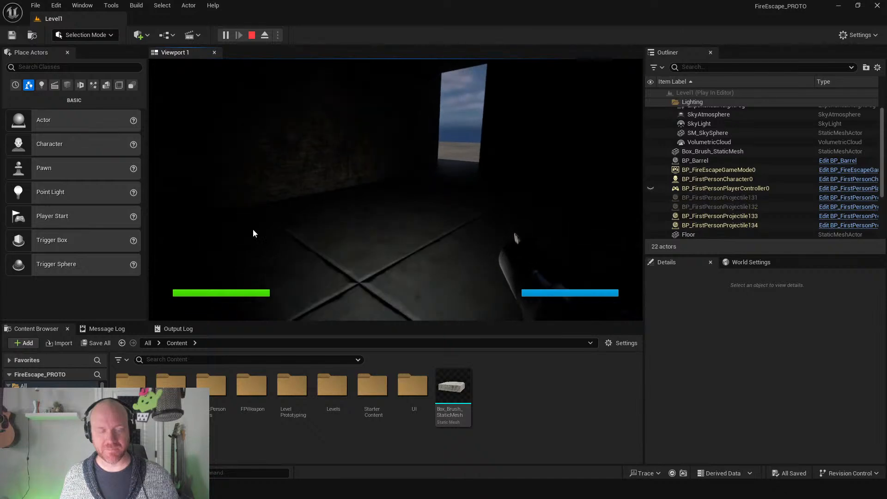
{"action": "key", "text": "Escape"}
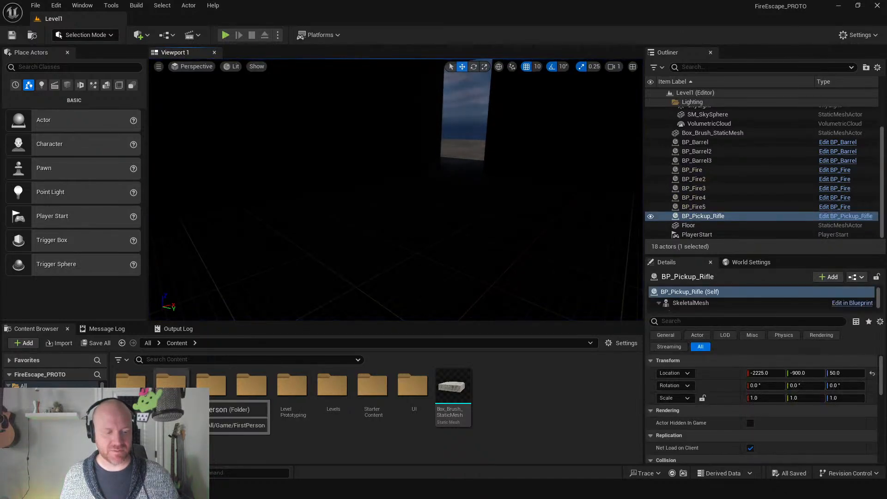
Open the BP_FirstPersonCharacter blueprint from the Content/Blueprints folder.
{"action": "double_click", "coordinate": [171, 386]}
{"action": "left_click", "coordinate": [176, 343]}
{"action": "double_click", "coordinate": [131, 381]}
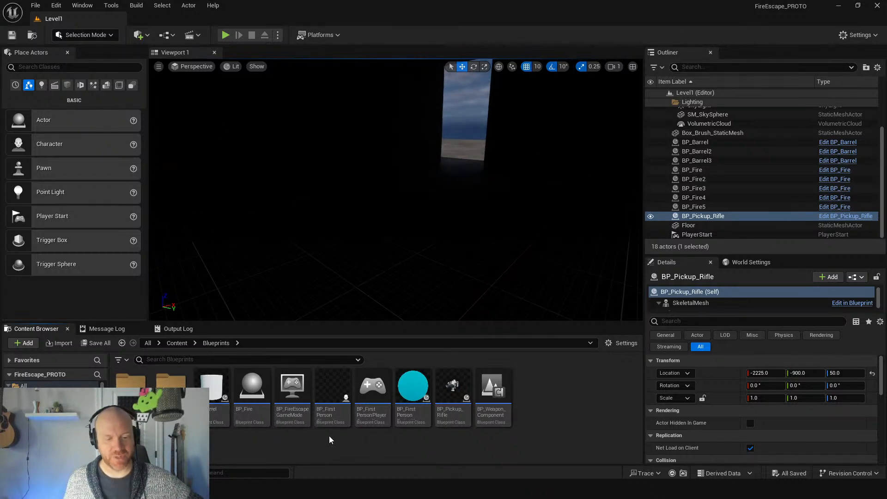
{"action": "double_click", "coordinate": [332, 390]}
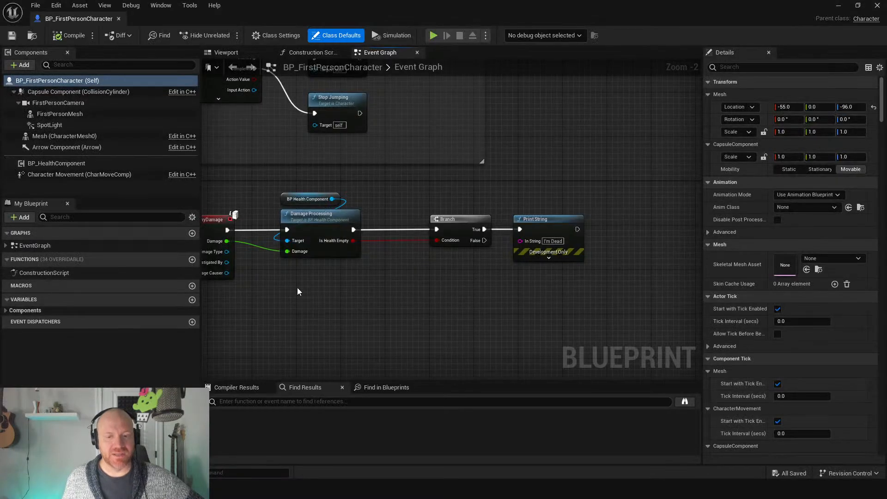
Examine the camera, movement and jump input sections and the AnyDamage logic in the character's Event Graph.
{"action": "right_click_drag", "start_coordinate": [297, 291], "coordinate": [486, 306]}
{"action": "left_click", "coordinate": [532, 289]}
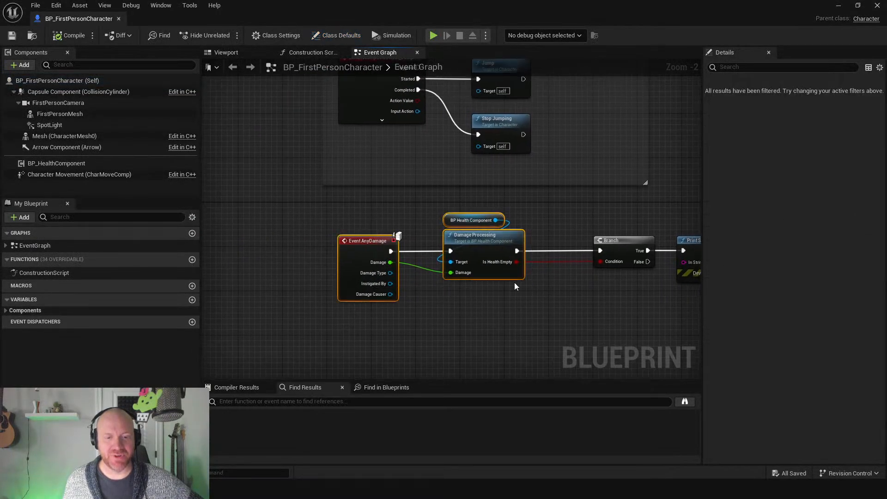
{"action": "right_click_drag", "start_coordinate": [356, 212], "coordinate": [306, 325]}
{"action": "right_click_drag", "start_coordinate": [309, 197], "coordinate": [270, 410]}
{"action": "right_click_drag", "start_coordinate": [323, 189], "coordinate": [289, 368]}
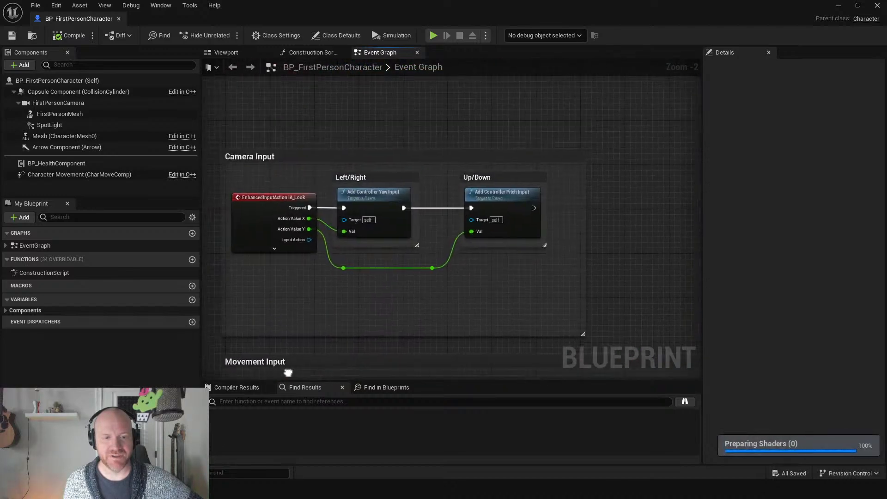
{"action": "right_click_drag", "start_coordinate": [318, 266], "coordinate": [334, 293]}
{"action": "scroll", "coordinate": [297, 212], "scroll_direction": "down", "scroll_amount": 1}
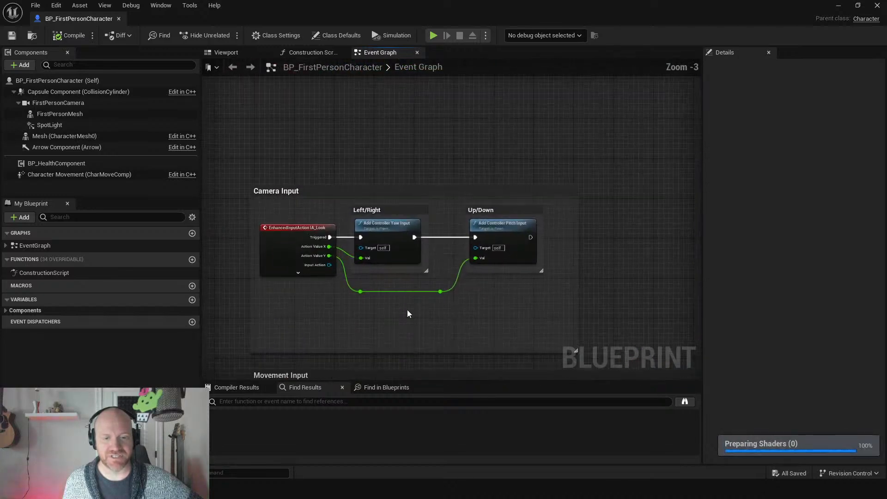
{"action": "right_click_drag", "start_coordinate": [408, 311], "coordinate": [537, 52]}
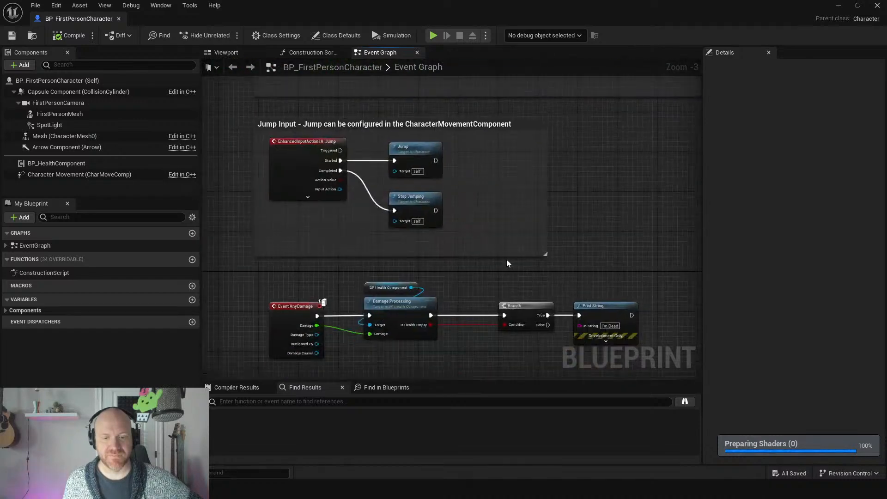
{"action": "right_click_drag", "start_coordinate": [507, 258], "coordinate": [472, 124]}
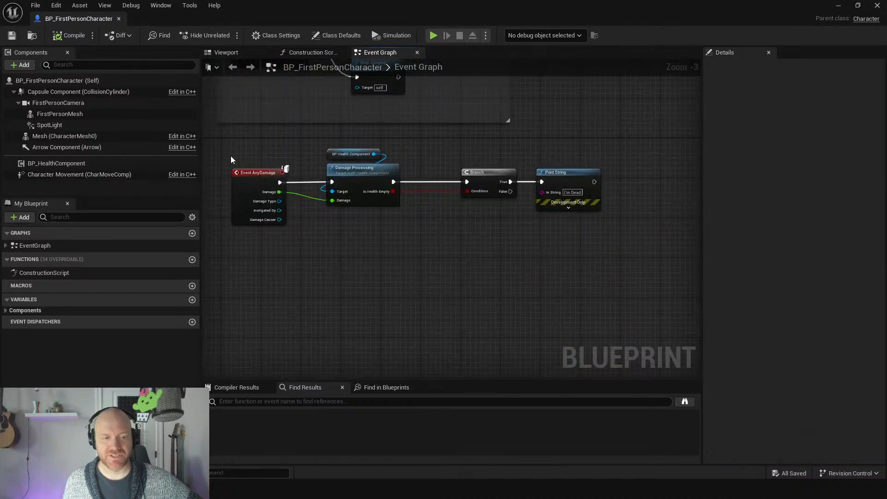
Dock the BP_FirstPersonCharacter blueprint editor next to the Level1 tab and return to the level.
{"action": "left_click_drag", "start_coordinate": [93, 21], "coordinate": [196, 23]}
{"action": "left_click", "coordinate": [92, 19]}
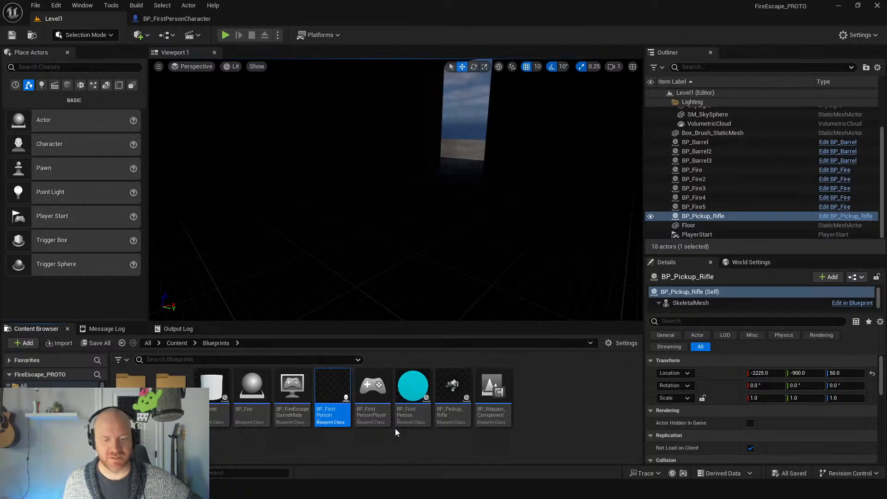
Open the BP_FirstPersonPlayerController blueprint and examine the HUD widget creation nodes in its Event Graph.
{"action": "double_click", "coordinate": [373, 397]}
{"action": "right_click_drag", "start_coordinate": [230, 180], "coordinate": [344, 191]}
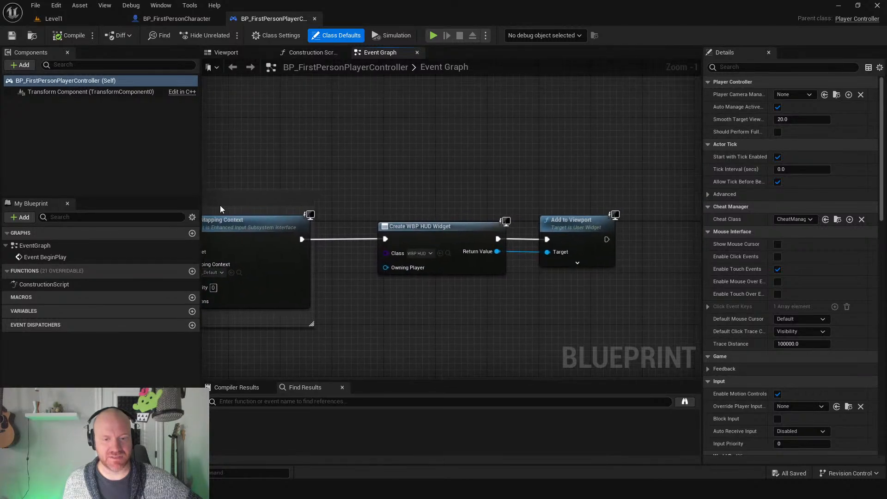
{"action": "left_click", "coordinate": [443, 226]}
Return to the level and open the BP_Weapon_Component blueprint from the Content/Blueprints folder.
{"action": "left_click", "coordinate": [79, 21]}
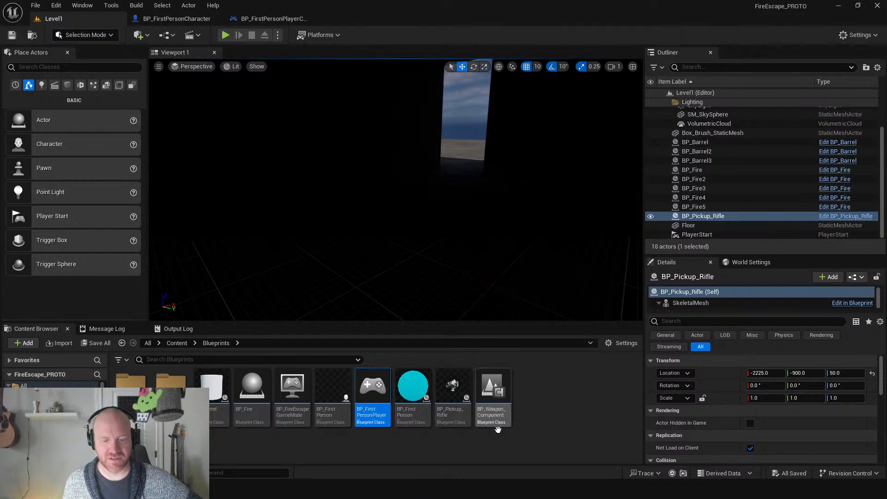
{"action": "left_click", "coordinate": [495, 391]}
{"action": "double_click", "coordinate": [495, 391]}
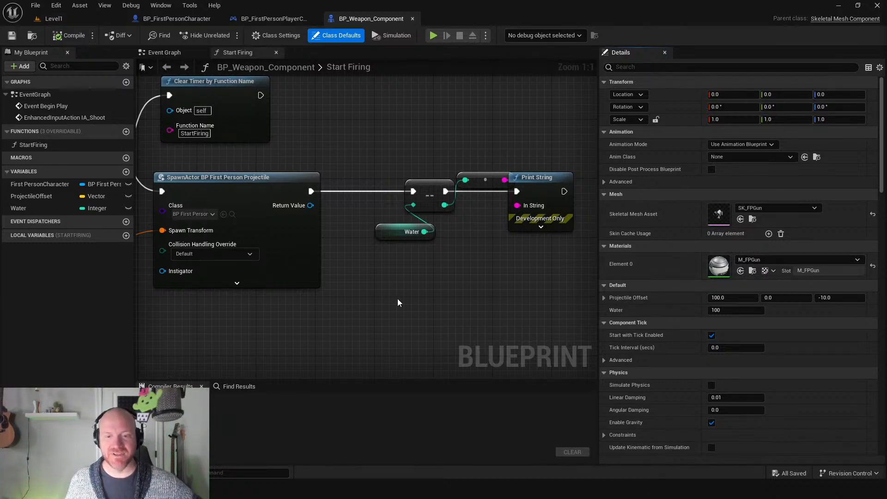
Tidy the Start Firing graph by shifting the Print String node away and placing the conversion node beside the Water node.
{"action": "left_click_drag", "start_coordinate": [538, 178], "coordinate": [552, 178]}
{"action": "left_click_drag", "start_coordinate": [488, 182], "coordinate": [482, 233]}
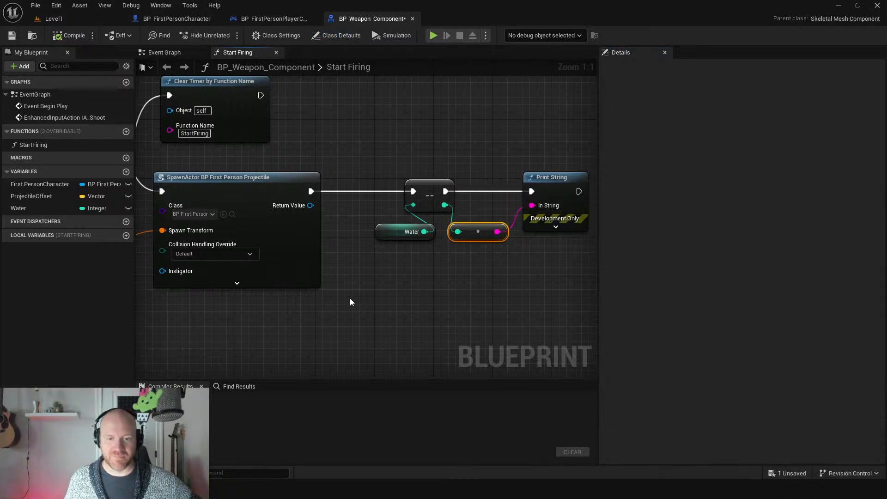
{"action": "right_click_drag", "start_coordinate": [341, 301], "coordinate": [589, 292]}
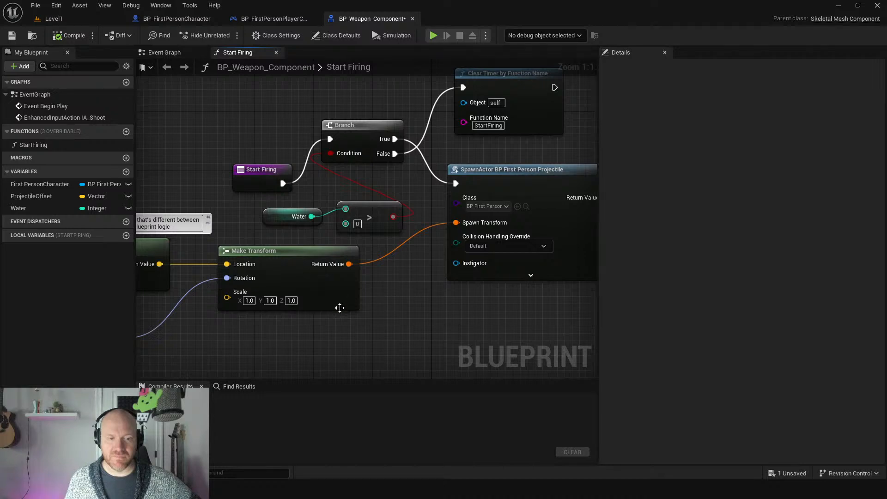
{"action": "right_click_drag", "start_coordinate": [276, 324], "coordinate": [410, 307]}
{"action": "scroll", "coordinate": [395, 280], "scroll_direction": "down", "scroll_amount": 3}
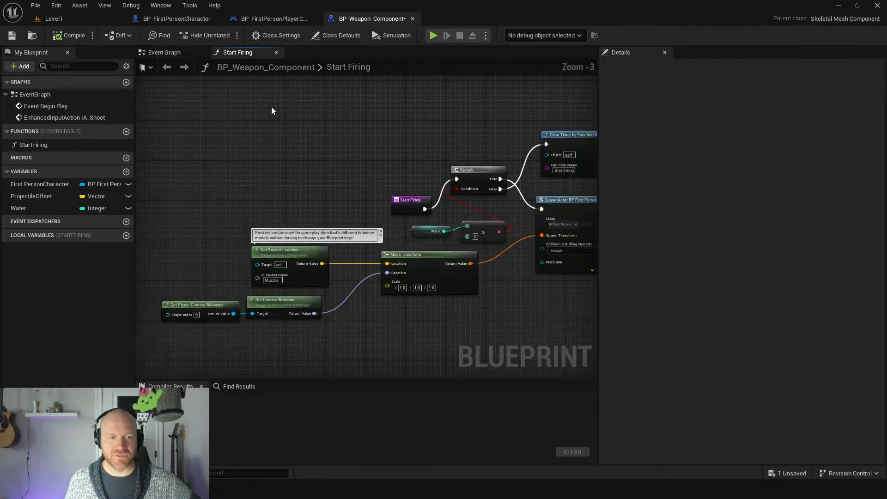
Examine the weapon component's Event Graph, covering the IA_Shoot timers, the firing montage and the Event Begin Play attachment logic.
{"action": "left_click", "coordinate": [165, 52]}
{"action": "right_click_drag", "start_coordinate": [321, 220], "coordinate": [315, 316]}
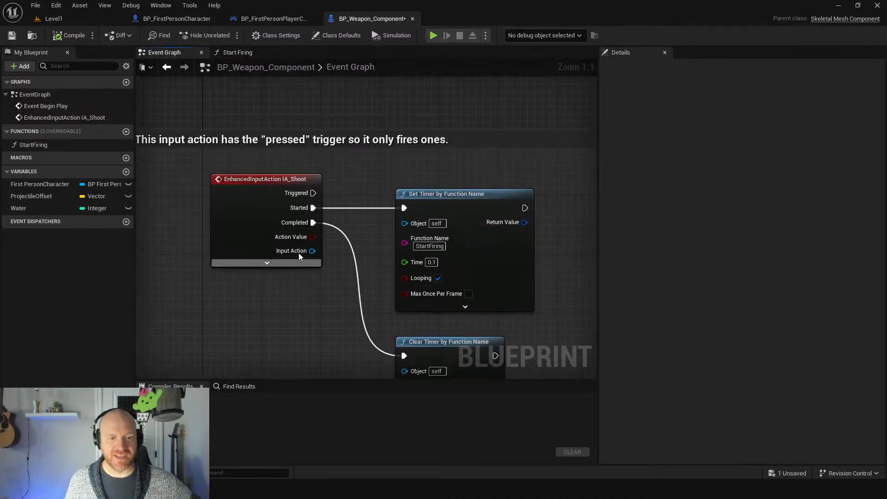
{"action": "scroll", "coordinate": [374, 227], "scroll_direction": "down", "scroll_amount": 4}
{"action": "right_click_drag", "start_coordinate": [491, 281], "coordinate": [136, 192]}
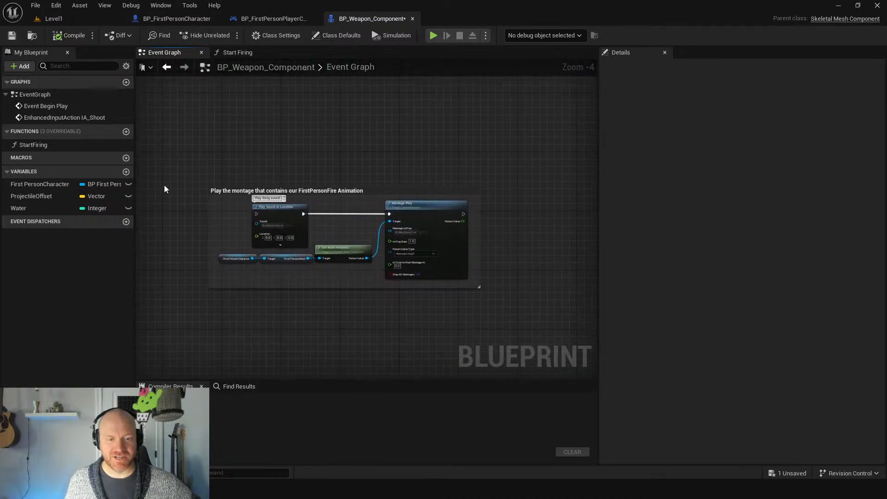
{"action": "left_click_drag", "start_coordinate": [206, 162], "coordinate": [396, 281]}
{"action": "left_click", "coordinate": [369, 326]}
{"action": "right_click_drag", "start_coordinate": [212, 301], "coordinate": [561, 306]}
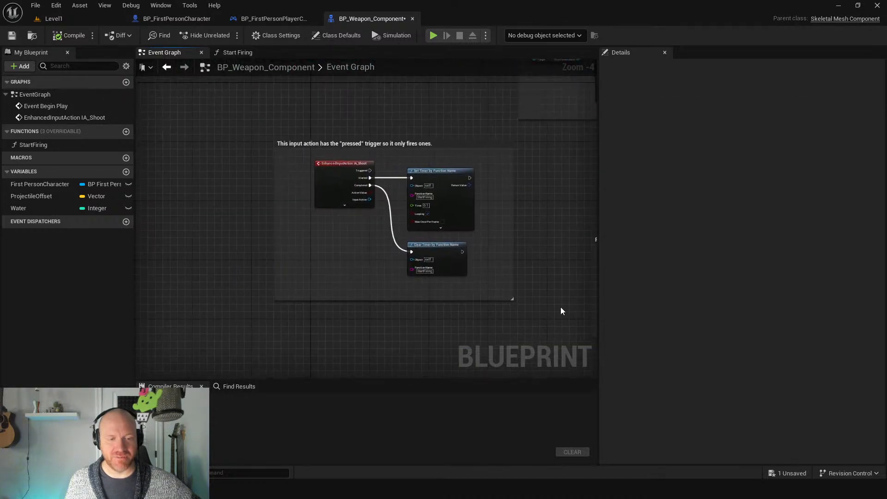
{"action": "right_click_drag", "start_coordinate": [466, 134], "coordinate": [349, 280]}
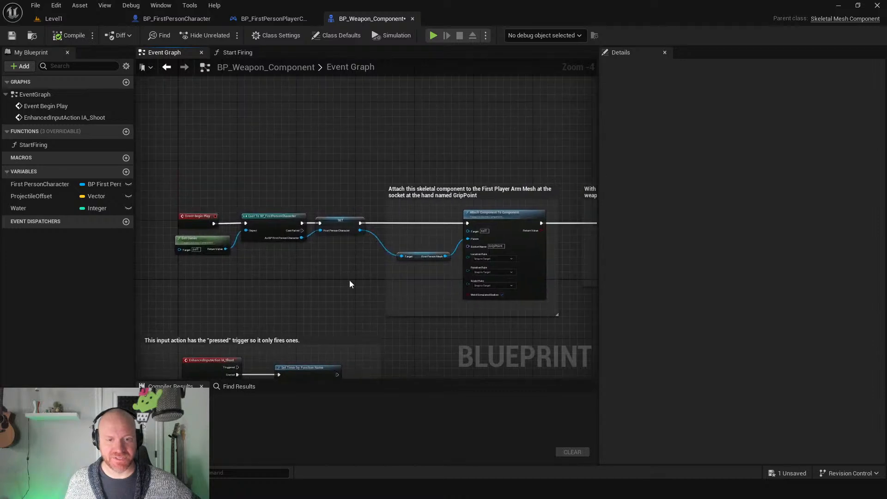
{"action": "right_click_drag", "start_coordinate": [447, 329], "coordinate": [62, 306]}
{"action": "right_click_drag", "start_coordinate": [455, 287], "coordinate": [389, 287]}
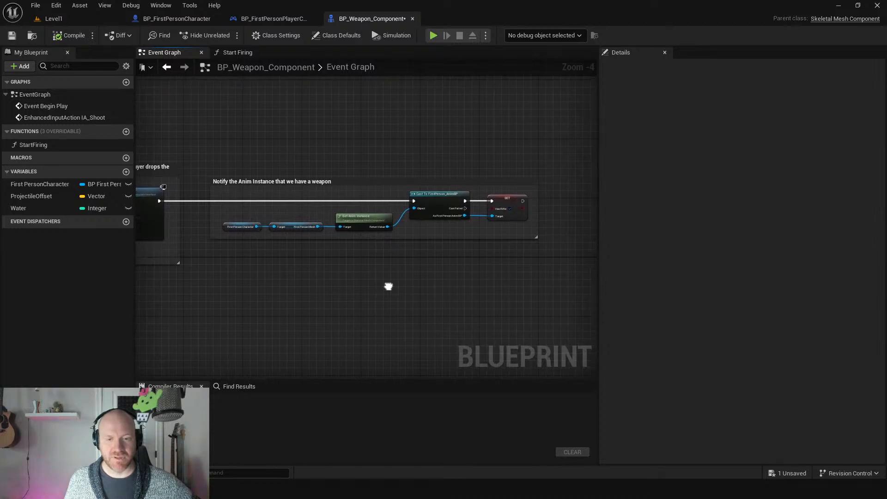
{"action": "right_click_drag", "start_coordinate": [391, 289], "coordinate": [550, 175]}
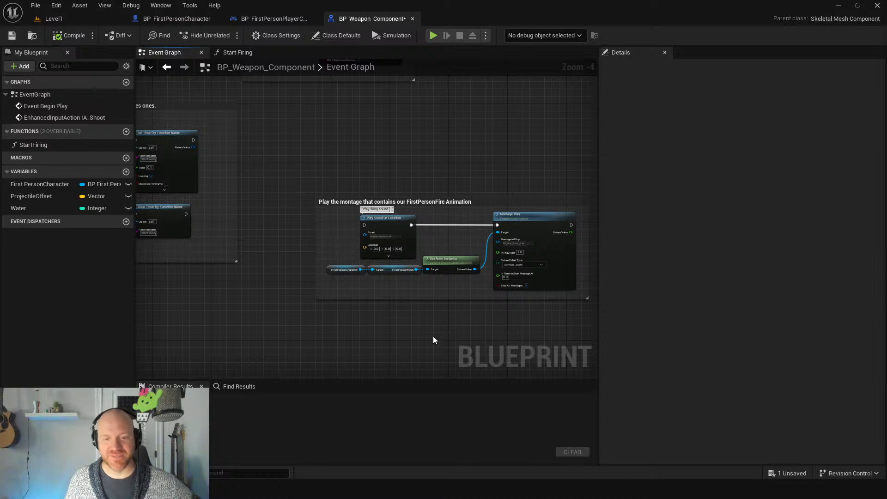
Widen the Event Graph area by narrowing the Details area, keeping the IA_Shoot section in view.
{"action": "right_click_drag", "start_coordinate": [224, 306], "coordinate": [350, 325]}
{"action": "right_click", "coordinate": [349, 326]}
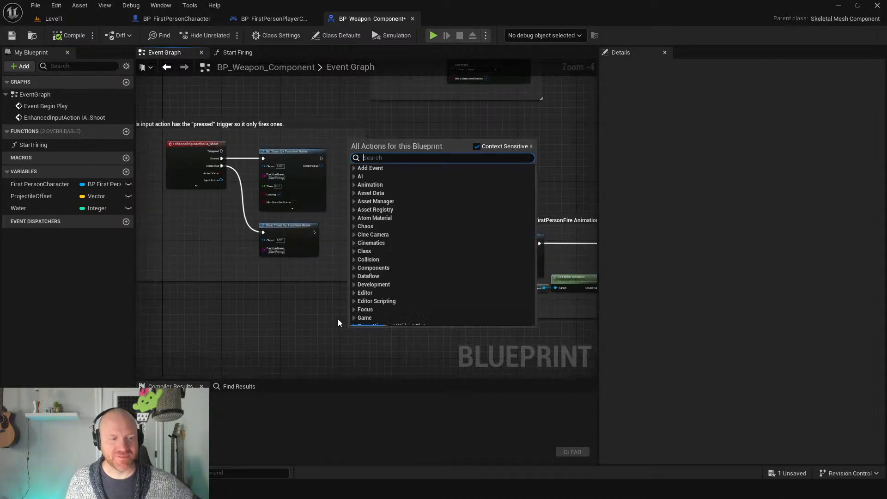
{"action": "right_click_drag", "start_coordinate": [229, 285], "coordinate": [364, 319]}
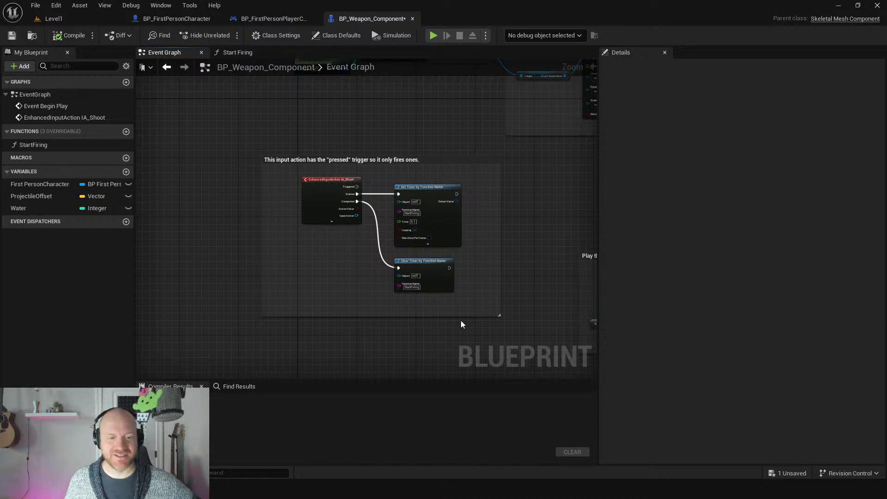
{"action": "right_click_drag", "start_coordinate": [461, 321], "coordinate": [431, 323]}
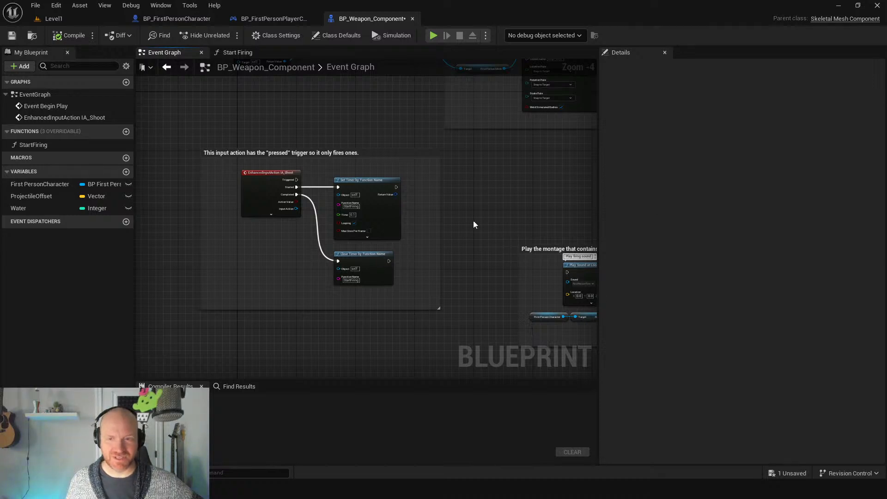
{"action": "left_click_drag", "start_coordinate": [599, 228], "coordinate": [643, 228]}
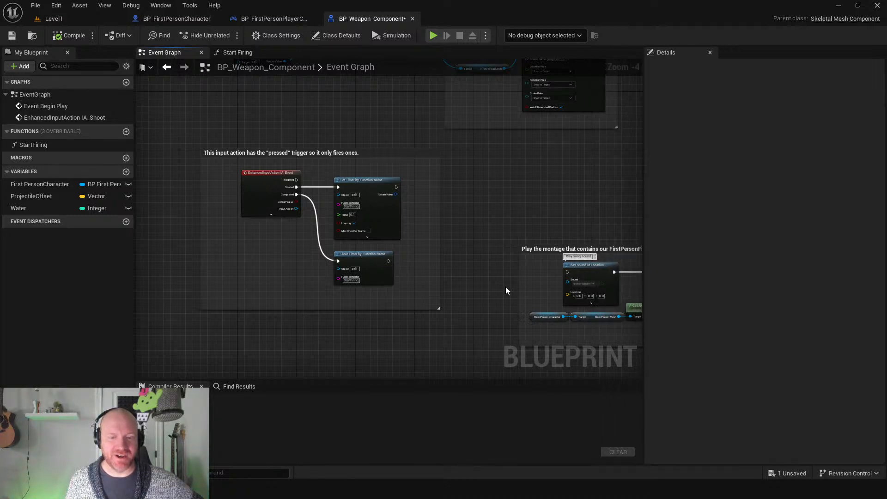
{"action": "right_click_drag", "start_coordinate": [505, 286], "coordinate": [422, 204]}
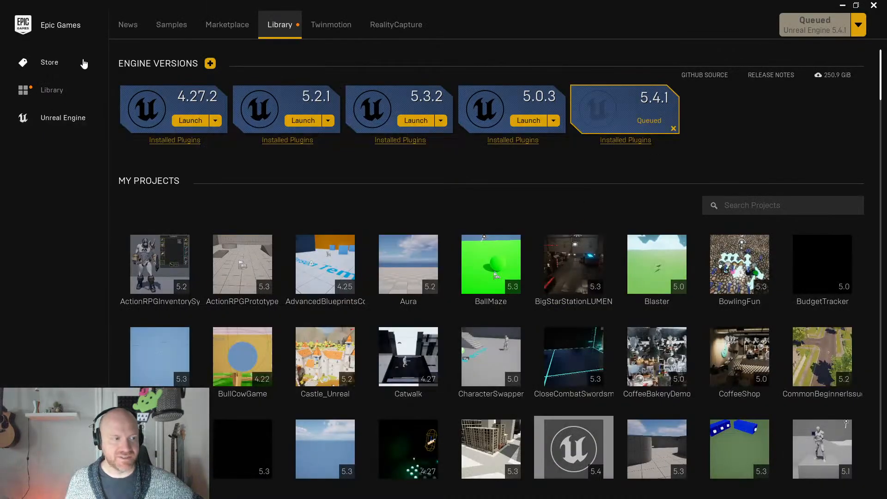
Switch to the Epic Games Launcher, check the queued download tasks and close the task list.
{"action": "left_click", "coordinate": [52, 412]}
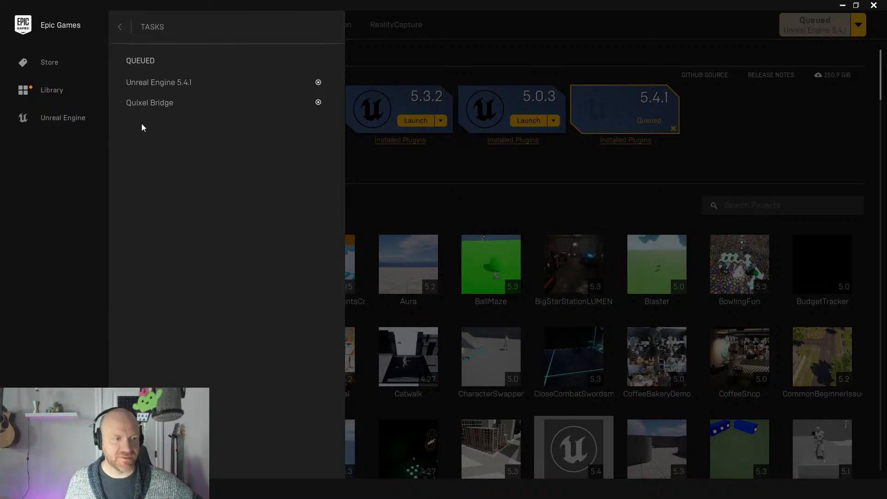
{"action": "left_click", "coordinate": [527, 45]}
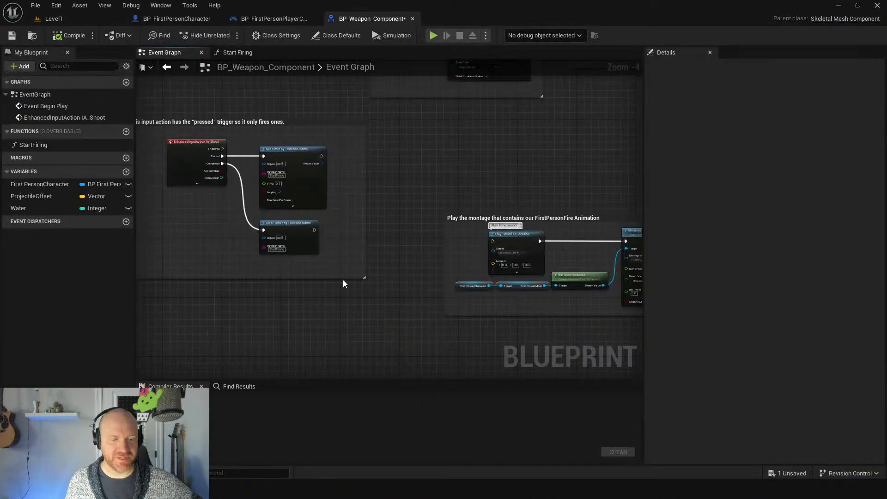
Return to the weapon component's Event Graph and examine the Set Timer and Clear Timer nodes driven by IA_Shoot.
{"action": "scroll", "coordinate": [343, 240], "scroll_direction": "up", "scroll_amount": 2}
{"action": "right_click_drag", "start_coordinate": [343, 240], "coordinate": [357, 239]}
{"action": "scroll", "coordinate": [353, 220], "scroll_direction": "up", "scroll_amount": 3}
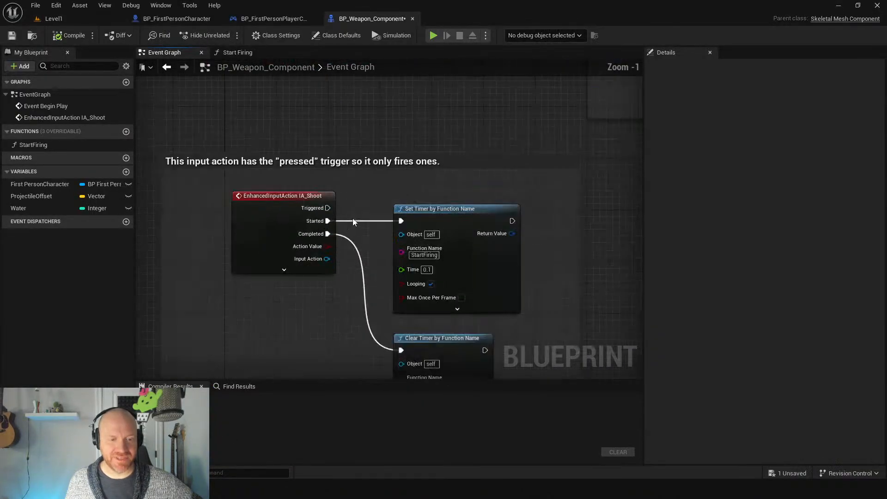
{"action": "right_click_drag", "start_coordinate": [334, 188], "coordinate": [334, 109]}
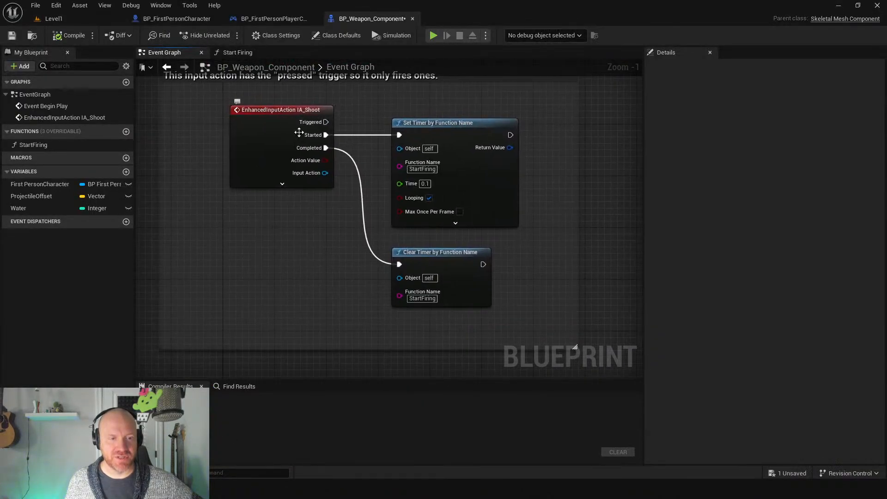
{"action": "left_click", "coordinate": [460, 137]}
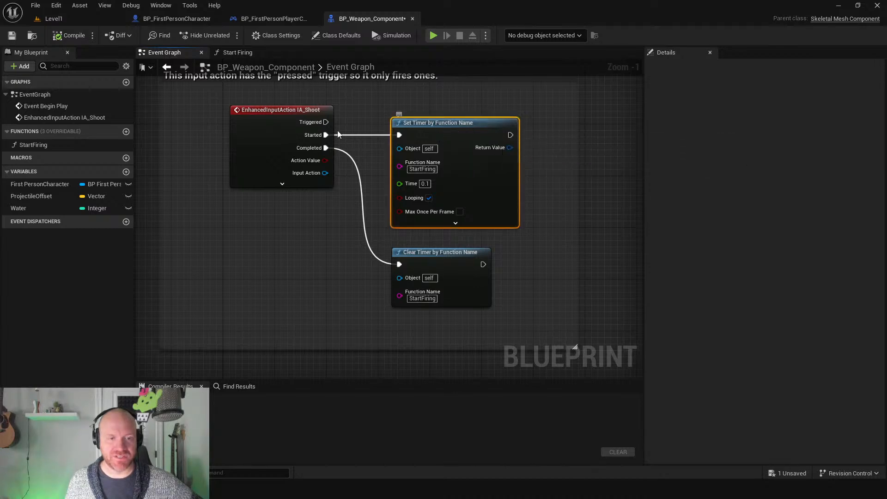
{"action": "left_click", "coordinate": [446, 262]}
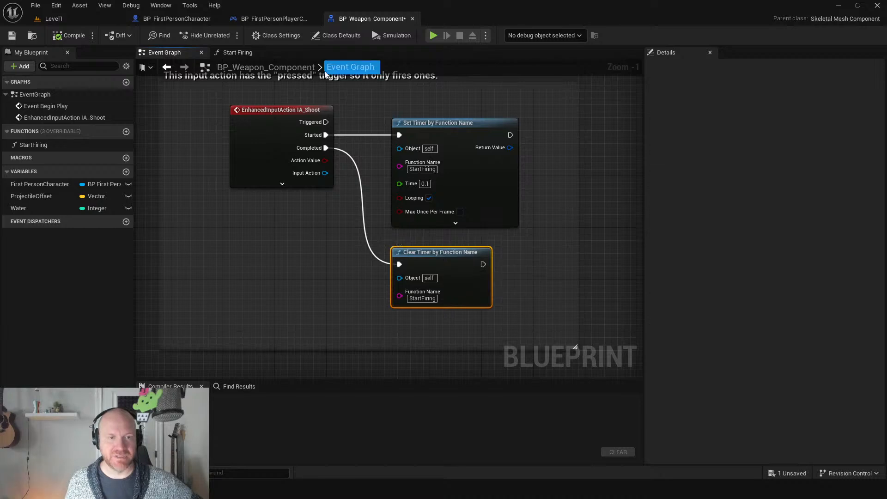
Open the Start Firing function graph and align its entry node horizontally with the Branch node.
{"action": "left_click", "coordinate": [231, 53]}
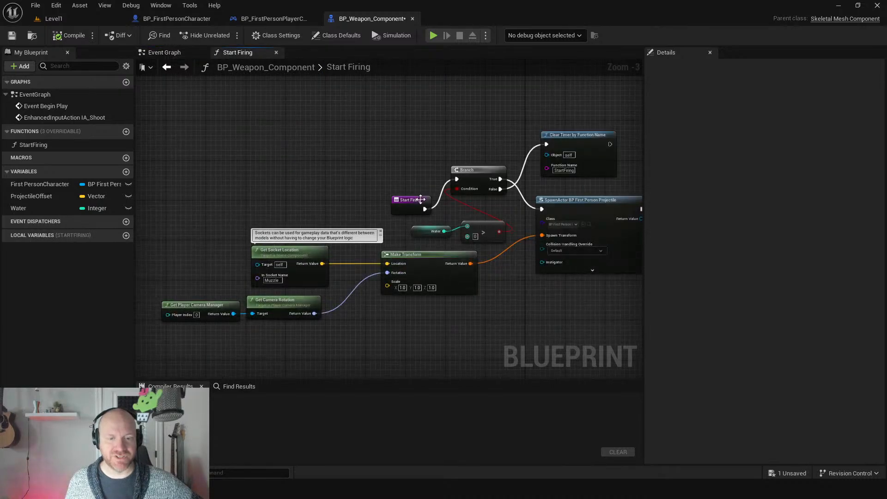
{"action": "left_click_drag", "start_coordinate": [420, 200], "coordinate": [401, 176]}
{"action": "right_click_drag", "start_coordinate": [567, 228], "coordinate": [460, 248]}
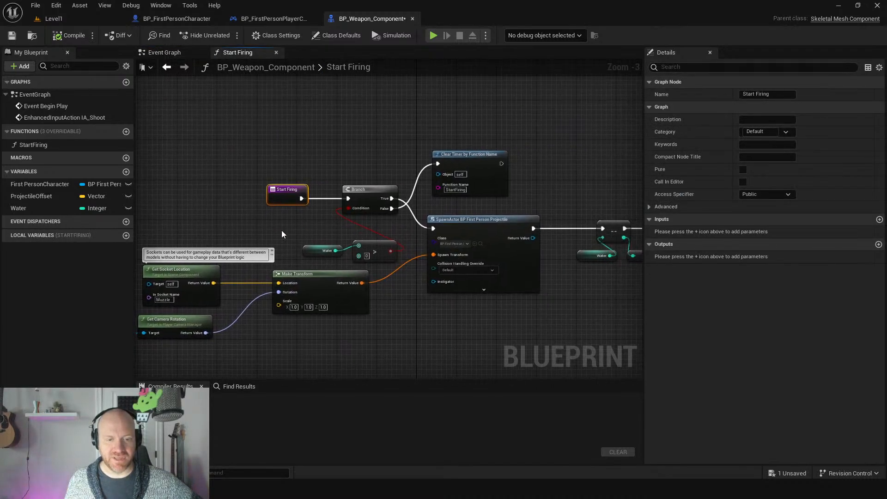
Examine the Water greater-than-0 condition and the socket location and camera rotation nodes feeding Make Transform.
{"action": "right_click_drag", "start_coordinate": [282, 231], "coordinate": [373, 190]}
{"action": "scroll", "coordinate": [388, 197], "scroll_direction": "up", "scroll_amount": 3}
{"action": "left_click_drag", "start_coordinate": [386, 190], "coordinate": [494, 220]}
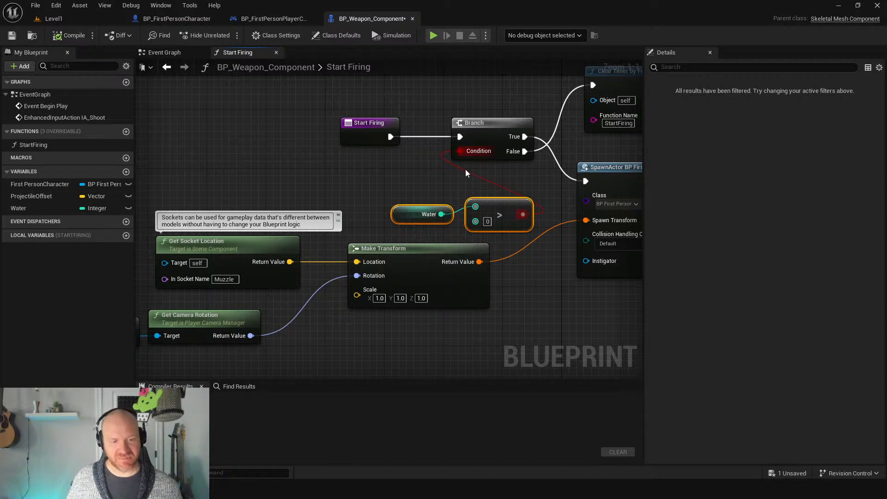
{"action": "right_click_drag", "start_coordinate": [413, 168], "coordinate": [564, 74]}
{"action": "left_click_drag", "start_coordinate": [245, 164], "coordinate": [529, 257]}
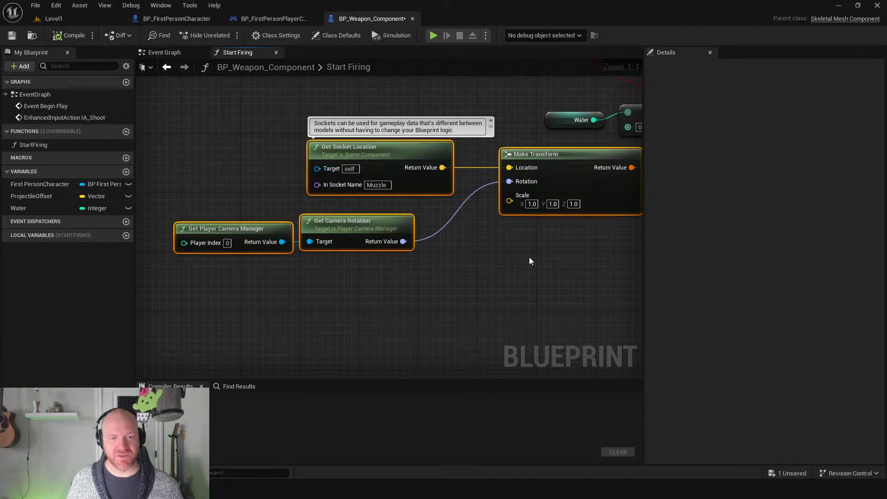
{"action": "scroll", "coordinate": [506, 251], "scroll_direction": "down", "scroll_amount": 4}
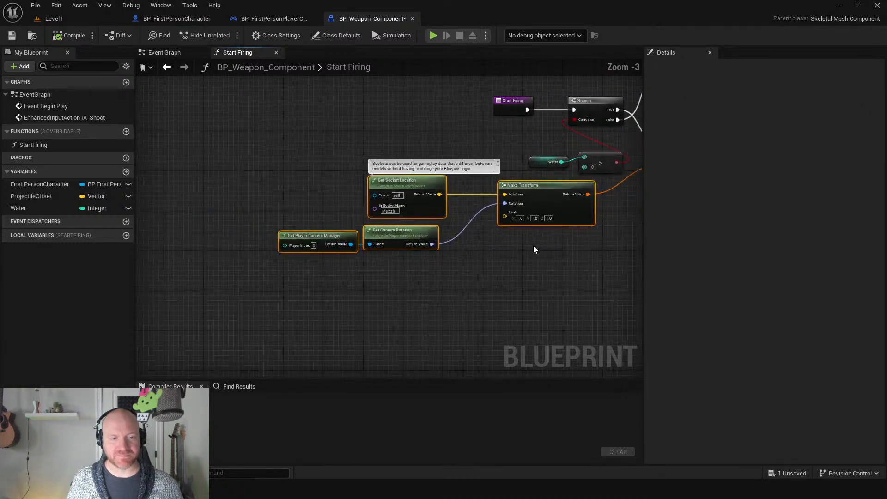
{"action": "right_click_drag", "start_coordinate": [533, 245], "coordinate": [417, 277]}
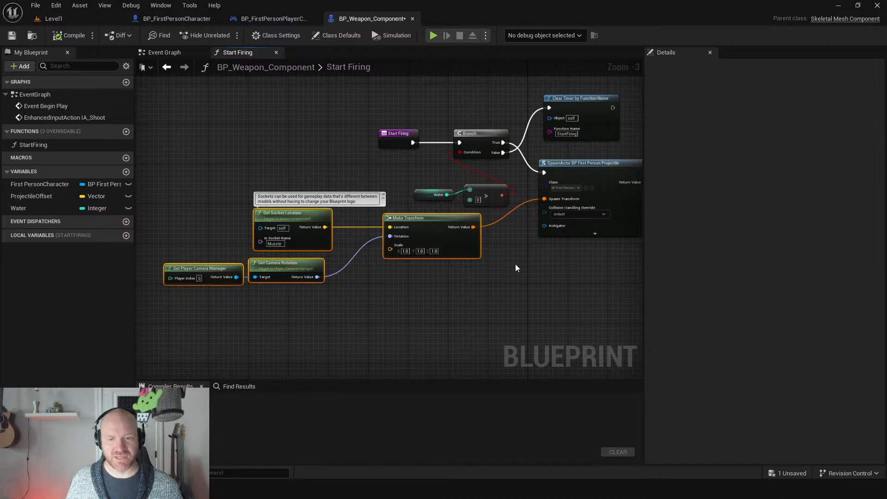
Recheck the timer nodes in the Event Graph, and review the projectile SpawnActor node and its transform inputs in Start Firing.
{"action": "left_click", "coordinate": [183, 53]}
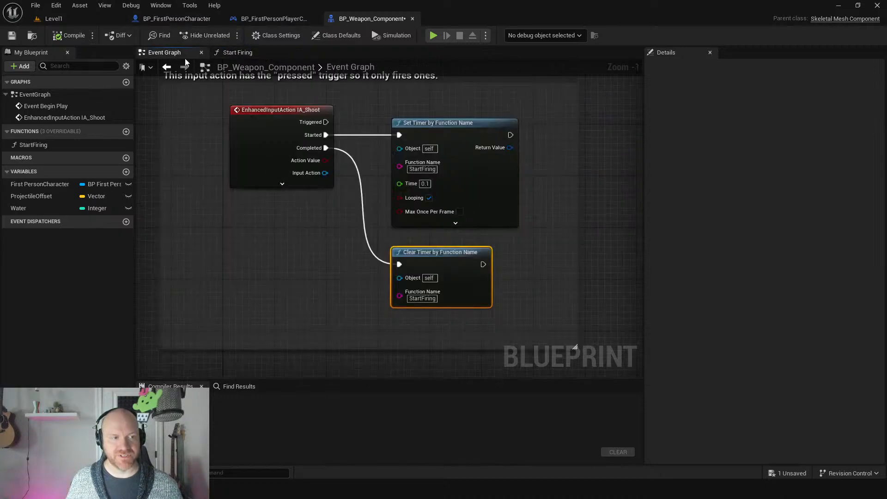
{"action": "left_click", "coordinate": [258, 52]}
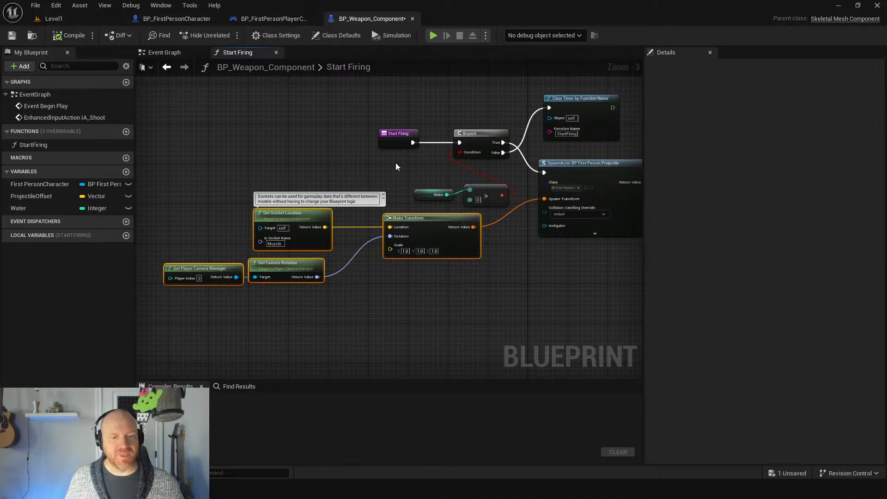
{"action": "right_click_drag", "start_coordinate": [530, 214], "coordinate": [385, 261]}
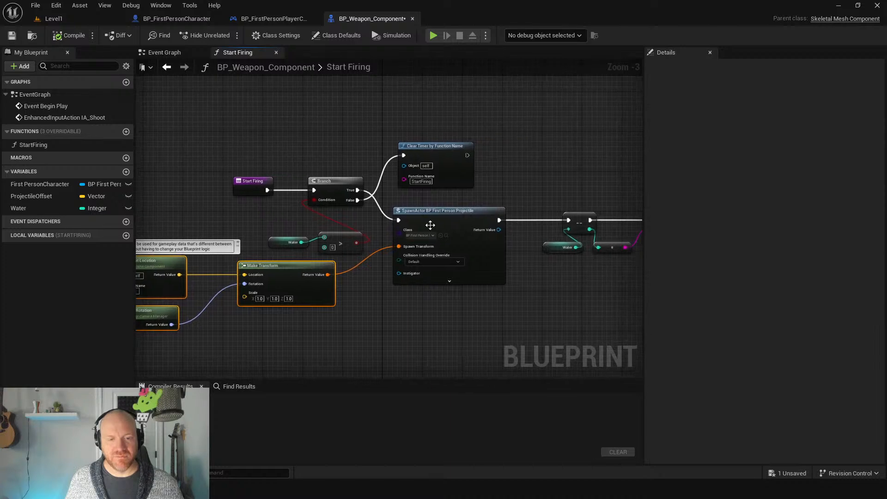
{"action": "left_click", "coordinate": [426, 221]}
{"action": "right_click_drag", "start_coordinate": [231, 303], "coordinate": [387, 251]}
{"action": "left_click_drag", "start_coordinate": [225, 211], "coordinate": [505, 299]}
{"action": "left_click", "coordinate": [467, 268]}
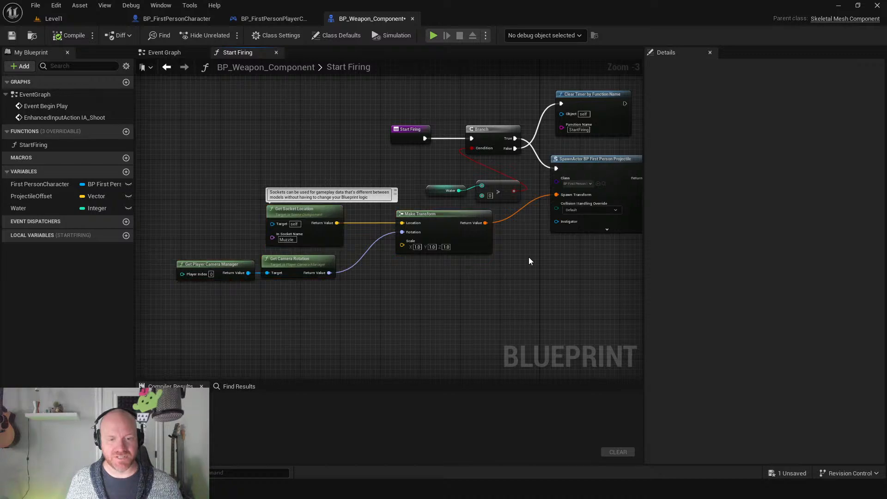
Examine the Water decrement and string conversion nodes that follow the projectile spawn in Start Firing.
{"action": "right_click_drag", "start_coordinate": [528, 257], "coordinate": [361, 277]}
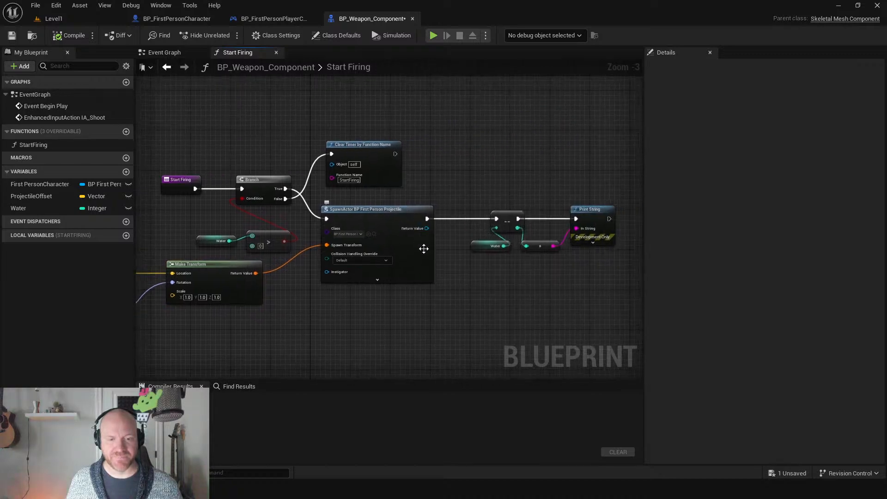
{"action": "scroll", "coordinate": [434, 250], "scroll_direction": "up", "scroll_amount": 2}
{"action": "left_click_drag", "start_coordinate": [489, 192], "coordinate": [554, 266]}
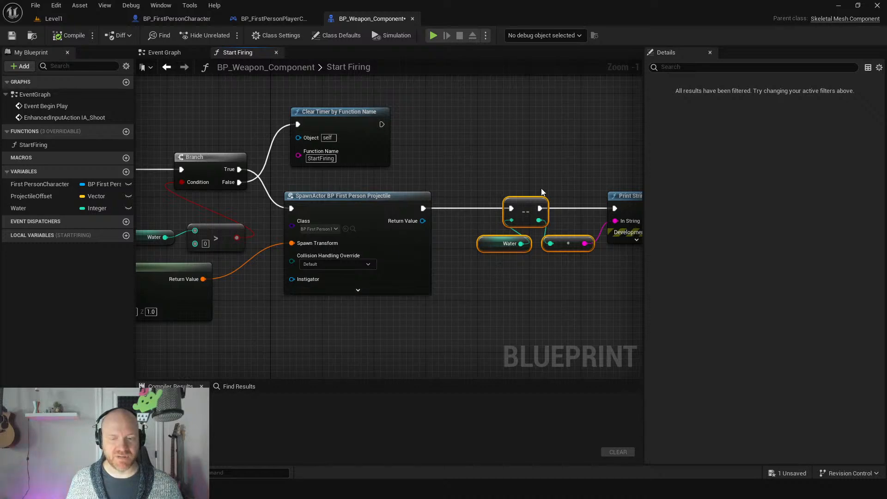
Delete the Print String node and its integer-to-string conversion after the Water decrement in Start Firing, and compile the blueprint.
{"action": "right_click_drag", "start_coordinate": [503, 183], "coordinate": [394, 182]}
{"action": "left_click_drag", "start_coordinate": [481, 185], "coordinate": [547, 270]}
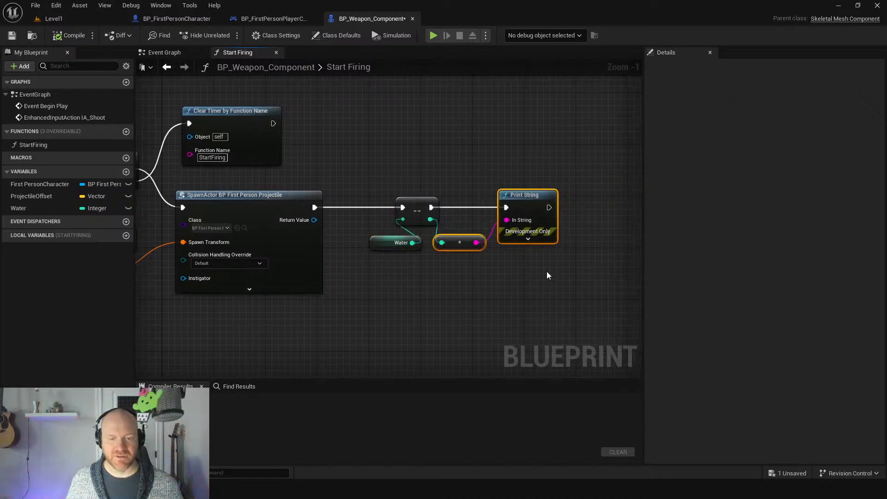
{"action": "left_click", "coordinate": [313, 142]}
{"action": "left_click_drag", "start_coordinate": [484, 211], "coordinate": [578, 290]}
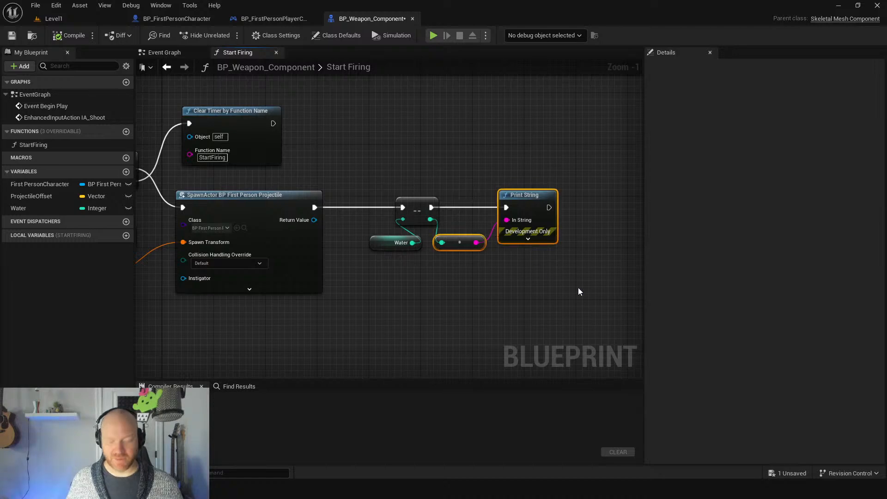
{"action": "key", "text": "Delete"}
{"action": "left_click", "coordinate": [80, 37]}
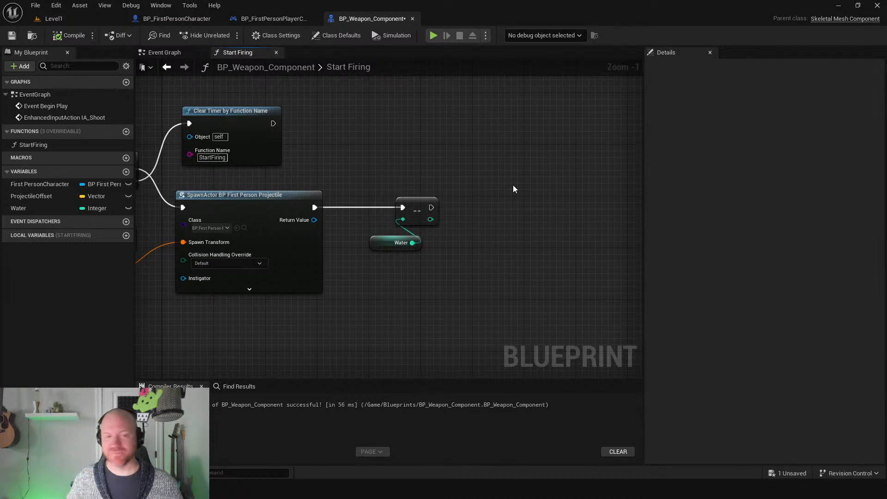
Review the Clear Timer by Function Name node in Start Firing, and the firing sound and Montage Play nodes in the Event Graph.
{"action": "right_click_drag", "start_coordinate": [186, 149], "coordinate": [422, 177]}
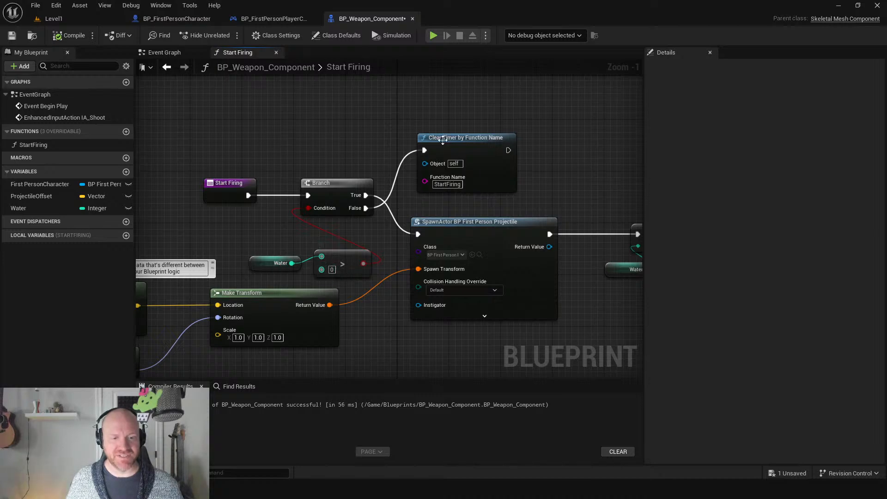
{"action": "left_click", "coordinate": [452, 157]}
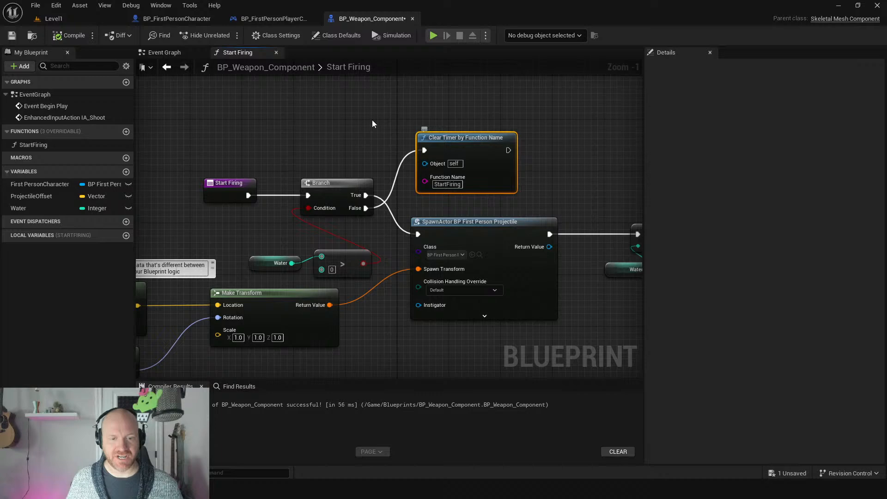
{"action": "left_click", "coordinate": [179, 54]}
{"action": "scroll", "coordinate": [492, 224], "scroll_direction": "down", "scroll_amount": 4}
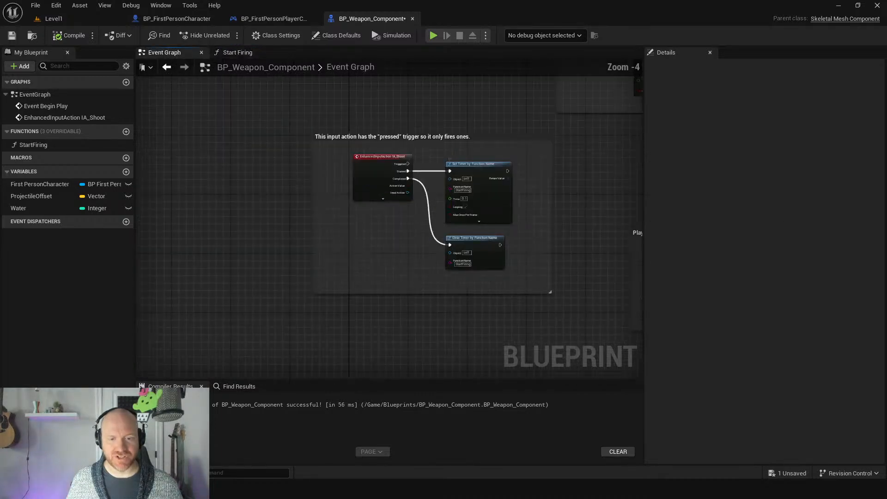
{"action": "right_click_drag", "start_coordinate": [408, 188], "coordinate": [223, 178]}
{"action": "scroll", "coordinate": [372, 187], "scroll_direction": "up", "scroll_amount": 5}
{"action": "right_click_drag", "start_coordinate": [372, 187], "coordinate": [271, 93]}
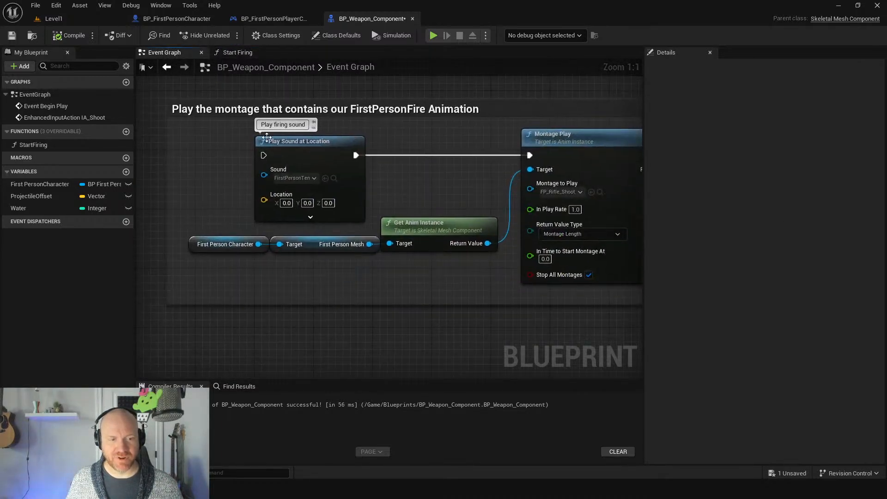
{"action": "left_click", "coordinate": [310, 146]}
{"action": "left_click", "coordinate": [582, 152]}
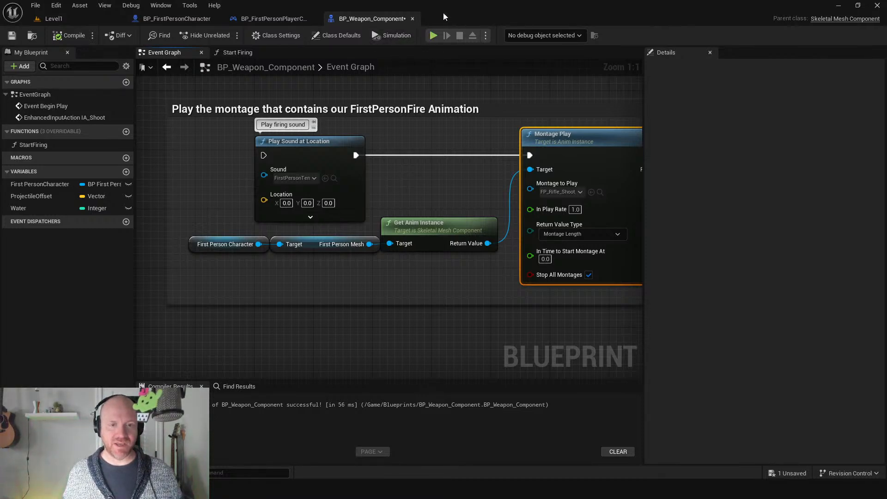
Play-test the level by picking up the rifle and shooting water at the nearest fire, and stop the preview.
{"action": "left_click", "coordinate": [433, 35]}
{"action": "left_click", "coordinate": [465, 271]}
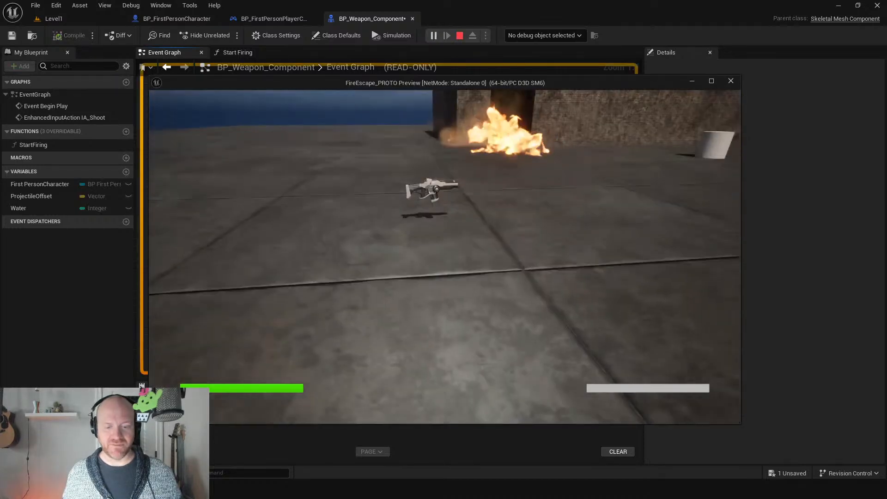
{"action": "key", "text": "w"}
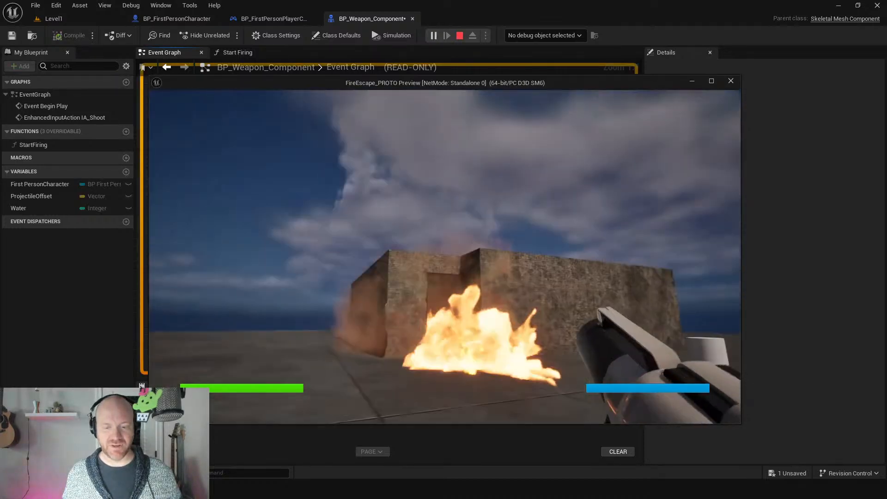
{"action": "left_click", "coordinate": [444, 257]}
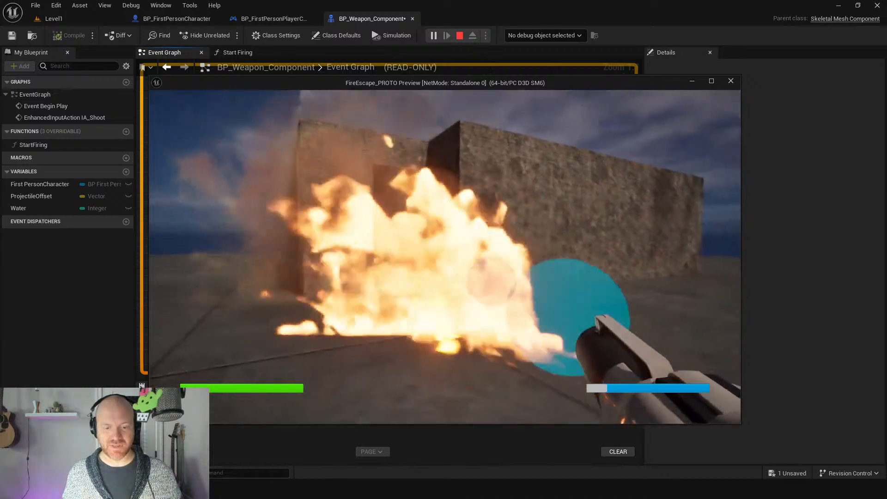
{"action": "key", "text": "Escape"}
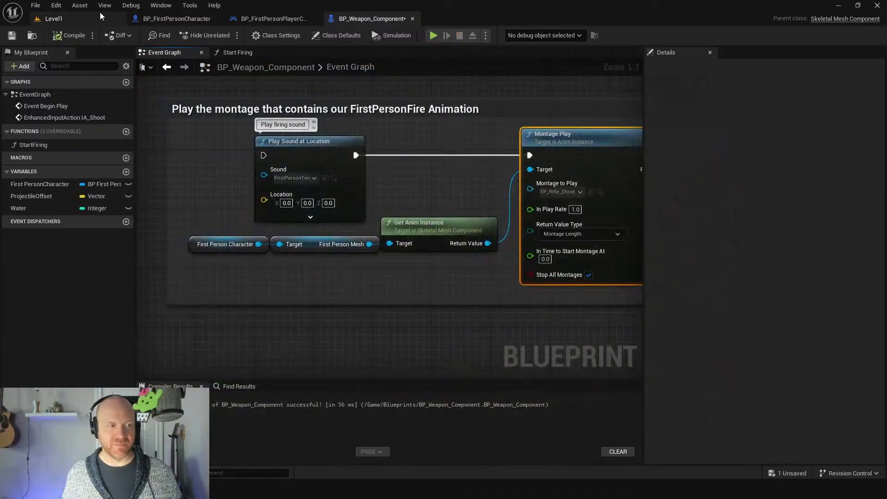
Open the BP_FirstPersonProjectile blueprint from Level1's Blueprints folder and examine the class comparison and Branch nodes following the overlap event.
{"action": "left_click", "coordinate": [52, 18]}
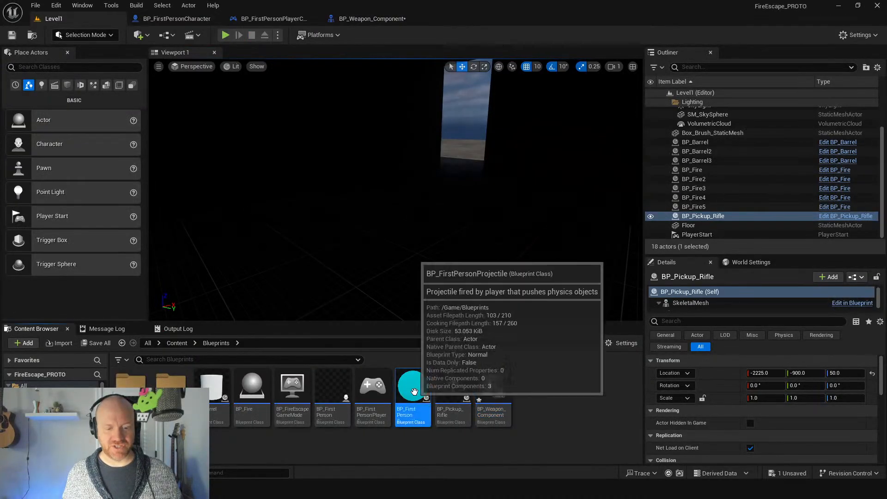
{"action": "double_click", "coordinate": [430, 397]}
{"action": "scroll", "coordinate": [400, 179], "scroll_direction": "up", "scroll_amount": 2}
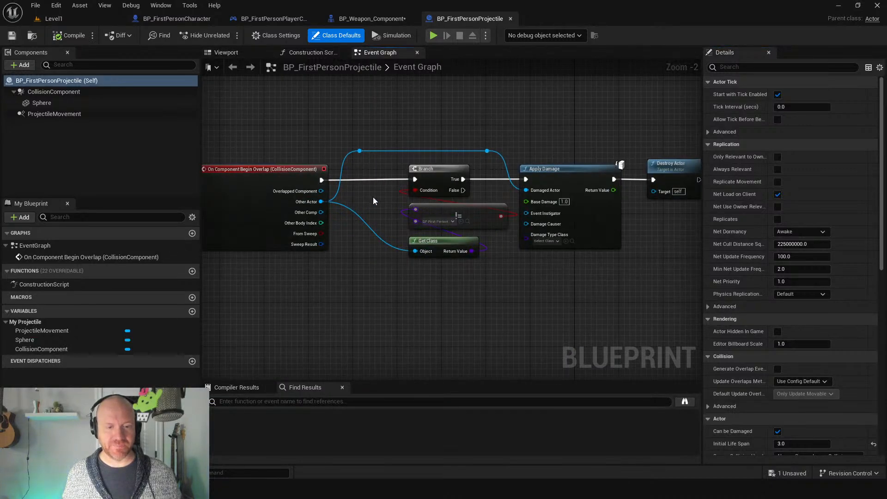
{"action": "left_click_drag", "start_coordinate": [372, 197], "coordinate": [459, 260]}
{"action": "left_click", "coordinate": [352, 233]}
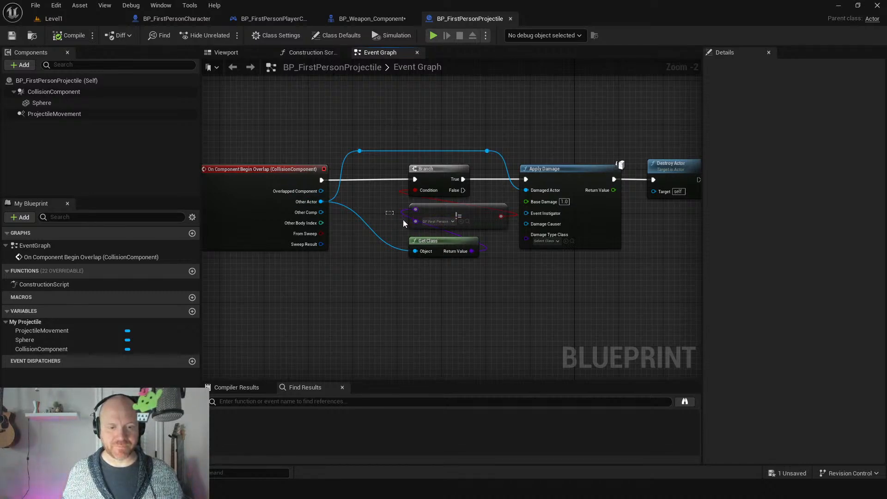
{"action": "left_click_drag", "start_coordinate": [386, 212], "coordinate": [487, 274]}
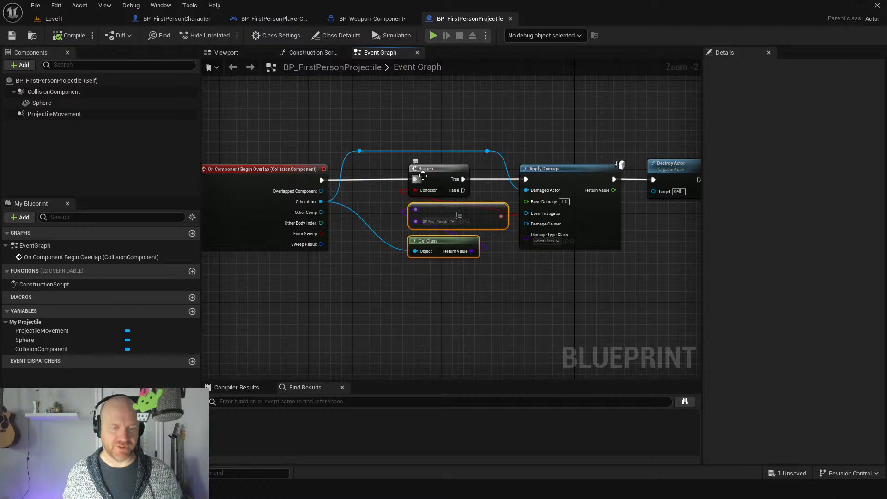
{"action": "left_click_drag", "start_coordinate": [381, 166], "coordinate": [495, 298]}
{"action": "left_click", "coordinate": [459, 294]}
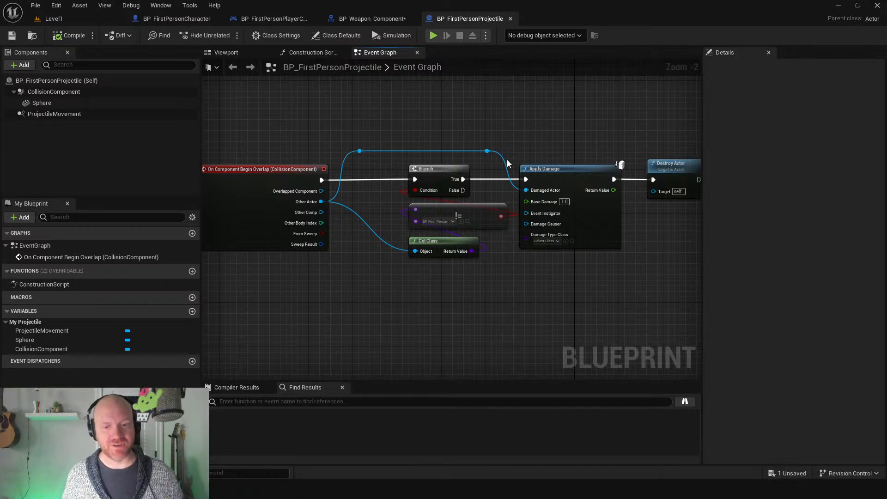
Examine the Apply Damage, On Component Begin Overlap and Destroy Actor nodes in the projectile's Event Graph.
{"action": "left_click_drag", "start_coordinate": [535, 144], "coordinate": [535, 287]}
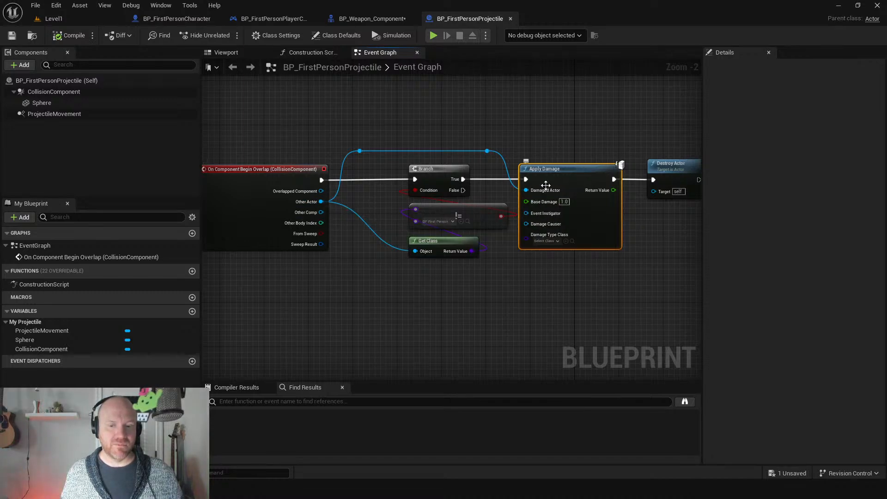
{"action": "left_click", "coordinate": [264, 180]}
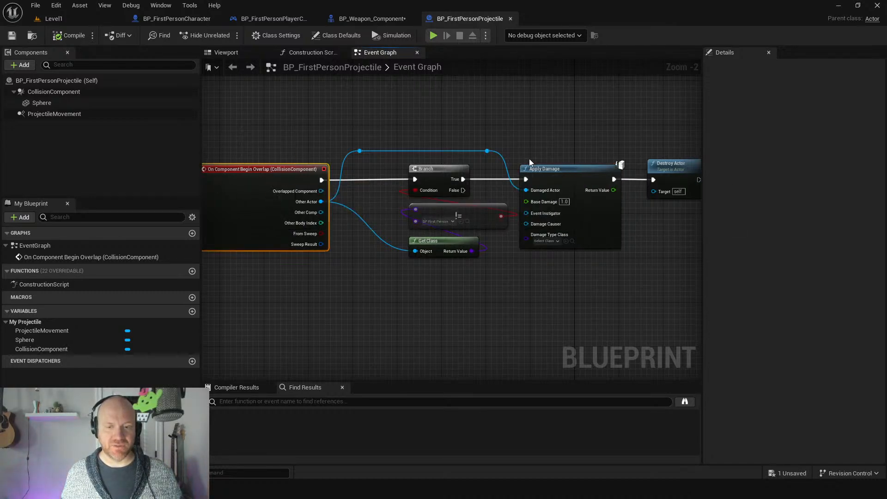
{"action": "left_click", "coordinate": [668, 177]}
{"action": "right_click_drag", "start_coordinate": [602, 278], "coordinate": [684, 263]}
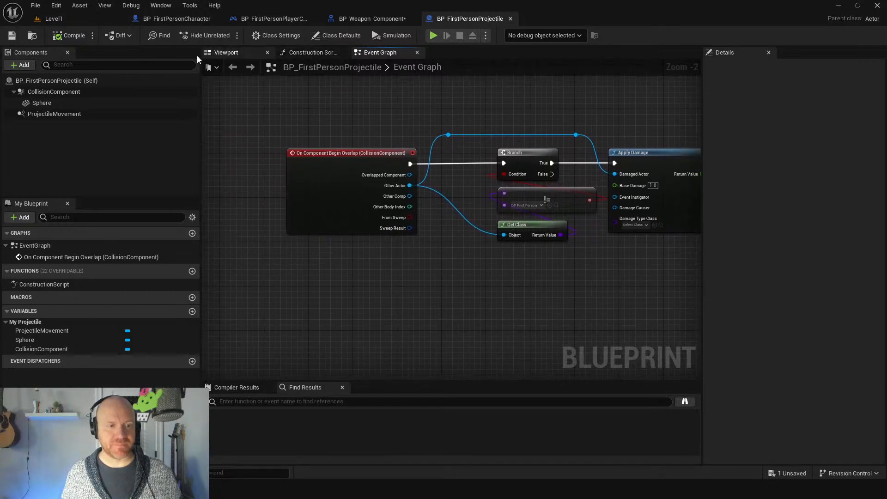
Open the BP_Pickup_Rifle blueprint from Level1's Blueprints folder, look over its Event Graph, and close it.
{"action": "left_click", "coordinate": [65, 23]}
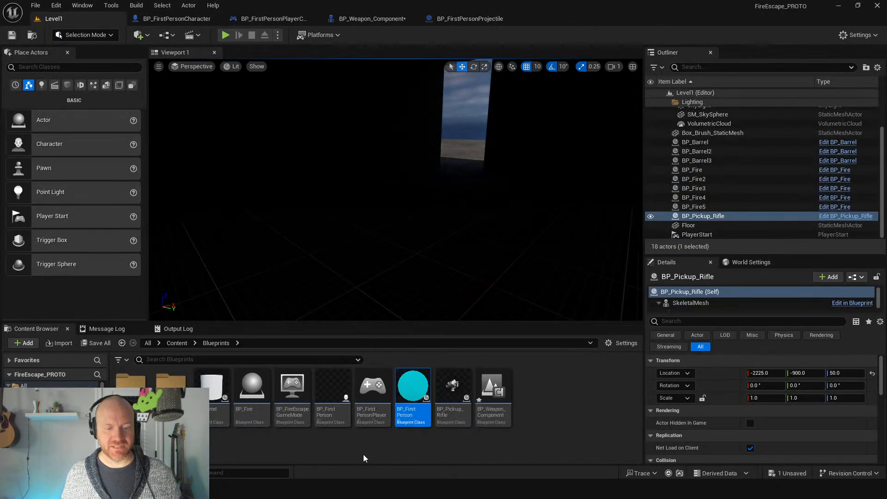
{"action": "left_click", "coordinate": [453, 385]}
{"action": "double_click", "coordinate": [454, 384]}
{"action": "right_click_drag", "start_coordinate": [311, 298], "coordinate": [573, 273]}
{"action": "scroll", "coordinate": [572, 273], "scroll_direction": "down", "scroll_amount": 2}
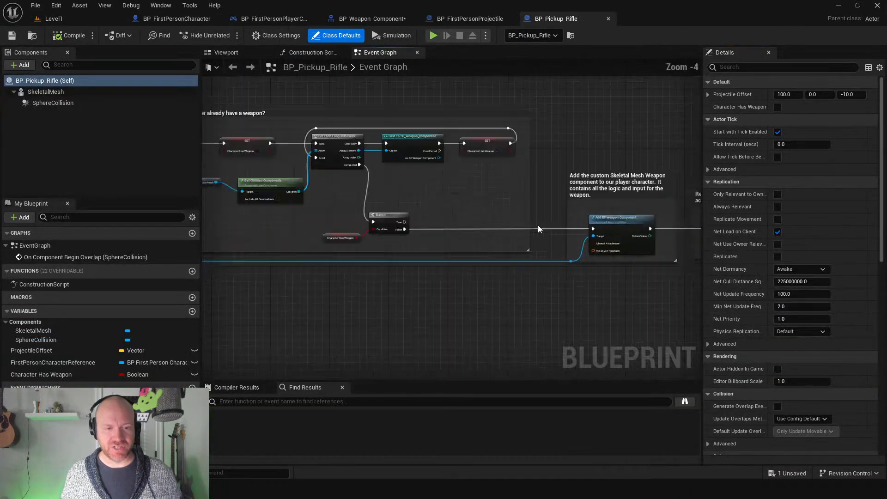
{"action": "scroll", "coordinate": [537, 225], "scroll_direction": "down", "scroll_amount": 1}
{"action": "right_click_drag", "start_coordinate": [410, 193], "coordinate": [776, 226]}
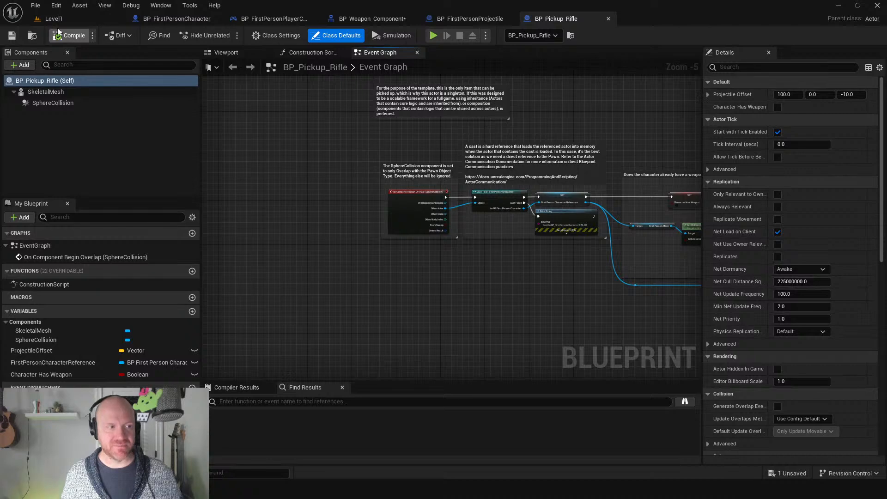
{"action": "left_click", "coordinate": [607, 19]}
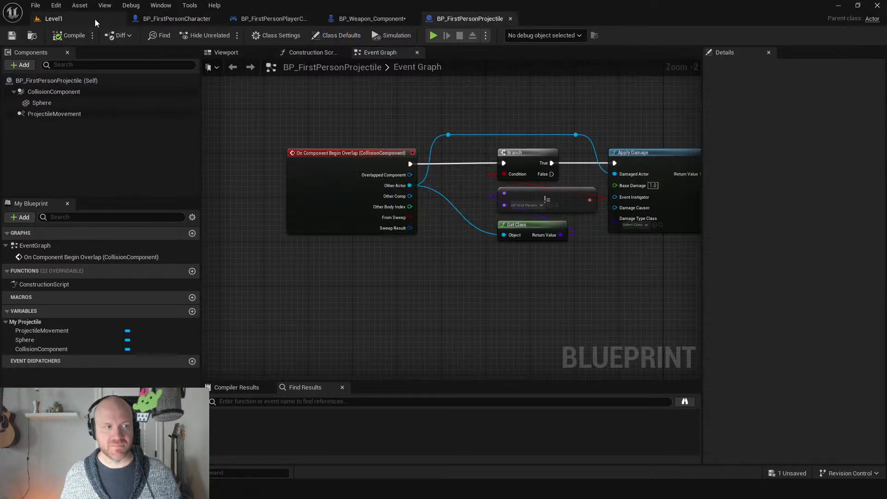
Open the BP_Fire blueprint from Level1's Blueprints folder and bring the Event AnyDamage chain into view in its Event Graph.
{"action": "left_click", "coordinate": [51, 18]}
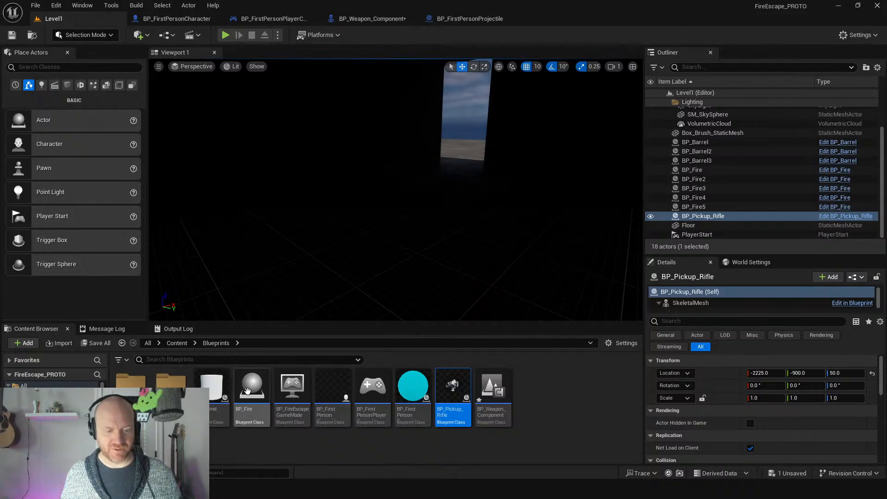
{"action": "left_click", "coordinate": [249, 389]}
{"action": "double_click", "coordinate": [250, 389]}
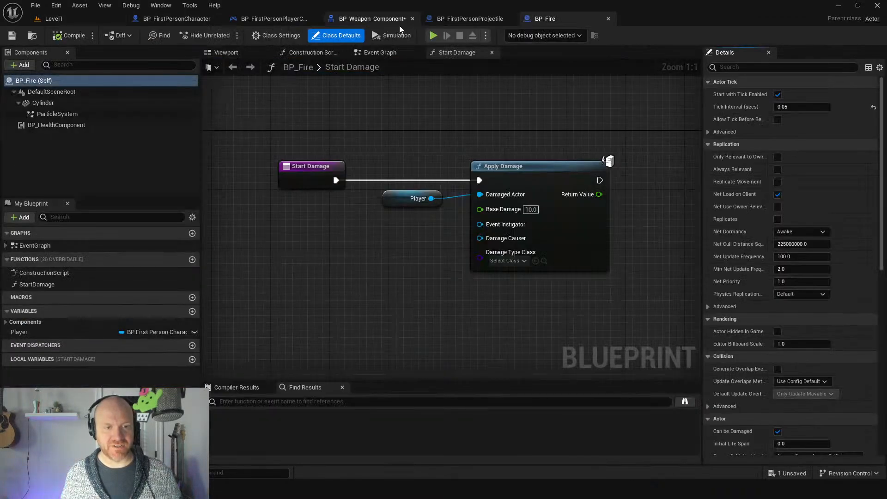
{"action": "left_click", "coordinate": [372, 50]}
{"action": "right_click_drag", "start_coordinate": [332, 133], "coordinate": [307, 311]}
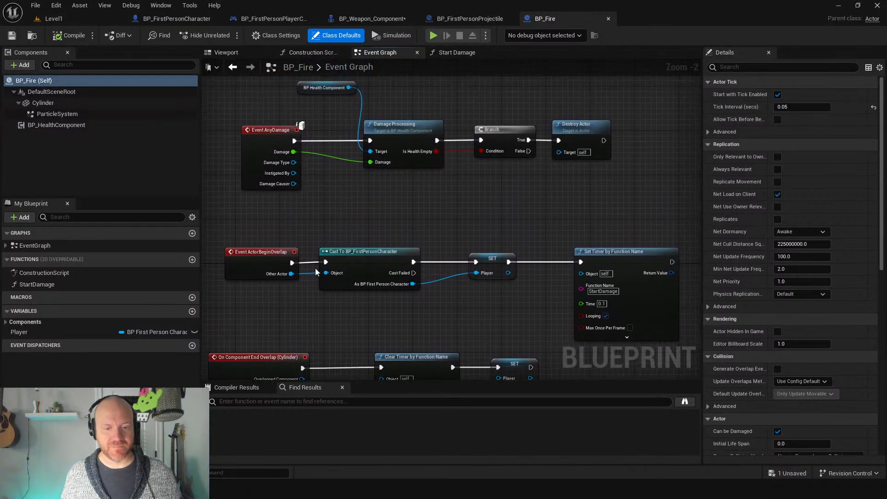
{"action": "right_click_drag", "start_coordinate": [352, 215], "coordinate": [369, 294]}
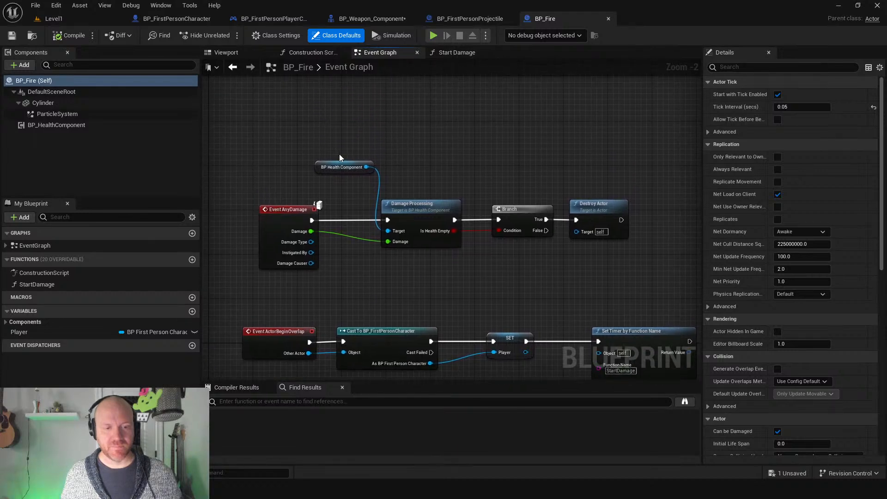
Examine the Damage Processing, Branch and Event AnyDamage nodes that handle damage in BP_Fire.
{"action": "left_click", "coordinate": [406, 206]}
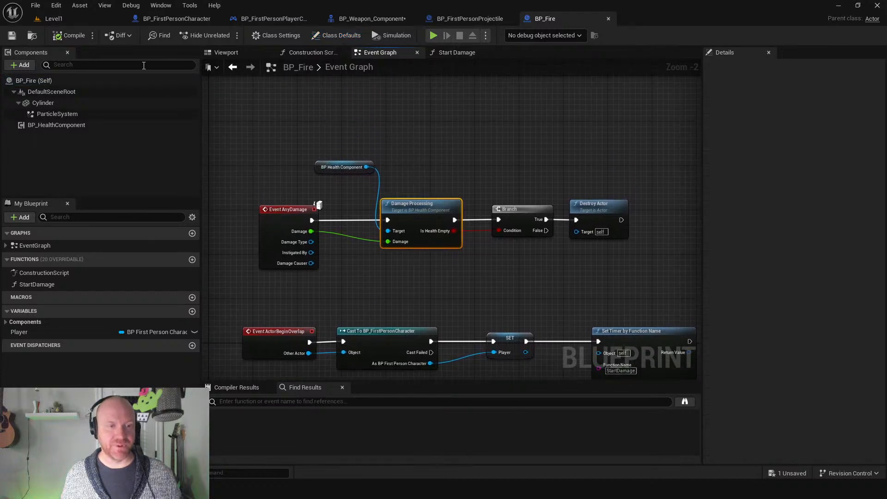
{"action": "left_click_drag", "start_coordinate": [399, 162], "coordinate": [449, 279]}
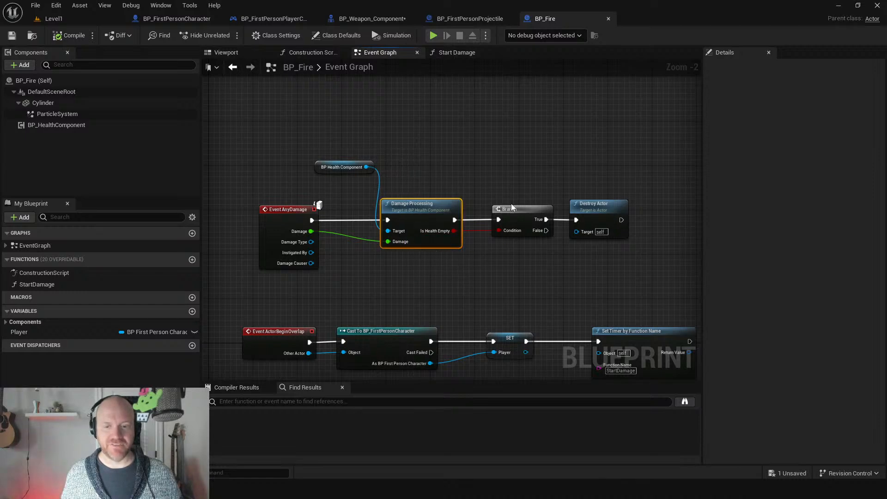
{"action": "left_click_drag", "start_coordinate": [415, 194], "coordinate": [533, 265]}
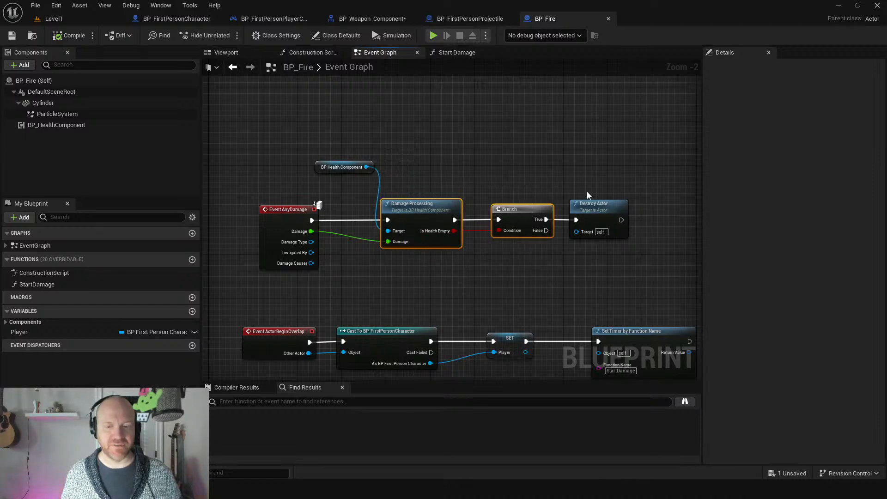
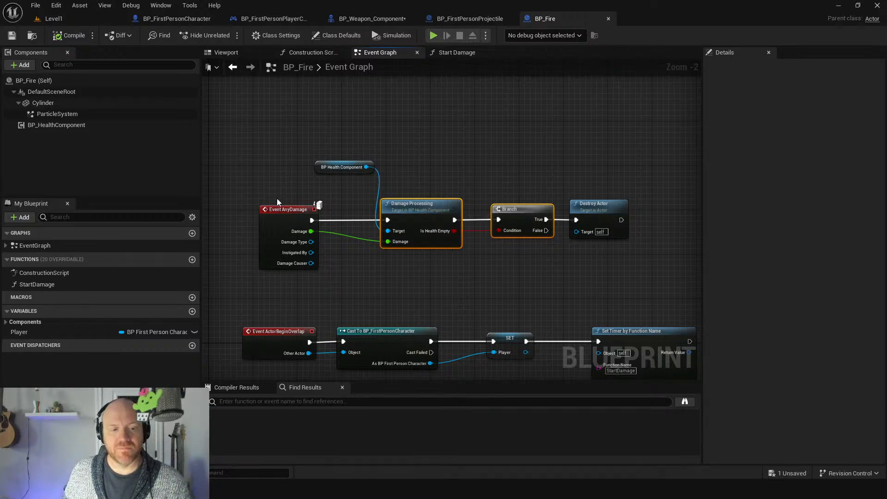
{"action": "left_click", "coordinate": [292, 206]}
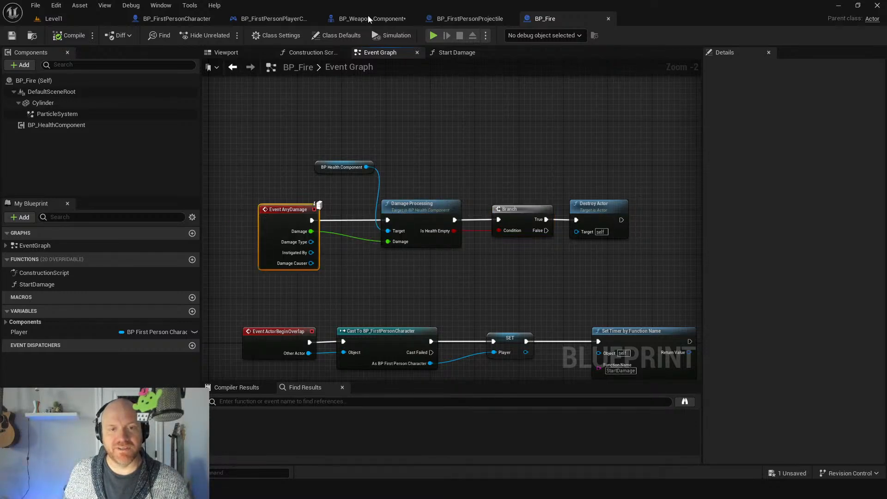
Recheck the Apply Damage node in BP_FirstPersonProjectile and return to BP_Fire's damage event.
{"action": "left_click", "coordinate": [461, 20]}
{"action": "right_click_drag", "start_coordinate": [506, 290], "coordinate": [202, 335]}
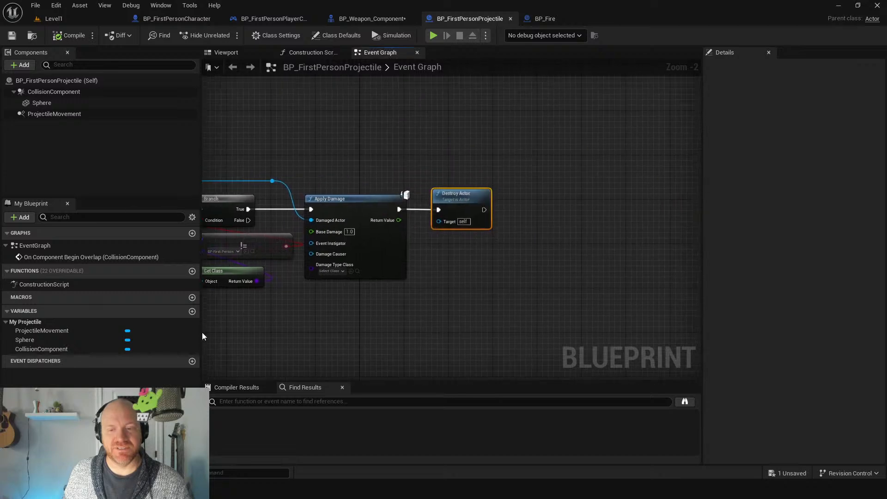
{"action": "left_click", "coordinate": [325, 205]}
{"action": "right_click_drag", "start_coordinate": [362, 142], "coordinate": [537, 121]}
{"action": "left_click", "coordinate": [544, 19]}
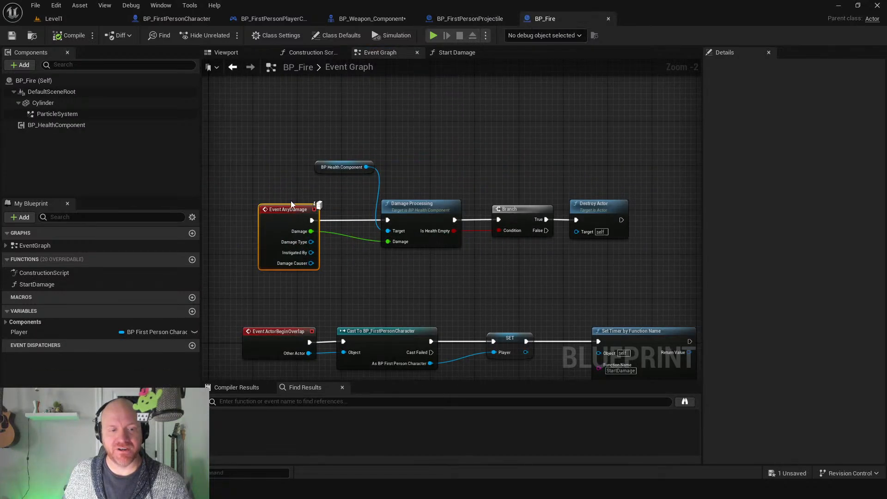
Compare the Damage Processing and Branch nodes in BP_Fire with the matching damage chain in BP_FirstPersonCharacter's Event Graph.
{"action": "left_click_drag", "start_coordinate": [411, 185], "coordinate": [535, 276]}
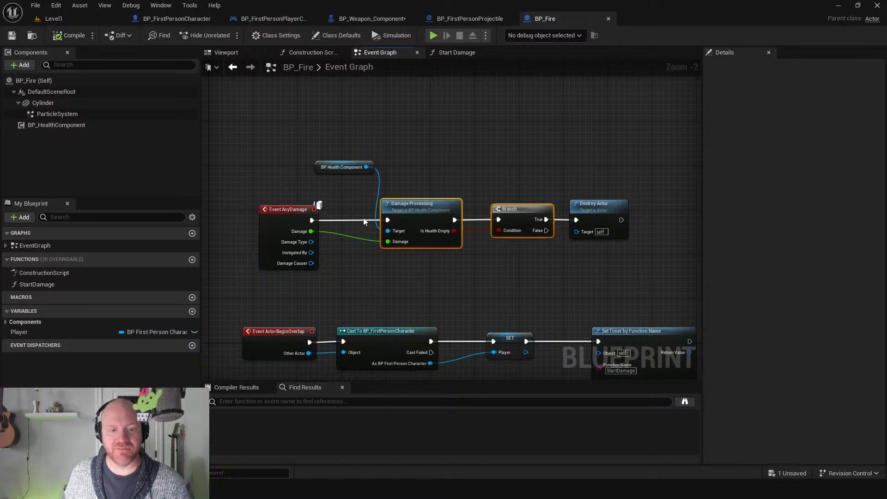
{"action": "left_click", "coordinate": [177, 18]}
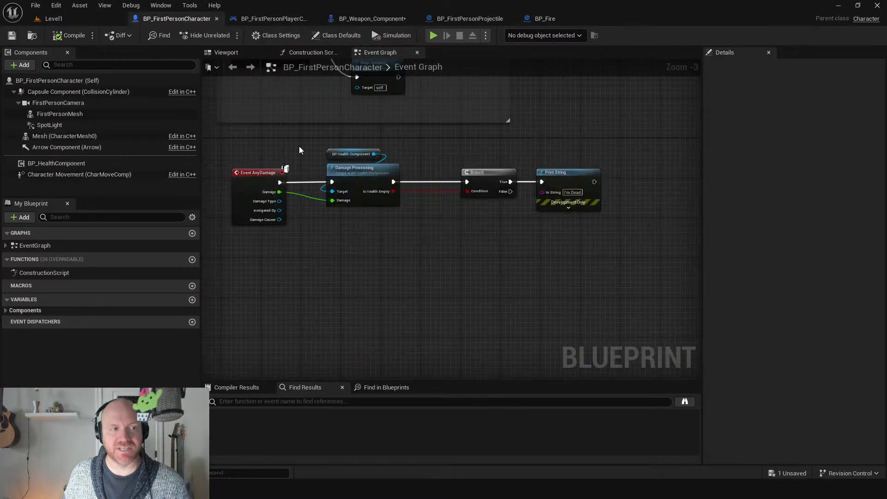
{"action": "left_click_drag", "start_coordinate": [323, 146], "coordinate": [450, 220]}
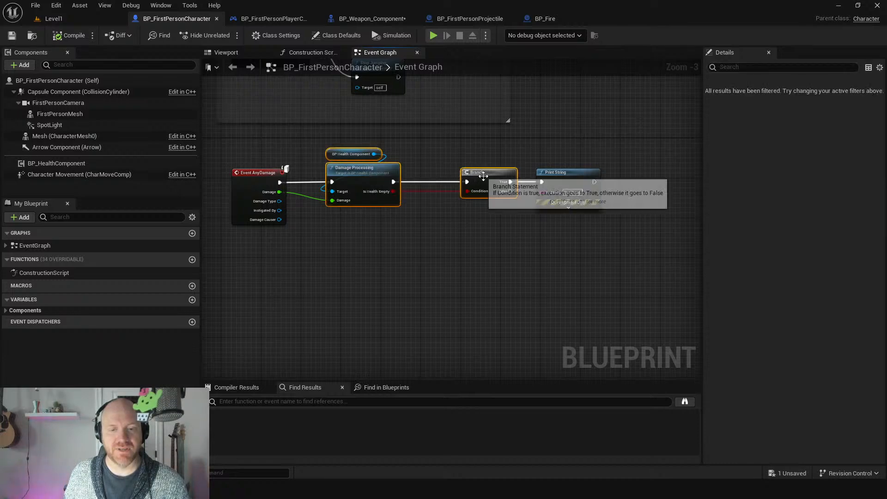
{"action": "left_click", "coordinate": [540, 20]}
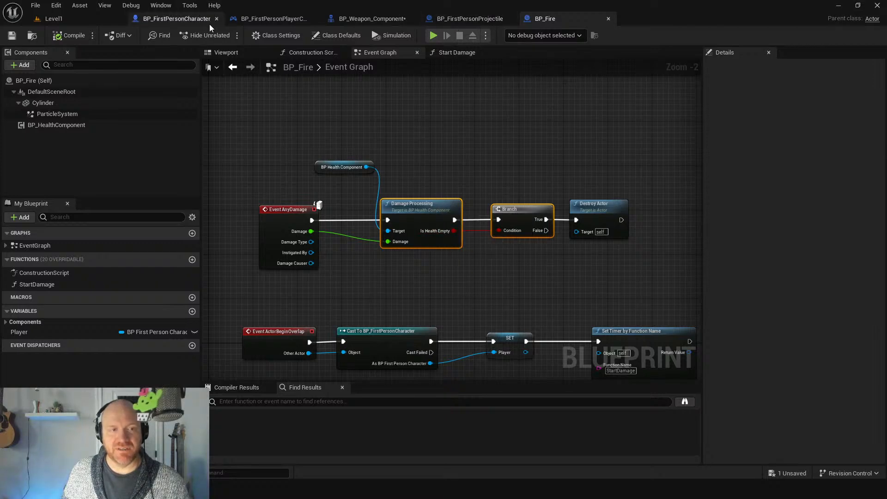
{"action": "left_click", "coordinate": [155, 21]}
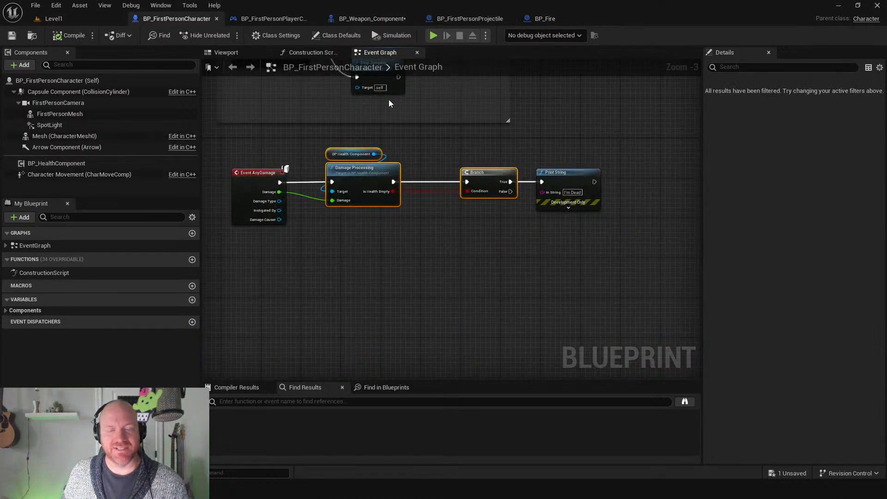
Go back to BP_Fire and inspect its Cylinder component in the blueprint's 3D preview.
{"action": "left_click", "coordinate": [544, 20]}
{"action": "right_click_drag", "start_coordinate": [483, 289], "coordinate": [501, 166]}
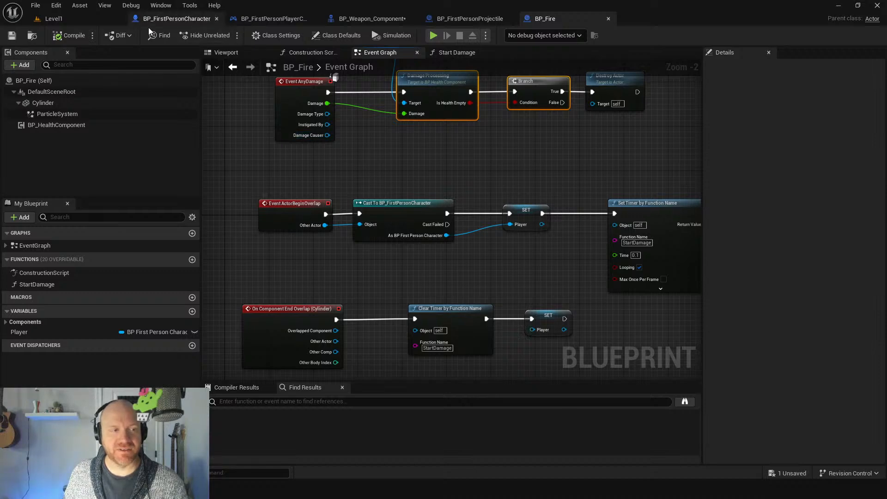
{"action": "left_click", "coordinate": [226, 52]}
{"action": "left_click", "coordinate": [292, 263]}
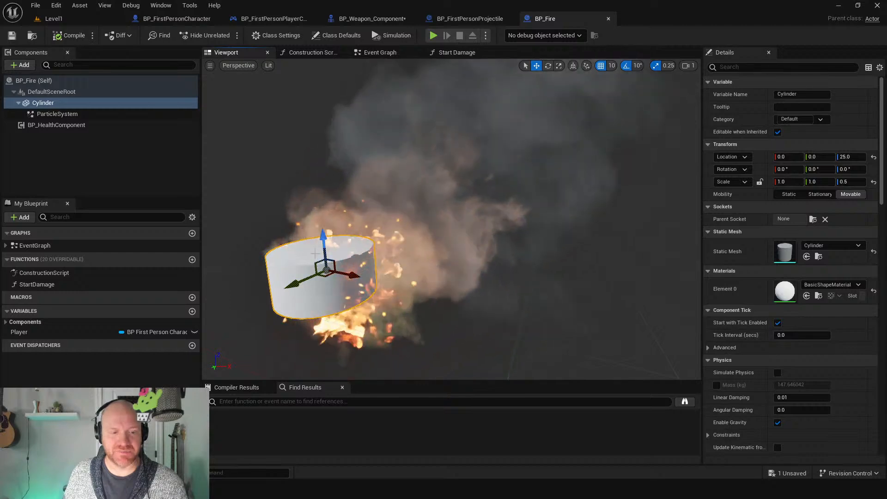
Examine the character cast, SET Player and Set Timer by Function Name nodes after Event ActorBeginOverlap in BP_Fire's Event Graph.
{"action": "left_click", "coordinate": [380, 52]}
{"action": "left_click_drag", "start_coordinate": [383, 172], "coordinate": [550, 262]}
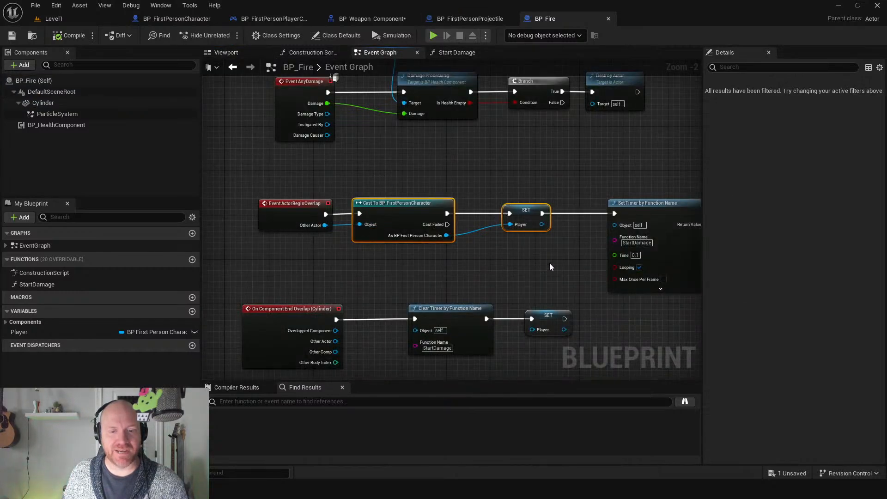
{"action": "right_click_drag", "start_coordinate": [483, 267], "coordinate": [392, 206]}
{"action": "left_click", "coordinate": [455, 250]}
{"action": "left_click", "coordinate": [562, 212]}
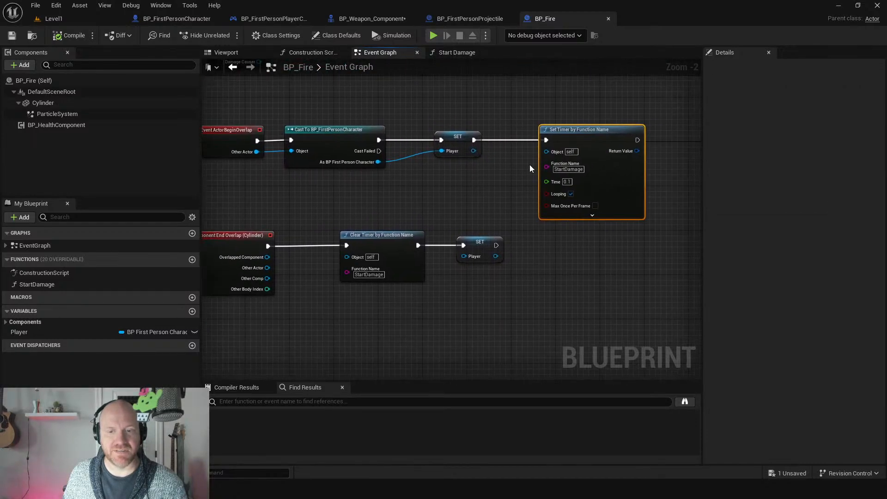
Examine the On Component End Overlap (Cylinder) event with its Clear Timer by Function Name and SET Player nodes.
{"action": "right_click_drag", "start_coordinate": [251, 204], "coordinate": [341, 160]}
{"action": "left_click", "coordinate": [298, 197]}
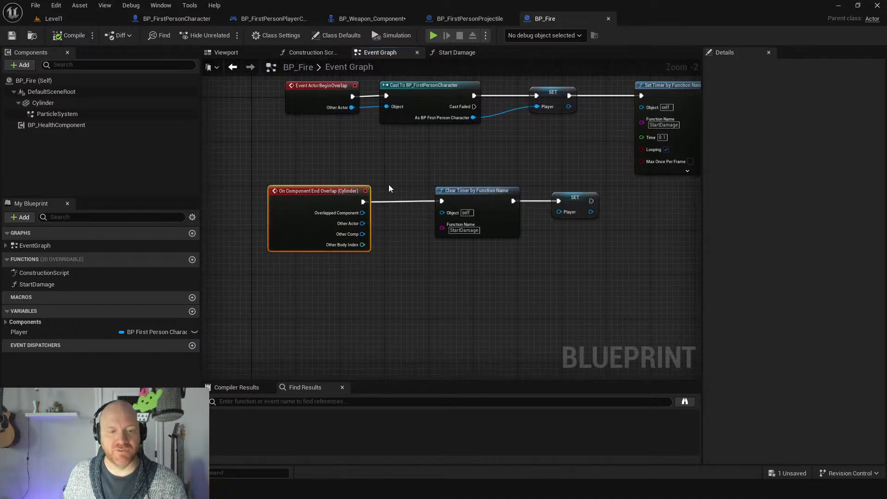
{"action": "left_click_drag", "start_coordinate": [436, 155], "coordinate": [594, 231]}
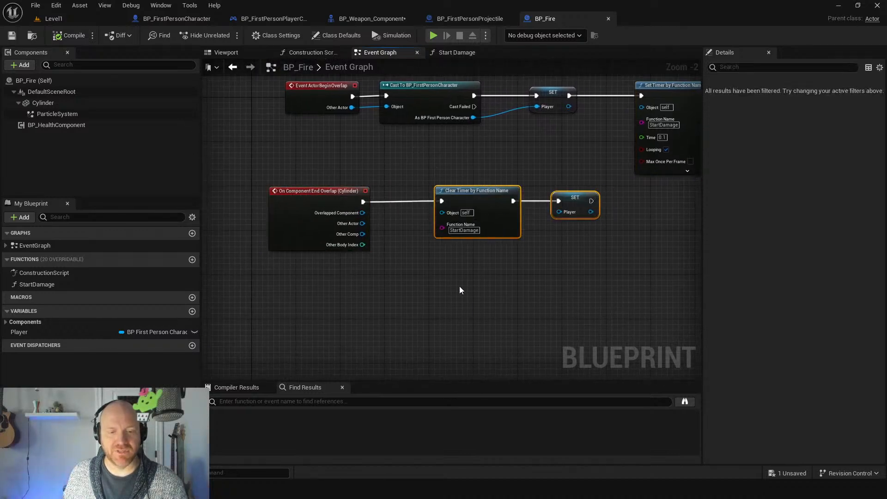
{"action": "left_click", "coordinate": [576, 203]}
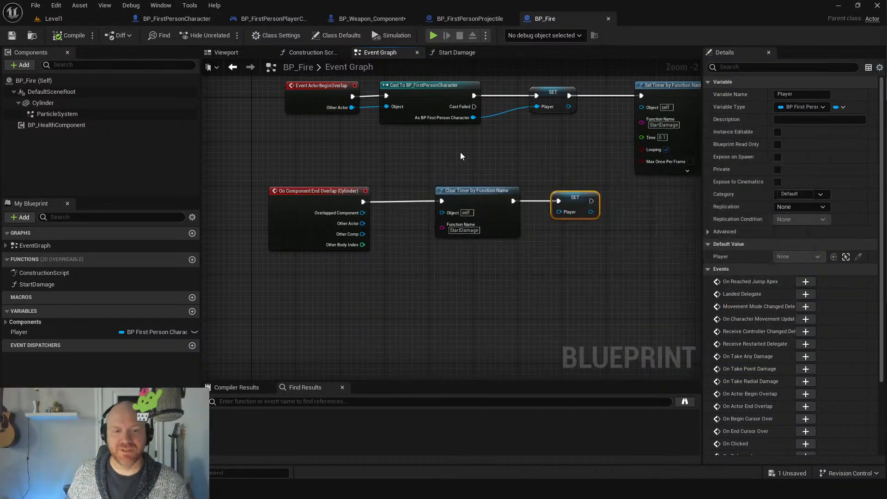
Check the AlienDefense_PROTO repository's fetch progress in GitHub Desktop and move its window back out of view.
{"action": "left_click_drag", "start_coordinate": [886, 108], "coordinate": [537, 72]}
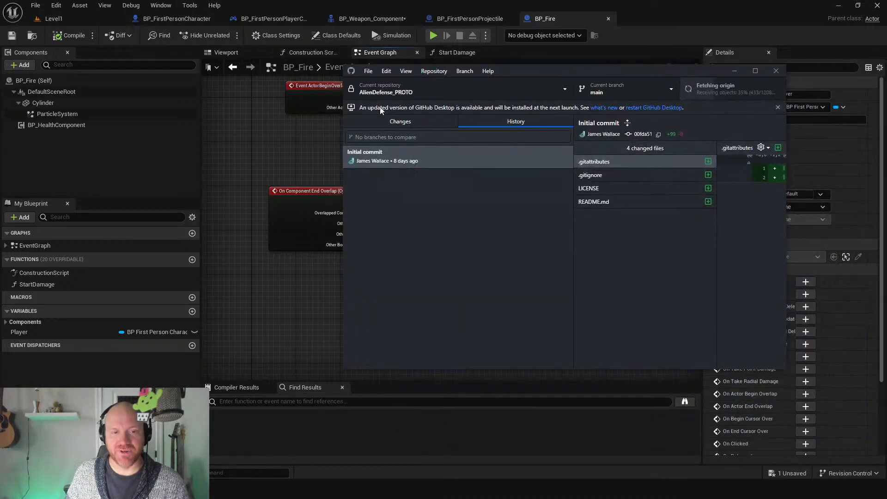
{"action": "left_click_drag", "start_coordinate": [608, 75], "coordinate": [886, 78]}
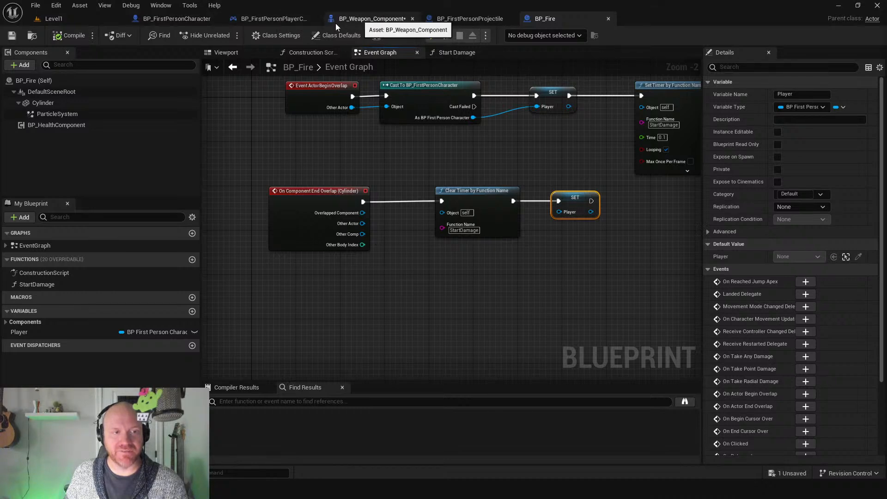
Close the BP_FirstPersonPlayerController, BP_Weapon_Component, BP_FirstPersonProjectile and BP_Fire blueprints, keeping BP_FirstPersonCharacter open.
{"action": "left_click", "coordinate": [323, 22]}
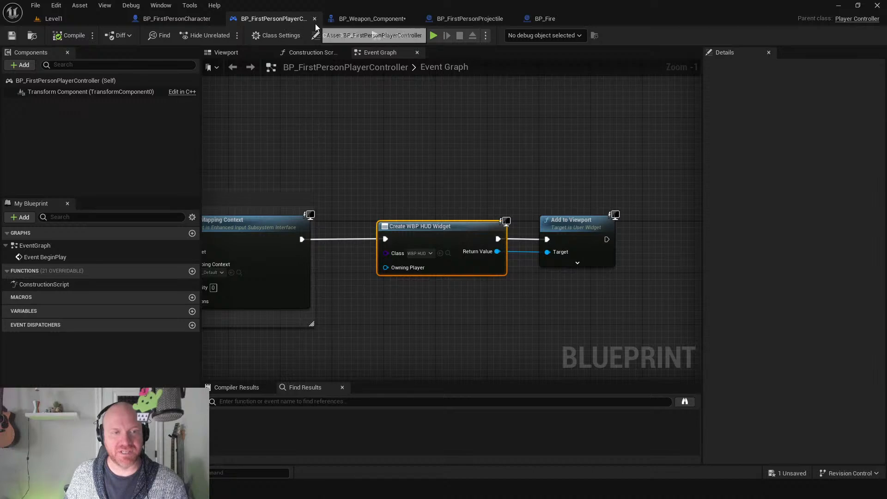
{"action": "left_click", "coordinate": [314, 18]}
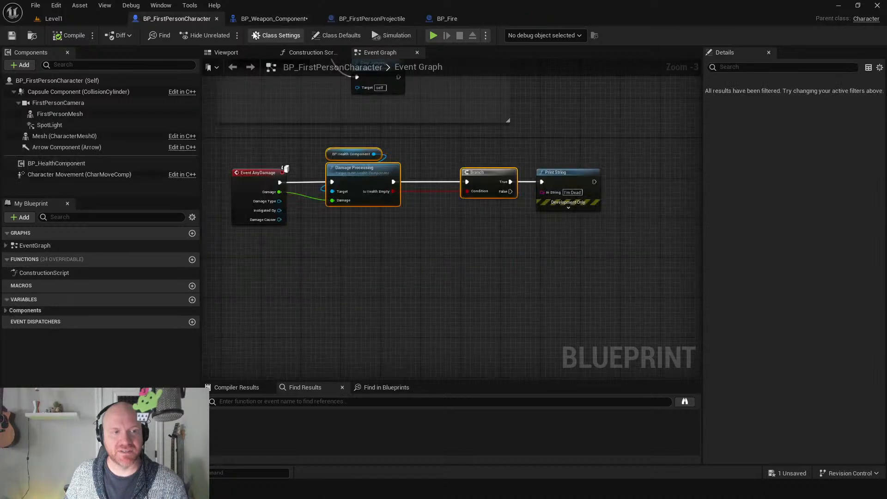
{"action": "left_click", "coordinate": [315, 19]}
{"action": "left_click", "coordinate": [315, 18]}
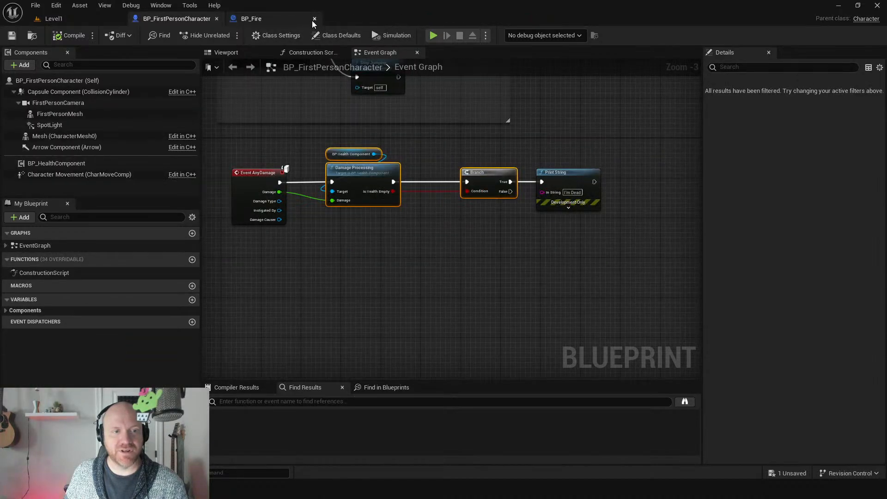
{"action": "left_click", "coordinate": [314, 19]}
Open the BP_Barrel blueprint from Level1's Blueprints folder.
{"action": "left_click", "coordinate": [103, 19]}
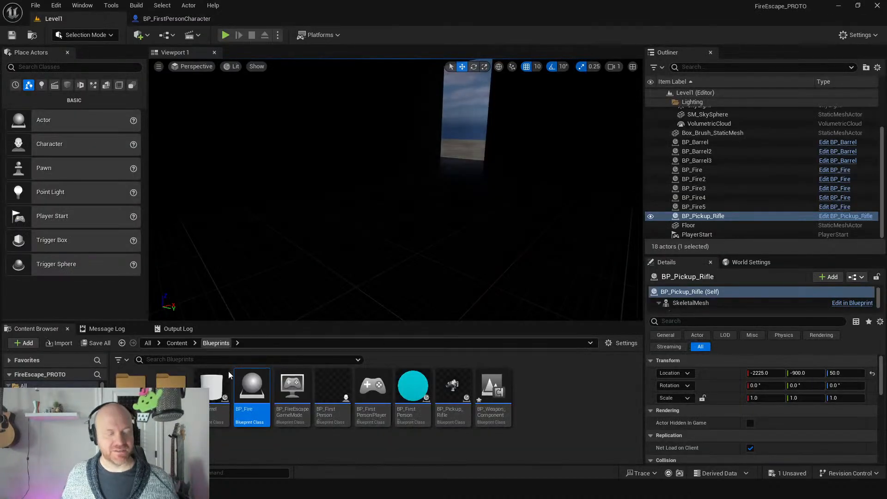
{"action": "left_click", "coordinate": [214, 396]}
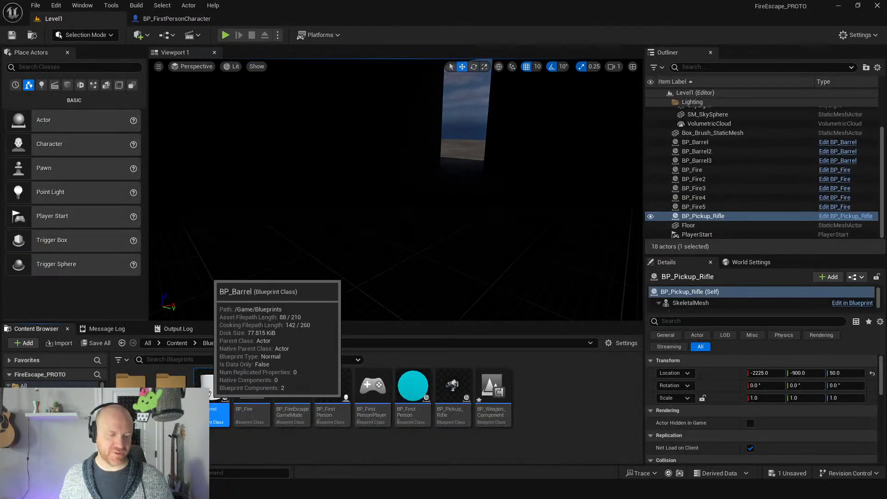
{"action": "double_click", "coordinate": [210, 394]}
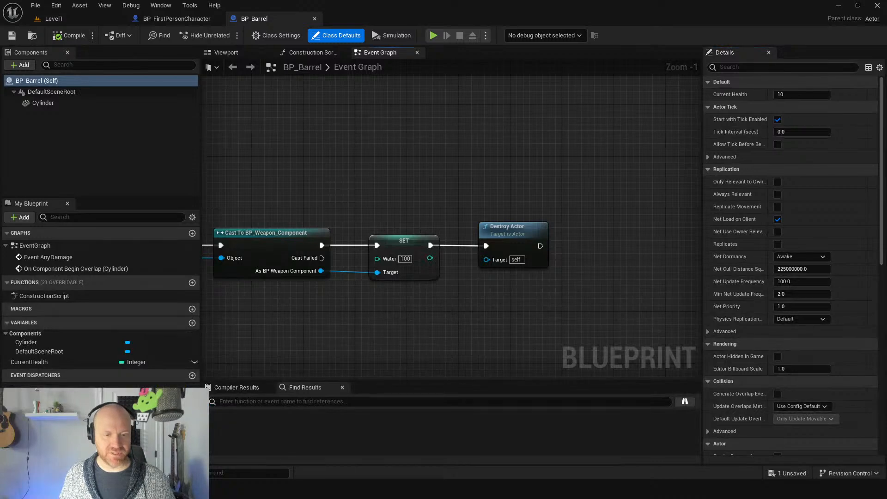
Examine the Event AnyDamage chain in BP_Barrel's Event Graph, from the Current Health subtraction to the Branch node.
{"action": "right_click_drag", "start_coordinate": [298, 223], "coordinate": [603, 194]}
{"action": "right_click_drag", "start_coordinate": [367, 181], "coordinate": [636, 286]}
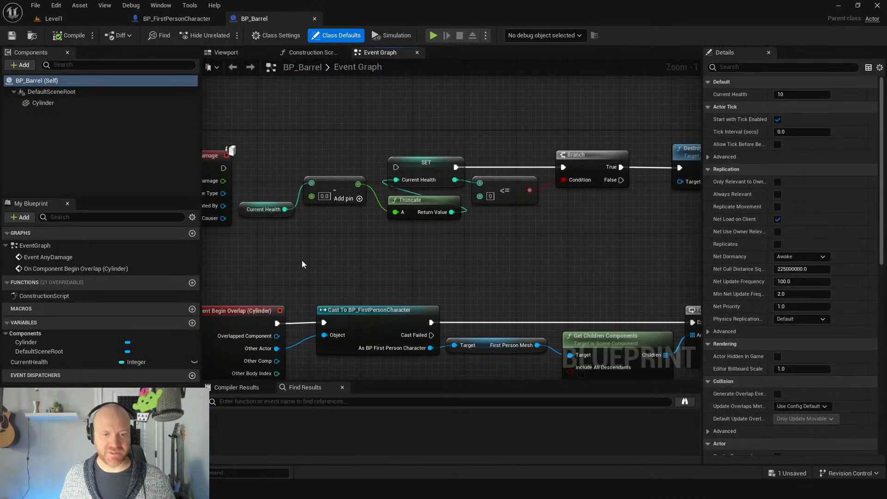
{"action": "right_click_drag", "start_coordinate": [301, 260], "coordinate": [461, 268]}
{"action": "scroll", "coordinate": [425, 243], "scroll_direction": "down", "scroll_amount": 1}
{"action": "scroll", "coordinate": [323, 268], "scroll_direction": "down", "scroll_amount": 1}
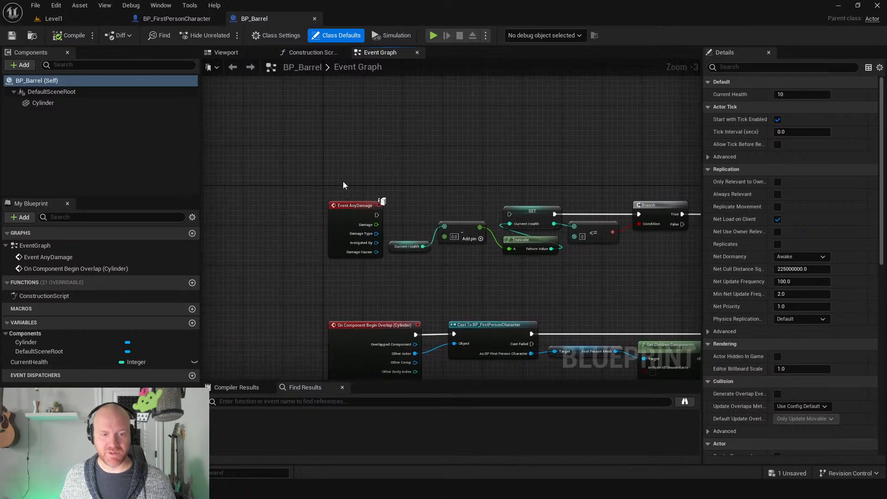
{"action": "right_click_drag", "start_coordinate": [342, 181], "coordinate": [302, 173]}
{"action": "left_click_drag", "start_coordinate": [283, 156], "coordinate": [681, 284]}
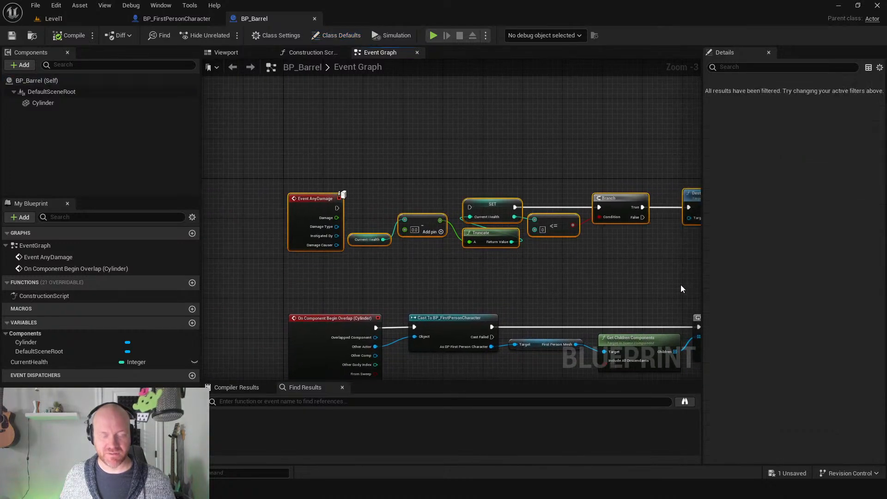
{"action": "left_click", "coordinate": [489, 294]}
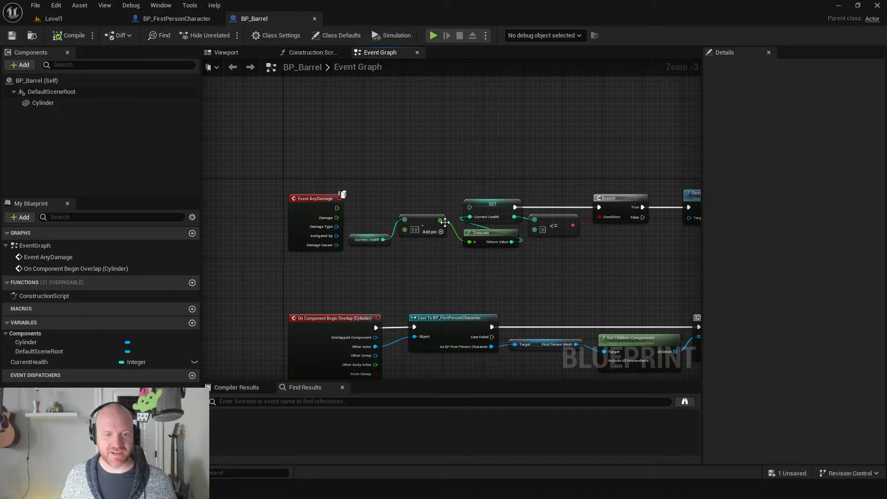
Examine the On Component Begin Overlap (Cylinder) event and its Cast To BP_FirstPersonCharacter node in BP_Barrel.
{"action": "scroll", "coordinate": [444, 160], "scroll_direction": "down", "scroll_amount": 3}
{"action": "right_click_drag", "start_coordinate": [432, 182], "coordinate": [378, 126]}
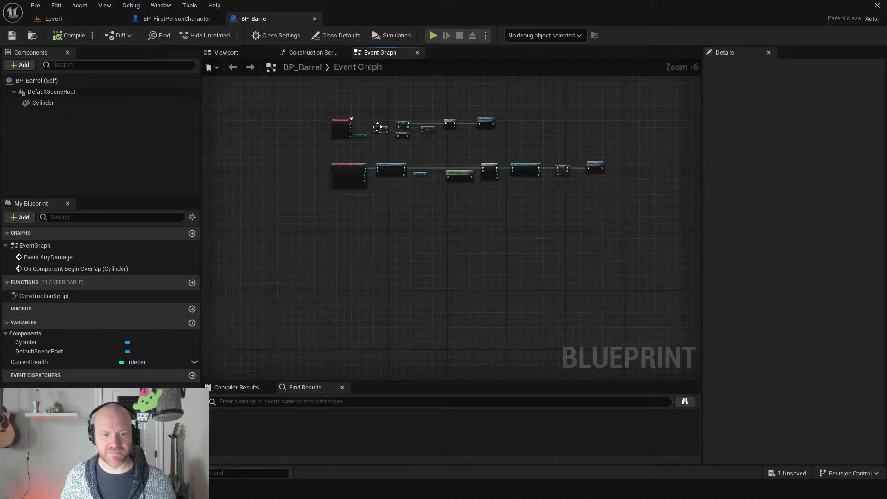
{"action": "scroll", "coordinate": [375, 159], "scroll_direction": "up", "scroll_amount": 4}
{"action": "right_click_drag", "start_coordinate": [377, 204], "coordinate": [351, 179]}
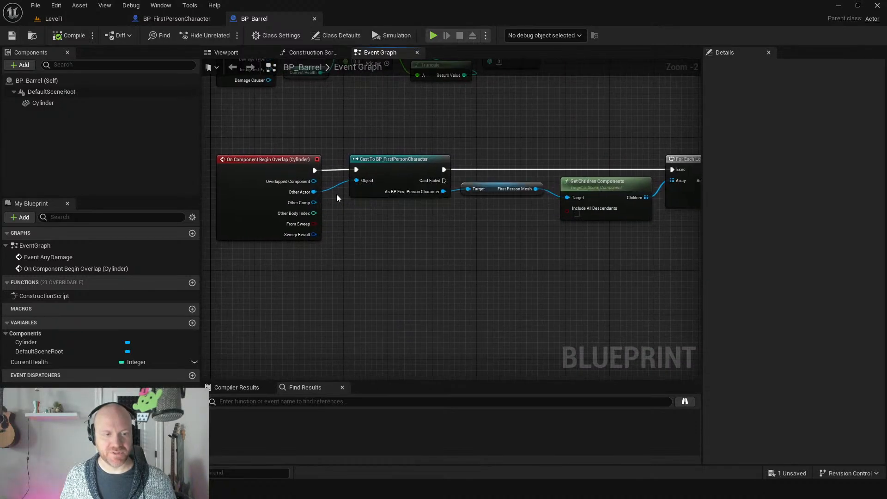
{"action": "left_click_drag", "start_coordinate": [280, 151], "coordinate": [451, 250]}
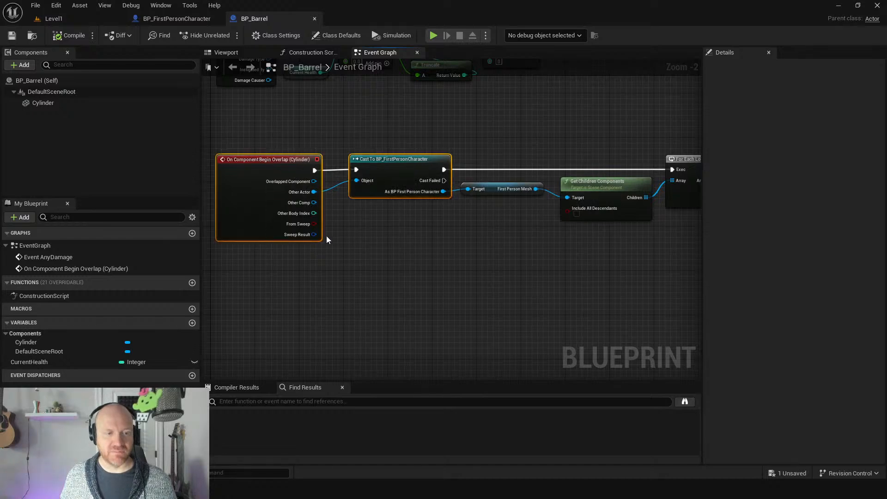
{"action": "left_click_drag", "start_coordinate": [273, 145], "coordinate": [533, 278]}
{"action": "left_click", "coordinate": [603, 282]}
Examine the Get Children Components node on First Person Mesh and the For Each Loop it feeds.
{"action": "right_click_drag", "start_coordinate": [603, 281], "coordinate": [347, 291]}
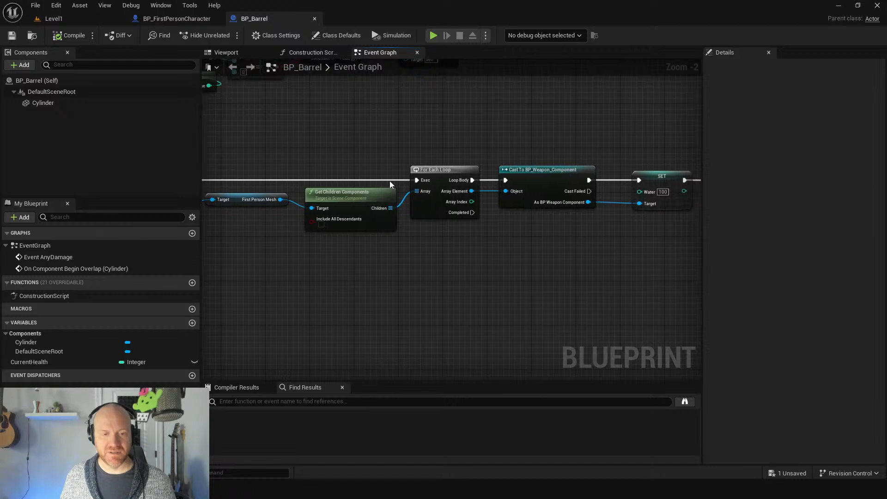
{"action": "right_click_drag", "start_coordinate": [294, 198], "coordinate": [369, 202]}
{"action": "left_click", "coordinate": [423, 205]}
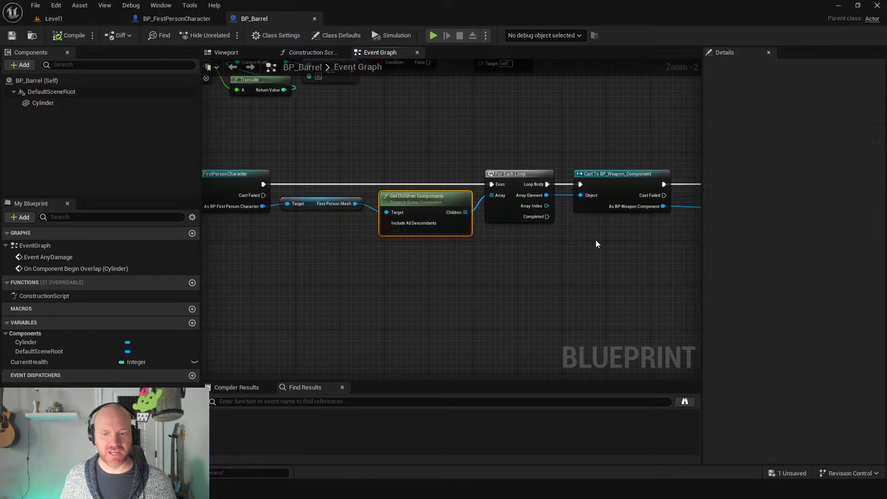
{"action": "right_click_drag", "start_coordinate": [547, 269], "coordinate": [536, 271]}
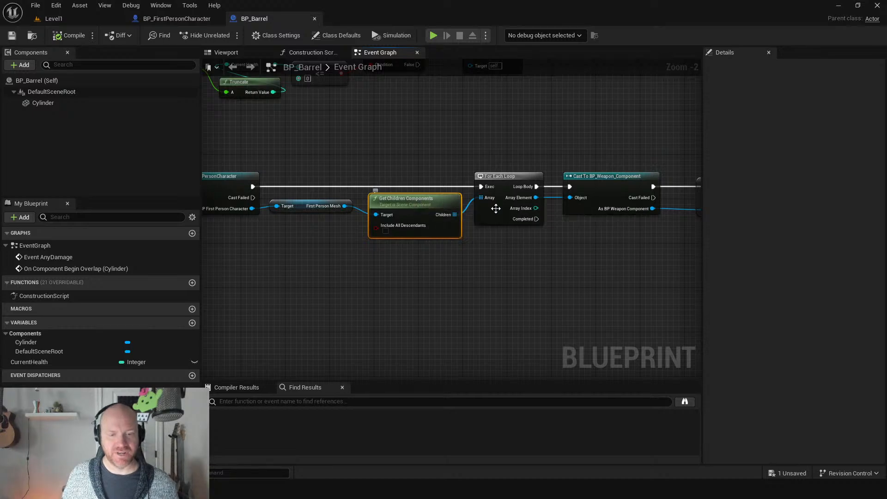
{"action": "right_click_drag", "start_coordinate": [554, 238], "coordinate": [427, 247]}
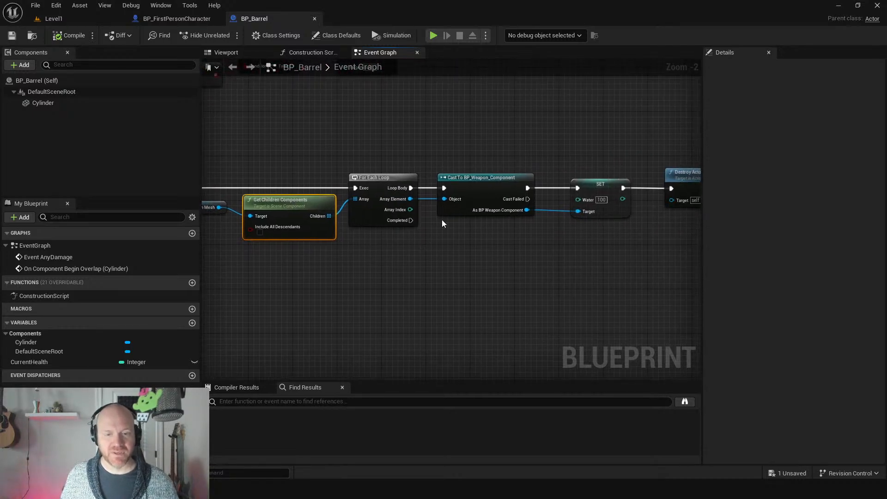
Examine the Cast To BP_Weapon_Component, SET Water and Destroy Actor nodes that end BP_Barrel's overlap chain.
{"action": "left_click", "coordinate": [485, 192]}
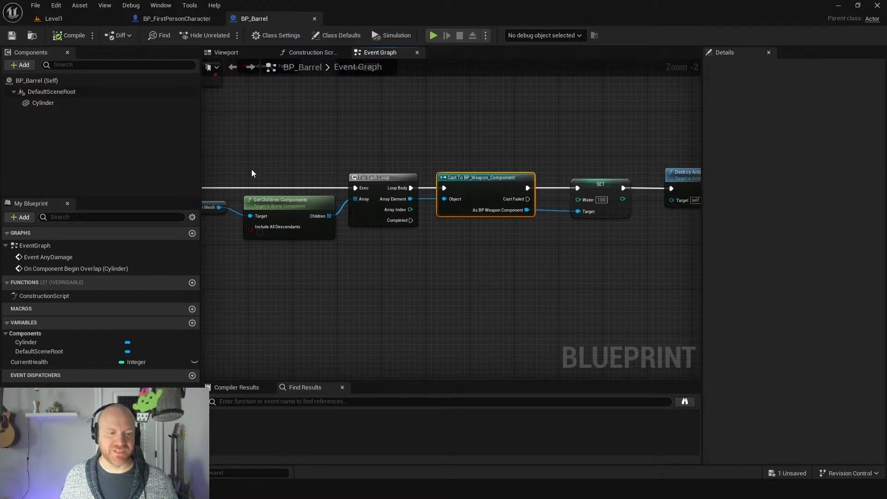
{"action": "left_click_drag", "start_coordinate": [252, 169], "coordinate": [504, 245]}
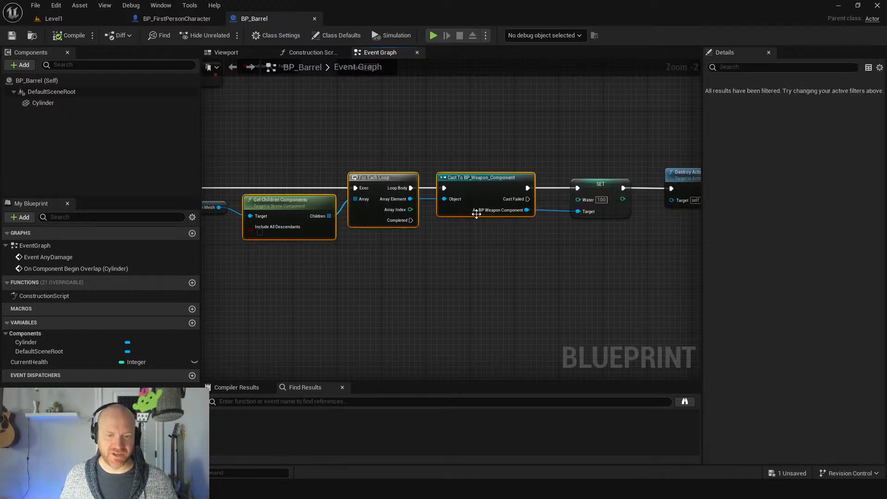
{"action": "left_click", "coordinate": [472, 189]}
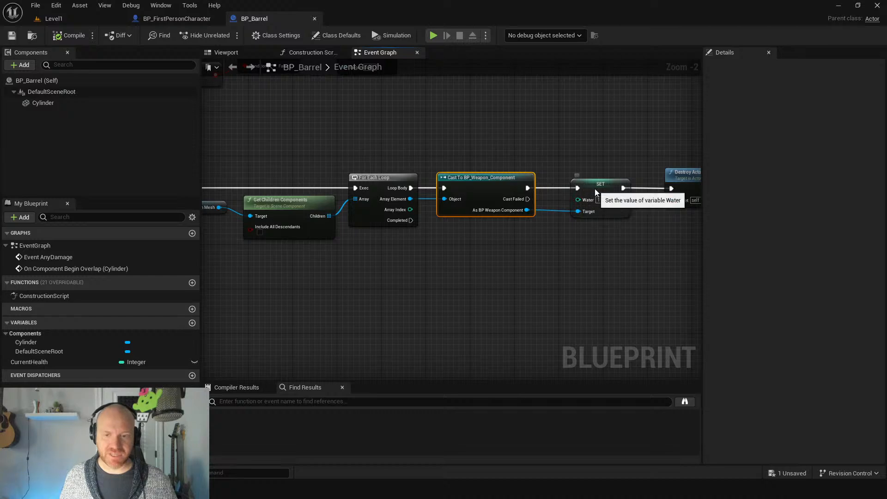
{"action": "left_click", "coordinate": [606, 197]}
{"action": "right_click_drag", "start_coordinate": [557, 275], "coordinate": [361, 313]}
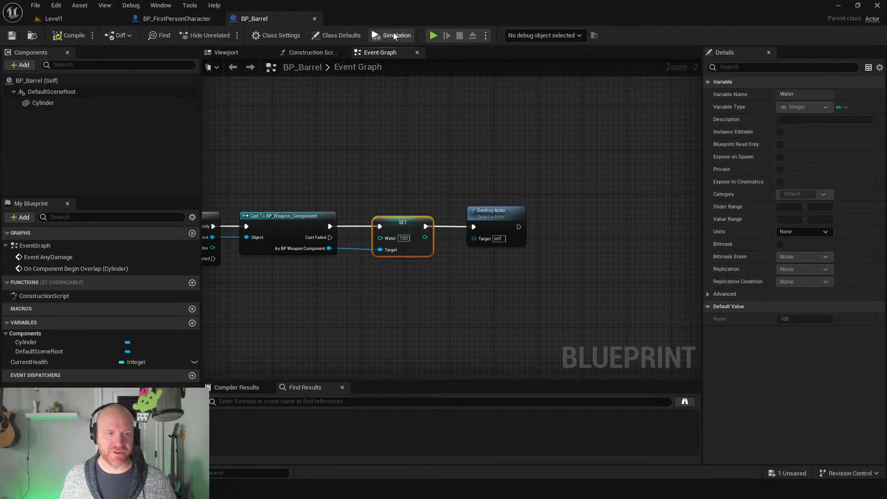
Start a standalone preview of the level and walk the character across the floor to pick up the rifle.
{"action": "left_click", "coordinate": [433, 35]}
{"action": "left_click", "coordinate": [414, 163]}
{"action": "key", "text": "w"}
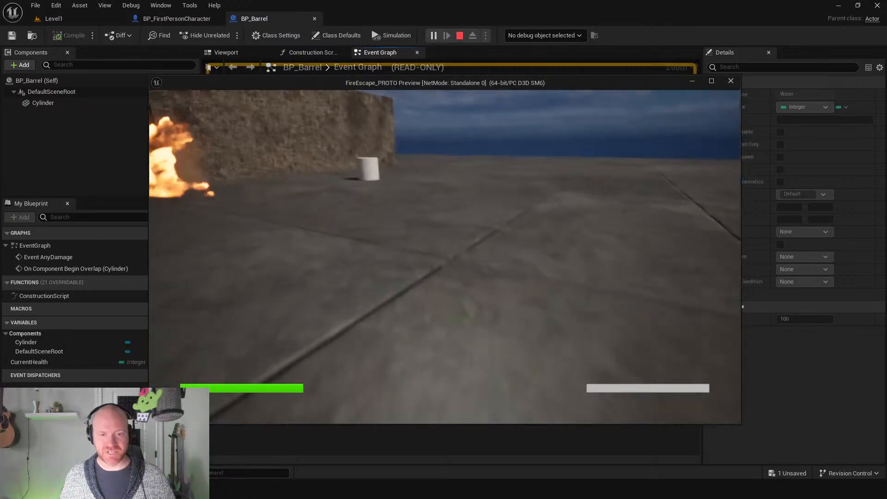
{"action": "key", "text": "w"}
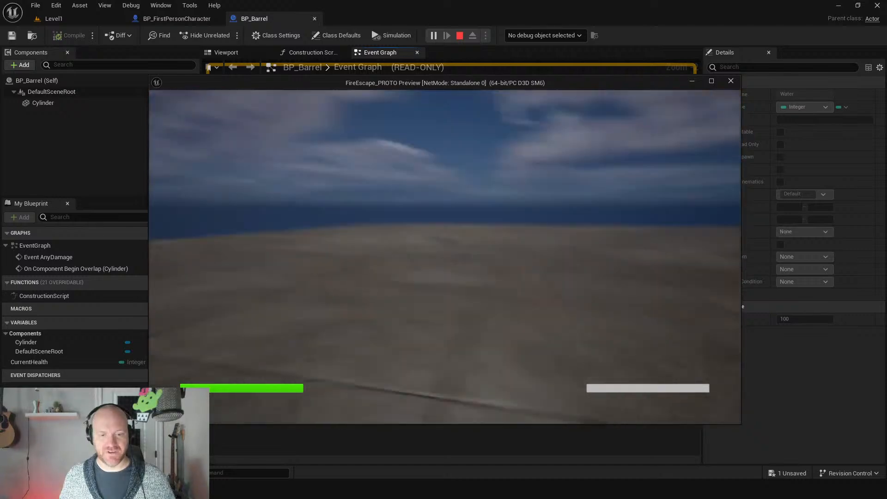
{"action": "key", "text": "w"}
{"action": "key", "text": "w"}
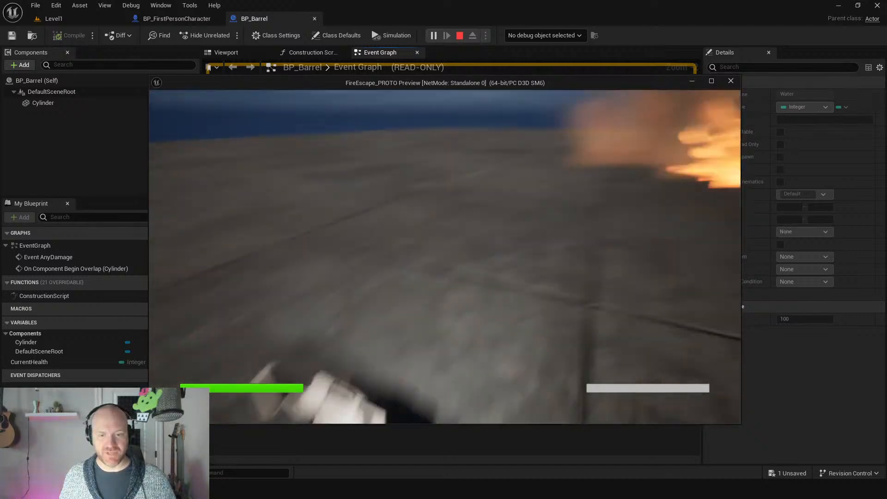
Shoot water at the fire in front of the building and at the one in its doorway.
{"action": "left_click", "coordinate": [444, 257]}
{"action": "key", "text": "d"}
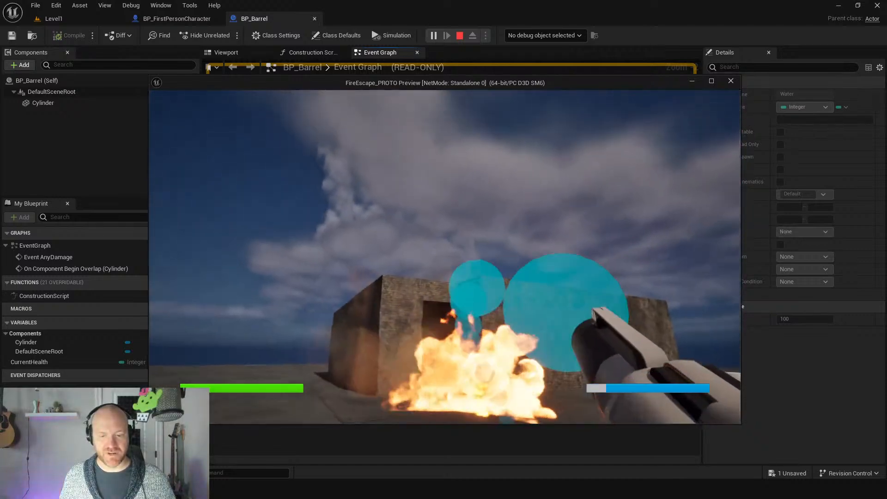
{"action": "key", "text": "w"}
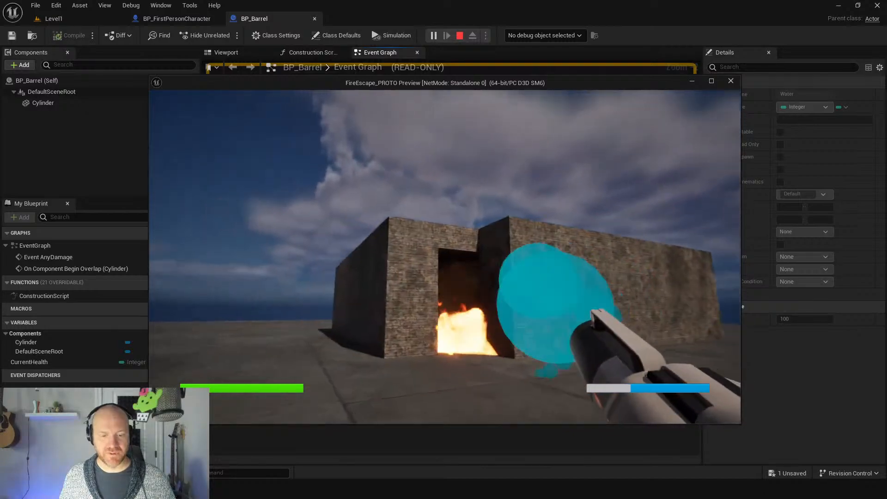
{"action": "key", "text": "w"}
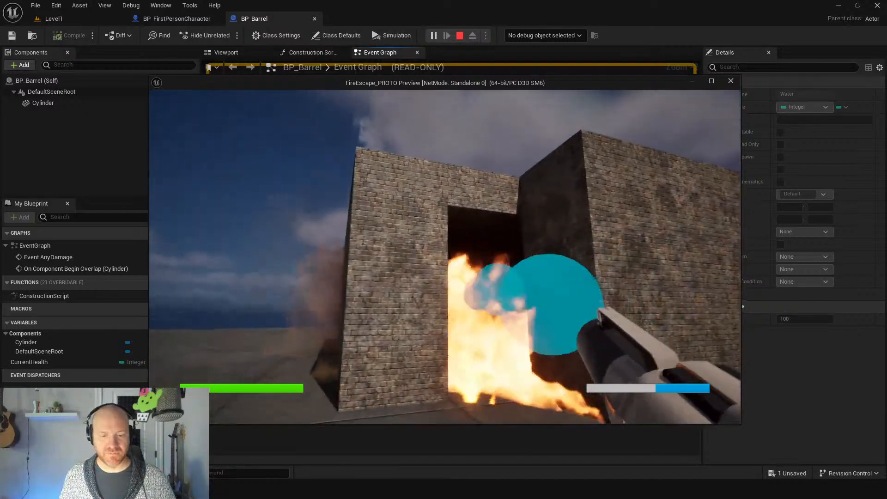
Use up the remaining water and walk into the white barrel to refill the weapon.
{"action": "key", "text": "w"}
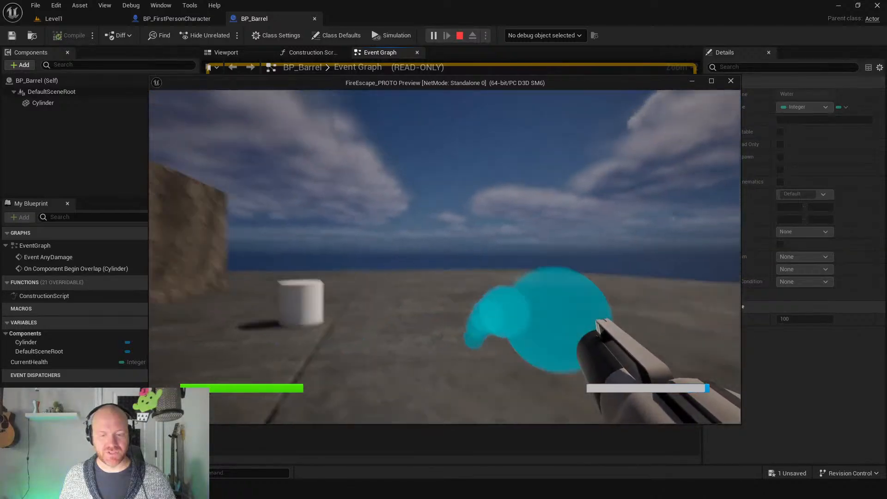
{"action": "key", "text": "w"}
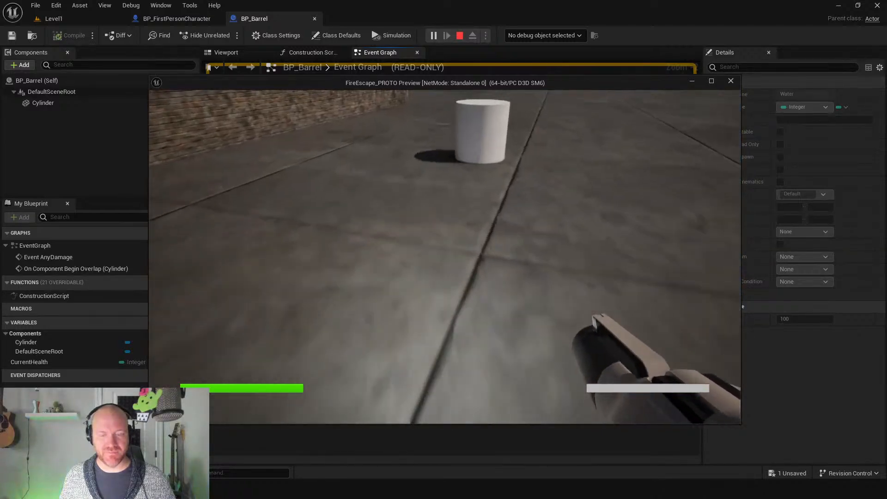
{"action": "key", "text": "w"}
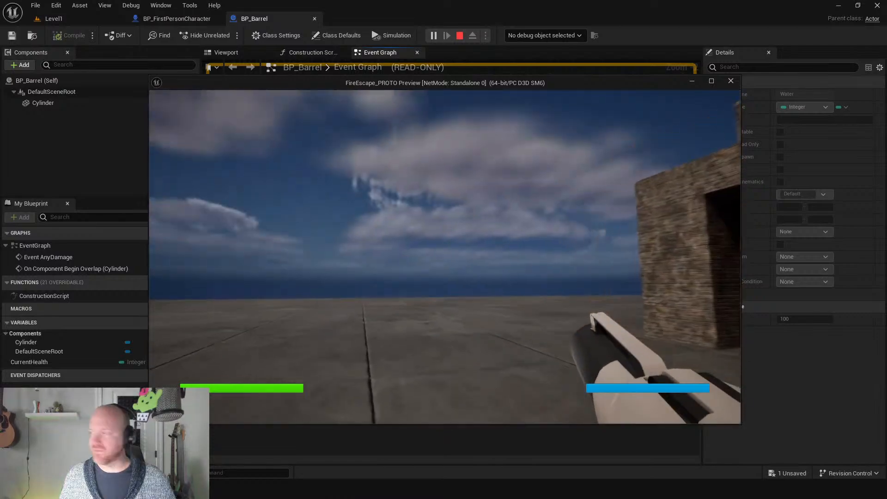
Enter the dark building, shoot water at the fires inside and end the preview.
{"action": "key", "text": "w"}
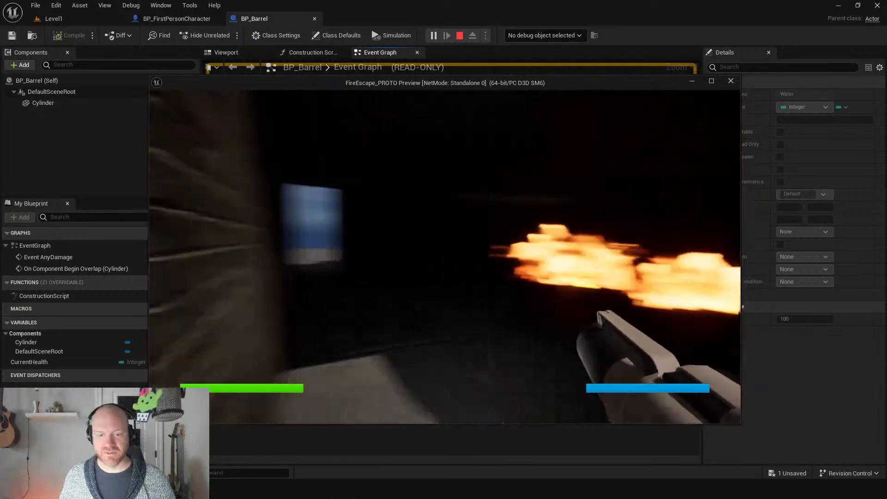
{"action": "key", "text": "w"}
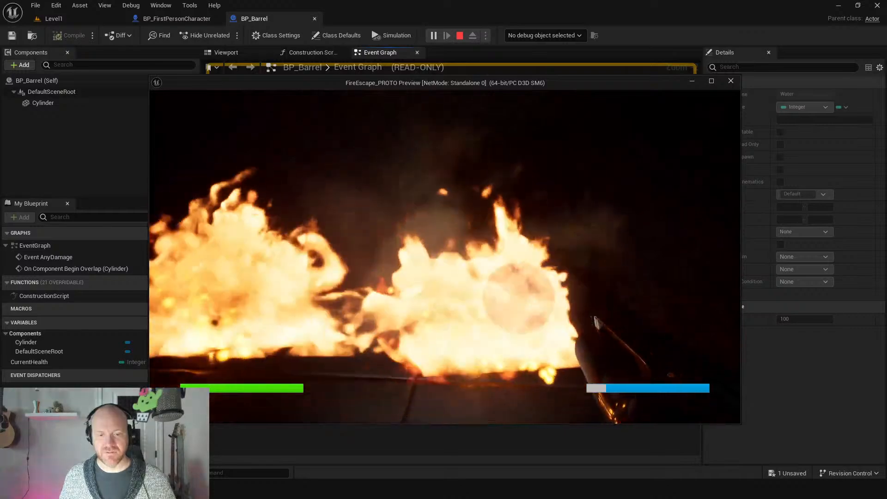
{"action": "key", "text": "w"}
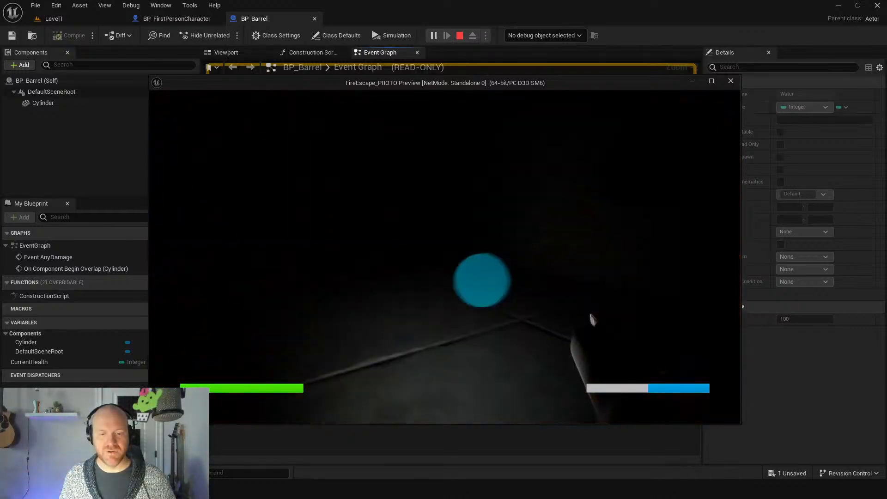
{"action": "key", "text": "Escape"}
Open BP_FireEscapeGameMode from Level1's Blueprints folder in the full Blueprint editor.
{"action": "left_click", "coordinate": [54, 18]}
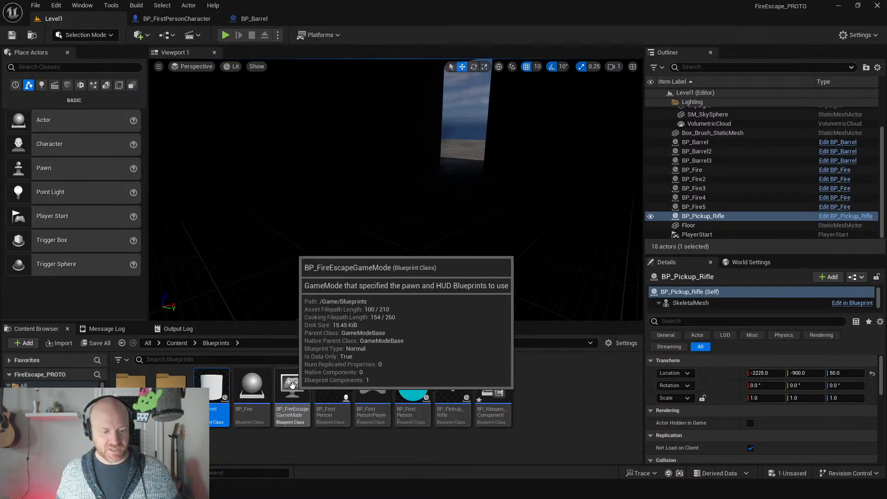
{"action": "double_click", "coordinate": [279, 393]}
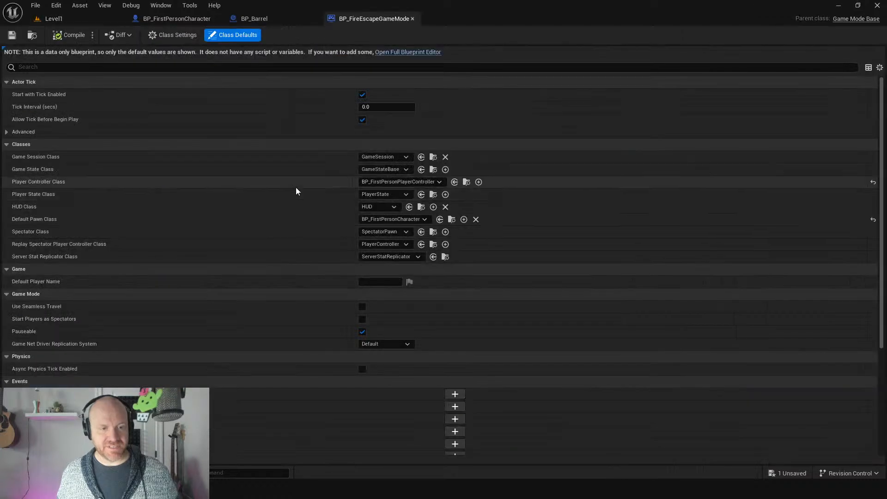
{"action": "left_click", "coordinate": [396, 53]}
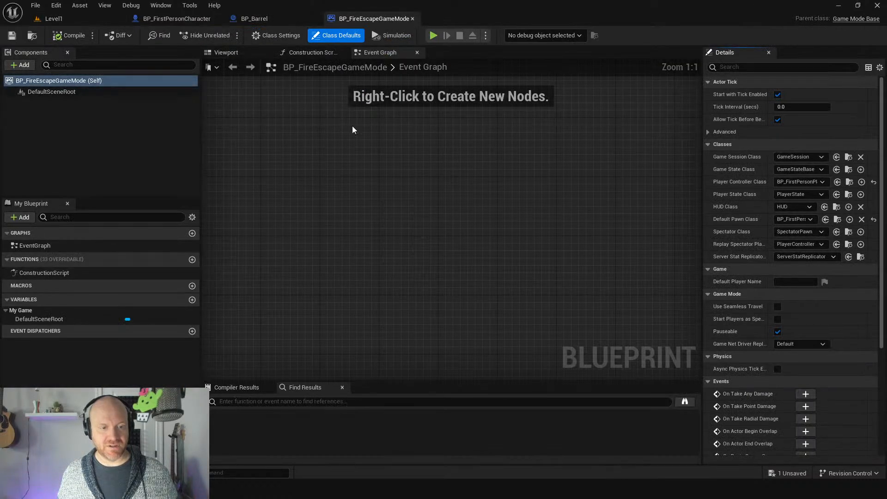
Add an Event BeginPlay node to the empty Event Graph of BP_FireEscapeGameMode.
{"action": "scroll", "coordinate": [305, 120], "scroll_direction": "down", "scroll_amount": 2}
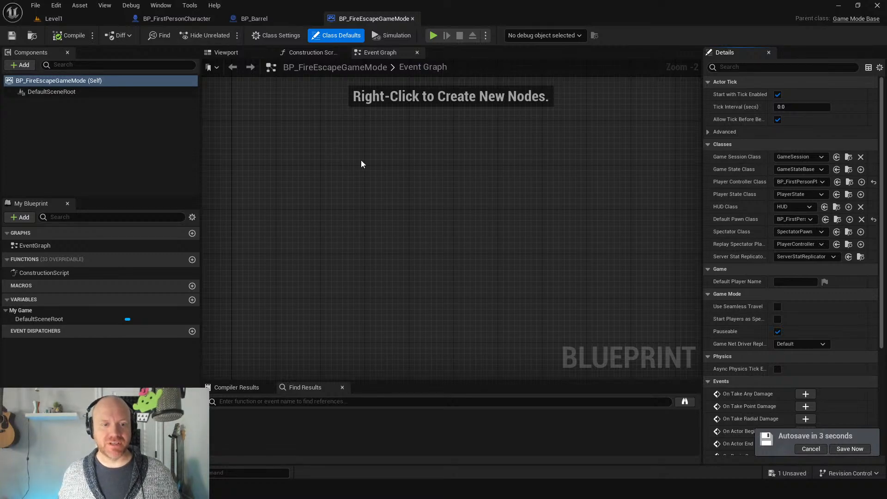
{"action": "scroll", "coordinate": [278, 176], "scroll_direction": "down", "scroll_amount": 2}
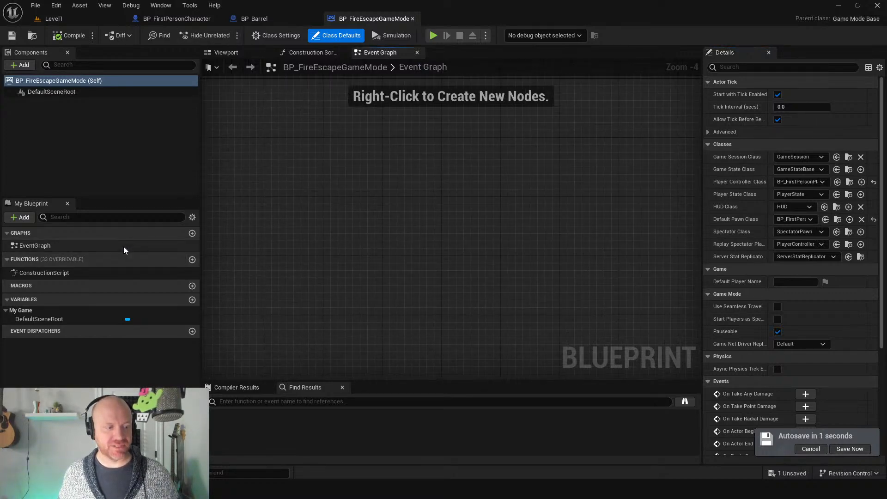
{"action": "right_click", "coordinate": [318, 203]}
{"action": "type", "text": "begin"}
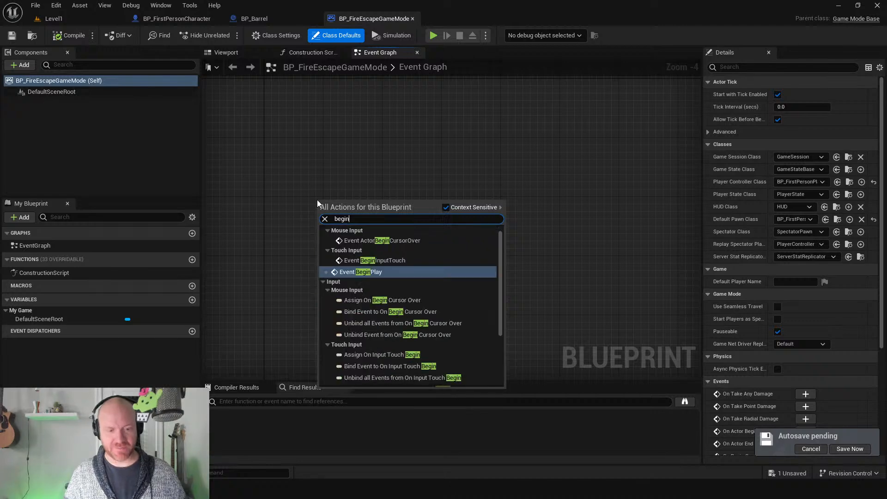
{"action": "key", "text": "Return"}
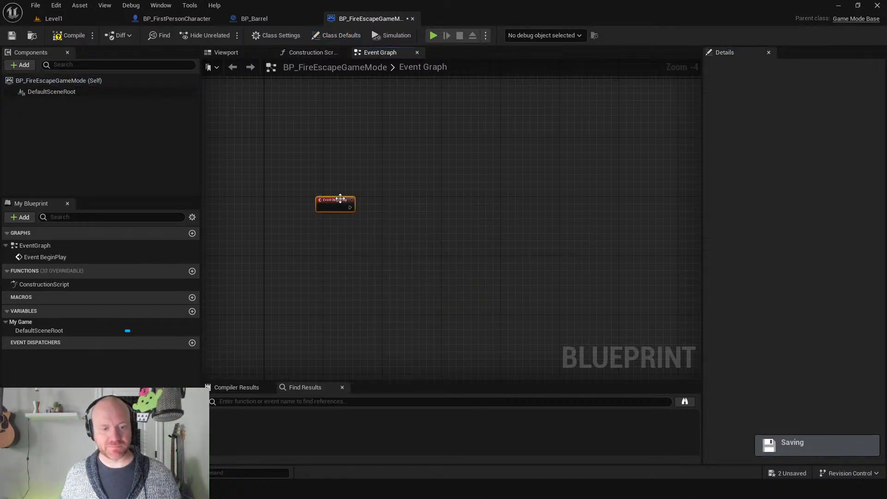
Connect a Get All Actors Of Class node to Event BeginPlay and set its Actor Class to BP_Fire.
{"action": "scroll", "coordinate": [342, 213], "scroll_direction": "up", "scroll_amount": 3}
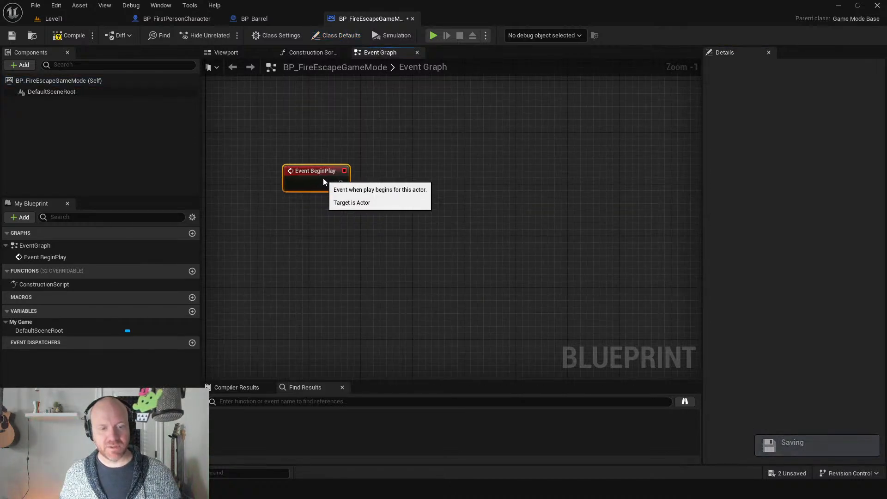
{"action": "left_click_drag", "start_coordinate": [342, 177], "coordinate": [398, 167]}
{"action": "type", "text": "get"}
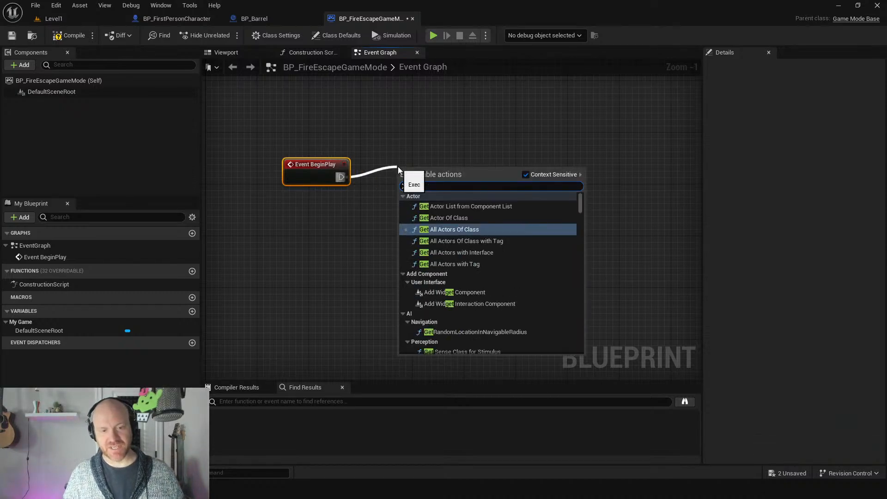
{"action": "left_click", "coordinate": [458, 229]}
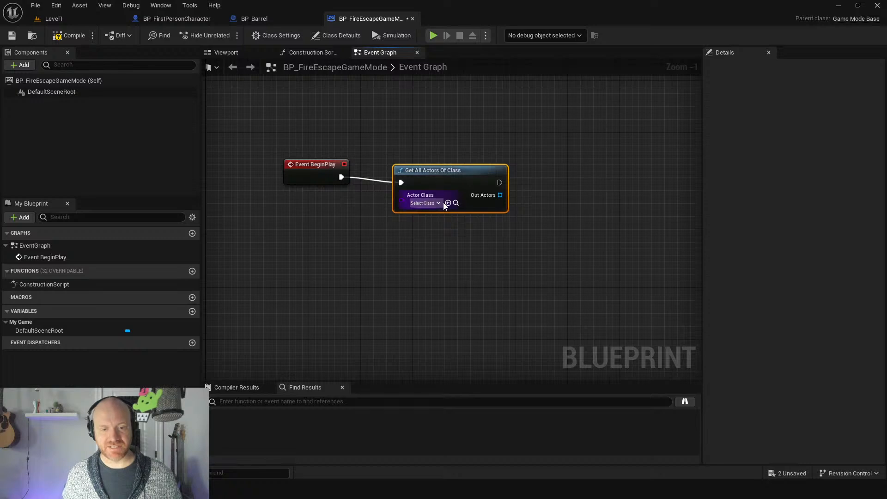
{"action": "left_click", "coordinate": [418, 196]}
{"action": "type", "text": "f"}
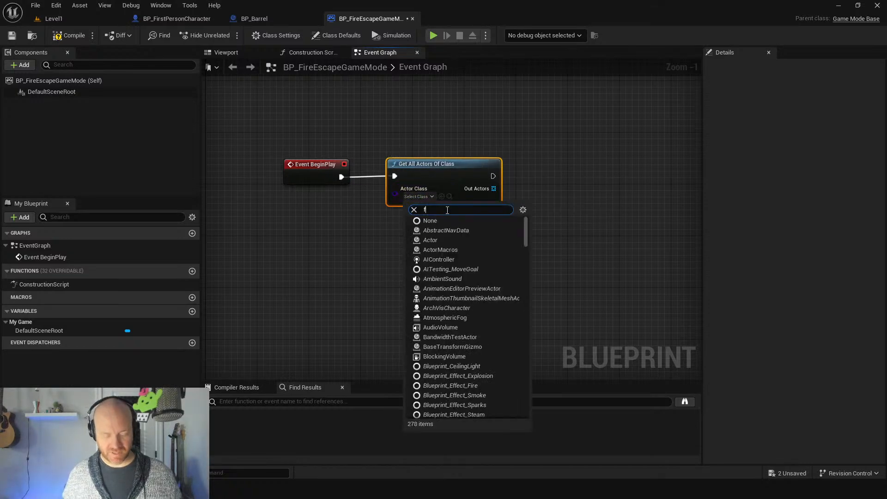
{"action": "type", "text": "ire"}
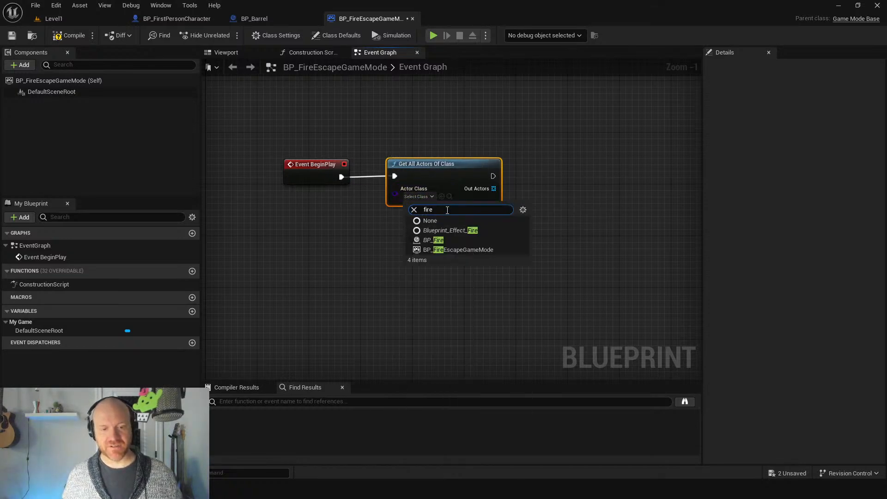
{"action": "left_click", "coordinate": [437, 240]}
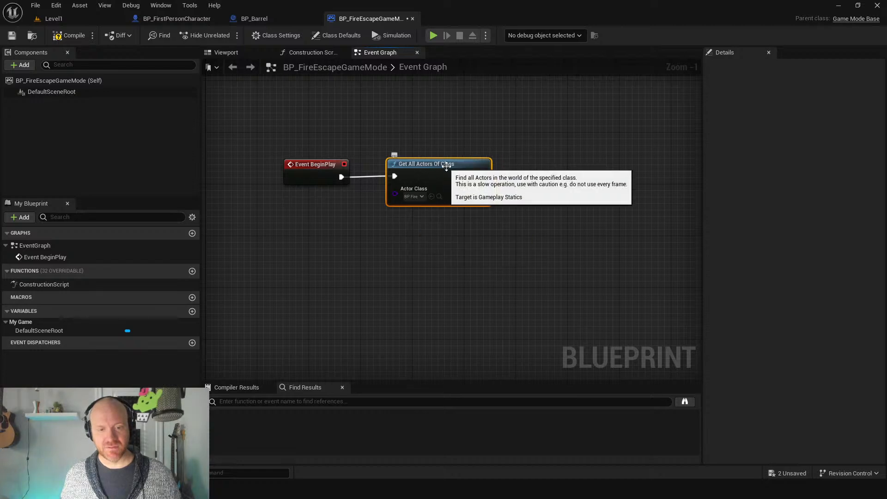
Promote the Out Actors output to a variable named Fires.
{"action": "left_click_drag", "start_coordinate": [483, 188], "coordinate": [544, 163]}
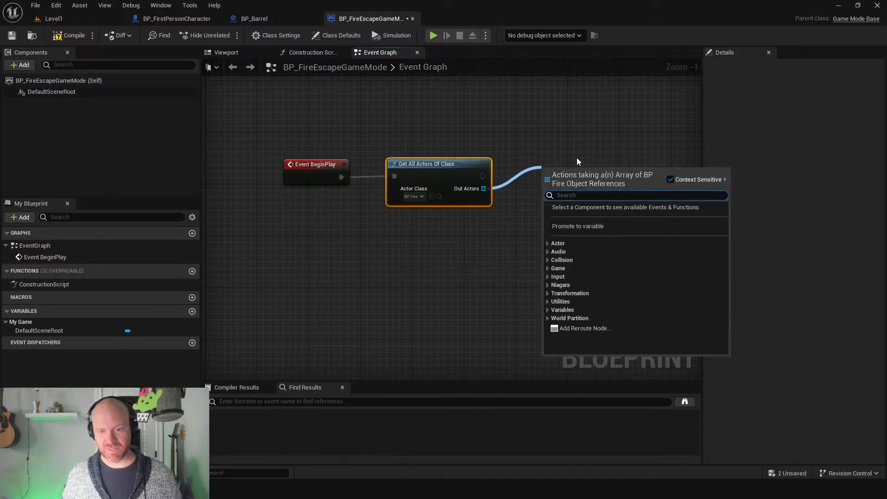
{"action": "left_click", "coordinate": [576, 227]}
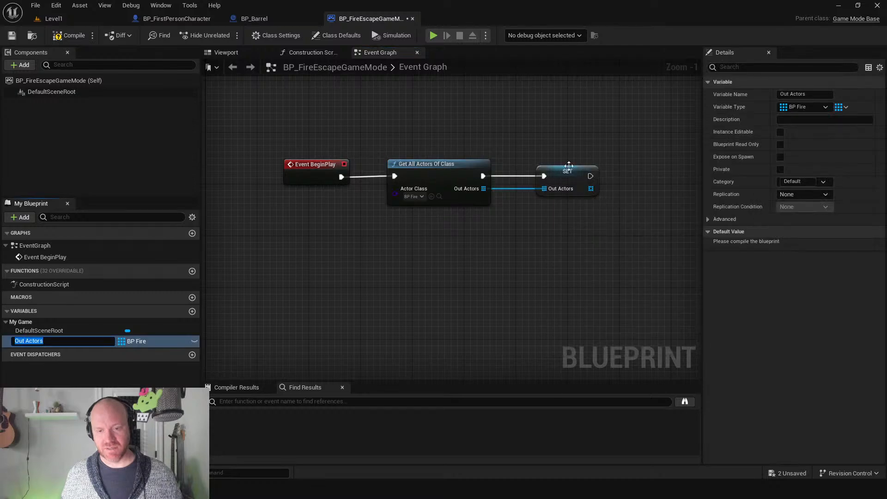
{"action": "type", "text": "Fires"}
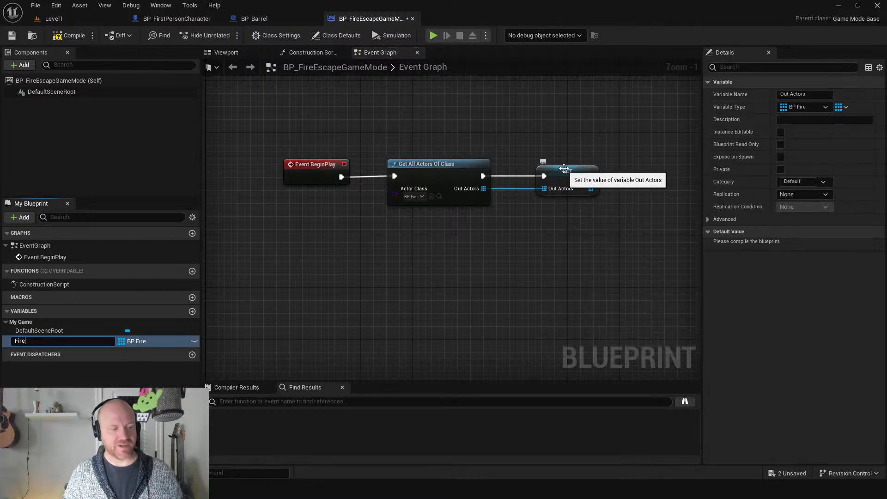
{"action": "key", "text": "Return"}
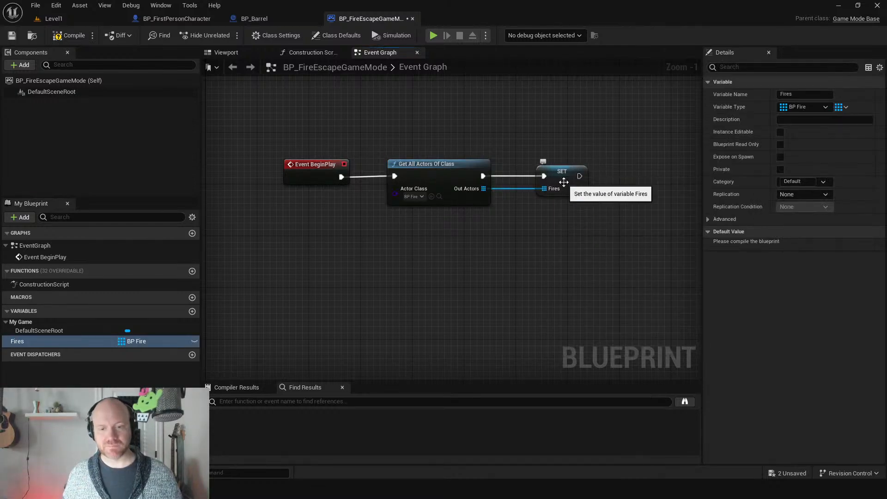
Place the SET Fires node closer to Get All Actors Of Class and compile the blueprint.
{"action": "left_click_drag", "start_coordinate": [563, 168], "coordinate": [544, 168]}
{"action": "left_click", "coordinate": [506, 265]}
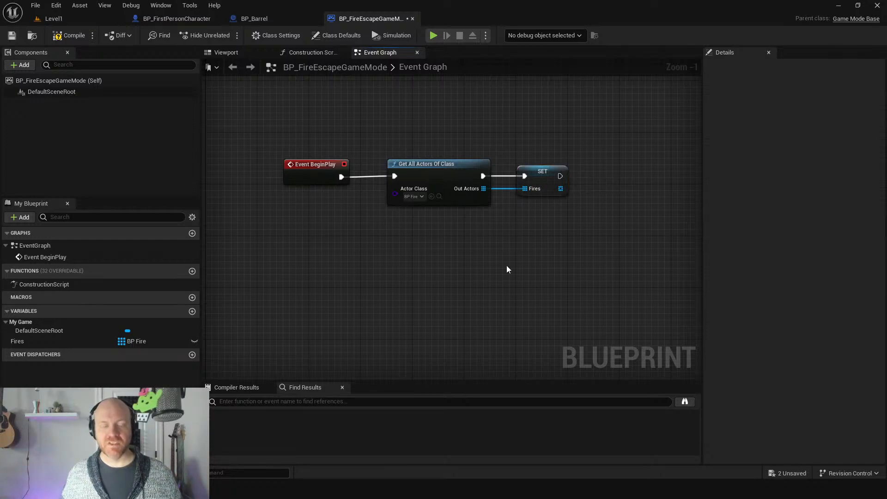
{"action": "key", "text": "F7"}
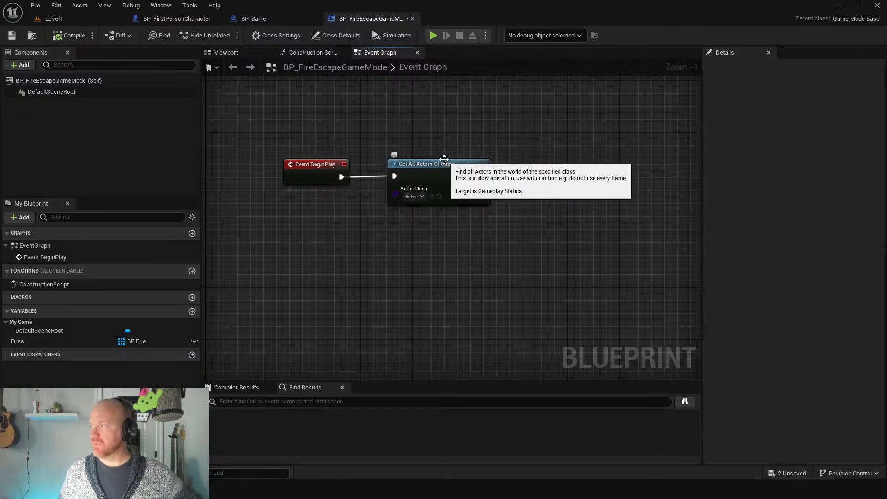
{"action": "left_click_drag", "start_coordinate": [437, 130], "coordinate": [503, 191]}
{"action": "left_click", "coordinate": [549, 183]}
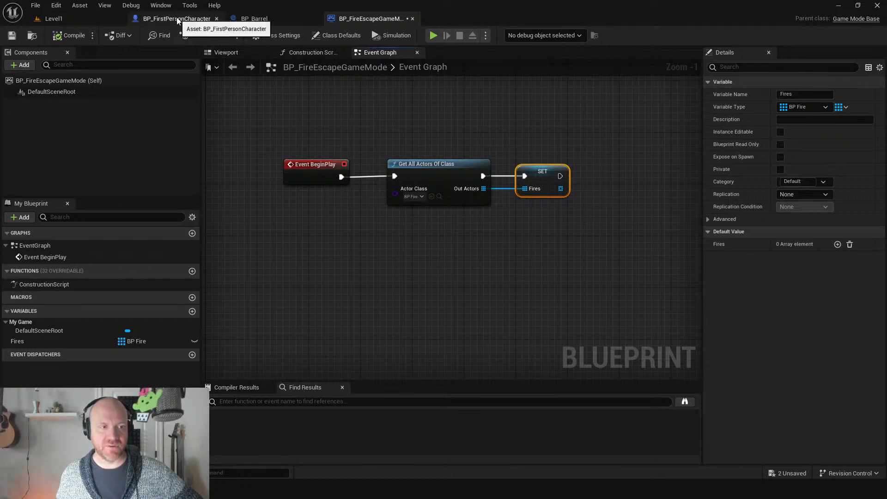
Open the BP_Fire blueprint from Level1 and locate the Branch and Destroy Actor nodes ending its damage chain.
{"action": "left_click", "coordinate": [52, 19]}
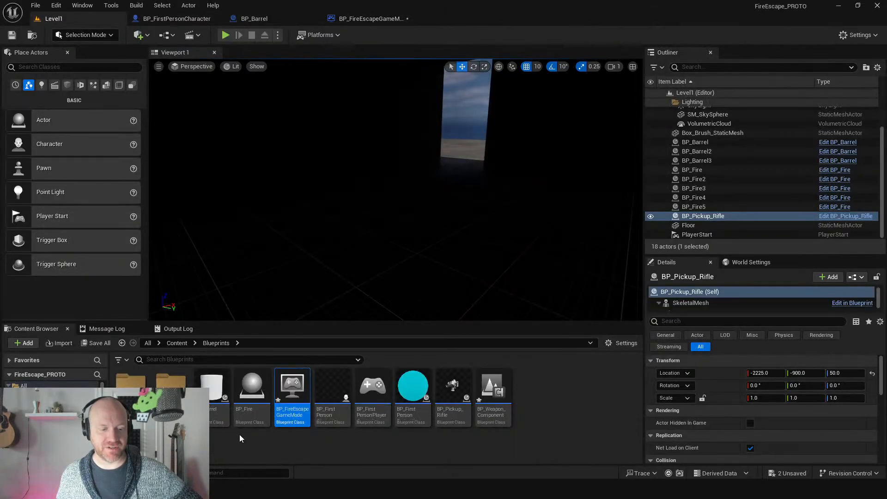
{"action": "double_click", "coordinate": [250, 402]}
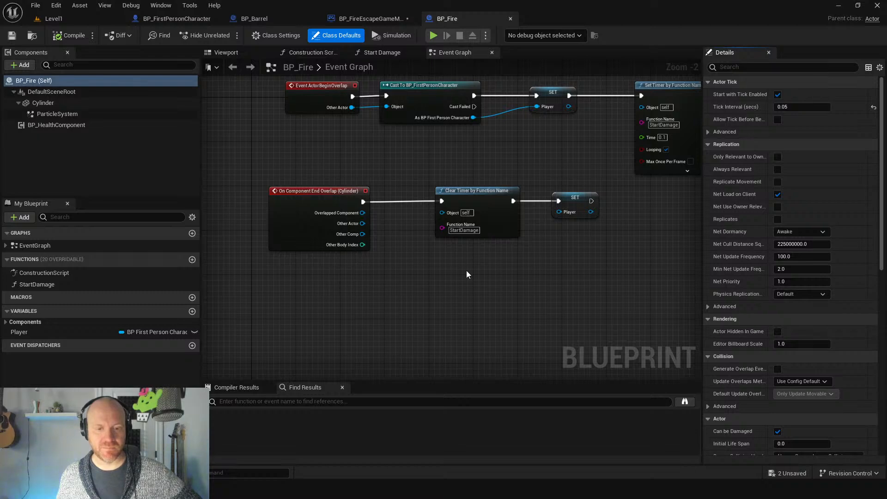
{"action": "right_click_drag", "start_coordinate": [432, 259], "coordinate": [379, 221]}
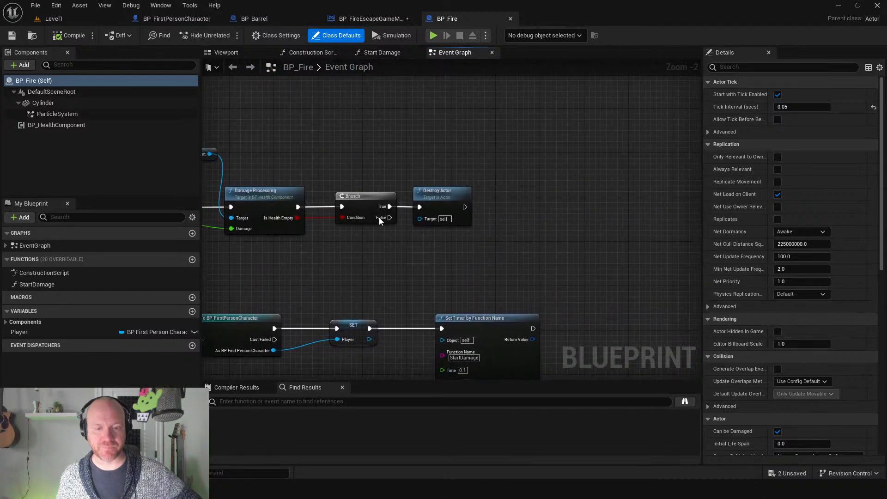
Move the Destroy Actor node away from the Branch to make room and add a Get Game Mode node.
{"action": "left_click_drag", "start_coordinate": [442, 201], "coordinate": [616, 200]}
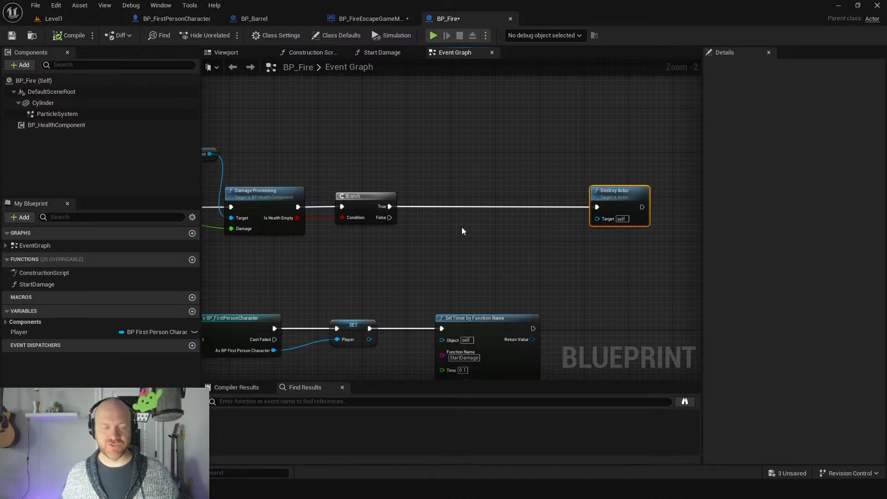
{"action": "right_click", "coordinate": [426, 262]}
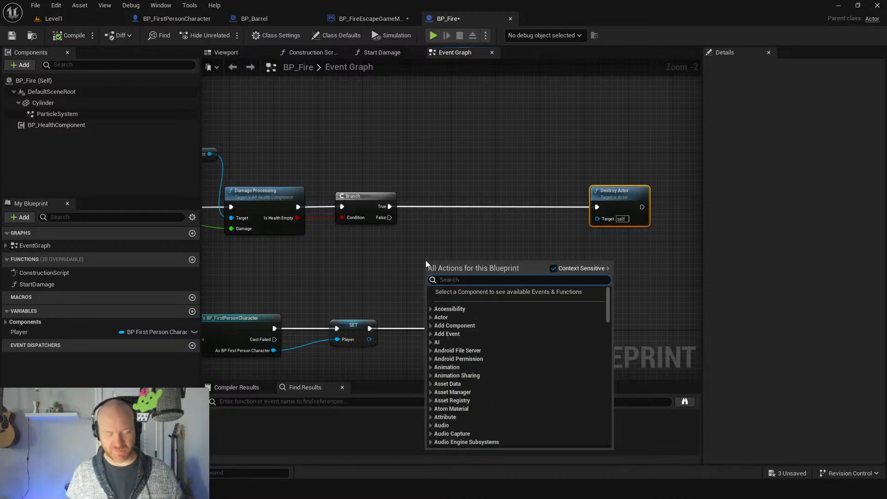
{"action": "type", "text": "getgamemode"}
{"action": "key", "text": "Return"}
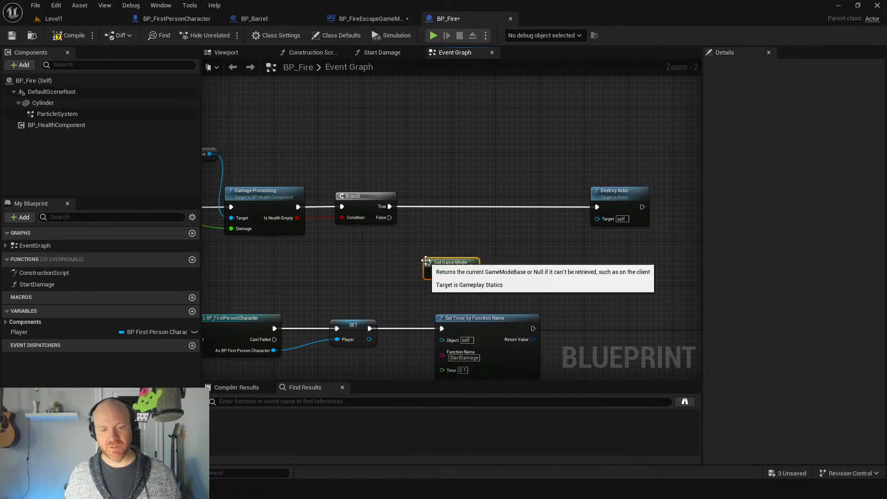
Cast Get Game Mode's return value to BP_FireEscapeGameMode, connecting the cast to the Branch's True output in place of Destroy Actor.
{"action": "left_click_drag", "start_coordinate": [472, 273], "coordinate": [443, 195]}
{"action": "type", "text": "firees"}
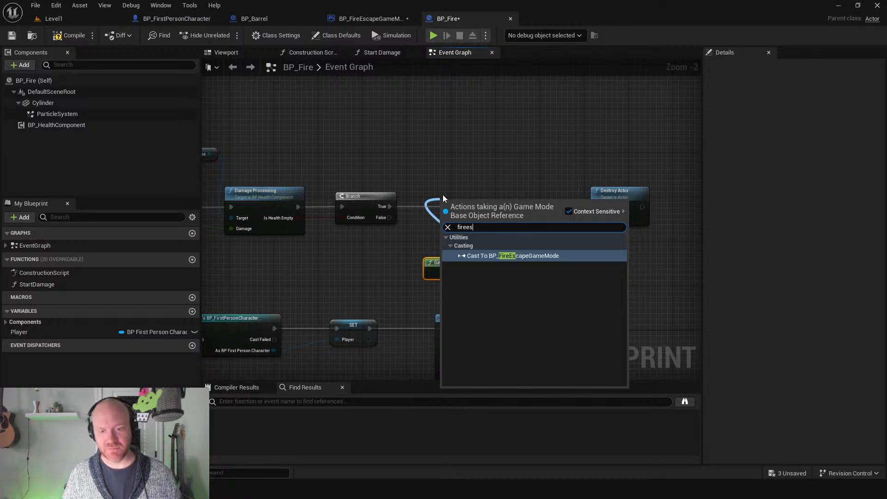
{"action": "key", "text": "Return"}
{"action": "left_click_drag", "start_coordinate": [456, 203], "coordinate": [434, 197]}
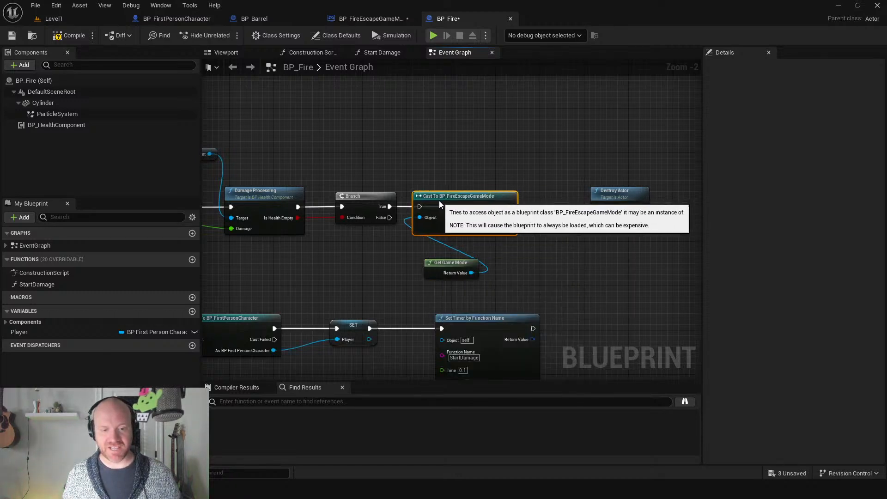
{"action": "left_click", "coordinate": [600, 208], "text": "alt"}
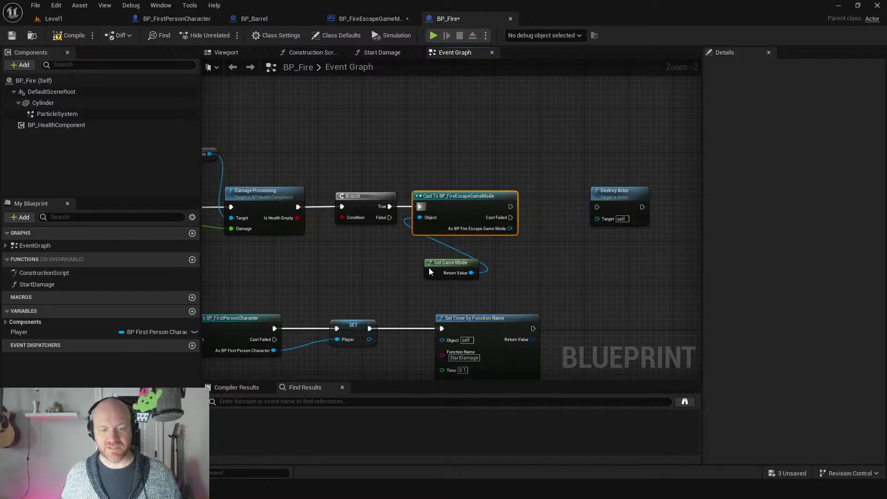
Tuck Get Game Mode beneath the cast node, compile BP_Fire, and space Destroy Actor further from the cast.
{"action": "left_click_drag", "start_coordinate": [428, 271], "coordinate": [422, 254]}
{"action": "mouse_move", "coordinate": [419, 164]}
{"action": "left_mouse_down"}
{"action": "mouse_move", "coordinate": [513, 317]}
{"action": "mouse_move", "coordinate": [516, 273]}
{"action": "left_mouse_up"}
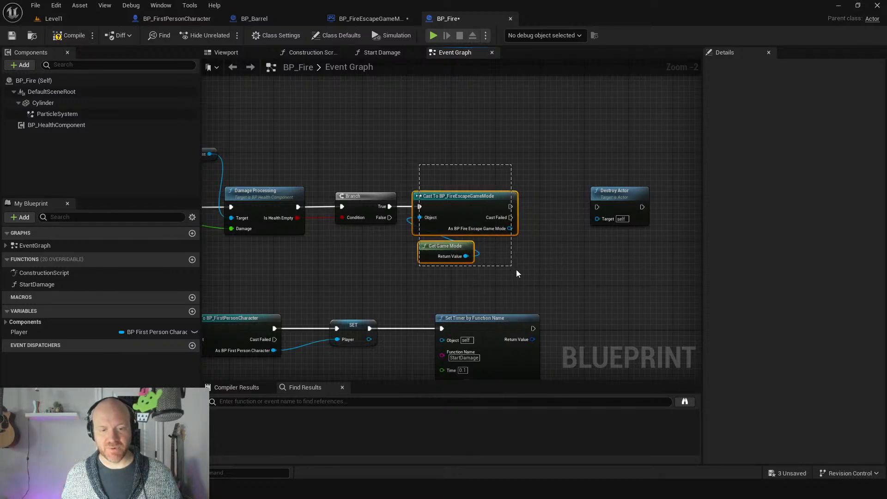
{"action": "left_click", "coordinate": [534, 257]}
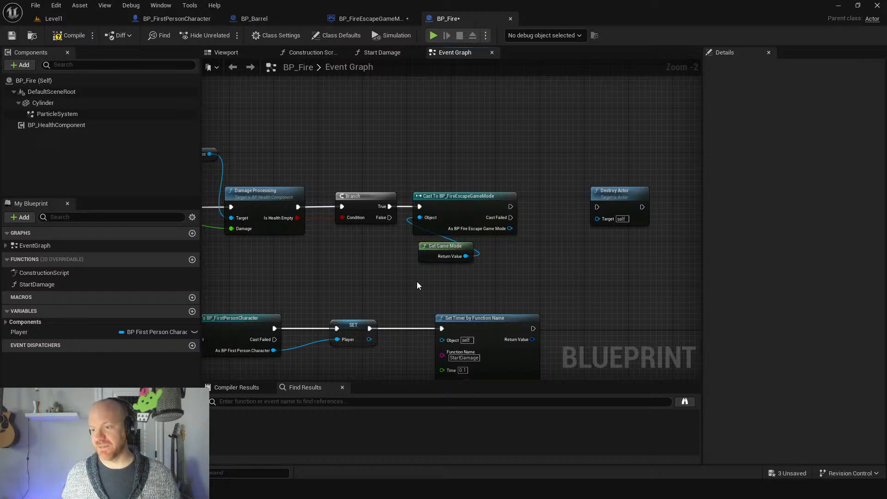
{"action": "left_click", "coordinate": [70, 35]}
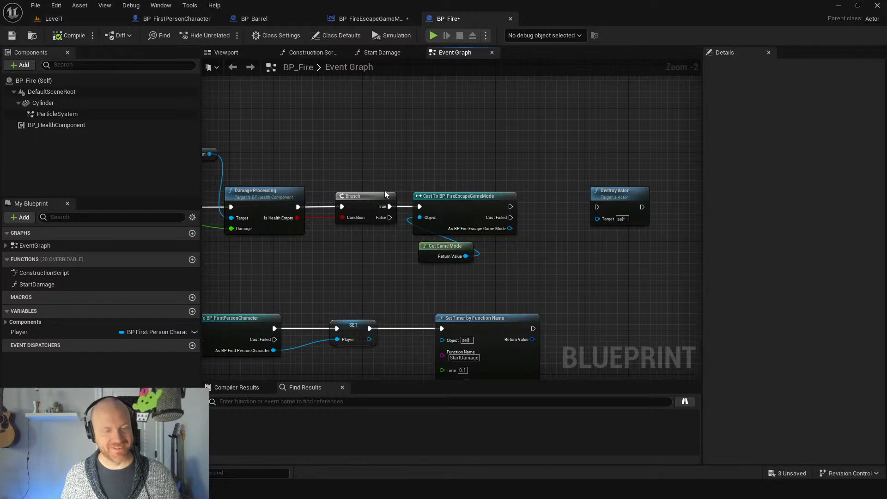
{"action": "scroll", "coordinate": [478, 168], "scroll_direction": "up", "scroll_amount": 1}
{"action": "right_click_drag", "start_coordinate": [477, 168], "coordinate": [389, 129]}
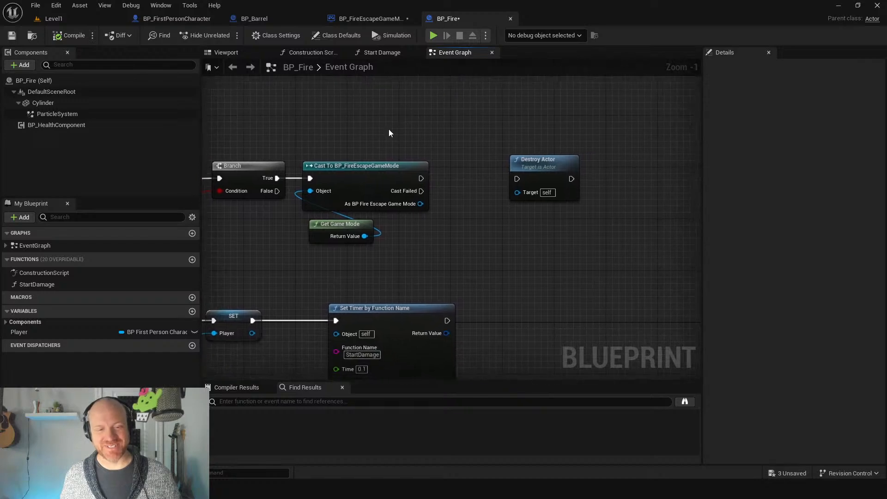
{"action": "left_click_drag", "start_coordinate": [557, 166], "coordinate": [640, 168]}
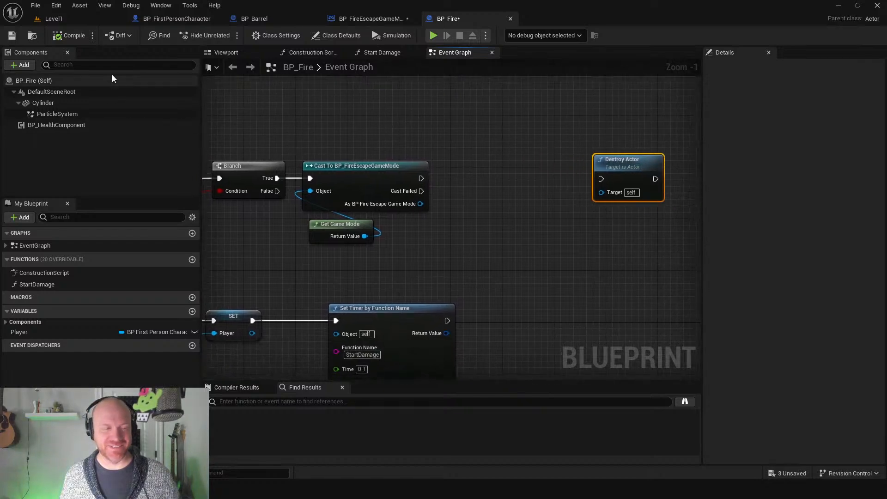
{"action": "left_click", "coordinate": [71, 18]}
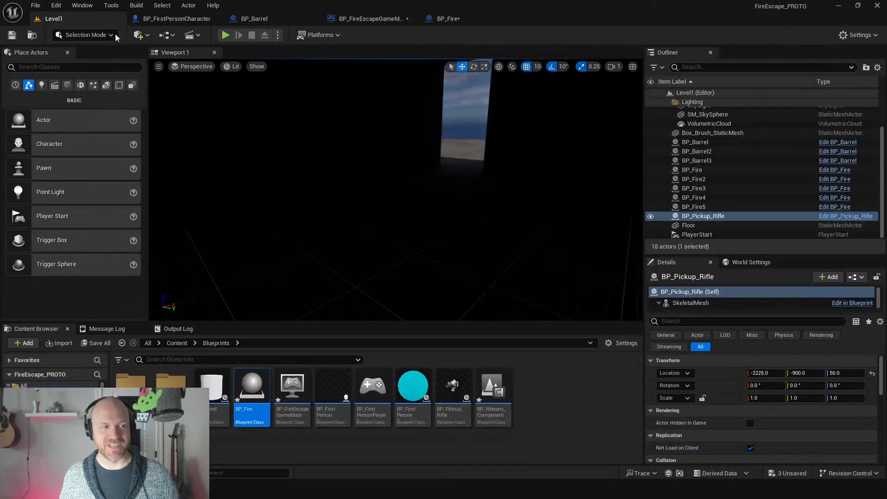
{"action": "left_click", "coordinate": [265, 439]}
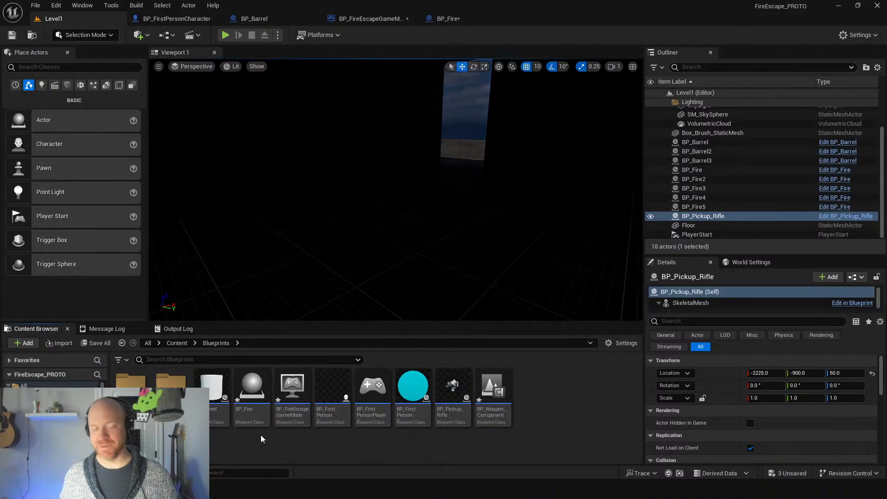
{"action": "left_click", "coordinate": [369, 19]}
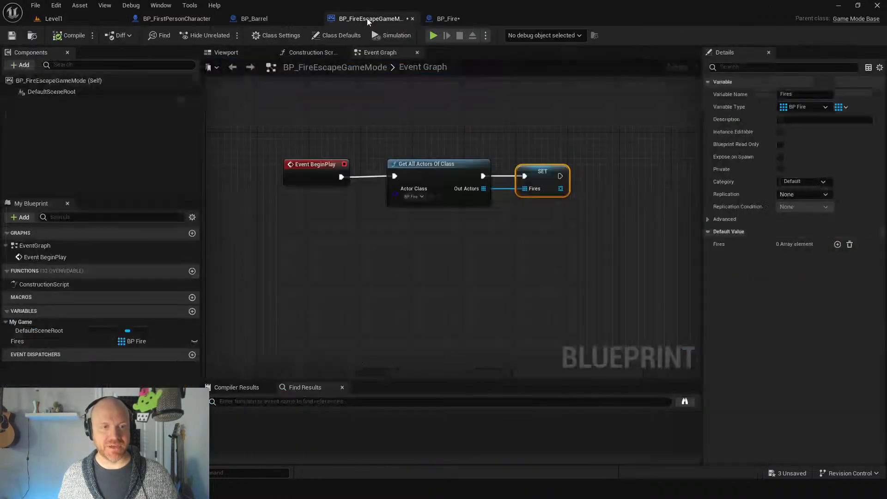
{"action": "left_click", "coordinate": [53, 19]}
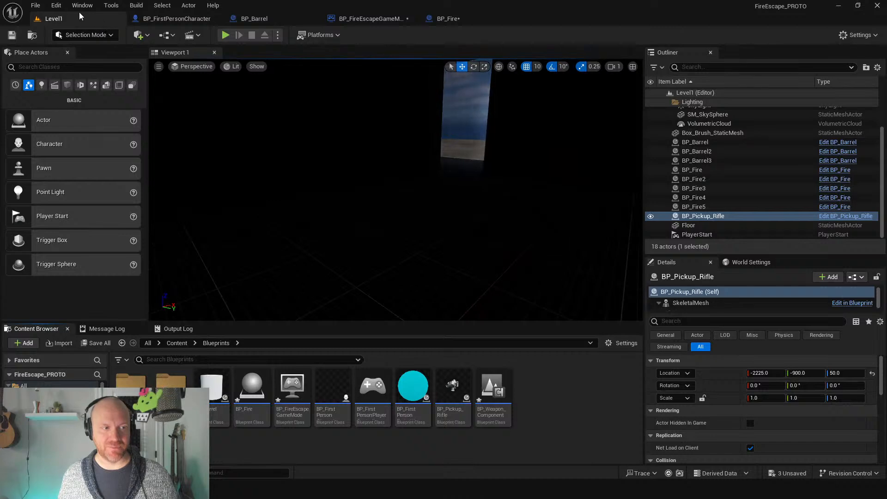
{"action": "left_click", "coordinate": [369, 19]}
{"action": "left_click", "coordinate": [452, 20]}
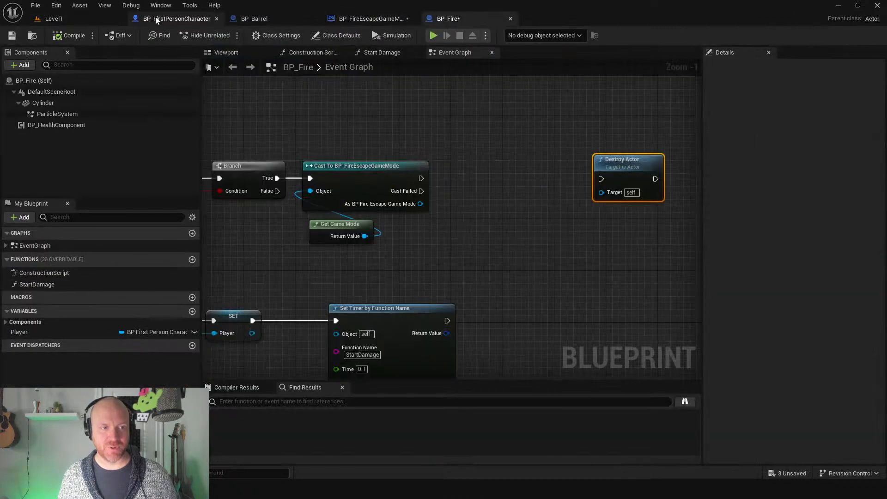
Open the Reference Viewer for the BP_Fire asset from Level1 and examine its referencers and dependencies.
{"action": "left_click", "coordinate": [54, 20]}
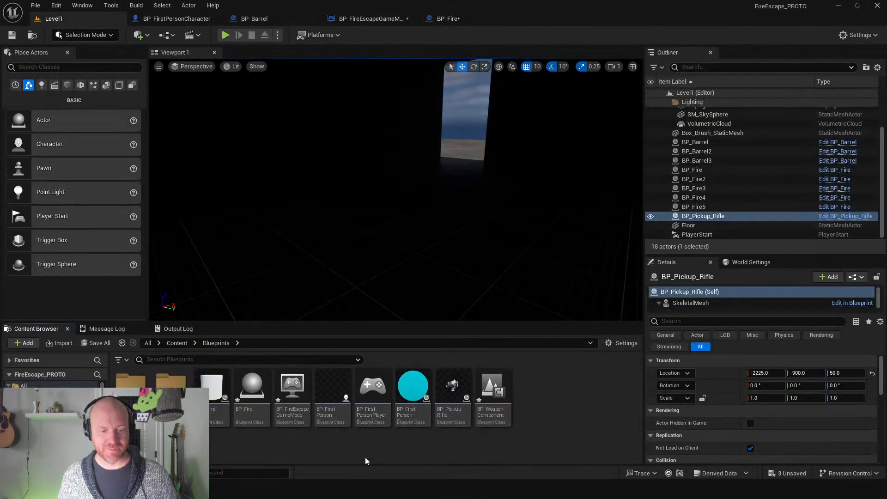
{"action": "right_click", "coordinate": [250, 393]}
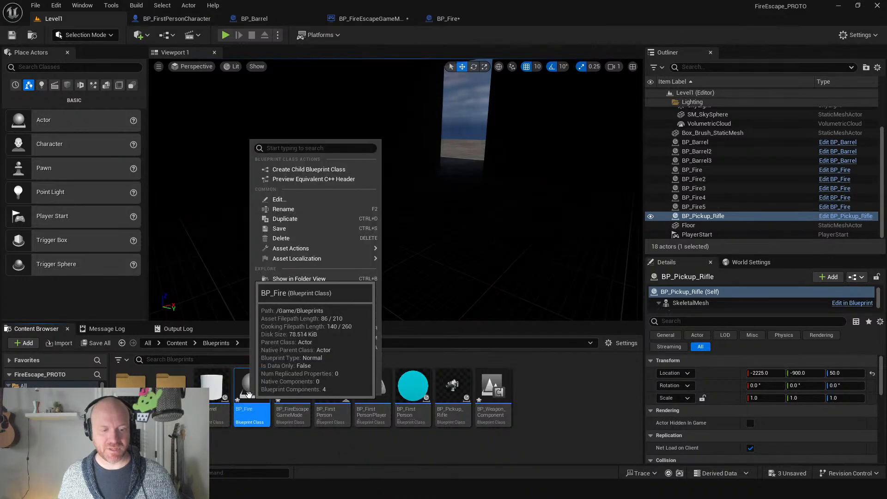
{"action": "left_click", "coordinate": [293, 328]}
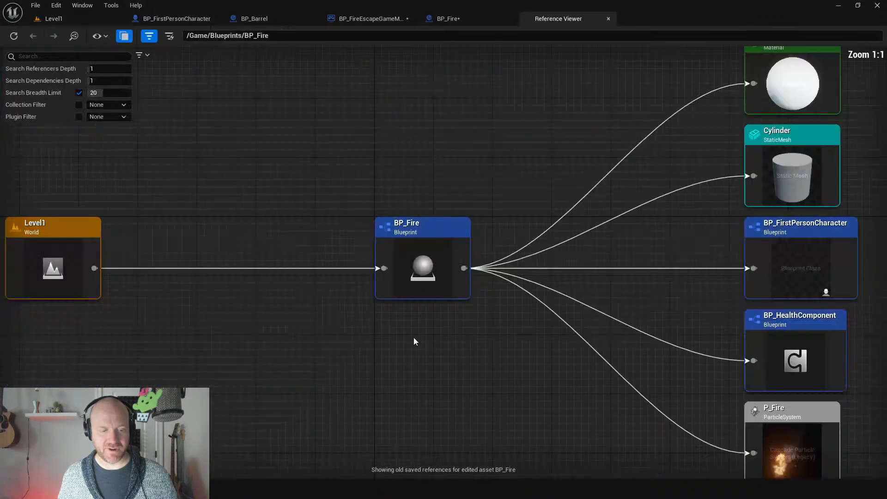
{"action": "scroll", "coordinate": [411, 264], "scroll_direction": "down", "scroll_amount": 2}
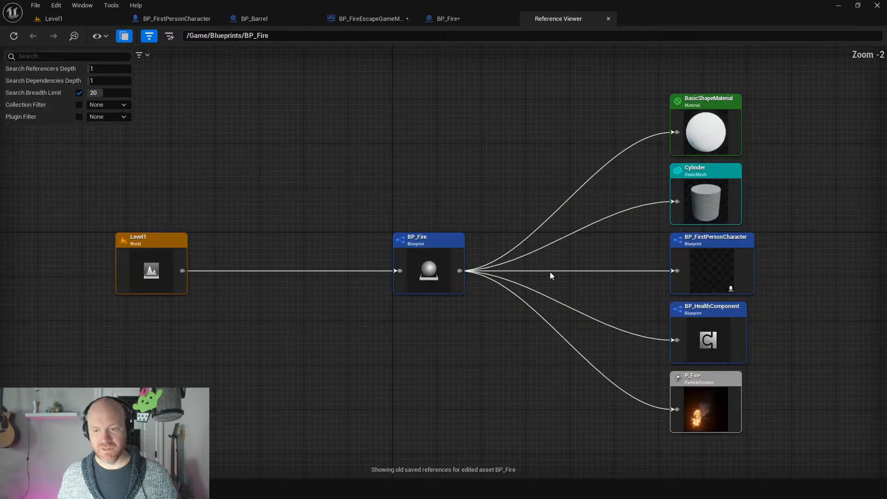
{"action": "right_click_drag", "start_coordinate": [555, 258], "coordinate": [514, 245]}
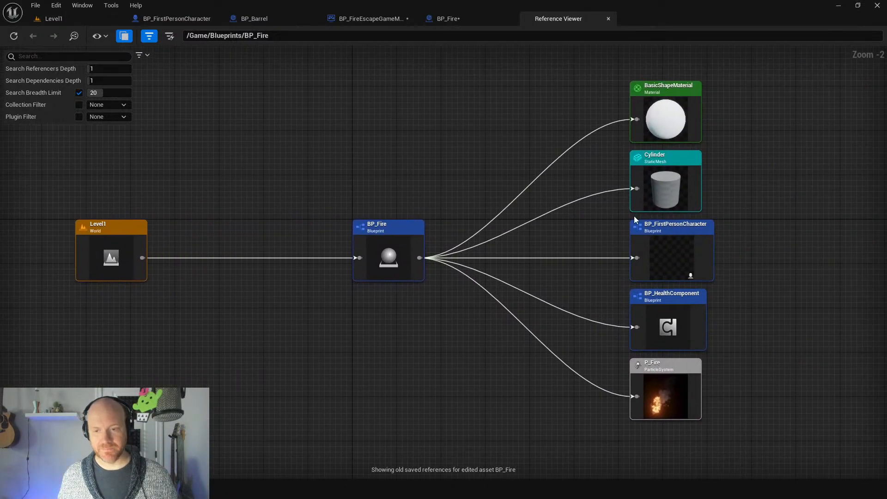
Return to the BP_Fire blueprint and save it.
{"action": "left_click", "coordinate": [55, 19]}
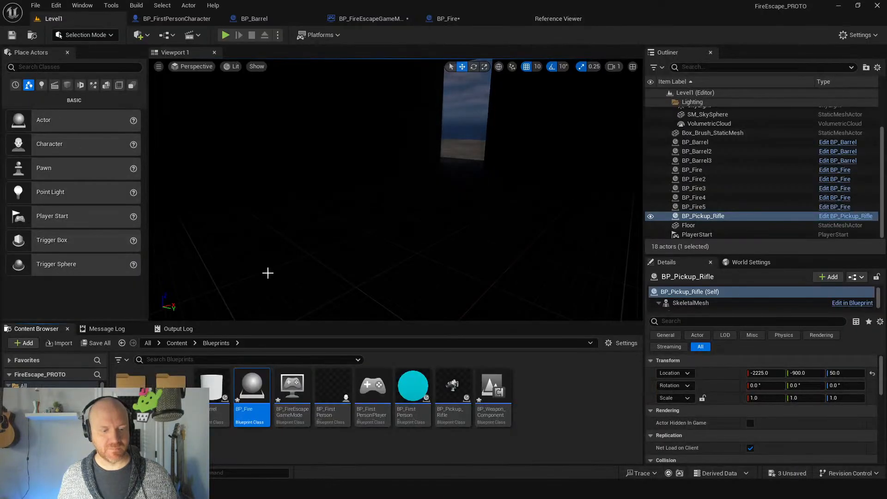
{"action": "left_click", "coordinate": [449, 20]}
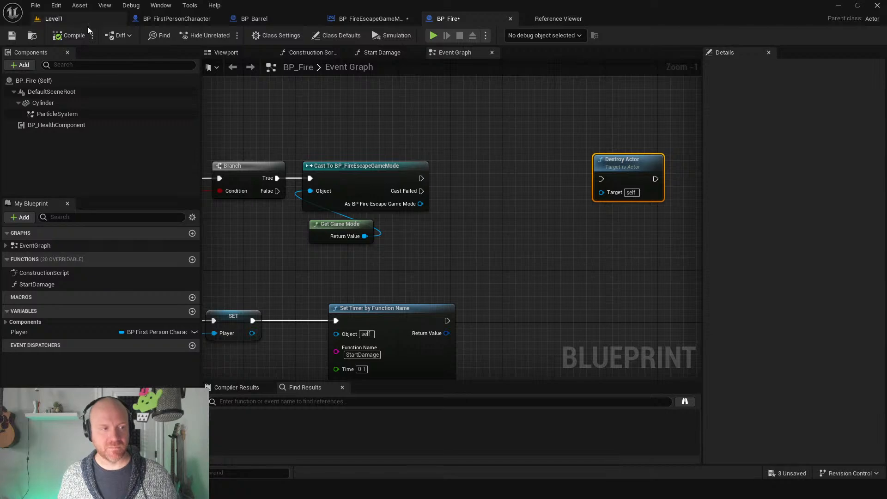
{"action": "left_click", "coordinate": [14, 36]}
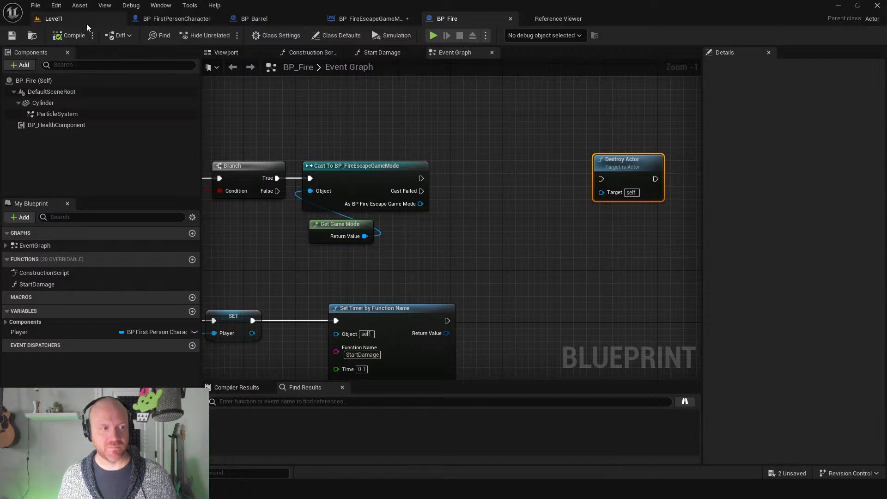
Close the outdated Reference Viewer, reopen it for BP_Fire, and examine the dependency on BP_FireEscapeGameMode.
{"action": "left_click", "coordinate": [542, 19]}
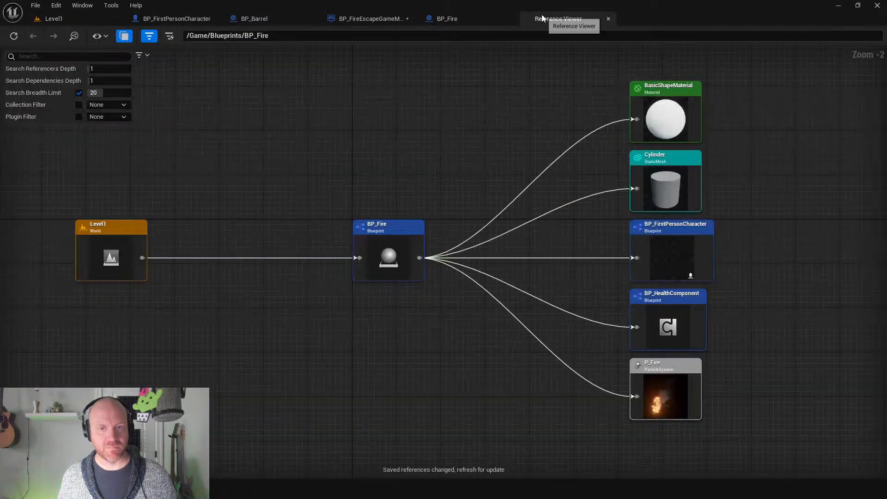
{"action": "left_click", "coordinate": [608, 18]}
{"action": "left_click", "coordinate": [82, 19]}
{"action": "right_click", "coordinate": [257, 380]}
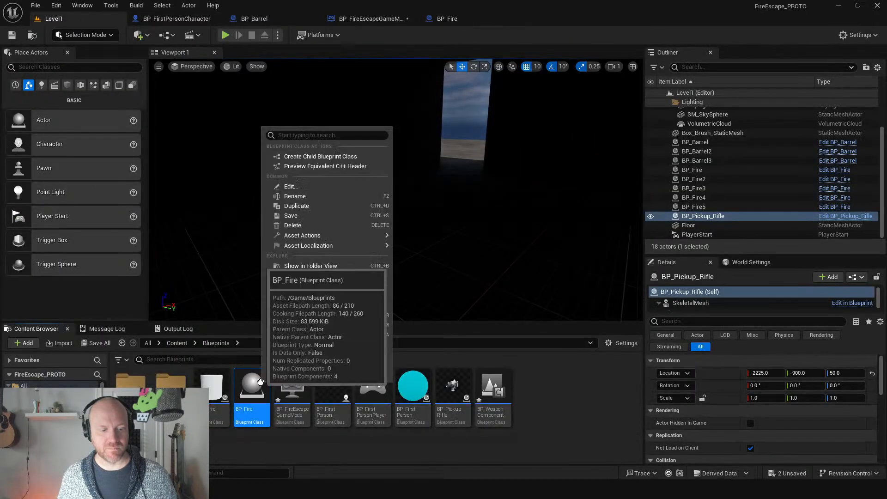
{"action": "left_click", "coordinate": [307, 315]}
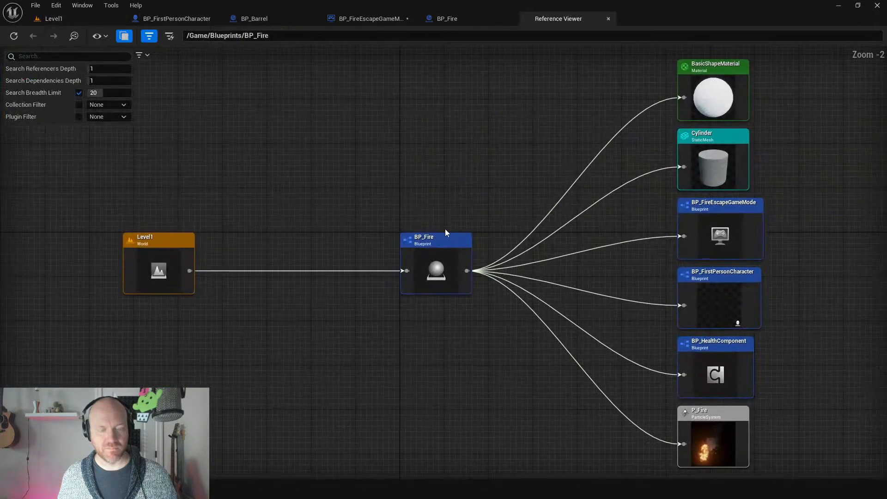
{"action": "left_click", "coordinate": [731, 218]}
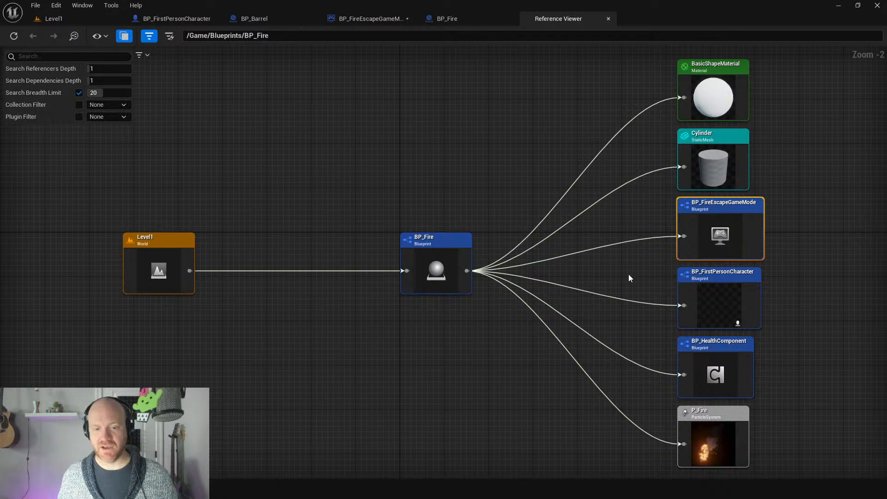
{"action": "right_click_drag", "start_coordinate": [628, 274], "coordinate": [539, 222]}
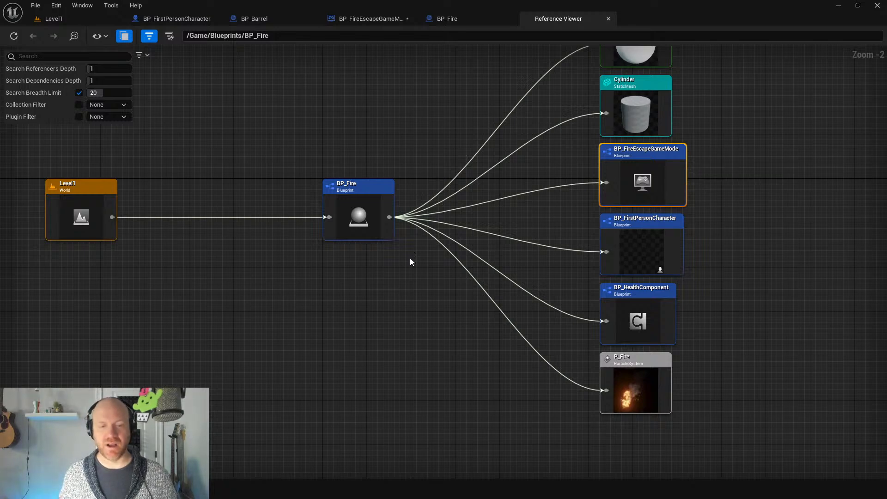
Open the Size Map for the BP_Fire asset to examine how much its dependencies load.
{"action": "left_click", "coordinate": [52, 18]}
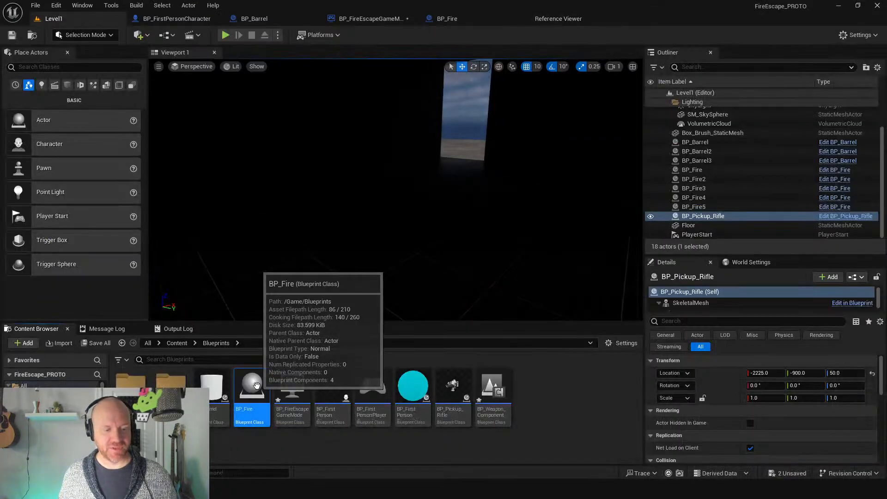
{"action": "right_click", "coordinate": [256, 385]}
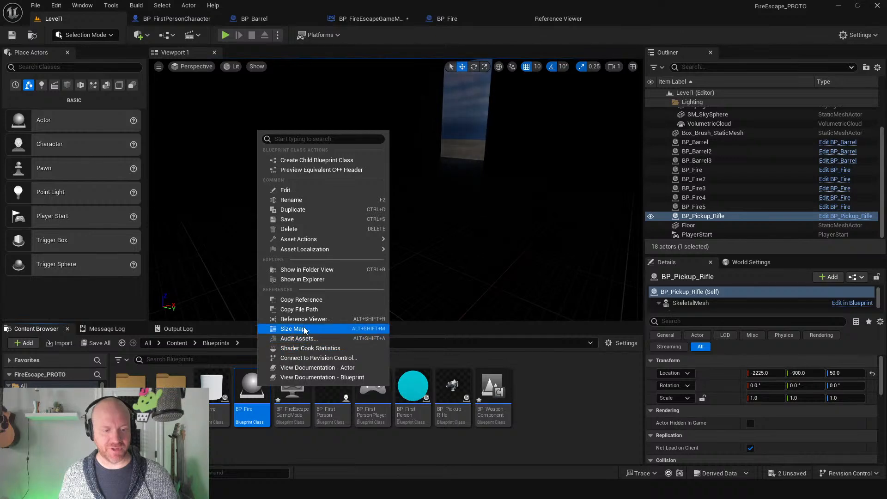
{"action": "left_click", "coordinate": [314, 329]}
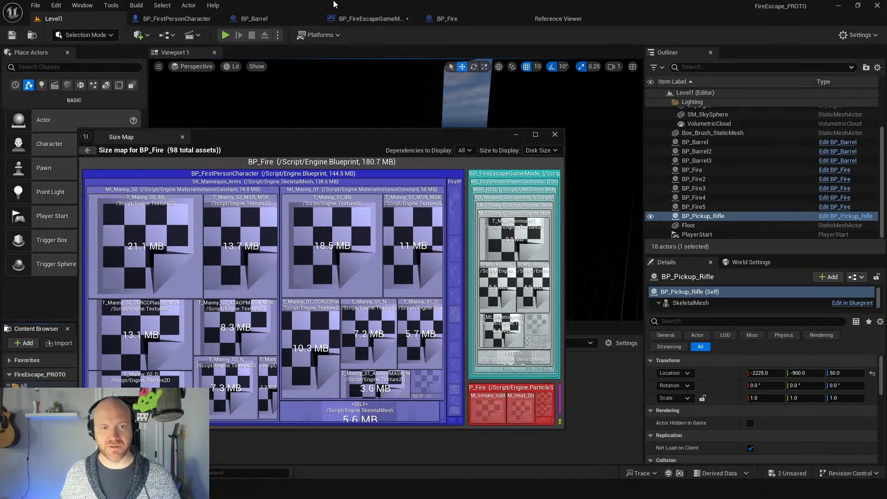
Review BP_FireEscapeGameMode's class settings and class defaults, and close the BP_Fire size map.
{"action": "left_click", "coordinate": [371, 18]}
{"action": "left_click", "coordinate": [279, 35]}
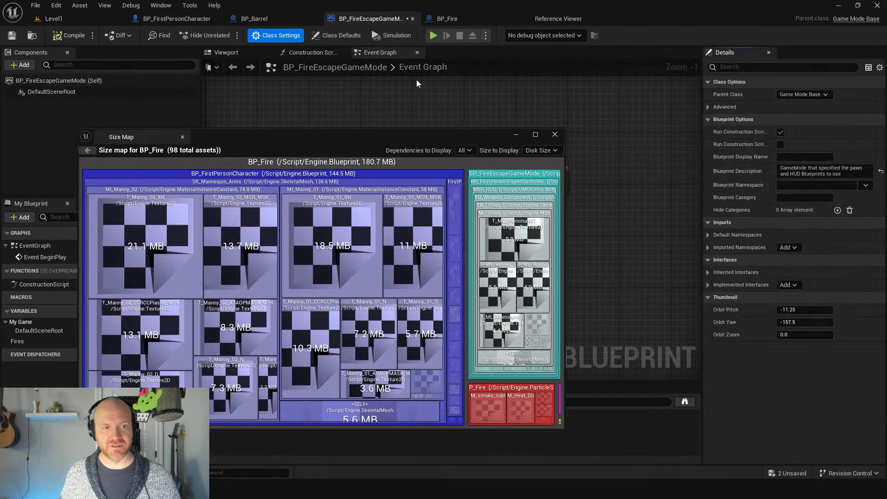
{"action": "left_click", "coordinate": [336, 35]}
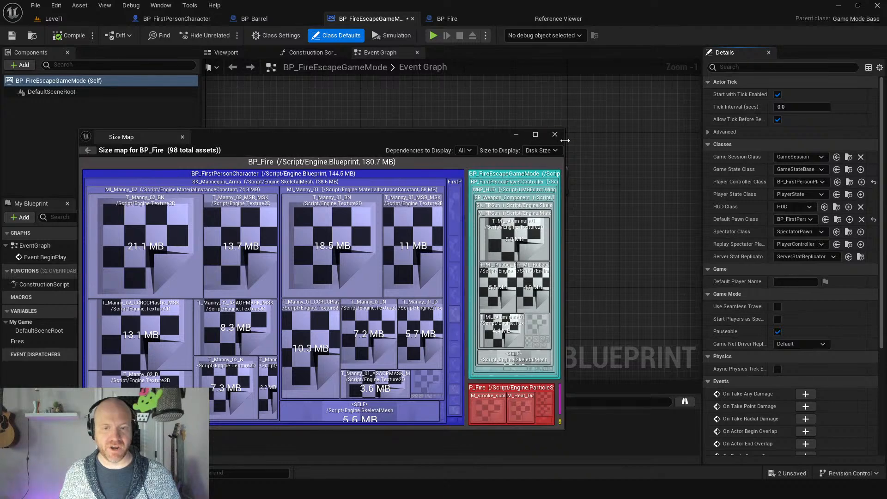
{"action": "left_click", "coordinate": [555, 134]}
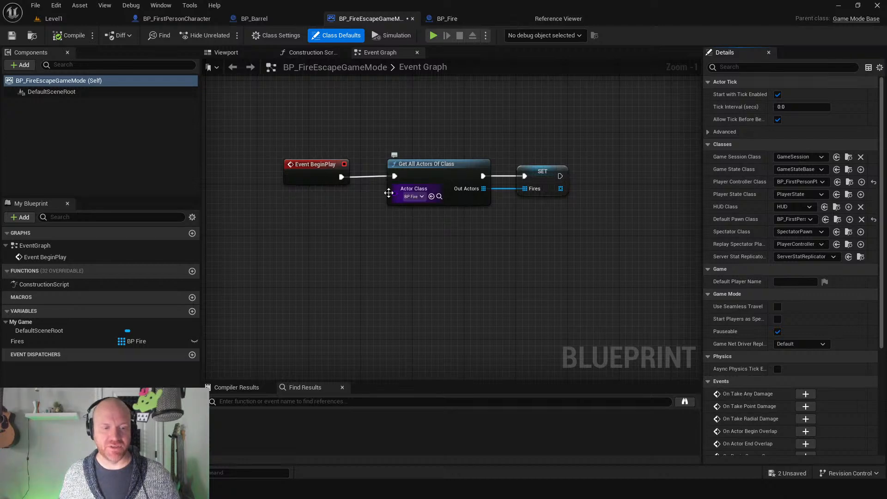
Add a custom event named FireExtinguished below Event BeginPlay in the BP_FireEscapeGameMode event graph.
{"action": "left_click", "coordinate": [451, 19]}
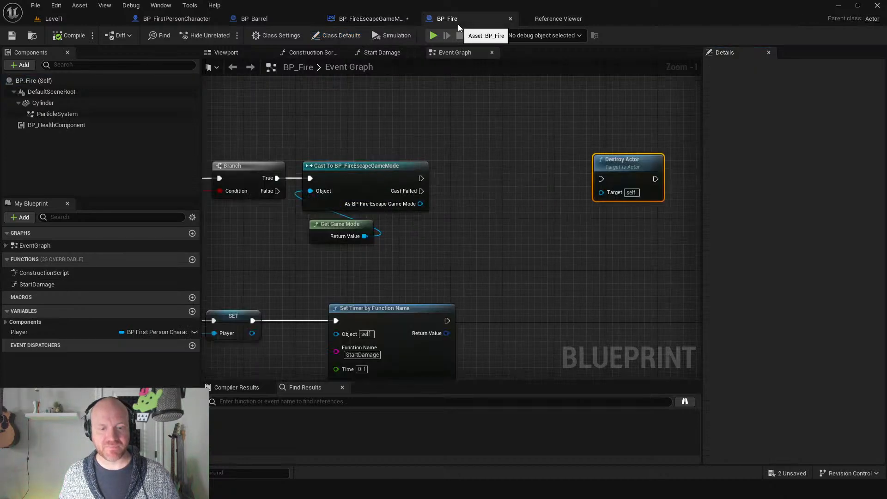
{"action": "left_click", "coordinate": [364, 19]}
{"action": "right_click_drag", "start_coordinate": [312, 254], "coordinate": [342, 186]}
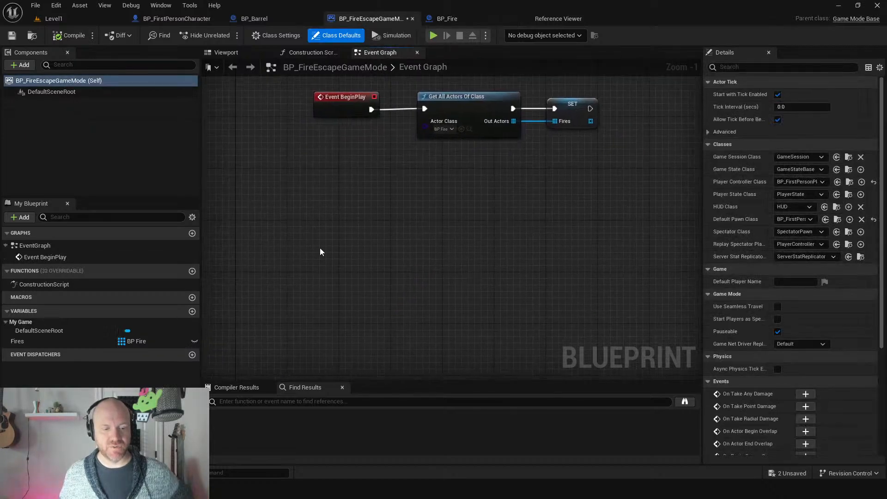
{"action": "right_click", "coordinate": [320, 247]}
{"action": "type", "text": "custom event"}
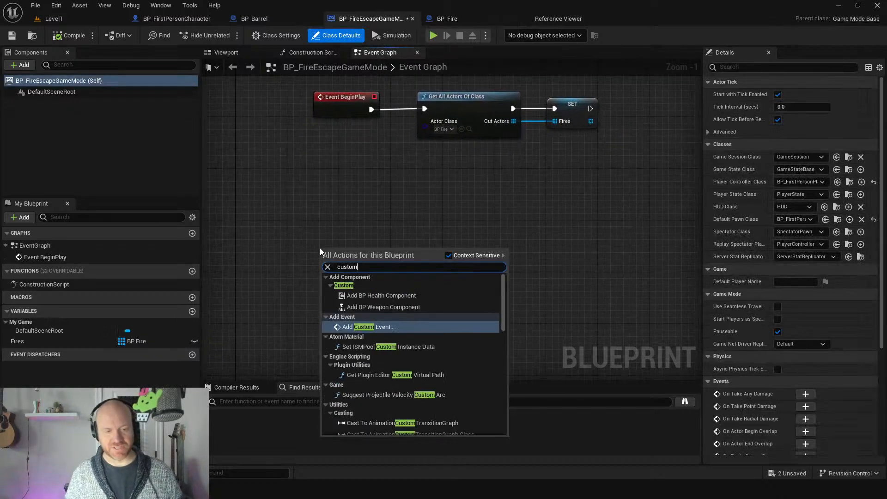
{"action": "key", "text": "Return"}
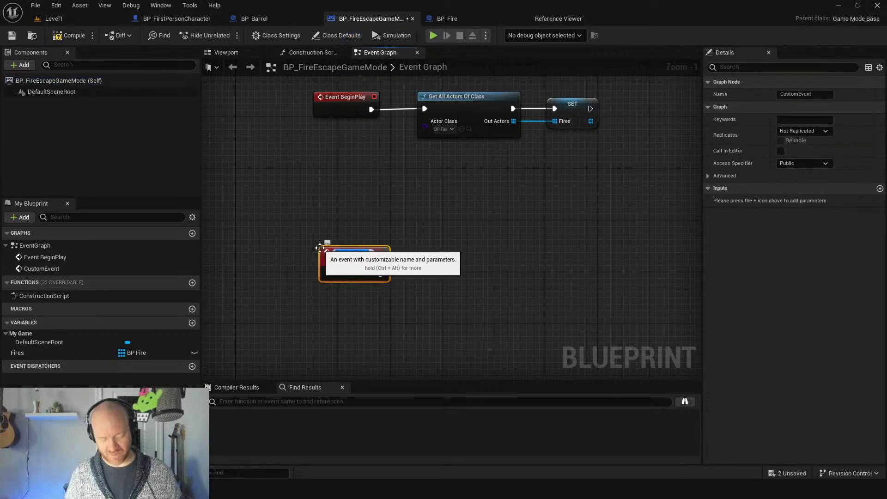
{"action": "type", "text": "Fire"}
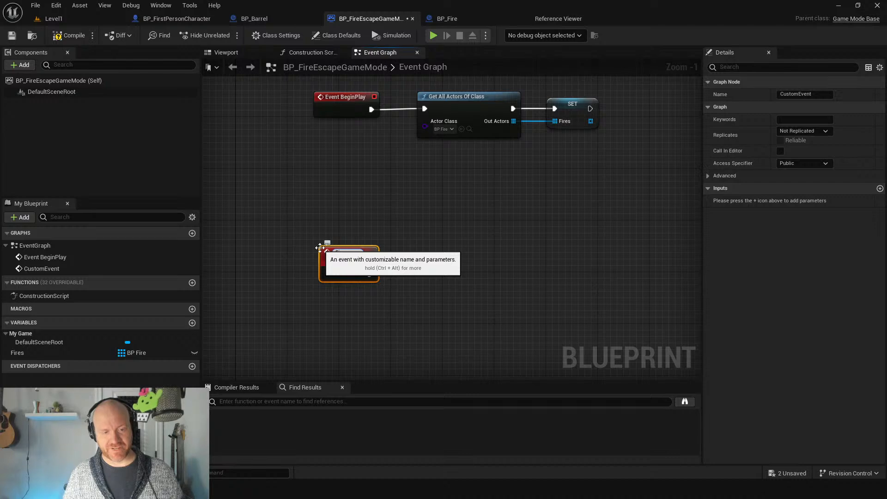
{"action": "type", "text": "ex"}
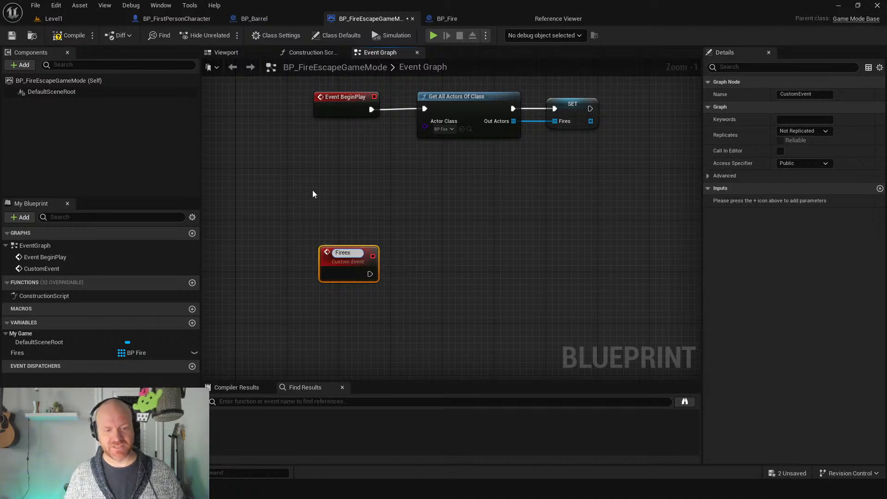
{"action": "key", "text": "BackSpace"}
{"action": "key", "text": "BackSpace"}
{"action": "type", "text": "Ext"}
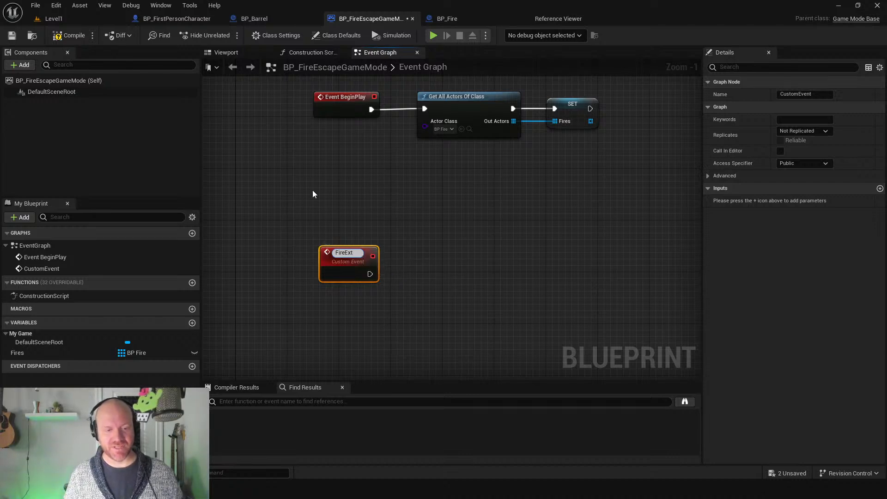
{"action": "type", "text": "inguished"}
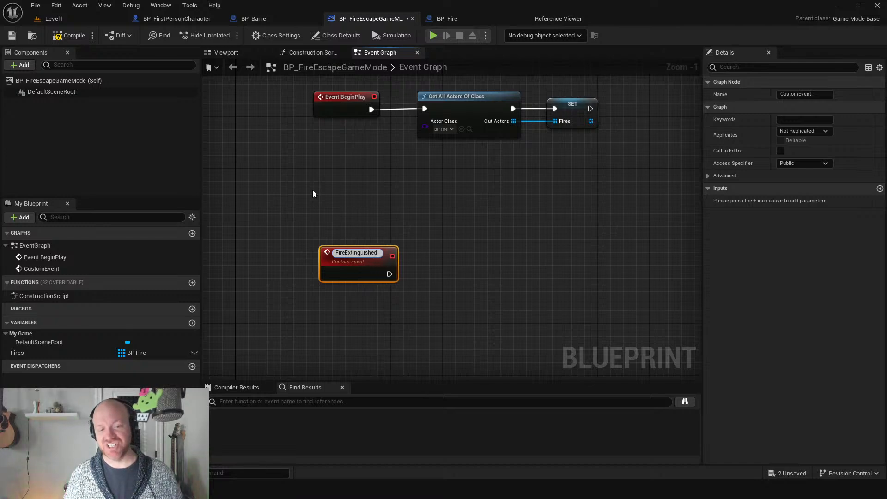
{"action": "key", "text": "Return"}
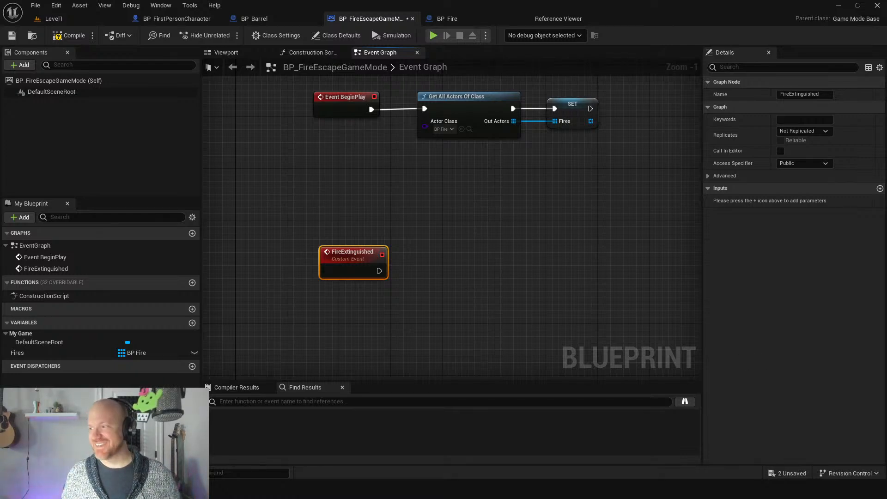
Give the FireExtinguished event an input named Fire of type BP Fire, and compile the blueprint.
{"action": "scroll", "coordinate": [402, 238], "scroll_direction": "up", "scroll_amount": 1}
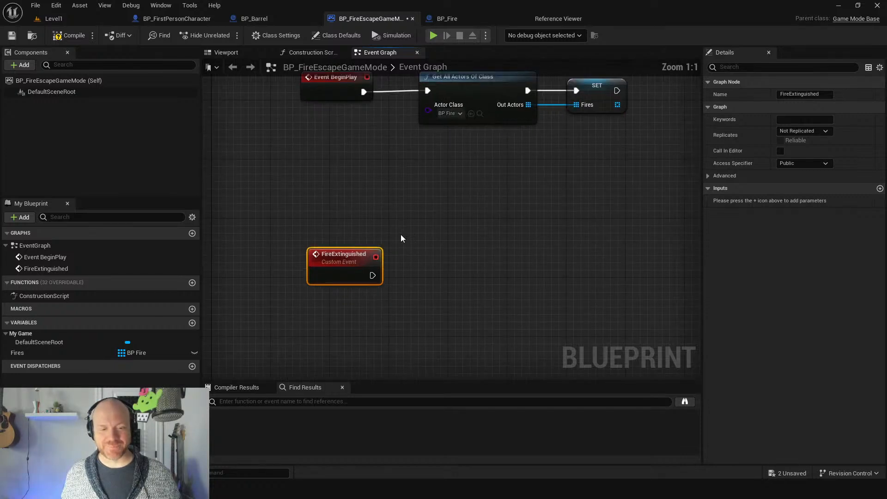
{"action": "right_click_drag", "start_coordinate": [400, 238], "coordinate": [381, 180]}
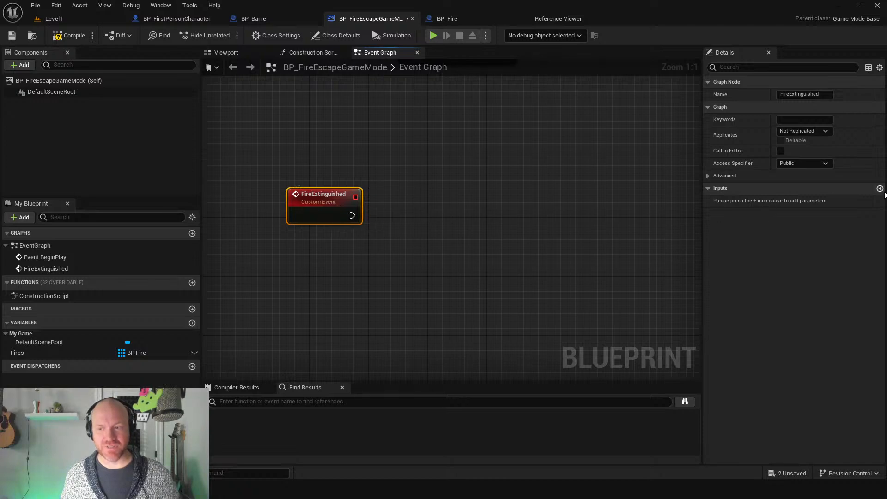
{"action": "left_click", "coordinate": [879, 188]}
{"action": "left_click", "coordinate": [839, 203]}
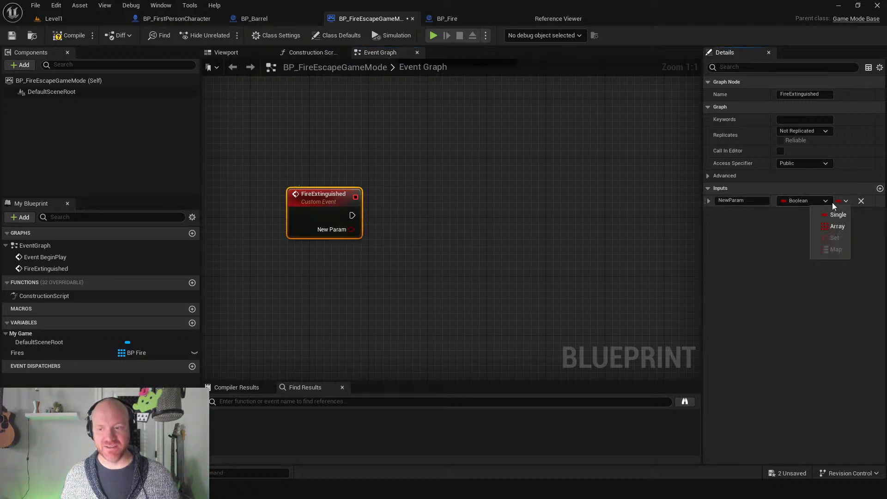
{"action": "left_click", "coordinate": [825, 203]}
{"action": "left_click", "coordinate": [825, 203]}
{"action": "left_click", "coordinate": [824, 202]}
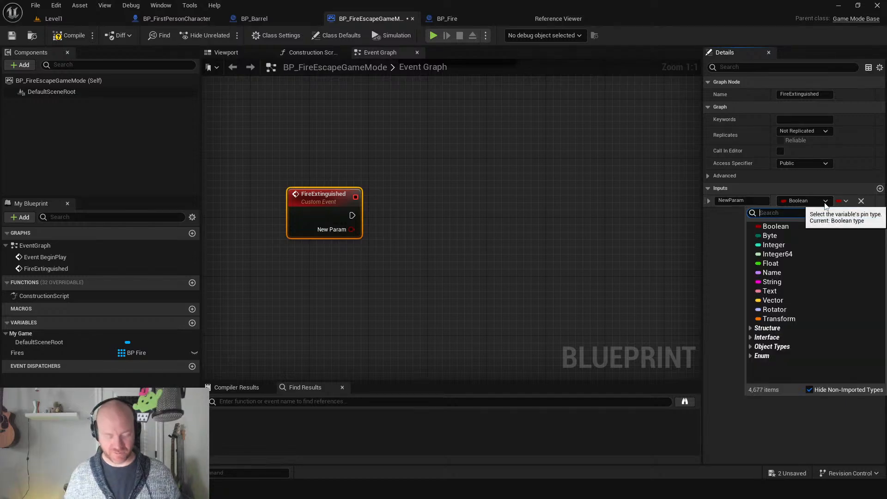
{"action": "type", "text": "bp fire"}
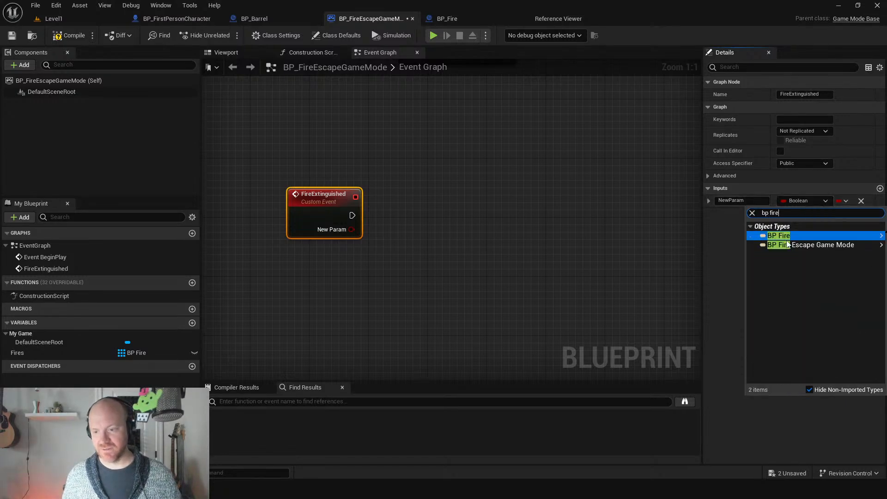
{"action": "mouse_move", "coordinate": [781, 235]}
{"action": "left_click", "coordinate": [715, 236]}
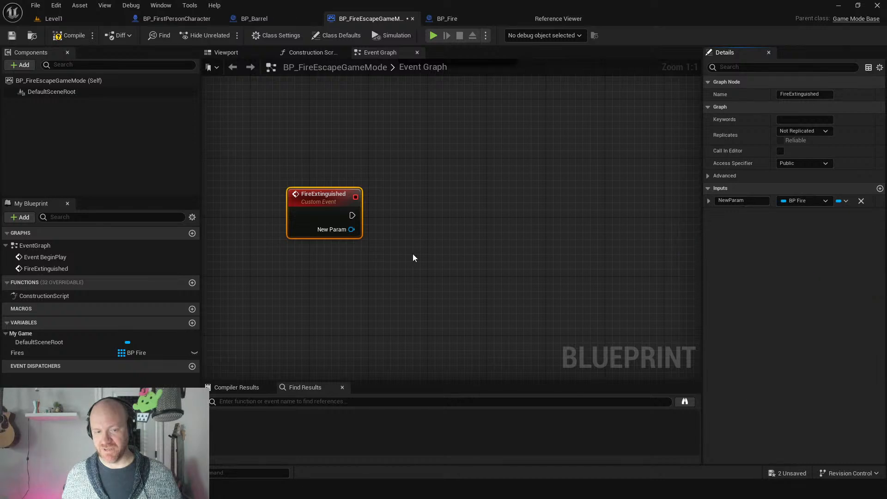
{"action": "left_click", "coordinate": [741, 200]}
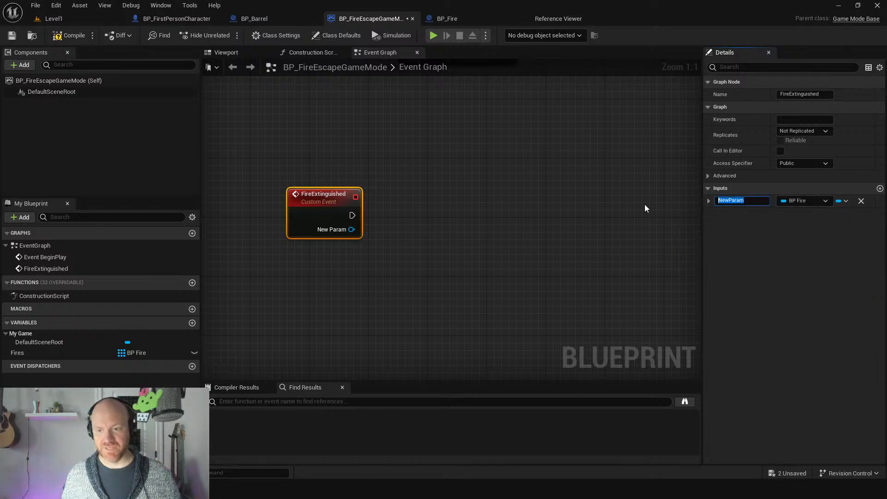
{"action": "key", "text": "Return"}
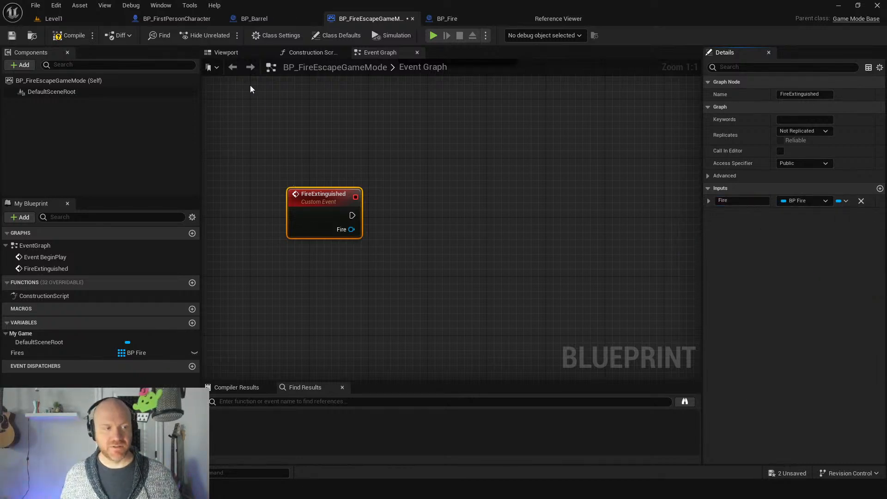
{"action": "left_click", "coordinate": [69, 35]}
Make FireExtinguished remove its Fire input from the Fires array with a Remove Item node.
{"action": "right_click_drag", "start_coordinate": [332, 296], "coordinate": [305, 285]}
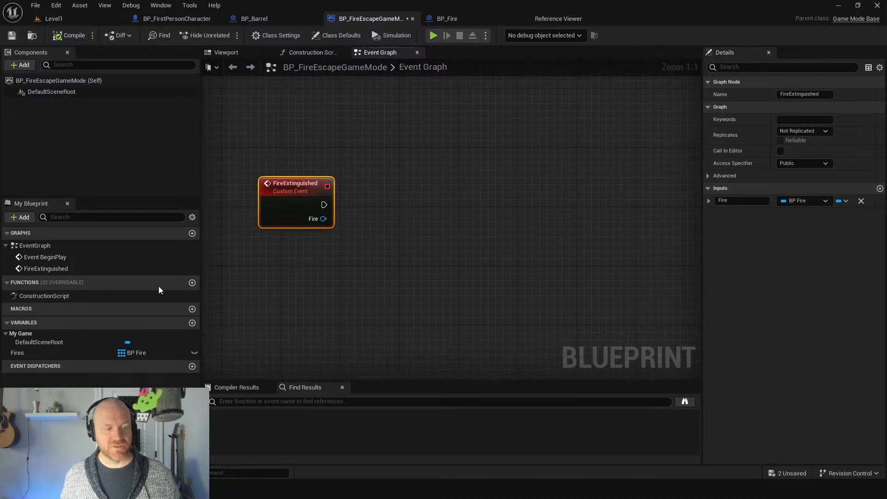
{"action": "left_click_drag", "start_coordinate": [26, 353], "coordinate": [302, 285]}
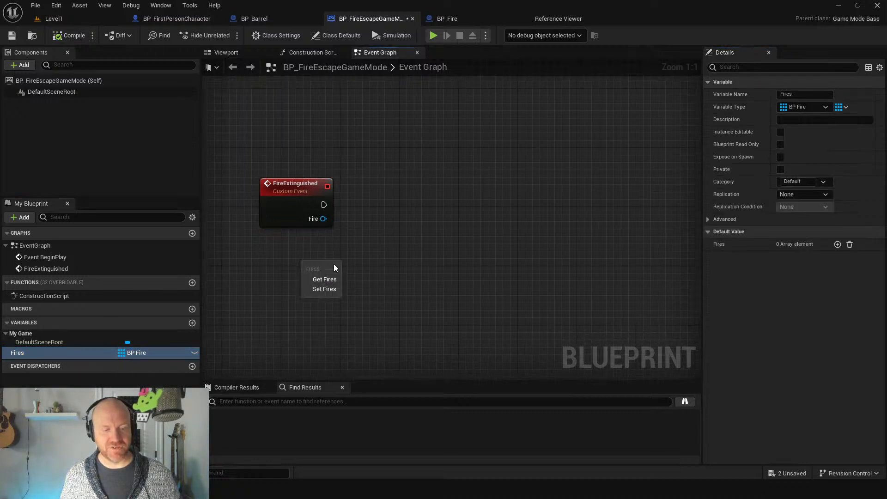
{"action": "left_click", "coordinate": [325, 277]}
{"action": "left_click_drag", "start_coordinate": [353, 267], "coordinate": [417, 189]}
{"action": "type", "text": "remov"}
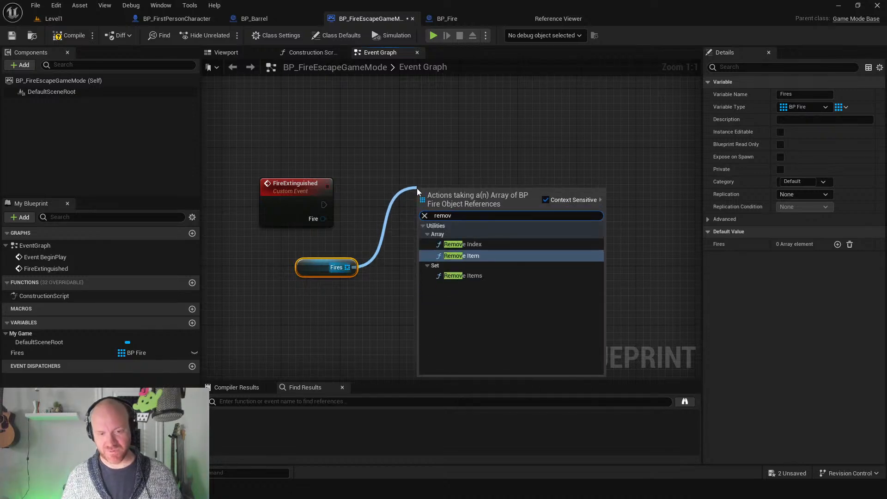
{"action": "left_click", "coordinate": [474, 256]}
{"action": "left_click_drag", "start_coordinate": [323, 219], "coordinate": [424, 223]}
{"action": "left_click_drag", "start_coordinate": [323, 204], "coordinate": [447, 209]}
{"action": "left_click", "coordinate": [402, 282]}
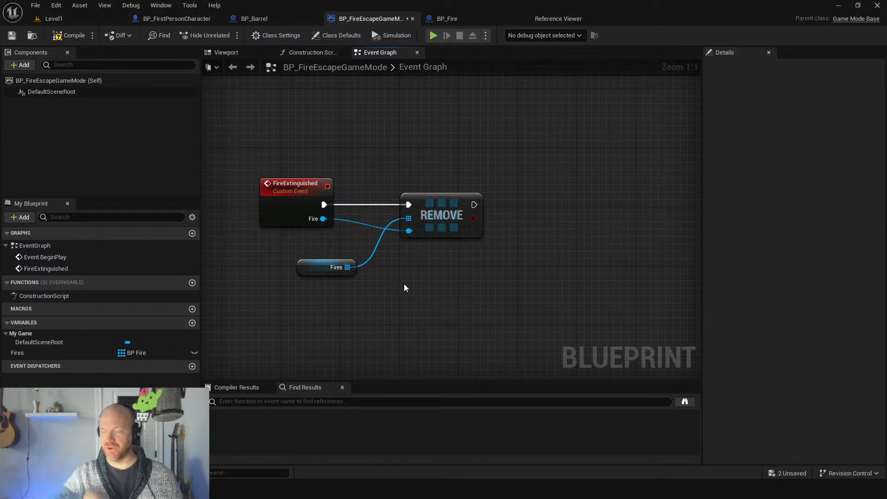
{"action": "scroll", "coordinate": [400, 159], "scroll_direction": "down", "scroll_amount": 2}
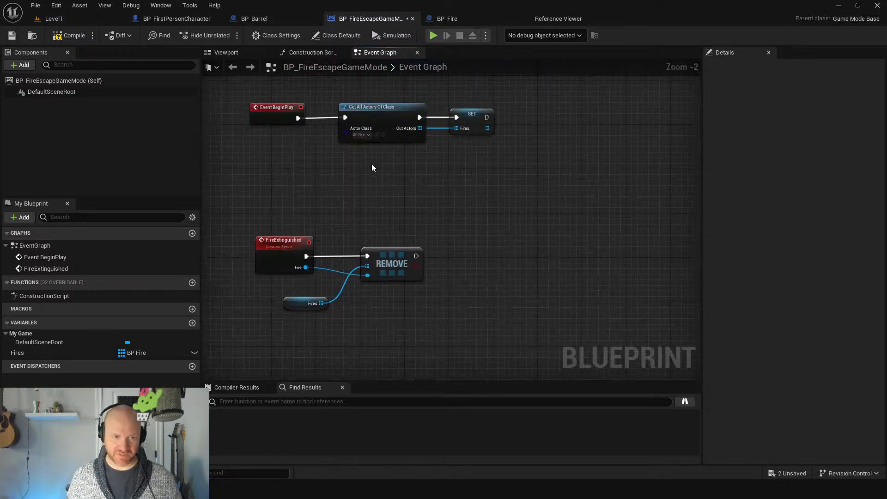
{"action": "left_click_drag", "start_coordinate": [366, 101], "coordinate": [508, 149]}
{"action": "scroll", "coordinate": [289, 223], "scroll_direction": "up", "scroll_amount": 1}
{"action": "left_click_drag", "start_coordinate": [242, 230], "coordinate": [444, 330]}
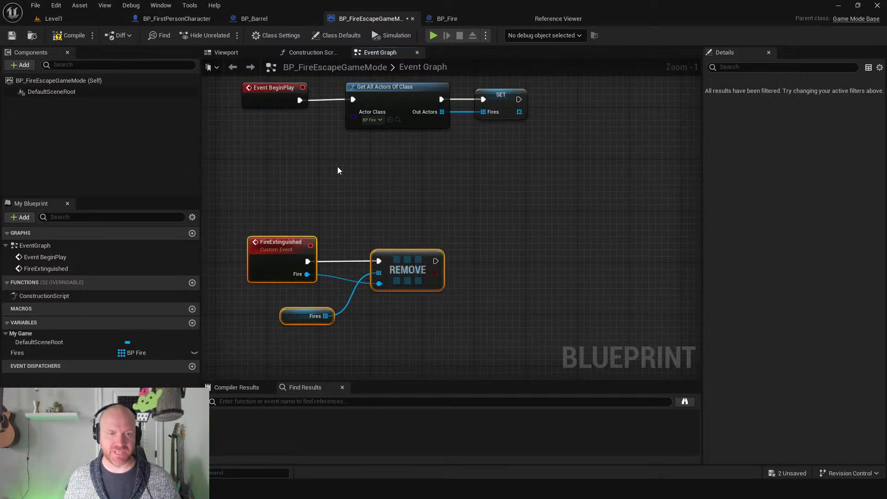
In BP_Fire, call Fire Extinguished on the cast BP_FireEscapeGameMode reference and align the node with the execution line.
{"action": "left_click", "coordinate": [450, 18]}
{"action": "left_click_drag", "start_coordinate": [349, 205], "coordinate": [403, 164]}
{"action": "type", "text": "firee"}
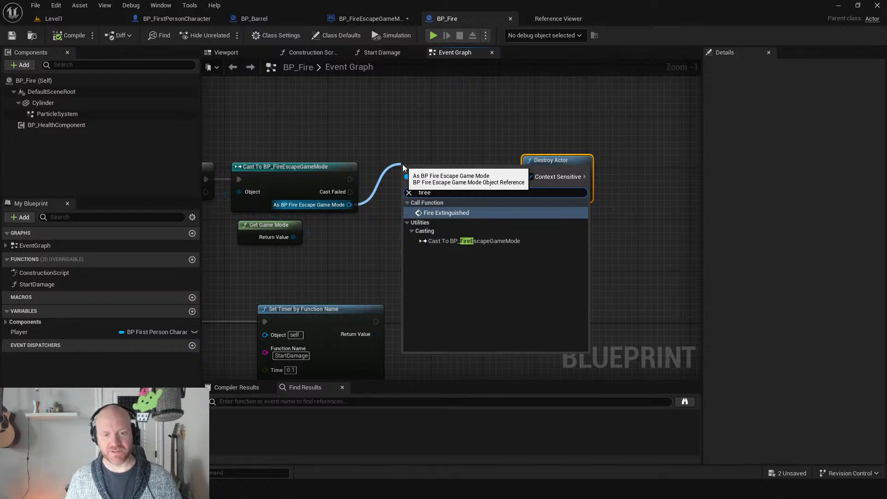
{"action": "key", "text": "Return"}
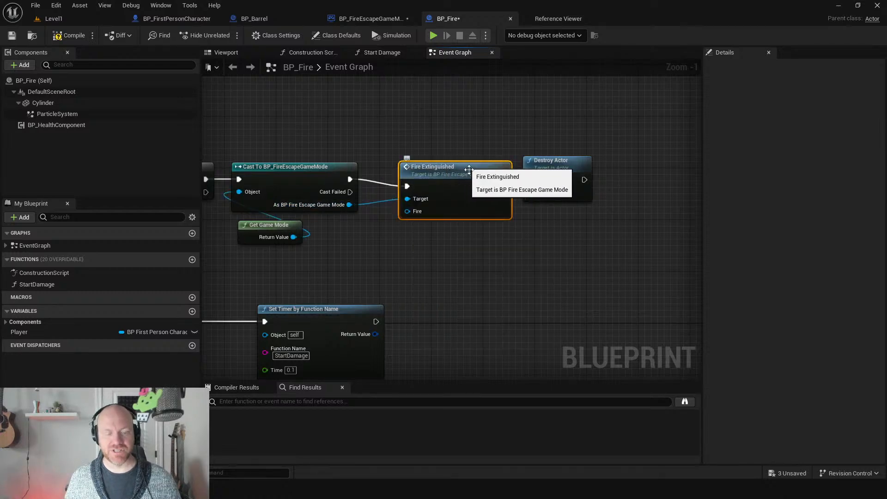
{"action": "left_click_drag", "start_coordinate": [445, 169], "coordinate": [444, 163]}
Add a reference to Self and connect it to the Fire input of the Fire Extinguished call.
{"action": "right_click", "coordinate": [395, 253]}
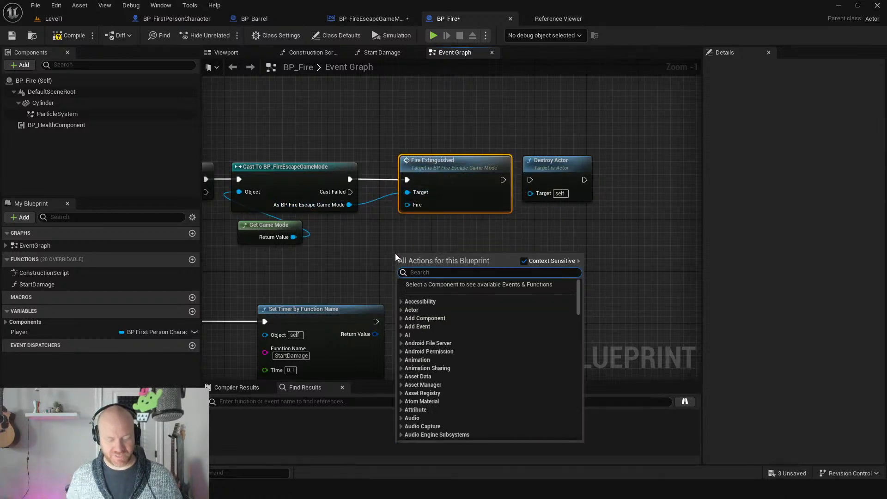
{"action": "type", "text": "self"}
{"action": "key", "text": "Down"}
{"action": "key", "text": "Return"}
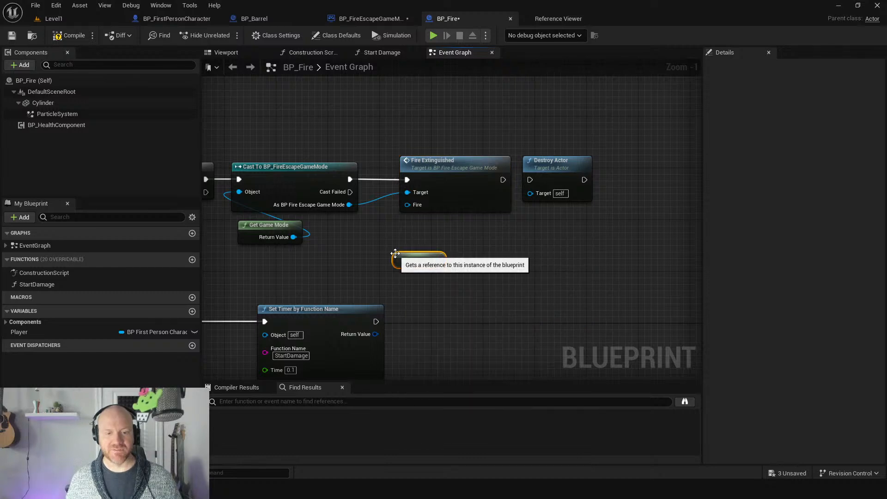
{"action": "left_click_drag", "start_coordinate": [431, 253], "coordinate": [407, 205]}
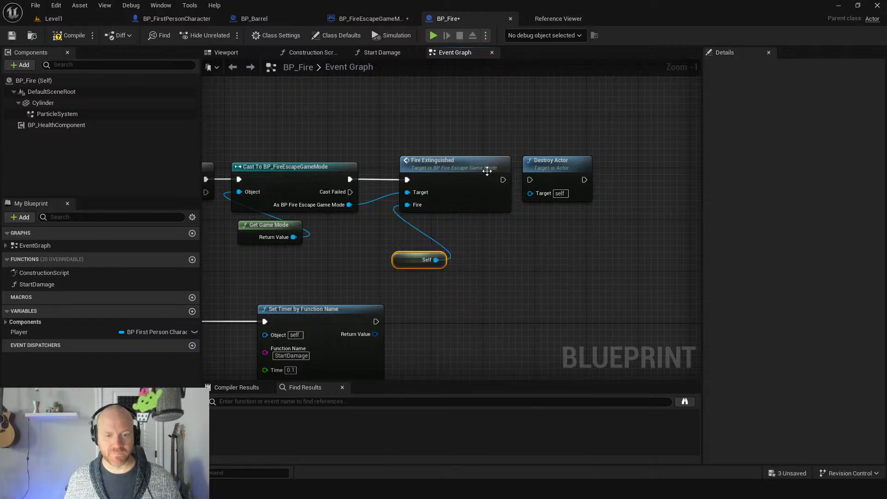
Connect the Fire Extinguished execution output to Destroy Actor and place the Self node directly beneath the Fire Extinguished call.
{"action": "left_click_drag", "start_coordinate": [503, 179], "coordinate": [530, 180]}
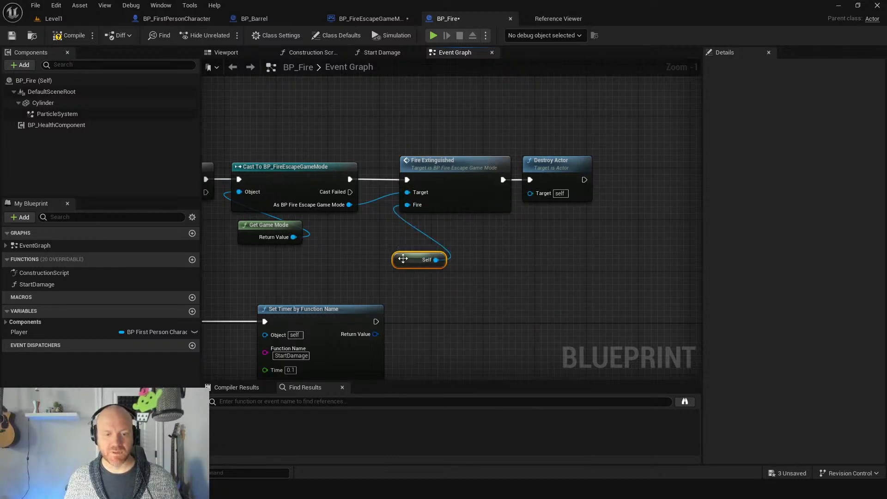
{"action": "left_click_drag", "start_coordinate": [403, 259], "coordinate": [409, 233]}
{"action": "left_click", "coordinate": [395, 146]}
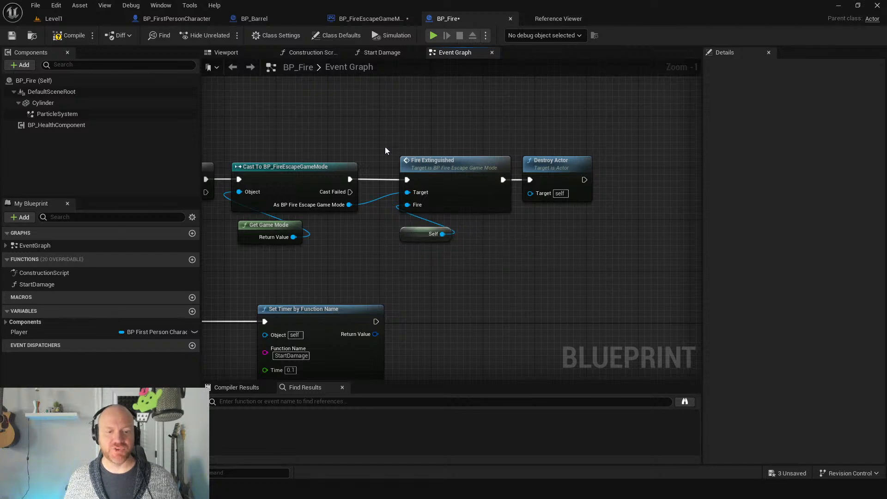
{"action": "left_click_drag", "start_coordinate": [386, 150], "coordinate": [454, 245]}
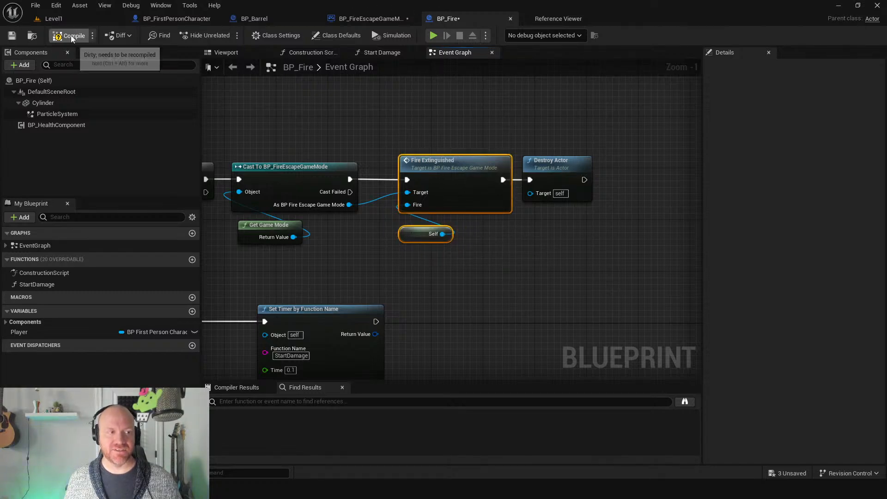
In BP_FireEscapeGameMode, add a Length node fed by the Fires array and place it beneath the Remove node.
{"action": "left_click", "coordinate": [371, 19]}
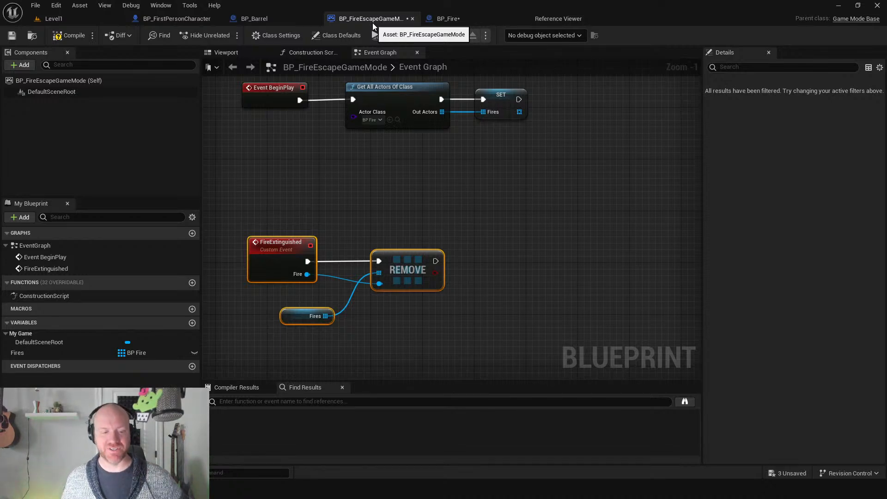
{"action": "scroll", "coordinate": [435, 292], "scroll_direction": "up", "scroll_amount": 1}
{"action": "right_click_drag", "start_coordinate": [436, 293], "coordinate": [386, 225]}
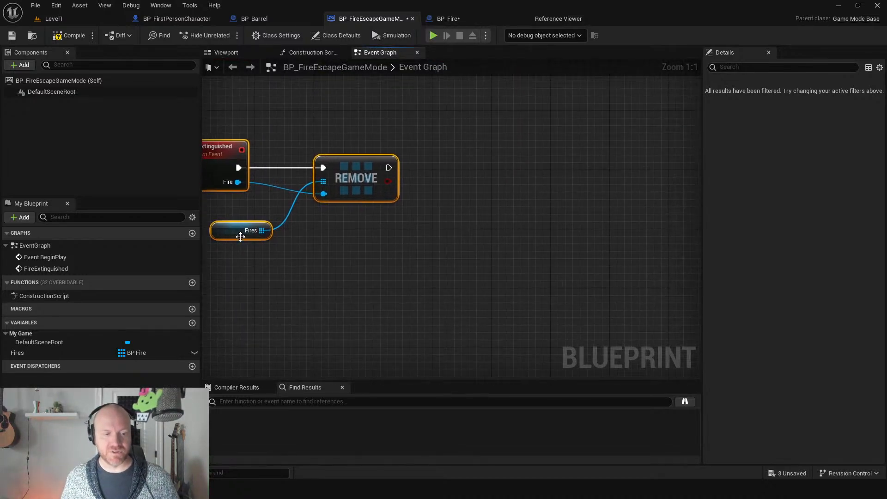
{"action": "left_click_drag", "start_coordinate": [268, 230], "coordinate": [378, 250]}
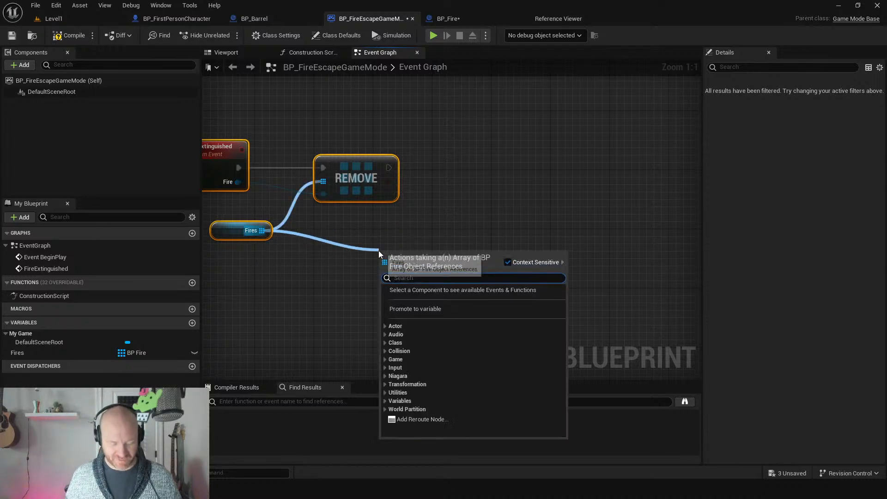
{"action": "type", "text": "length"}
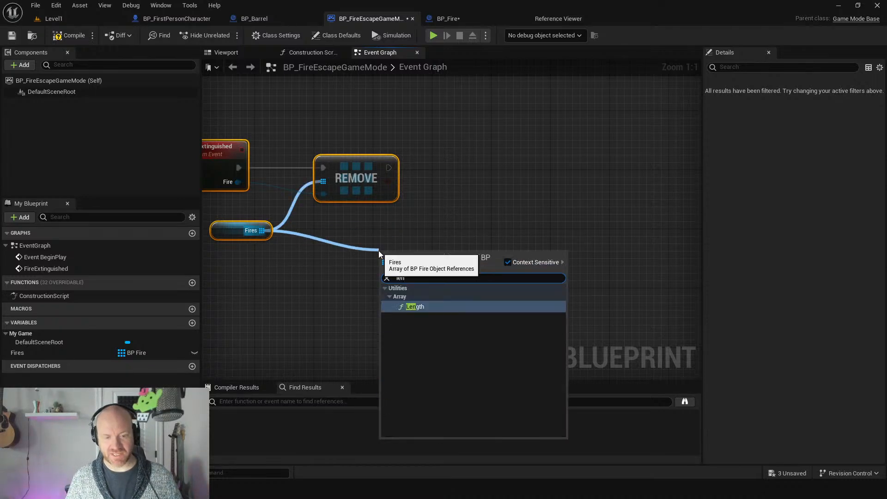
{"action": "key", "text": "Return"}
{"action": "left_click_drag", "start_coordinate": [425, 251], "coordinate": [365, 221]}
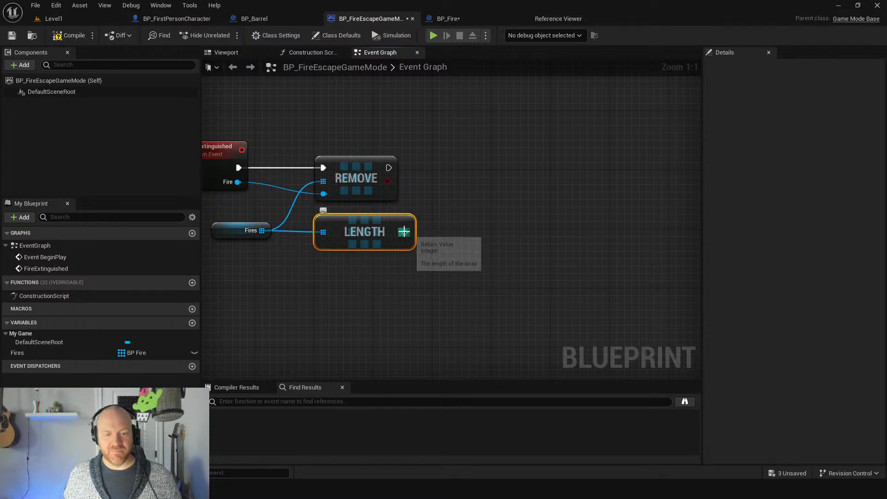
Compare the Fires array length with 0 using a less-than-or-equal (<=) node.
{"action": "left_click_drag", "start_coordinate": [405, 232], "coordinate": [497, 228]}
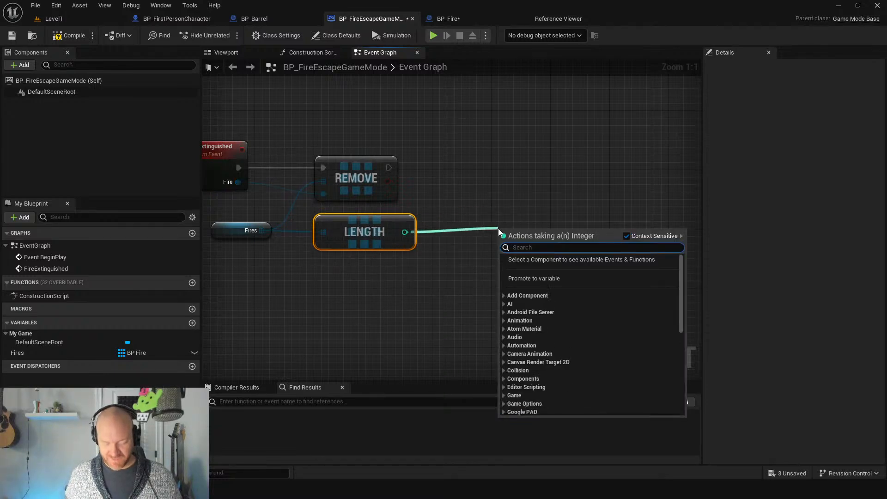
{"action": "type", "text": "<="}
{"action": "key", "text": "Return"}
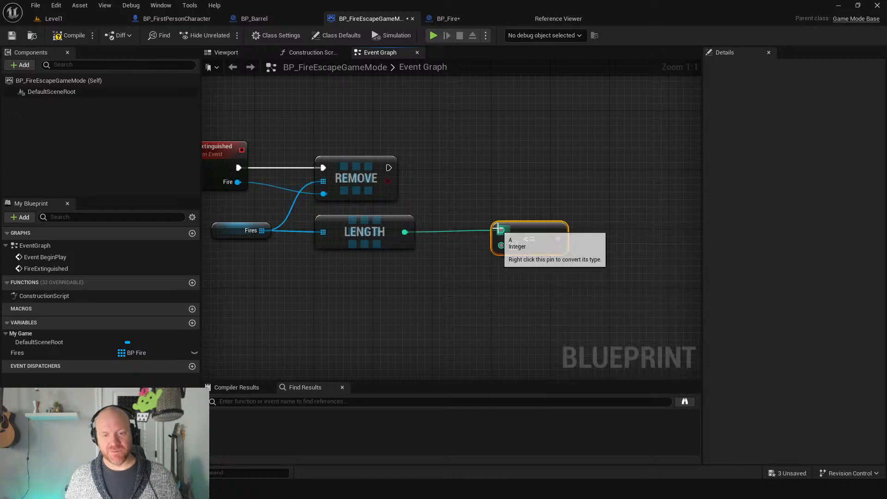
Add a Branch executed after Remove, with the <= result as its Condition, and align it with the execution line.
{"action": "left_click_drag", "start_coordinate": [528, 230], "coordinate": [510, 180]}
{"action": "type", "text": "branch"}
{"action": "key", "text": "Return"}
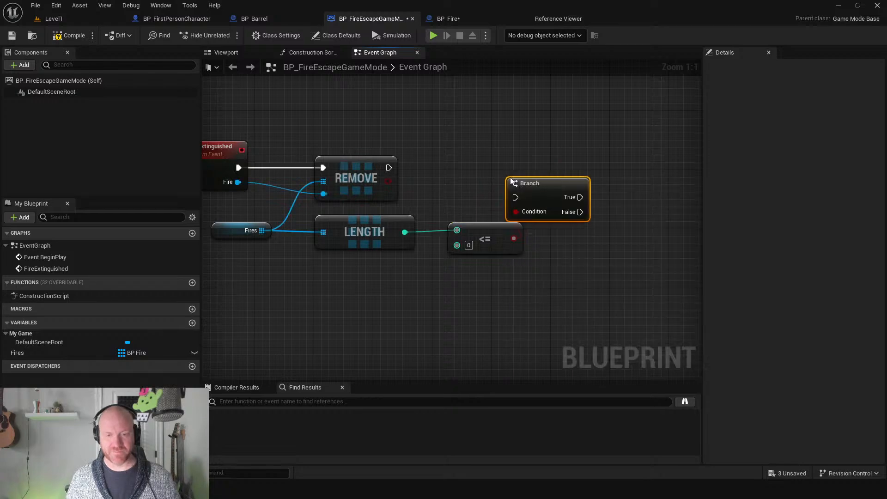
{"action": "left_click_drag", "start_coordinate": [388, 167], "coordinate": [525, 196]}
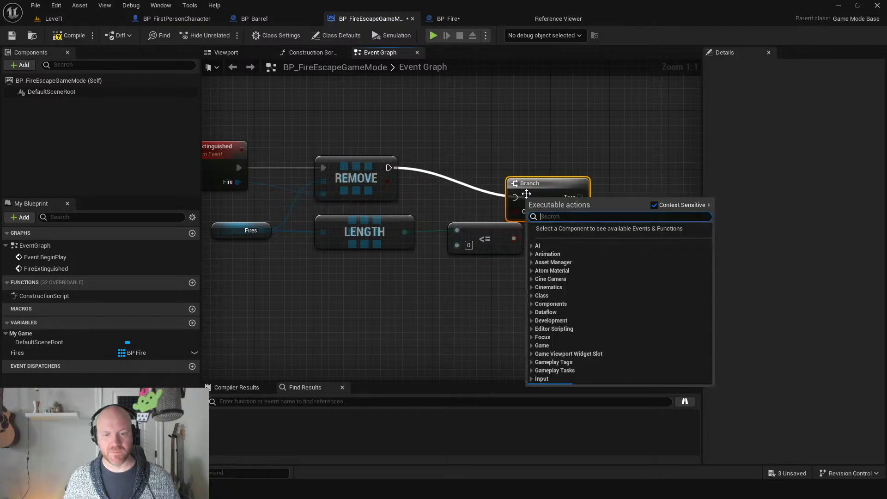
{"action": "left_click", "coordinate": [414, 152]}
{"action": "left_click_drag", "start_coordinate": [395, 172], "coordinate": [557, 154]}
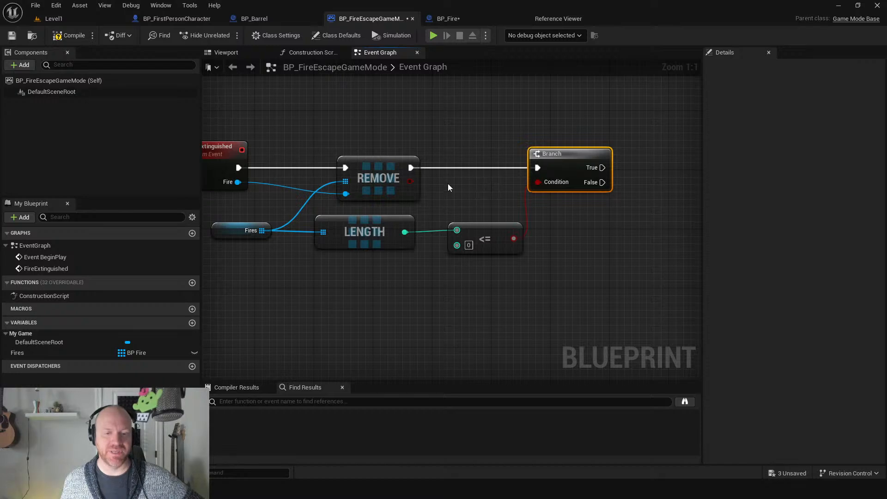
Run a brief play preview of the level to look at the fires, then stop it.
{"action": "scroll", "coordinate": [339, 197], "scroll_direction": "down", "scroll_amount": 1}
{"action": "right_click_drag", "start_coordinate": [316, 145], "coordinate": [312, 230]}
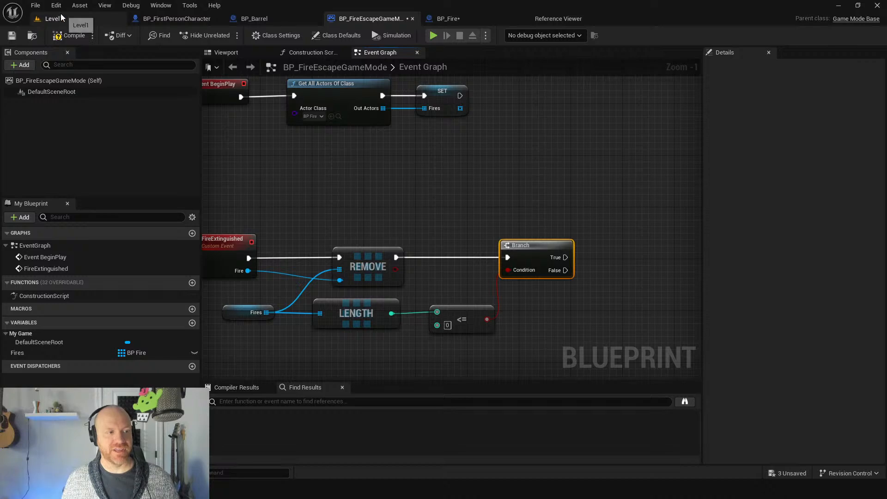
{"action": "left_click", "coordinate": [428, 36]}
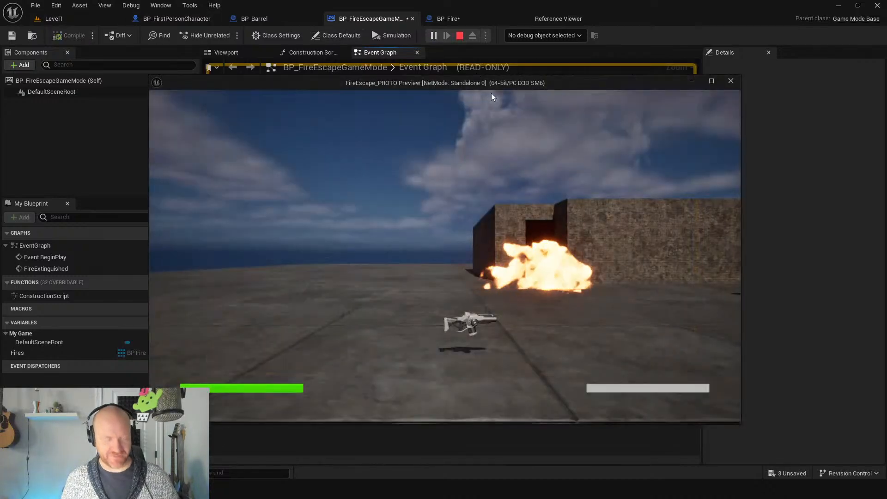
{"action": "key", "text": "w"}
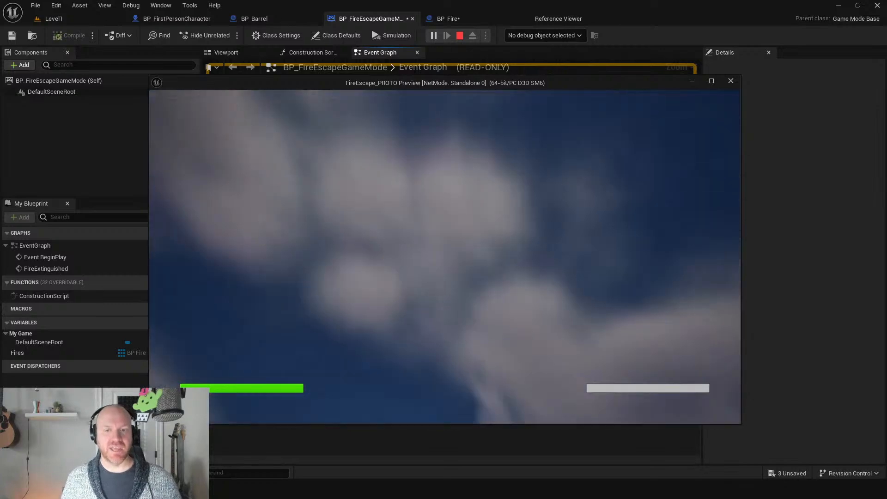
{"action": "key", "text": "Escape"}
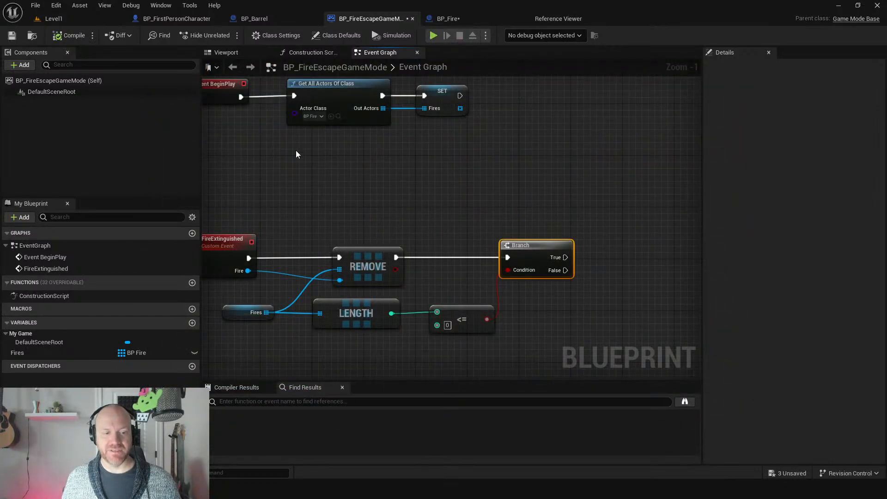
Review how the Fires array is filled at BeginPlay and how the FireExtinguished chain checks its length.
{"action": "left_click", "coordinate": [443, 102]}
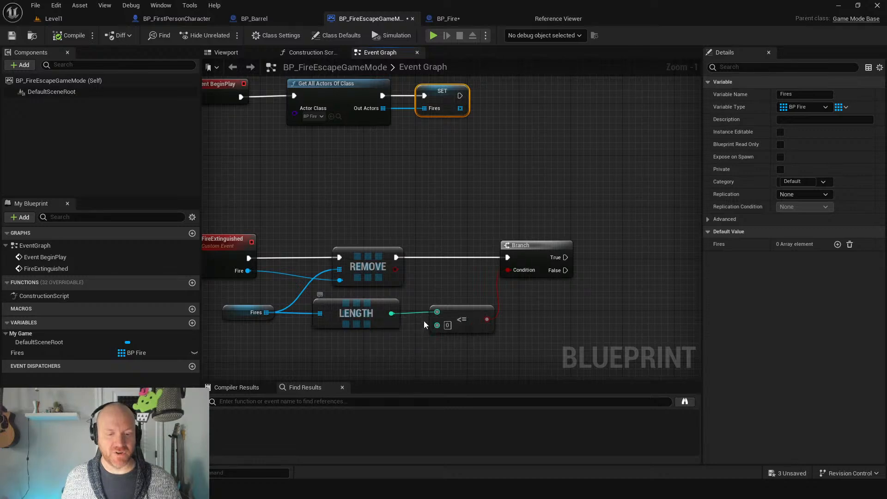
{"action": "left_click", "coordinate": [453, 309]}
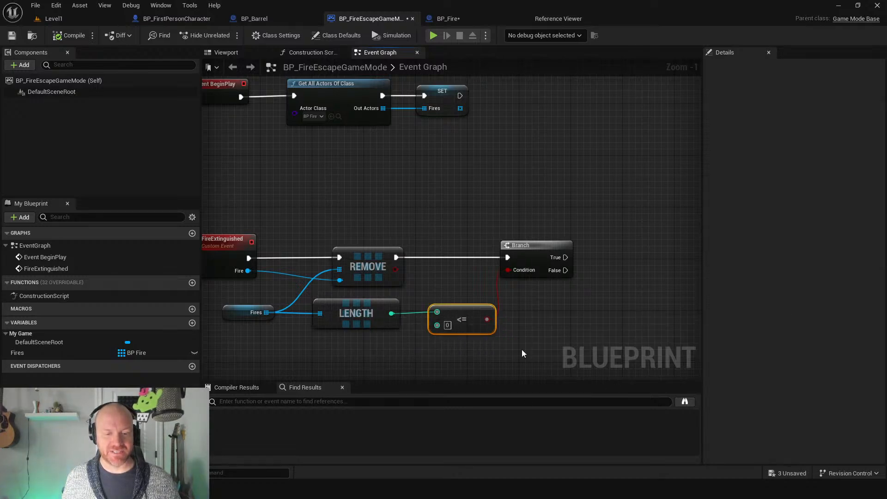
{"action": "right_click_drag", "start_coordinate": [517, 345], "coordinate": [447, 310]}
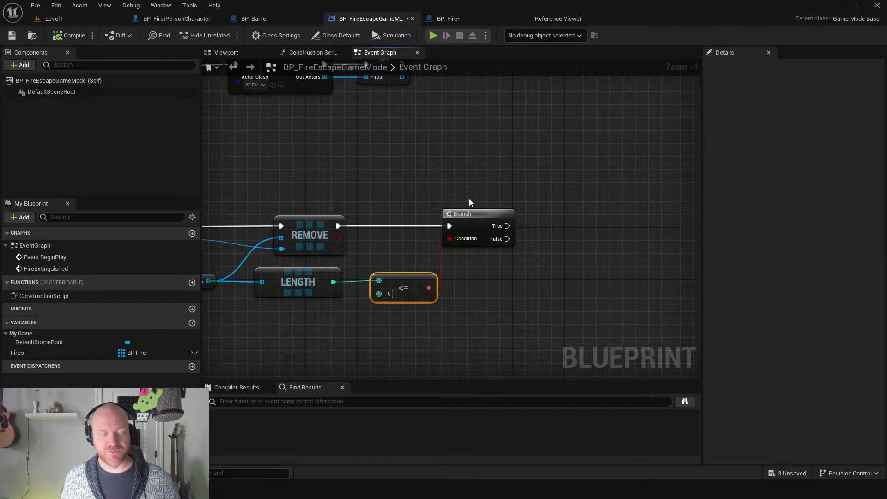
{"action": "scroll", "coordinate": [390, 184], "scroll_direction": "down", "scroll_amount": 3}
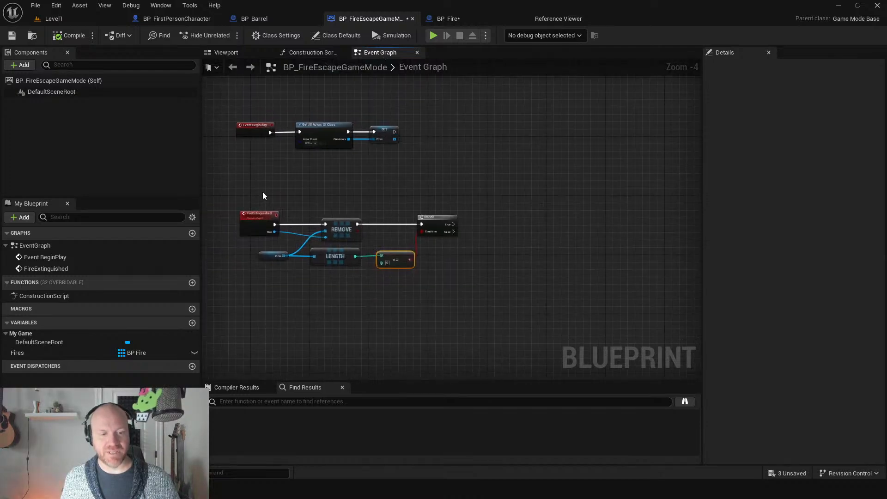
{"action": "left_click_drag", "start_coordinate": [262, 193], "coordinate": [472, 282]}
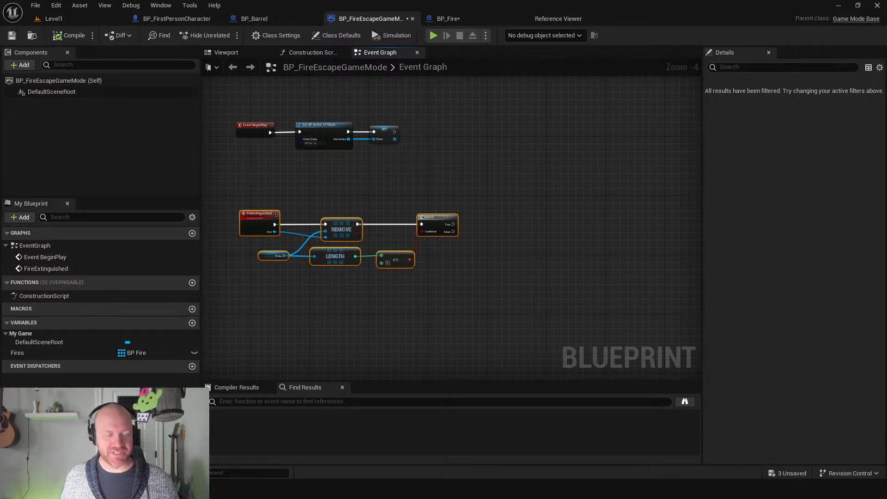
{"action": "scroll", "coordinate": [318, 231], "scroll_direction": "up", "scroll_amount": 2}
{"action": "right_click_drag", "start_coordinate": [328, 329], "coordinate": [379, 328]}
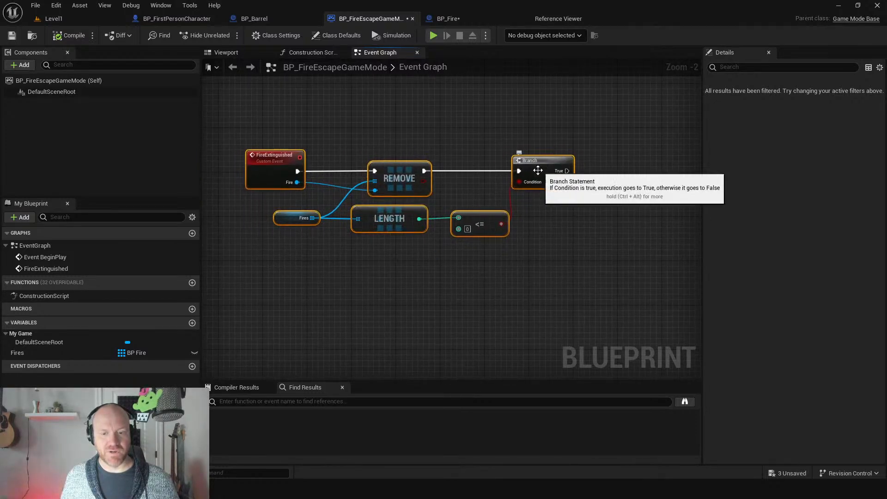
{"action": "left_click_drag", "start_coordinate": [238, 106], "coordinate": [602, 287]}
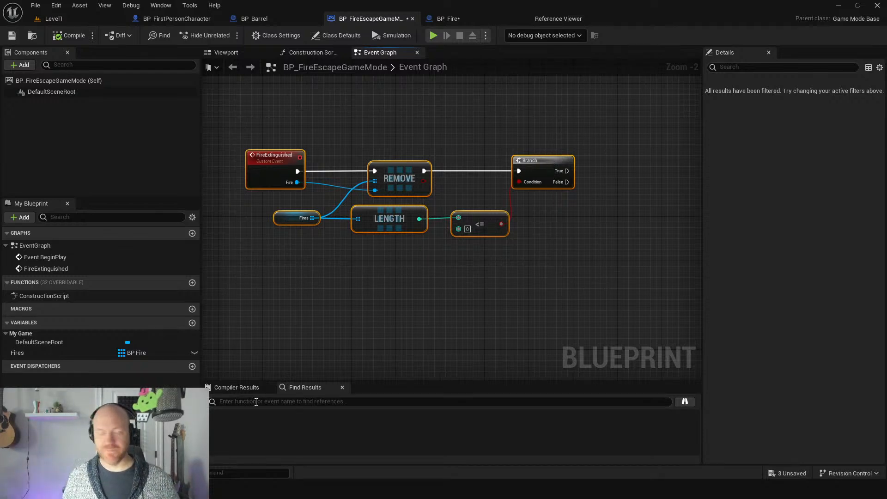
Create an event dispatcher named AllFiresOutDispatcher in BP_FireEscapeGameMode.
{"action": "left_click", "coordinate": [192, 366]}
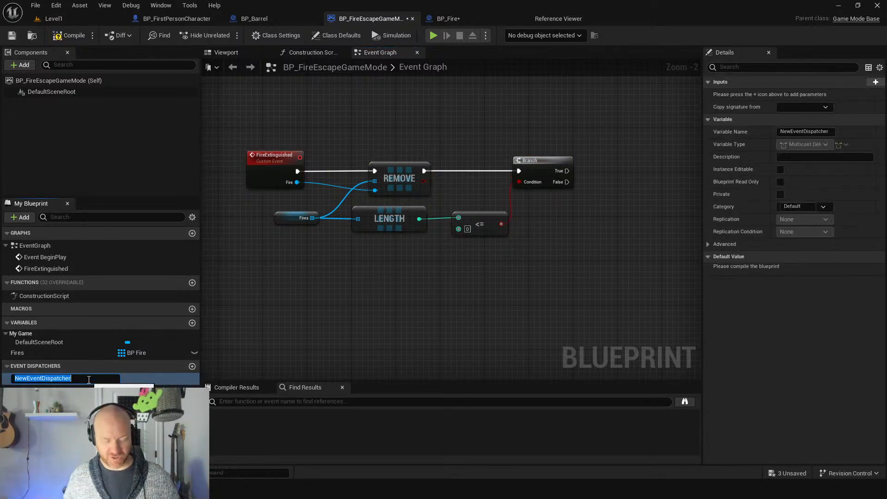
{"action": "type", "text": "AllF"}
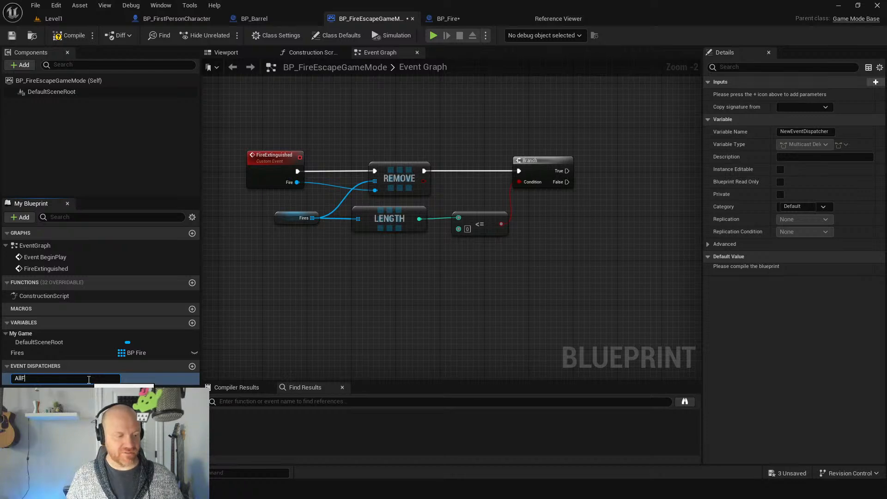
{"action": "type", "text": "iresO"}
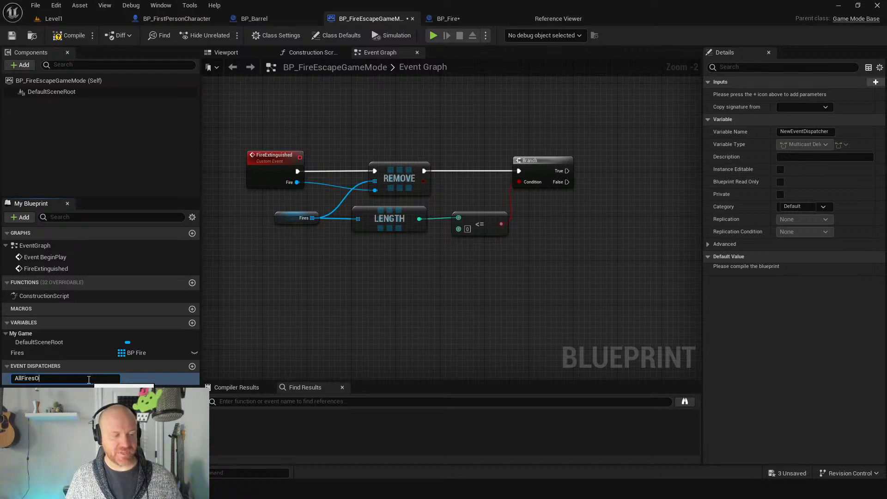
{"action": "type", "text": "utDis"}
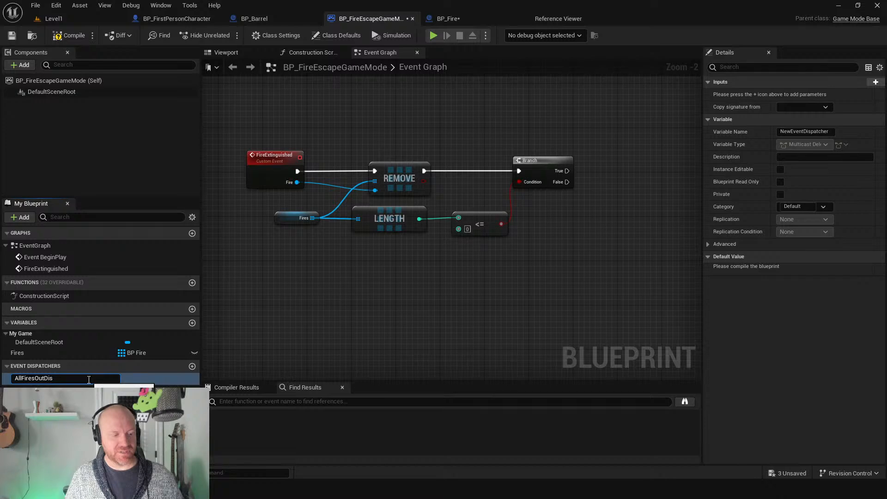
{"action": "type", "text": "patcher"}
{"action": "key", "text": "Return"}
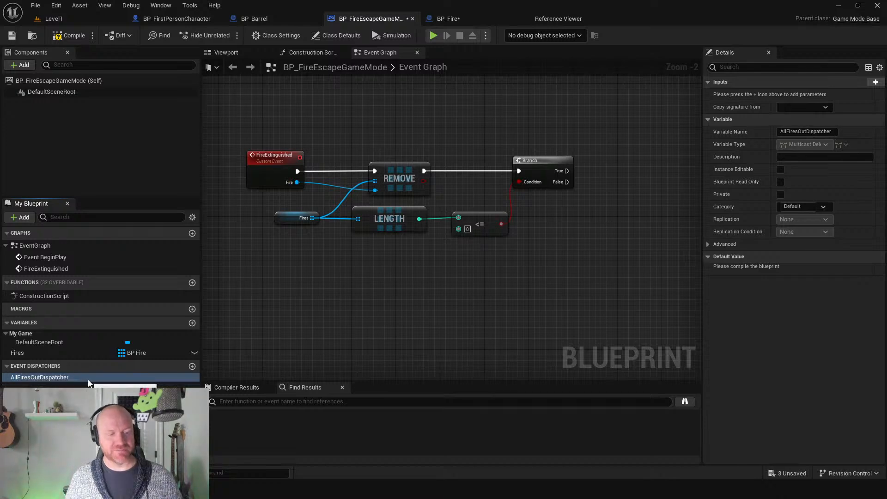
Call AllFiresOutDispatcher from the Branch's True output and align the call node with the Branch.
{"action": "right_click_drag", "start_coordinate": [396, 298], "coordinate": [338, 289]}
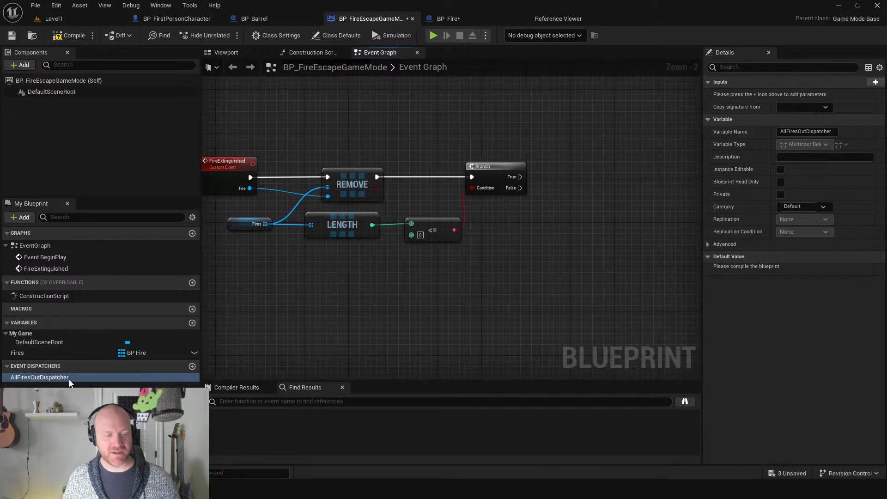
{"action": "left_click_drag", "start_coordinate": [70, 383], "coordinate": [562, 157]}
{"action": "left_click", "coordinate": [575, 174]}
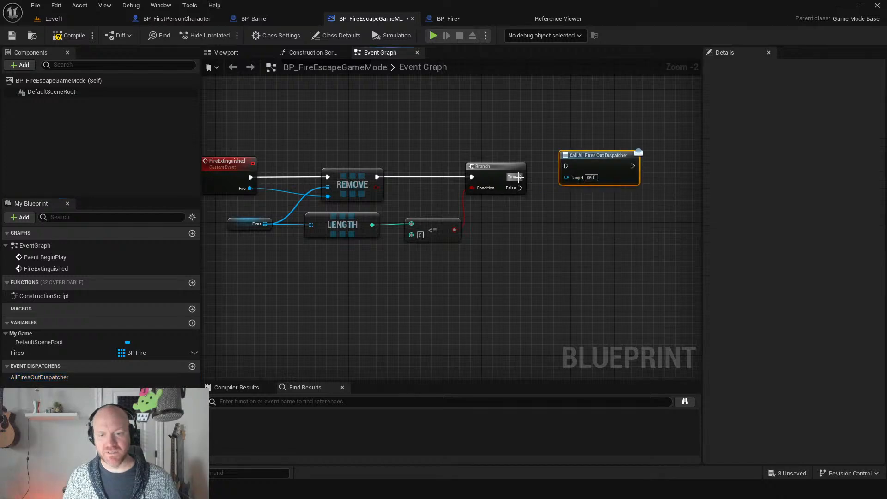
{"action": "left_click_drag", "start_coordinate": [519, 177], "coordinate": [604, 179]}
{"action": "left_click", "coordinate": [552, 214]}
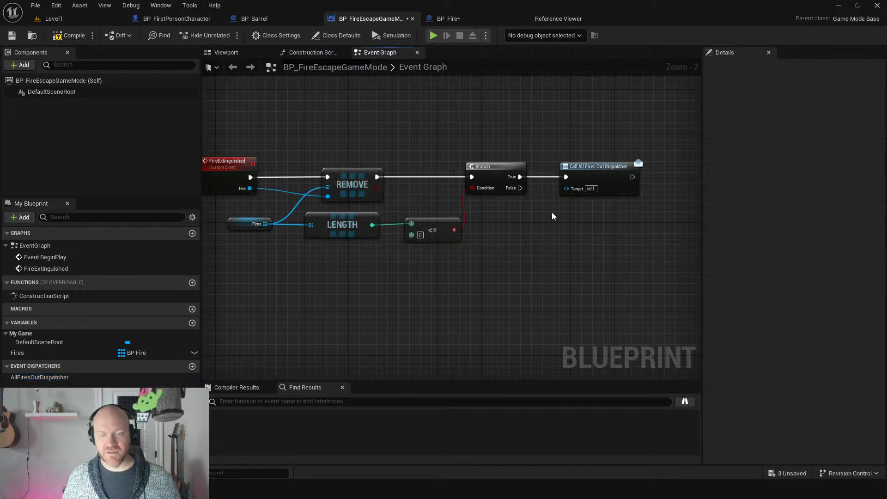
Review the FireExtinguished chain, from the Remove and Length nodes through the less-or-equal comparison to the Branch and dispatcher call.
{"action": "left_click_drag", "start_coordinate": [258, 145], "coordinate": [561, 269]}
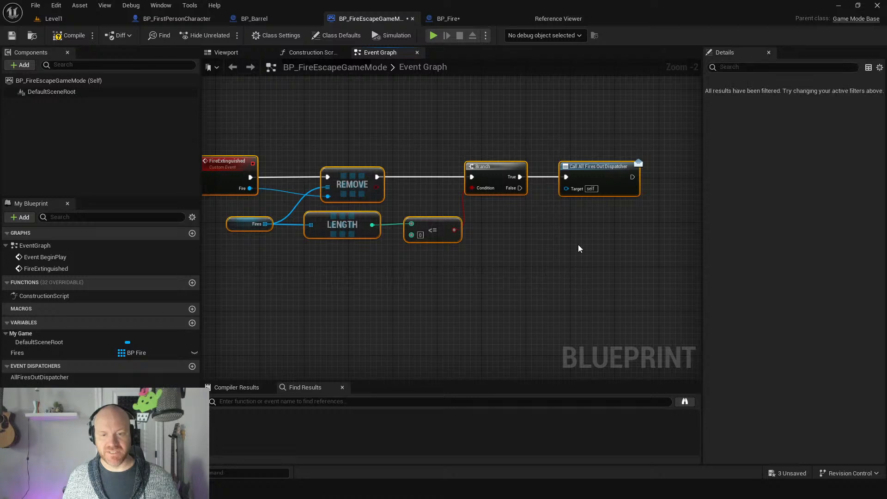
{"action": "left_click", "coordinate": [590, 222]}
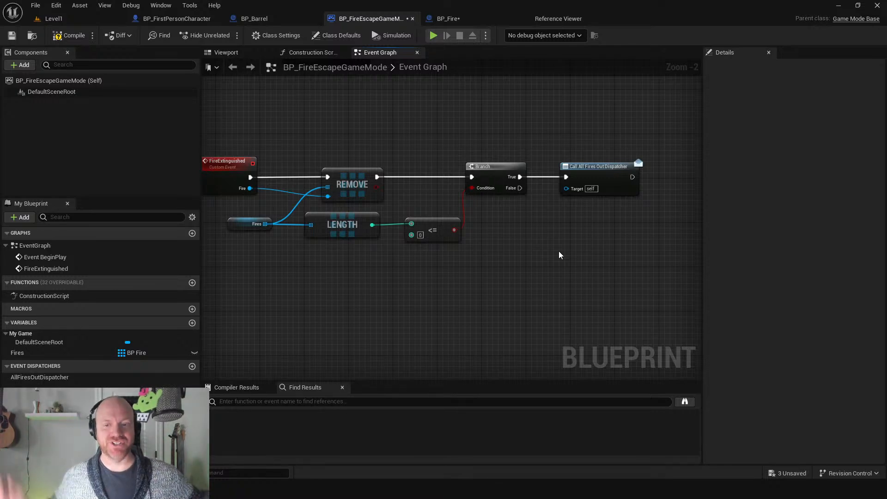
{"action": "left_click", "coordinate": [224, 164]}
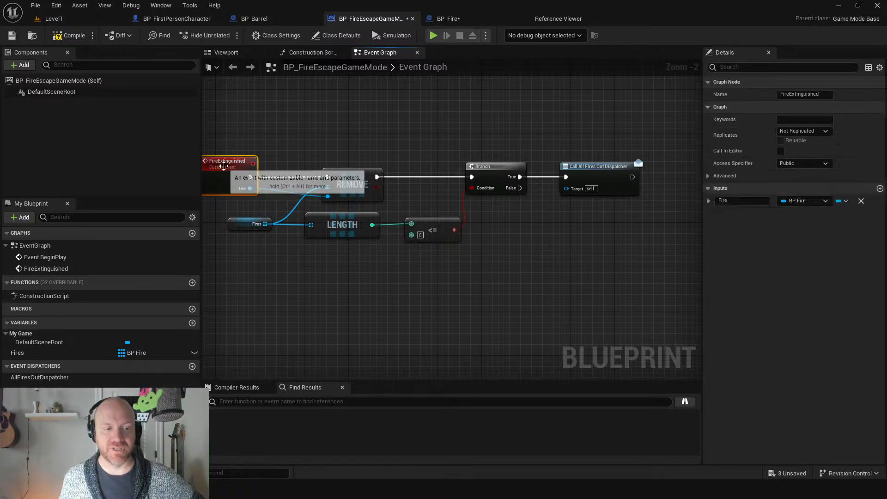
{"action": "left_click", "coordinate": [354, 180]}
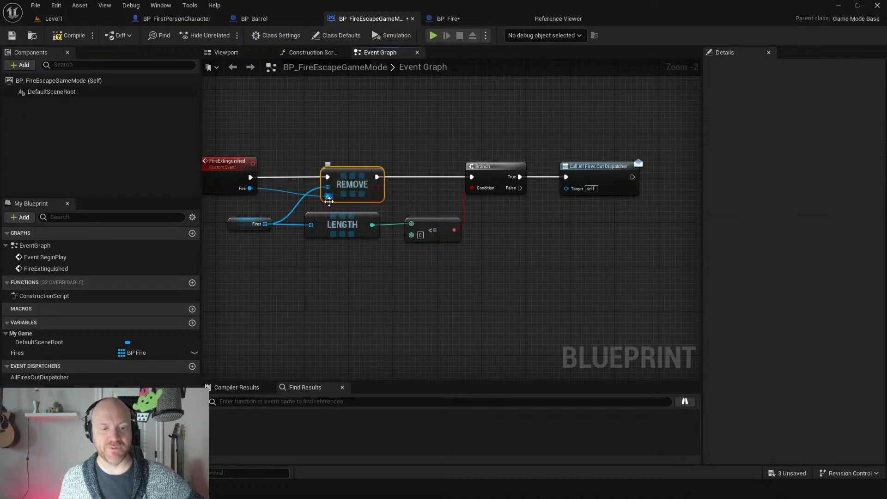
{"action": "left_click", "coordinate": [339, 229]}
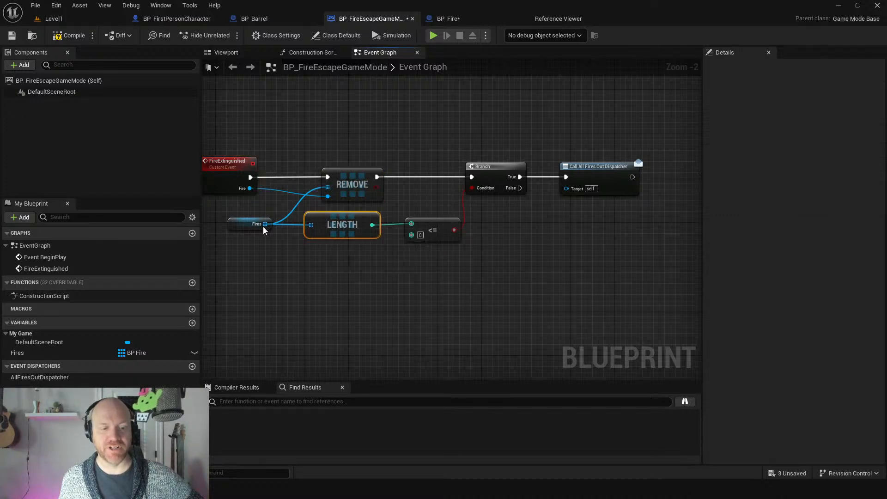
{"action": "left_click", "coordinate": [238, 224]}
{"action": "left_click", "coordinate": [342, 226]}
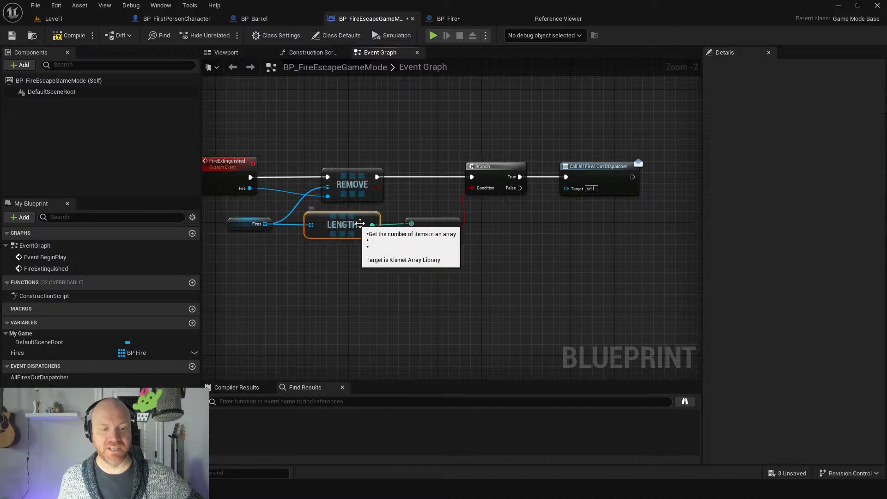
{"action": "left_click", "coordinate": [444, 238]}
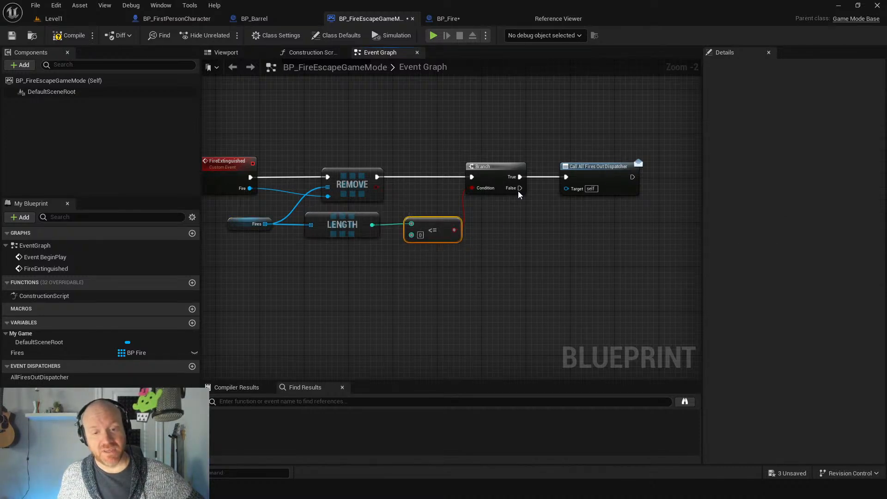
Add a Print String node driven by the Branch's False output and place it above the dispatcher call.
{"action": "left_click_drag", "start_coordinate": [519, 189], "coordinate": [482, 109]}
{"action": "left_click", "coordinate": [506, 221]}
{"action": "type", "text": "print"}
{"action": "key", "text": "Return"}
Feed Print String's In String from an Append node with input A set to "Fires Remaining:" and align the two nodes.
{"action": "type", "text": "append"}
{"action": "key", "text": "Return"}
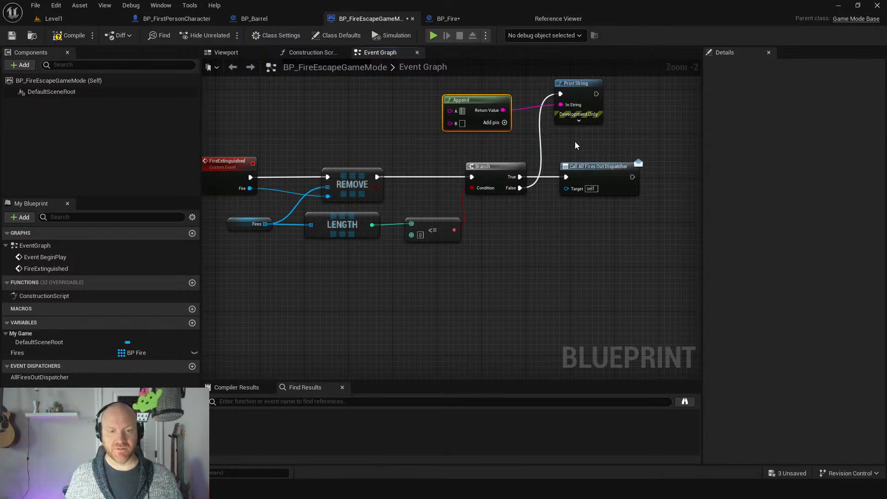
{"action": "type", "text": "Fires"}
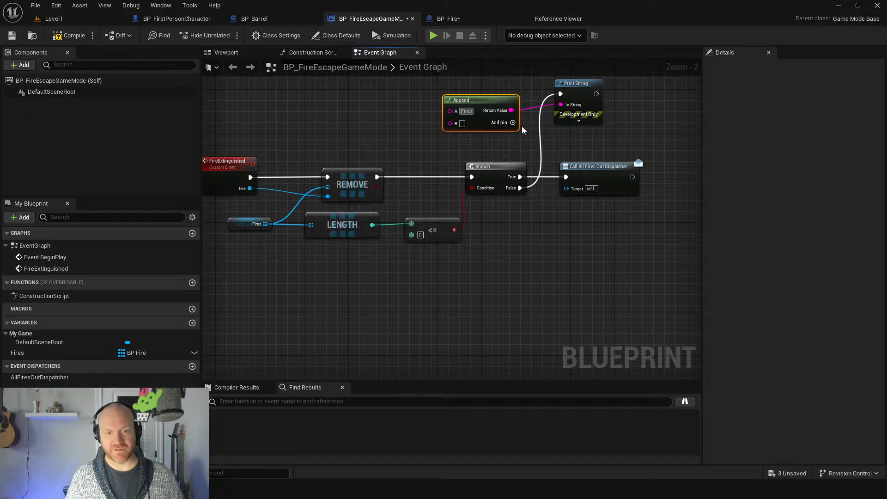
{"action": "type", "text": " Remaining"}
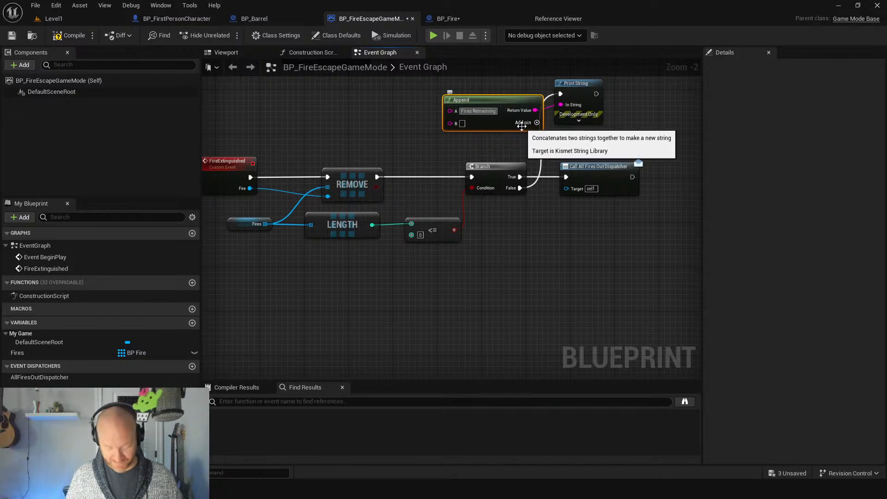
{"action": "type", "text": ":"}
{"action": "left_click_drag", "start_coordinate": [521, 126], "coordinate": [499, 120]}
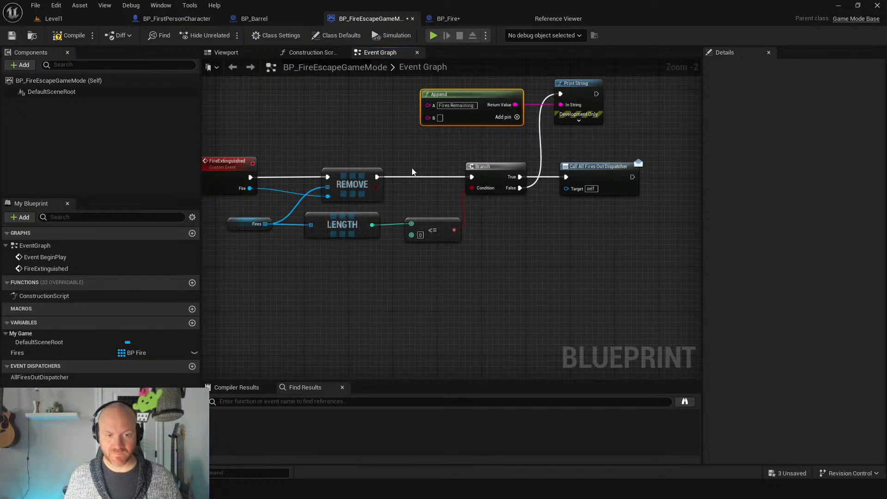
Connect the Fires array's Length output to Append's input B and place the conversion node beside Append.
{"action": "left_click_drag", "start_coordinate": [372, 225], "coordinate": [427, 118]}
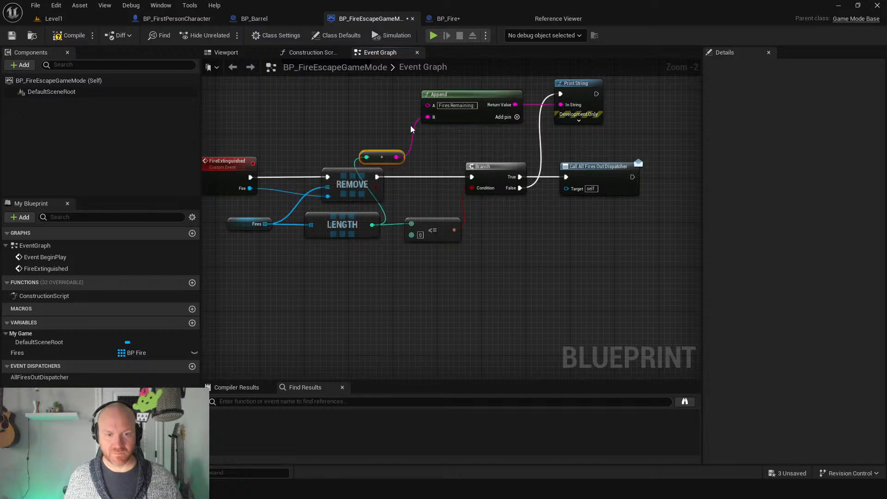
{"action": "left_click_drag", "start_coordinate": [387, 153], "coordinate": [381, 121]}
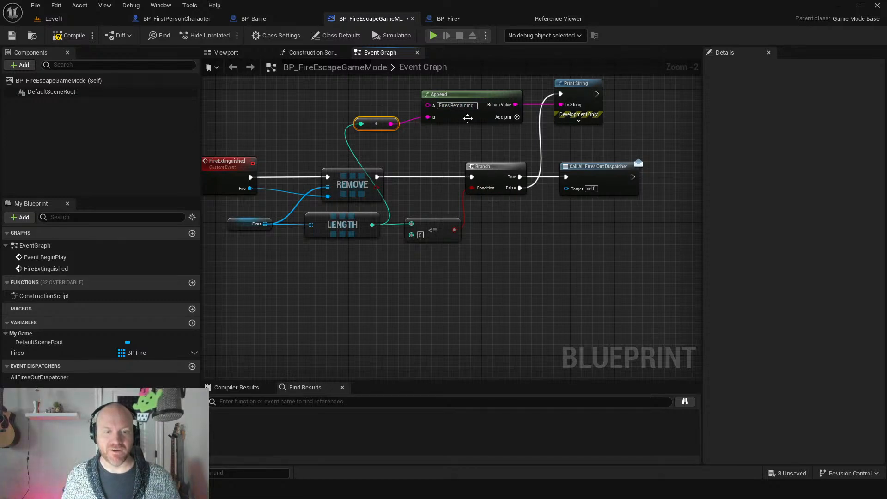
{"action": "left_click_drag", "start_coordinate": [356, 88], "coordinate": [604, 140]}
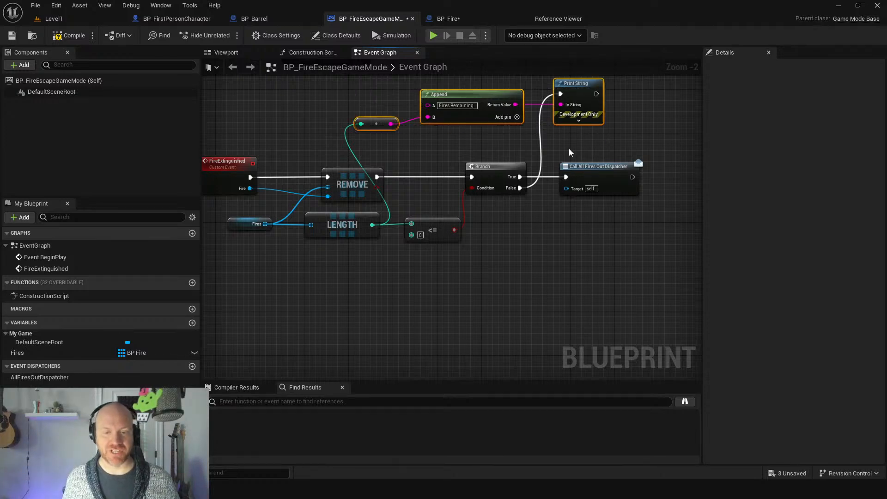
{"action": "left_click", "coordinate": [610, 181]}
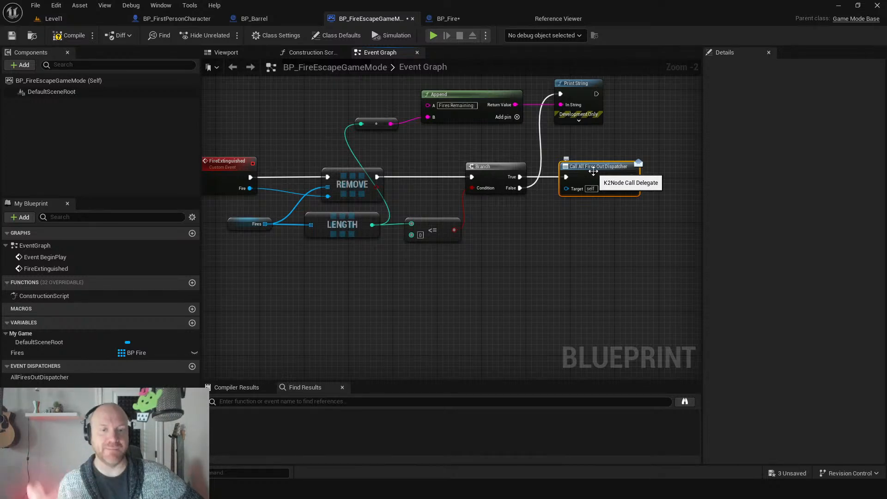
Open the WBP_HUD widget blueprint from the UI content folder.
{"action": "left_click", "coordinate": [52, 18]}
{"action": "left_click", "coordinate": [176, 342]}
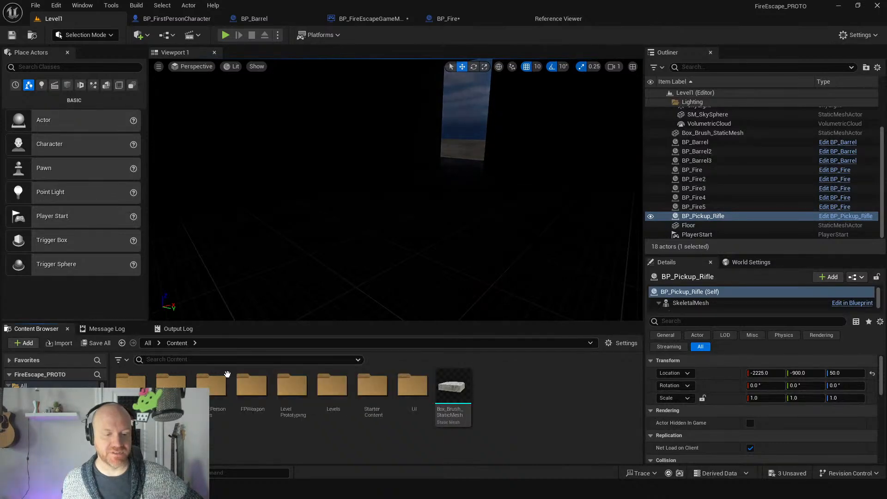
{"action": "double_click", "coordinate": [400, 396]}
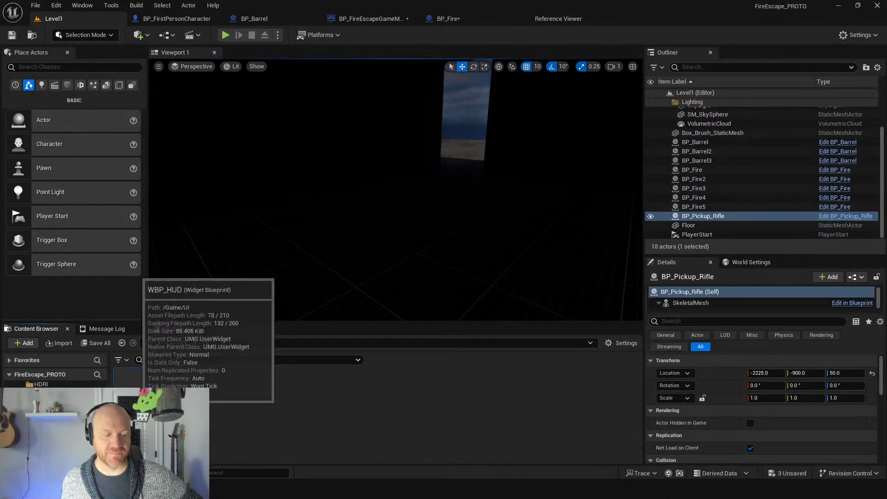
{"action": "double_click", "coordinate": [130, 385]}
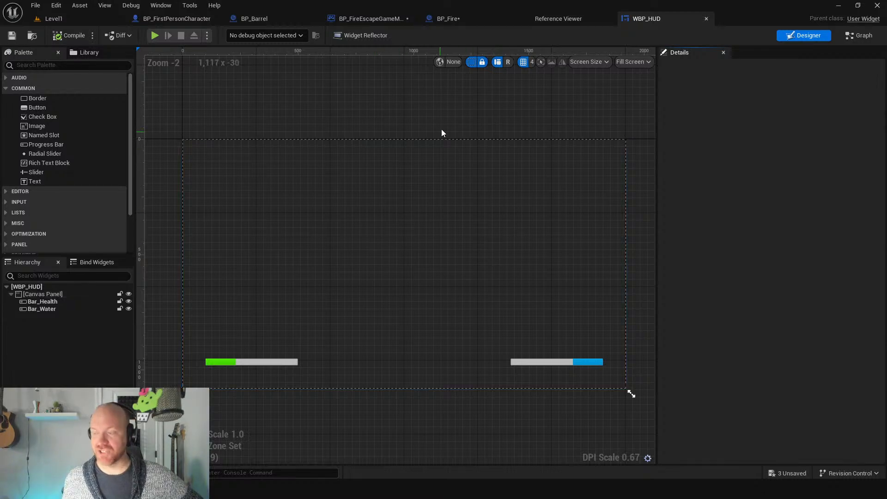
Examine WBP_HUD's Event Construct logic and its health and water progress bars.
{"action": "left_click", "coordinate": [837, 43]}
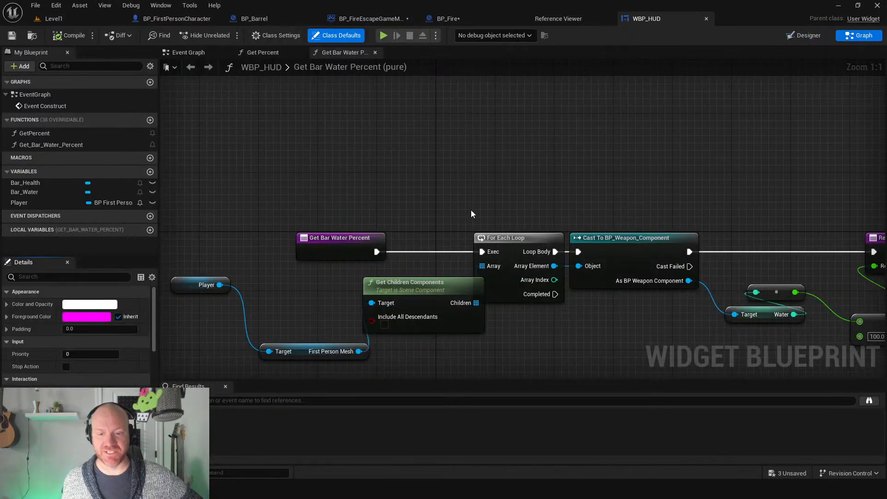
{"action": "left_click", "coordinate": [198, 53]}
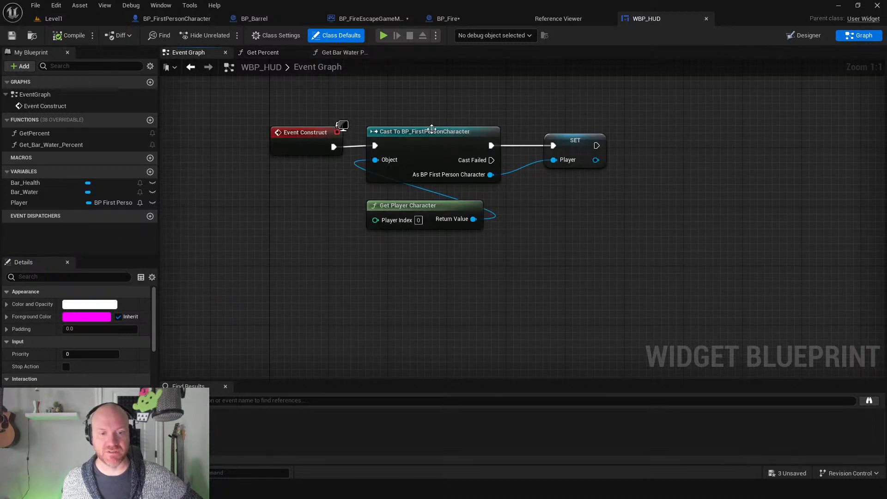
{"action": "left_click_drag", "start_coordinate": [408, 103], "coordinate": [568, 247]}
{"action": "left_click", "coordinate": [328, 215]}
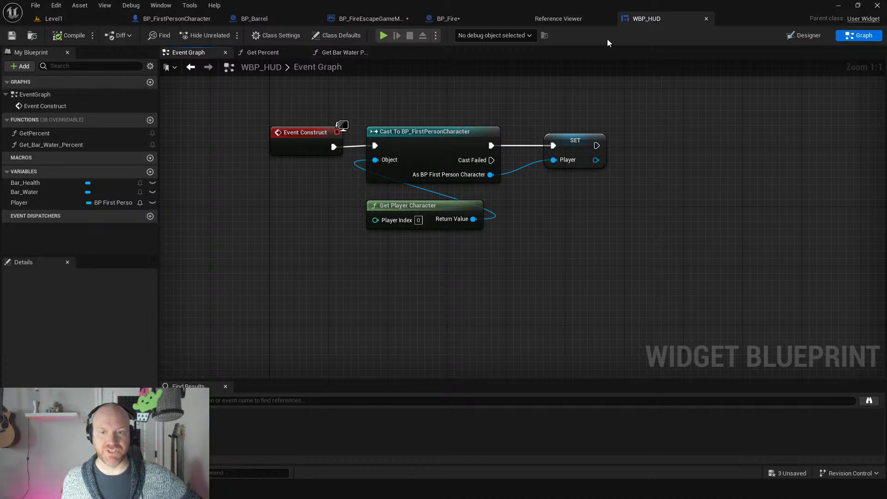
{"action": "left_click", "coordinate": [804, 35]}
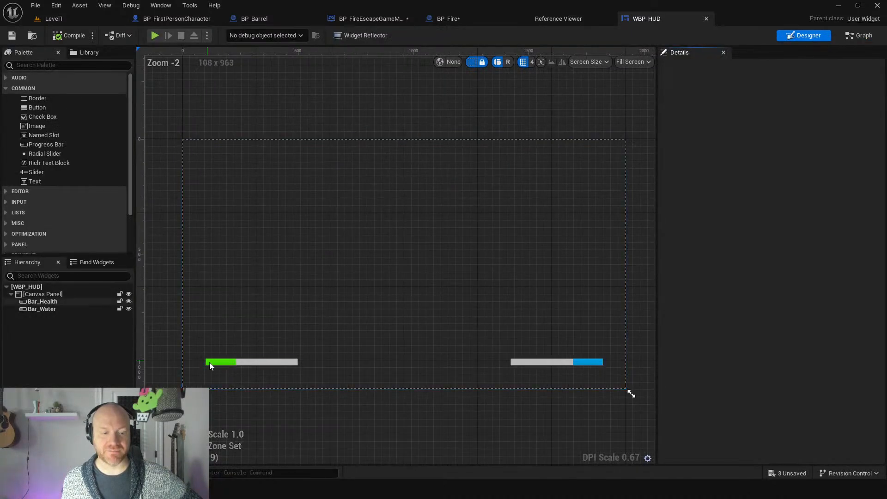
{"action": "left_click", "coordinate": [240, 362]}
{"action": "left_click", "coordinate": [448, 355]}
{"action": "left_click", "coordinate": [556, 362]}
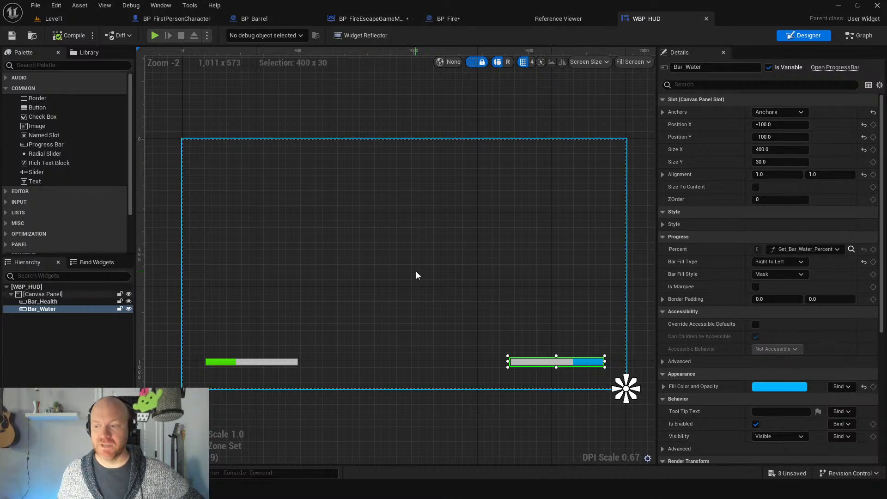
Return to BP_FireEscapeGameMode and move the length-to-string conversion node beneath the Append node.
{"action": "left_click", "coordinate": [377, 19]}
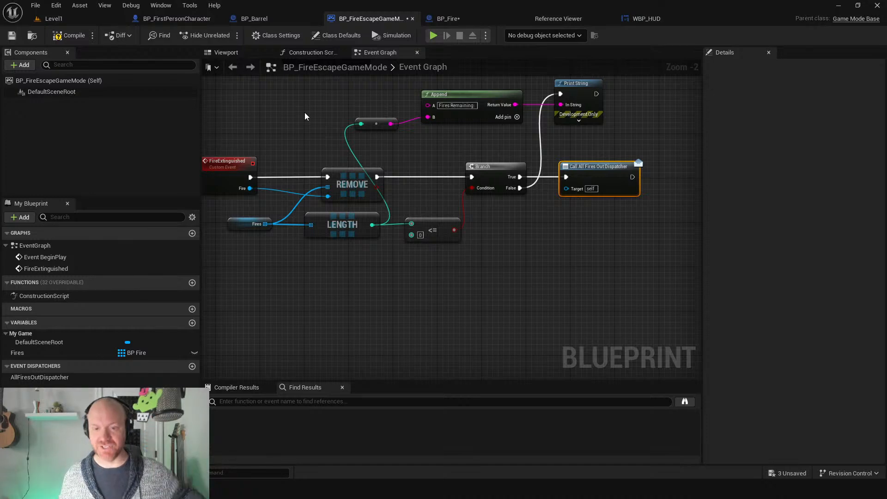
{"action": "left_click", "coordinate": [511, 264]}
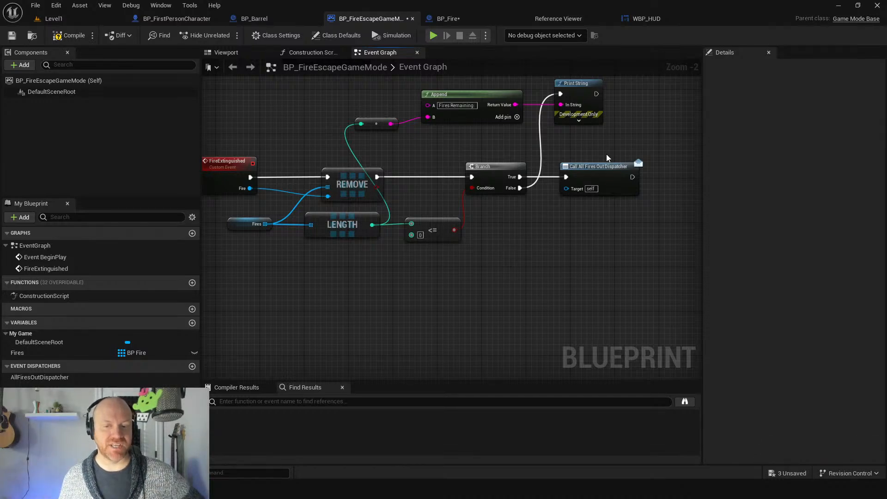
{"action": "left_click", "coordinate": [603, 166]}
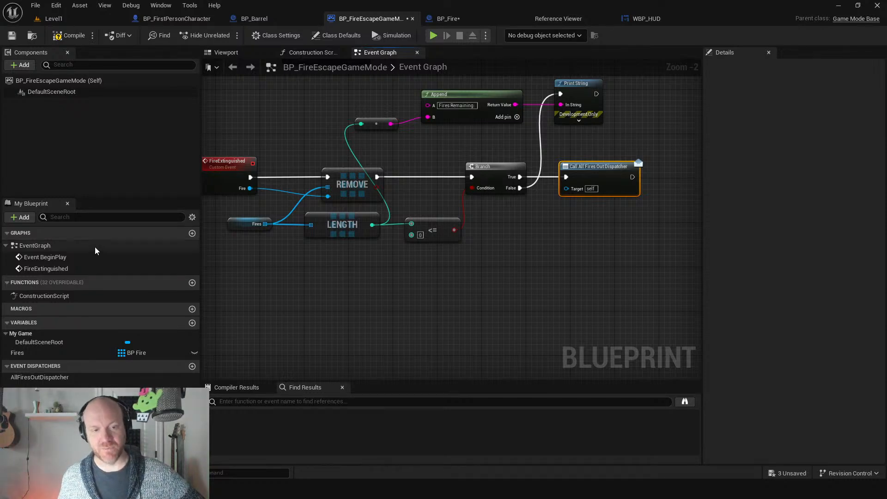
{"action": "left_click_drag", "start_coordinate": [391, 125], "coordinate": [446, 140]}
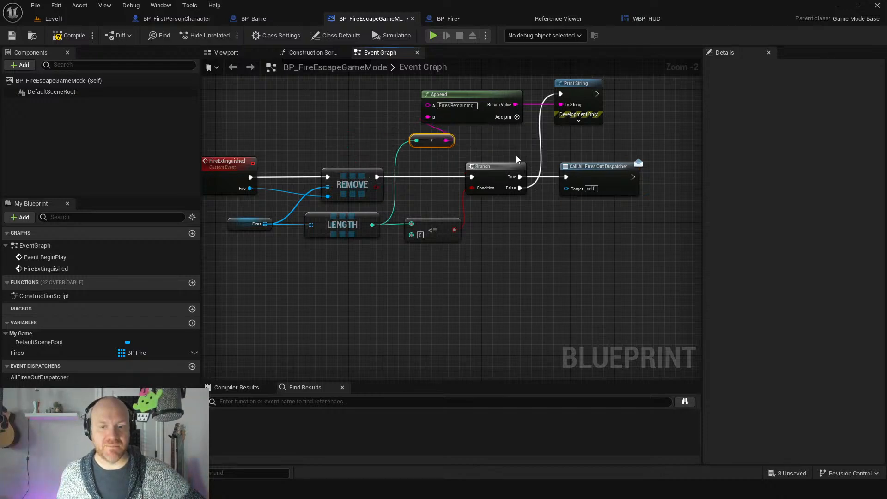
{"action": "left_click", "coordinate": [601, 178]}
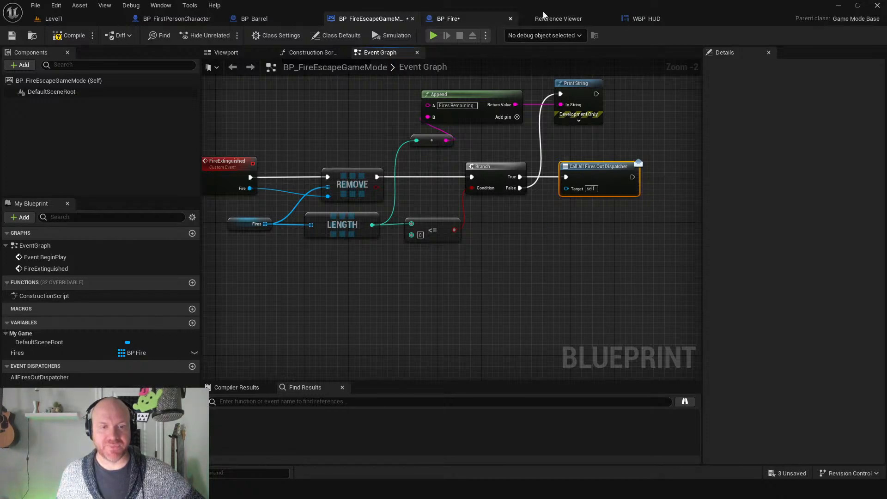
Check WBP_HUD's Event Construct chain, then look through BP_FirstPersonCharacter's event graph and variables.
{"action": "left_click", "coordinate": [653, 22]}
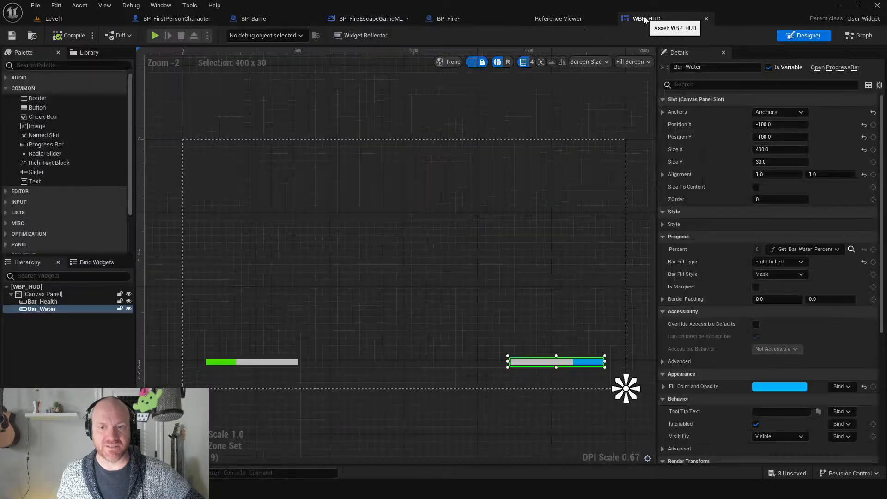
{"action": "left_click", "coordinate": [858, 36]}
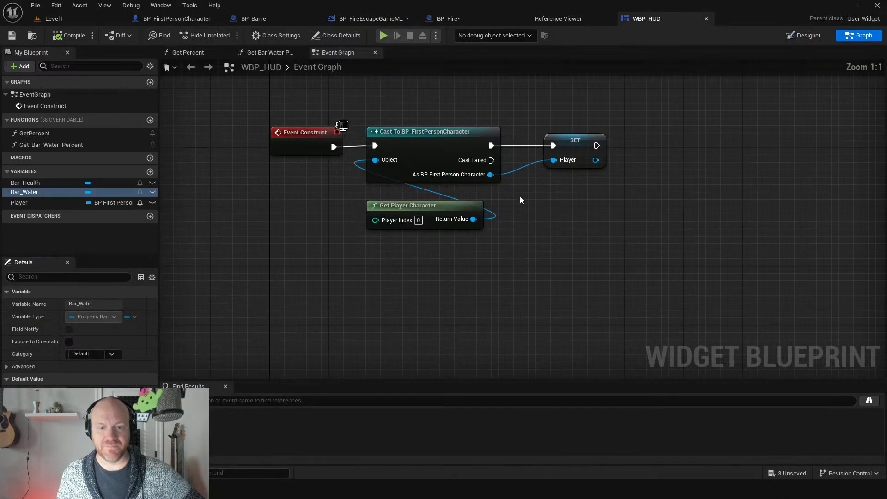
{"action": "right_click_drag", "start_coordinate": [509, 212], "coordinate": [398, 206]}
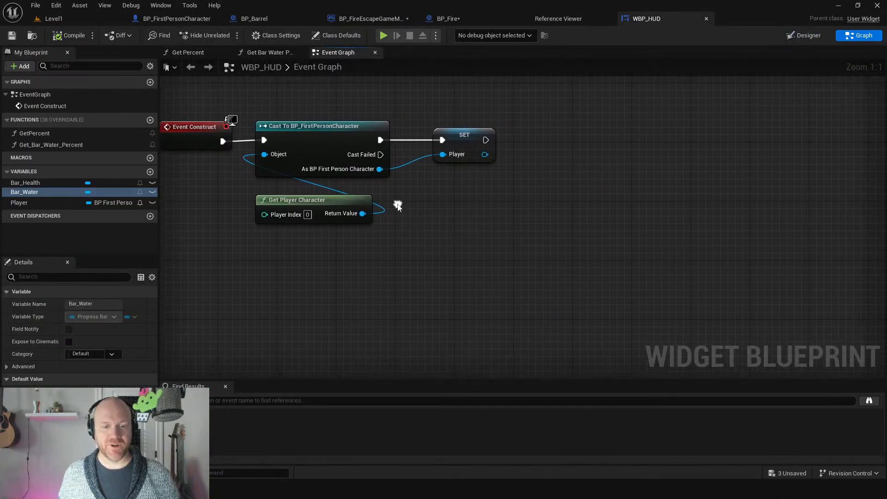
{"action": "left_click", "coordinate": [164, 21]}
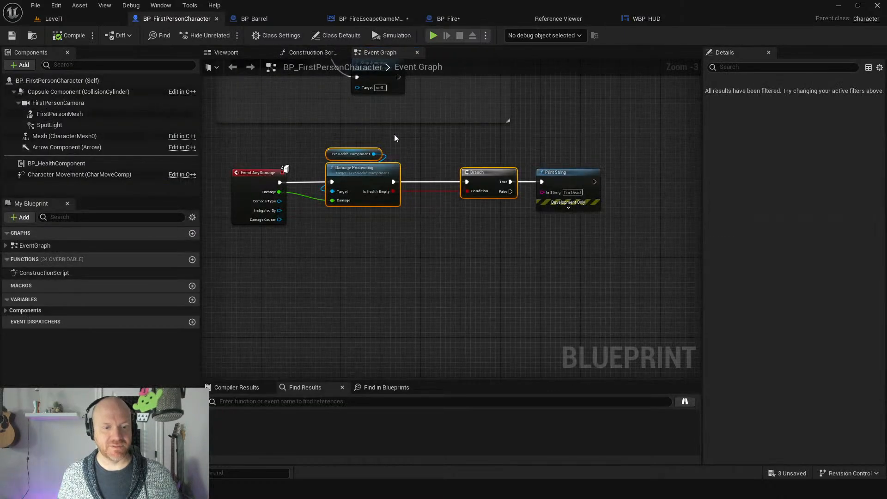
{"action": "right_click_drag", "start_coordinate": [395, 138], "coordinate": [472, 313]}
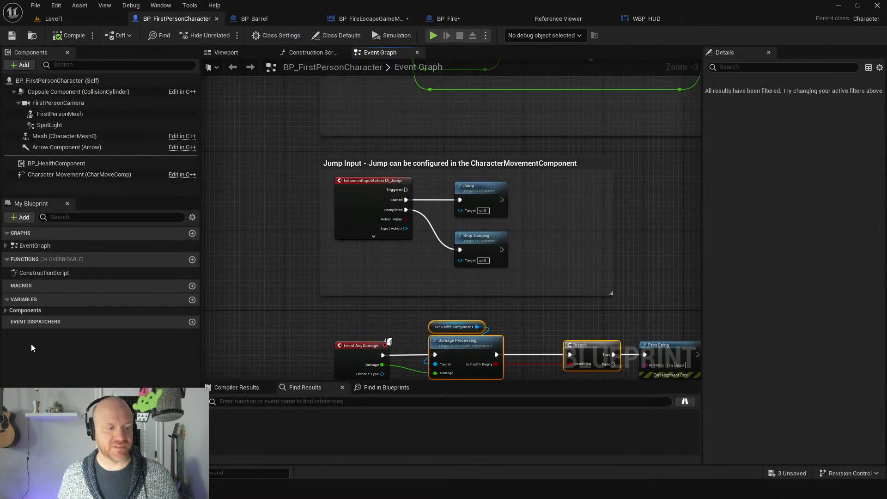
{"action": "left_click", "coordinate": [5, 311]}
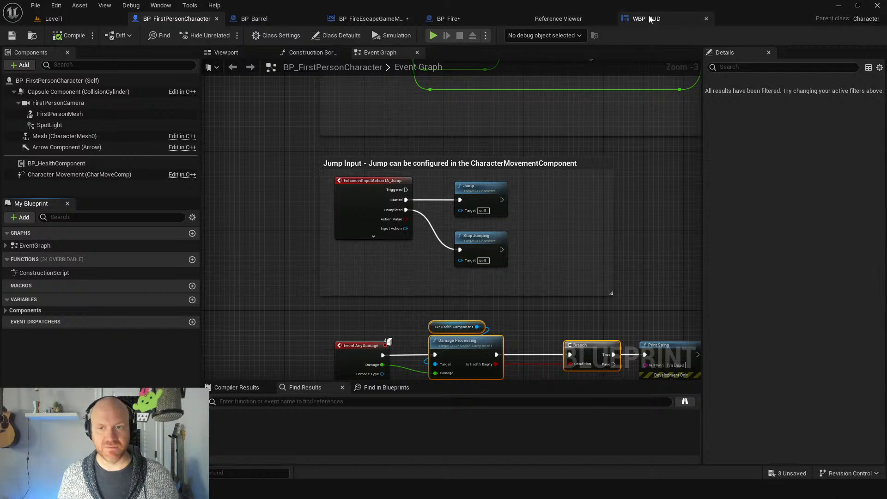
Add a Get Game Mode node to WBP_HUD's Event Graph.
{"action": "left_click", "coordinate": [646, 18]}
{"action": "right_click", "coordinate": [513, 216]}
{"action": "type", "text": "getgame"}
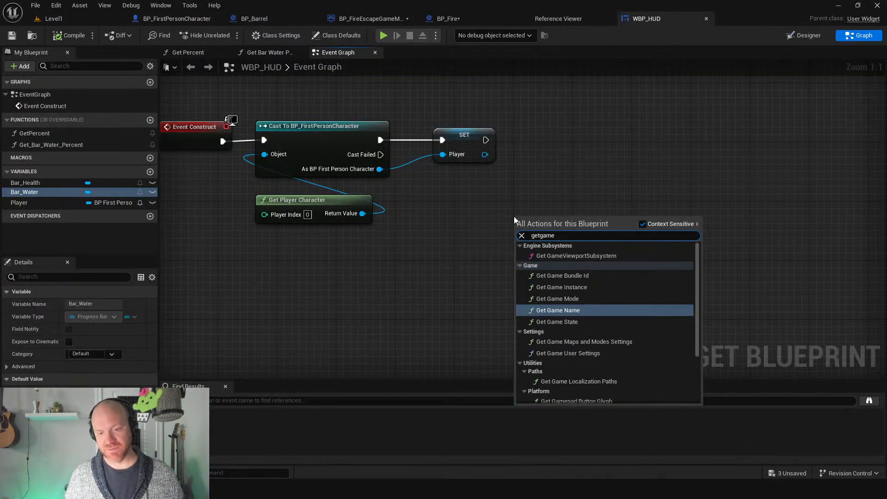
{"action": "key", "text": "Up"}
{"action": "key", "text": "Return"}
Cast the Get Game Mode result to BP_FireEscapeGameMode and run the cast after the SET Player node.
{"action": "left_click_drag", "start_coordinate": [569, 228], "coordinate": [557, 137]}
{"action": "type", "text": "fire"}
{"action": "key", "text": "Return"}
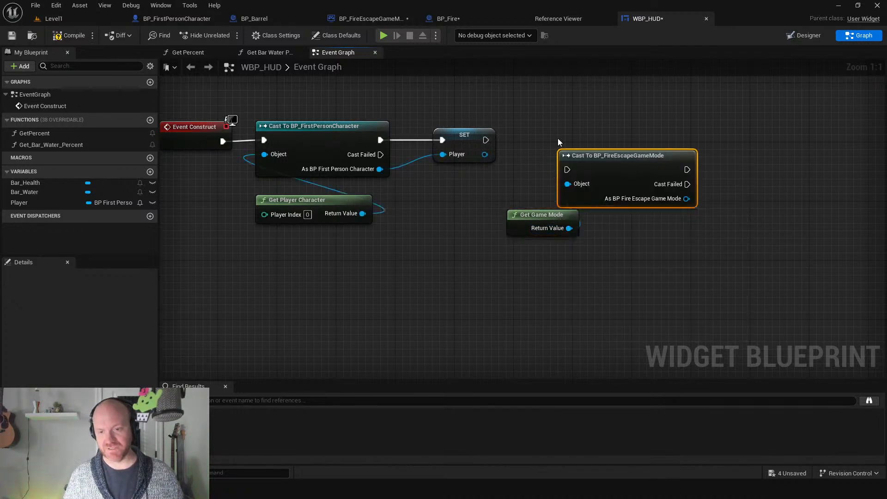
{"action": "left_click_drag", "start_coordinate": [572, 142], "coordinate": [560, 132]}
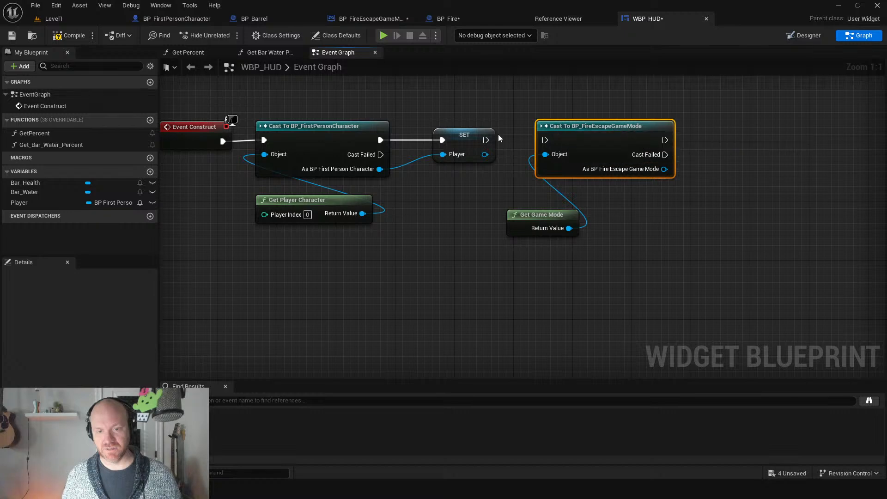
{"action": "left_click_drag", "start_coordinate": [486, 140], "coordinate": [544, 140]}
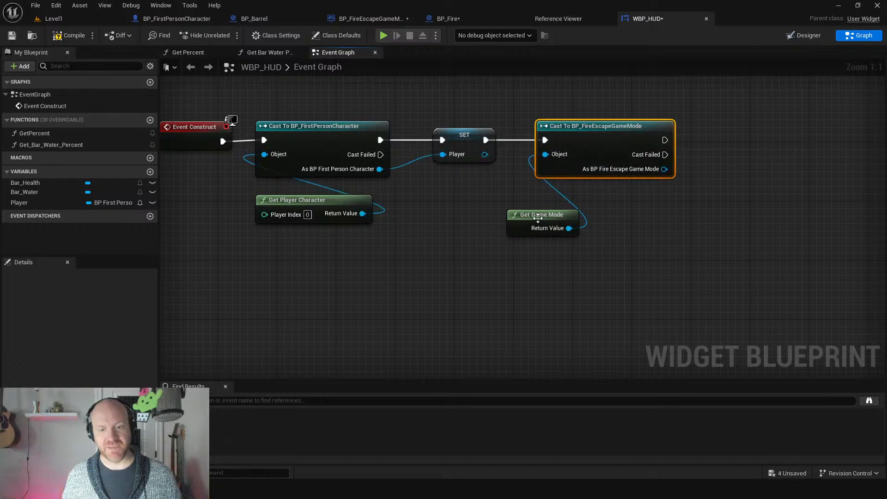
Store the BP_FireEscapeGameMode cast result in a new variable under its default name, aligning the Get Game Mode and Set nodes with the cast.
{"action": "left_click_drag", "start_coordinate": [537, 225], "coordinate": [561, 205]}
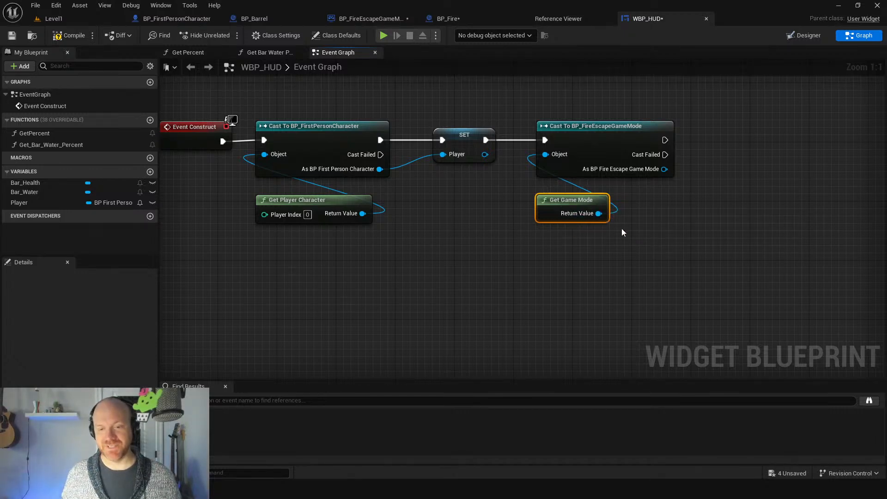
{"action": "right_click_drag", "start_coordinate": [621, 231], "coordinate": [512, 250]}
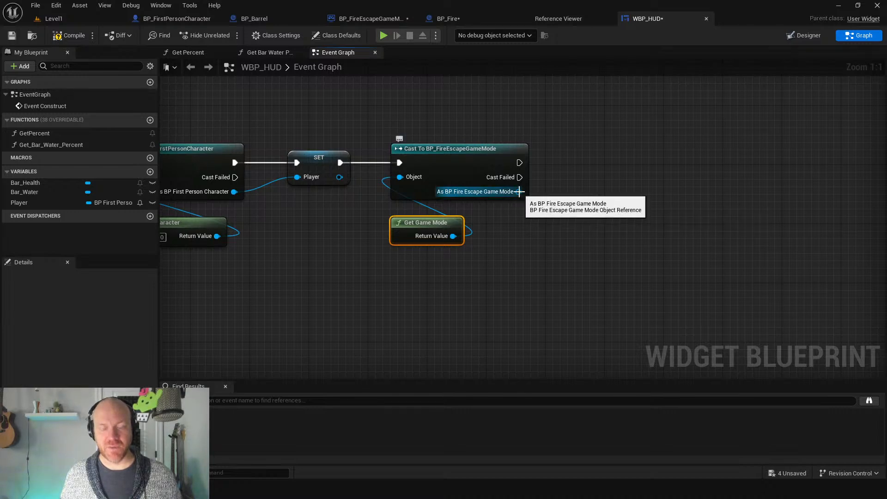
{"action": "left_click_drag", "start_coordinate": [519, 191], "coordinate": [589, 166]}
{"action": "left_click", "coordinate": [626, 206]}
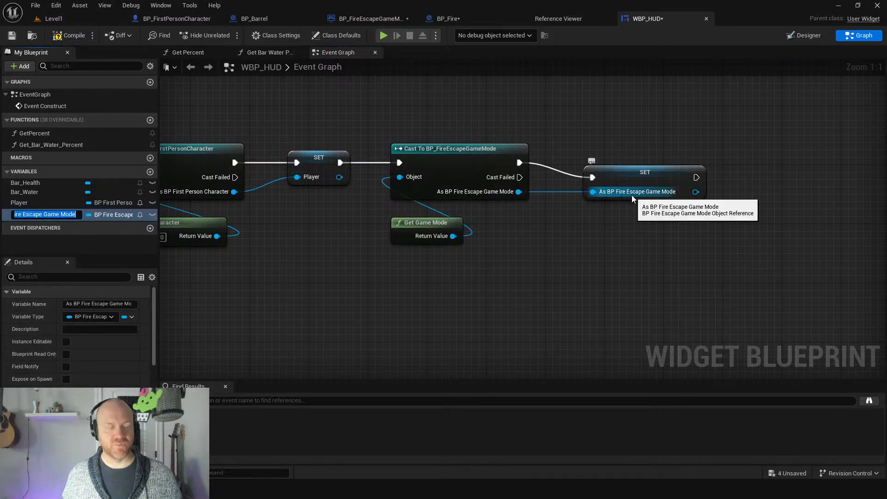
{"action": "key", "text": "Return"}
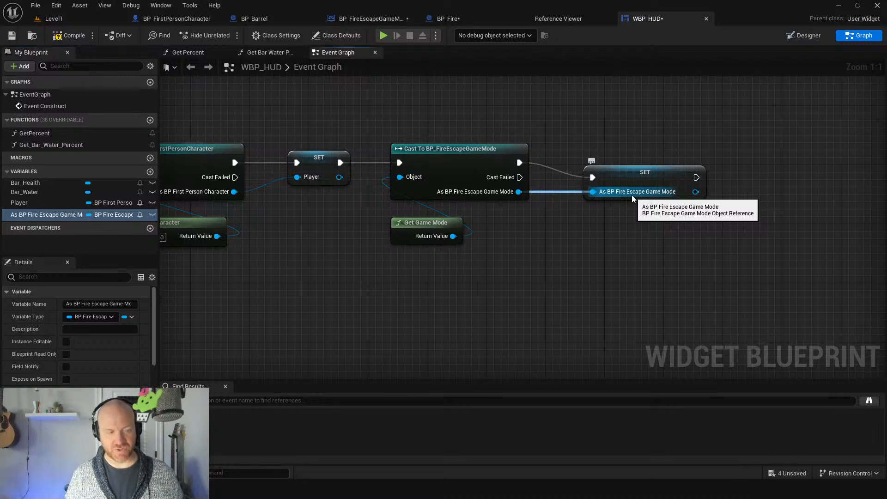
{"action": "left_click_drag", "start_coordinate": [640, 178], "coordinate": [618, 164]}
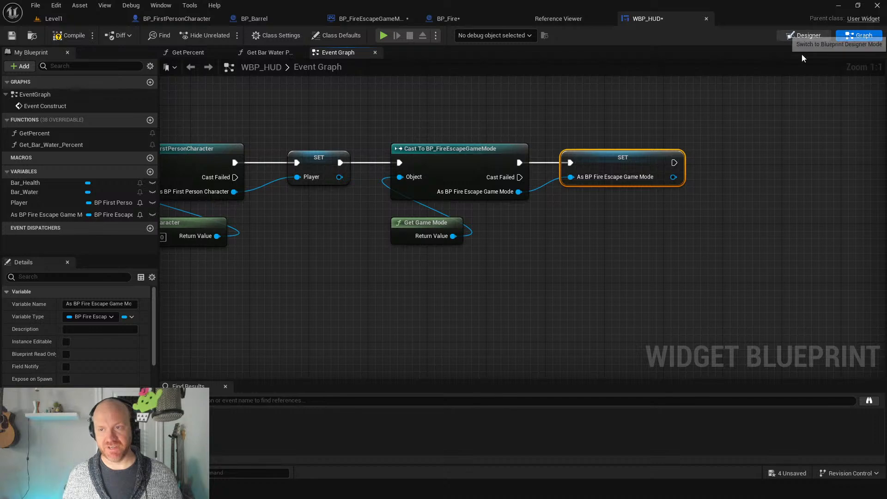
Add a text block near the top centre of the HUD canvas, anchored top-centre with centred justification.
{"action": "left_click", "coordinate": [803, 36]}
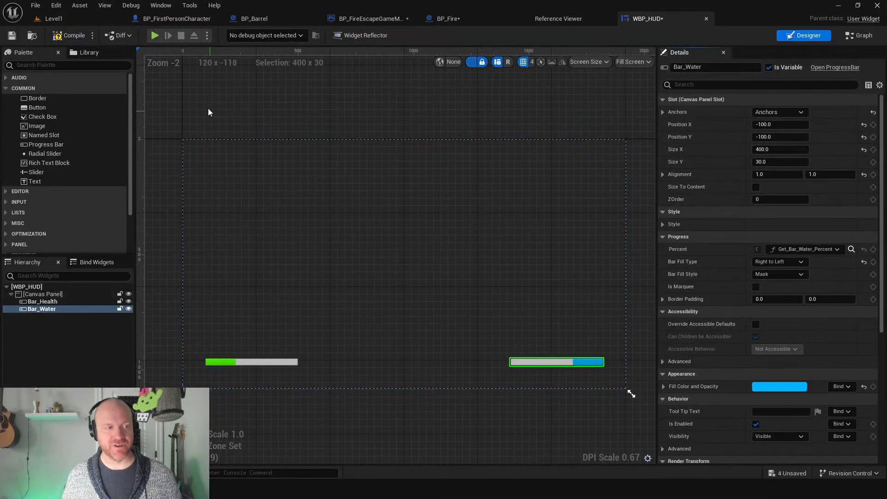
{"action": "left_click_drag", "start_coordinate": [38, 182], "coordinate": [386, 150]}
{"action": "left_click", "coordinate": [783, 112]}
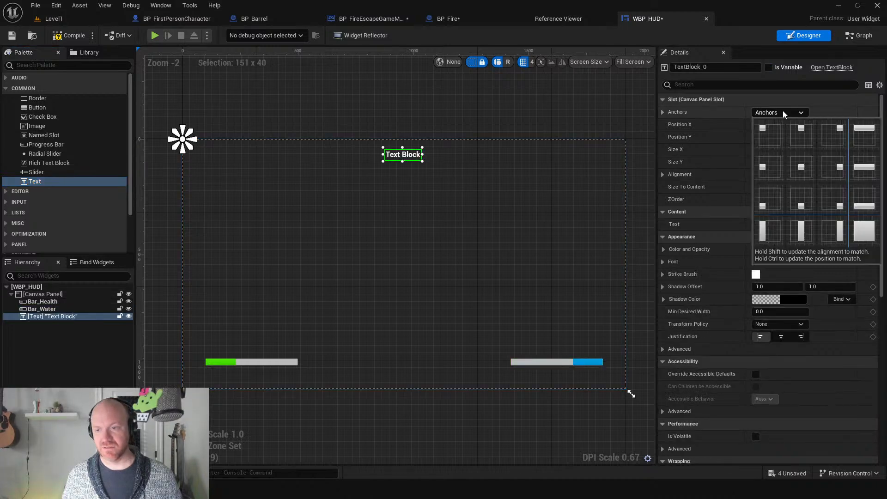
{"action": "left_click", "coordinate": [801, 135]}
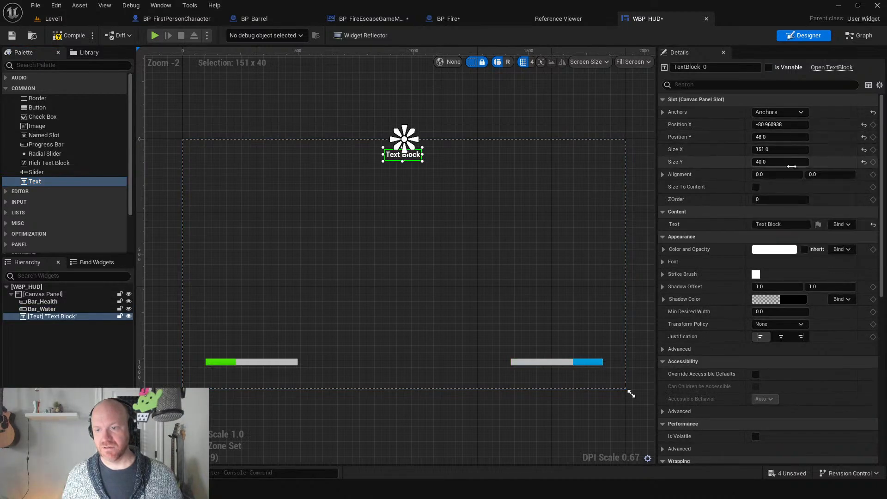
{"action": "left_click", "coordinate": [780, 336]}
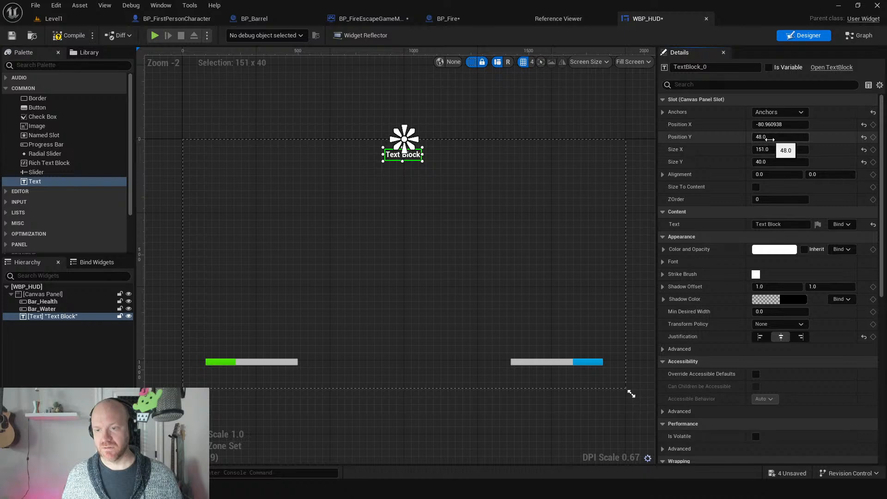
Set the text block's horizontal alignment to 0.5 and its Position X to 0.
{"action": "left_click", "coordinate": [768, 175]}
{"action": "type", "text": ".5"}
{"action": "key", "text": "Return"}
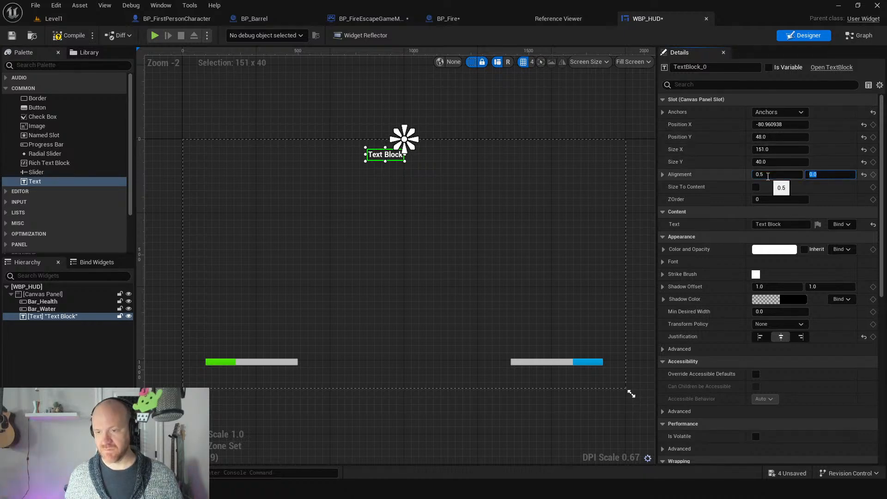
{"action": "left_click", "coordinate": [770, 125]}
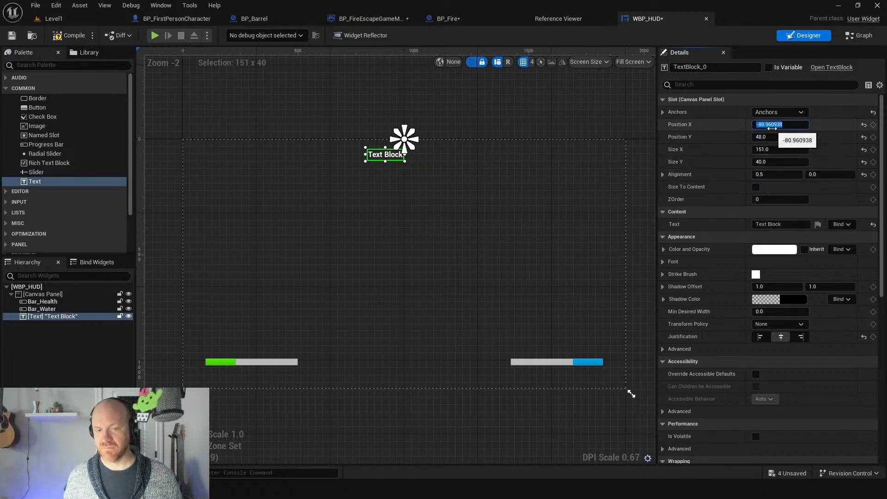
{"action": "type", "text": "0"}
{"action": "key", "text": "Return"}
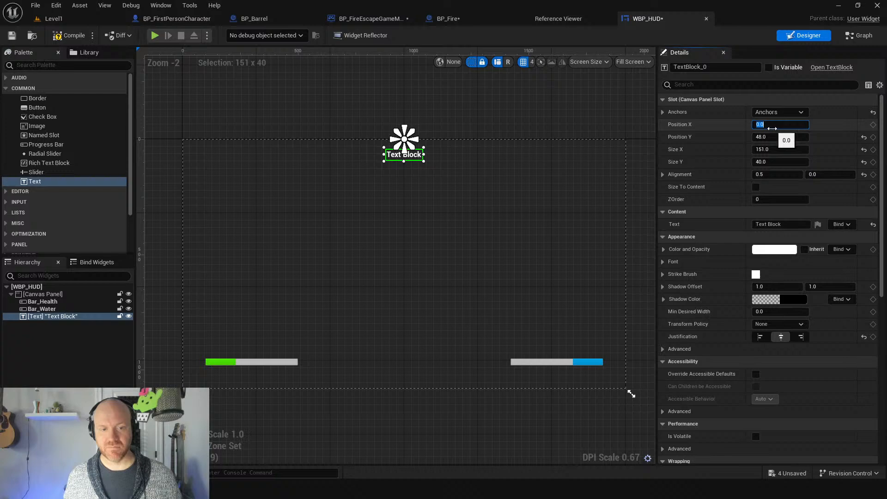
Create a binding for the text block's text and get the length of the game mode variable's Fires array in it.
{"action": "left_click", "coordinate": [838, 224]}
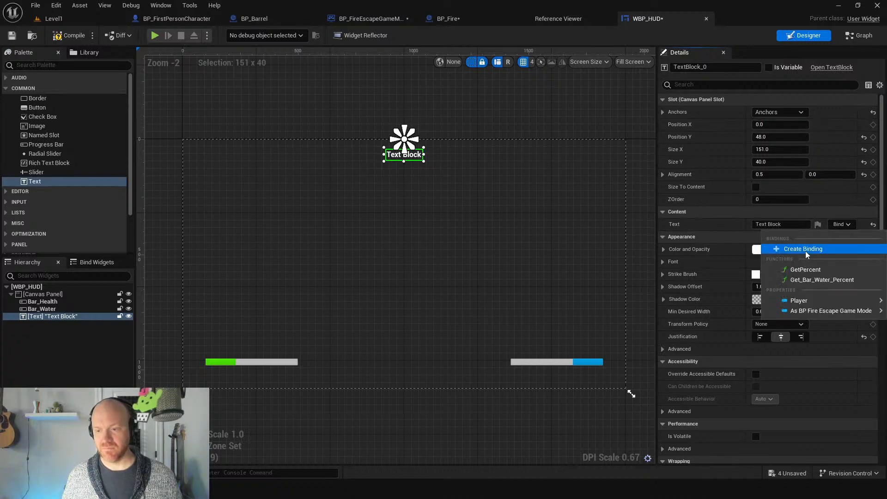
{"action": "left_click", "coordinate": [805, 250]}
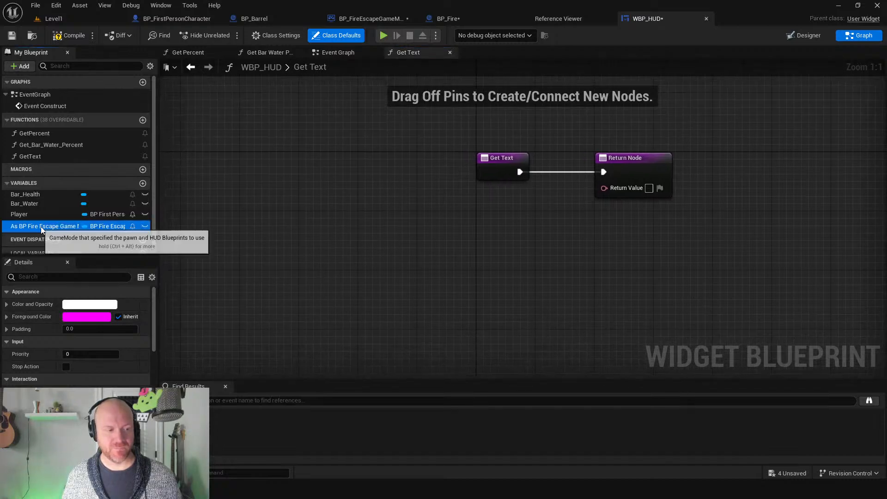
{"action": "left_click_drag", "start_coordinate": [43, 225], "coordinate": [298, 292]}
{"action": "left_click", "coordinate": [350, 270]}
{"action": "left_click_drag", "start_coordinate": [353, 286], "coordinate": [271, 201]}
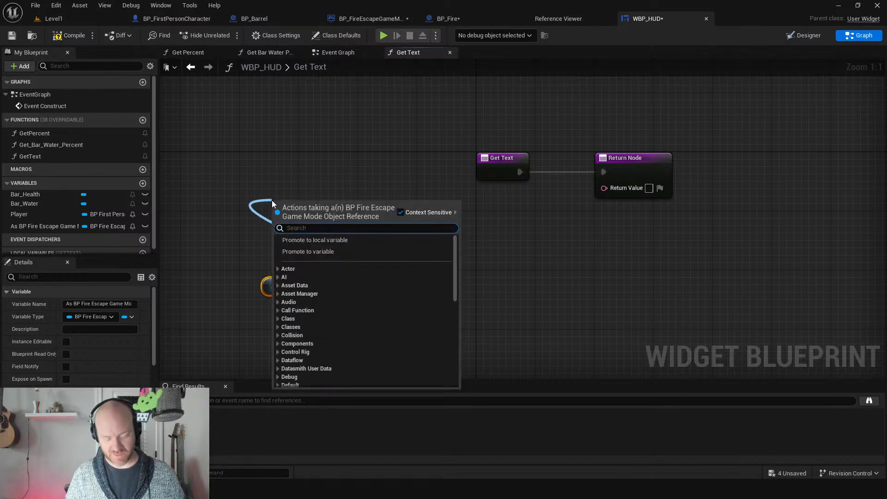
{"action": "type", "text": "fires"}
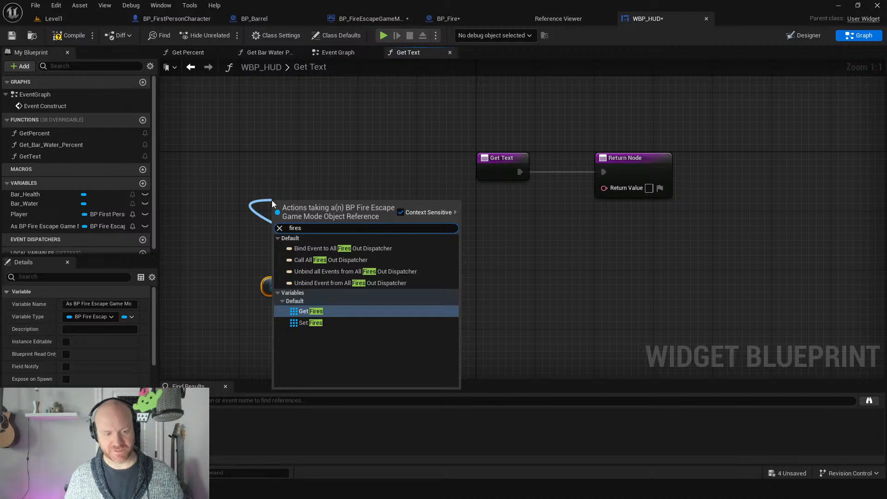
{"action": "key", "text": "Return"}
{"action": "left_click_drag", "start_coordinate": [342, 204], "coordinate": [362, 206]}
{"action": "type", "text": "length"}
{"action": "key", "text": "Return"}
Move the Return Node farther from Get Text and feed its Return Value from a To Text (String) node.
{"action": "left_click", "coordinate": [629, 170]}
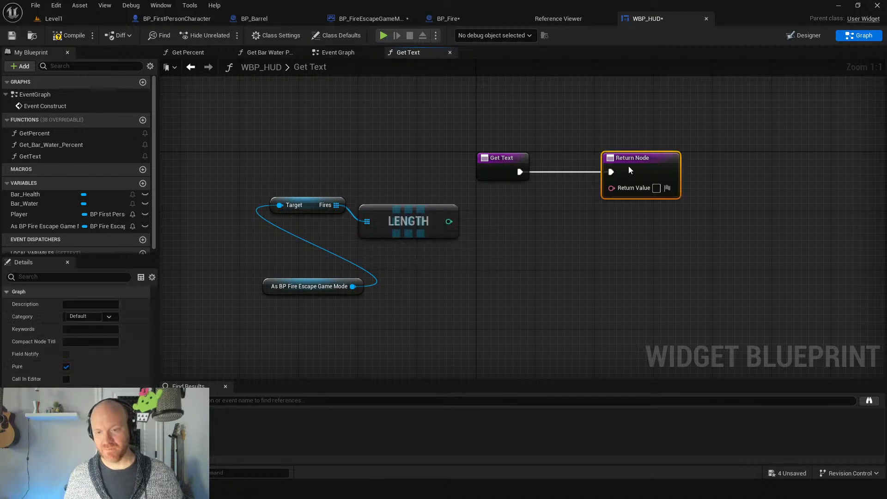
{"action": "left_click_drag", "start_coordinate": [628, 170], "coordinate": [715, 235]}
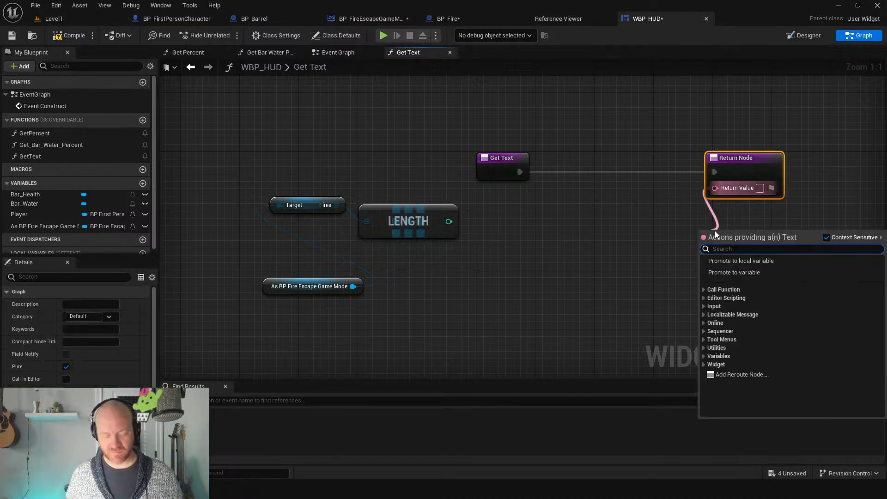
{"action": "type", "text": "st"}
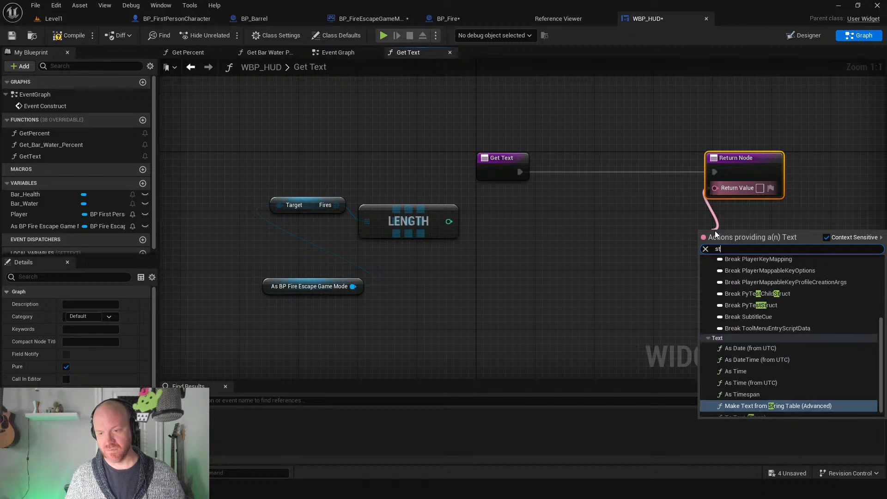
{"action": "type", "text": "rin"}
{"action": "key", "text": "Down"}
{"action": "key", "text": "Return"}
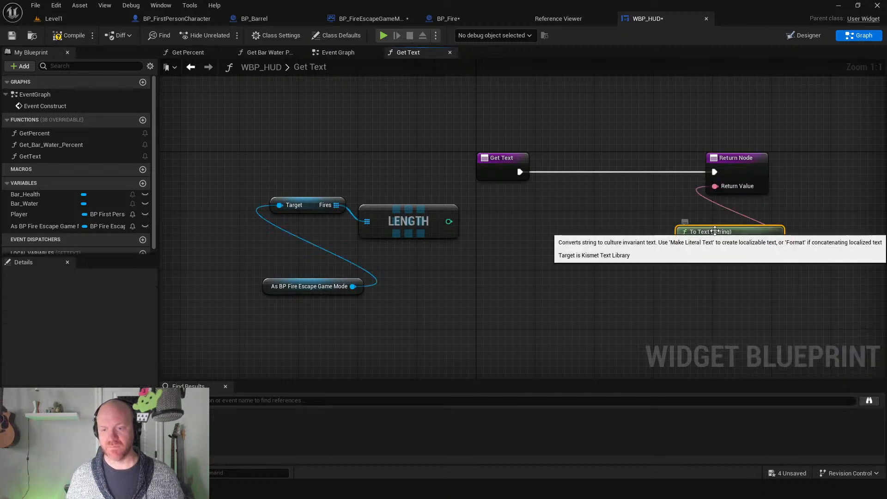
Feed To Text from an Append node with "Fires Remaining:" as A and the array length converted to string as B.
{"action": "left_click_drag", "start_coordinate": [685, 246], "coordinate": [541, 221]}
{"action": "type", "text": "append"}
{"action": "key", "text": "Return"}
{"action": "left_click", "coordinate": [552, 233]}
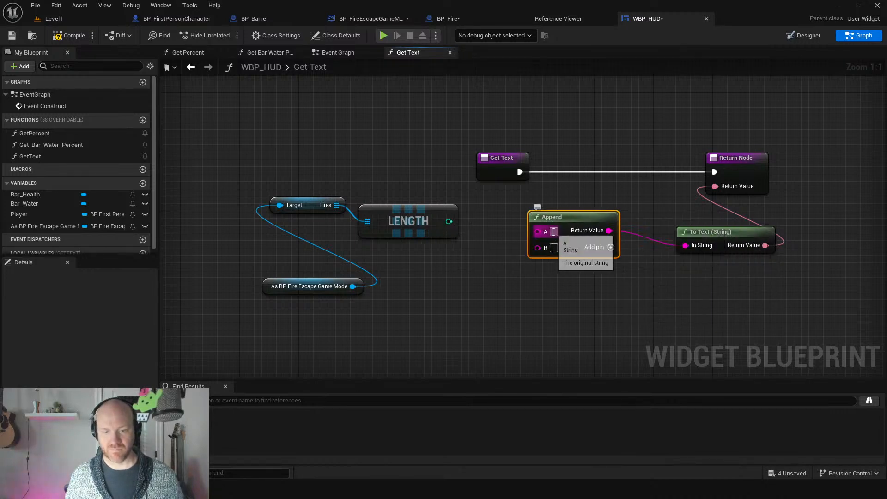
{"action": "type", "text": "Fires "}
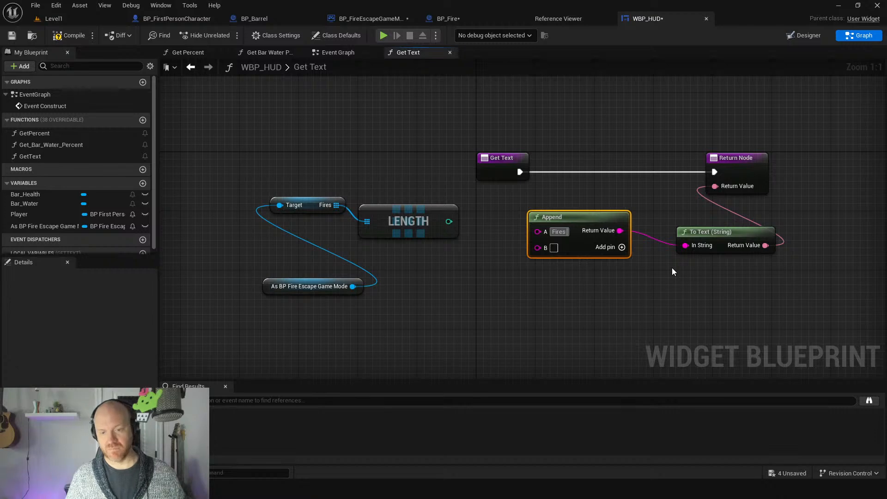
{"action": "type", "text": "Remaini"}
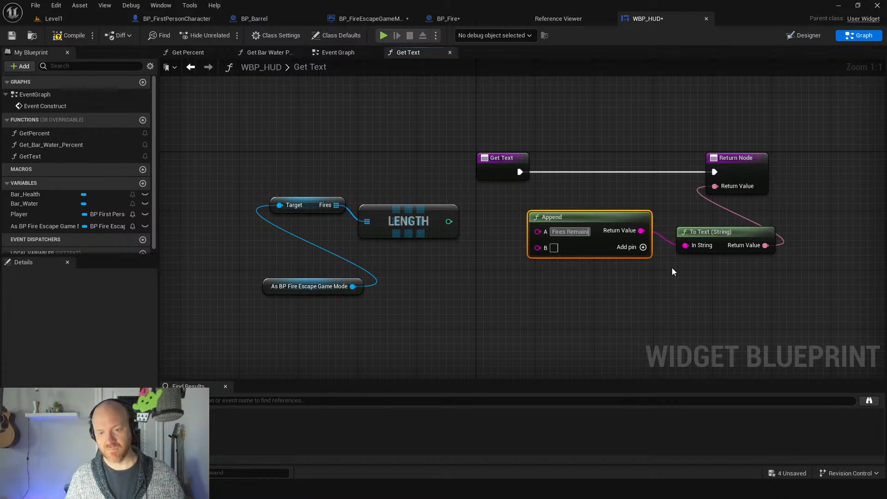
{"action": "type", "text": "ng:"}
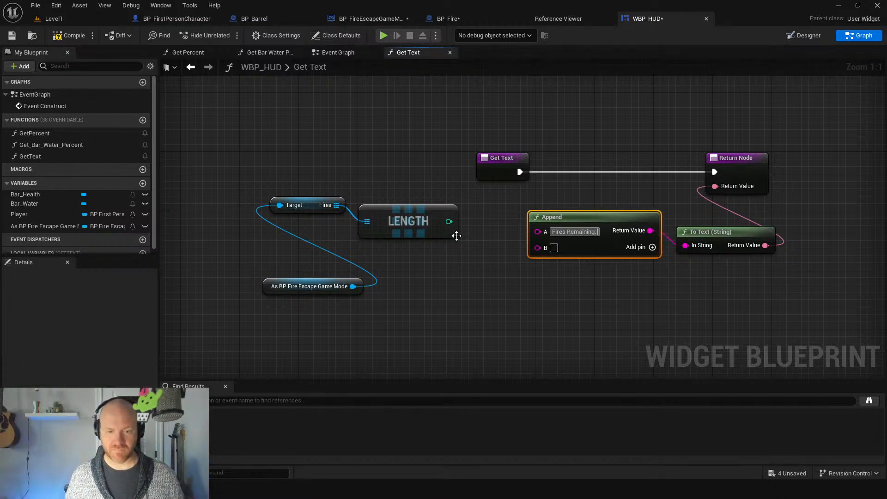
{"action": "left_click_drag", "start_coordinate": [448, 222], "coordinate": [538, 247]}
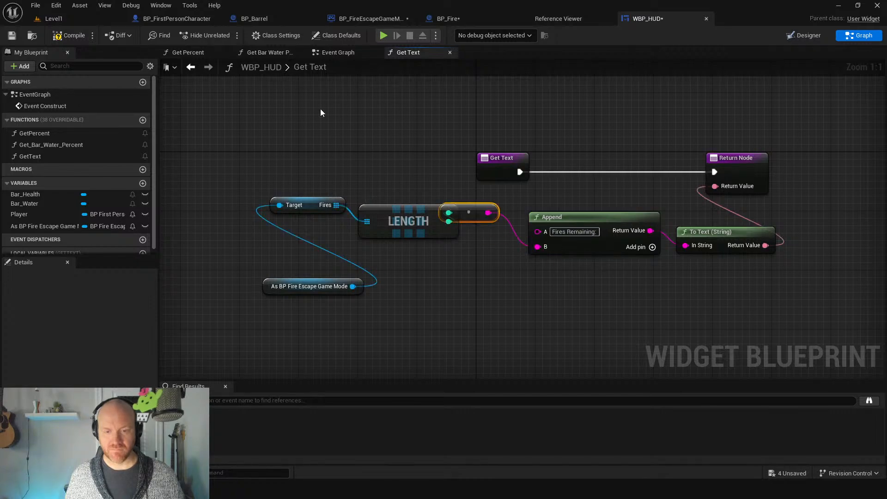
{"action": "left_click_drag", "start_coordinate": [484, 220], "coordinate": [506, 250]}
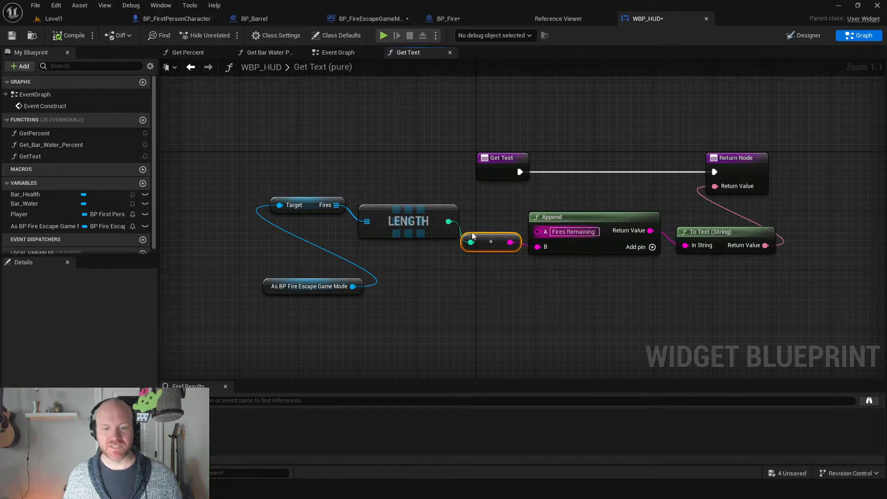
{"action": "left_click", "coordinate": [802, 36]}
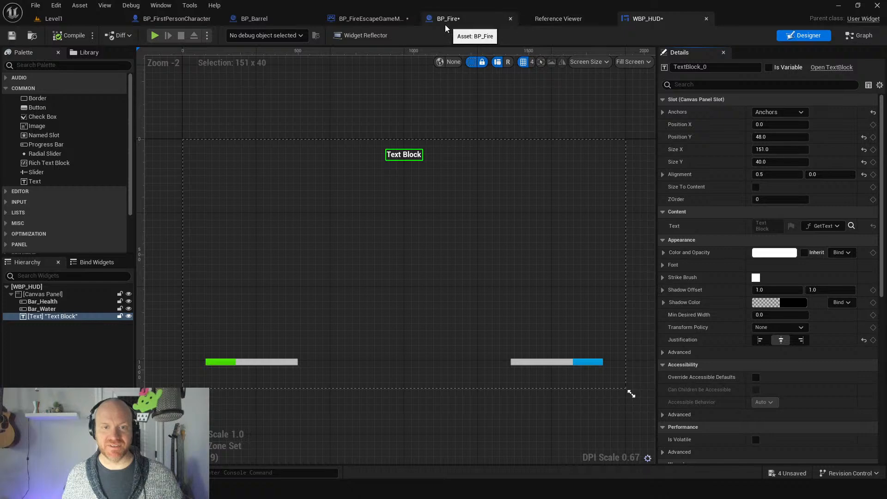
{"action": "left_click", "coordinate": [859, 37]}
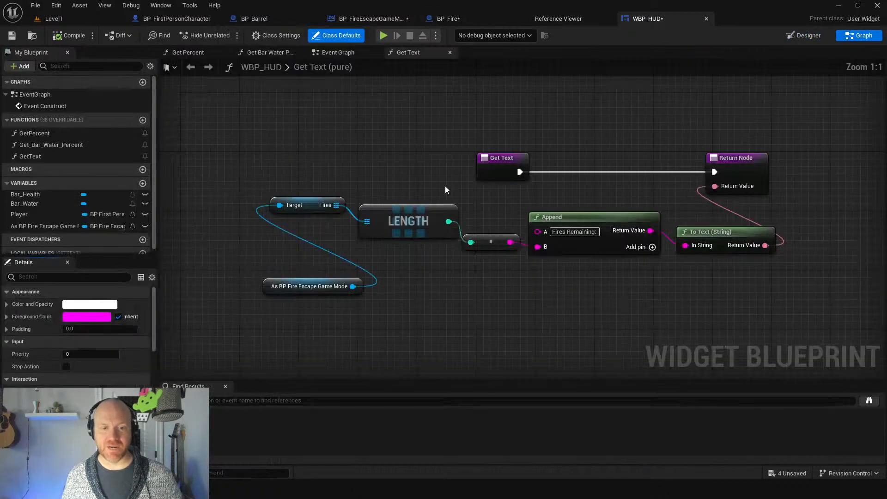
{"action": "left_click_drag", "start_coordinate": [212, 209], "coordinate": [760, 307]}
{"action": "left_click", "coordinate": [319, 165]}
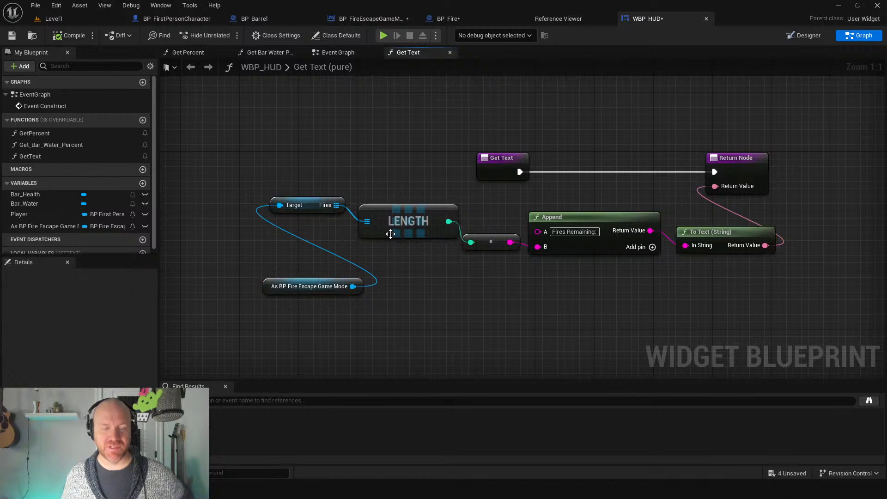
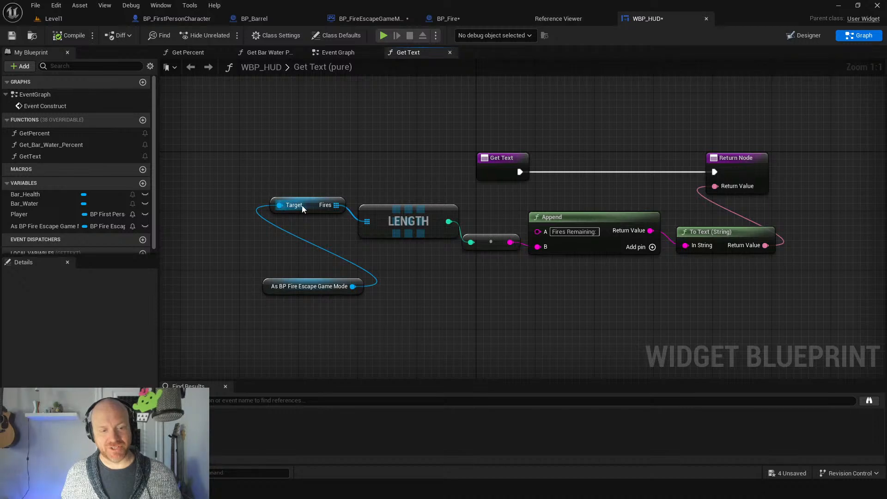
Stack the Fires and game mode getters beneath the Length node and line the group up with the string conversion node.
{"action": "left_click_drag", "start_coordinate": [301, 205], "coordinate": [395, 257]}
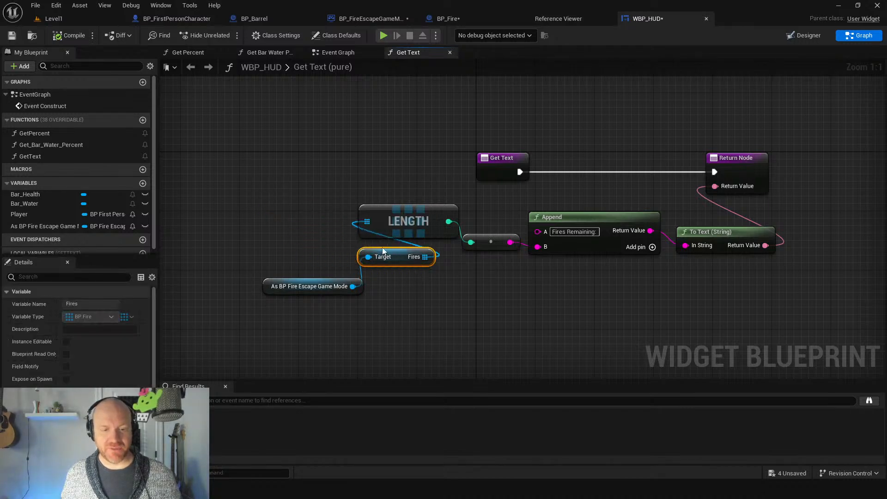
{"action": "left_click_drag", "start_coordinate": [264, 288], "coordinate": [338, 290]}
{"action": "left_click_drag", "start_coordinate": [321, 177], "coordinate": [405, 287]}
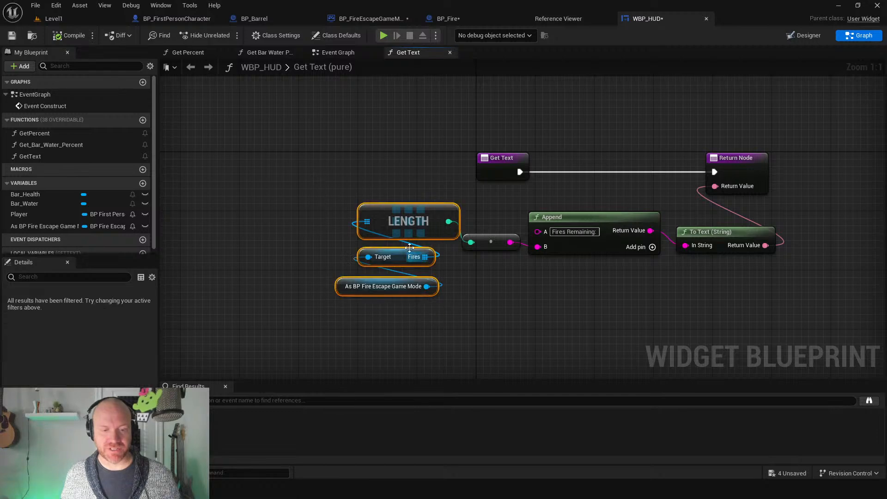
{"action": "left_click_drag", "start_coordinate": [410, 248], "coordinate": [374, 237]}
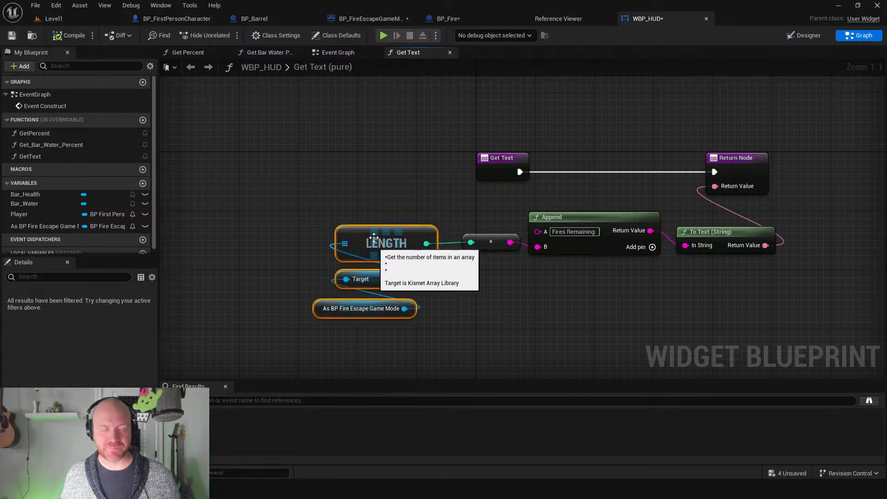
{"action": "left_click", "coordinate": [342, 36]}
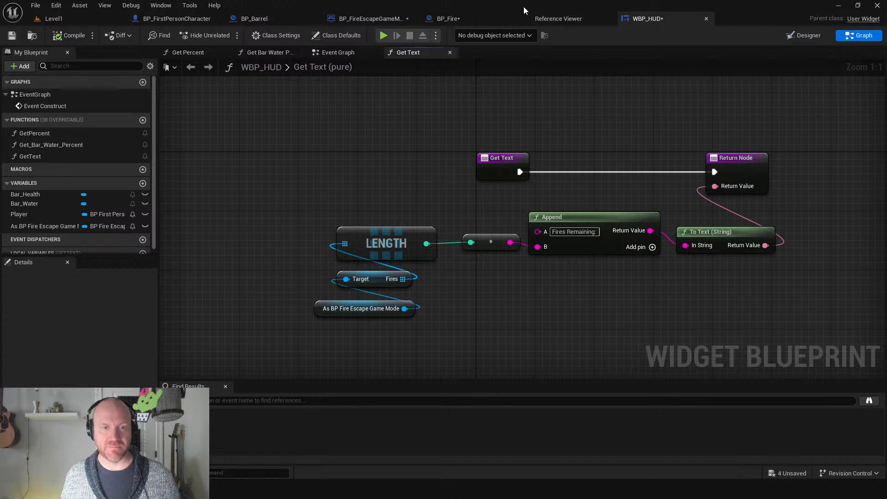
In the BP_FireEscapeGameMode event graph, move the FireExtinguished event farther away from the Remove node.
{"action": "left_click", "coordinate": [401, 19]}
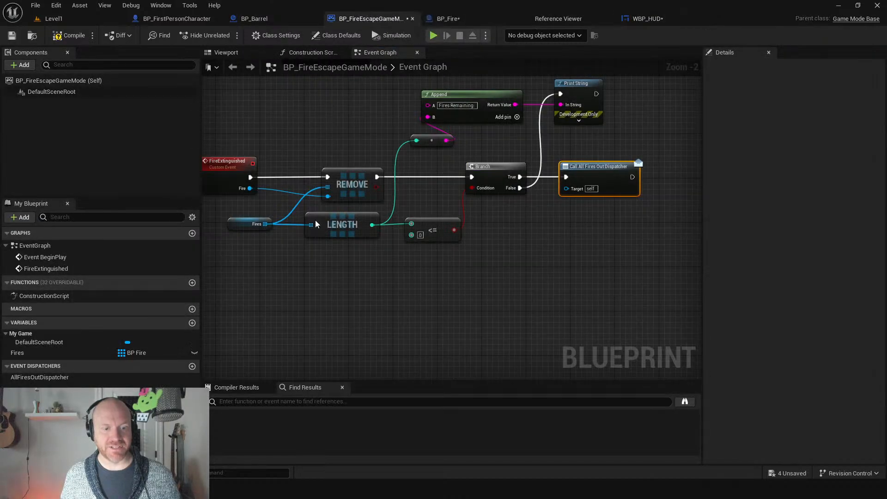
{"action": "left_click", "coordinate": [318, 234]}
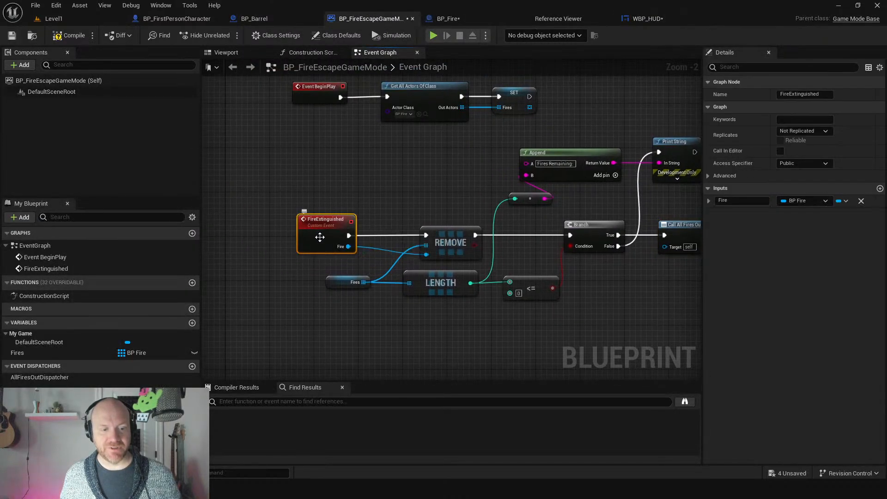
{"action": "right_click_drag", "start_coordinate": [320, 235], "coordinate": [370, 224]}
{"action": "left_click_drag", "start_coordinate": [370, 224], "coordinate": [276, 225]}
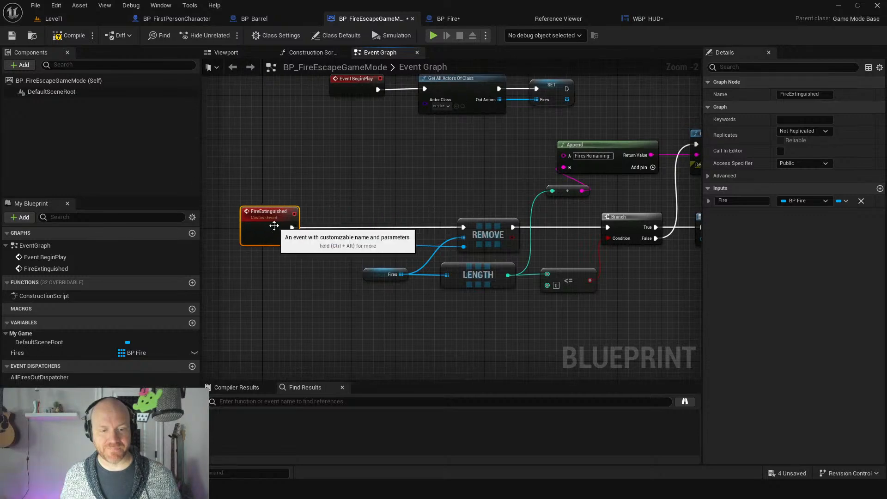
Create an event dispatcher named FireExtinguishedDispatcher in the game mode blueprint.
{"action": "left_click", "coordinate": [192, 366]}
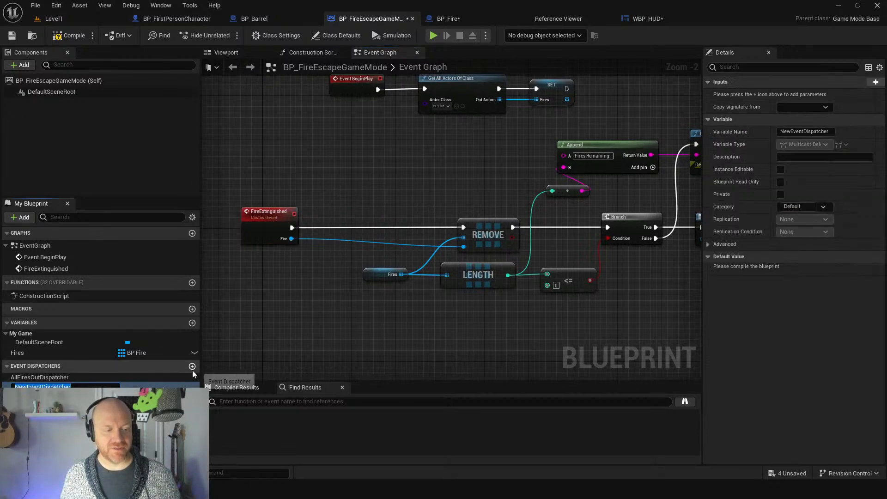
{"action": "type", "text": "FireExtinguished"}
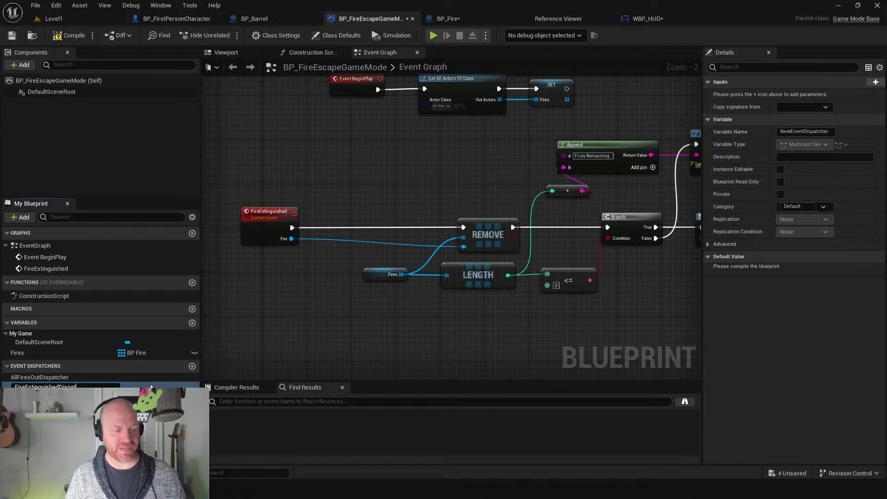
{"action": "type", "text": "er"}
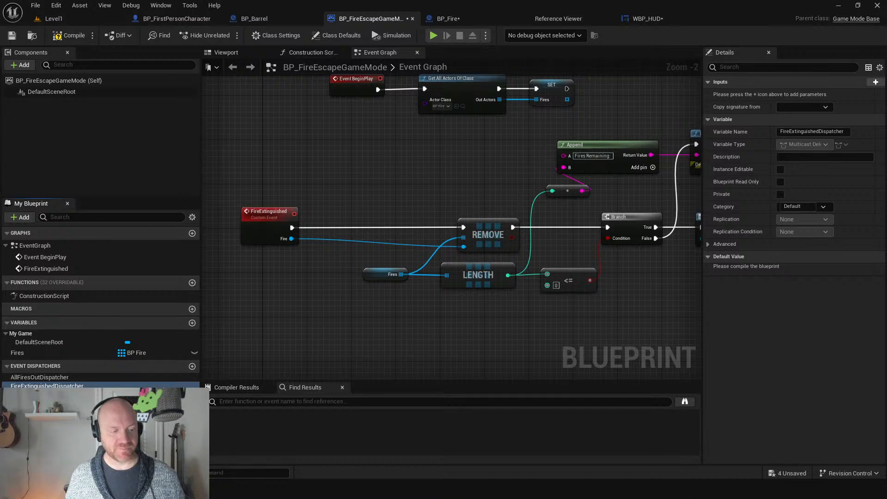
Insert a Call All Fires Out Dispatcher node between the FireExtinguished event and the Remove node, and compile the blueprint.
{"action": "left_click_drag", "start_coordinate": [39, 377], "coordinate": [331, 175]}
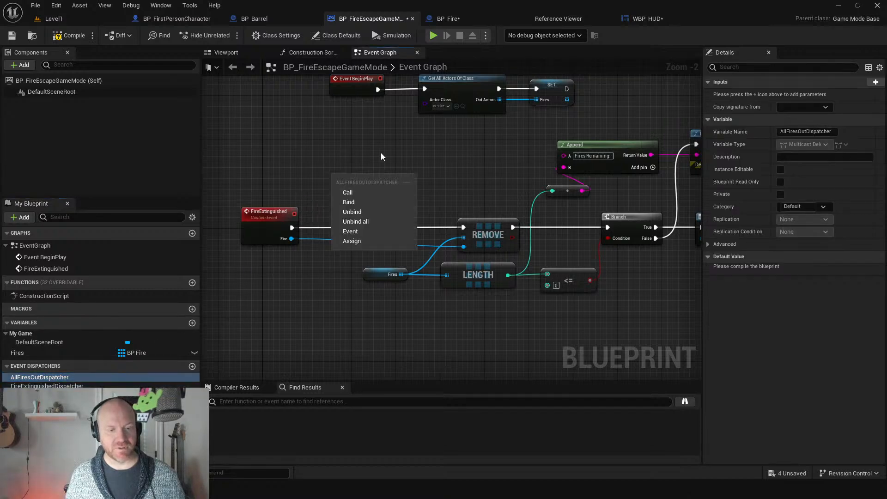
{"action": "left_click", "coordinate": [369, 192]}
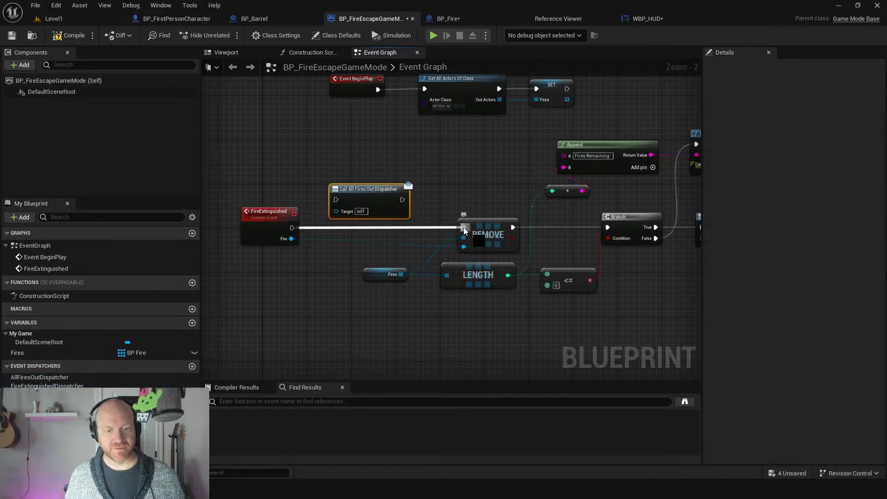
{"action": "left_click_drag", "start_coordinate": [464, 227], "coordinate": [336, 200], "text": "ctrl"}
{"action": "left_click_drag", "start_coordinate": [401, 198], "coordinate": [384, 209]}
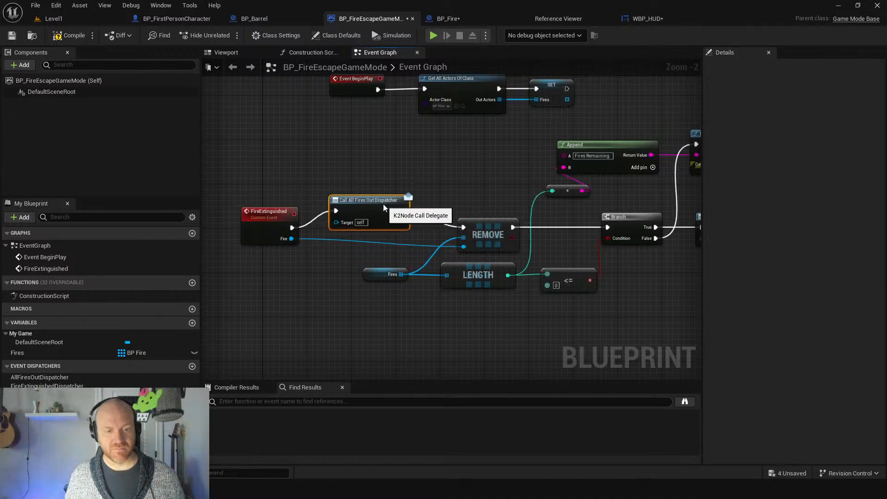
{"action": "left_click", "coordinate": [293, 146]}
{"action": "left_click", "coordinate": [69, 37]}
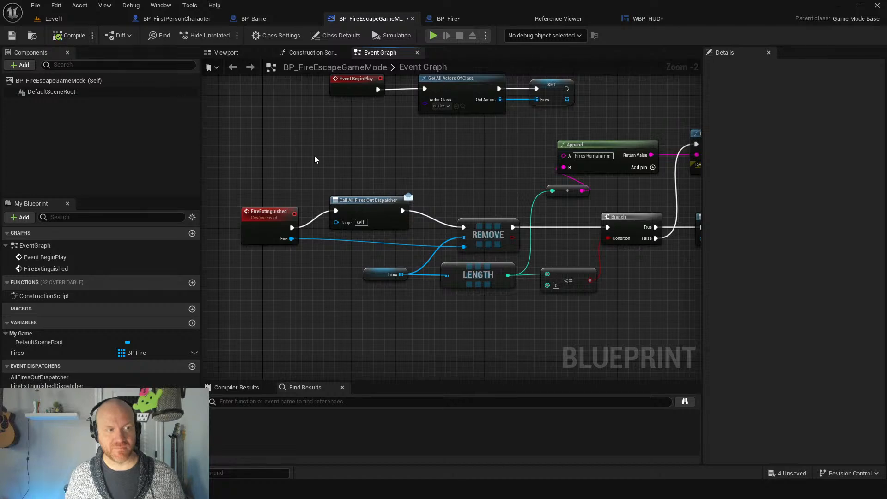
Go to the event graph of WBP_HUD and select the SET node of the game mode variable.
{"action": "left_click", "coordinate": [644, 18]}
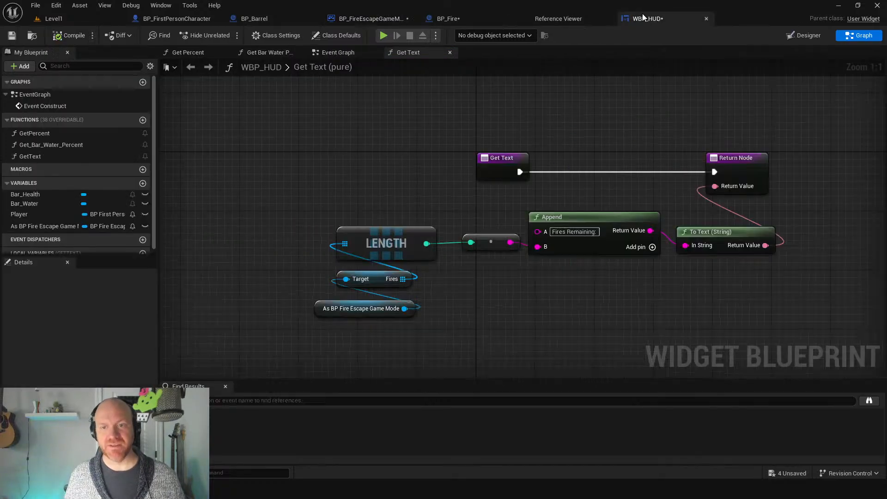
{"action": "left_click", "coordinate": [337, 53]}
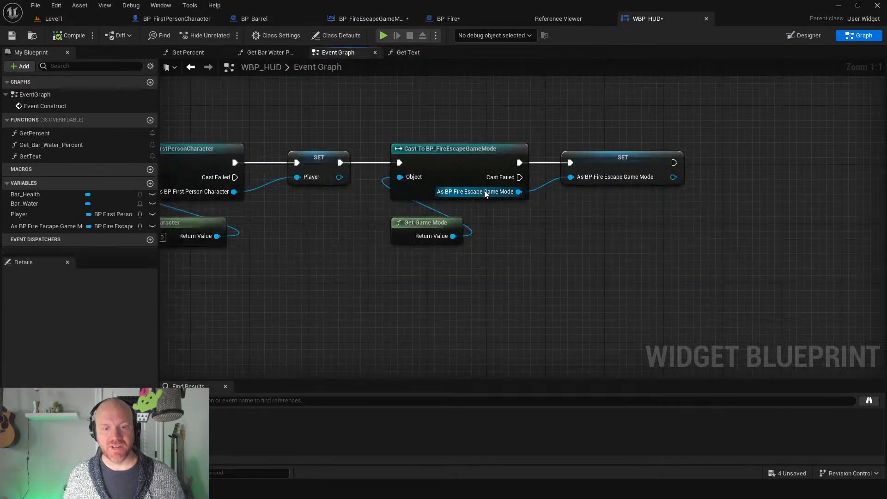
{"action": "left_click", "coordinate": [364, 169]}
{"action": "left_click_drag", "start_coordinate": [379, 172], "coordinate": [453, 212]}
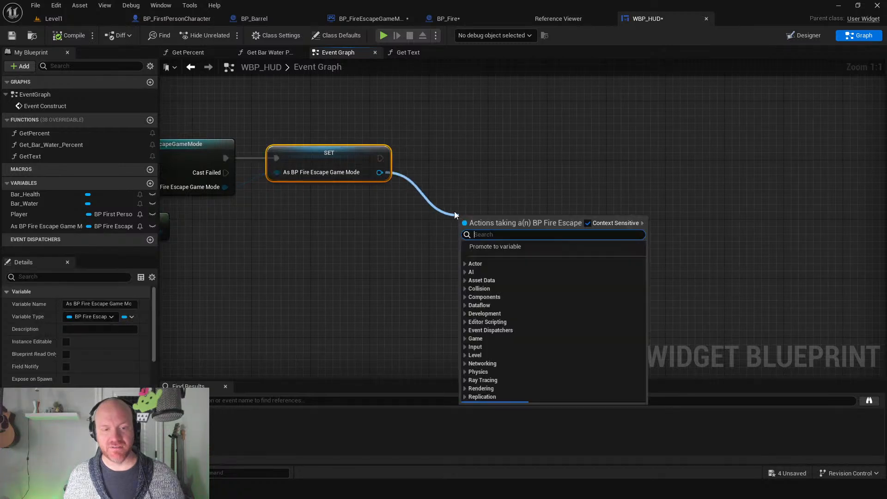
{"action": "type", "text": "fire ext"}
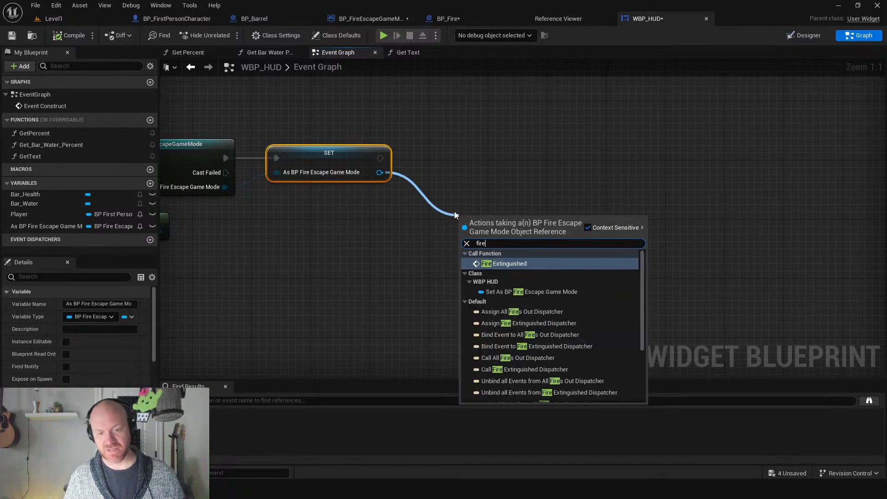
{"action": "key", "text": "Return"}
{"action": "left_click_drag", "start_coordinate": [476, 220], "coordinate": [468, 138]}
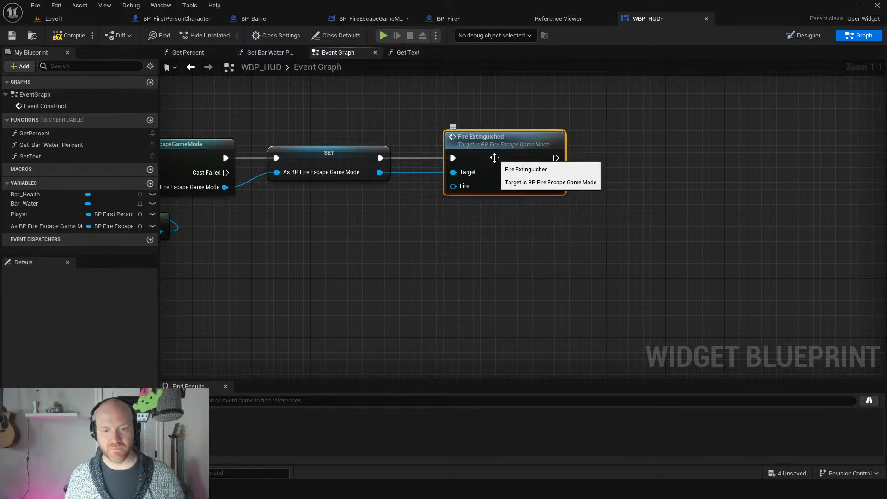
{"action": "key", "text": "Delete"}
Add a Bind Event to Fire Extinguished Dispatcher node from the output of the game mode variable's SET node.
{"action": "left_click_drag", "start_coordinate": [387, 171], "coordinate": [464, 143]}
{"action": "type", "text": "firee"}
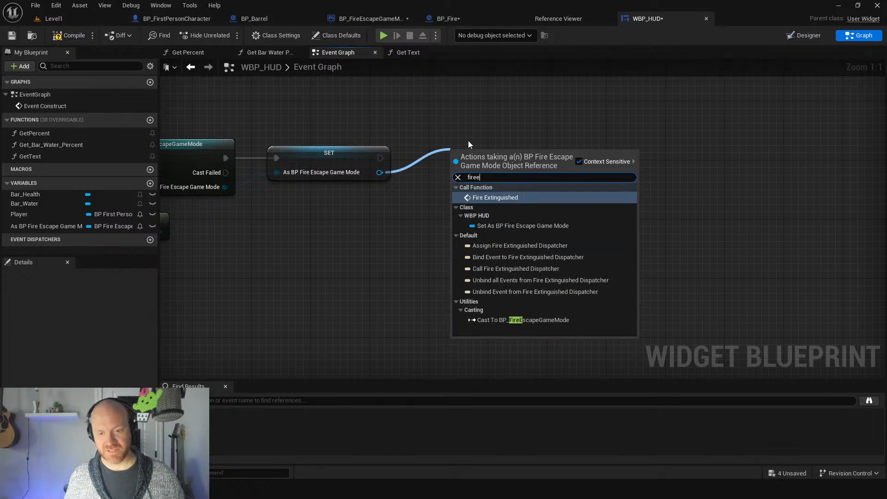
{"action": "left_click", "coordinate": [534, 256]}
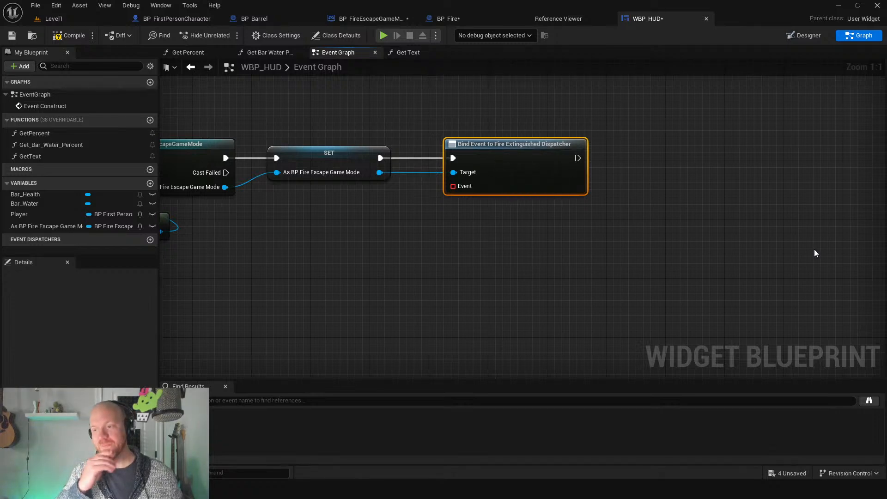
Connect a new custom event named FireOut to the bind node's Event pin and place it below and before that node.
{"action": "left_click_drag", "start_coordinate": [453, 186], "coordinate": [389, 247]}
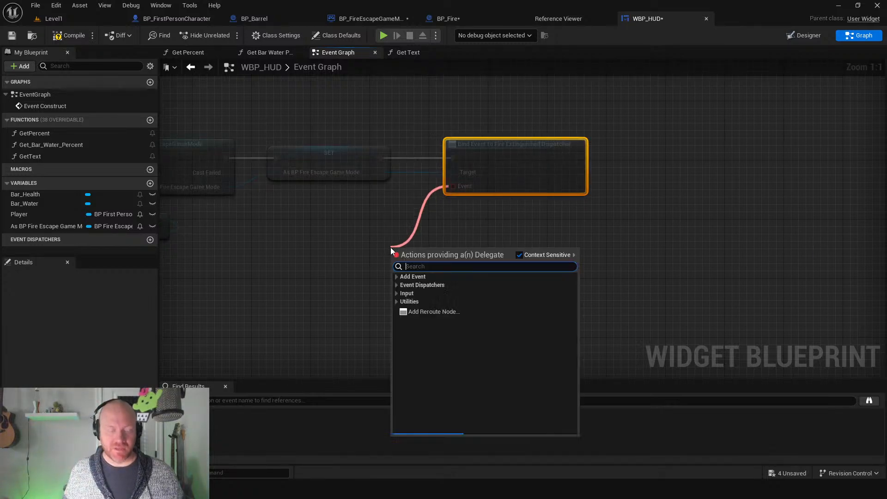
{"action": "type", "text": "cus"}
{"action": "key", "text": "Return"}
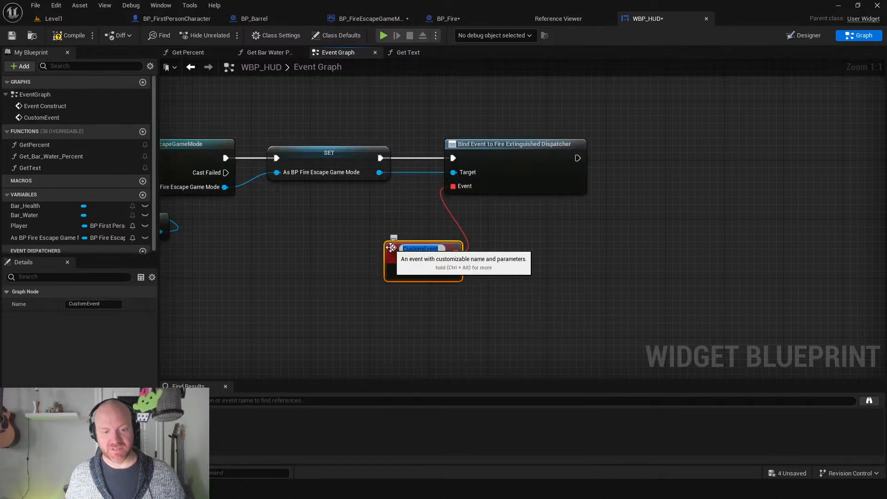
{"action": "type", "text": "FireOut"}
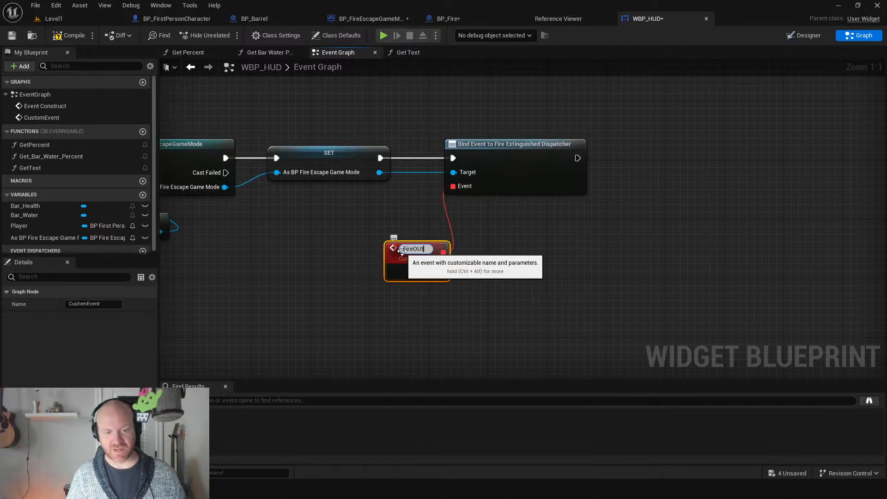
{"action": "key", "text": "Return"}
{"action": "left_click_drag", "start_coordinate": [413, 250], "coordinate": [368, 236]}
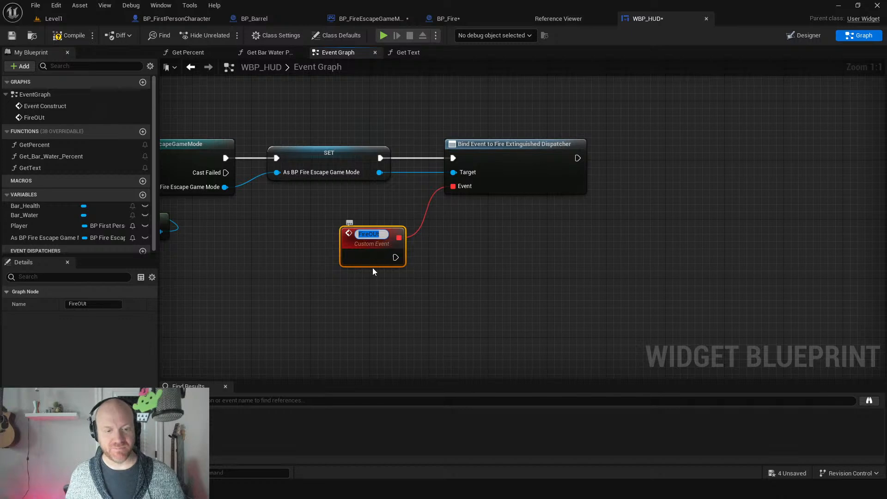
{"action": "type", "text": "Fi"}
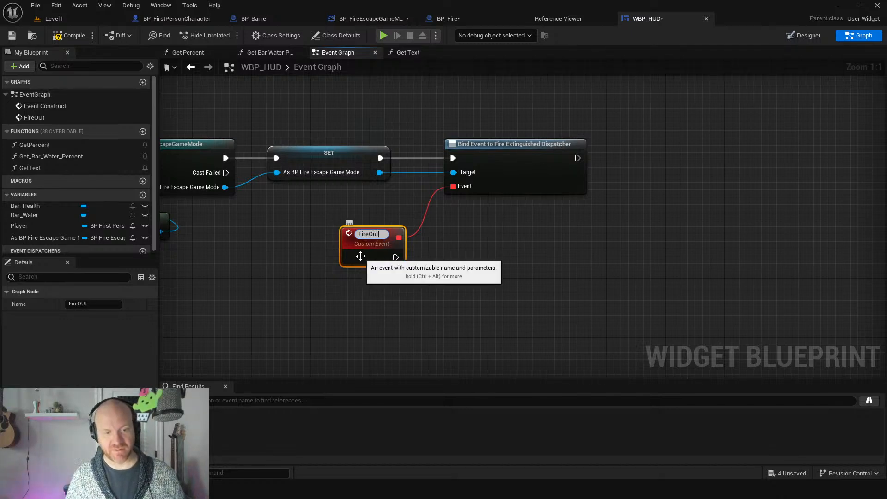
{"action": "key", "text": "Return"}
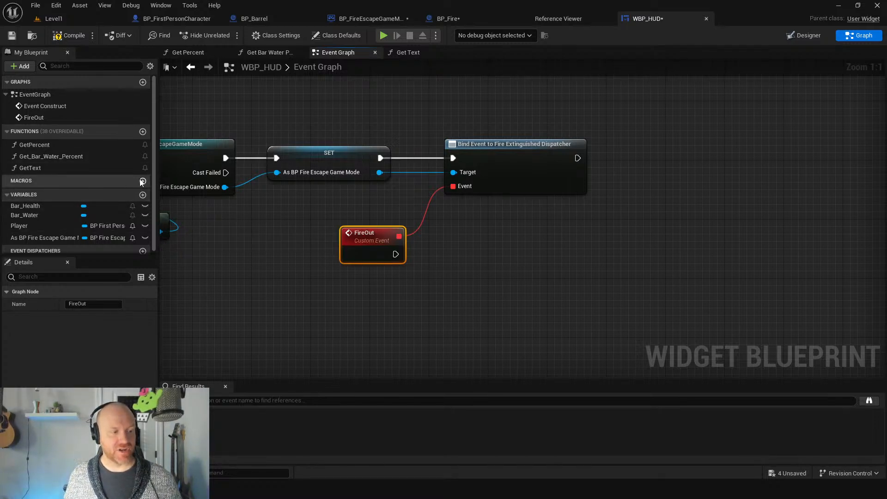
Add an Integer variable named FiresRemaining to the widget blueprint.
{"action": "left_click", "coordinate": [143, 194]}
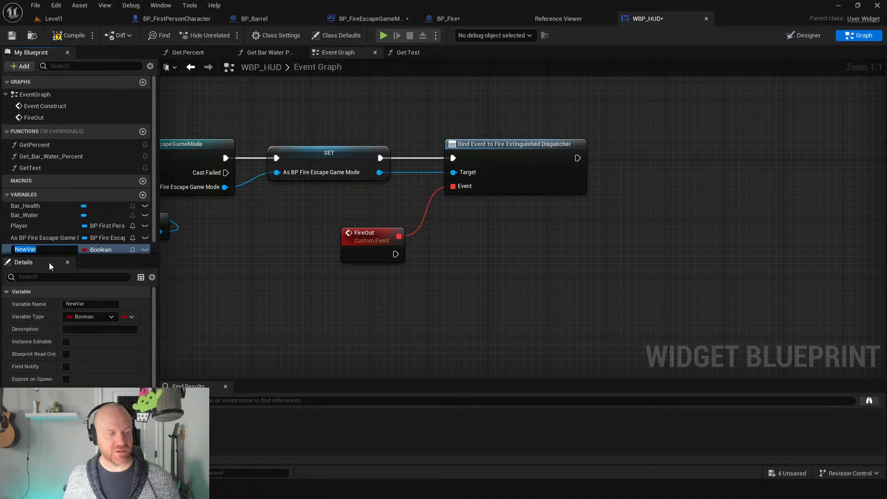
{"action": "type", "text": "FiresRe"}
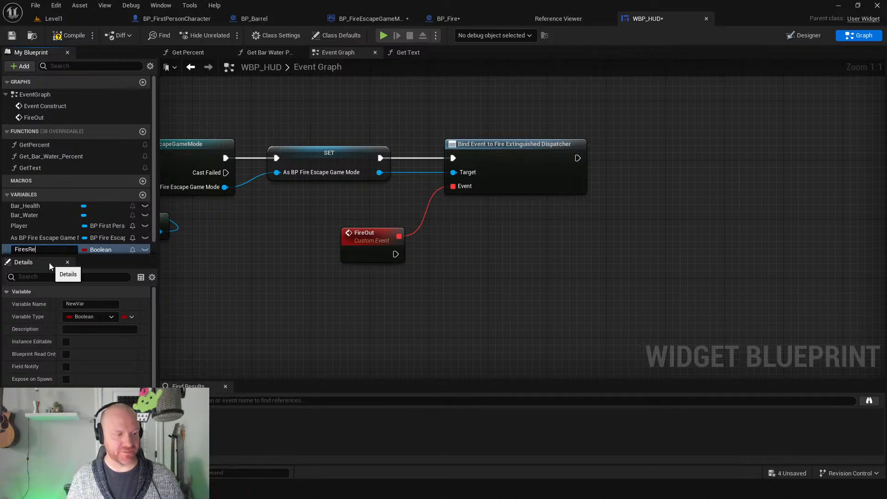
{"action": "type", "text": "maining"}
{"action": "key", "text": "Return"}
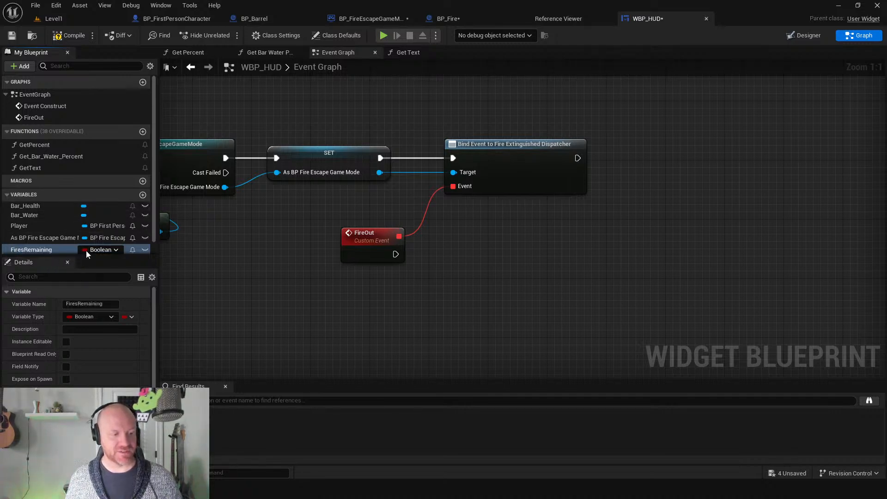
{"action": "left_click", "coordinate": [115, 250]}
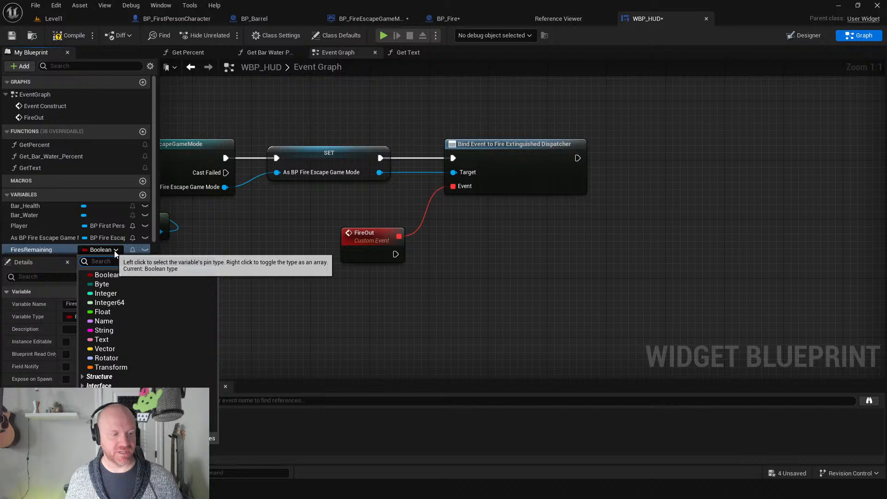
{"action": "left_click", "coordinate": [106, 293]}
Place the FireOut event directly beneath the bind node and shift both farther from the SET node to make room.
{"action": "left_click", "coordinate": [371, 246]}
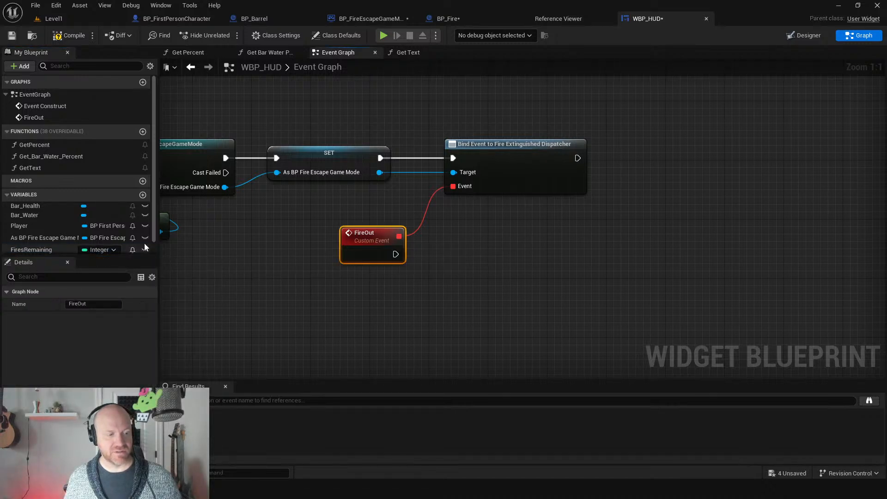
{"action": "scroll", "coordinate": [56, 223], "scroll_direction": "down", "scroll_amount": 1}
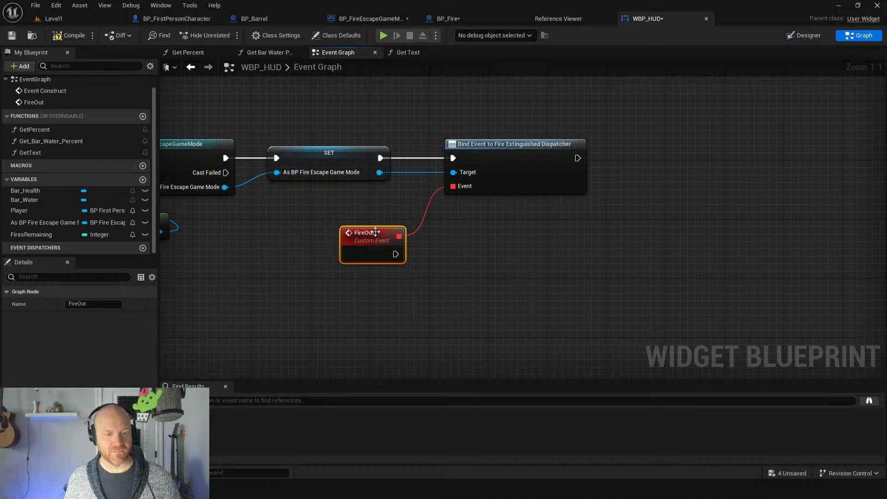
{"action": "left_click_drag", "start_coordinate": [375, 232], "coordinate": [480, 237]}
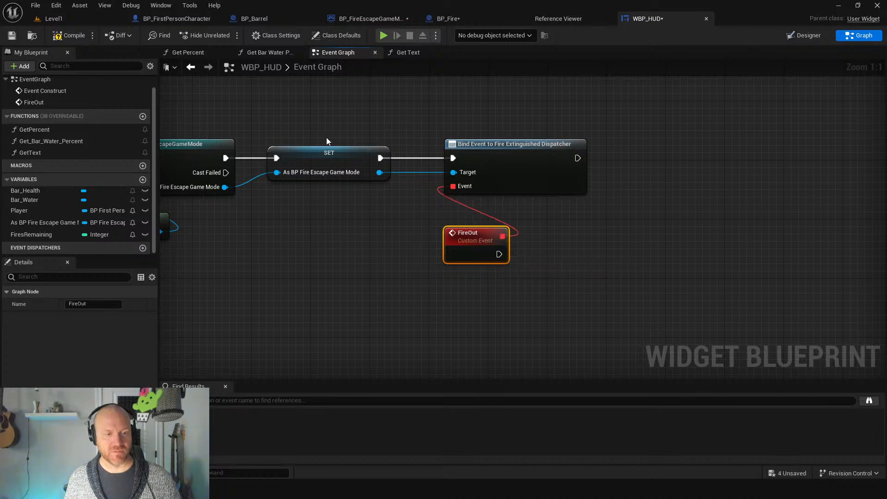
{"action": "left_click_drag", "start_coordinate": [267, 127], "coordinate": [589, 278]}
{"action": "left_click_drag", "start_coordinate": [412, 126], "coordinate": [543, 243]}
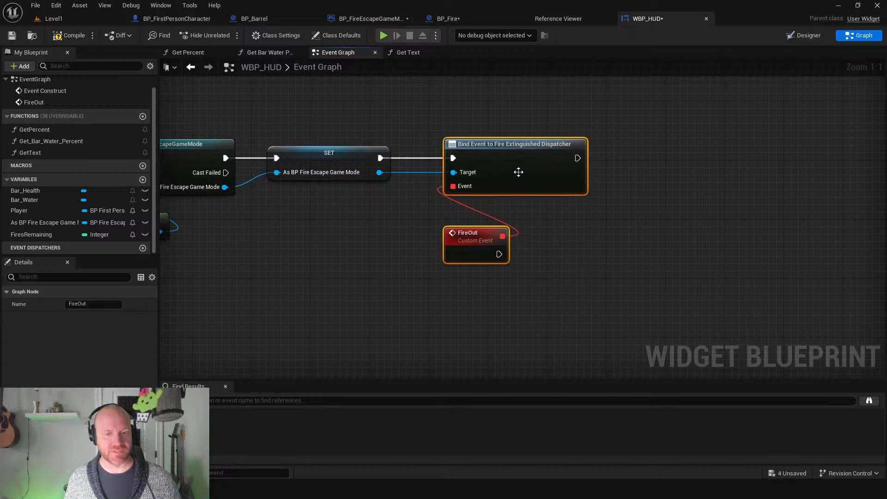
{"action": "left_click_drag", "start_coordinate": [519, 170], "coordinate": [702, 175]}
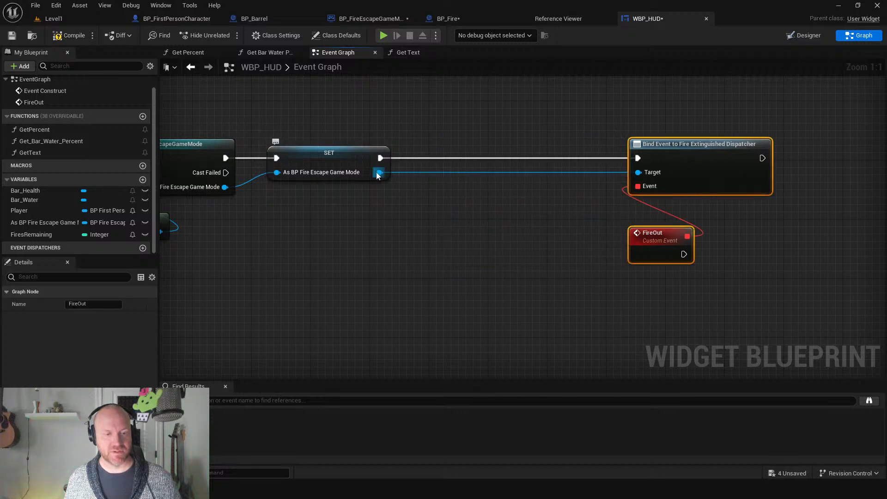
Get the Fires array from the game mode variable's SET node output and feed it into an array Length node.
{"action": "left_click_drag", "start_coordinate": [379, 172], "coordinate": [405, 226]}
{"action": "type", "text": "fires"}
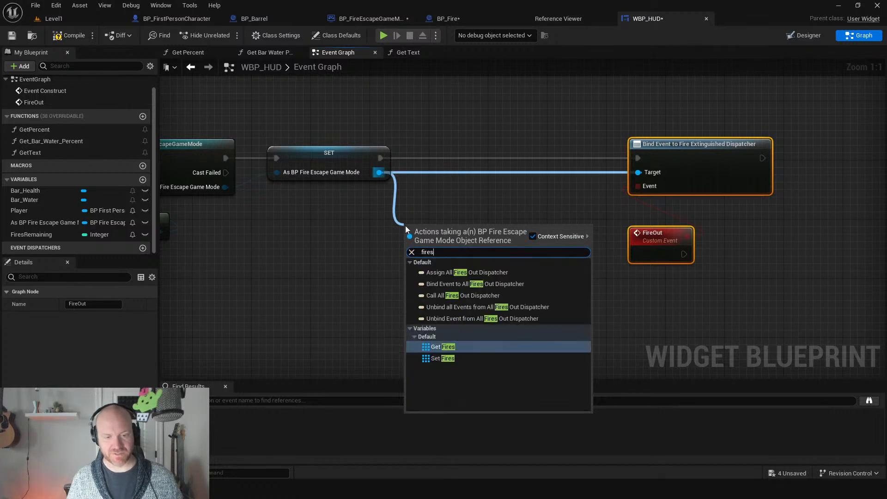
{"action": "key", "text": "Return"}
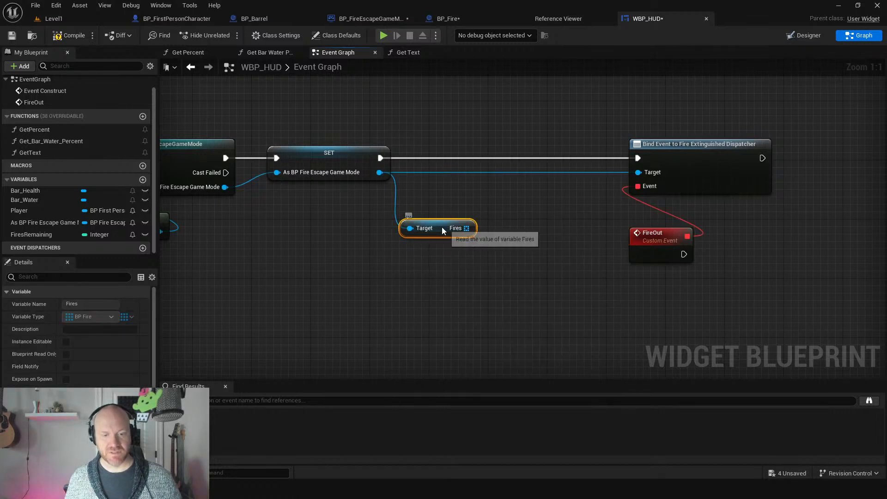
{"action": "left_click_drag", "start_coordinate": [470, 228], "coordinate": [449, 243]}
{"action": "type", "text": "leng"}
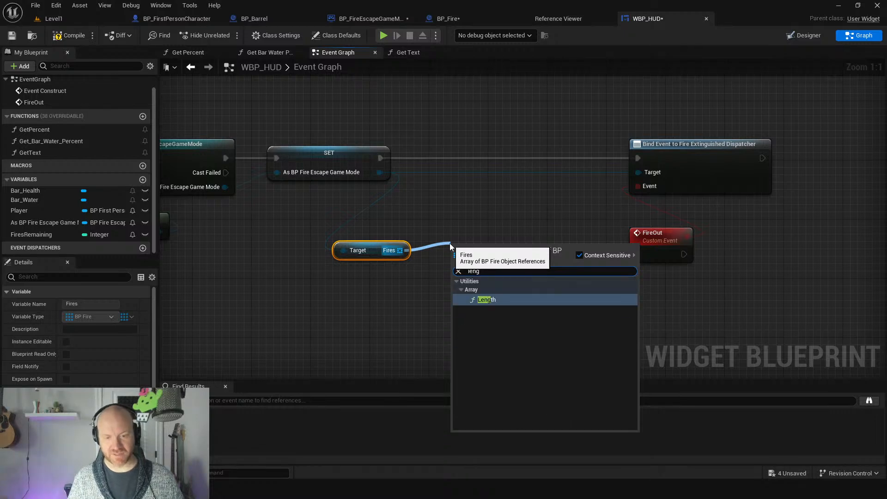
{"action": "key", "text": "Return"}
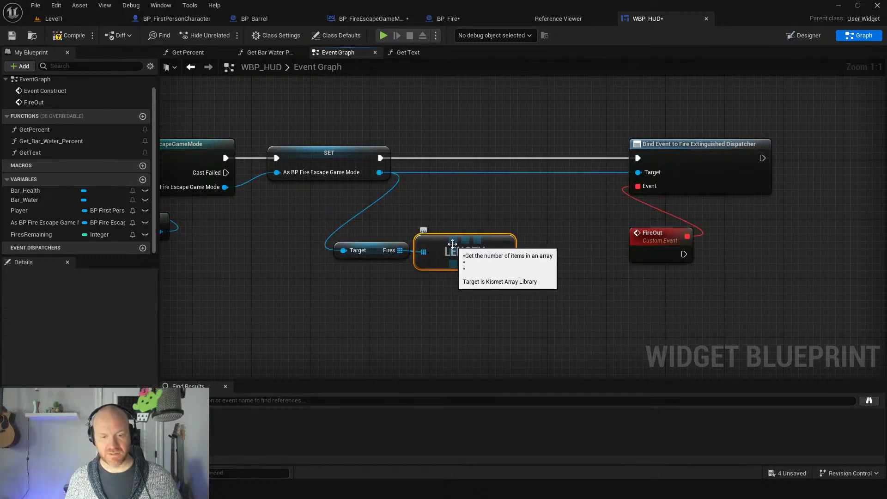
Set FiresRemaining to the Fires array length, with its SET node wired between the game mode SET node and the bind node.
{"action": "left_click_drag", "start_coordinate": [26, 234], "coordinate": [478, 206]}
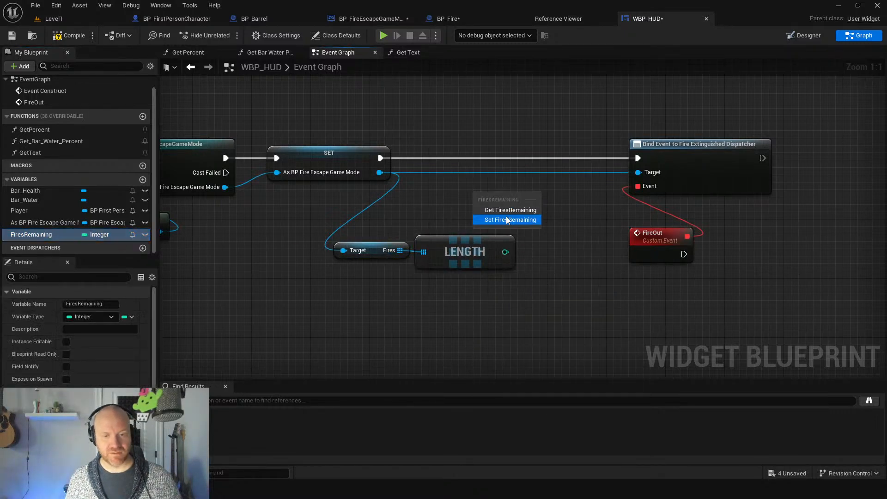
{"action": "left_click", "coordinate": [506, 217]}
{"action": "left_click_drag", "start_coordinate": [505, 252], "coordinate": [493, 146]}
{"action": "left_click_drag", "start_coordinate": [637, 158], "coordinate": [476, 143], "text": "ctrl"}
{"action": "left_click_drag", "start_coordinate": [546, 143], "coordinate": [637, 158]}
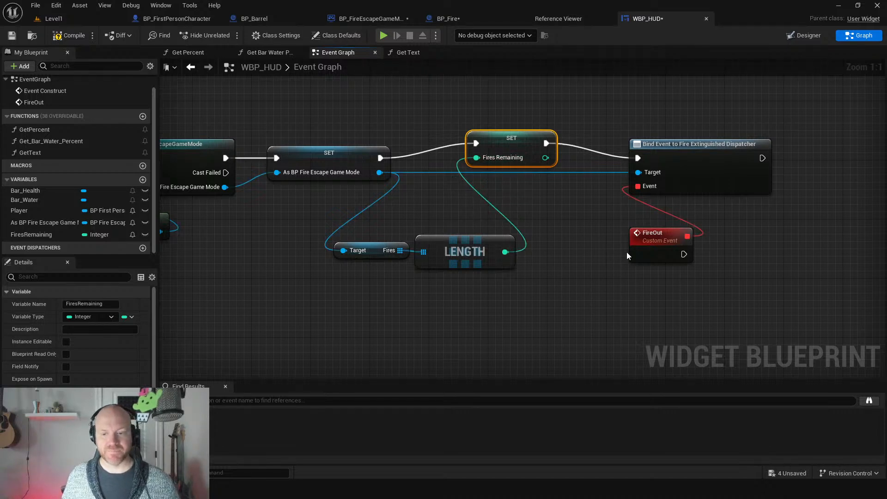
Make the FireOut event decrement FiresRemaining by wiring it and a FiresRemaining getter into a -- node.
{"action": "right_click_drag", "start_coordinate": [626, 252], "coordinate": [479, 209]}
{"action": "left_click_drag", "start_coordinate": [79, 234], "coordinate": [535, 240]}
{"action": "left_click", "coordinate": [561, 257]}
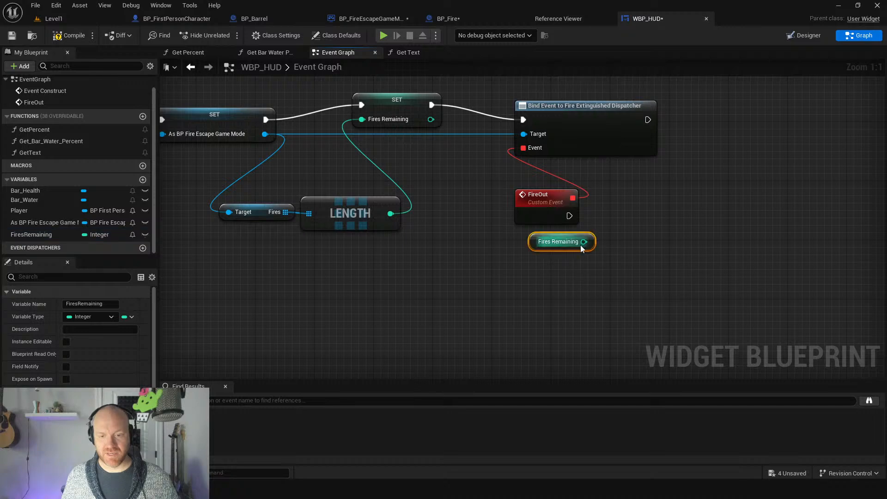
{"action": "left_click_drag", "start_coordinate": [591, 241], "coordinate": [664, 203]}
{"action": "type", "text": "--"}
{"action": "key", "text": "Return"}
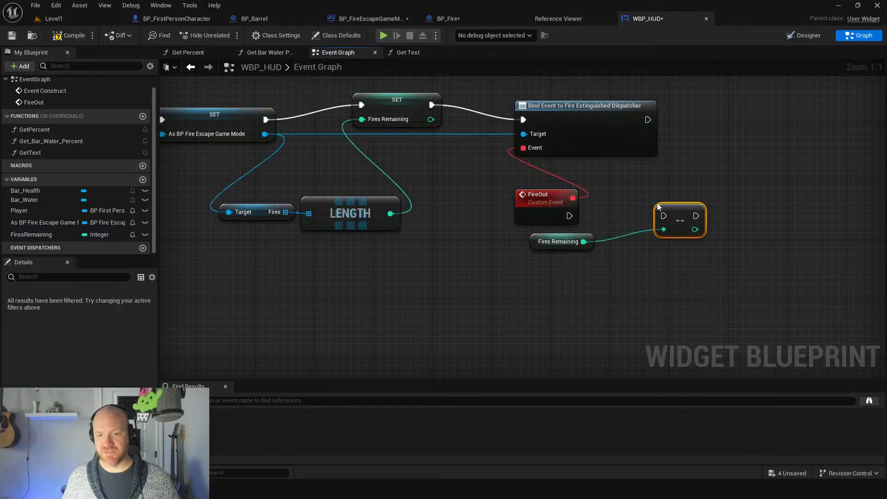
{"action": "left_click_drag", "start_coordinate": [569, 216], "coordinate": [641, 207]}
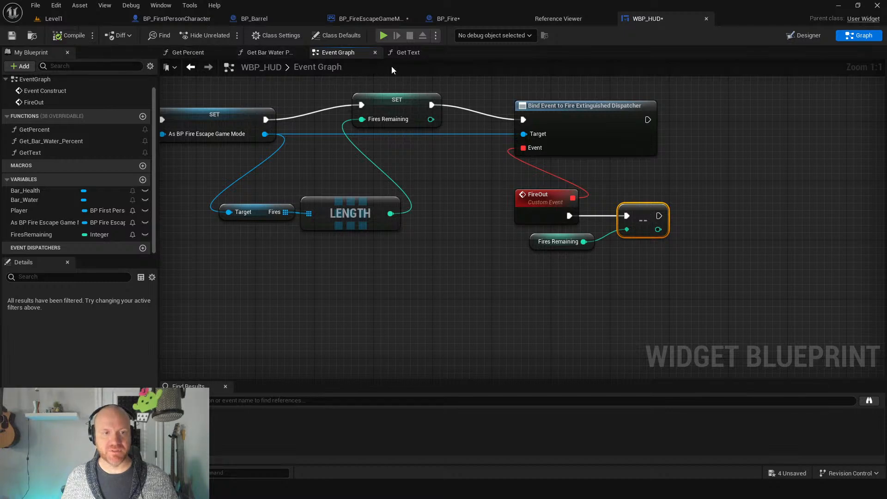
Open the GetText function and rename it GetTextGameModeBinding.
{"action": "left_click", "coordinate": [408, 52]}
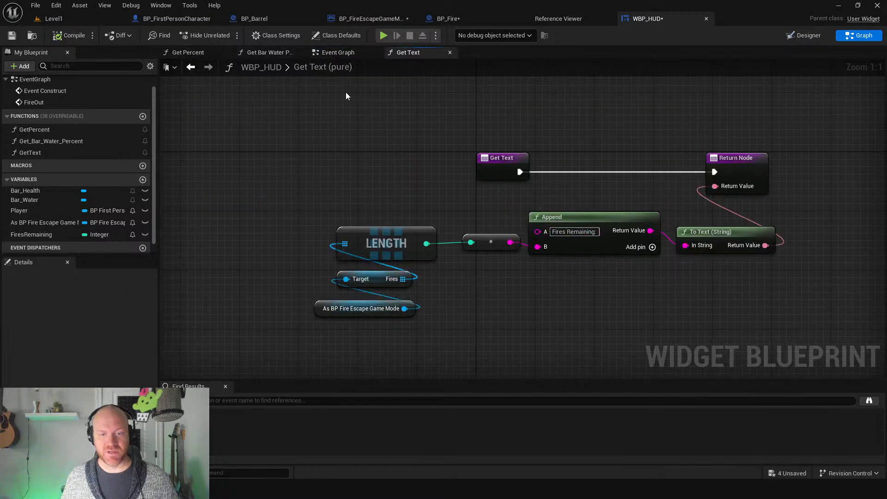
{"action": "left_click", "coordinate": [39, 154]}
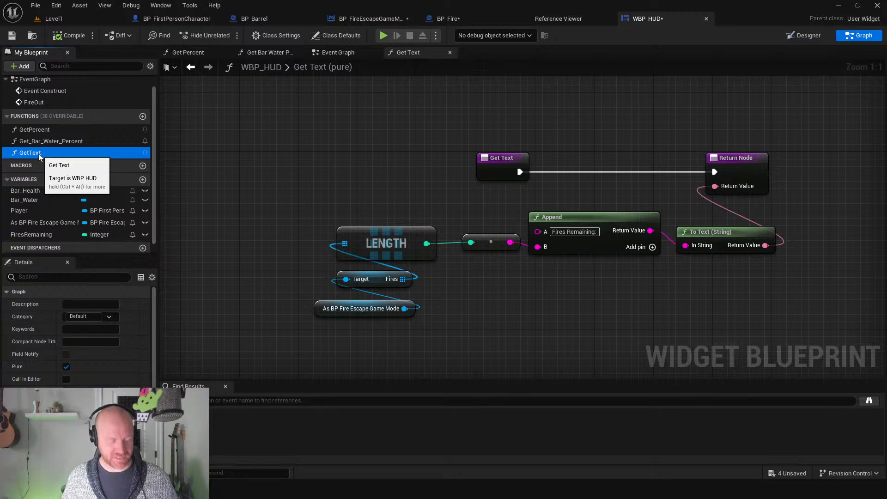
{"action": "left_click", "coordinate": [36, 152]}
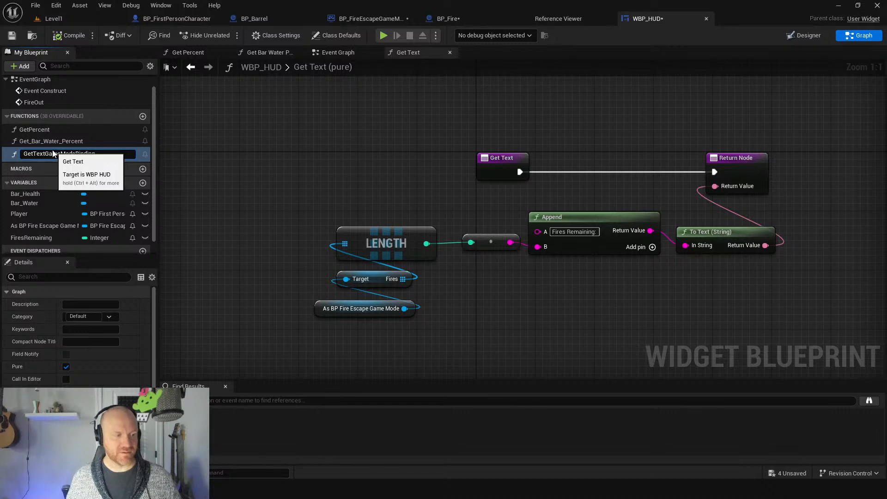
{"action": "key", "text": "Return"}
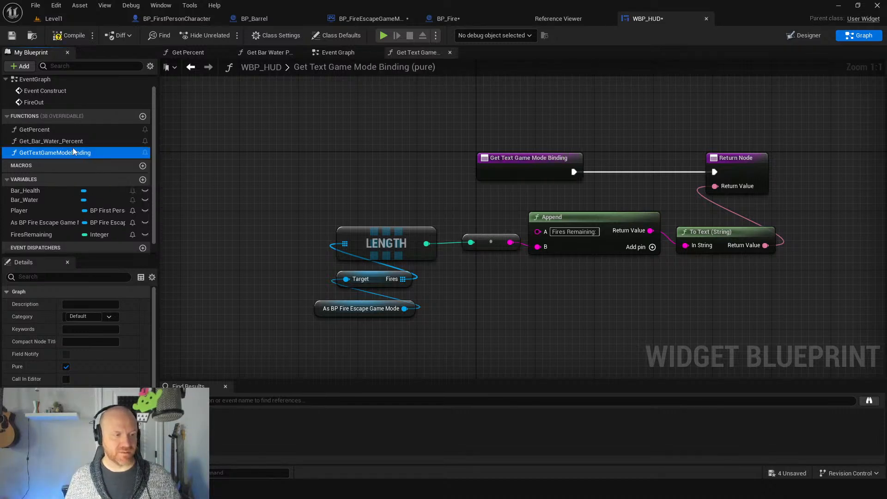
{"action": "right_click", "coordinate": [72, 148]}
{"action": "left_click", "coordinate": [62, 152]}
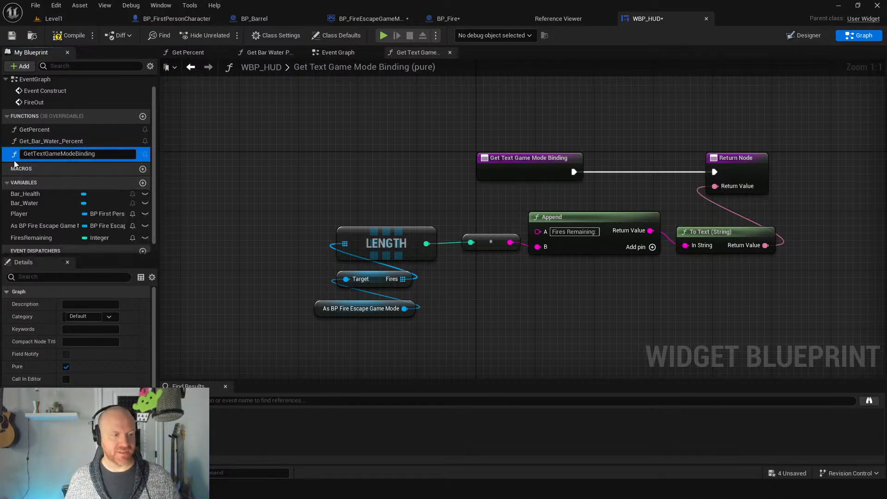
{"action": "key", "text": "Escape"}
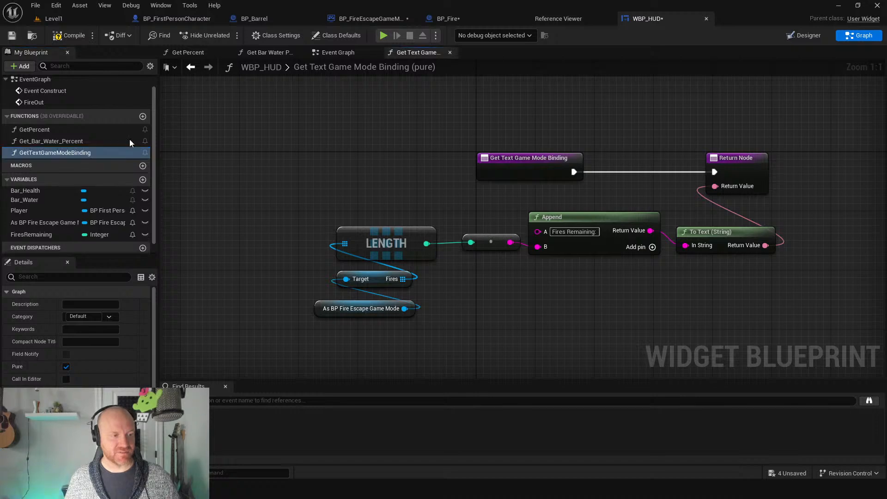
Duplicate the GetTextGameModeBinding function and name the copy GetTextFiresDirectBinding.
{"action": "right_click", "coordinate": [80, 155]}
{"action": "left_click", "coordinate": [95, 229]}
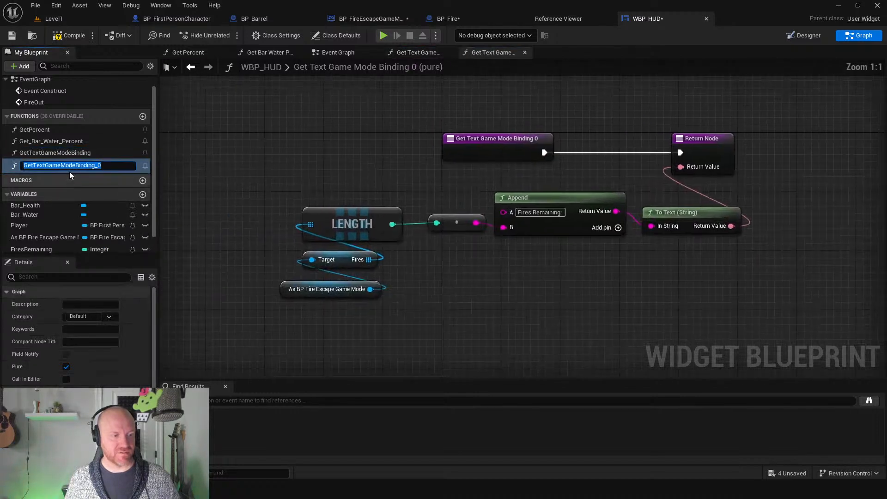
{"action": "key", "text": "End"}
{"action": "key", "text": "BackSpace"}
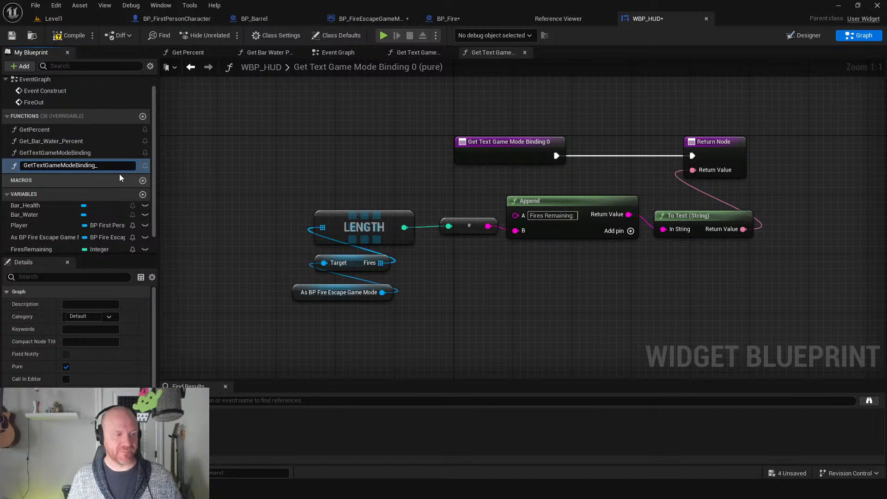
{"action": "key", "text": "BackSpace"}
{"action": "key", "text": "BackSpace"}
{"action": "key", "text": "BackSpace"}
{"action": "key", "text": "BackSpace"}
{"action": "key", "text": "BackSpace"}
{"action": "key", "text": "BackSpace"}
{"action": "key", "text": "BackSpace"}
{"action": "key", "text": "BackSpace"}
{"action": "key", "text": "BackSpace"}
{"action": "key", "text": "BackSpace"}
{"action": "key", "text": "BackSpace"}
{"action": "key", "text": "BackSpace"}
{"action": "key", "text": "BackSpace"}
{"action": "key", "text": "BackSpace"}
{"action": "key", "text": "BackSpace"}
{"action": "key", "text": "BackSpace"}
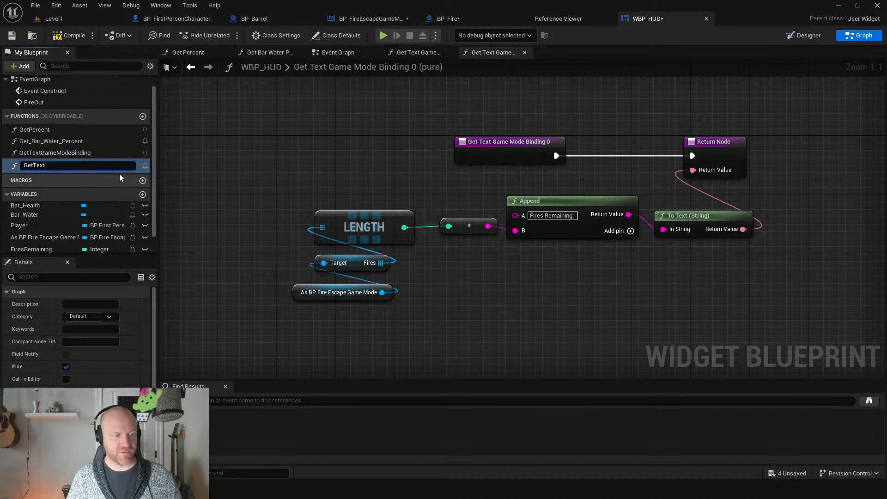
{"action": "type", "text": "DirectBid"}
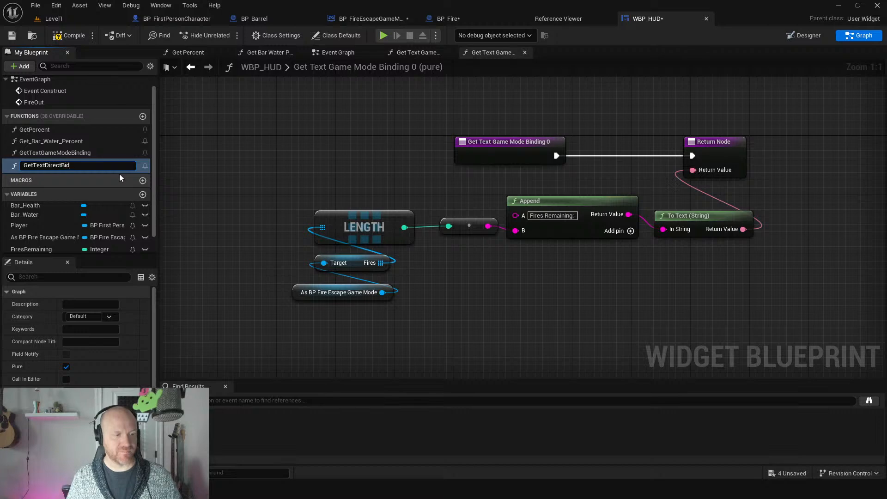
{"action": "key", "text": "BackSpace"}
{"action": "type", "text": "nding"}
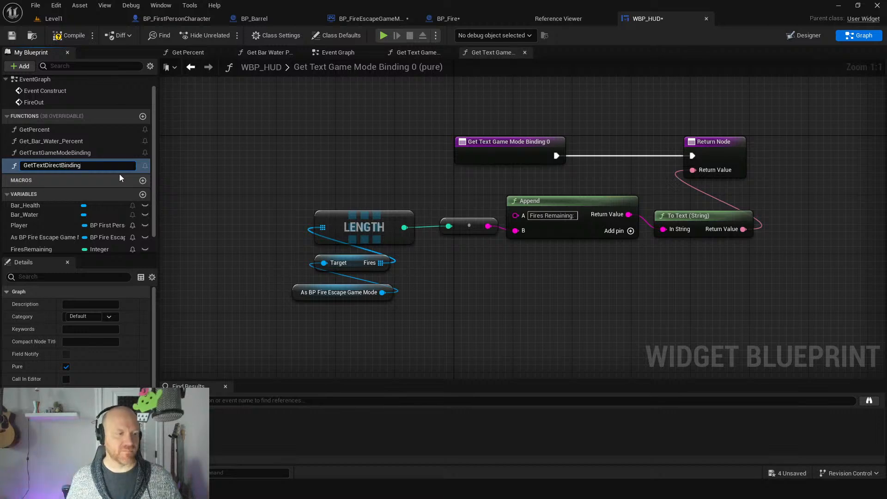
{"action": "left_click", "coordinate": [53, 165]}
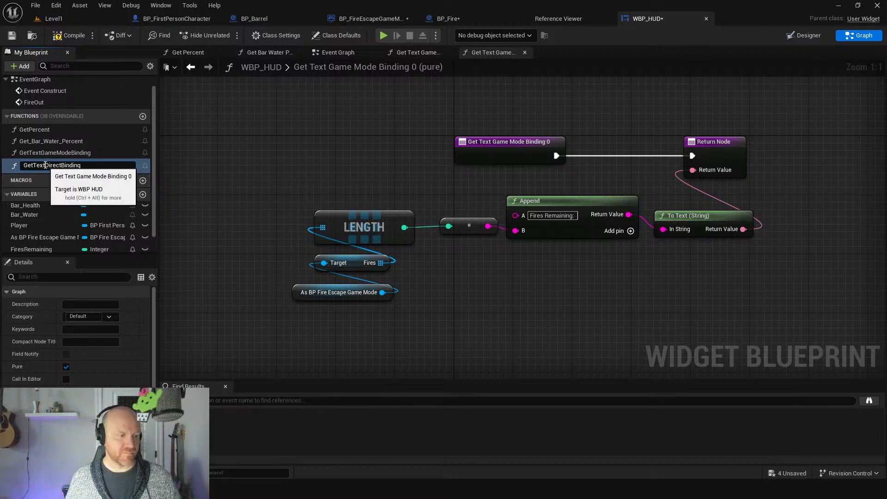
{"action": "type", "text": "Fires"}
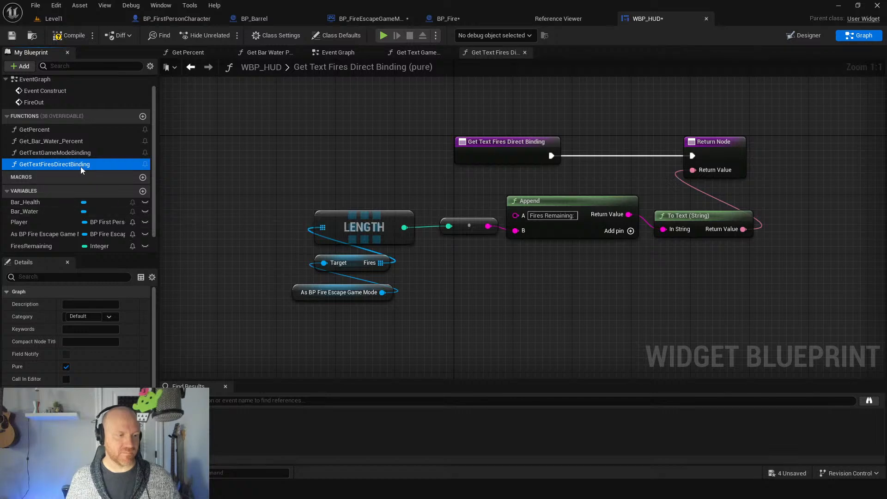
Rename the original GetTextGameModeBinding function to GetTextFiresGameModeBinding.
{"action": "left_click", "coordinate": [52, 152]}
{"action": "left_click", "coordinate": [52, 153]}
{"action": "left_click", "coordinate": [48, 153]}
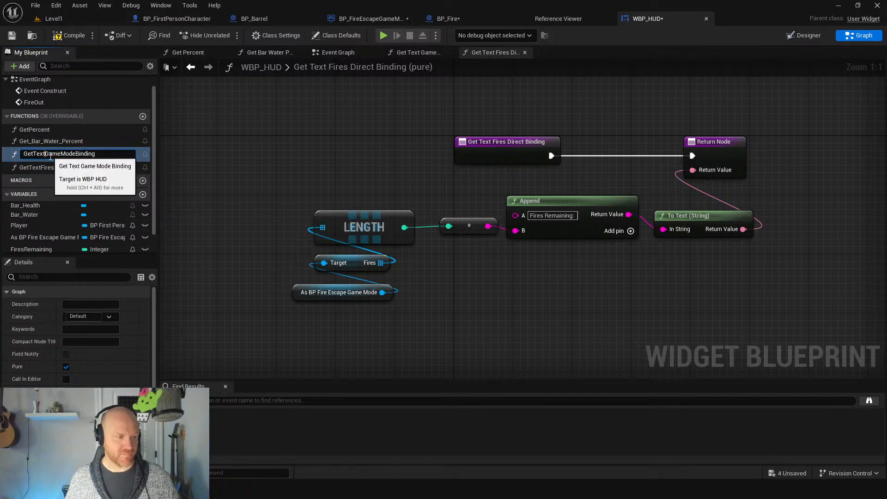
{"action": "type", "text": "Fires"}
{"action": "key", "text": "Return"}
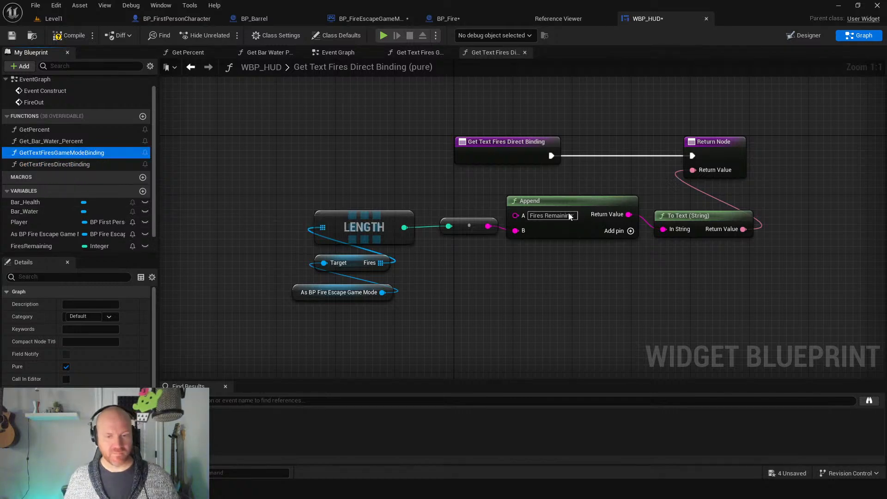
In GetTextFiresDirectBinding, feed the string conversion from a FiresRemaining getter and delete the Length, Fires and game mode nodes.
{"action": "double_click", "coordinate": [65, 164]}
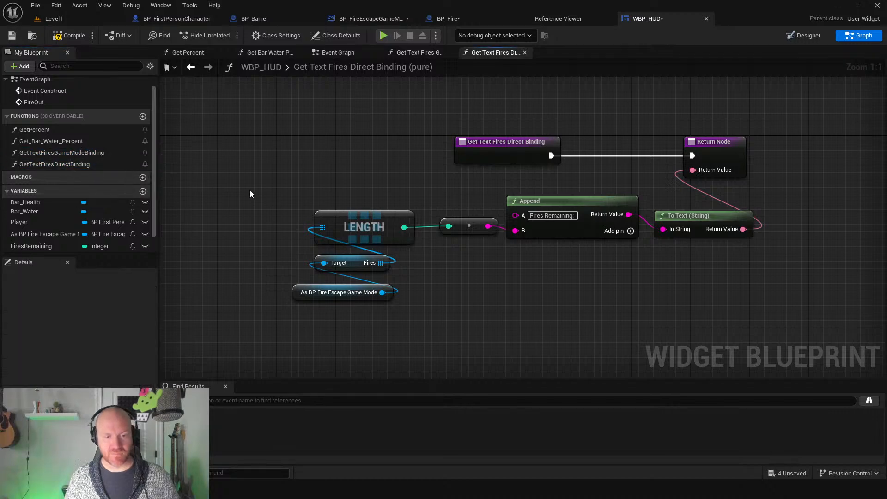
{"action": "left_click_drag", "start_coordinate": [25, 246], "coordinate": [448, 226]}
{"action": "left_click", "coordinate": [483, 285]}
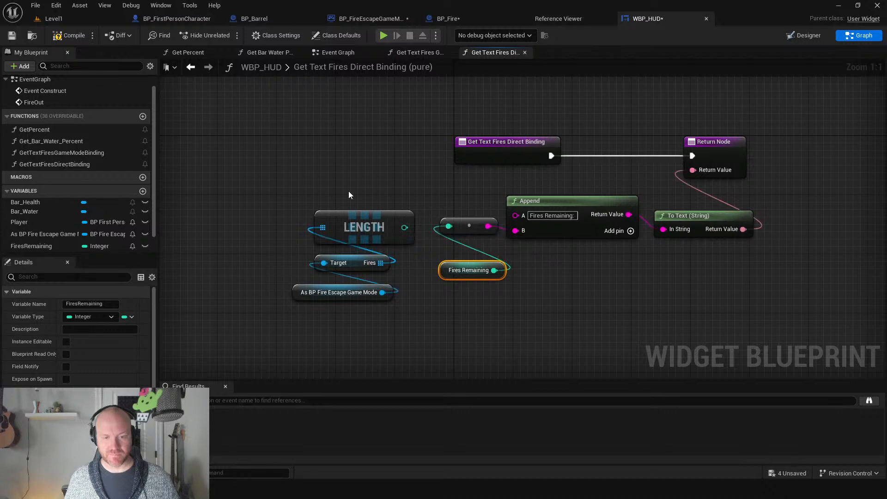
{"action": "left_click_drag", "start_coordinate": [348, 190], "coordinate": [373, 314]}
{"action": "key", "text": "Delete"}
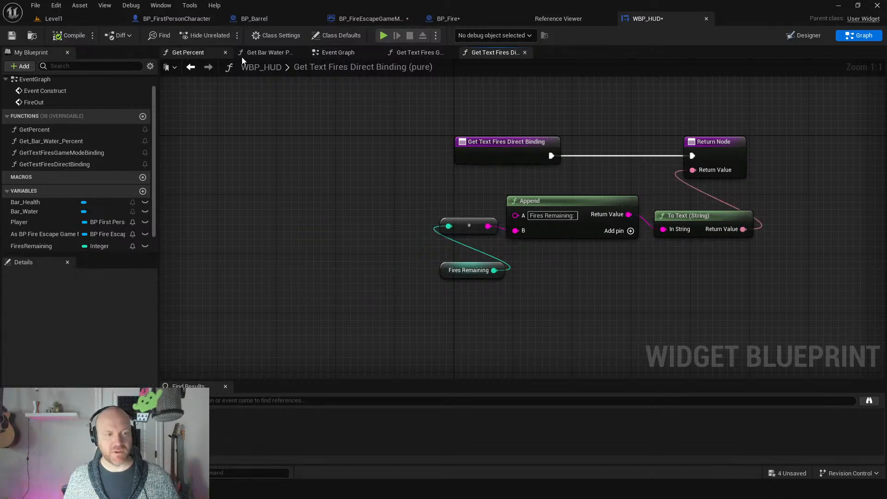
Duplicate the existing text block on the canvas in the widget's Designer view.
{"action": "left_click", "coordinate": [809, 39]}
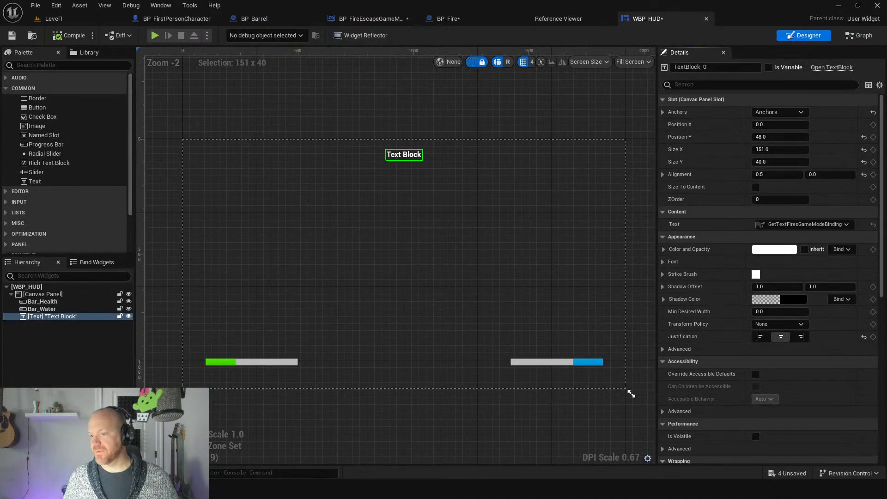
{"action": "left_click", "coordinate": [400, 161]}
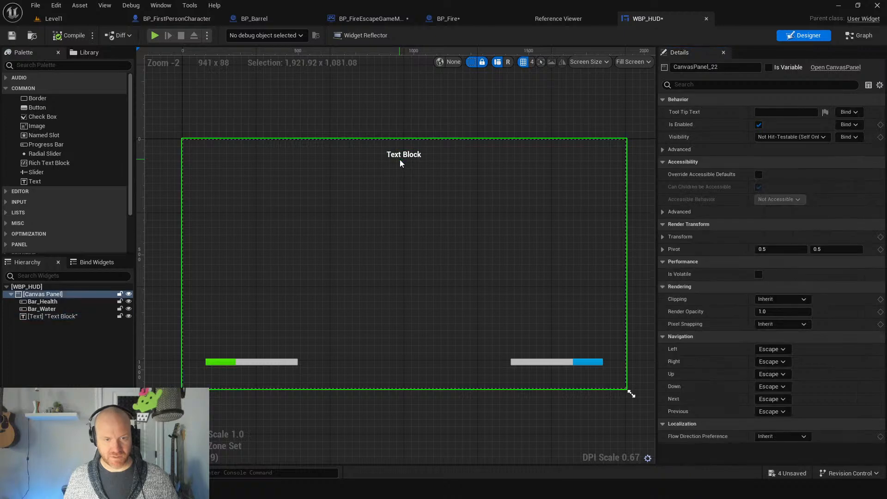
{"action": "left_click", "coordinate": [400, 160]}
{"action": "key", "text": "ctrl+d"}
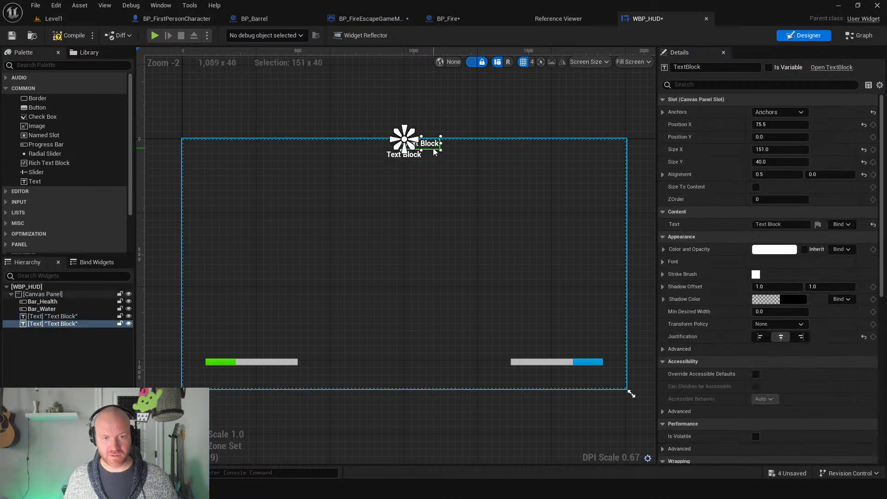
Position the duplicated text block at X 0 and Y 150.
{"action": "left_click", "coordinate": [769, 125]}
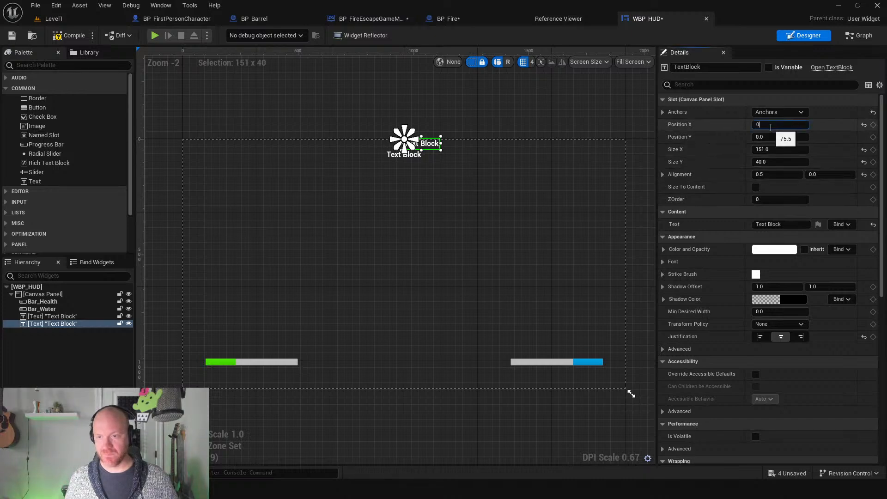
{"action": "type", "text": "0"}
{"action": "left_click", "coordinate": [766, 149]}
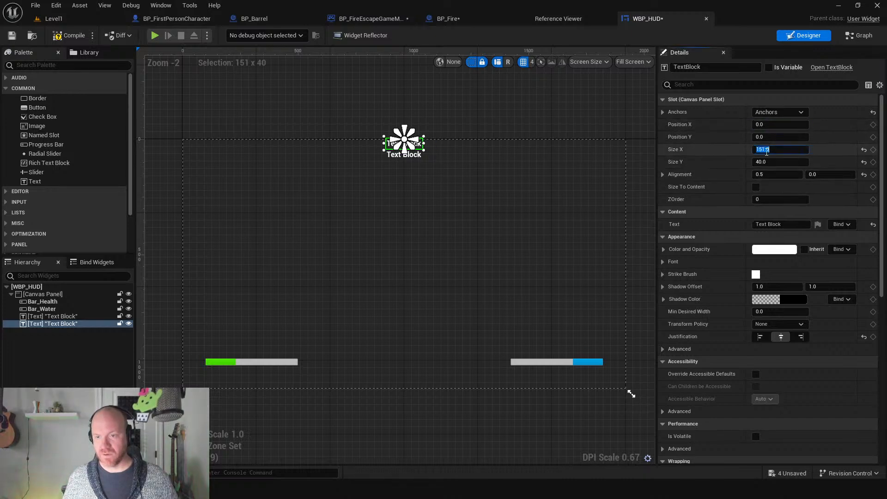
{"action": "left_click", "coordinate": [762, 136]}
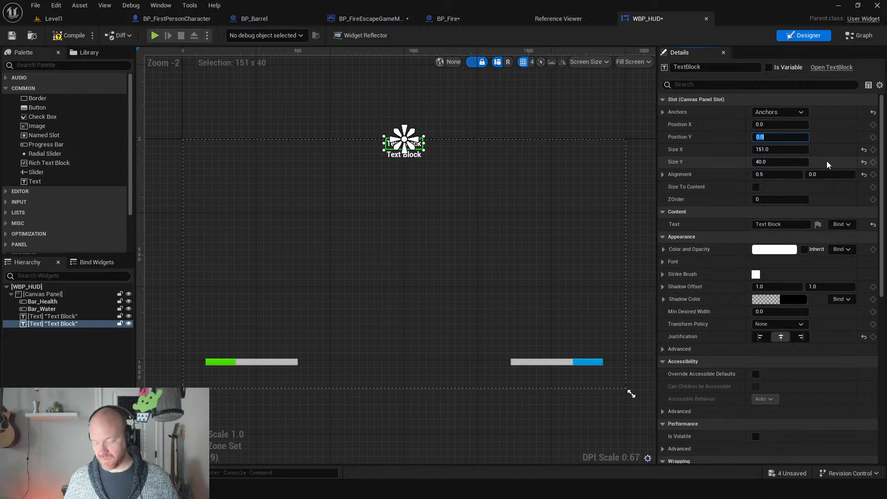
{"action": "key", "text": "Return"}
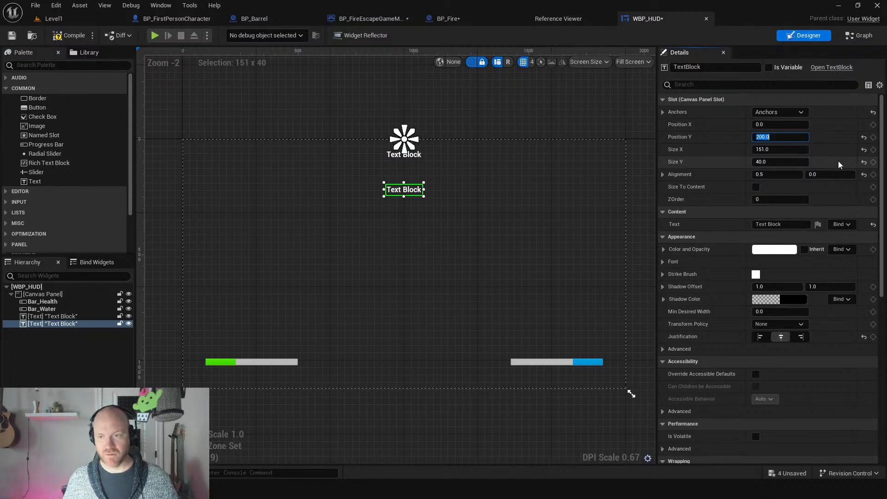
{"action": "type", "text": "151.0"}
{"action": "key", "text": "Return"}
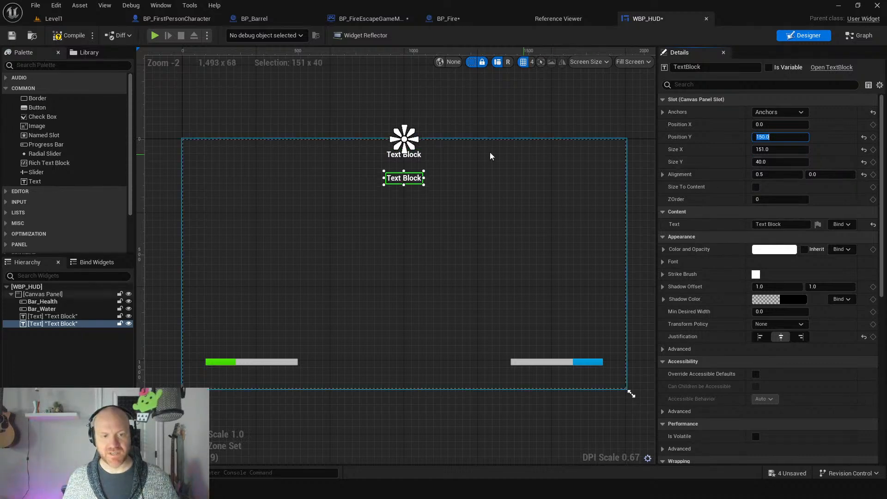
Bind the lower text block's Text property to the GetTextFiresDirectBinding function.
{"action": "left_click", "coordinate": [403, 157]}
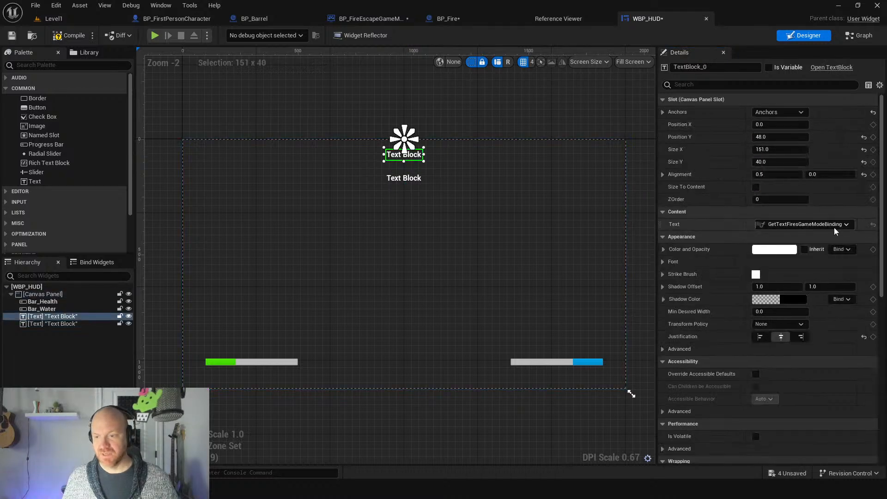
{"action": "left_click", "coordinate": [404, 178]}
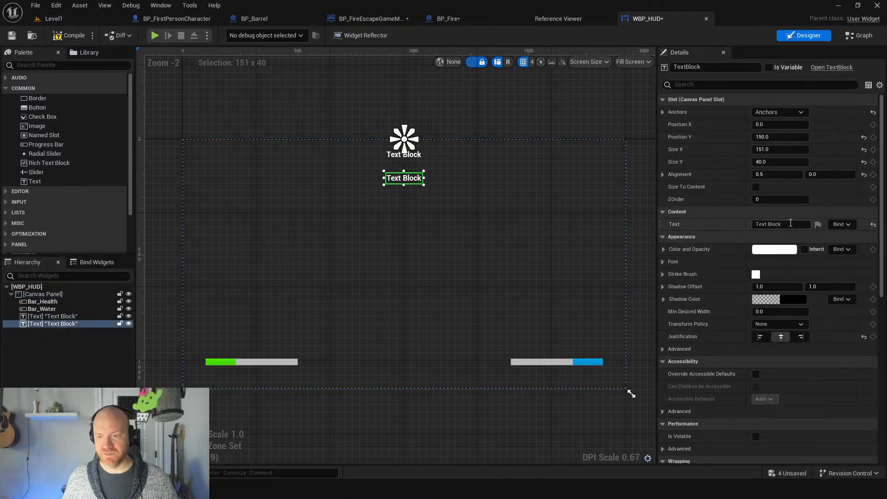
{"action": "left_click", "coordinate": [841, 224]}
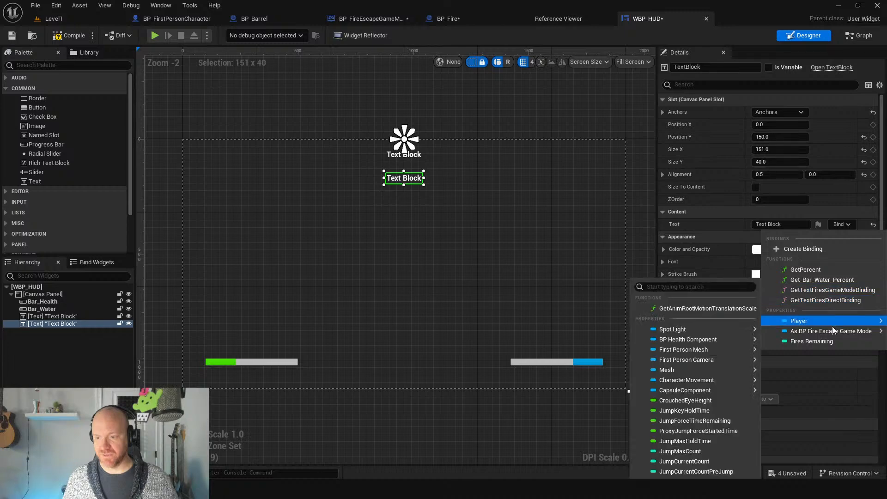
{"action": "left_click", "coordinate": [824, 300]}
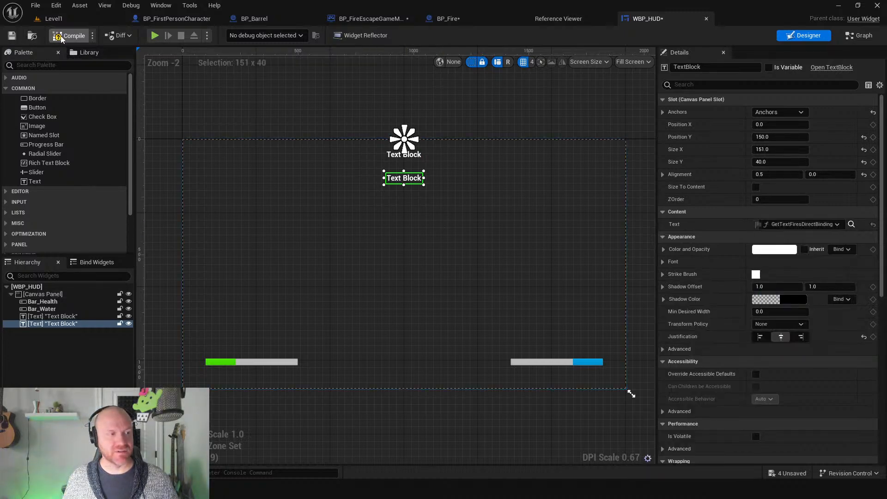
Play the level, extinguish the first fire to compare both Fires Remaining texts, and stop the game.
{"action": "left_click", "coordinate": [155, 35]}
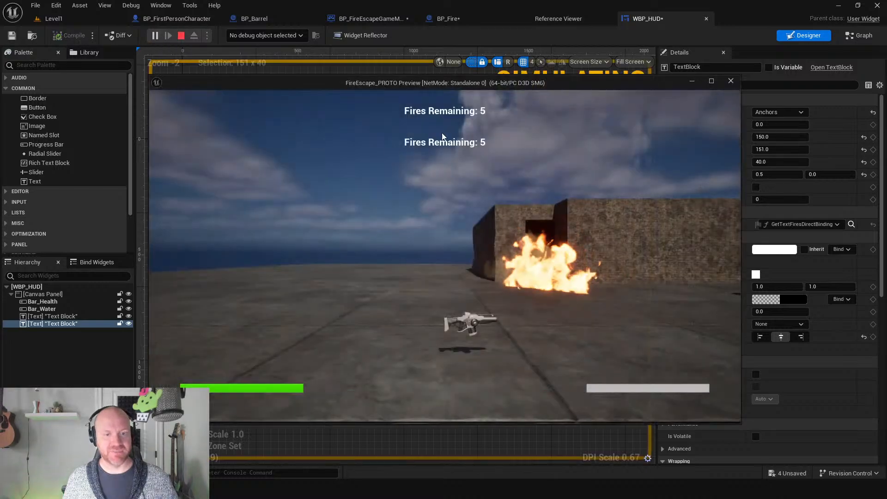
{"action": "left_click", "coordinate": [439, 127]}
{"action": "key", "text": "w"}
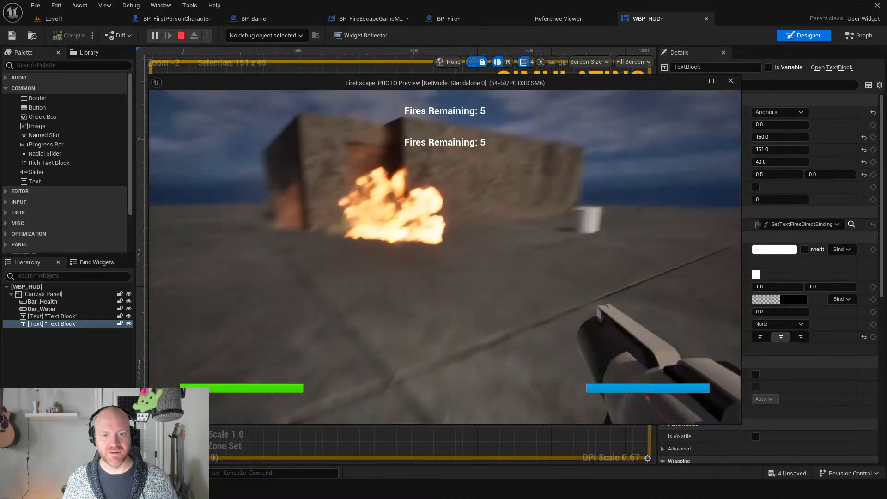
{"action": "key", "text": "w"}
{"action": "left_click", "coordinate": [444, 256]}
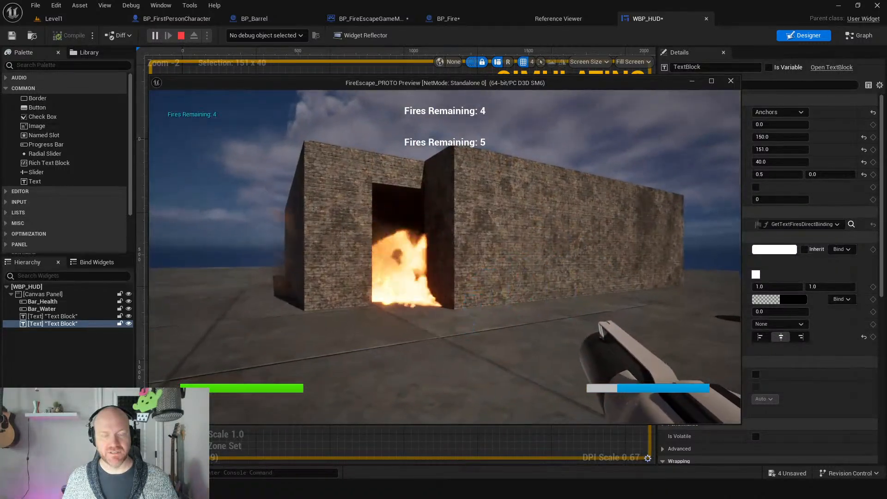
{"action": "key", "text": "Escape"}
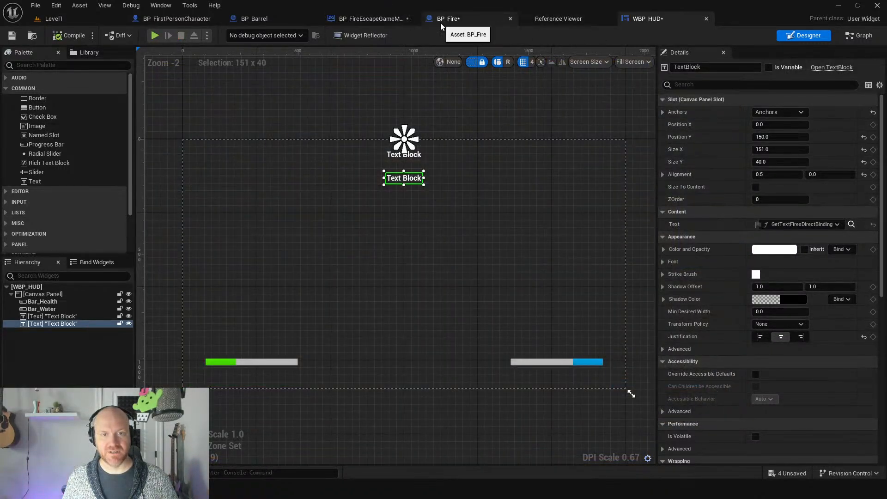
Check the Fire Extinguished call in BP_Fire's event graph and the dispatcher binding in WBP_HUD's event graph.
{"action": "left_click", "coordinate": [440, 21]}
{"action": "right_click_drag", "start_coordinate": [329, 286], "coordinate": [396, 239]}
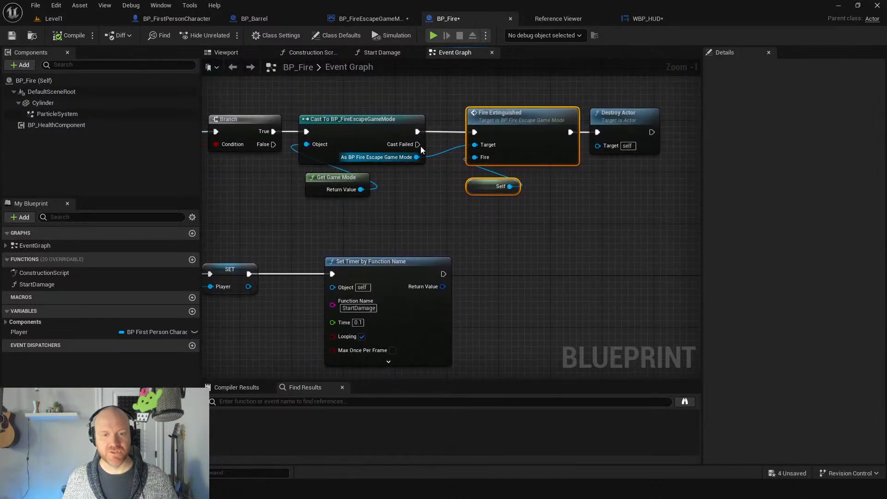
{"action": "left_click", "coordinate": [647, 19]}
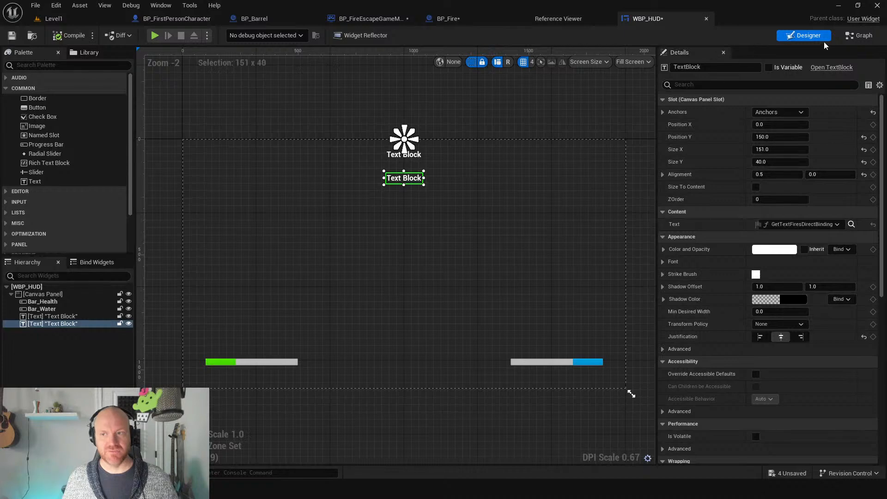
{"action": "left_click", "coordinate": [858, 35]}
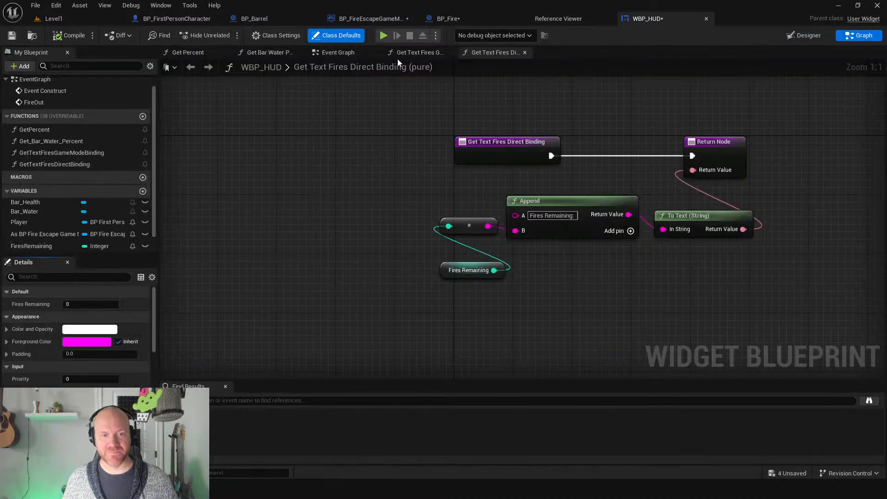
{"action": "left_click", "coordinate": [338, 53]}
{"action": "right_click_drag", "start_coordinate": [500, 235], "coordinate": [500, 255]}
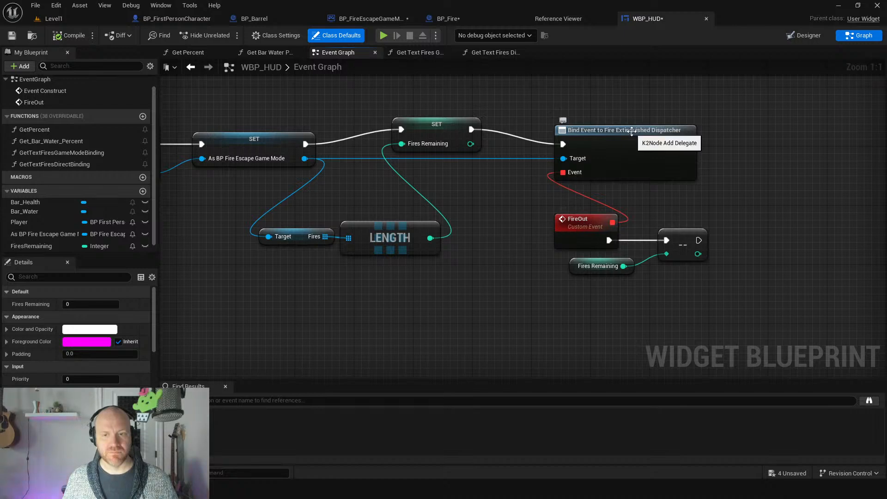
In BP_FireEscapeGameMode, inspect the FireExtinguished event and shift its Call All Fires Out Dispatcher node slightly away from it.
{"action": "left_click", "coordinate": [352, 19]}
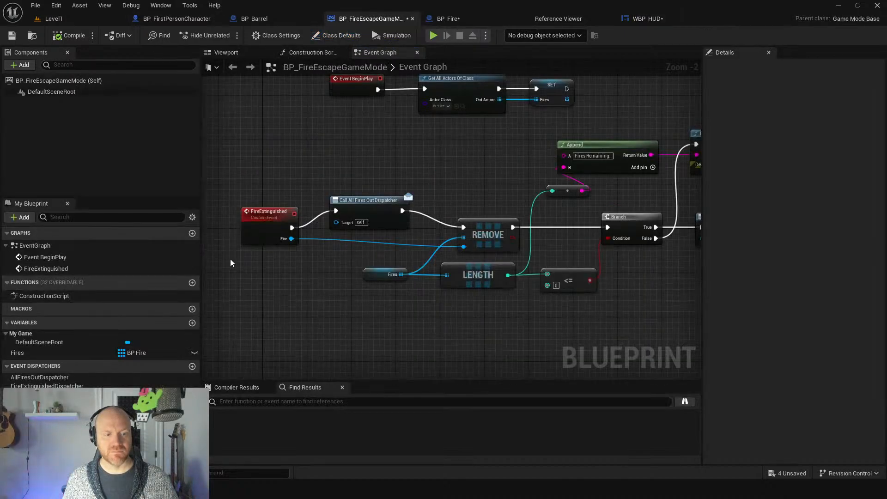
{"action": "left_click_drag", "start_coordinate": [373, 217], "coordinate": [396, 211]}
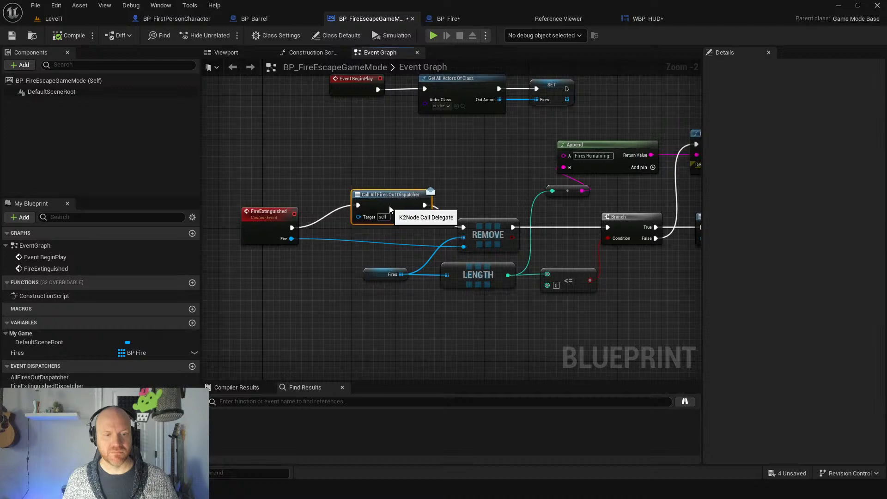
{"action": "left_click", "coordinate": [284, 228]}
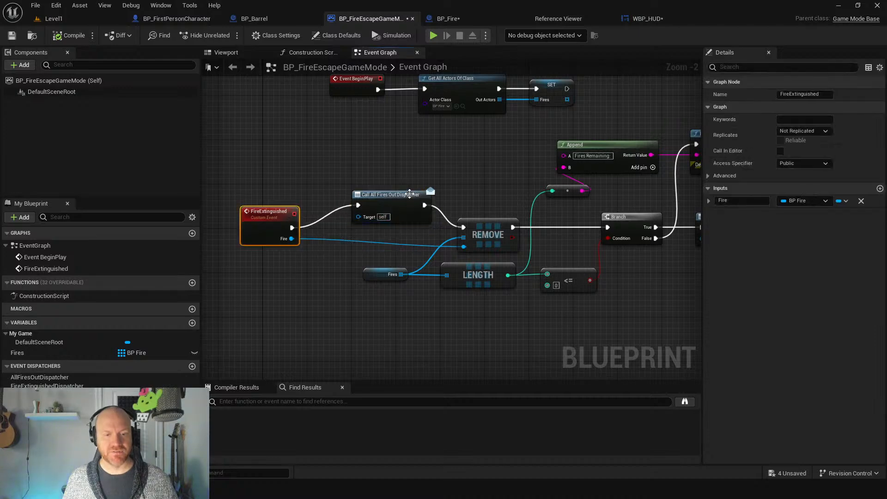
{"action": "left_click", "coordinate": [409, 194]}
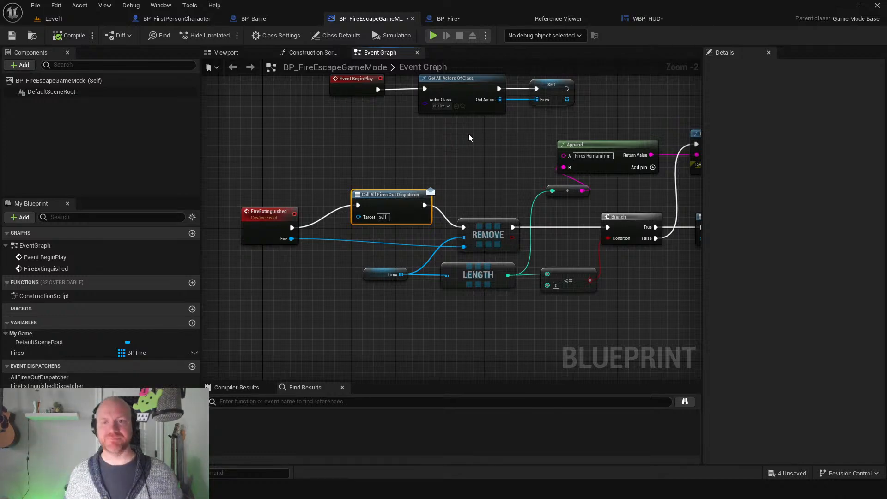
Check WBP_HUD's FireOut event and move the Fires Remaining getter closer to the string conversion in GetTextFiresDirectBinding.
{"action": "left_click", "coordinate": [647, 19]}
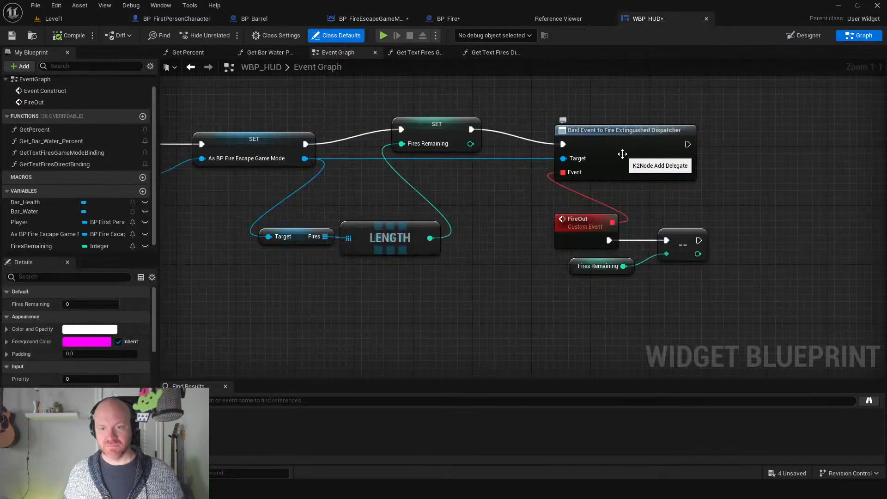
{"action": "left_click", "coordinate": [573, 226]}
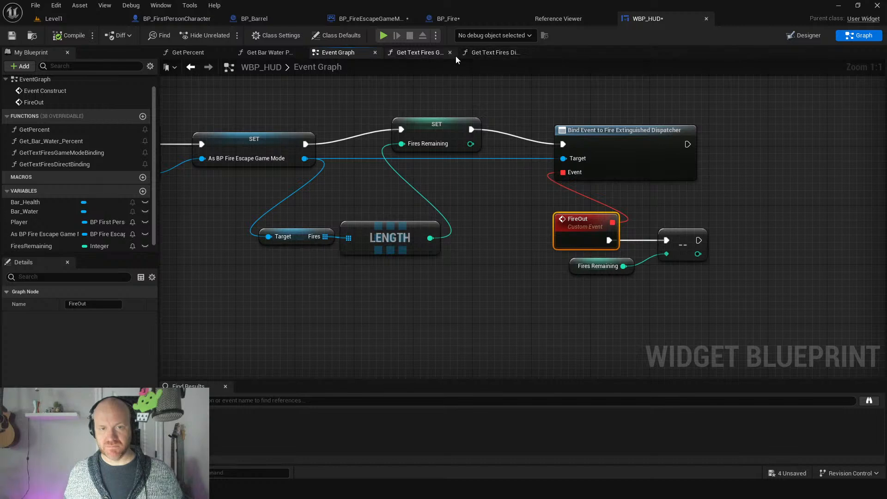
{"action": "left_click", "coordinate": [486, 55]}
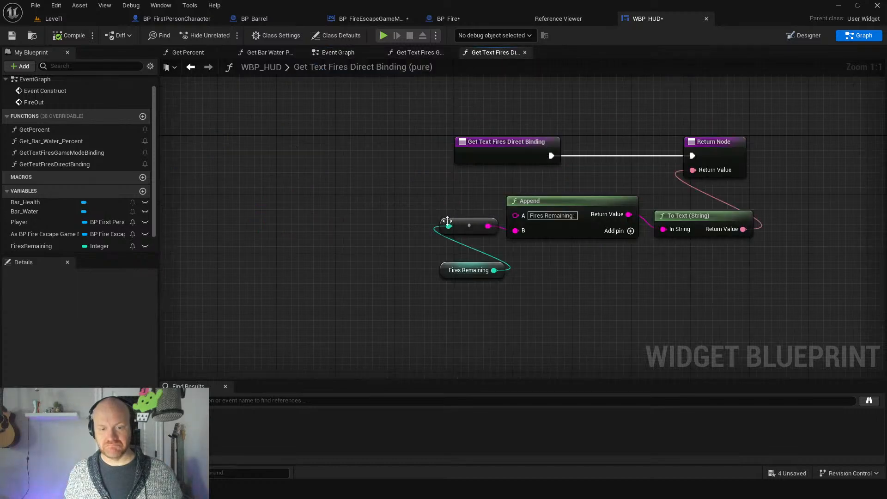
{"action": "left_click_drag", "start_coordinate": [448, 272], "coordinate": [433, 258]}
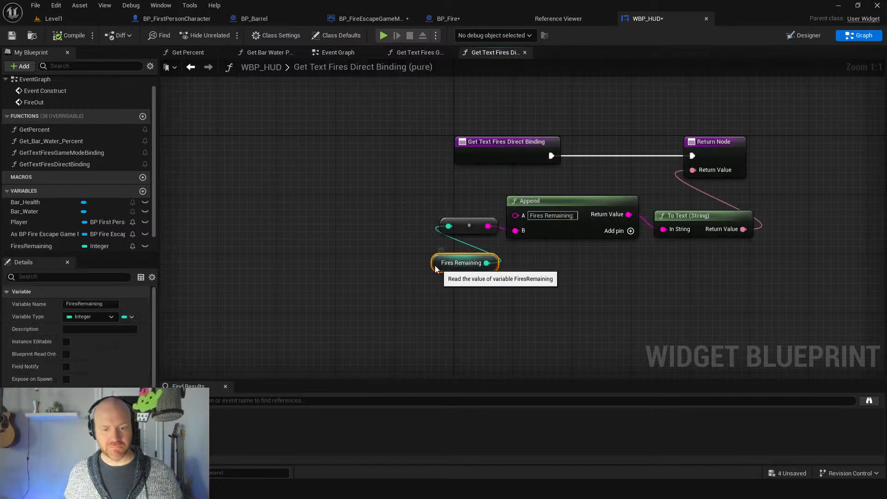
{"action": "left_click", "coordinate": [327, 53]}
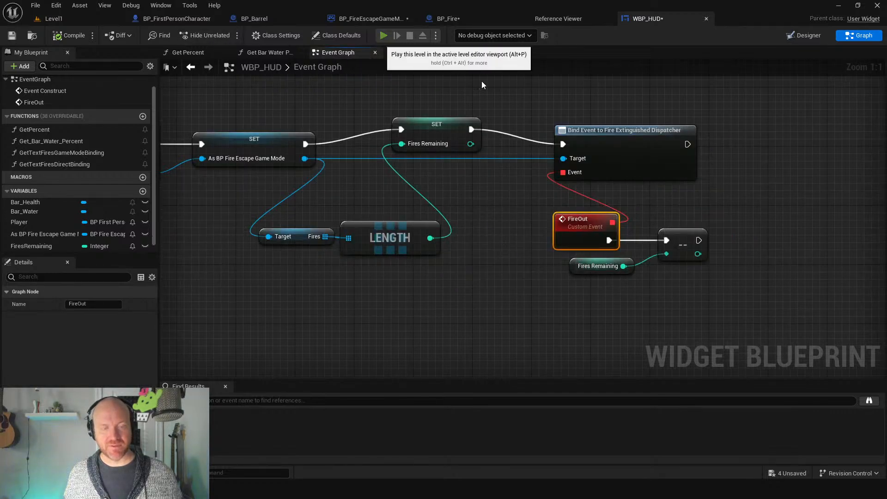
Replay the level, put out the fire in front of the building to recheck both counters, and end the session.
{"action": "left_click", "coordinate": [383, 35]}
{"action": "key", "text": "w"}
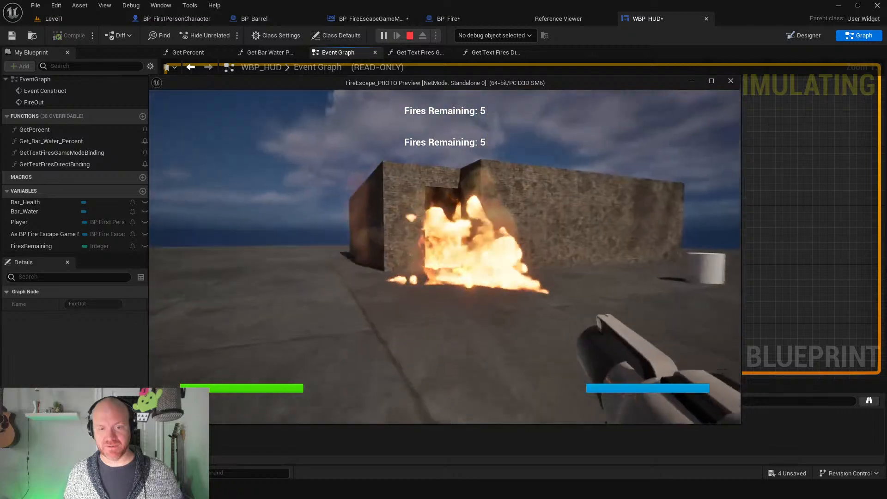
{"action": "left_click", "coordinate": [444, 257]}
{"action": "left_click", "coordinate": [444, 257]}
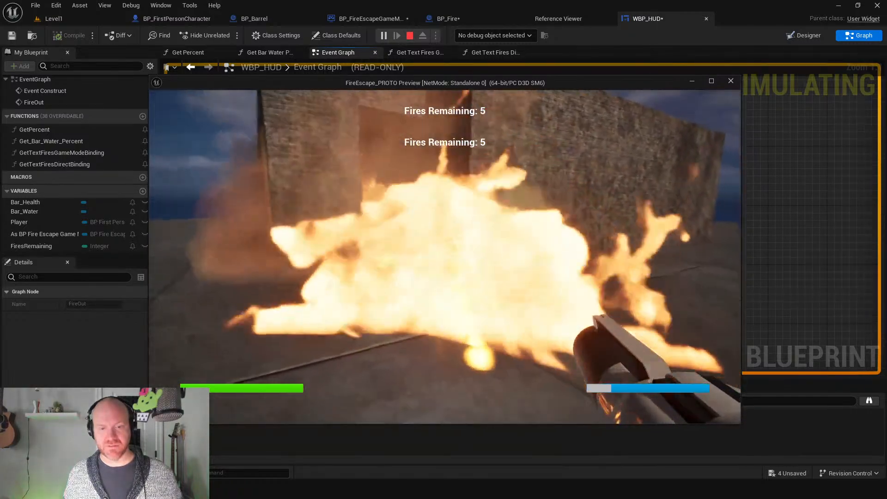
{"action": "left_click", "coordinate": [445, 257]}
{"action": "left_click", "coordinate": [444, 257]}
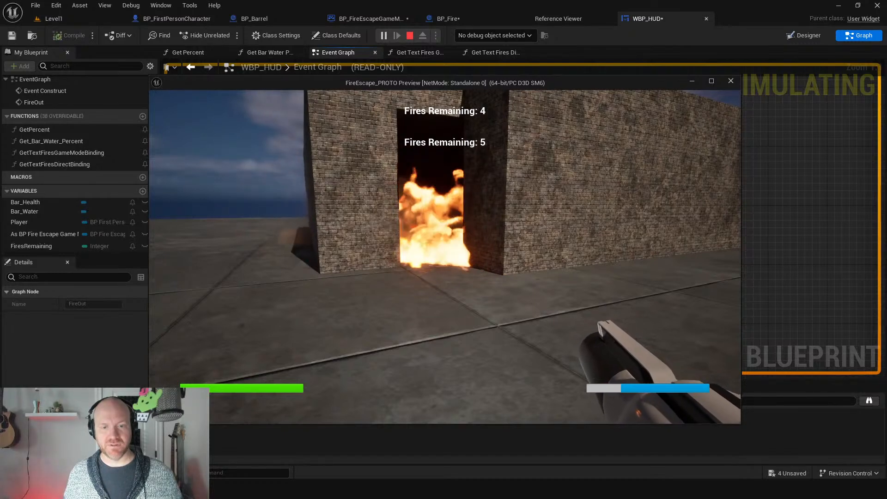
{"action": "key", "text": "Escape"}
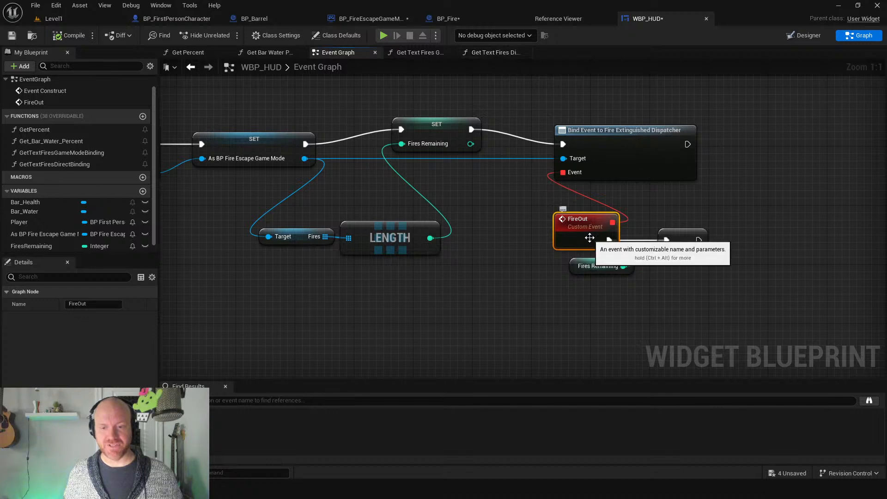
Recheck the decrement node and direct binding function, then remove the lower text block's binding and rebind it to GetTextFiresDirectBinding.
{"action": "left_click", "coordinate": [686, 234]}
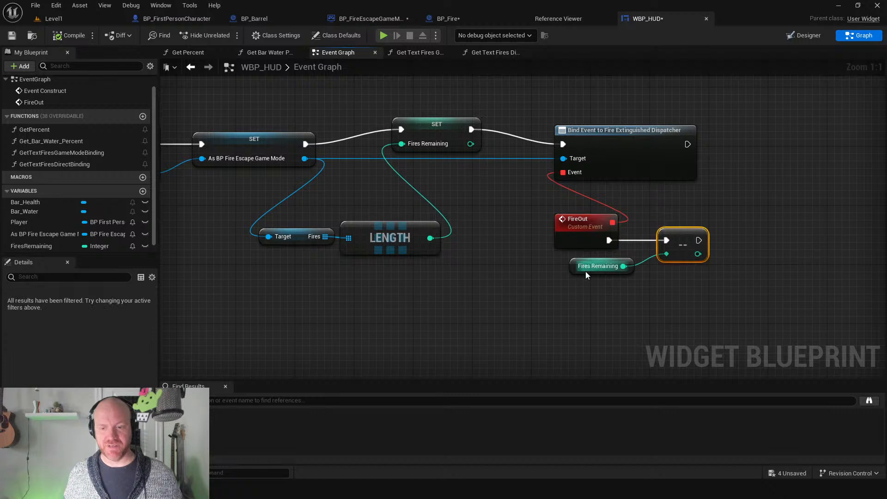
{"action": "left_click", "coordinate": [491, 52]}
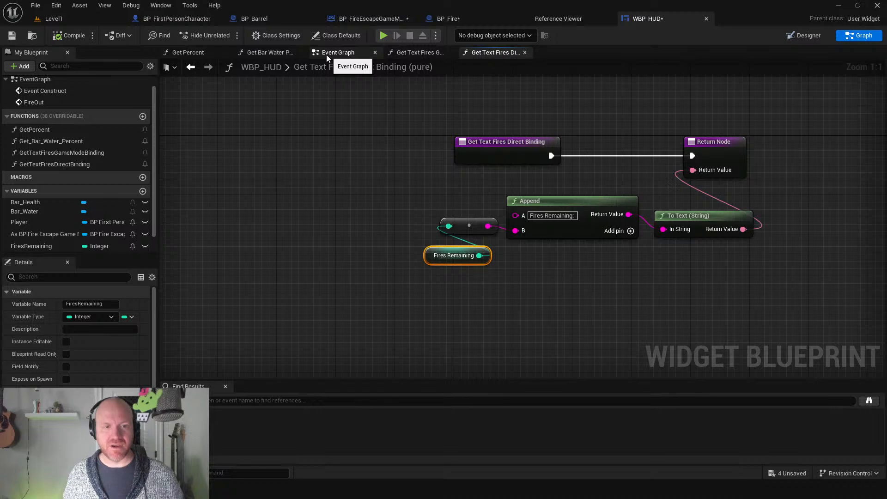
{"action": "left_click", "coordinate": [793, 35]}
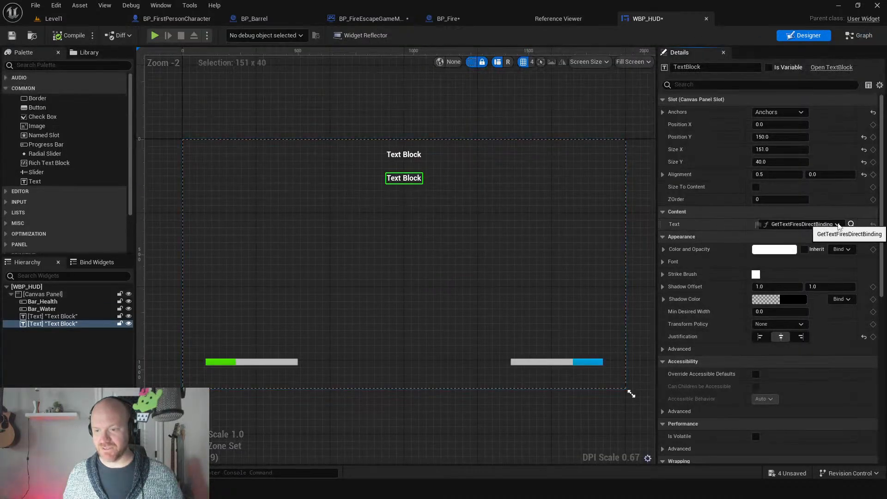
{"action": "left_click", "coordinate": [837, 225]}
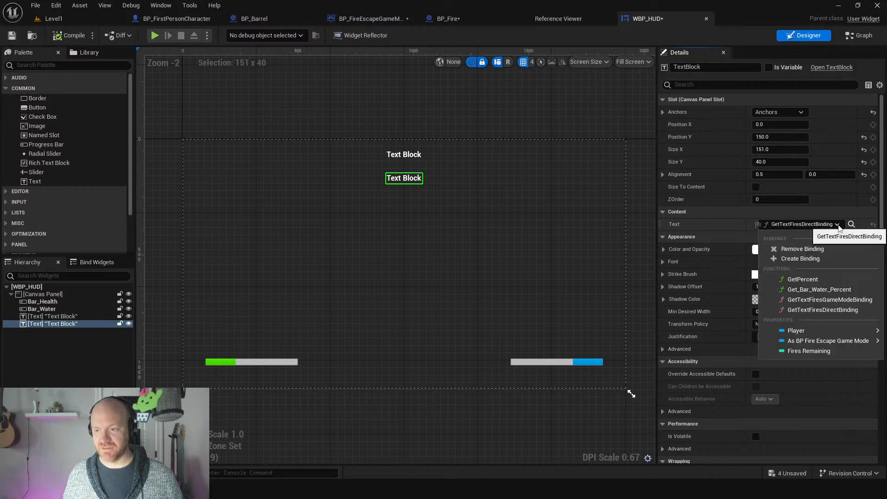
{"action": "left_click", "coordinate": [786, 247]}
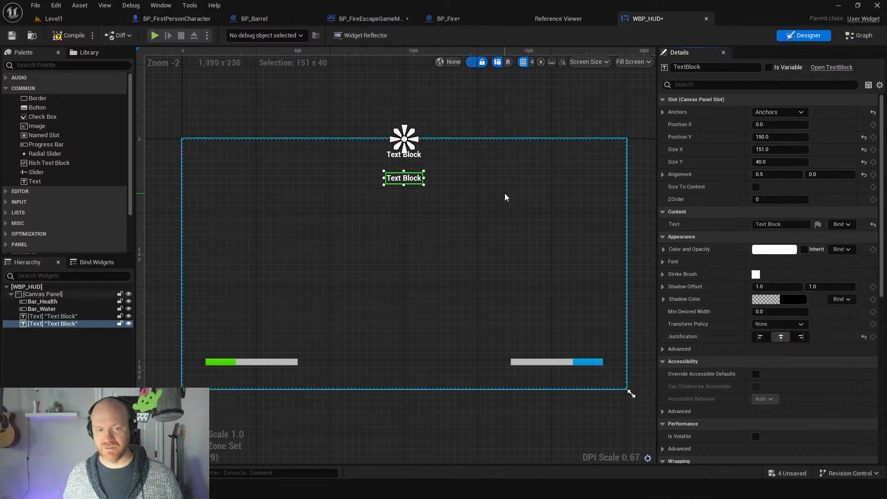
{"action": "left_click", "coordinate": [845, 225]}
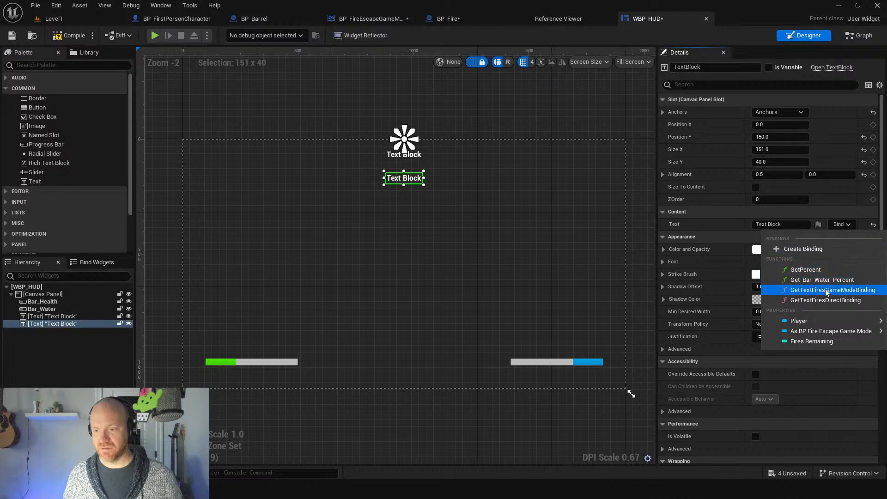
{"action": "left_click", "coordinate": [805, 291]}
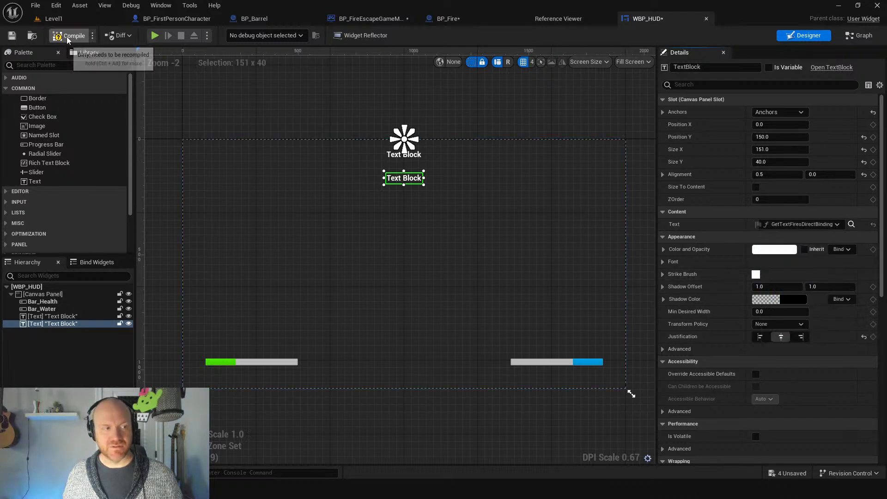
Test the rebound text block in play mode by picking up the gun and extinguishing the first fire.
{"action": "left_click", "coordinate": [155, 36]}
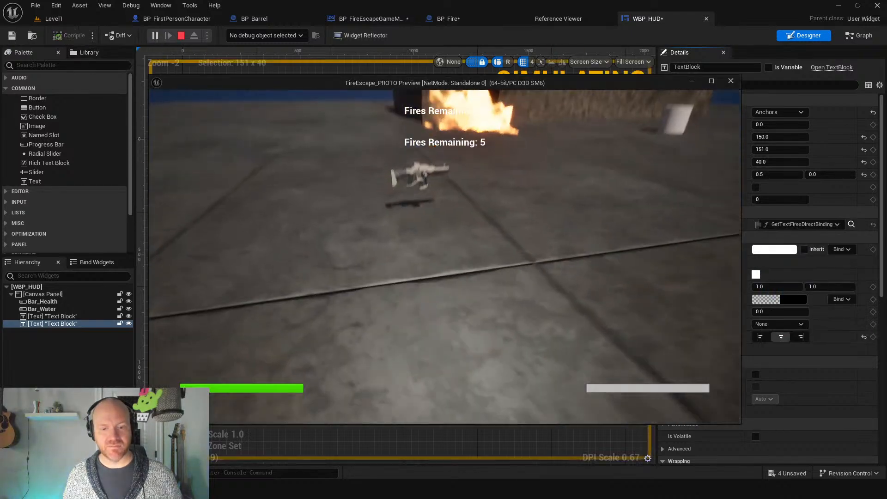
{"action": "key", "text": "w"}
{"action": "left_click", "coordinate": [444, 257]}
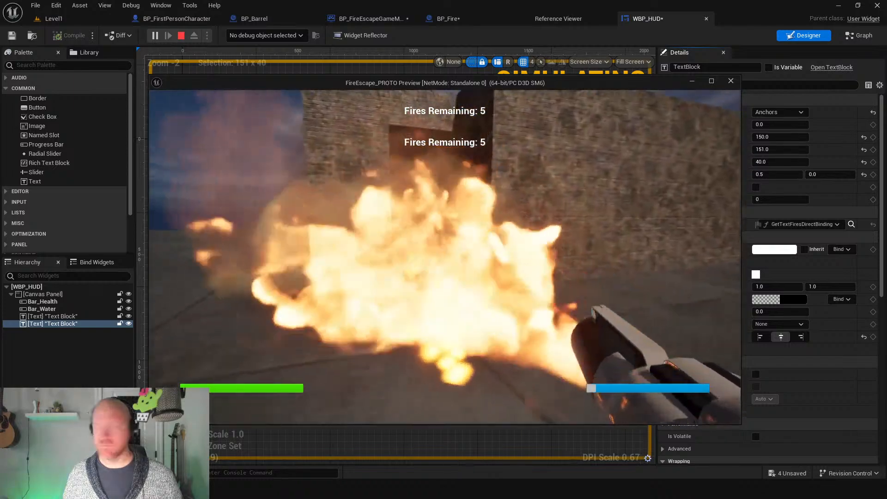
{"action": "key", "text": "w"}
{"action": "left_click", "coordinate": [445, 257]}
{"action": "left_click", "coordinate": [445, 257]}
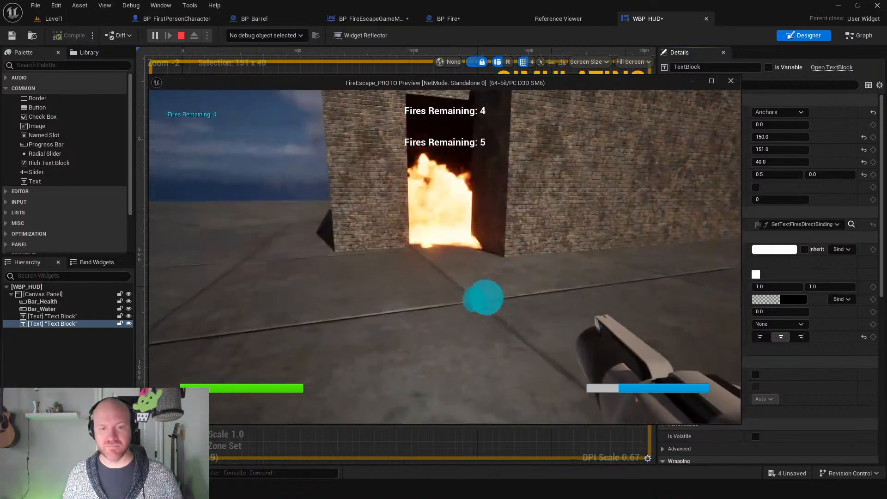
End the play session and review the fire removal, array length and dispatcher calls in BP_FireEscapeGameMode's event graph.
{"action": "key", "text": "Escape"}
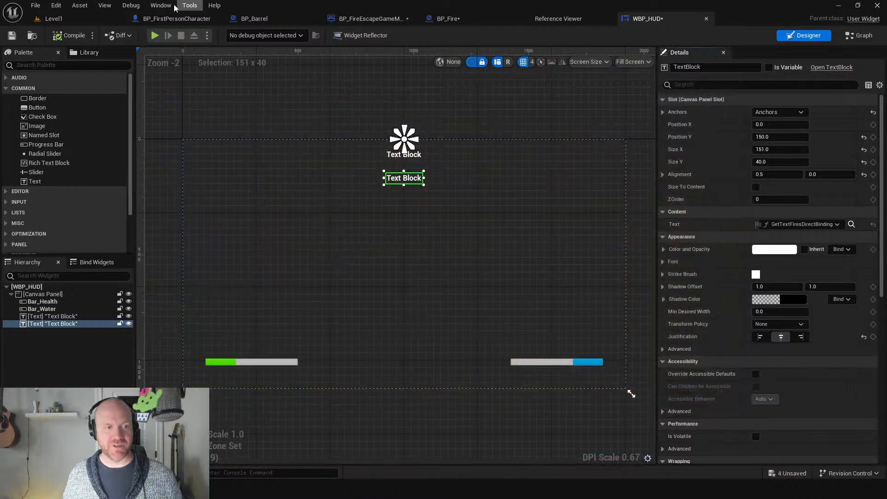
{"action": "left_click", "coordinate": [167, 20]}
{"action": "right_click_drag", "start_coordinate": [402, 251], "coordinate": [214, 134]}
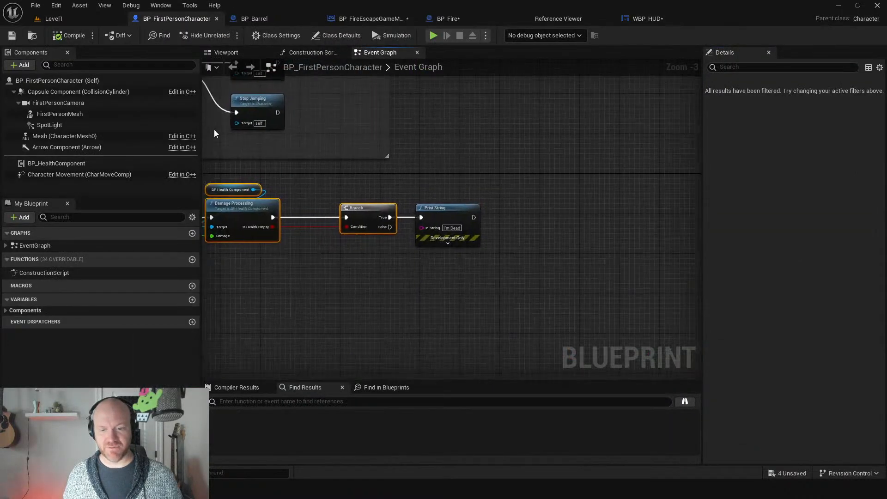
{"action": "left_click", "coordinate": [371, 18]}
{"action": "right_click_drag", "start_coordinate": [446, 182], "coordinate": [378, 148]}
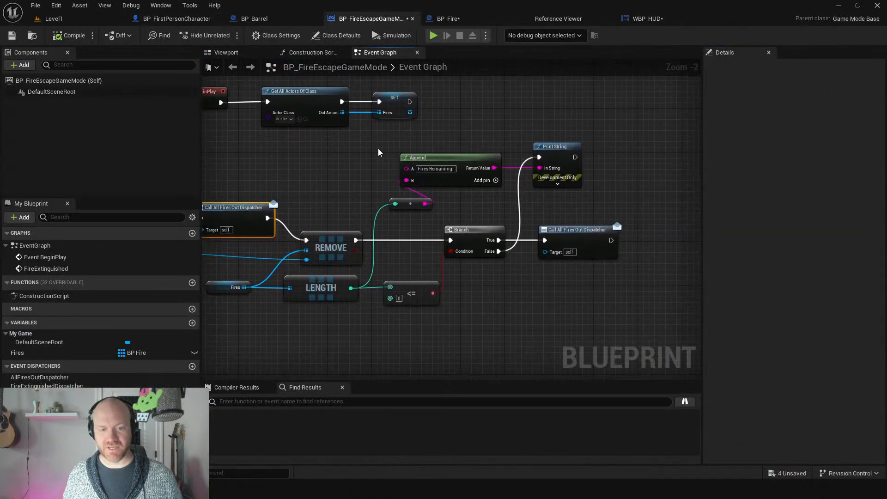
{"action": "left_click_drag", "start_coordinate": [378, 148], "coordinate": [564, 212]}
{"action": "left_click", "coordinate": [328, 184]}
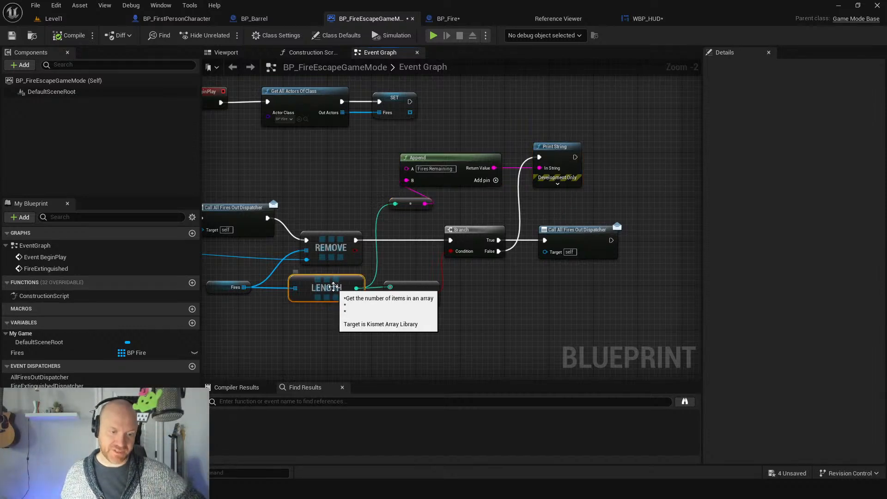
{"action": "left_click_drag", "start_coordinate": [324, 292], "coordinate": [330, 292]}
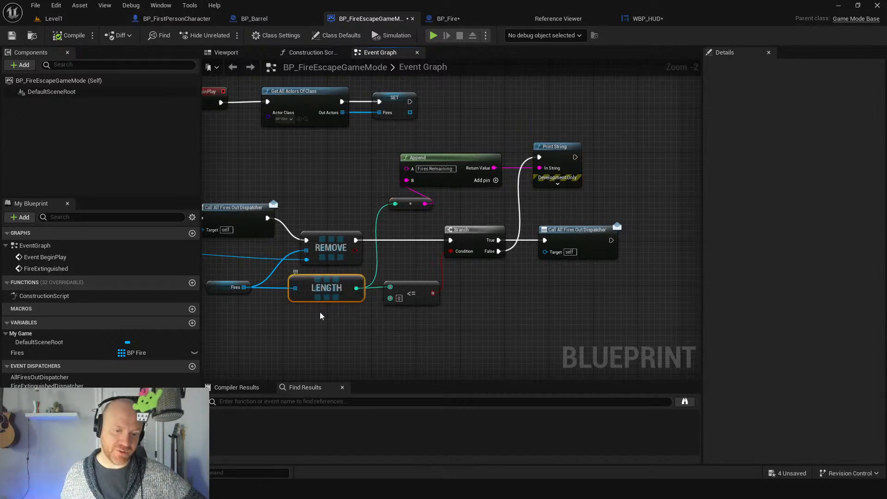
Compare the text bindings of the upper and lower text blocks in the WBP_HUD designer.
{"action": "left_click", "coordinate": [620, 22]}
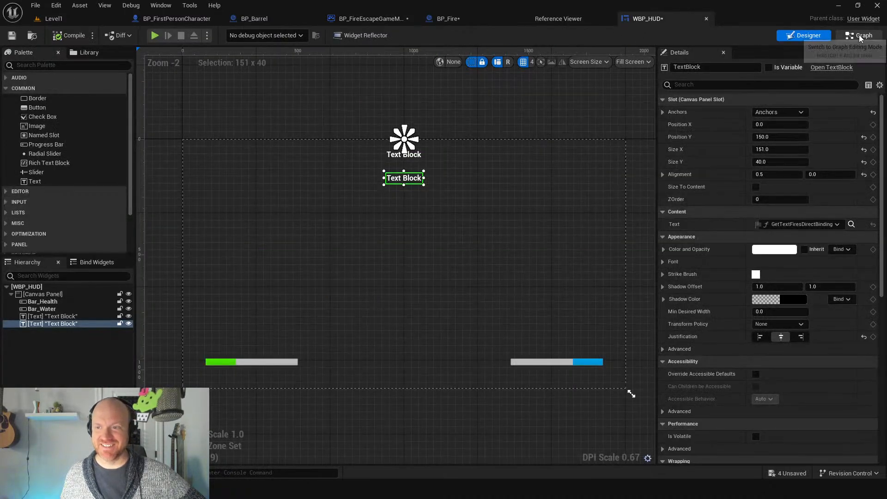
{"action": "left_click", "coordinate": [403, 155]}
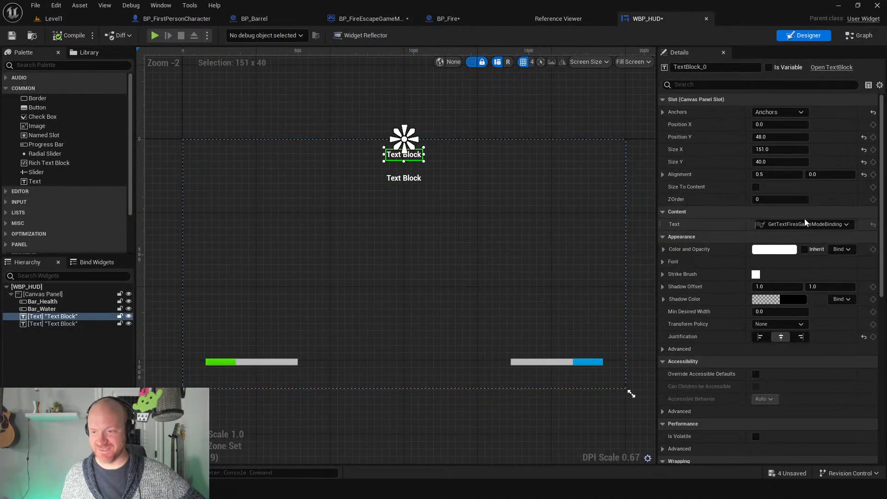
{"action": "left_click", "coordinate": [407, 185]}
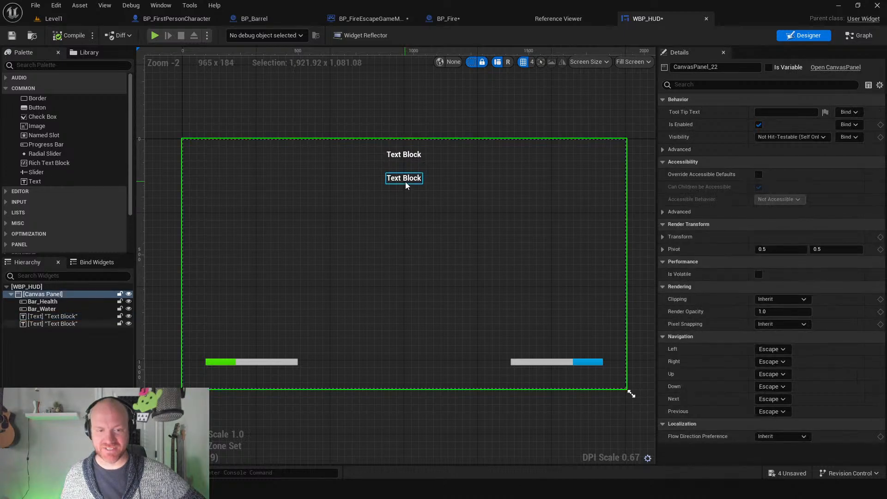
{"action": "left_click", "coordinate": [405, 181]}
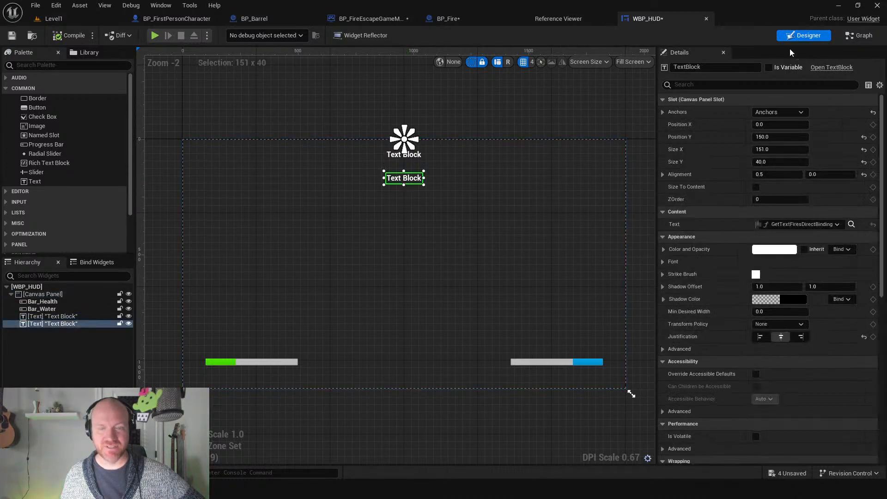
Add a Print String reading "FIRE OUT" after the decrement node of the FireOut event in WBP_HUD's event graph.
{"action": "left_click", "coordinate": [859, 35]}
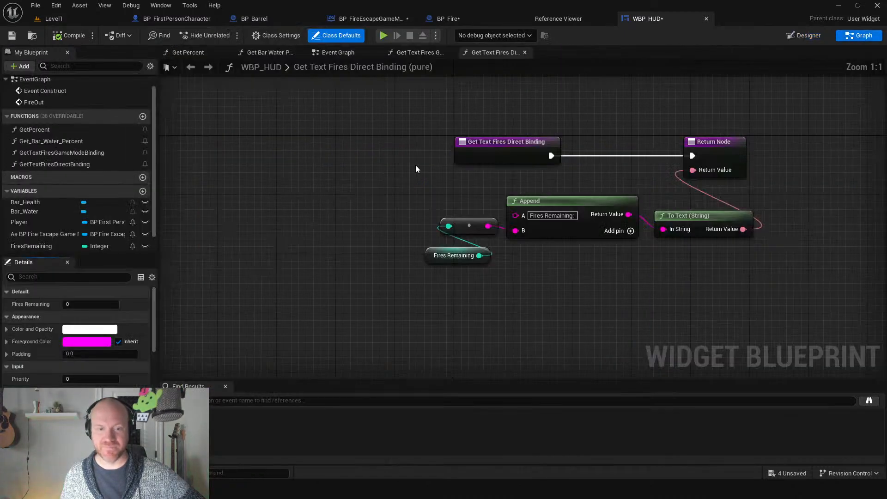
{"action": "left_click", "coordinate": [338, 53]}
{"action": "right_click_drag", "start_coordinate": [644, 259], "coordinate": [446, 258]}
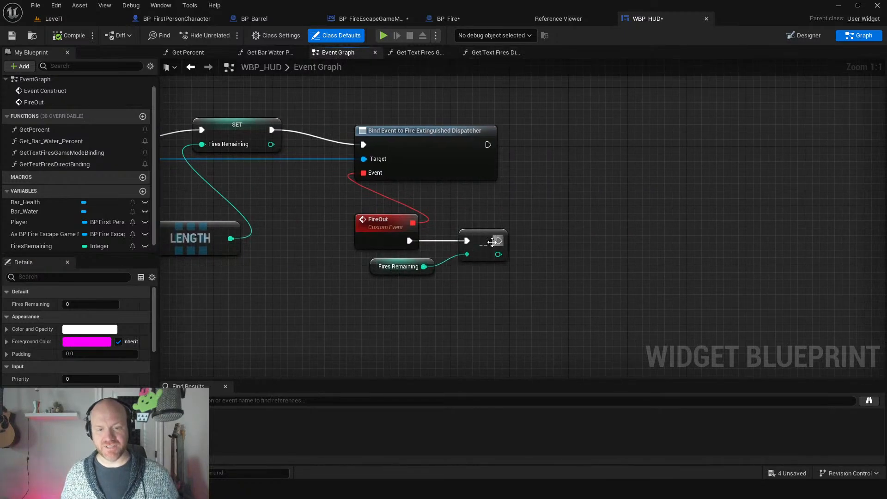
{"action": "left_click_drag", "start_coordinate": [499, 240], "coordinate": [612, 222]}
{"action": "type", "text": "print"}
{"action": "key", "text": "Return"}
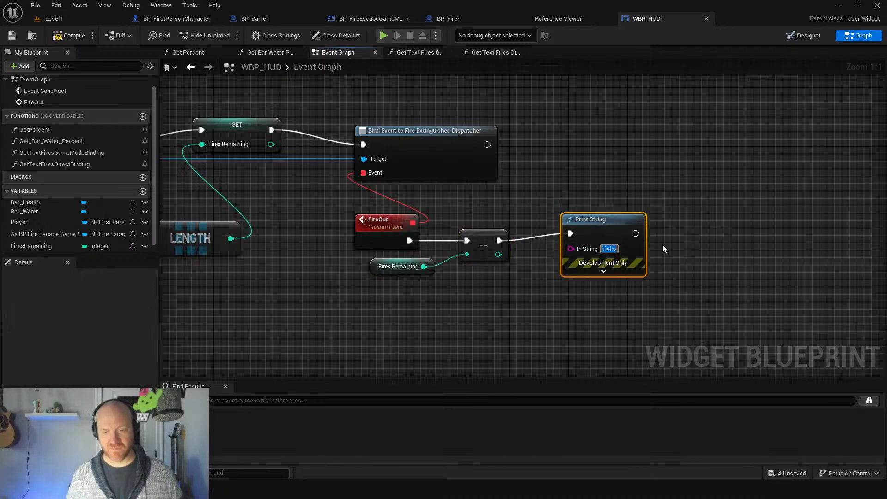
{"action": "type", "text": "FIRE OUT"}
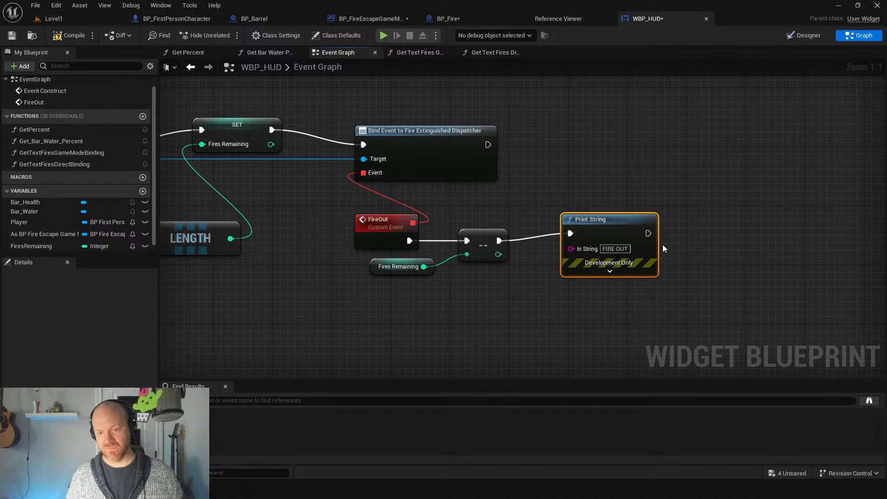
Expand the FIRE OUT Print String's options and set its text color to orange-red, hex sRGB FF3800FF.
{"action": "left_click", "coordinate": [609, 271]}
{"action": "scroll", "coordinate": [635, 286], "scroll_direction": "down", "scroll_amount": 3}
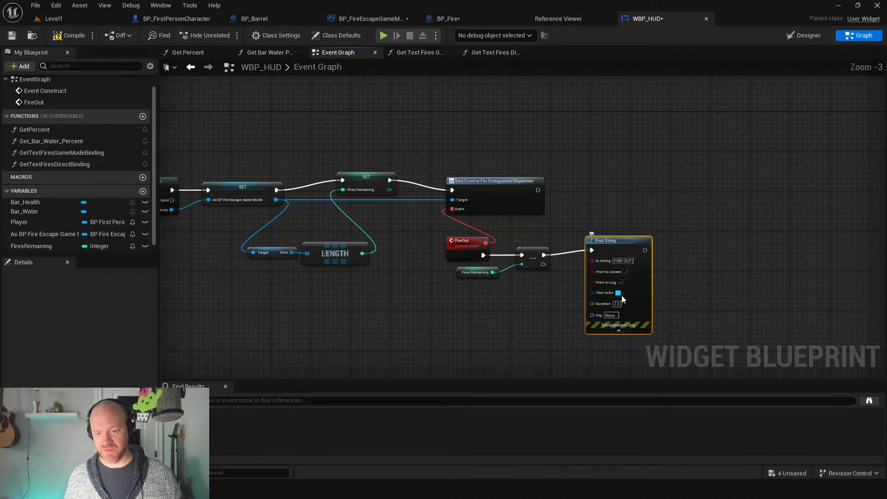
{"action": "left_click", "coordinate": [618, 293]}
{"action": "left_click", "coordinate": [718, 318]}
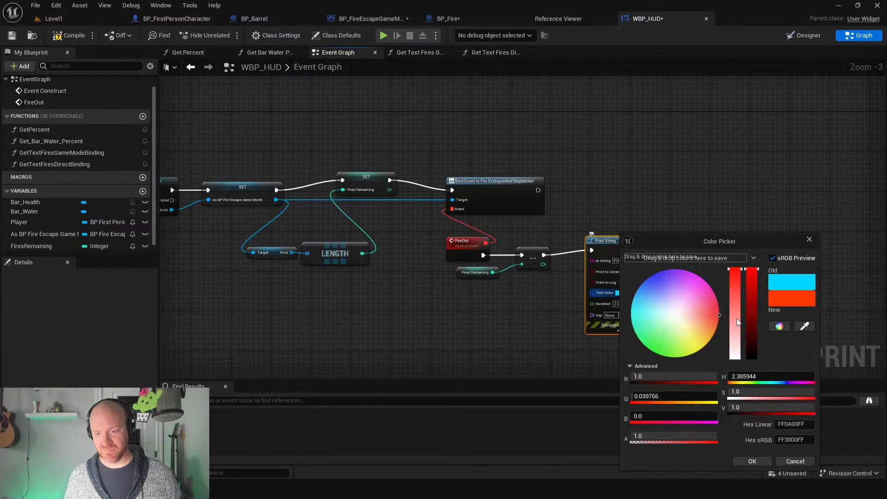
{"action": "left_click", "coordinate": [765, 463]}
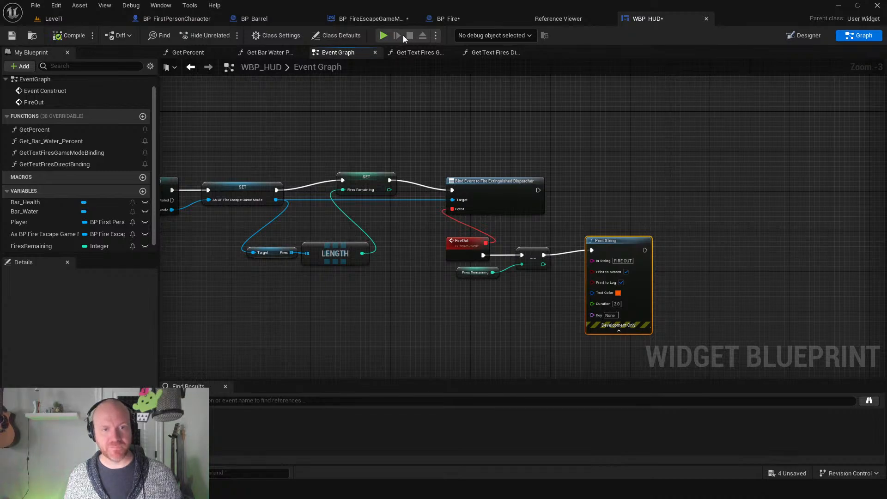
Play the level, pick up the gun and extinguish the first fire to check for the FIRE OUT message, and end the session.
{"action": "left_click", "coordinate": [383, 35]}
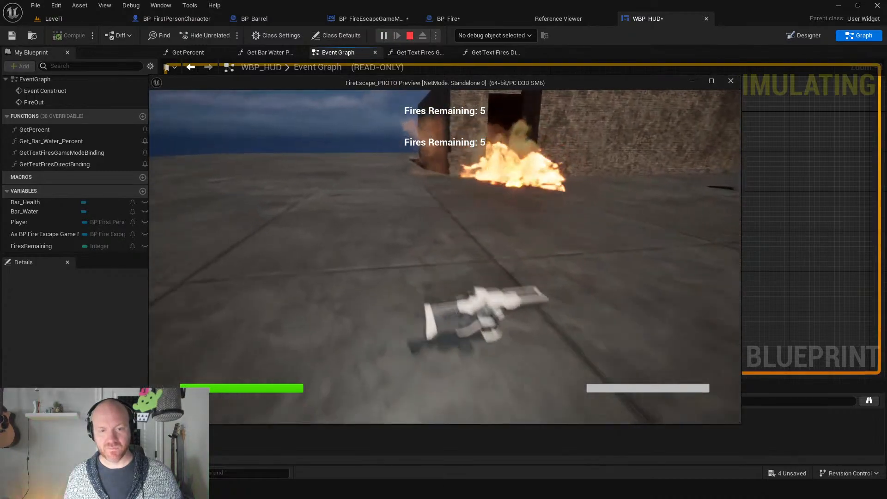
{"action": "key", "text": "w"}
{"action": "left_click", "coordinate": [444, 257]}
{"action": "left_click", "coordinate": [444, 256]}
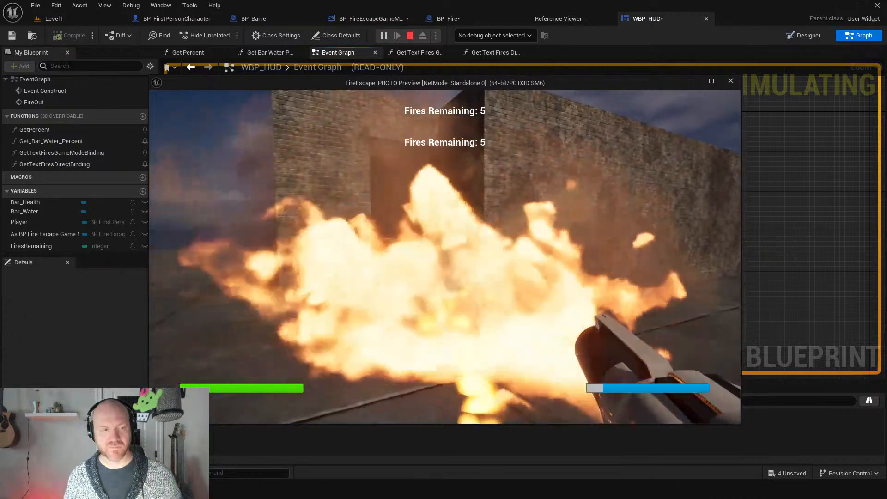
{"action": "key", "text": "Escape"}
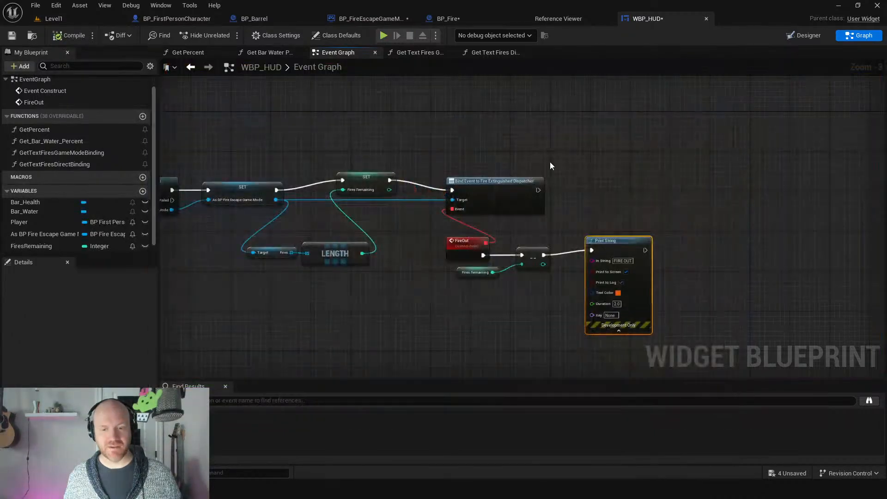
Trace WBP_HUD's game mode reference through the fire-extinguished dispatcher binding to the FireOut event.
{"action": "scroll", "coordinate": [453, 226], "scroll_direction": "up", "scroll_amount": 2}
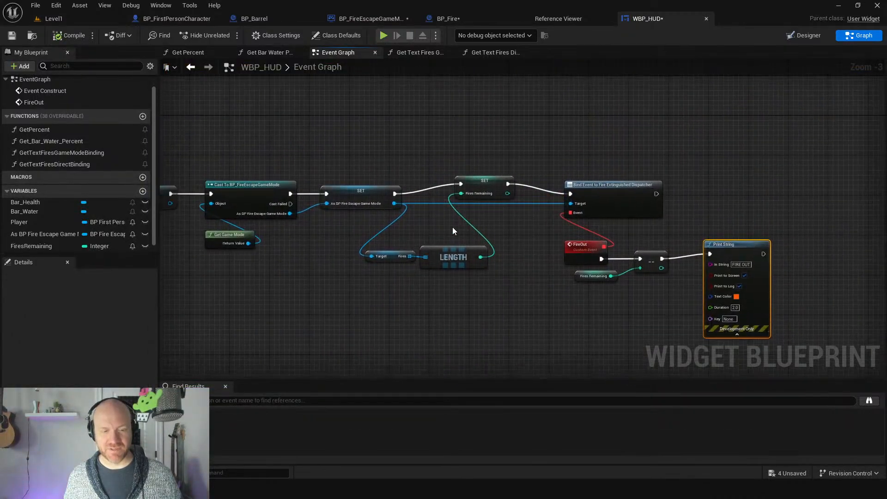
{"action": "left_click", "coordinate": [362, 187]}
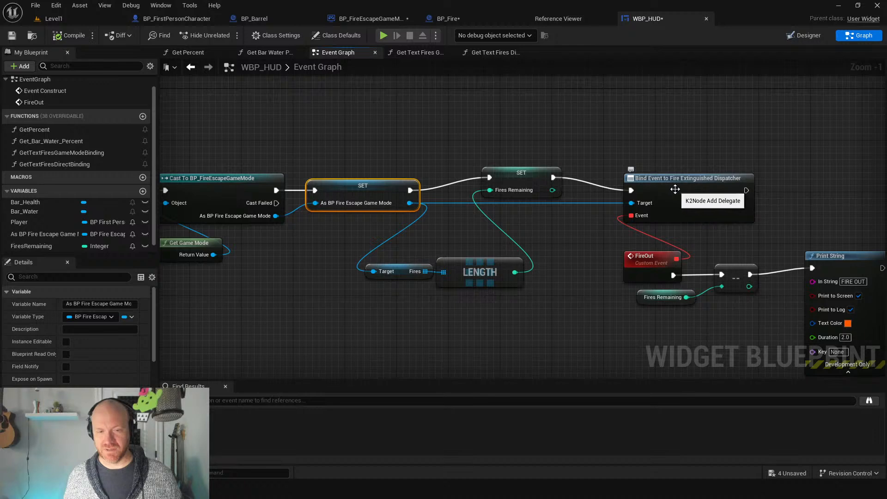
{"action": "left_click", "coordinate": [652, 265]}
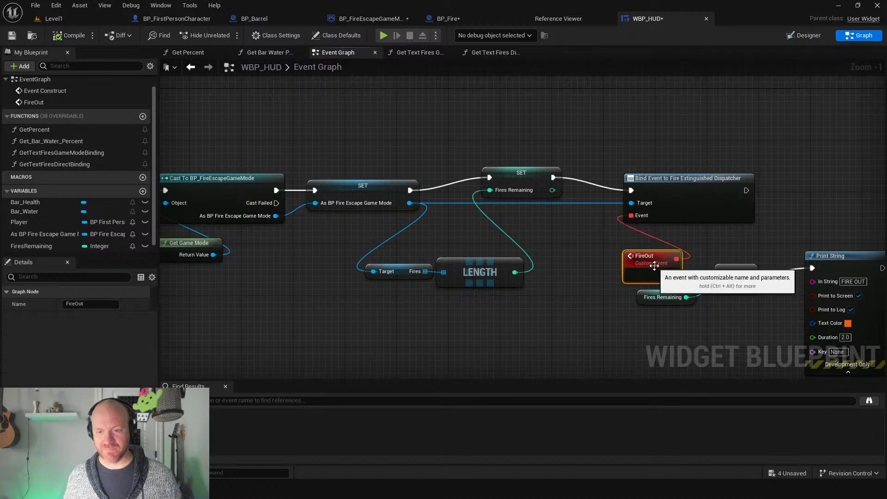
In BP_FireEscapeGameMode, move the Call All Fires Out Dispatcher node beside FireExtinguished up and place a Call Fire Extinguished Dispatcher node below it.
{"action": "left_click", "coordinate": [356, 20]}
{"action": "right_click_drag", "start_coordinate": [317, 174], "coordinate": [575, 163]}
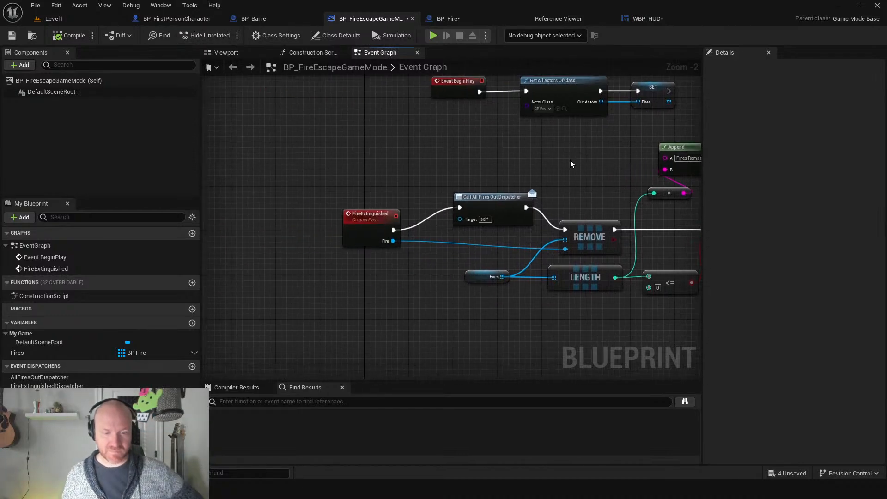
{"action": "scroll", "coordinate": [490, 196], "scroll_direction": "up", "scroll_amount": 1}
{"action": "left_click_drag", "start_coordinate": [490, 196], "coordinate": [466, 152]}
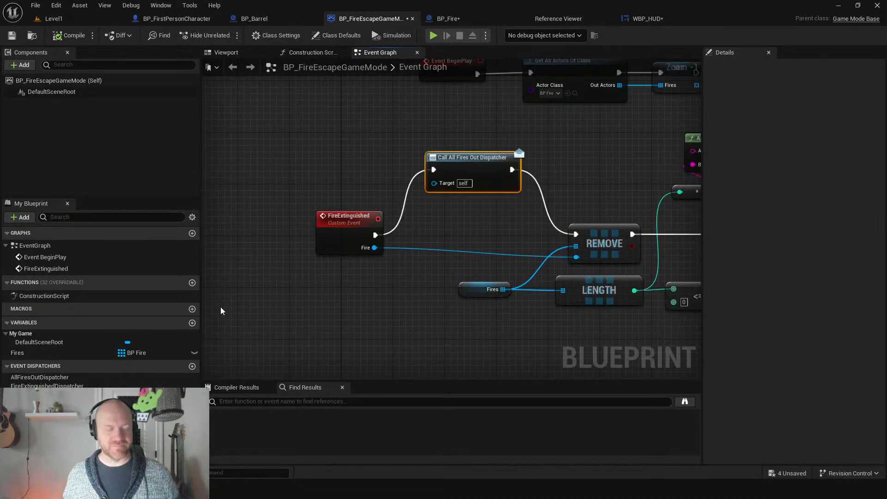
{"action": "left_click", "coordinate": [48, 385]}
{"action": "left_click_drag", "start_coordinate": [48, 384], "coordinate": [443, 222]}
{"action": "left_click", "coordinate": [451, 231]}
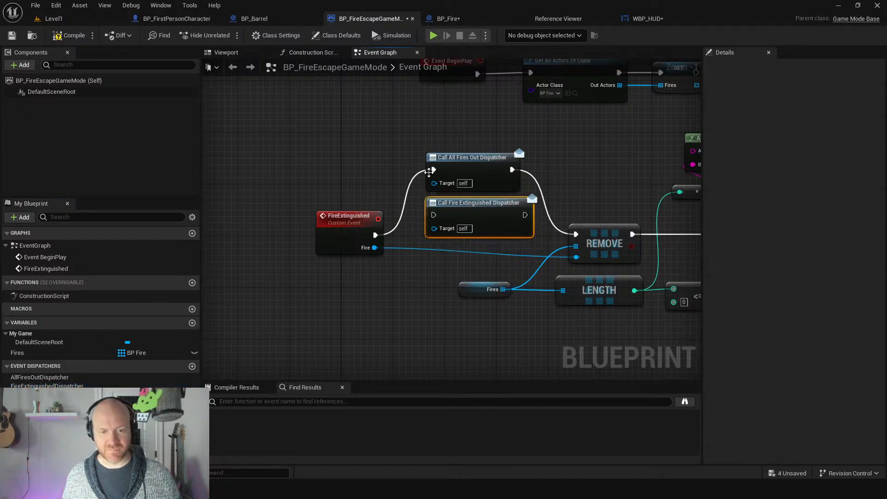
Transfer the execution wires to Call Fire Extinguished Dispatcher, delete the Call All Fires Out Dispatcher node it replaces, and compile the blueprint.
{"action": "left_click_drag", "start_coordinate": [433, 169], "coordinate": [433, 215], "text": "ctrl"}
{"action": "left_click_drag", "start_coordinate": [522, 174], "coordinate": [524, 215], "text": "ctrl"}
{"action": "left_click", "coordinate": [466, 172]}
{"action": "key", "text": "Delete"}
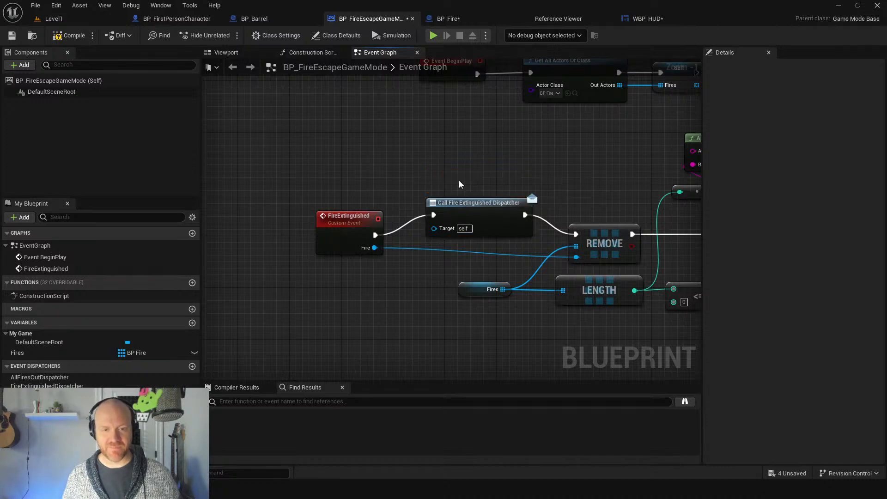
{"action": "left_click", "coordinate": [69, 35]}
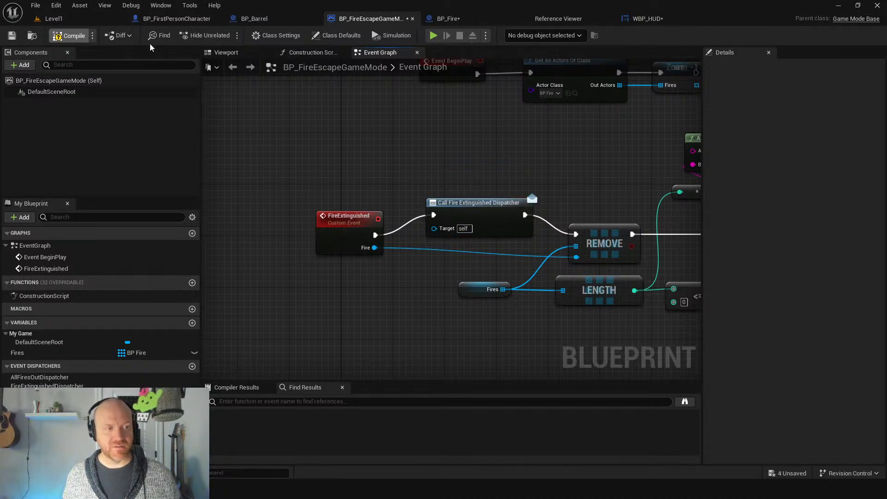
Play the level and extinguish the first fire to compare both fire counters with the corrected dispatcher call, and end the session.
{"action": "left_click", "coordinate": [433, 35]}
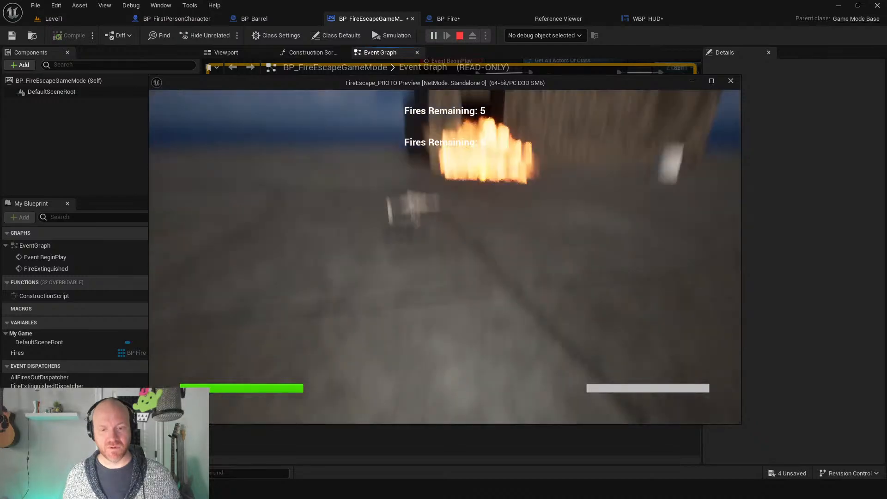
{"action": "key", "text": "w"}
{"action": "left_click", "coordinate": [444, 256]}
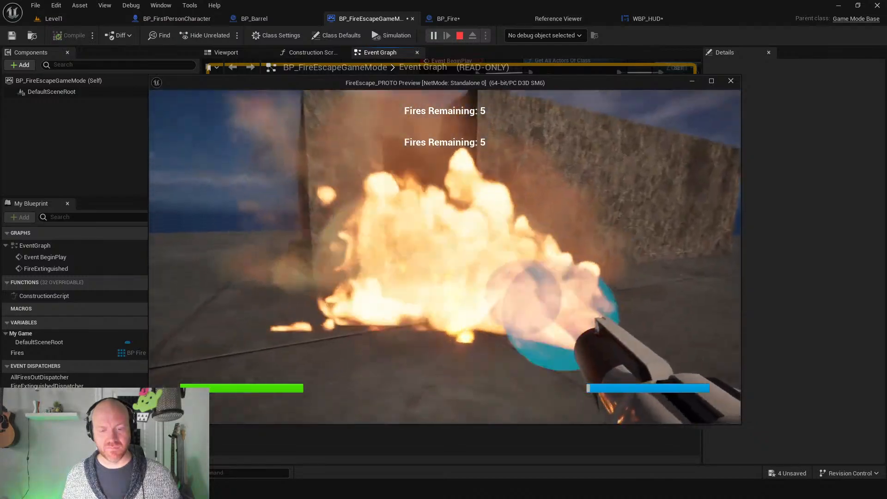
{"action": "left_click", "coordinate": [445, 257]}
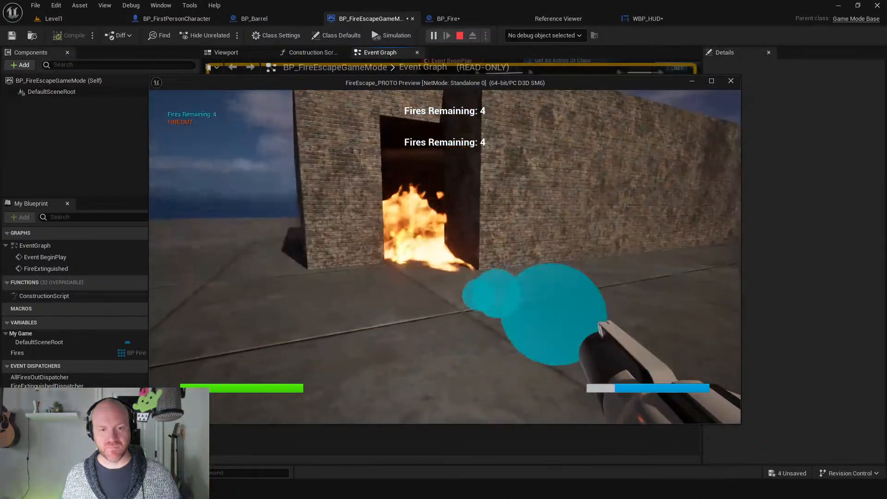
{"action": "key", "text": "w"}
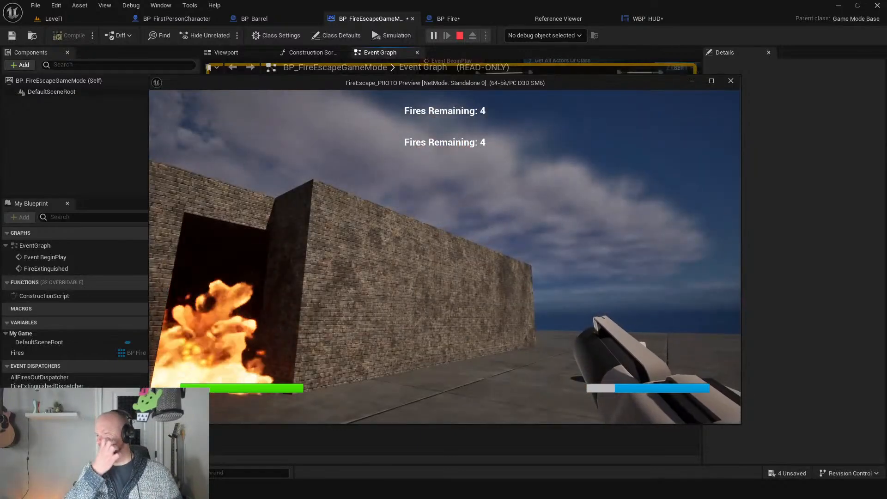
{"action": "key", "text": "Escape"}
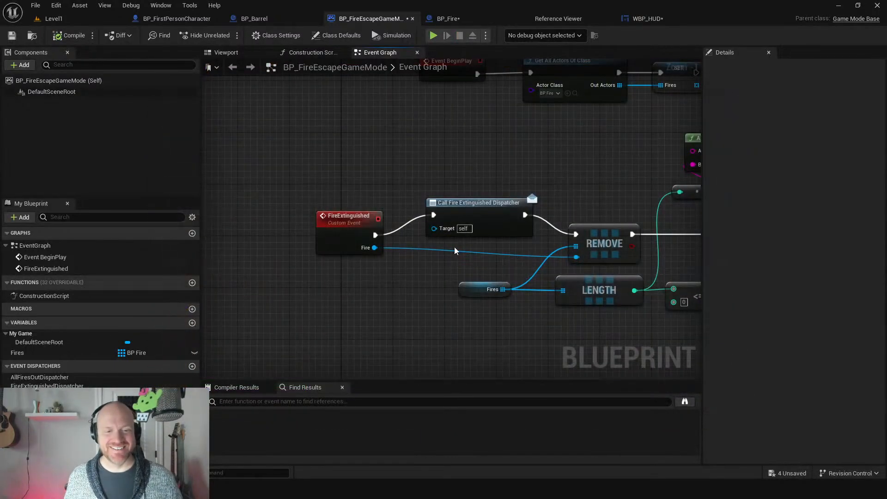
Delete the FIRE OUT Print String from WBP_HUD's FireOut event and start a new play session.
{"action": "left_click", "coordinate": [646, 19]}
{"action": "right_click_drag", "start_coordinate": [549, 226], "coordinate": [289, 185]}
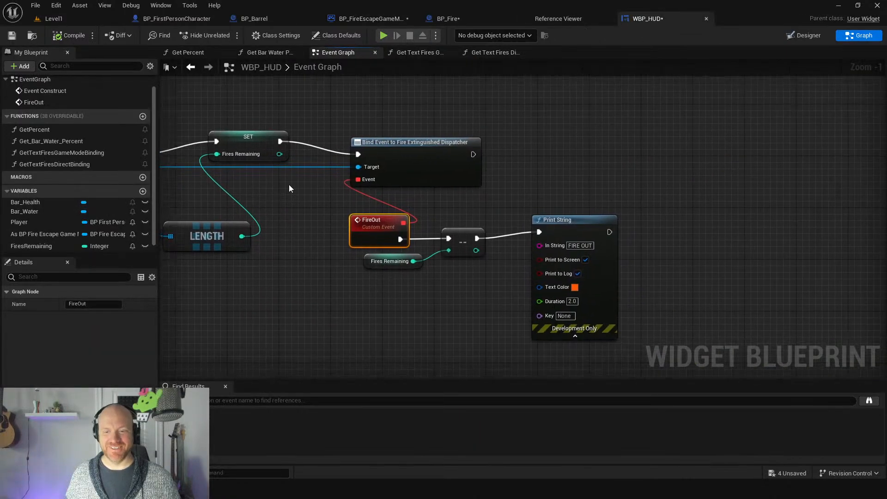
{"action": "left_click", "coordinate": [566, 251]}
{"action": "key", "text": "Delete"}
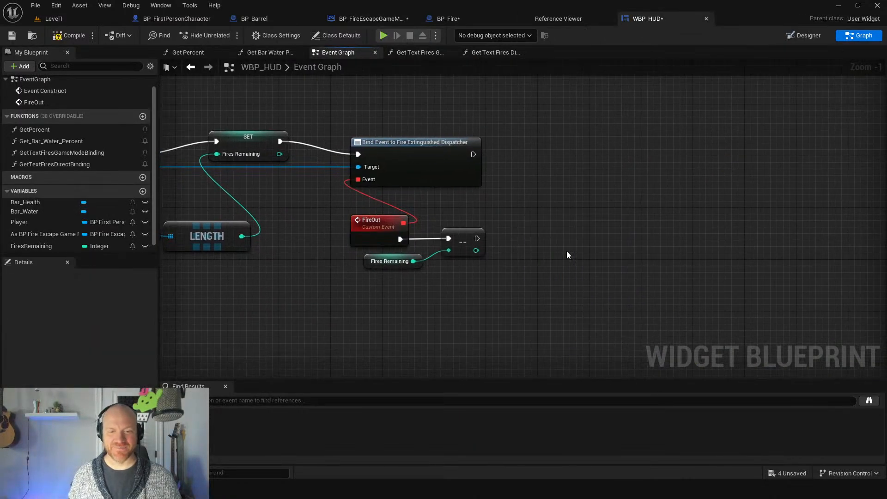
{"action": "left_click", "coordinate": [383, 35]}
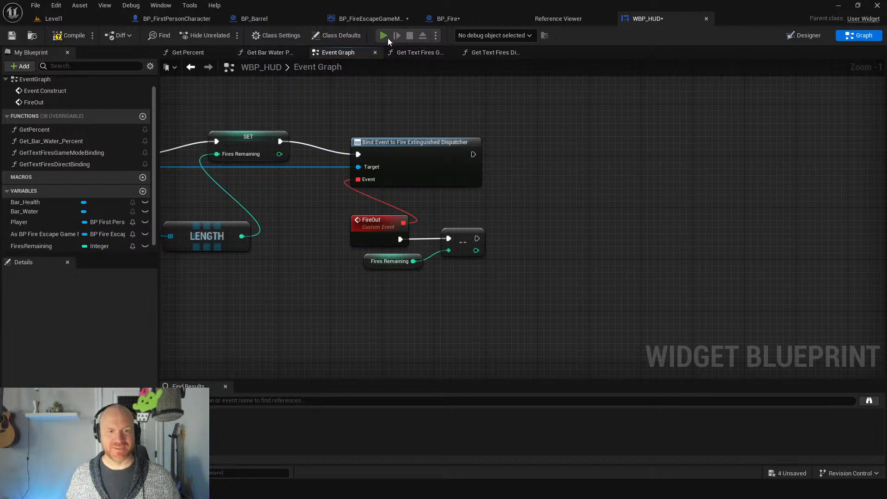
Extinguish the first fire in the running level to compare both fire counters, and end the play session.
{"action": "left_click", "coordinate": [398, 134]}
{"action": "key", "text": "w"}
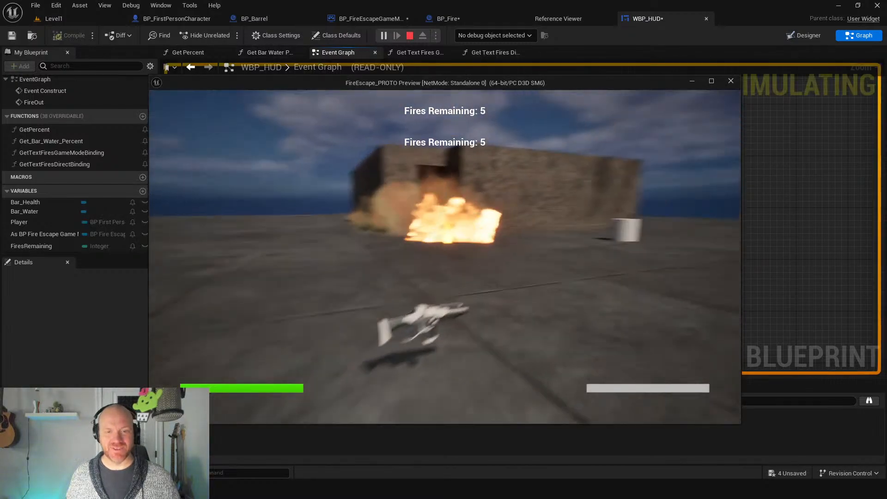
{"action": "key", "text": "w"}
{"action": "left_click", "coordinate": [444, 257]}
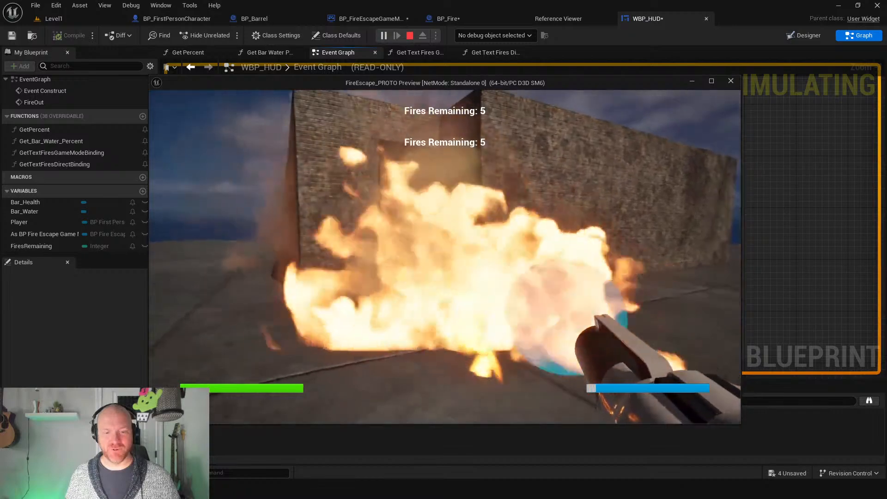
{"action": "left_click", "coordinate": [444, 257]}
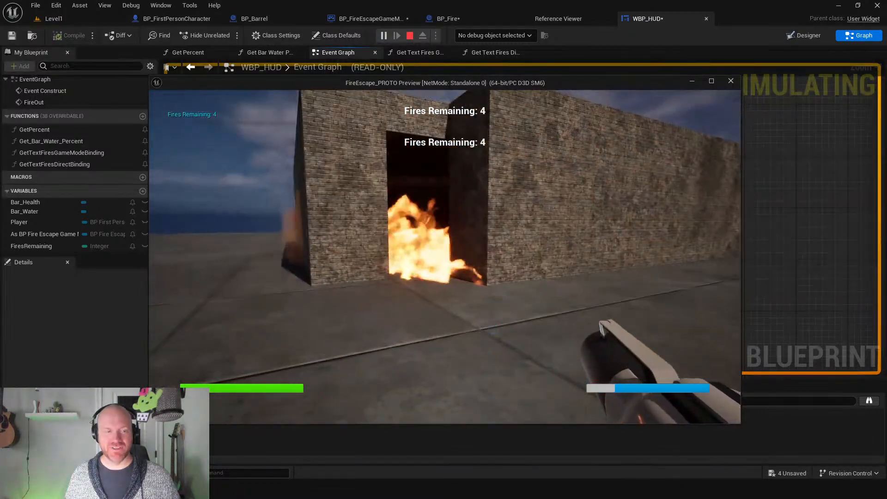
{"action": "key", "text": "Escape"}
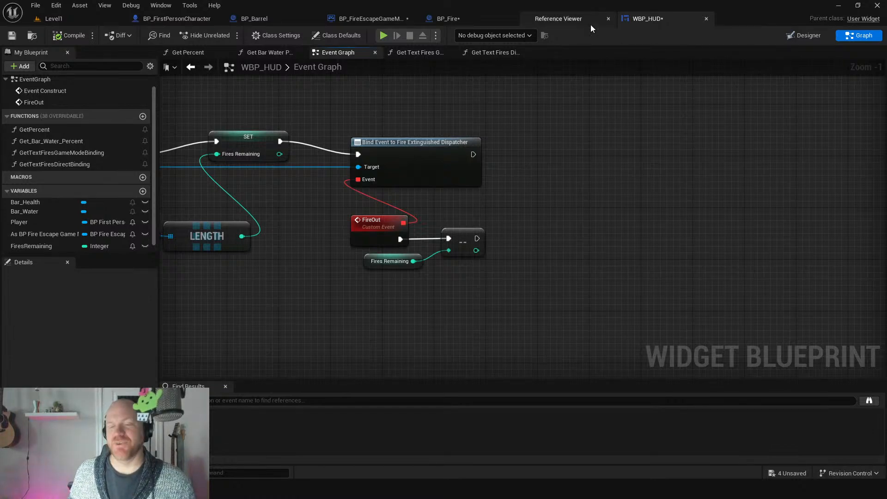
Close the Reference Viewer and review WBP_HUD's dispatcher binding and FireOut nodes against the dispatcher call in BP_FireEscapeGameMode.
{"action": "left_click", "coordinate": [608, 19]}
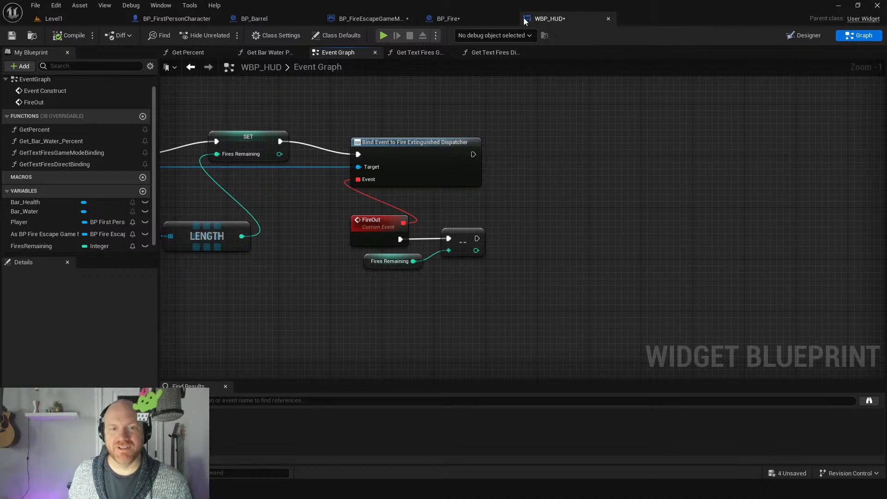
{"action": "right_click_drag", "start_coordinate": [297, 220], "coordinate": [500, 242]}
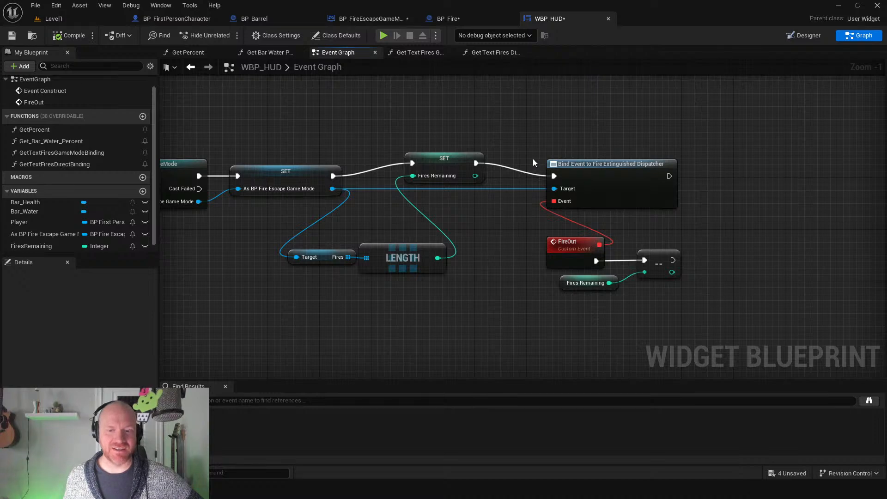
{"action": "left_click_drag", "start_coordinate": [533, 158], "coordinate": [736, 304]}
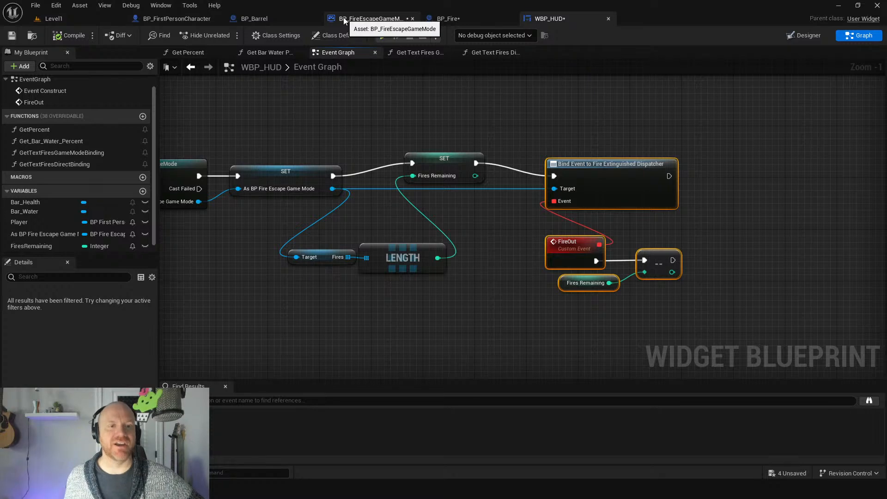
{"action": "left_click", "coordinate": [367, 18]}
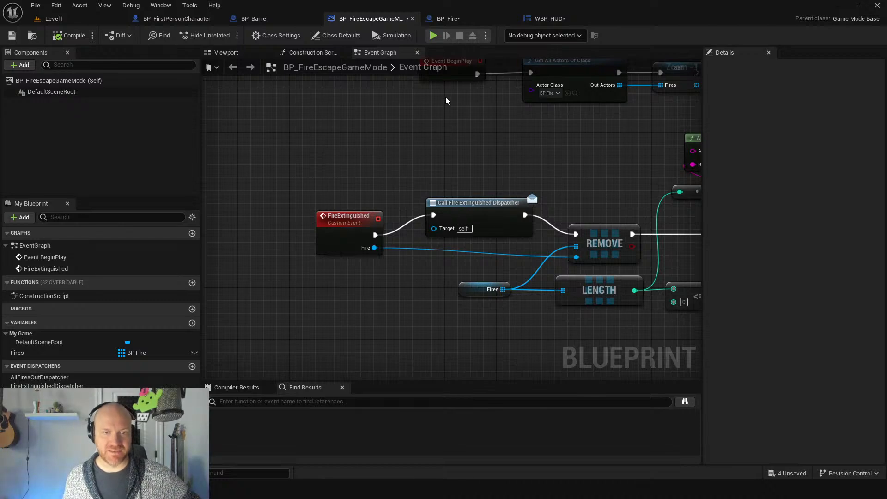
{"action": "left_click", "coordinate": [537, 20]}
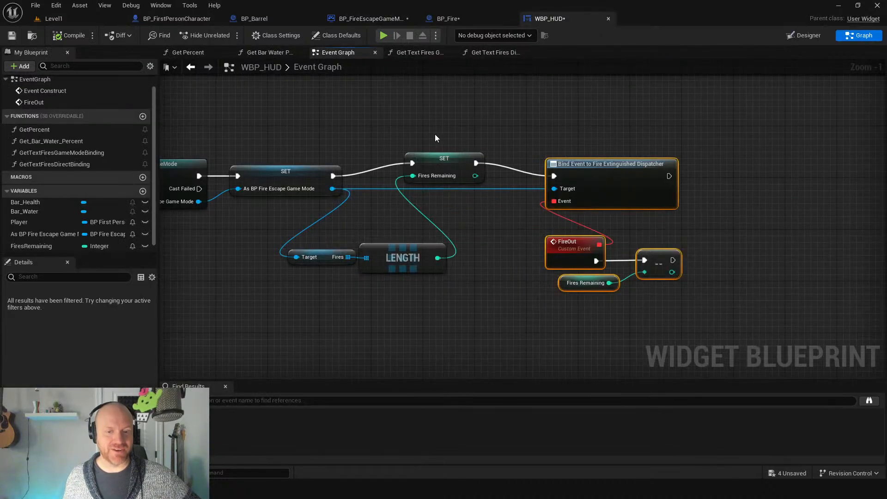
{"action": "left_click_drag", "start_coordinate": [530, 130], "coordinate": [730, 314]}
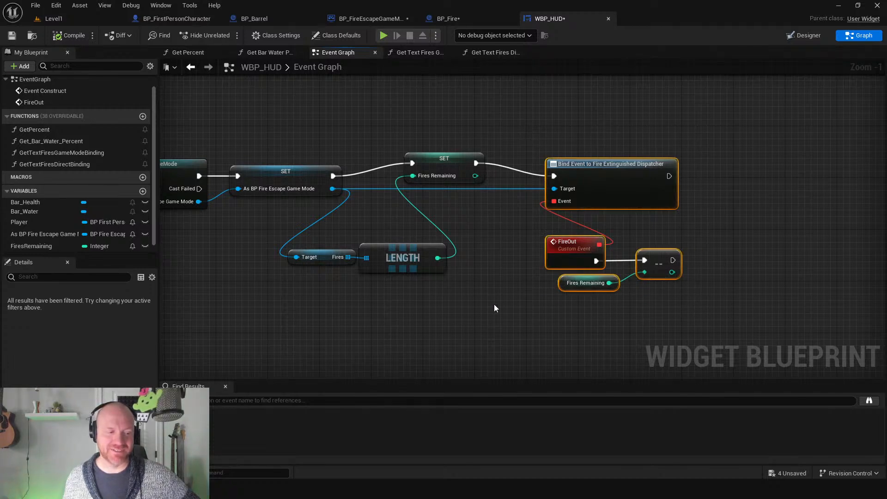
{"action": "left_click", "coordinate": [487, 173]}
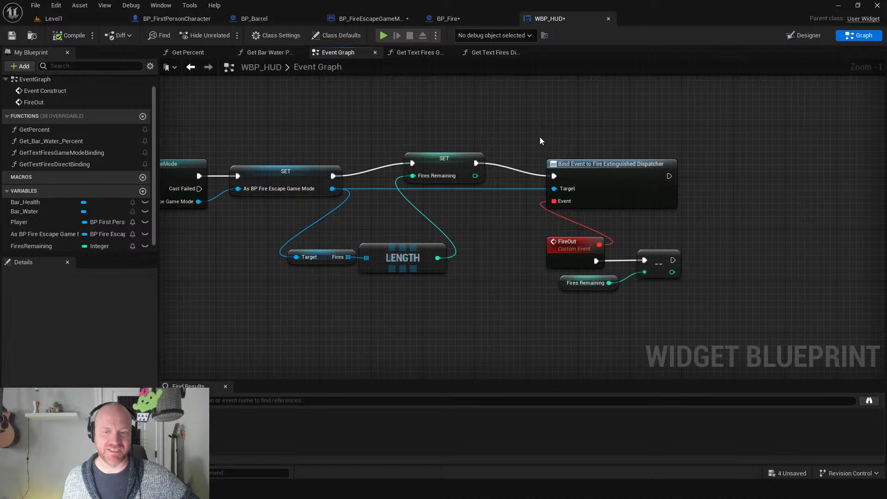
{"action": "left_click_drag", "start_coordinate": [540, 137], "coordinate": [699, 311]}
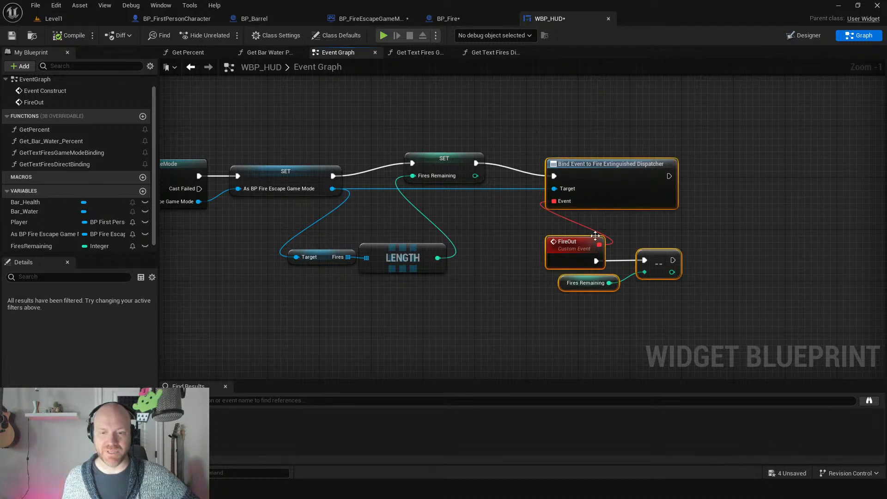
{"action": "left_click", "coordinate": [524, 237]}
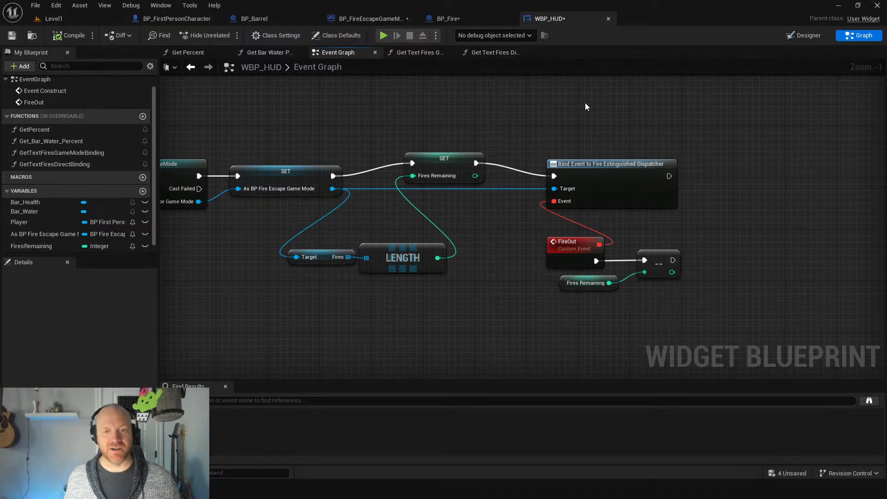
In the WBP_HUD designer, delete the upper text block bound to GetTextFiresGameModeBinding.
{"action": "left_click", "coordinate": [802, 37]}
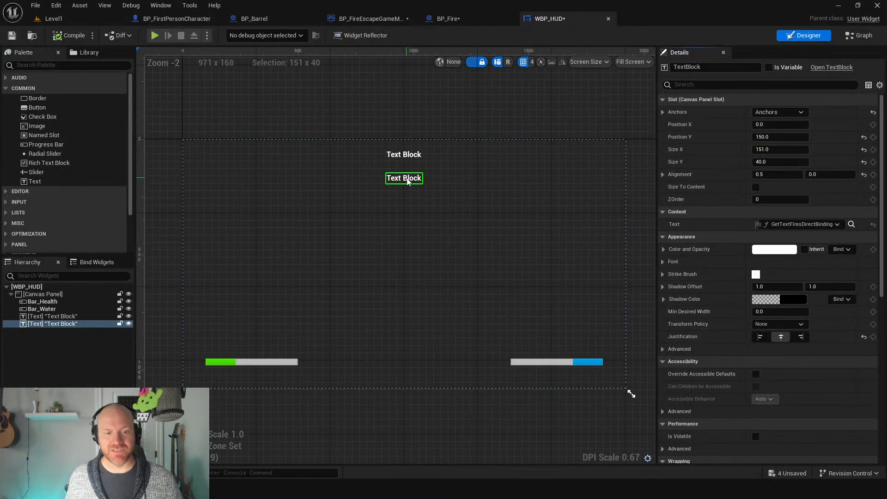
{"action": "left_click", "coordinate": [404, 155]}
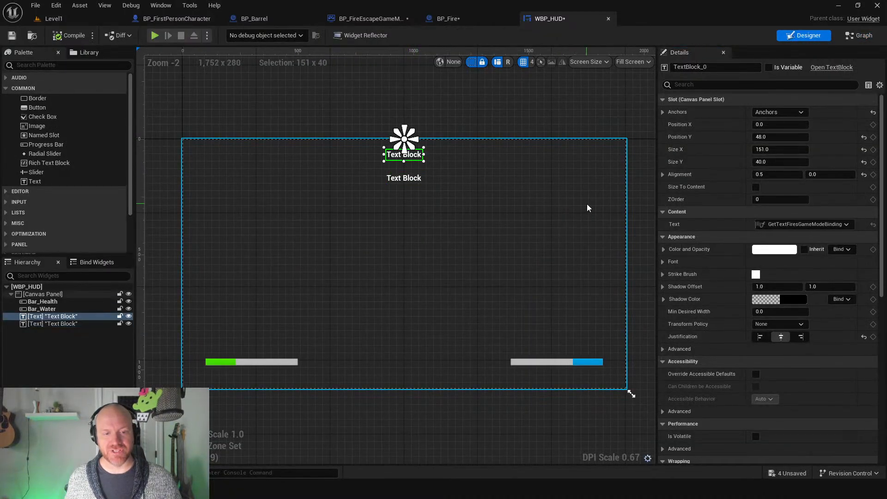
{"action": "key", "text": "Delete"}
Set the Position Y of the remaining text block bound to GetTextFiresDirectBinding to 50.
{"action": "left_click", "coordinate": [403, 179]}
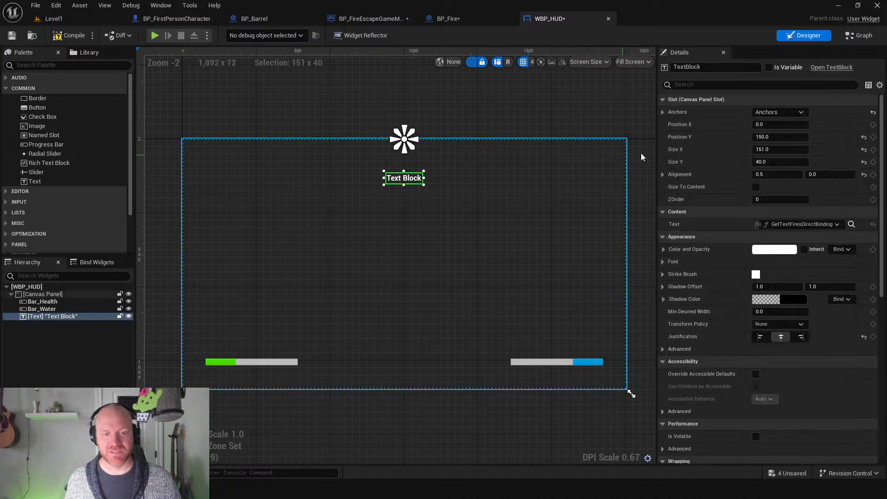
{"action": "left_click", "coordinate": [779, 137]}
{"action": "type", "text": "-"}
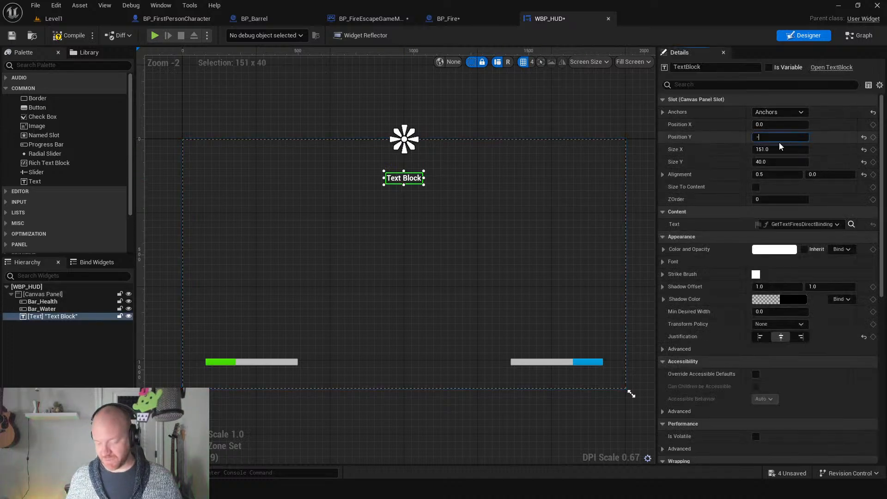
{"action": "type", "text": "50"}
{"action": "key", "text": "Return"}
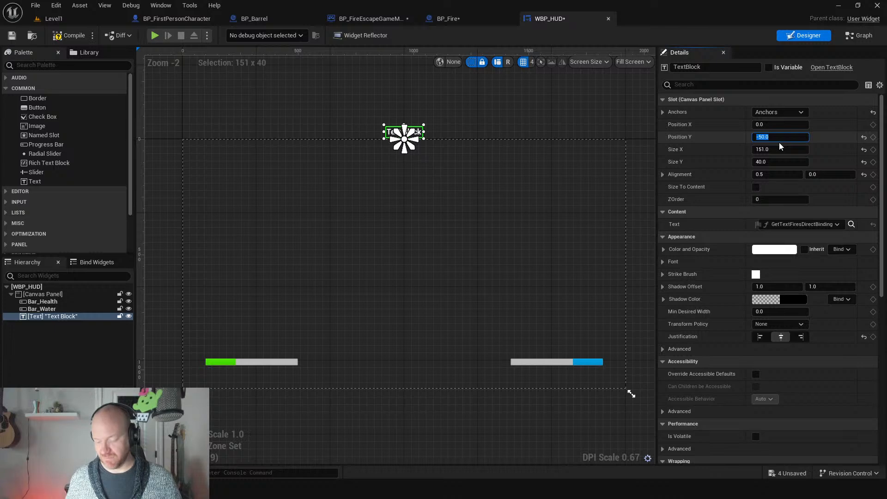
{"action": "type", "text": "50"}
{"action": "key", "text": "Return"}
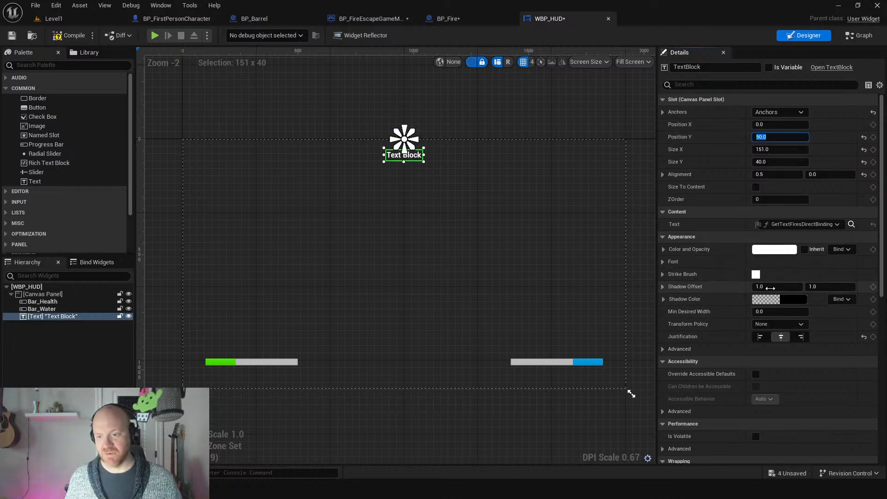
Set the text block's font size to 40, enable Size To Content, and compile the widget.
{"action": "left_click", "coordinate": [745, 261]}
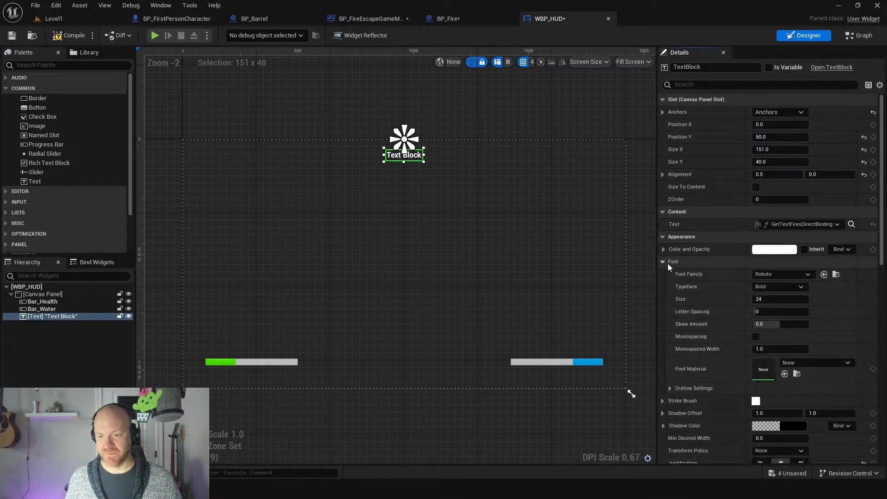
{"action": "left_click", "coordinate": [781, 300]}
{"action": "type", "text": "40"}
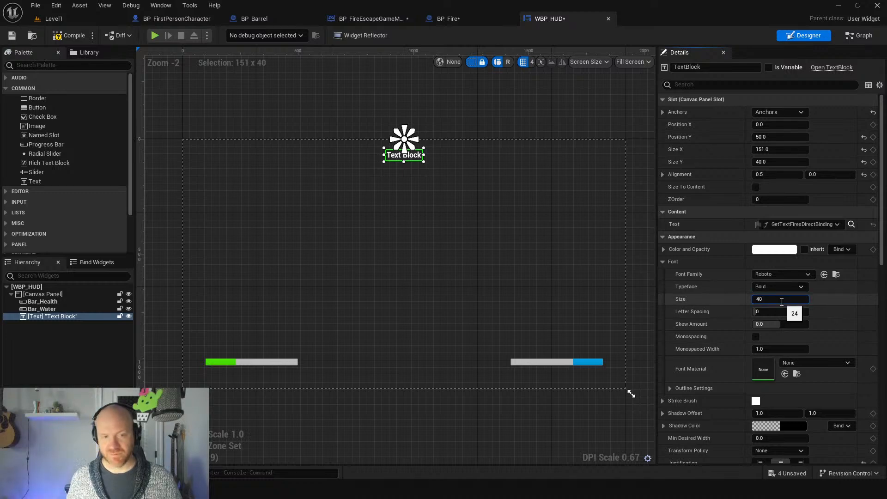
{"action": "key", "text": "Return"}
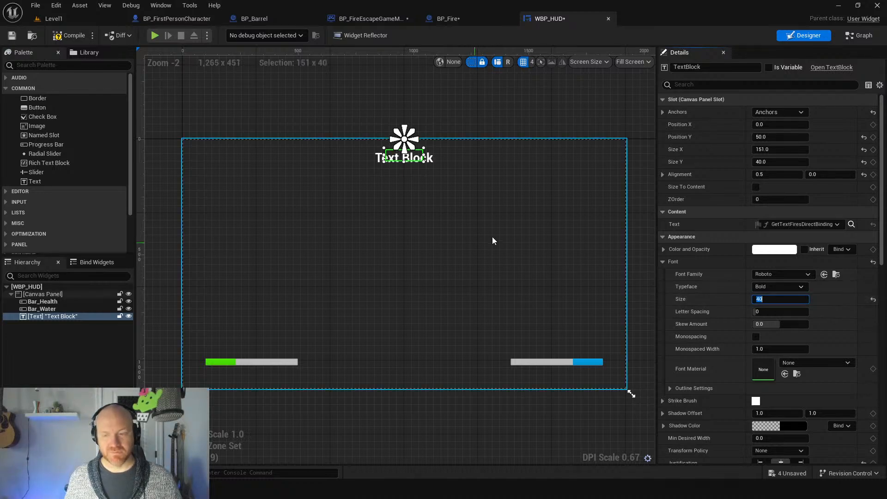
{"action": "left_click", "coordinate": [756, 187]}
{"action": "left_click", "coordinate": [74, 36]}
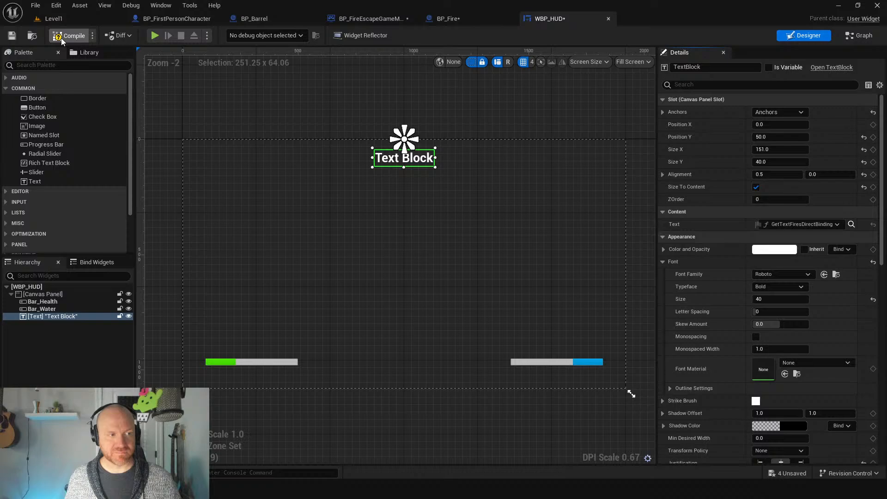
Play the level and extinguish the first three fires to check the enlarged Fires Remaining counter.
{"action": "left_click", "coordinate": [155, 35]}
{"action": "key", "text": "w"}
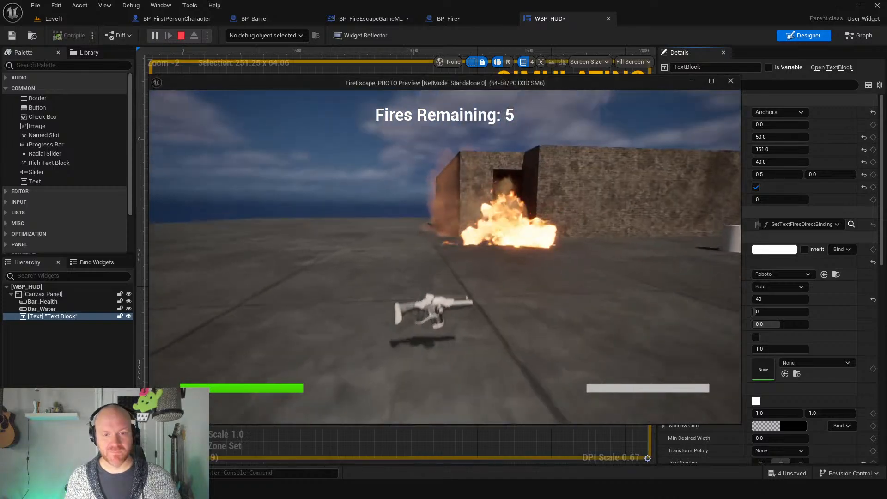
{"action": "key", "text": "w"}
{"action": "left_click", "coordinate": [445, 257]}
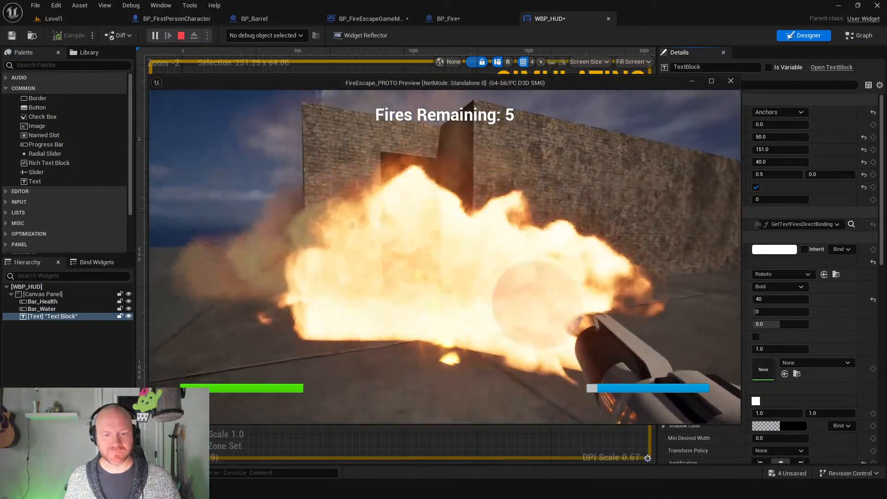
{"action": "key", "text": "w"}
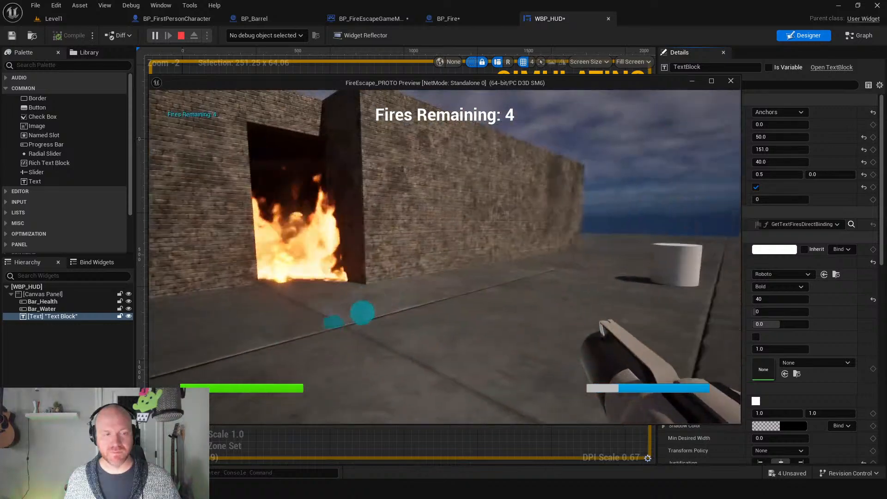
{"action": "key", "text": "w"}
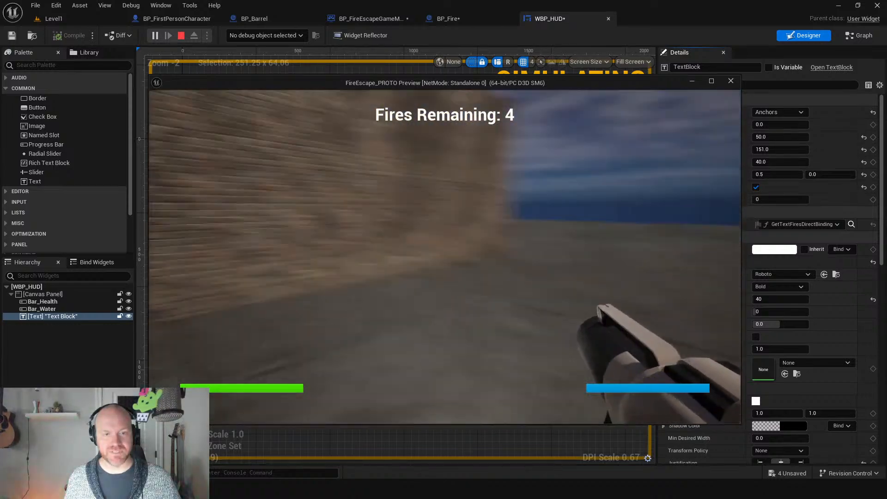
{"action": "key", "text": "w"}
{"action": "left_click", "coordinate": [445, 257]}
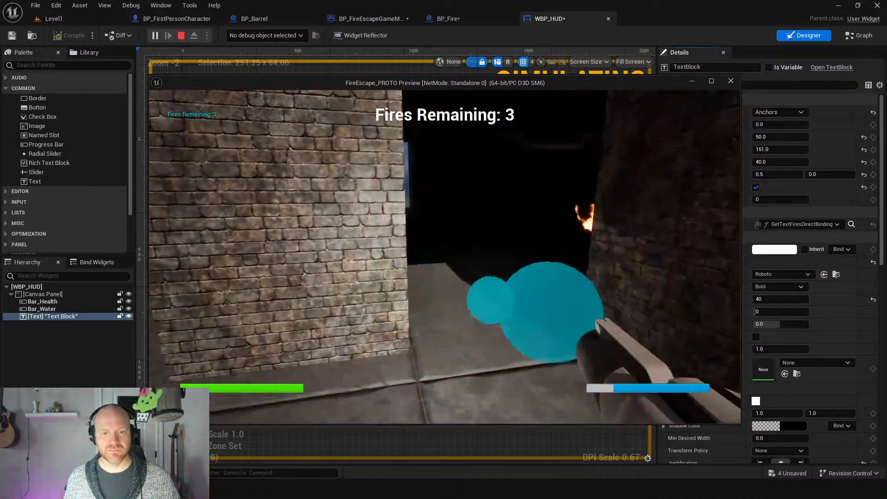
{"action": "key", "text": "w"}
{"action": "key", "text": "w"}
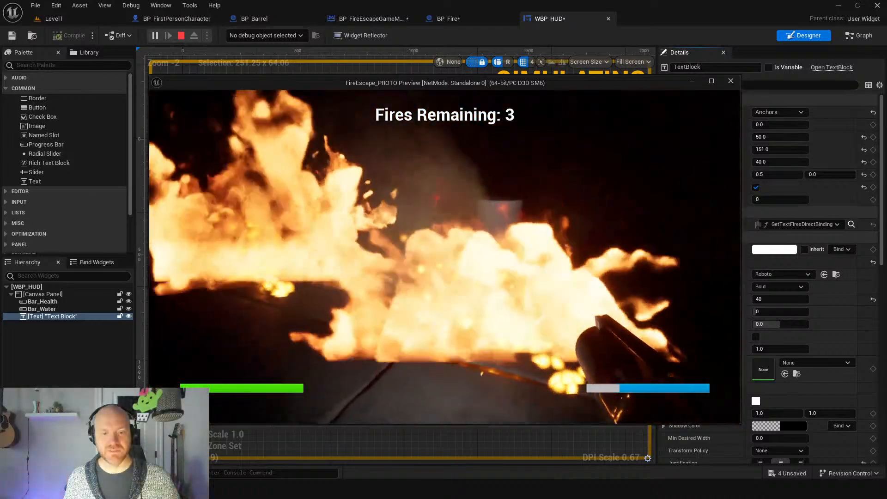
{"action": "left_click", "coordinate": [445, 256]}
Maximize the game preview window and extinguish the last two fires while checking the Fires Remaining counter.
{"action": "key", "text": "alt+Tab"}
{"action": "key", "text": "alt+Tab"}
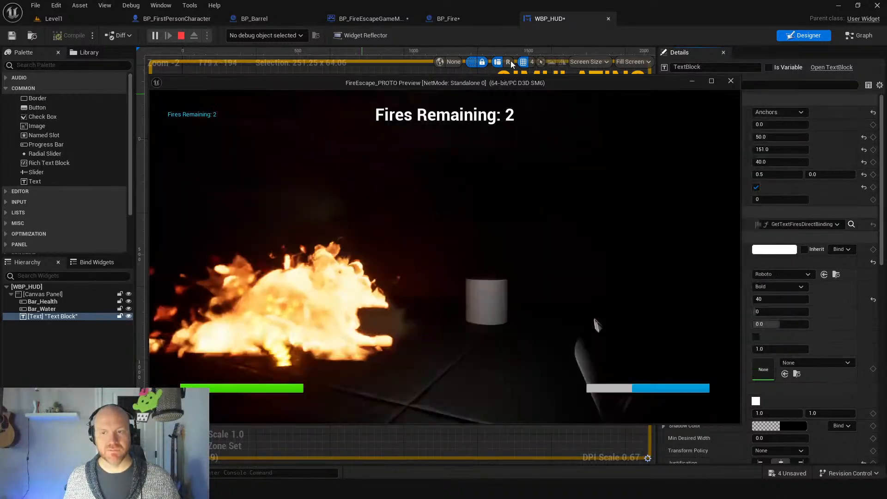
{"action": "left_click", "coordinate": [711, 82]}
{"action": "left_click", "coordinate": [624, 152]}
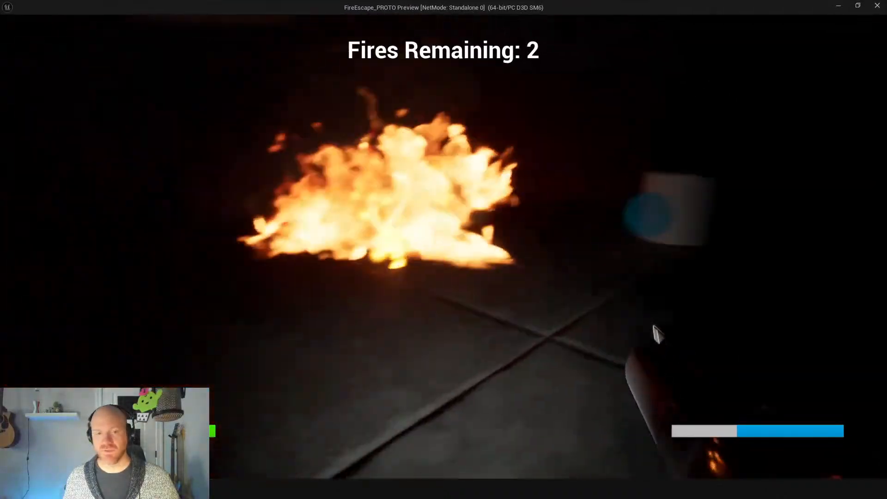
{"action": "key", "text": "w"}
{"action": "left_click", "coordinate": [443, 249]}
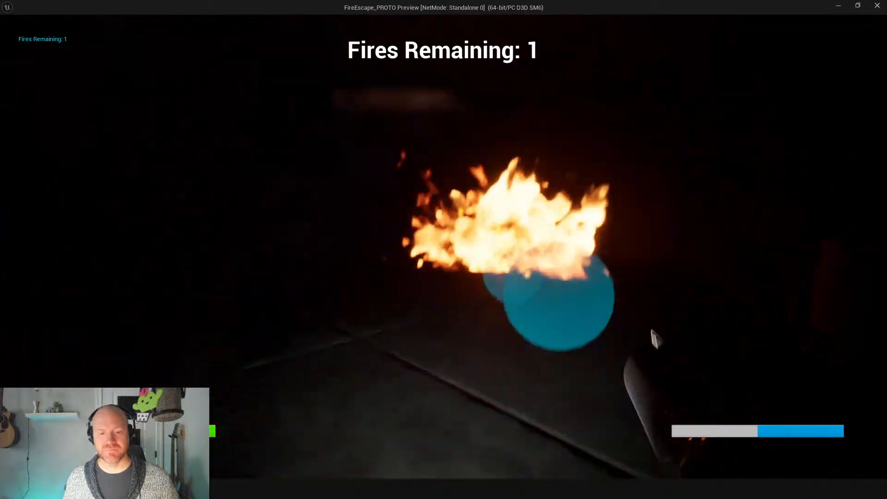
{"action": "key", "text": "w"}
{"action": "key", "text": "w"}
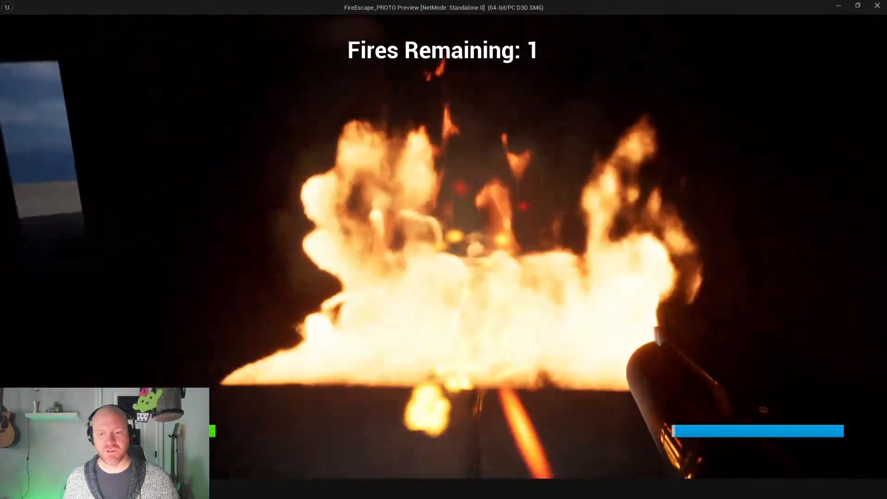
{"action": "left_click", "coordinate": [443, 249]}
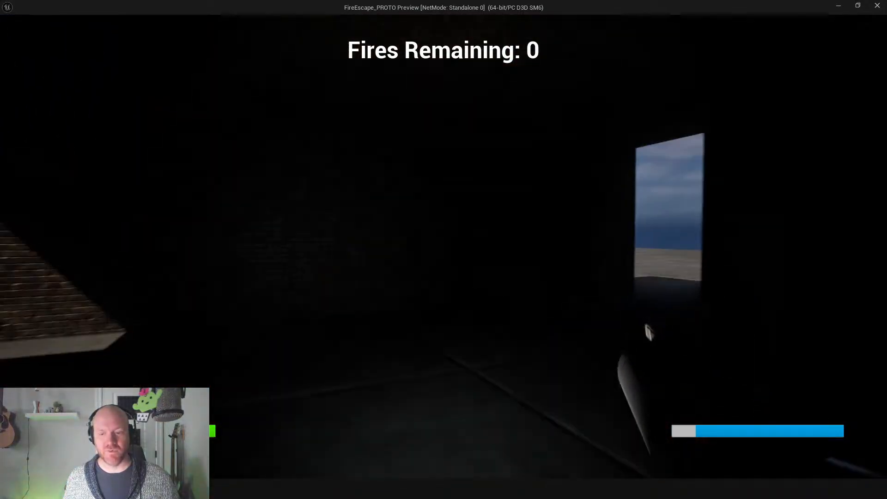
{"action": "key", "text": "w"}
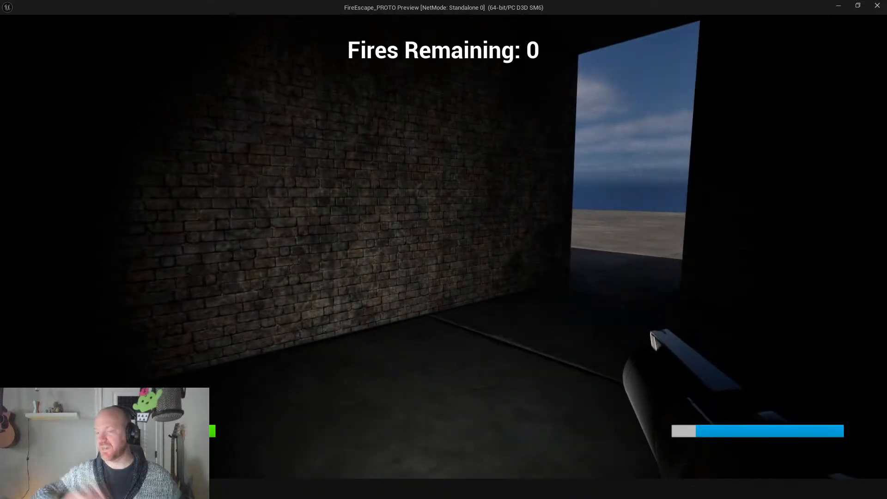
End the play session and examine the Call All Fires Out Dispatcher node in the BP_FireEscapeGameMode event graph.
{"action": "key", "text": "Escape"}
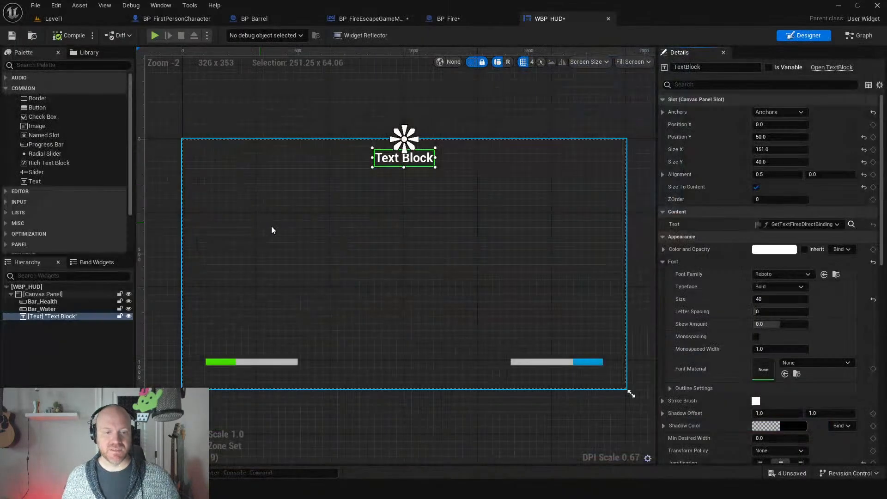
{"action": "left_click", "coordinate": [368, 18]}
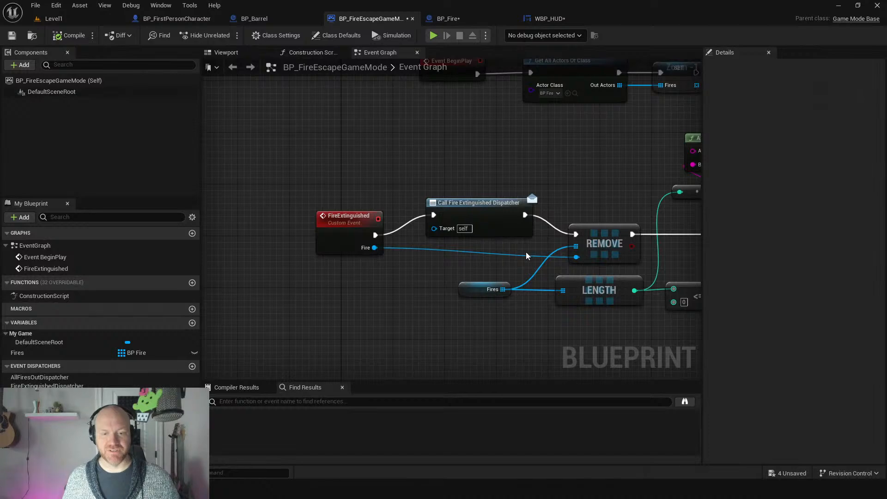
{"action": "right_click_drag", "start_coordinate": [526, 256], "coordinate": [204, 234]}
{"action": "left_click", "coordinate": [469, 221]}
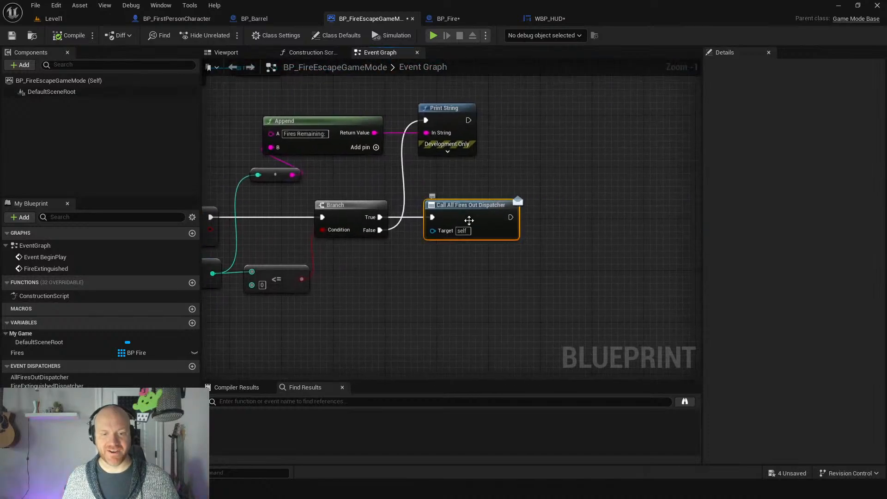
In WBP_HUD's event graph, add a reroute point to the game mode wire and delete the Set Fires Remaining, Fires and Length nodes.
{"action": "left_click", "coordinate": [547, 20]}
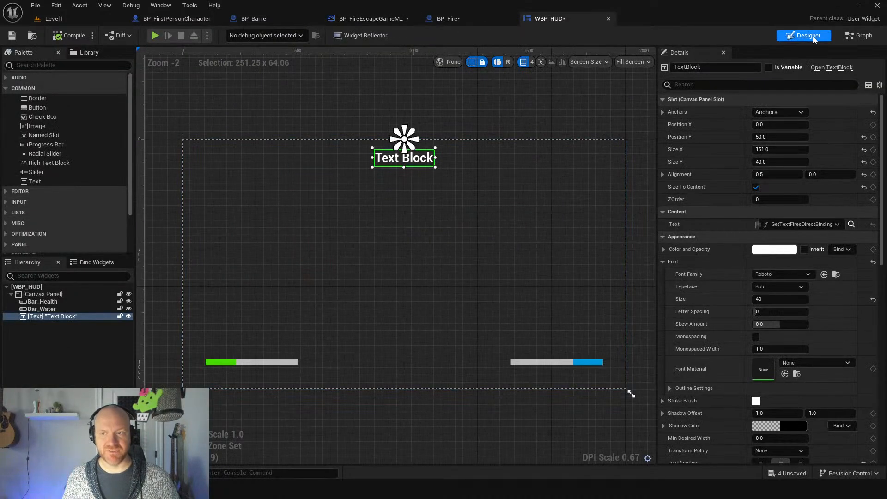
{"action": "left_click", "coordinate": [859, 36]}
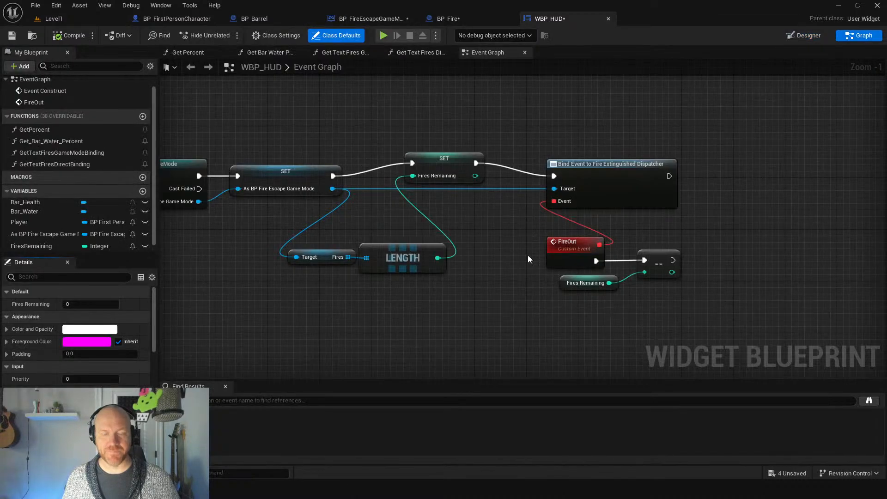
{"action": "right_click_drag", "start_coordinate": [528, 255], "coordinate": [329, 252]}
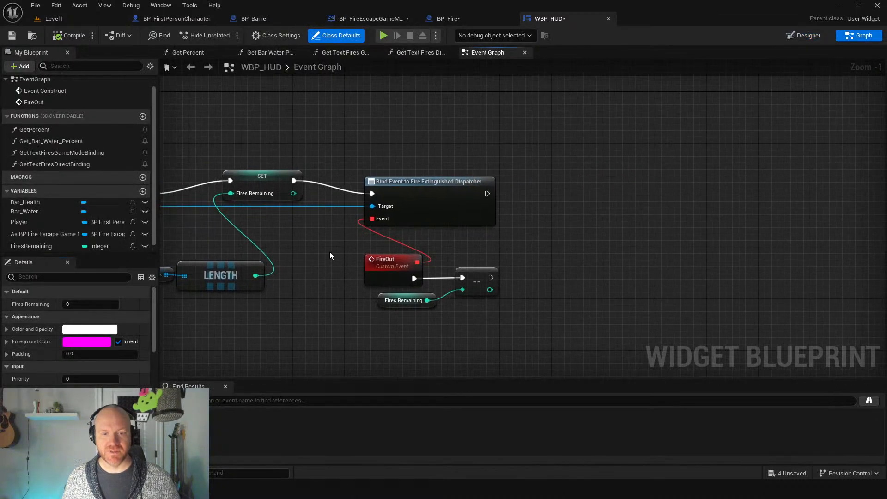
{"action": "right_click_drag", "start_coordinate": [289, 236], "coordinate": [358, 234]}
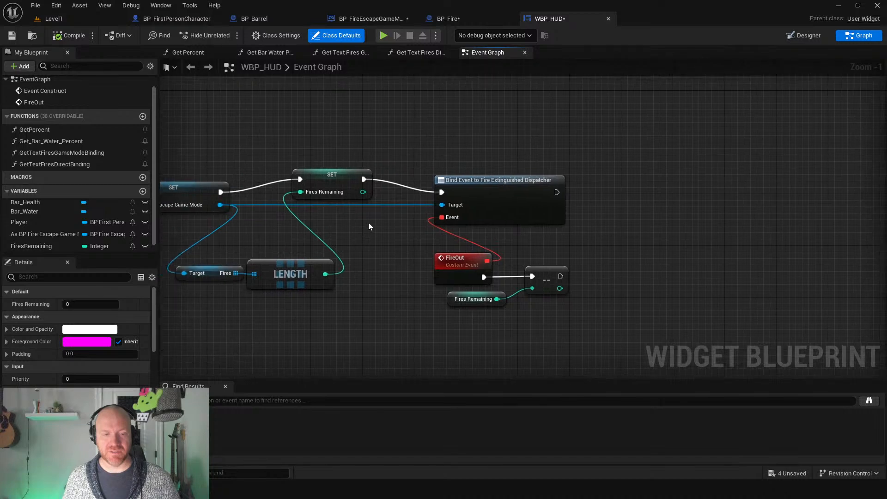
{"action": "double_click", "coordinate": [384, 202]}
{"action": "left_click_drag", "start_coordinate": [385, 202], "coordinate": [377, 237]}
{"action": "left_click_drag", "start_coordinate": [339, 184], "coordinate": [221, 192]}
{"action": "left_click_drag", "start_coordinate": [254, 144], "coordinate": [221, 277], "text": "shift"}
{"action": "key", "text": "Delete"}
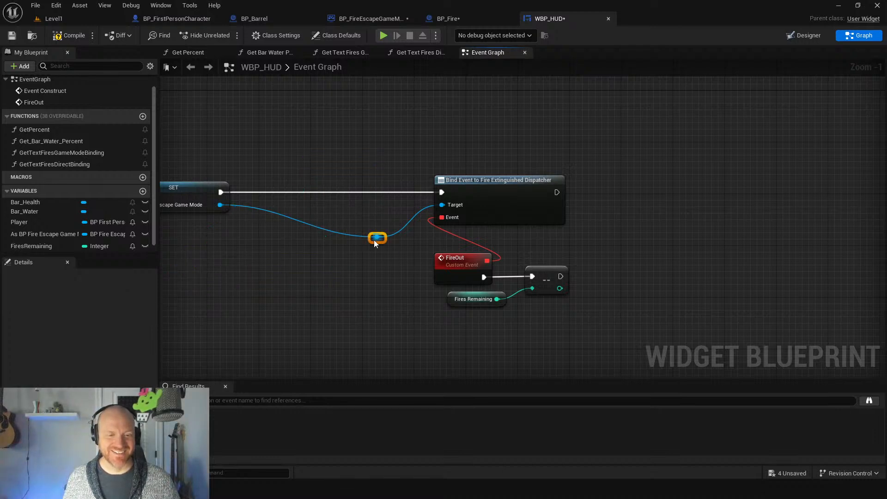
Straighten the game mode wire's reroute point and move the Fire Extinguished binding and FireOut nodes closer to the game mode Set node.
{"action": "left_click_drag", "start_coordinate": [375, 238], "coordinate": [253, 213]}
{"action": "left_click", "coordinate": [363, 231]}
{"action": "left_click_drag", "start_coordinate": [353, 137], "coordinate": [573, 311]}
{"action": "left_click_drag", "start_coordinate": [498, 192], "coordinate": [373, 193]}
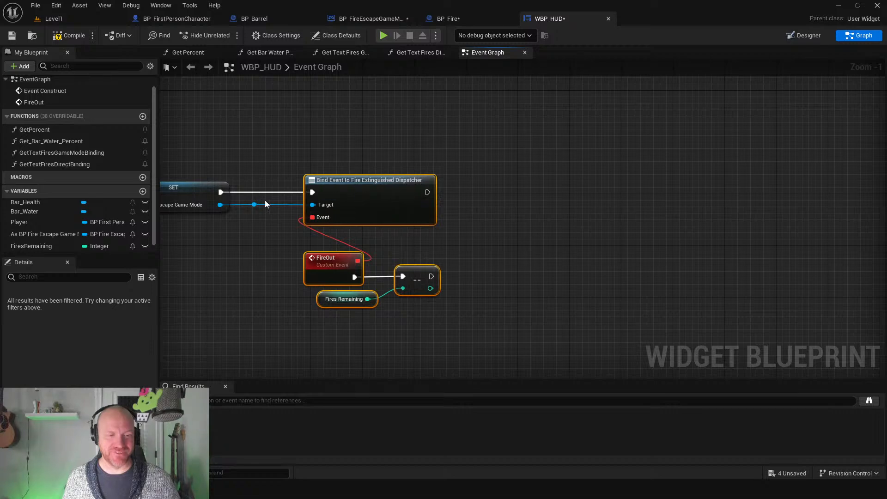
Add a Bind Event to All Fires Out Dispatcher node from the game mode reference and chain it after the Fire Extinguished binding.
{"action": "left_click_drag", "start_coordinate": [255, 205], "coordinate": [534, 187]}
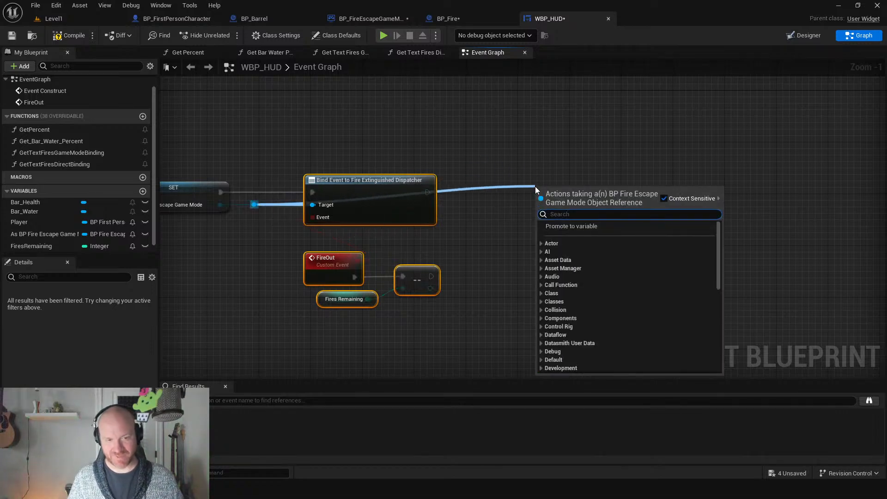
{"action": "type", "text": "allfire"}
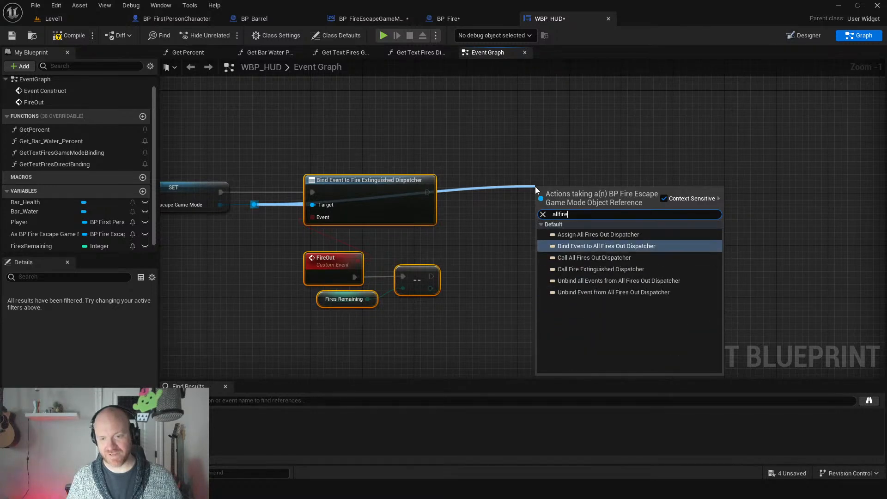
{"action": "key", "text": "Return"}
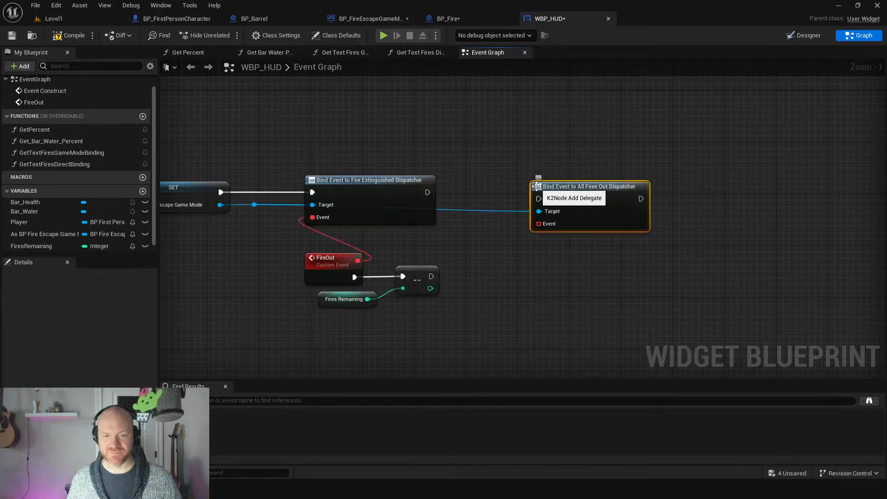
{"action": "left_click_drag", "start_coordinate": [425, 190], "coordinate": [570, 188]}
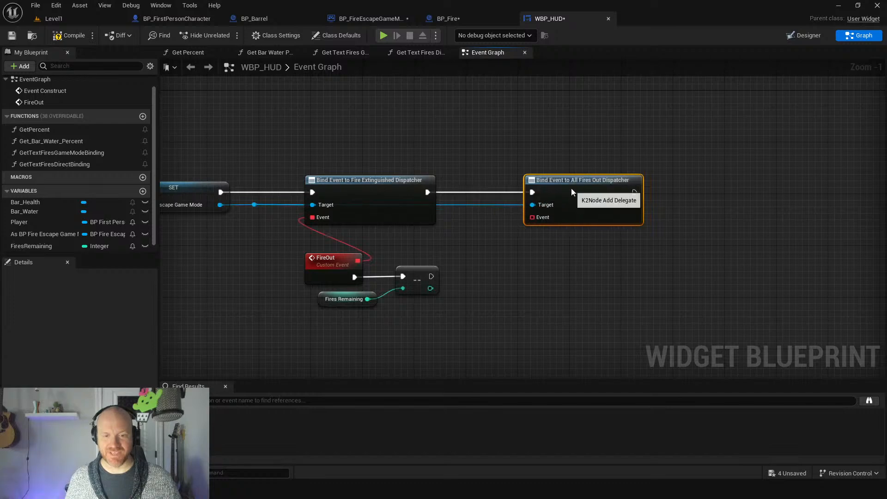
Route the All Fires Out binding's Target wire above the Fire Extinguished binding using two reroute points.
{"action": "double_click", "coordinate": [495, 204]}
{"action": "left_click_drag", "start_coordinate": [490, 203], "coordinate": [485, 169]}
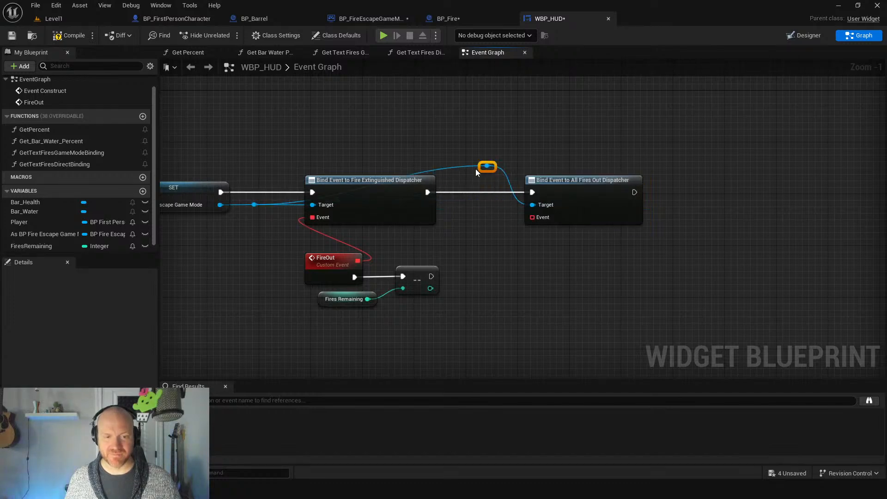
{"action": "double_click", "coordinate": [439, 167]}
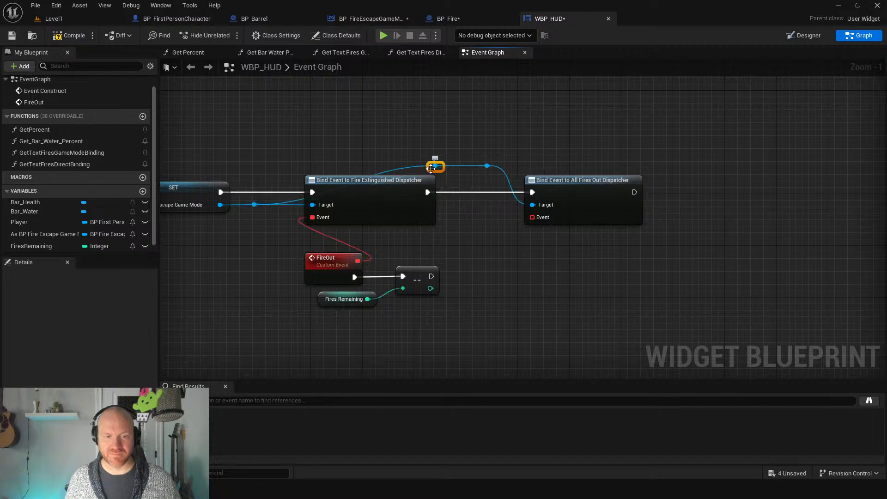
{"action": "left_click_drag", "start_coordinate": [434, 167], "coordinate": [309, 168]}
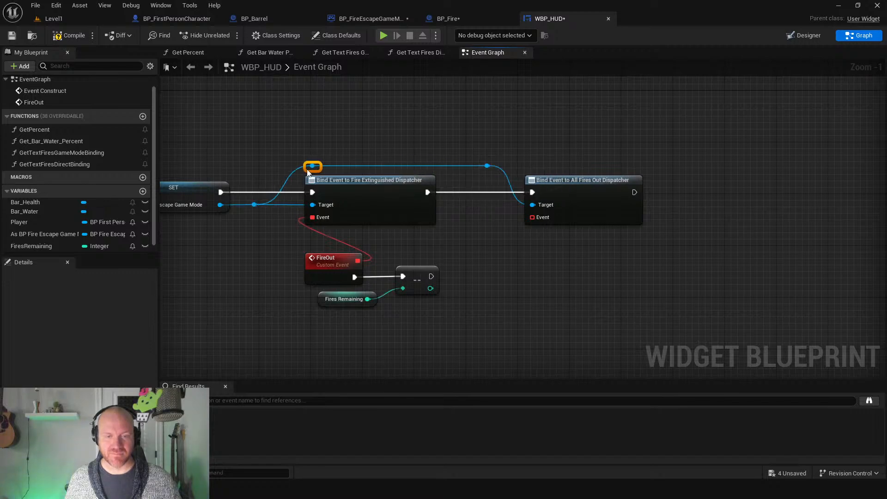
{"action": "left_click", "coordinate": [528, 233]}
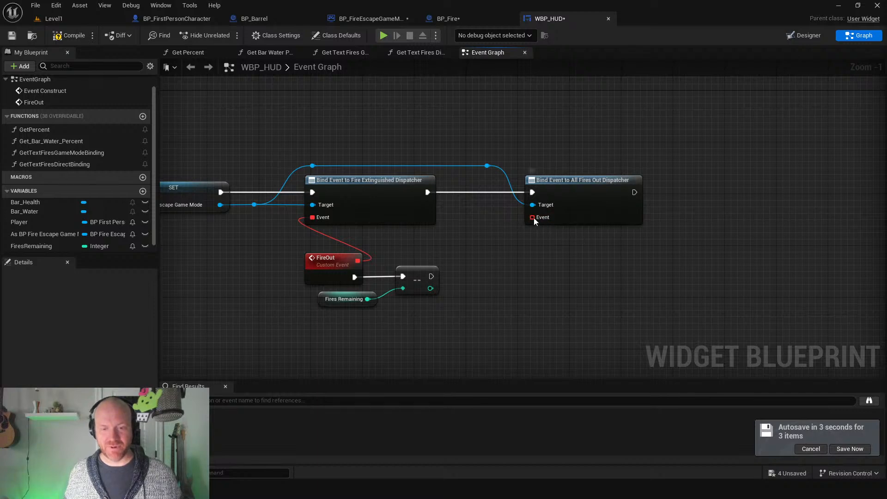
Create a custom event connected to the All Fires Out binding's Event pin and save all modified assets.
{"action": "left_click_drag", "start_coordinate": [533, 218], "coordinate": [529, 260]}
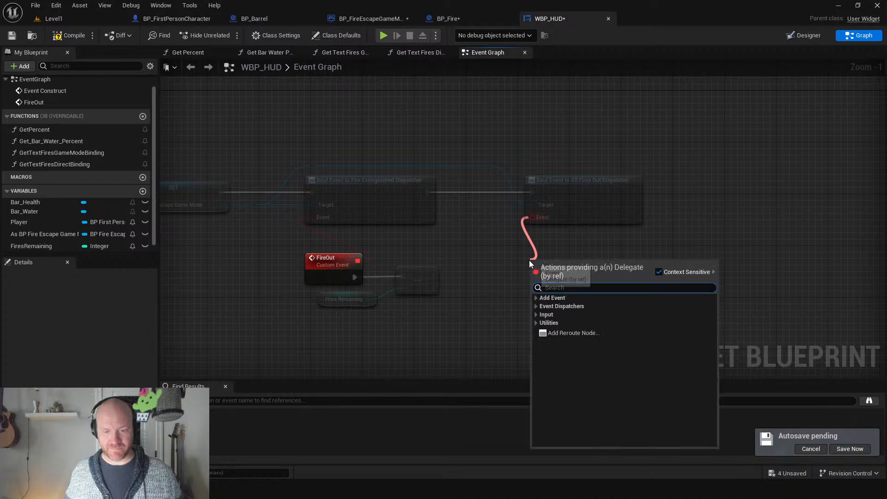
{"action": "type", "text": "custo"}
{"action": "key", "text": "Return"}
{"action": "key", "text": "Return"}
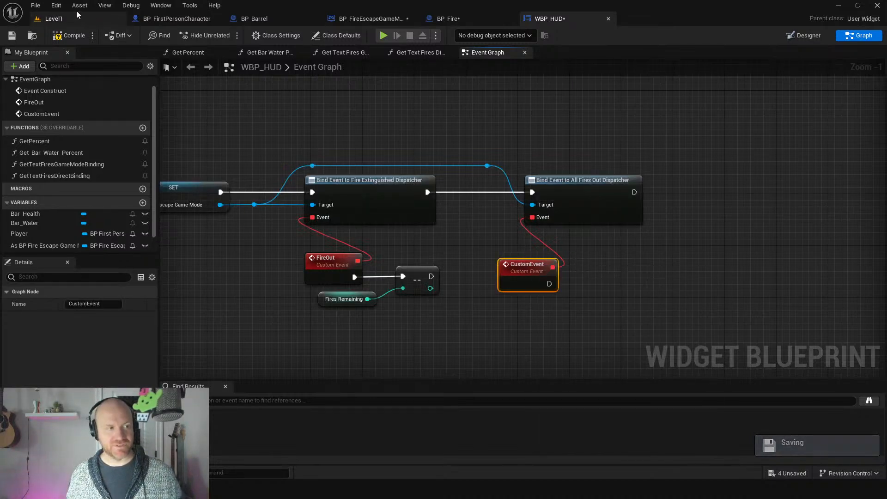
{"action": "left_click", "coordinate": [36, 6]}
{"action": "left_click", "coordinate": [73, 70]}
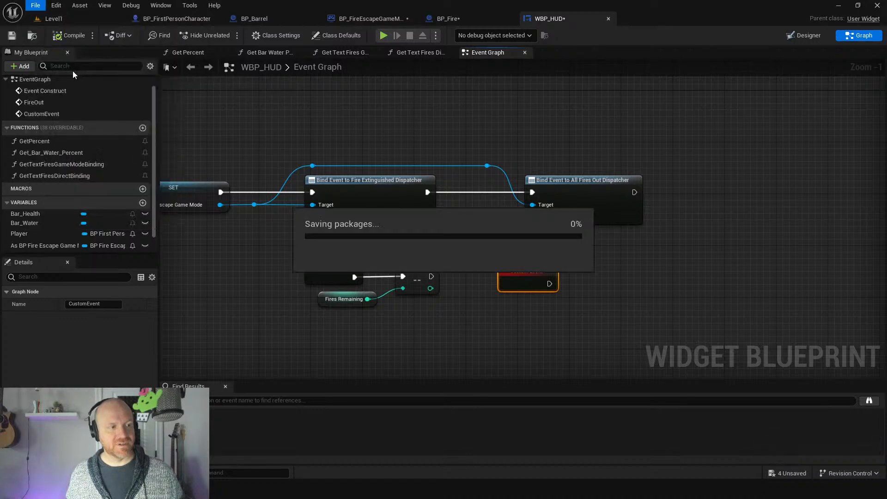
Rename the new custom event LevelComplete and align it beneath the All Fires Out binding.
{"action": "left_click_drag", "start_coordinate": [529, 283], "coordinate": [550, 265]}
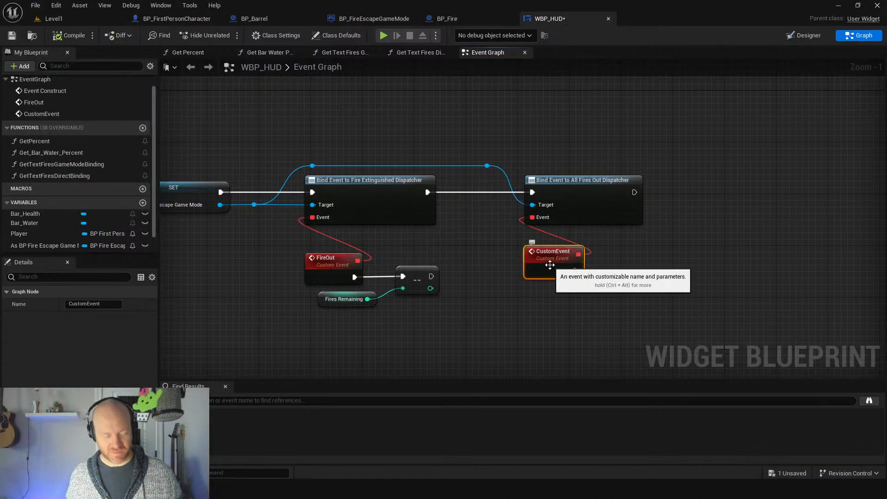
{"action": "key", "text": "F2"}
{"action": "type", "text": "Level"}
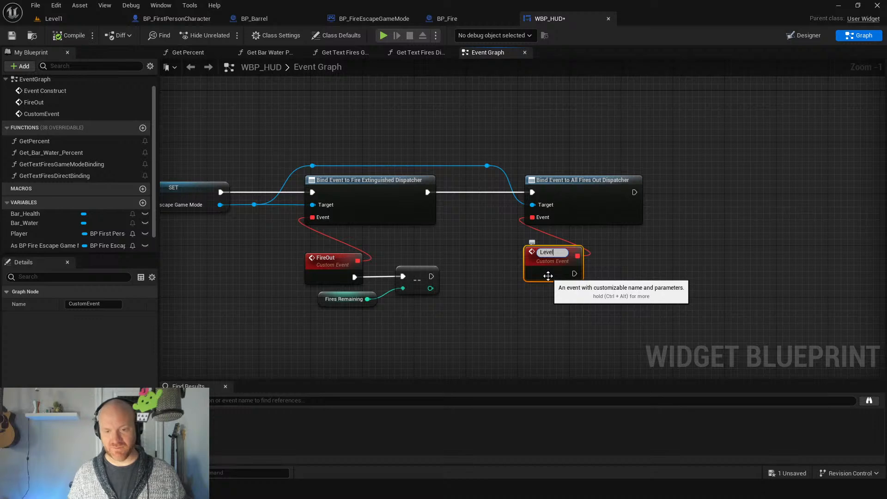
{"action": "type", "text": "Complete"}
{"action": "key", "text": "Return"}
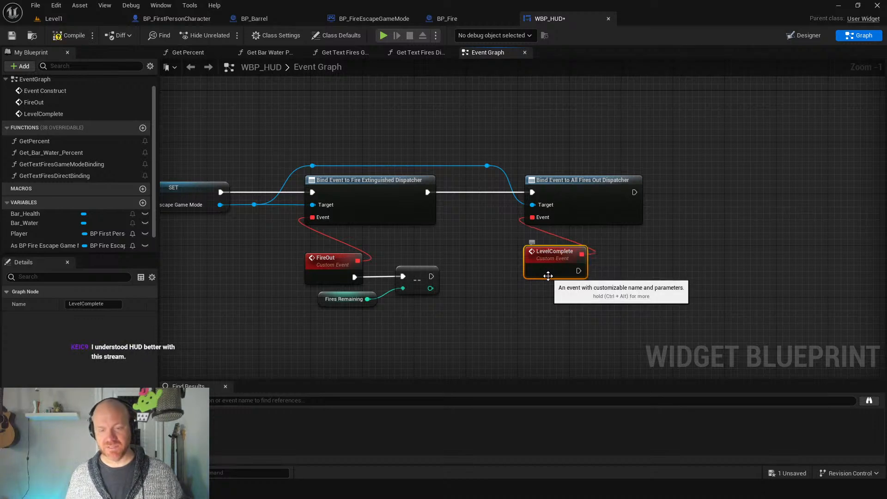
{"action": "left_click_drag", "start_coordinate": [548, 262], "coordinate": [547, 268]}
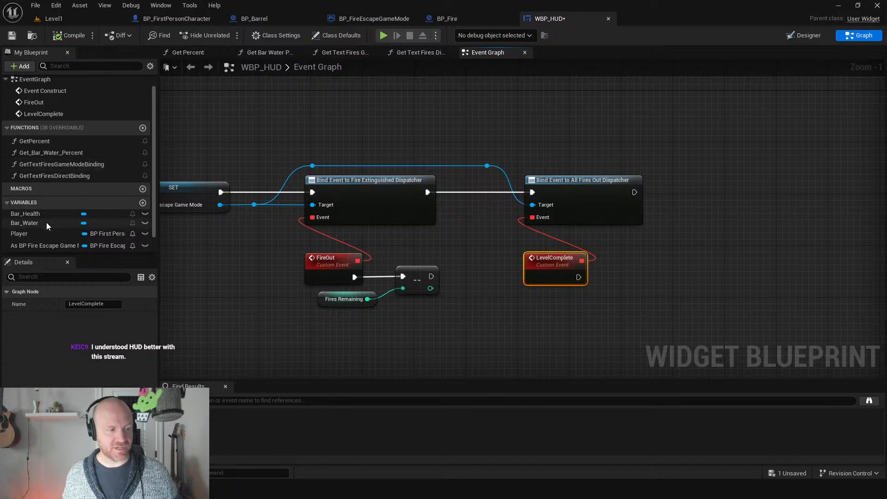
Expose the HUD's fires text block as a variable and rename it Text_FiresRemaining.
{"action": "scroll", "coordinate": [40, 241], "scroll_direction": "down", "scroll_amount": 2}
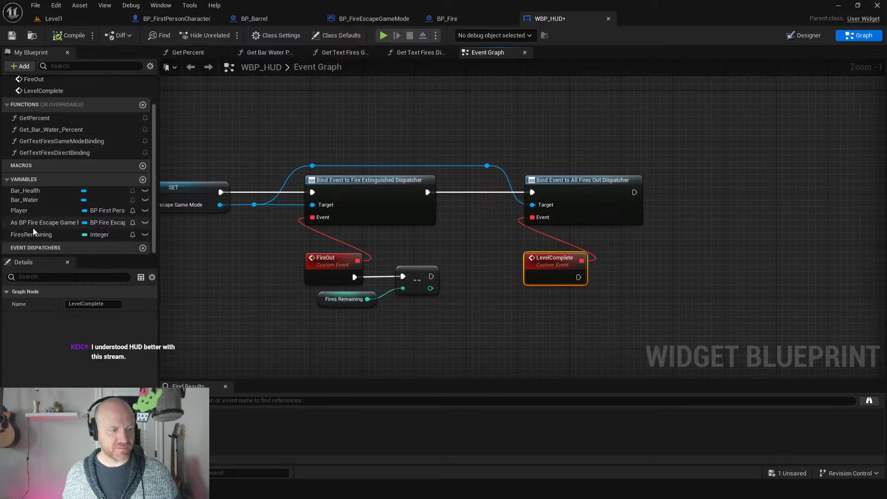
{"action": "left_click", "coordinate": [35, 194]}
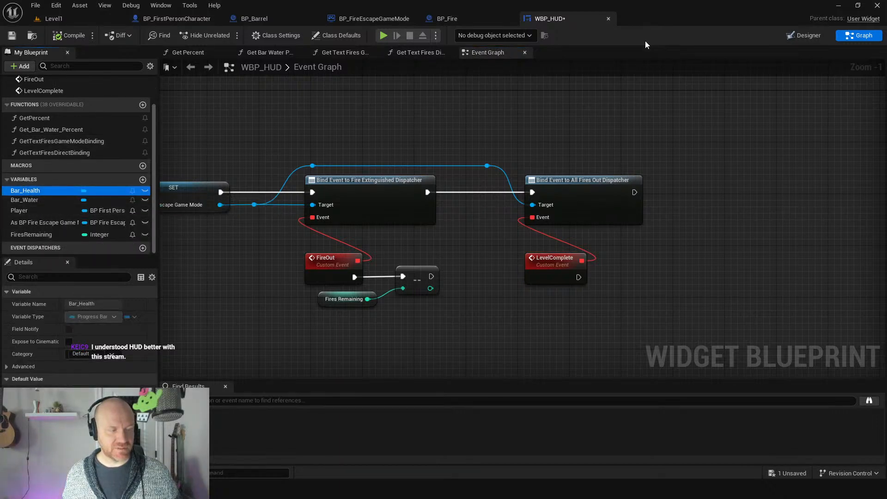
{"action": "left_click", "coordinate": [813, 35]}
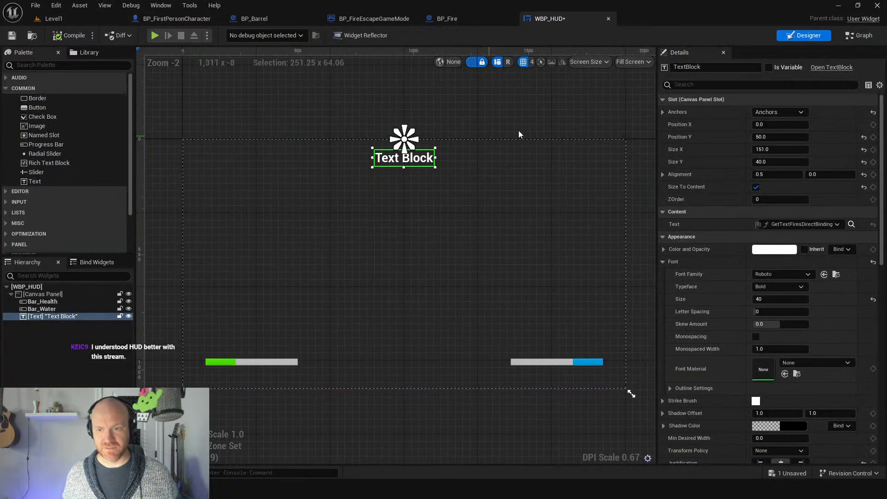
{"action": "left_click", "coordinate": [769, 68]}
{"action": "left_click", "coordinate": [691, 67]}
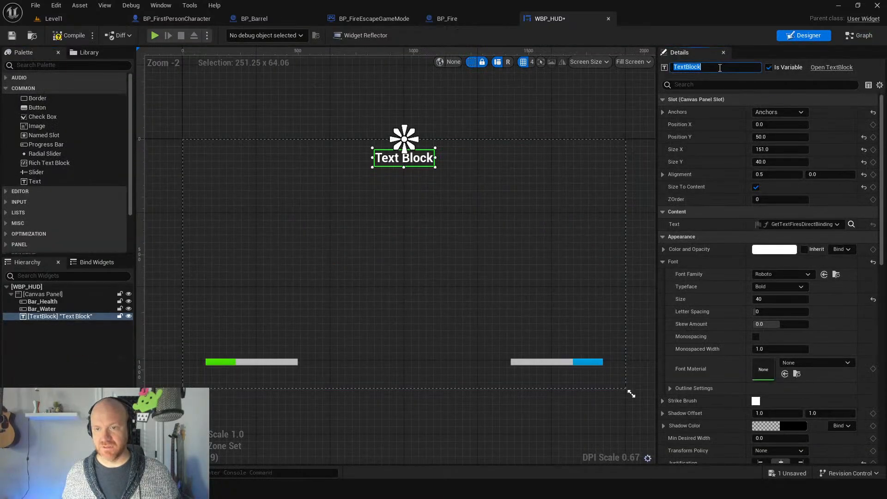
{"action": "type", "text": "TEXT"}
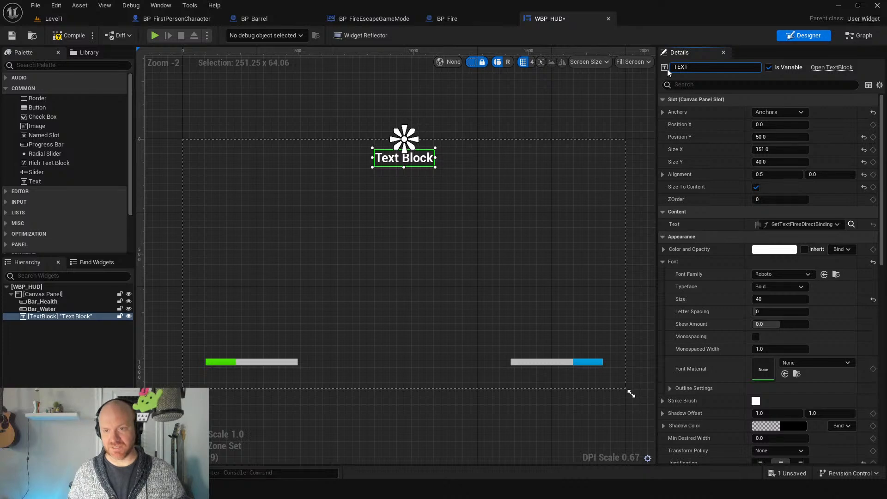
{"action": "key", "text": "BackSpace"}
{"action": "key", "text": "BackSpace"}
{"action": "key", "text": "BackSpace"}
{"action": "type", "text": "ext"}
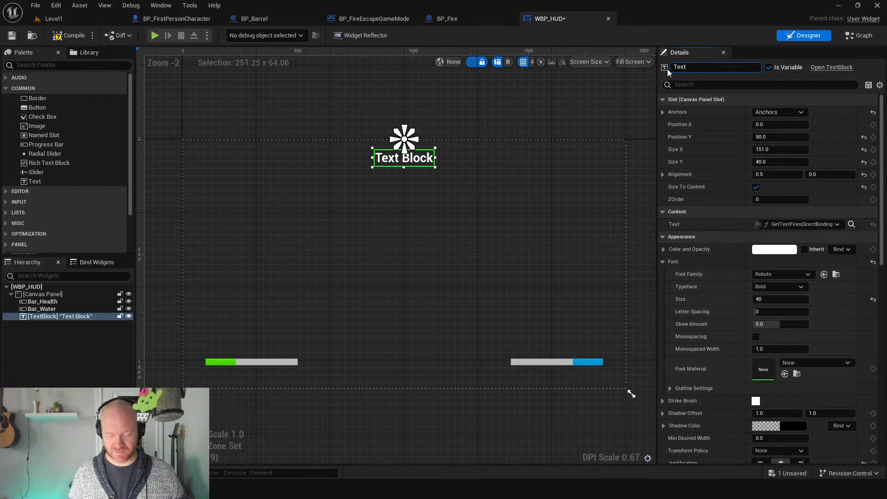
{"action": "type", "text": "_Fires"}
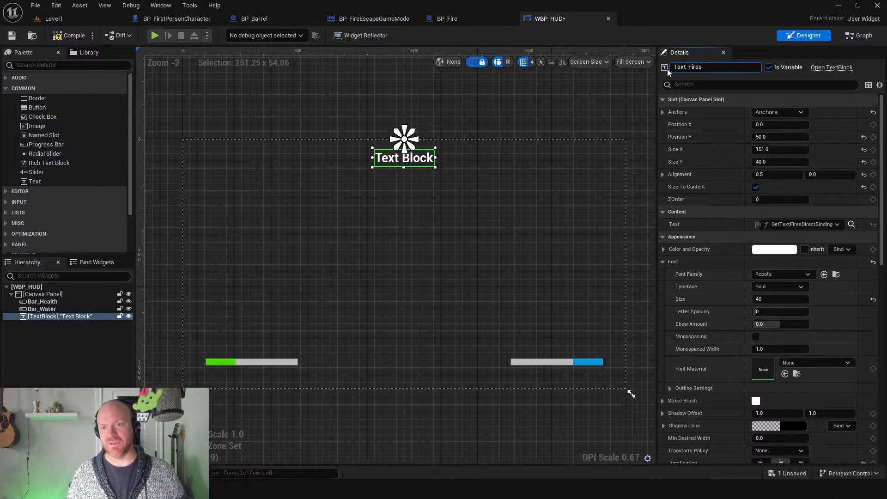
{"action": "type", "text": "Remaining"}
{"action": "key", "text": "Return"}
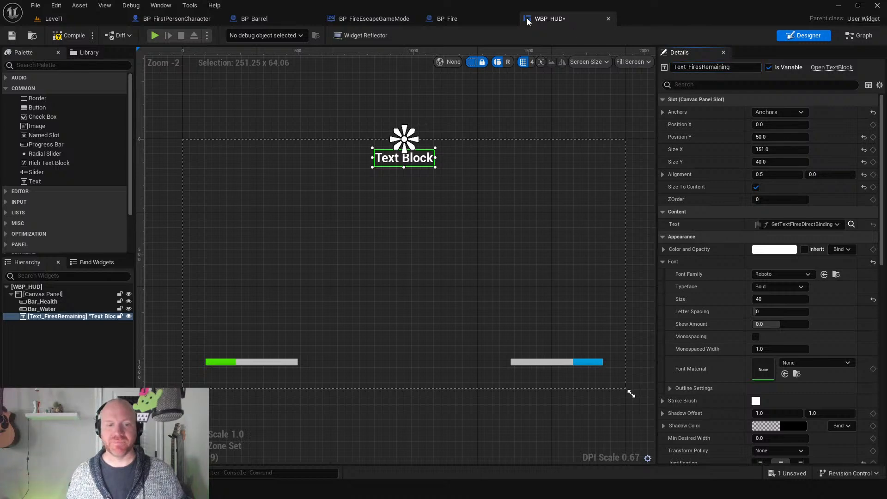
Add a Set Visibility node after the LevelComplete event in WBP_HUD's event graph, with In Visibility set to Hidden.
{"action": "left_click", "coordinate": [259, 364]}
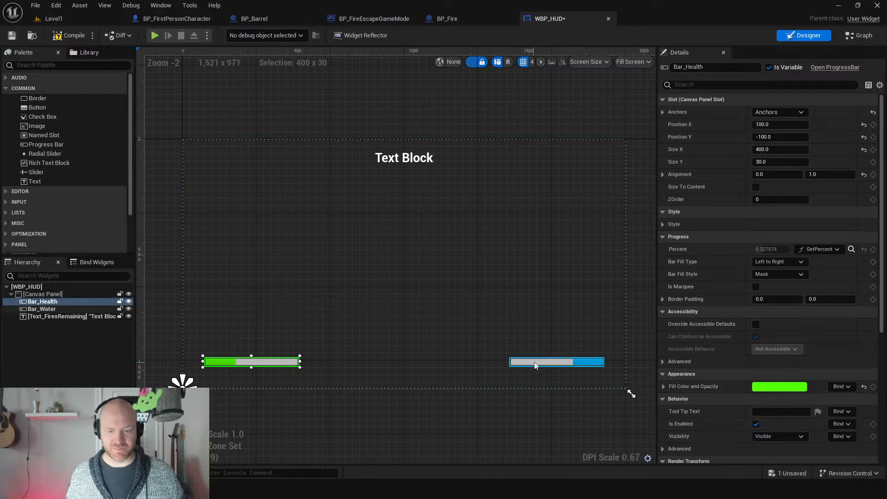
{"action": "left_click", "coordinate": [859, 35]}
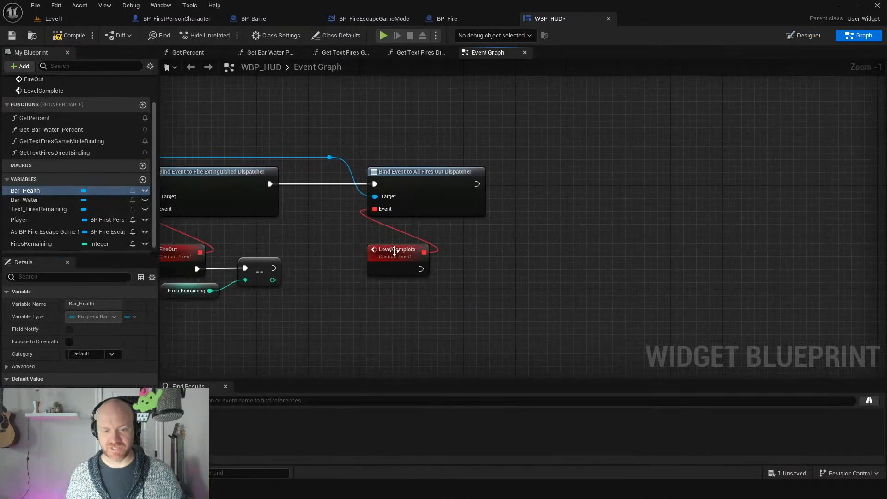
{"action": "left_click_drag", "start_coordinate": [422, 269], "coordinate": [527, 242]}
{"action": "type", "text": "vi"}
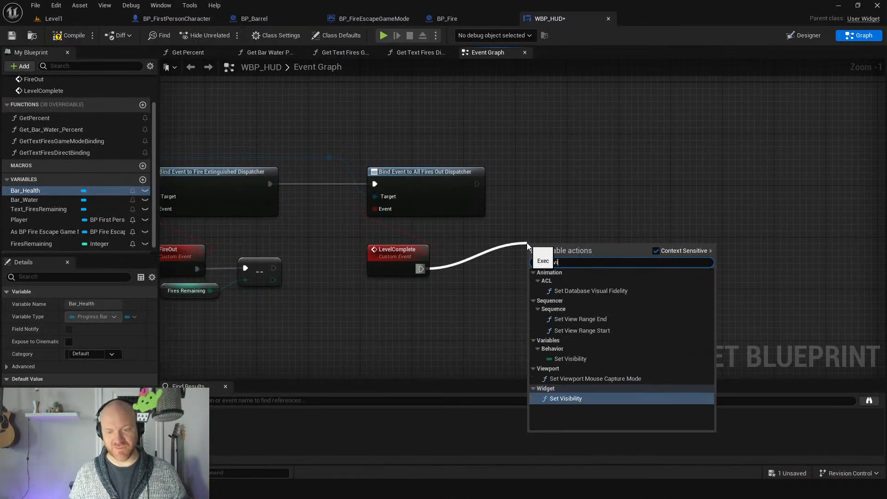
{"action": "type", "text": "si"}
{"action": "key", "text": "Return"}
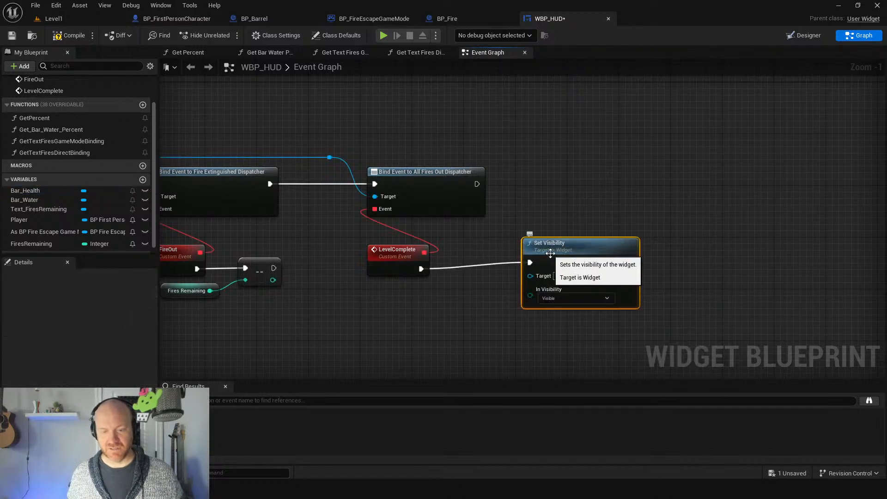
{"action": "left_click_drag", "start_coordinate": [554, 251], "coordinate": [535, 259]}
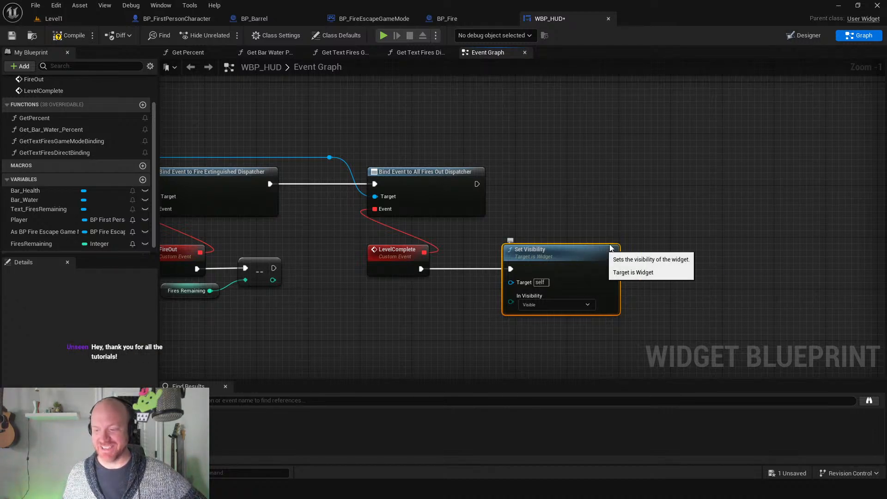
{"action": "left_click", "coordinate": [551, 305]}
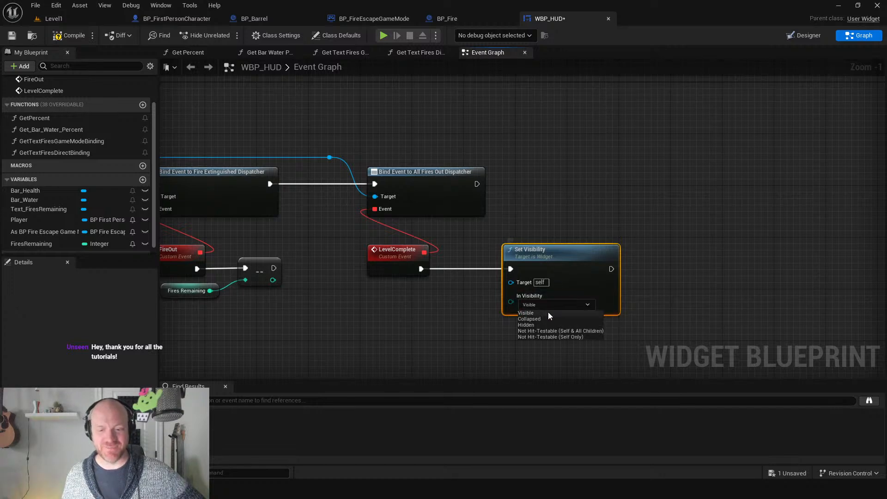
{"action": "left_click", "coordinate": [541, 325]}
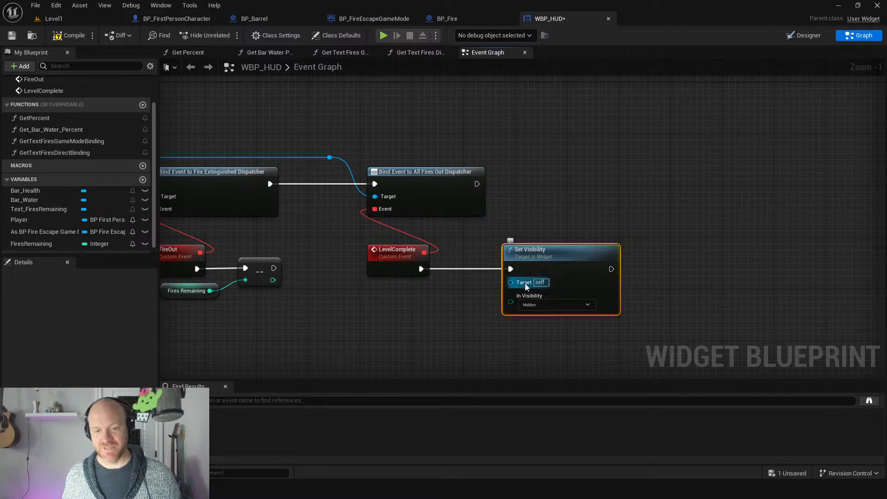
{"action": "left_click_drag", "start_coordinate": [535, 257], "coordinate": [542, 257]}
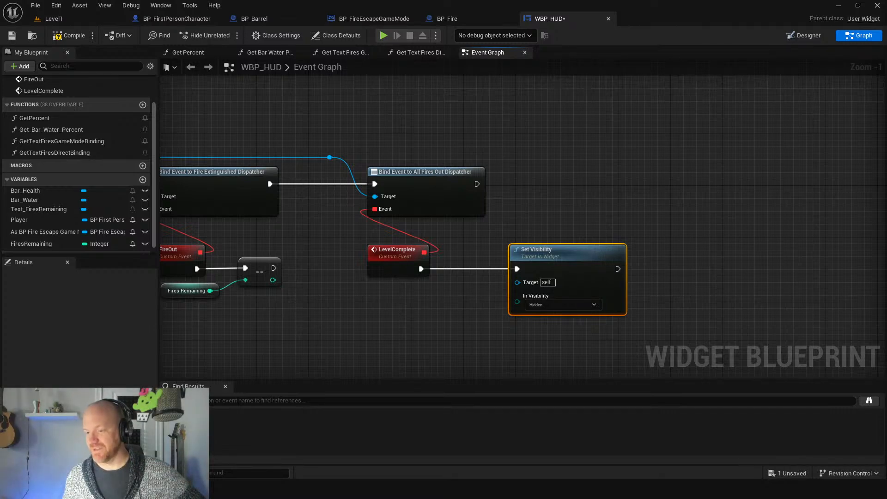
Place getters for Bar_Health, Bar_Water and Text_FiresRemaining beneath the LevelComplete event.
{"action": "left_click", "coordinate": [20, 191]}
{"action": "left_click_drag", "start_coordinate": [24, 195], "coordinate": [405, 292]}
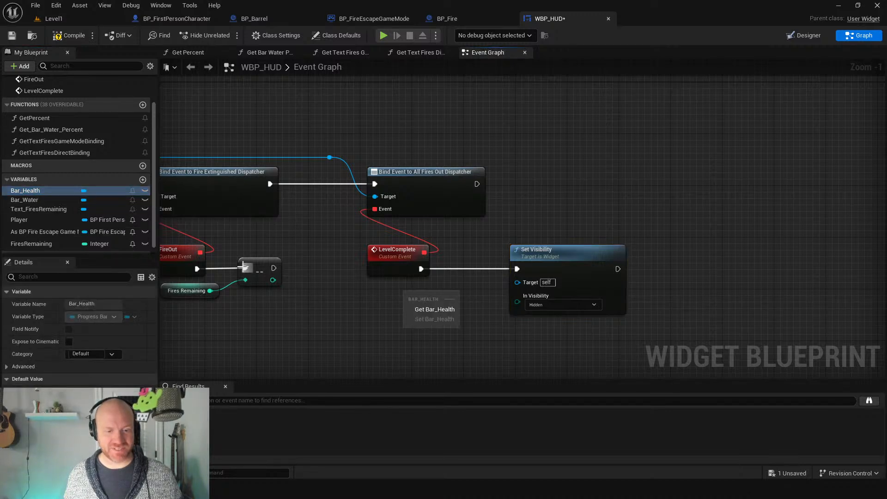
{"action": "left_click", "coordinate": [435, 309]}
{"action": "left_click_drag", "start_coordinate": [26, 200], "coordinate": [400, 317]}
{"action": "left_click", "coordinate": [407, 325]}
{"action": "mouse_move", "coordinate": [42, 210]}
{"action": "left_mouse_down"}
{"action": "mouse_move", "coordinate": [401, 346]}
{"action": "mouse_move", "coordinate": [394, 338]}
{"action": "mouse_move", "coordinate": [423, 343]}
{"action": "left_mouse_up"}
{"action": "left_click", "coordinate": [400, 345]}
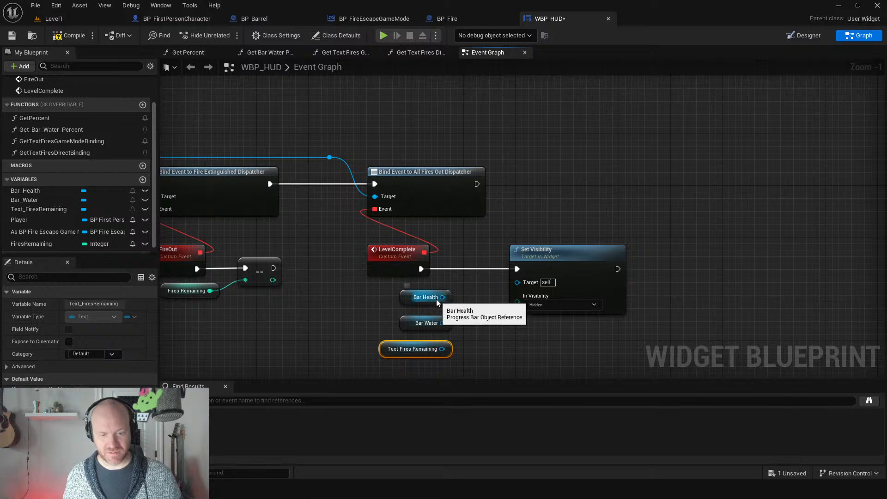
Connect the Bar Health, Bar Water and Text Fires Remaining getters to Set Visibility's Target pin and compile the widget.
{"action": "left_click_drag", "start_coordinate": [442, 298], "coordinate": [523, 282]}
{"action": "left_click_drag", "start_coordinate": [442, 323], "coordinate": [515, 282]}
{"action": "left_click_drag", "start_coordinate": [441, 349], "coordinate": [522, 281]}
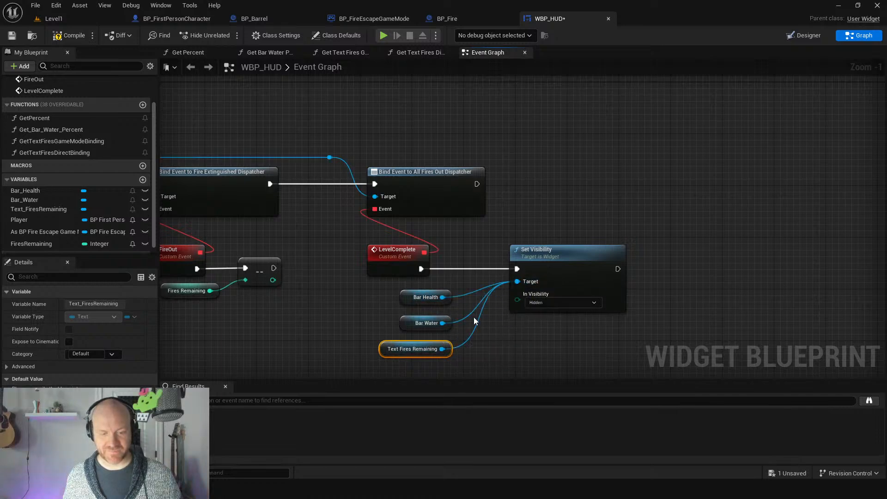
{"action": "left_click", "coordinate": [473, 317]}
{"action": "right_click_drag", "start_coordinate": [379, 334], "coordinate": [277, 217]}
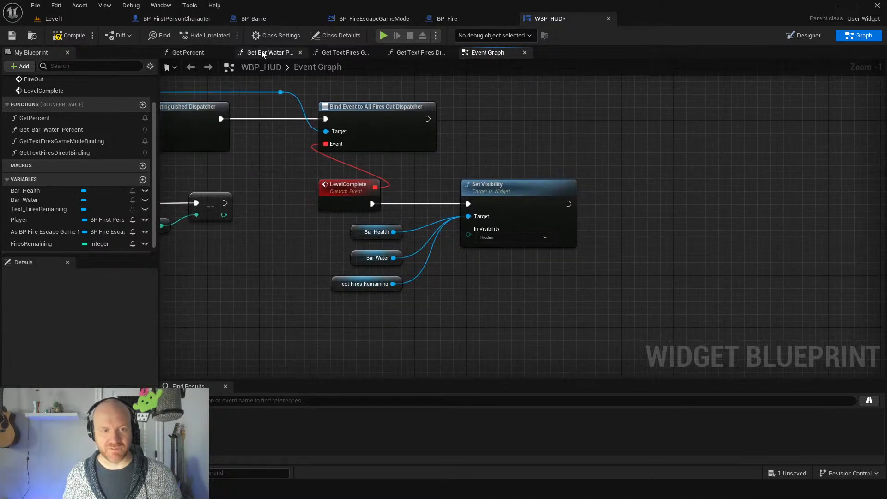
{"action": "left_click", "coordinate": [69, 35]}
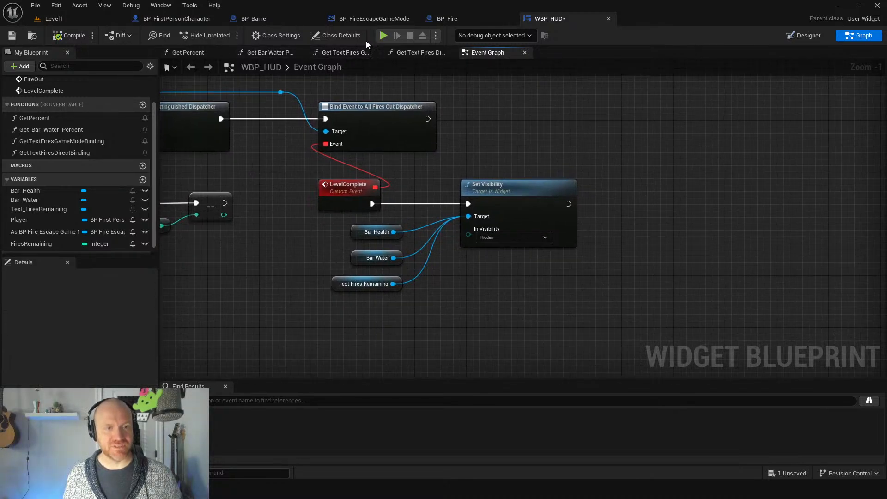
Play the level, collect the rifle, and extinguish the fire outside and the one in the building's doorway.
{"action": "left_click", "coordinate": [383, 36]}
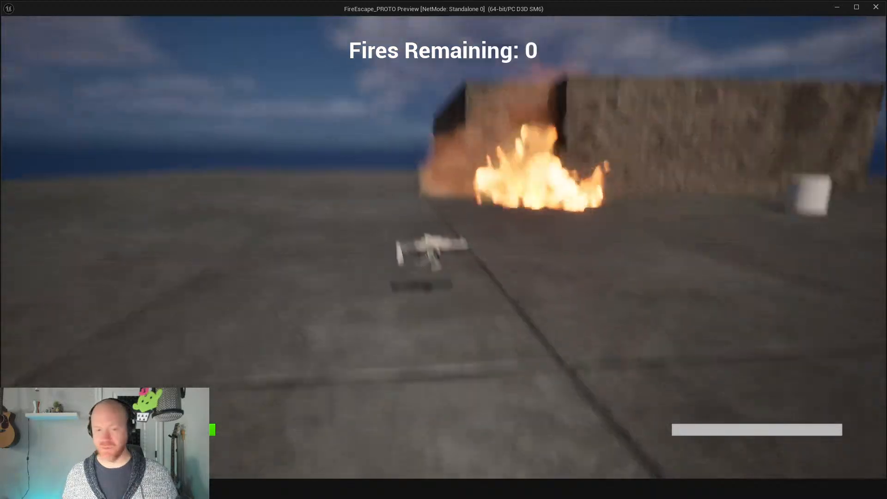
{"action": "key", "text": "w"}
{"action": "left_click", "coordinate": [444, 249]}
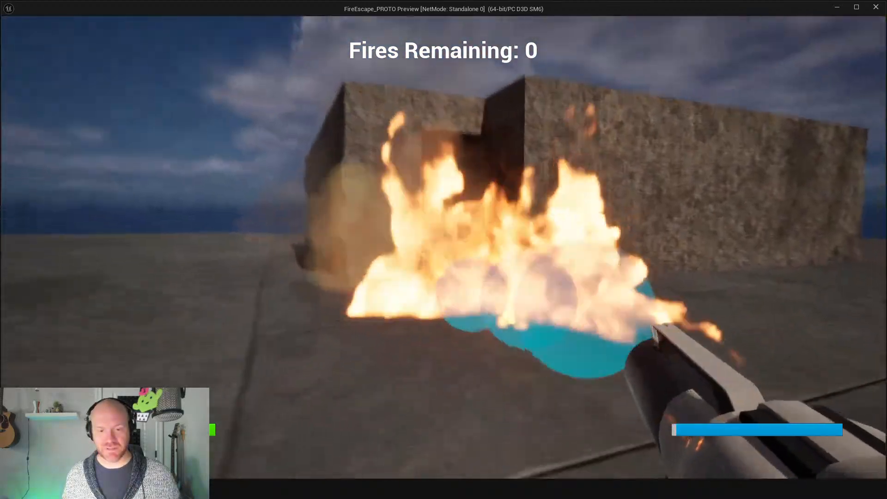
{"action": "key", "text": "w"}
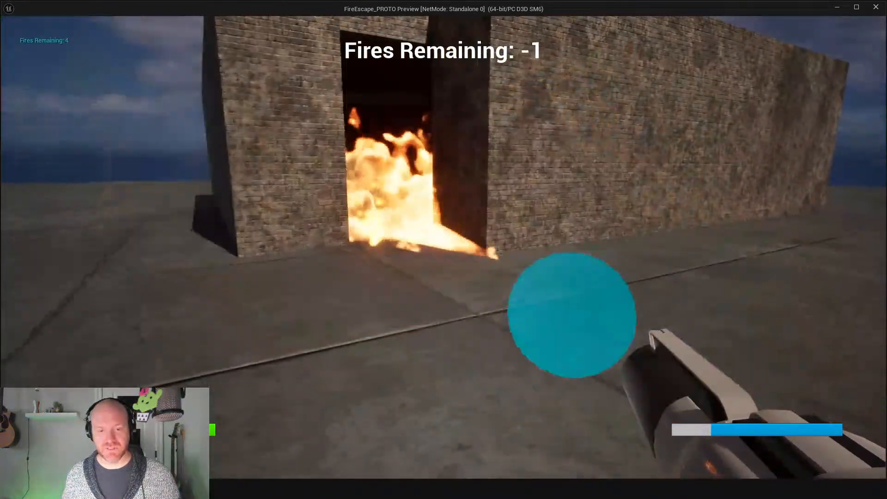
{"action": "key", "text": "w"}
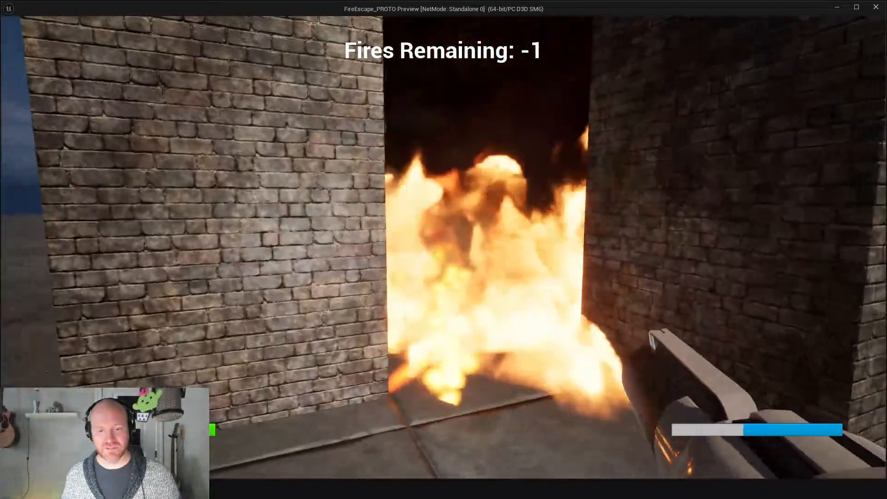
{"action": "left_click", "coordinate": [443, 249]}
{"action": "key", "text": "w"}
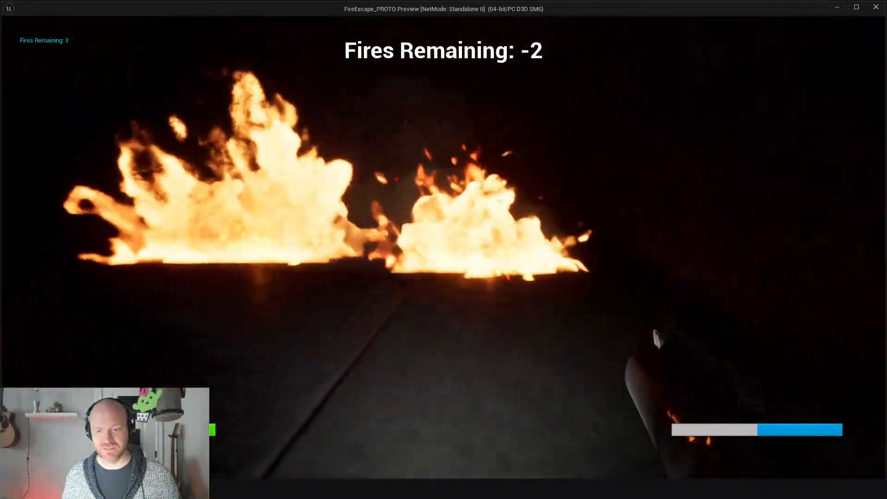
Extinguish the remaining fires inside the building, check the HUD elements, and end the play session.
{"action": "key", "text": "w"}
{"action": "left_click", "coordinate": [443, 250]}
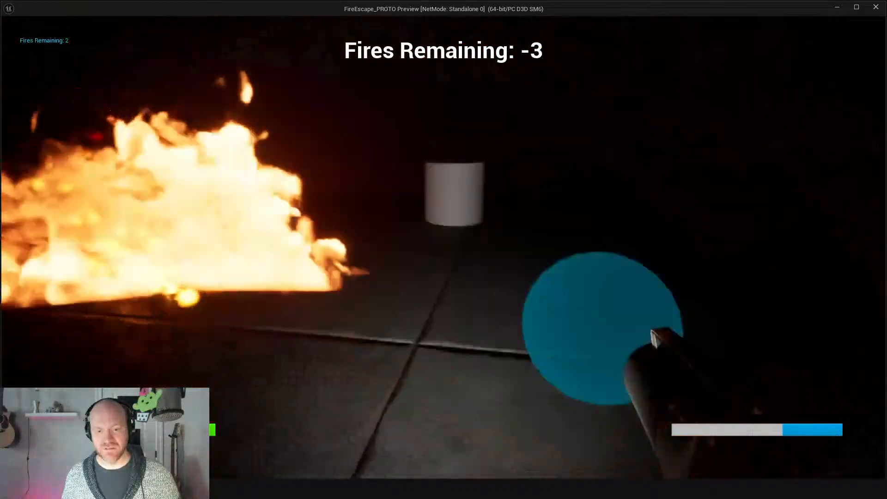
{"action": "key", "text": "w"}
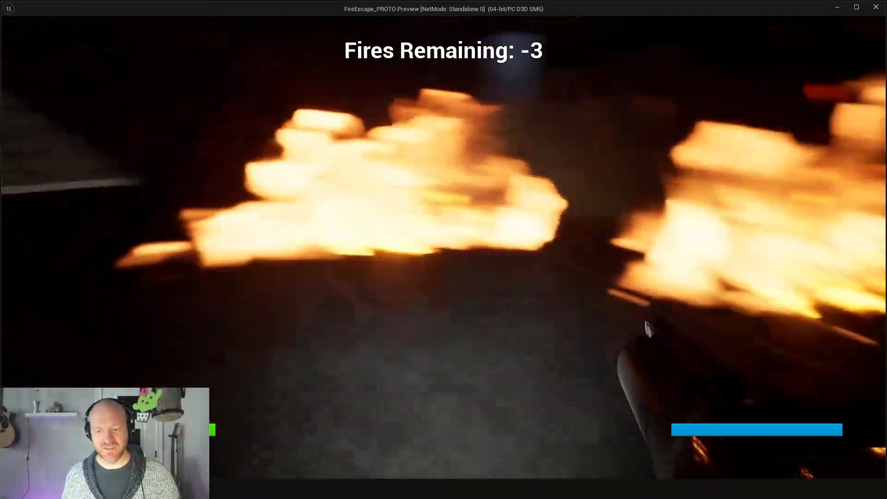
{"action": "left_click", "coordinate": [444, 249]}
{"action": "key", "text": "w"}
{"action": "left_click", "coordinate": [443, 249]}
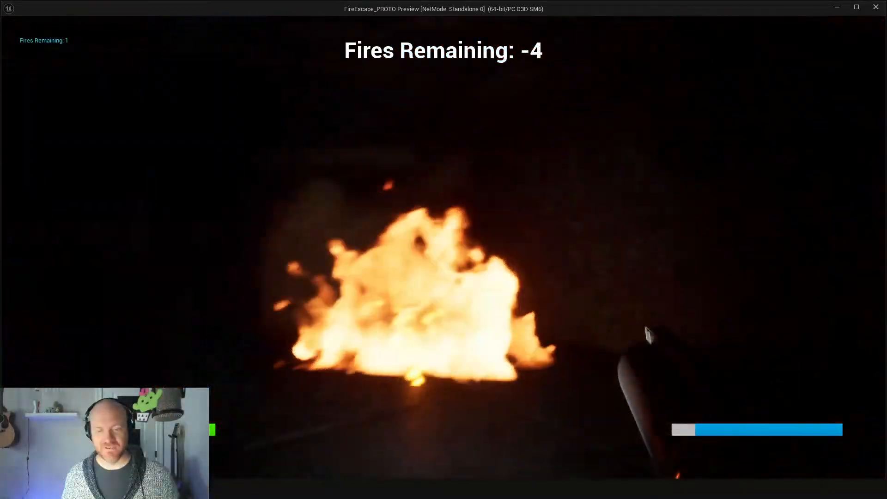
{"action": "left_click", "coordinate": [443, 249]}
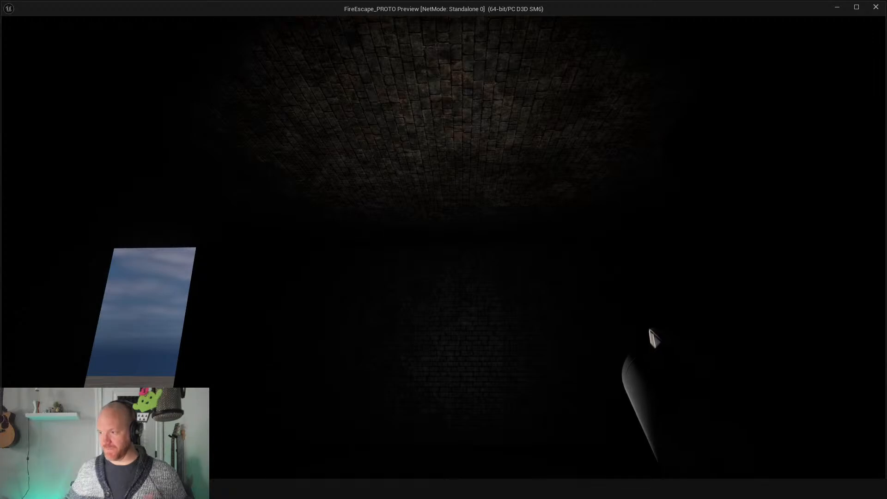
{"action": "key", "text": "Escape"}
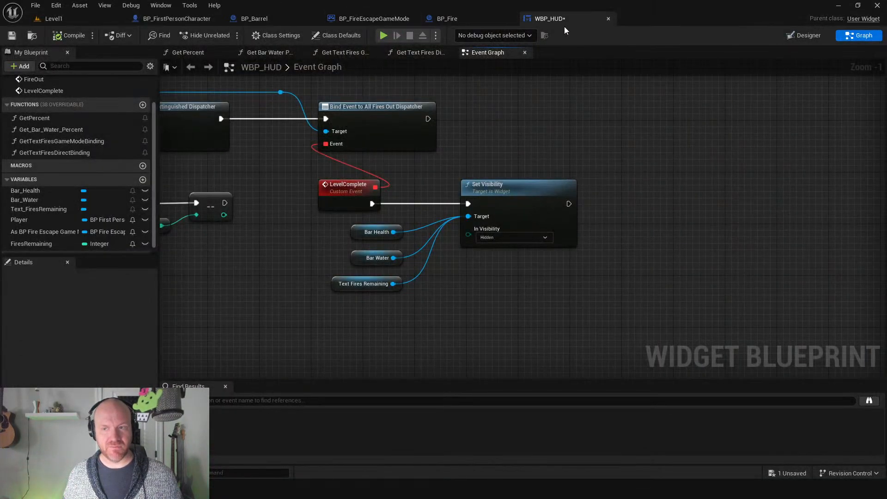
Create a User Widget blueprint named WBP_LevelComplete in the level project's UI folder and open it.
{"action": "left_click", "coordinate": [792, 37]}
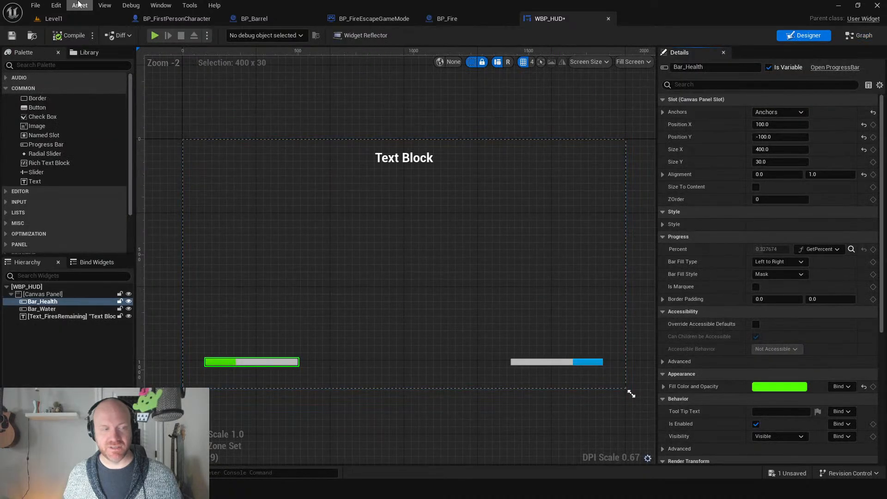
{"action": "left_click", "coordinate": [54, 18]}
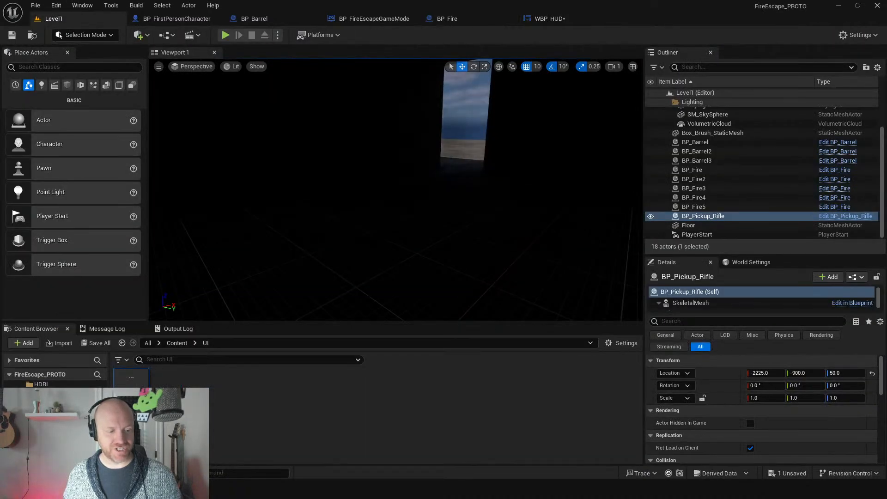
{"action": "right_click", "coordinate": [195, 412]}
{"action": "mouse_move", "coordinate": [252, 392]}
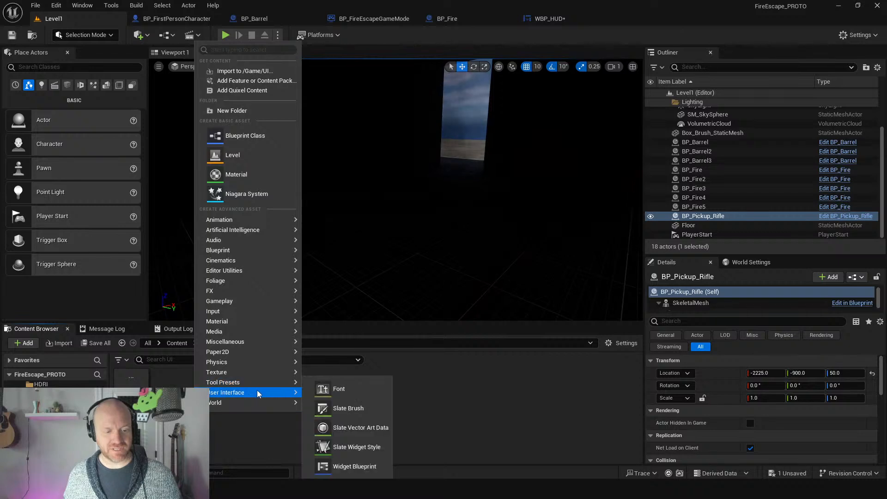
{"action": "left_click", "coordinate": [355, 467]}
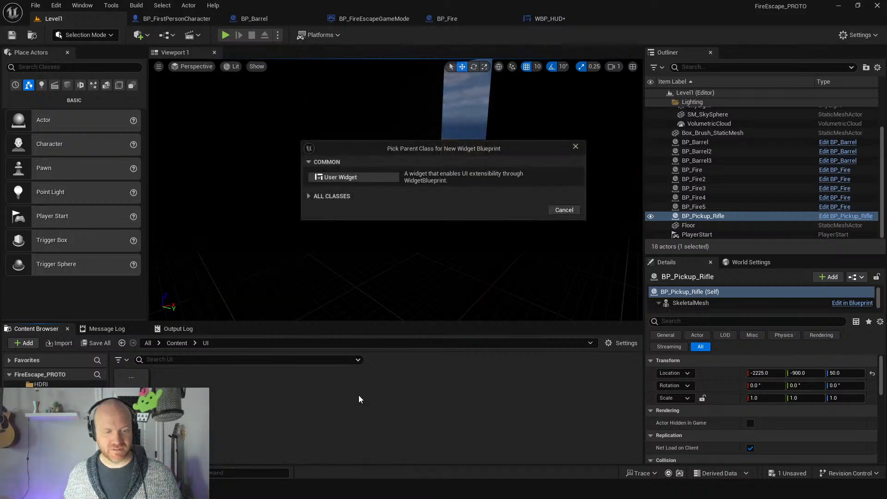
{"action": "left_click", "coordinate": [351, 179]}
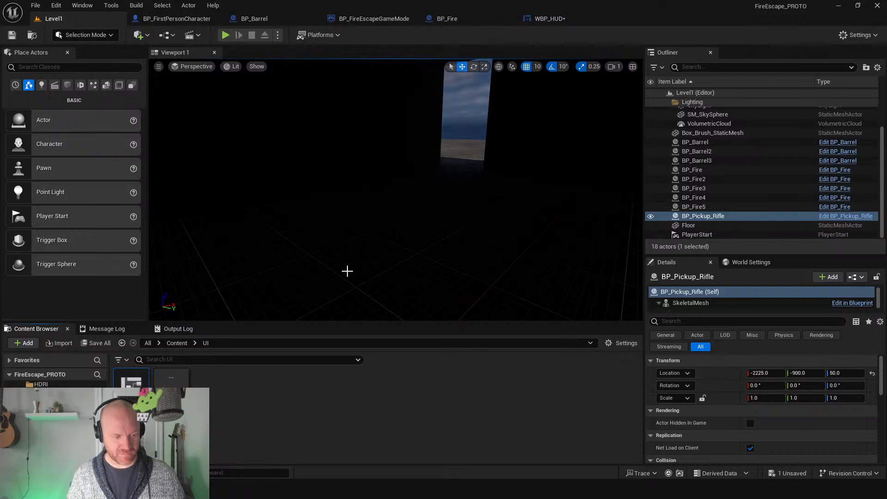
{"action": "key", "text": "Return"}
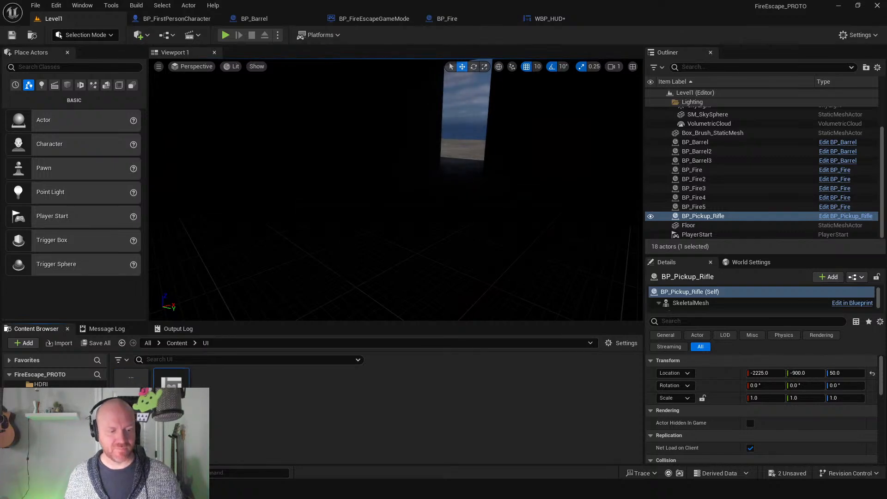
{"action": "double_click", "coordinate": [171, 381]}
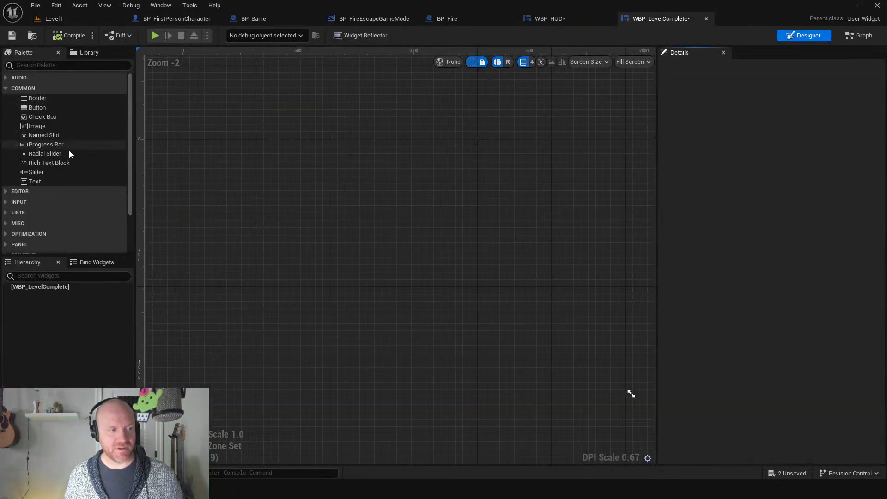
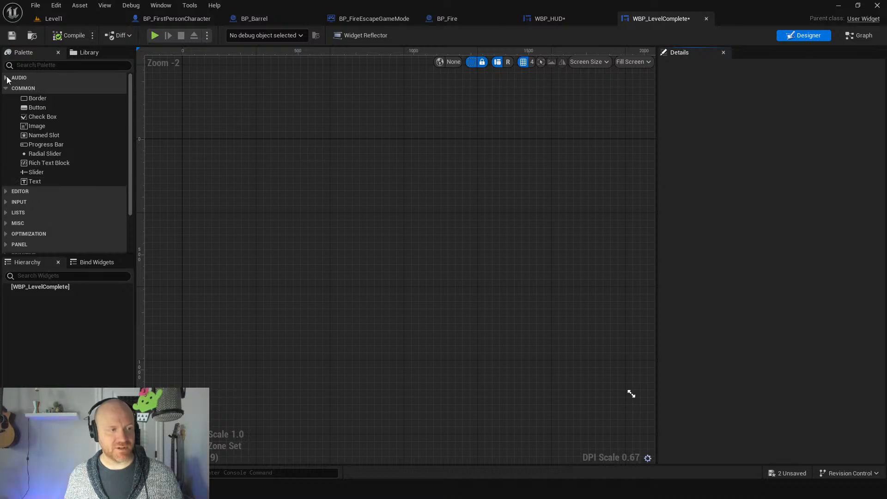
Add a Vertical Box as the root of WBP_LevelComplete and set the designer's preview size mode to Desired.
{"action": "left_click", "coordinate": [31, 66]}
{"action": "type", "text": "vert"}
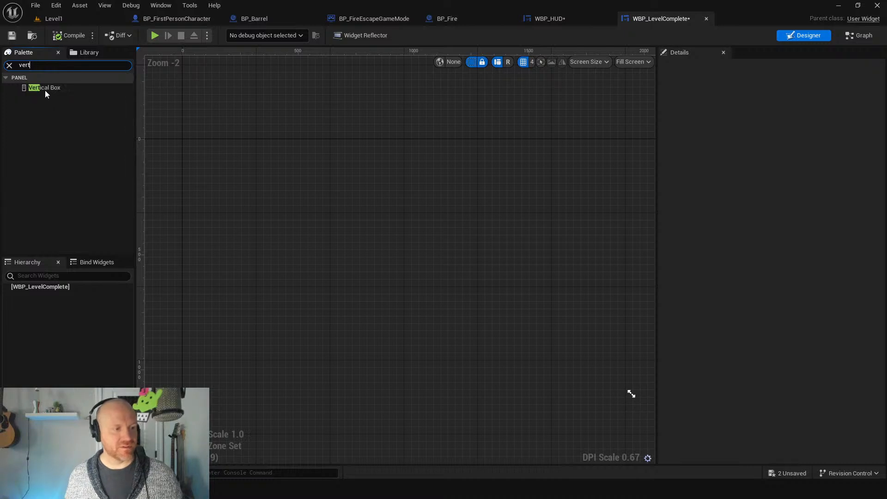
{"action": "left_click_drag", "start_coordinate": [45, 90], "coordinate": [60, 296]}
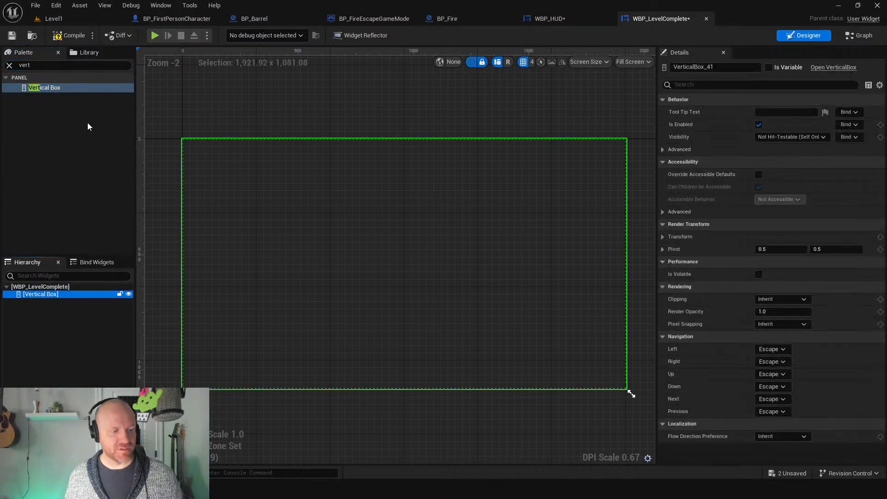
{"action": "left_click", "coordinate": [9, 65]}
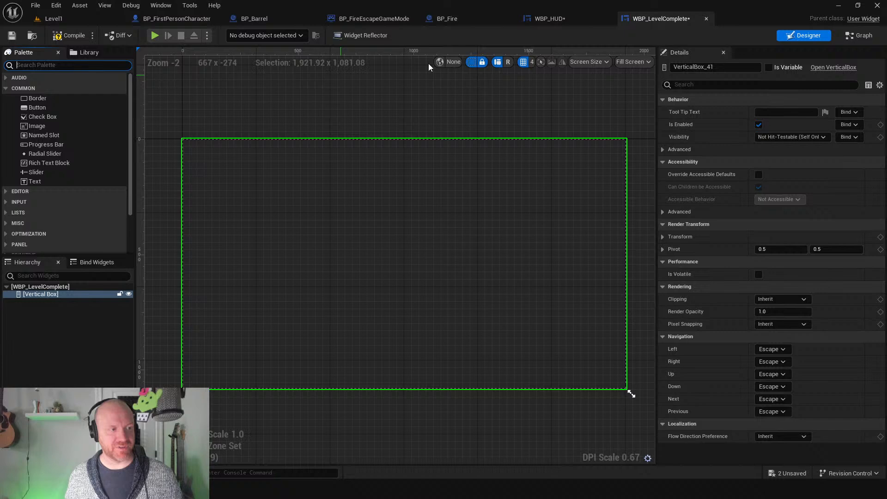
{"action": "left_click", "coordinate": [634, 61]}
{"action": "left_click", "coordinate": [641, 107]}
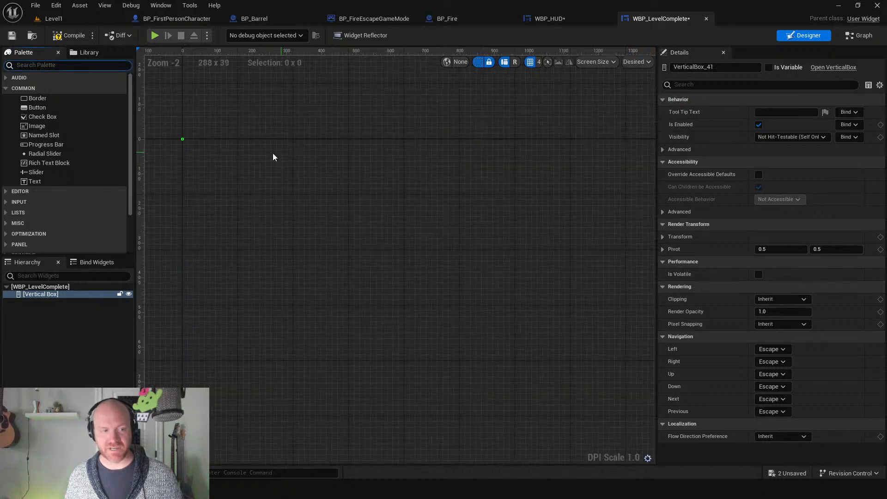
Add a Text block inside the Vertical Box, reading "Level Complete" with font size 60.
{"action": "left_click_drag", "start_coordinate": [35, 181], "coordinate": [47, 296]}
{"action": "right_click_drag", "start_coordinate": [269, 240], "coordinate": [441, 223]}
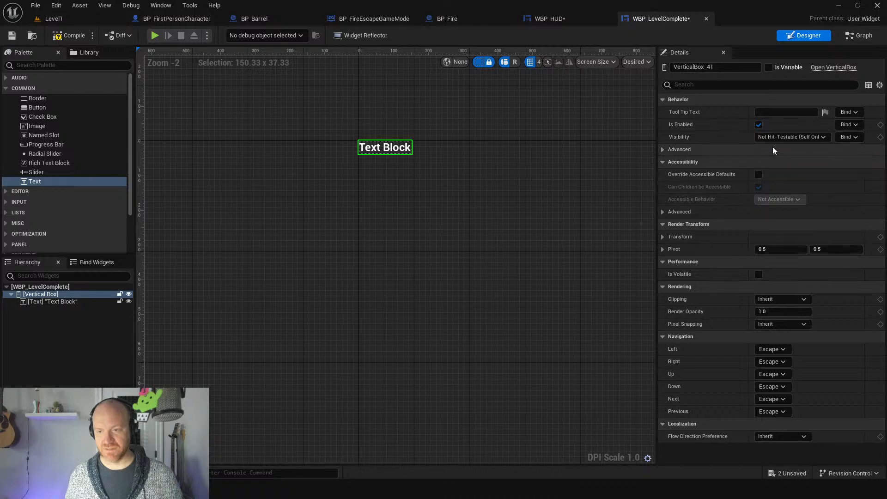
{"action": "left_click", "coordinate": [378, 151]}
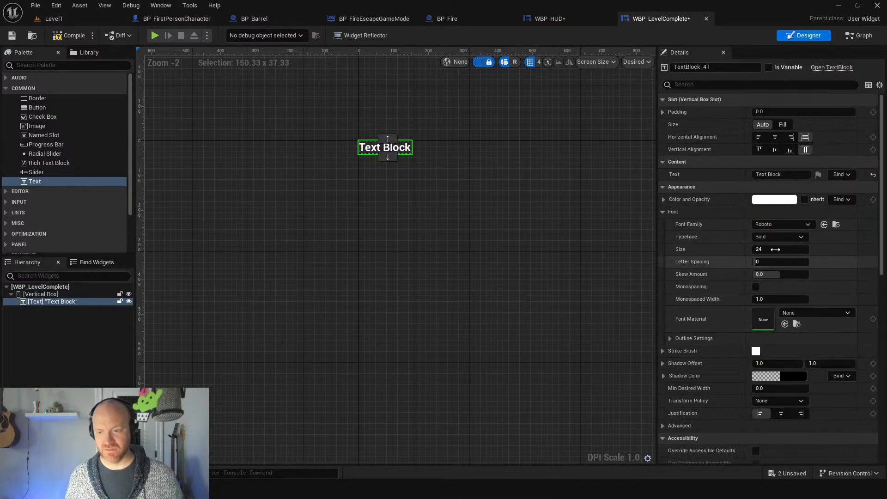
{"action": "left_click", "coordinate": [781, 174]}
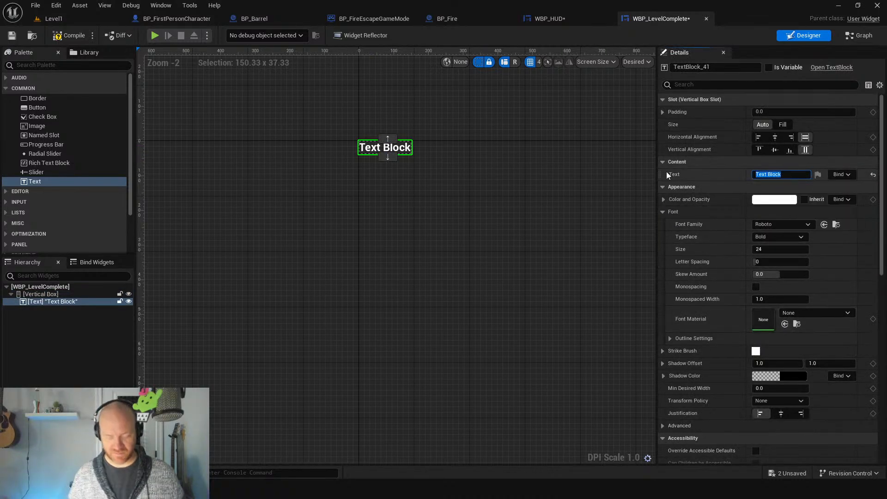
{"action": "type", "text": "Level Complete"}
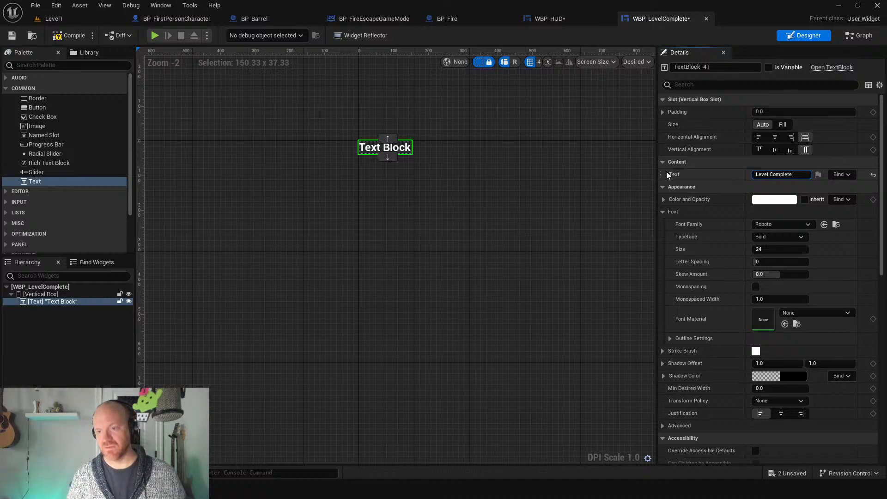
{"action": "key", "text": "Return"}
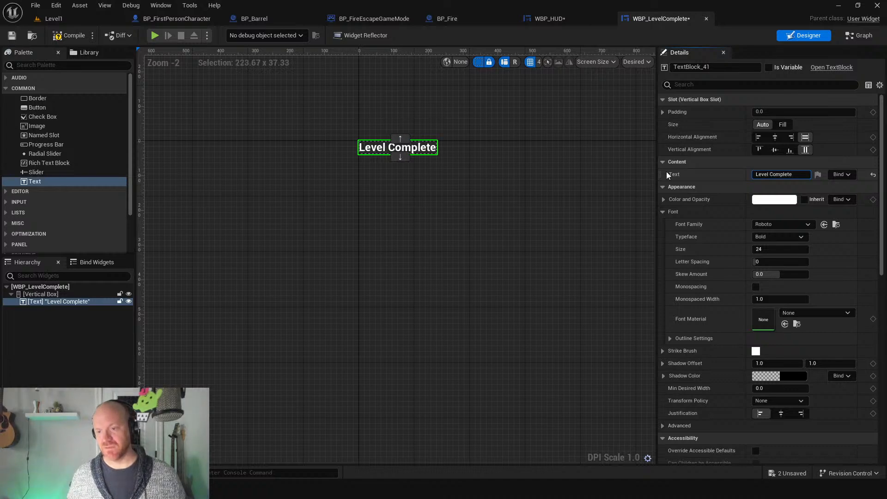
{"action": "left_click", "coordinate": [783, 248]}
{"action": "type", "text": "60"}
{"action": "key", "text": "Return"}
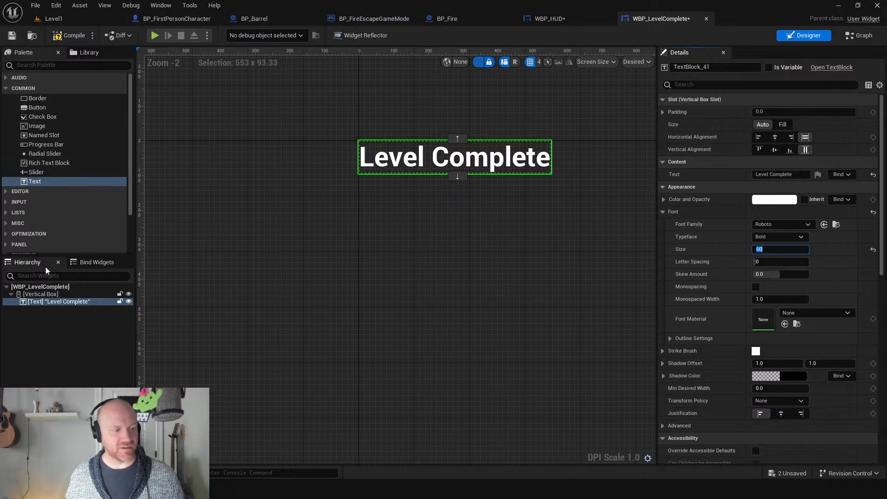
Nest a second Vertical Box inside the root Vertical Box, directly below the "Level Complete" text.
{"action": "left_click", "coordinate": [28, 64]}
{"action": "type", "text": "ver"}
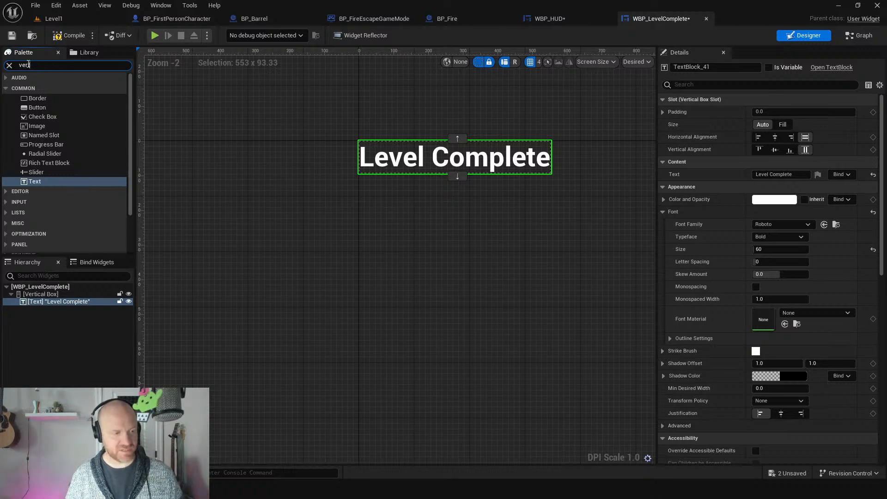
{"action": "type", "text": "t"}
{"action": "left_click_drag", "start_coordinate": [40, 88], "coordinate": [47, 307]}
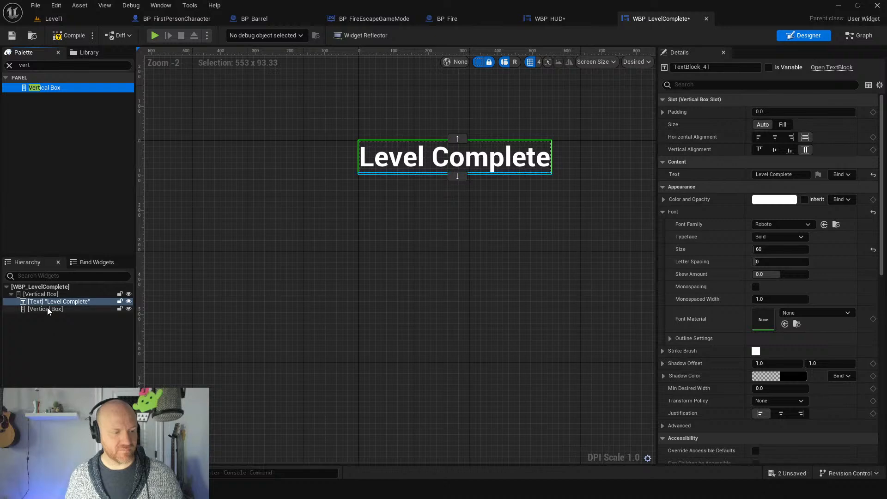
{"action": "left_click", "coordinate": [9, 66]}
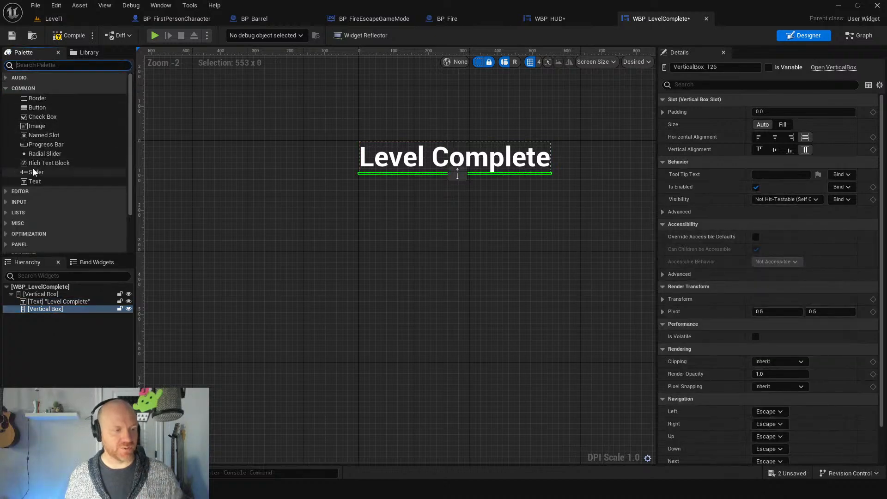
Add a button containing a Text block to the nested Vertical Box and name the button Button_NextLevel.
{"action": "left_click_drag", "start_coordinate": [34, 107], "coordinate": [56, 309]}
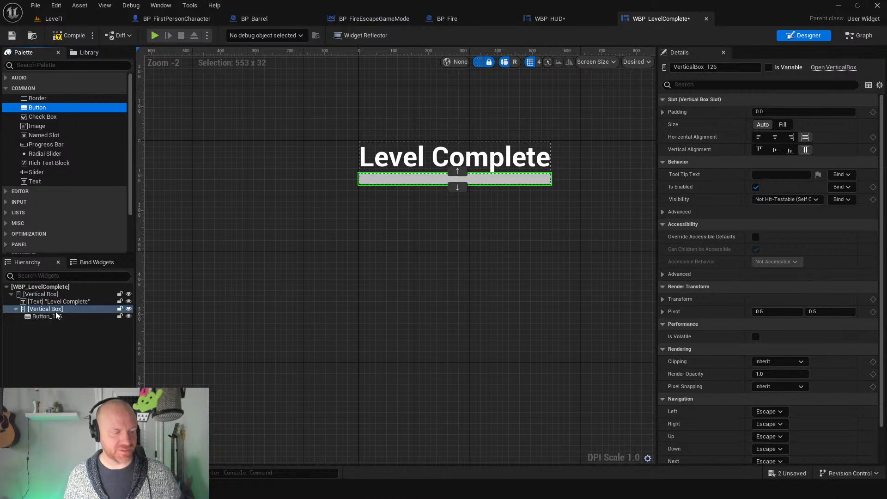
{"action": "left_click_drag", "start_coordinate": [32, 180], "coordinate": [56, 316]}
{"action": "left_click", "coordinate": [56, 316]}
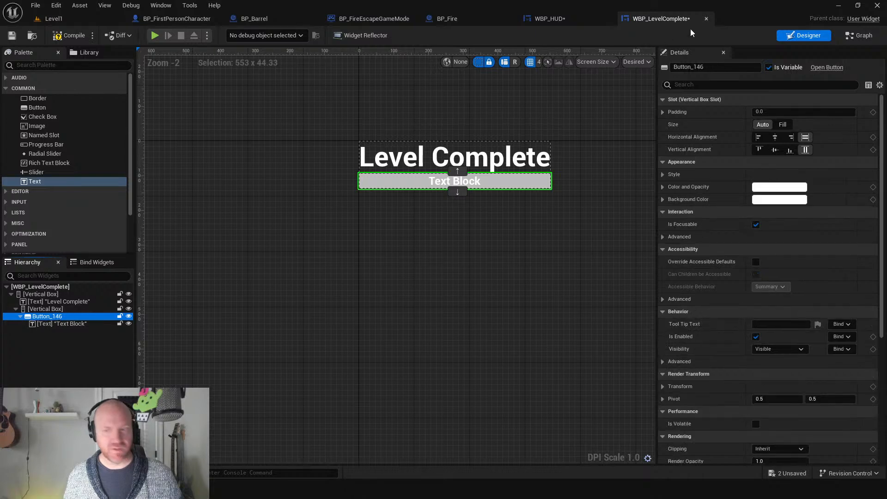
{"action": "left_click_drag", "start_coordinate": [703, 67], "coordinate": [691, 68]}
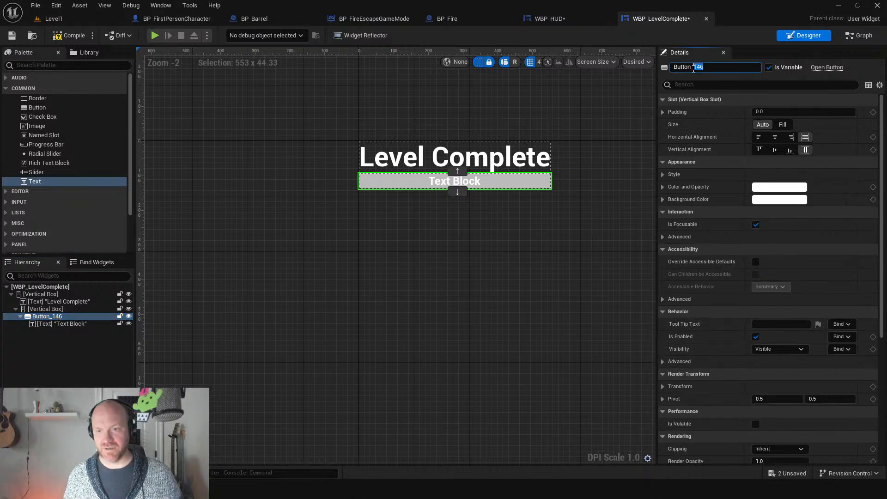
{"action": "type", "text": "NextLevel"}
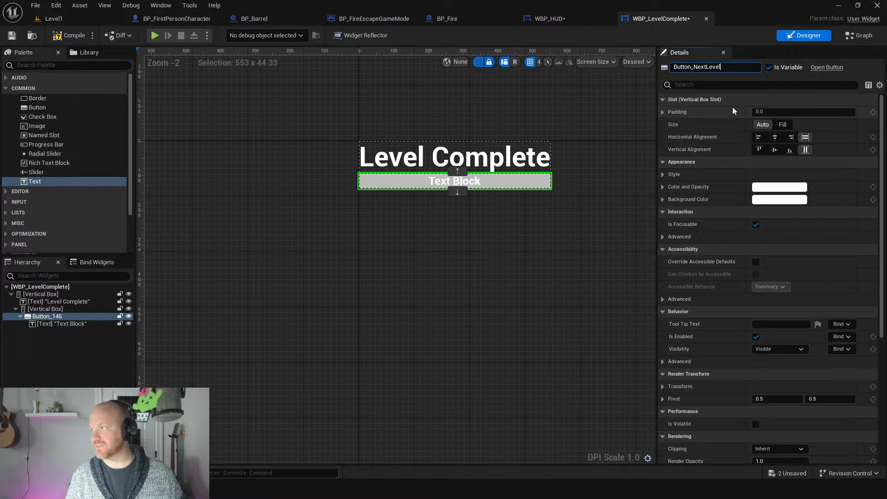
{"action": "key", "text": "Return"}
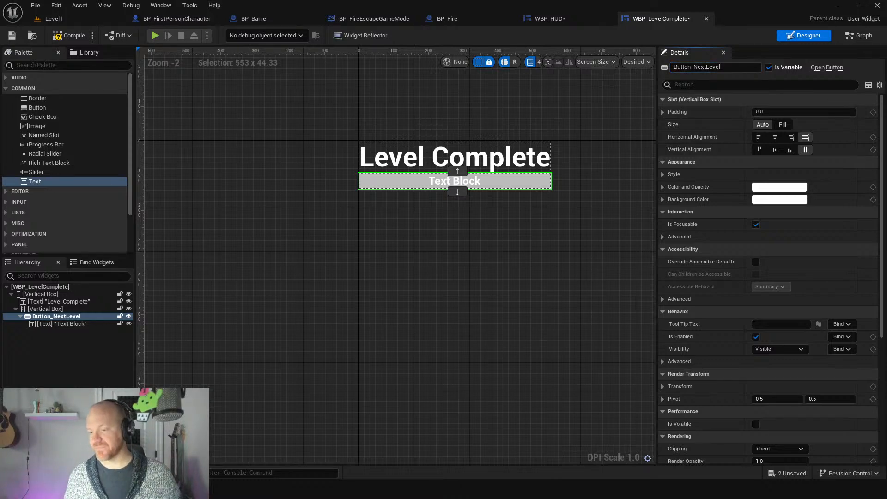
Set the button label's font size to 40 and its text to "Next Level".
{"action": "double_click", "coordinate": [430, 185]}
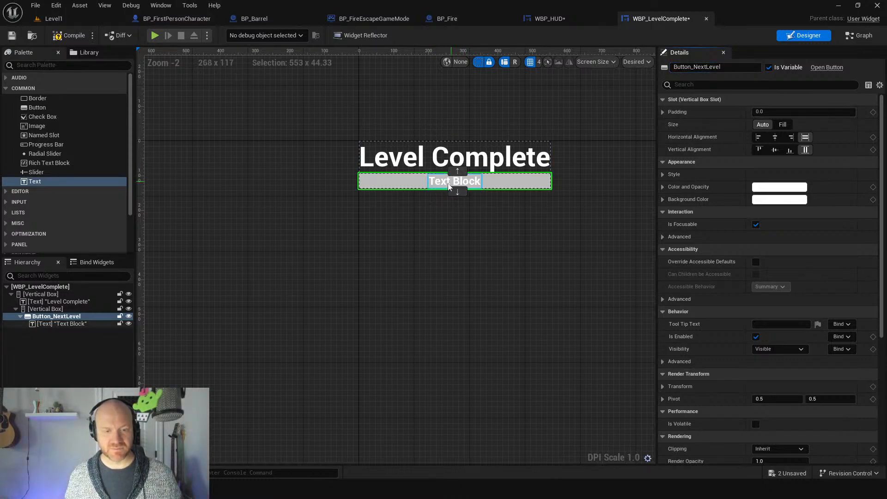
{"action": "left_click", "coordinate": [442, 184]}
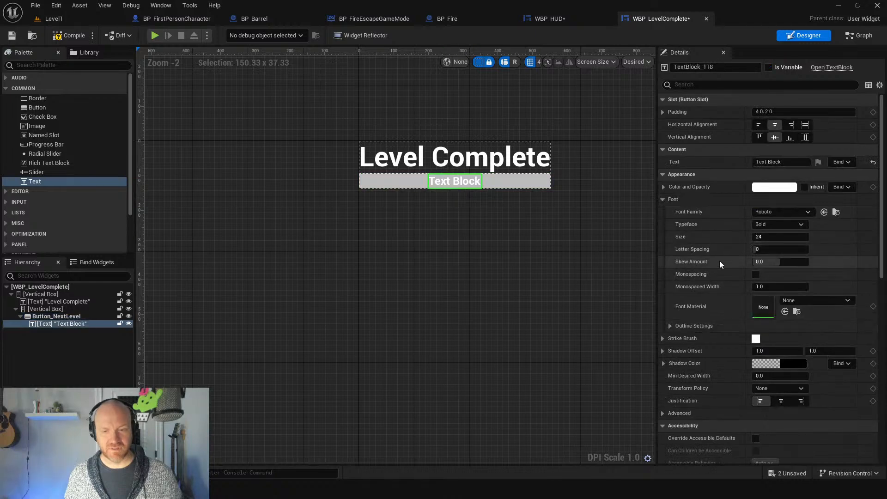
{"action": "left_click", "coordinate": [794, 237]}
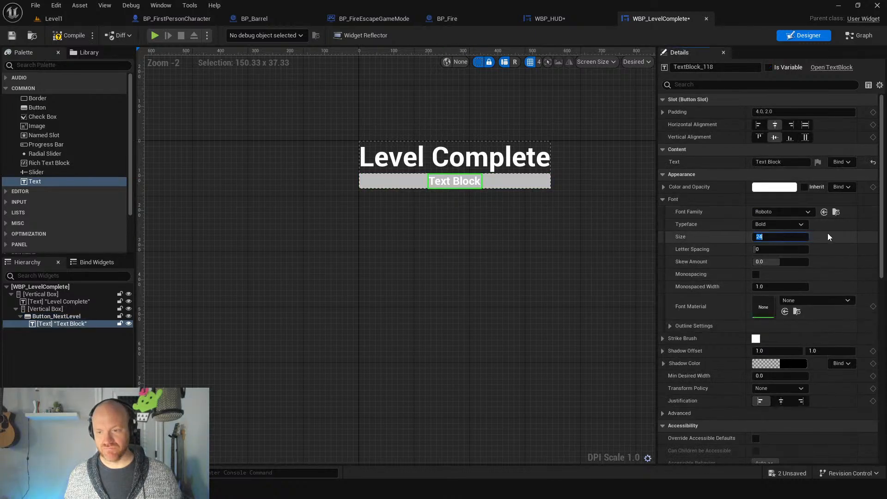
{"action": "type", "text": "40"}
{"action": "key", "text": "Return"}
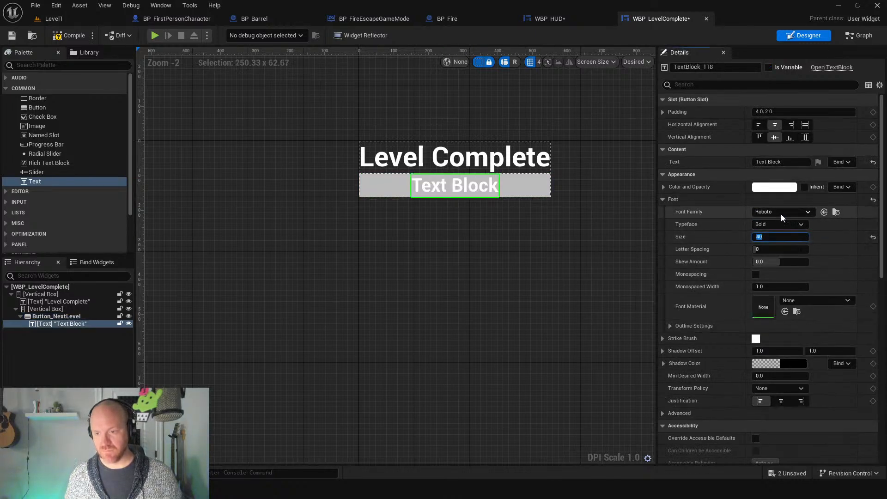
{"action": "left_click", "coordinate": [780, 162]}
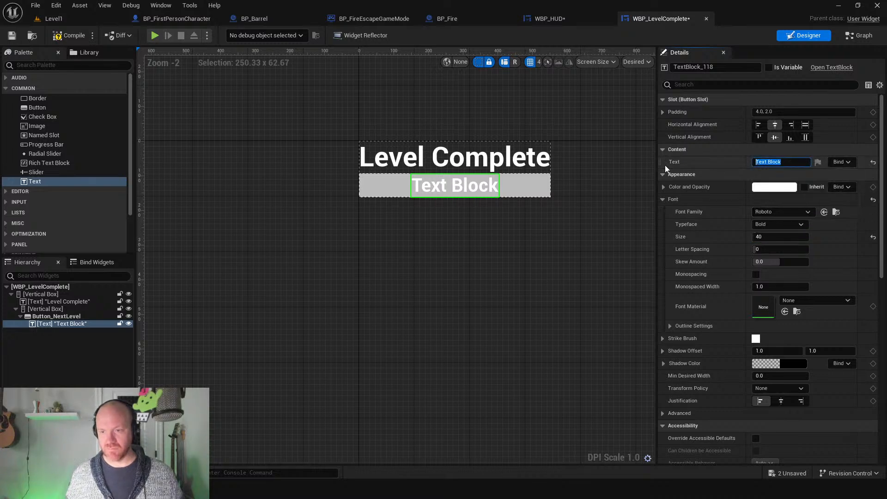
{"action": "type", "text": "Next Level"}
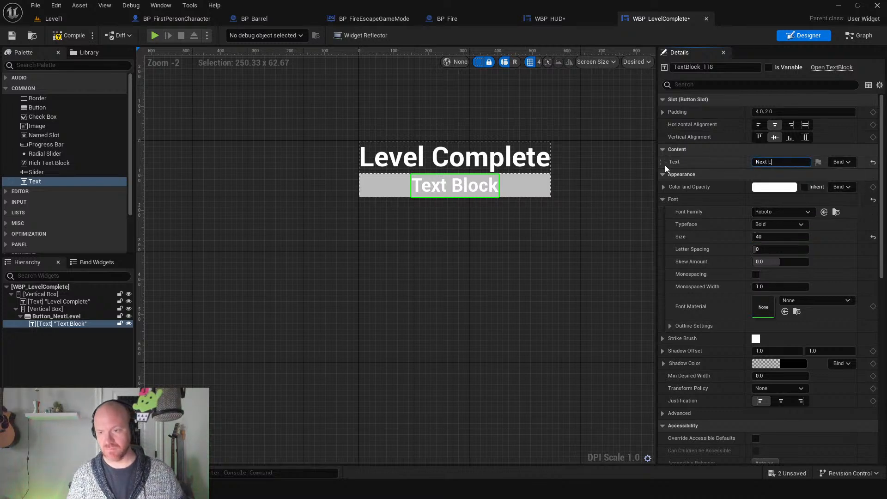
{"action": "key", "text": "Return"}
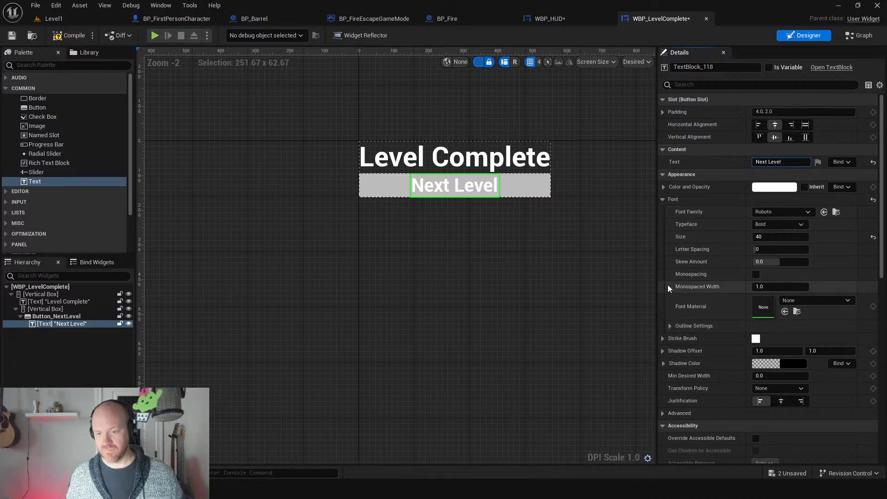
Give the "Next Level" label a font outline and set the "Level Complete" title's outline size to 2.
{"action": "left_click", "coordinate": [669, 325]}
{"action": "left_click", "coordinate": [776, 339]}
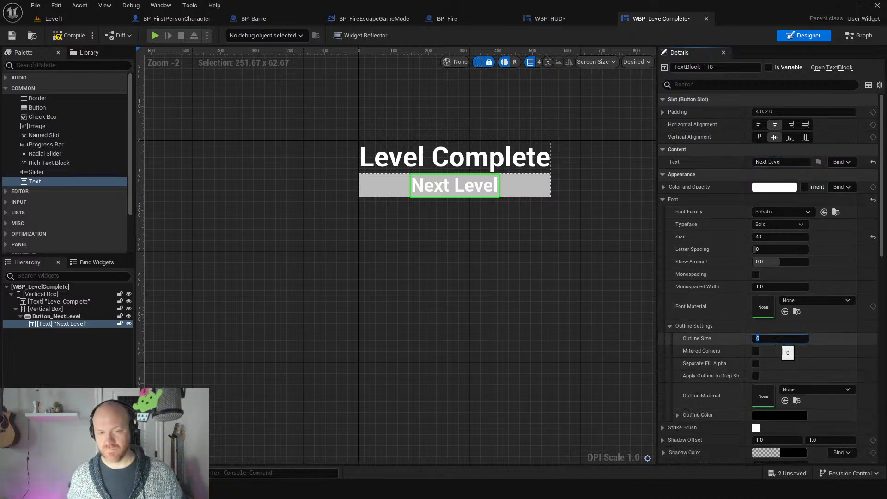
{"action": "left_click", "coordinate": [462, 159]}
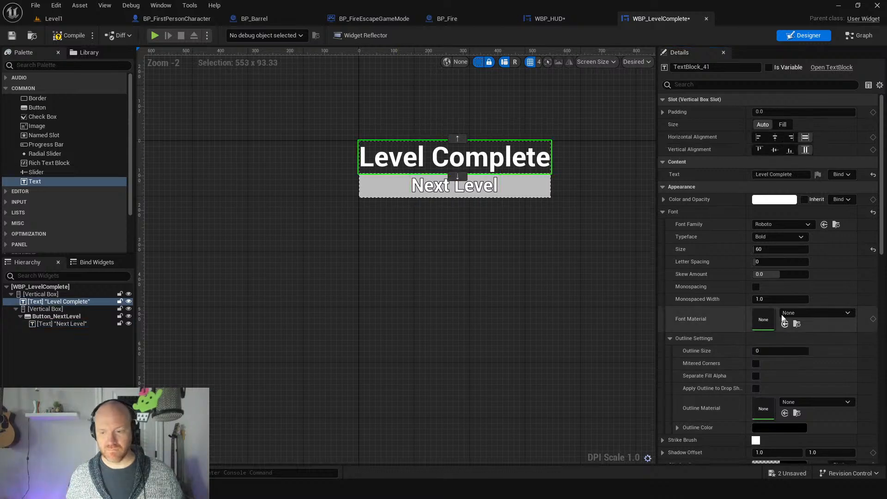
{"action": "left_click", "coordinate": [766, 352]}
{"action": "type", "text": "2"}
{"action": "key", "text": "Return"}
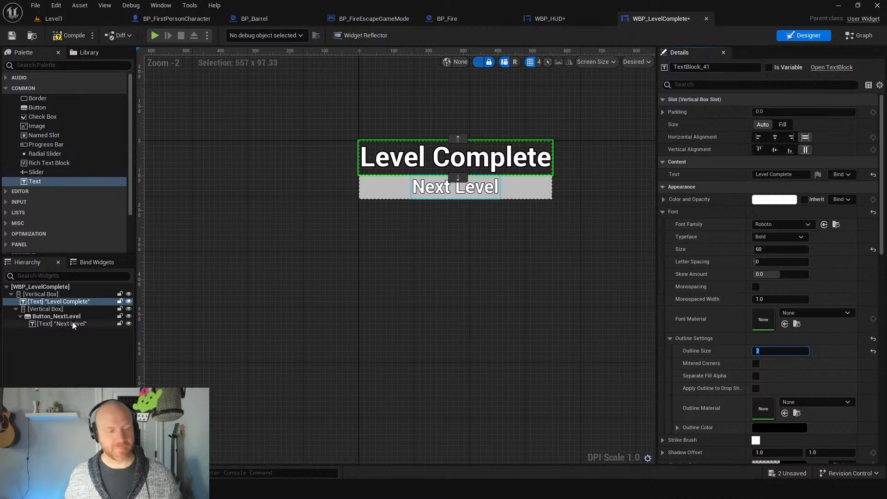
Add a Spacer below Button_NextLevel in the nested Vertical Box and collapse the button's hierarchy entry.
{"action": "left_click", "coordinate": [53, 324]}
{"action": "left_click", "coordinate": [56, 317]}
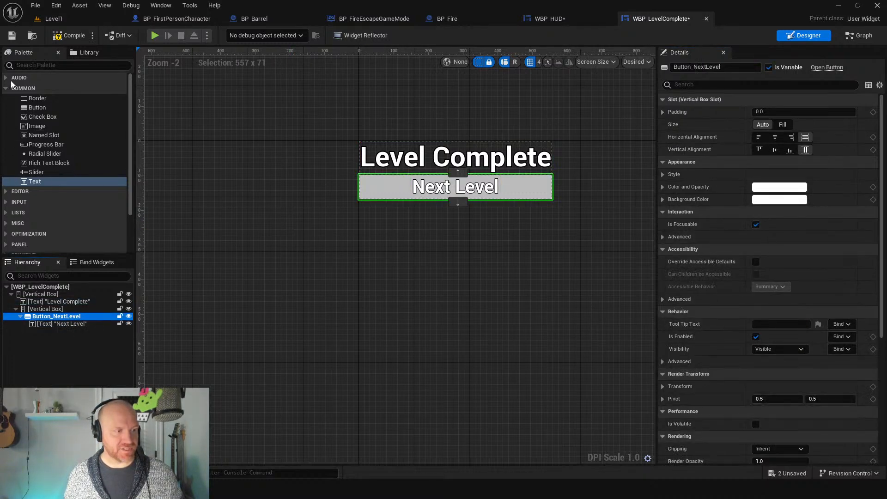
{"action": "left_click", "coordinate": [25, 67]}
{"action": "type", "text": "spa"}
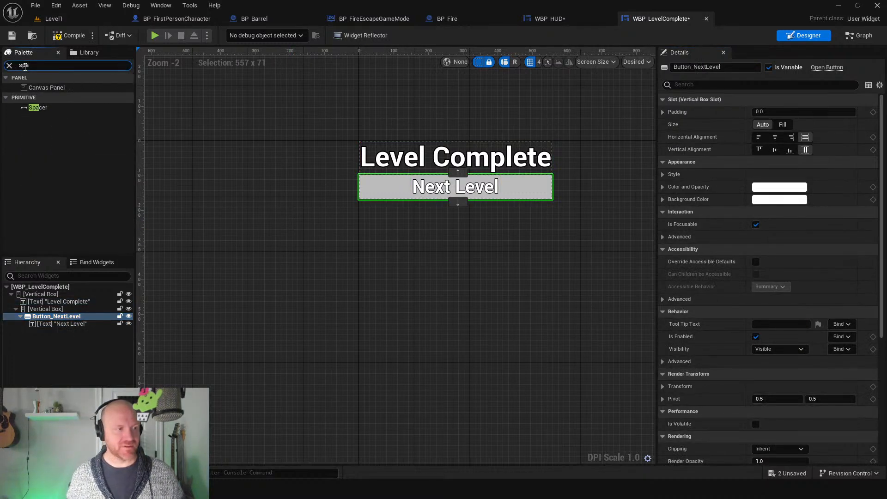
{"action": "left_click_drag", "start_coordinate": [37, 107], "coordinate": [46, 328]}
{"action": "left_click", "coordinate": [21, 324]}
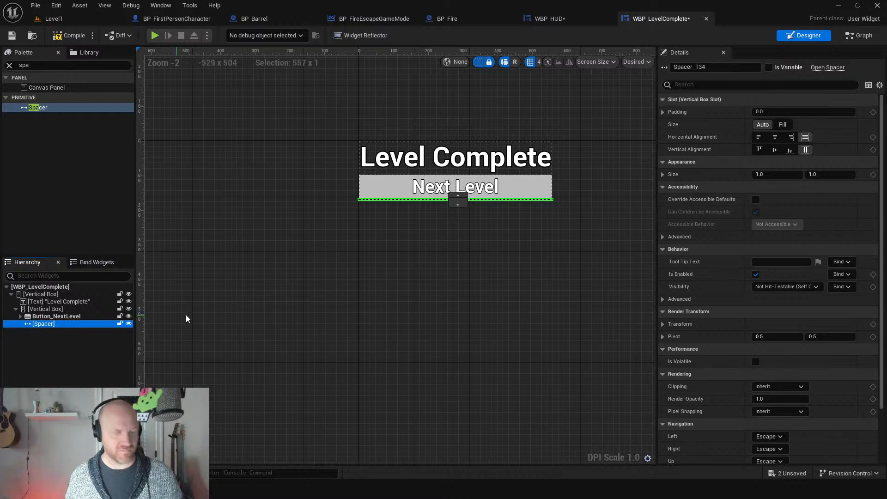
Copy Button_NextLevel together with its Spacer and paste the pair twice into the nested Vertical Box.
{"action": "left_click", "coordinate": [43, 317]}
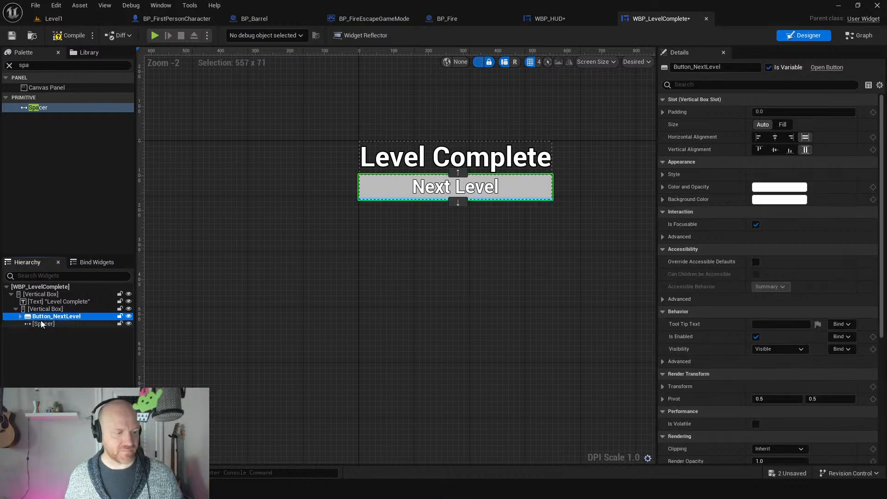
{"action": "left_click", "coordinate": [41, 324], "text": "ctrl"}
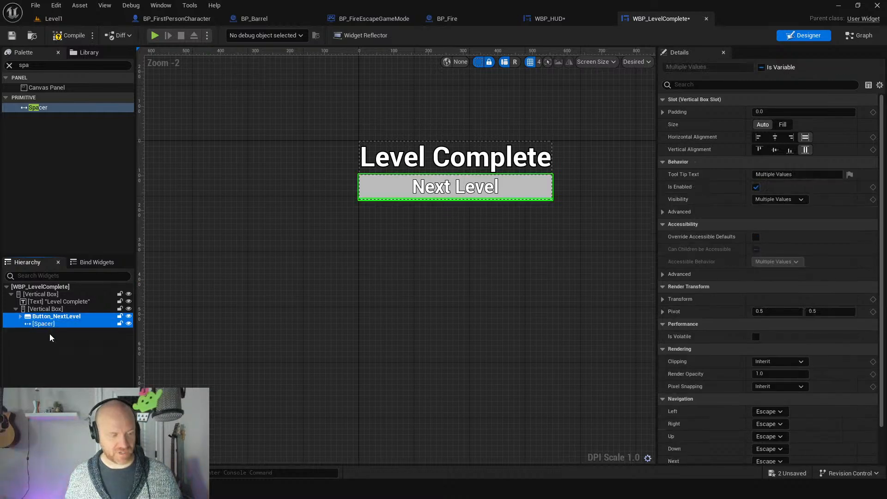
{"action": "left_click", "coordinate": [43, 309]}
{"action": "key", "text": "ctrl+v"}
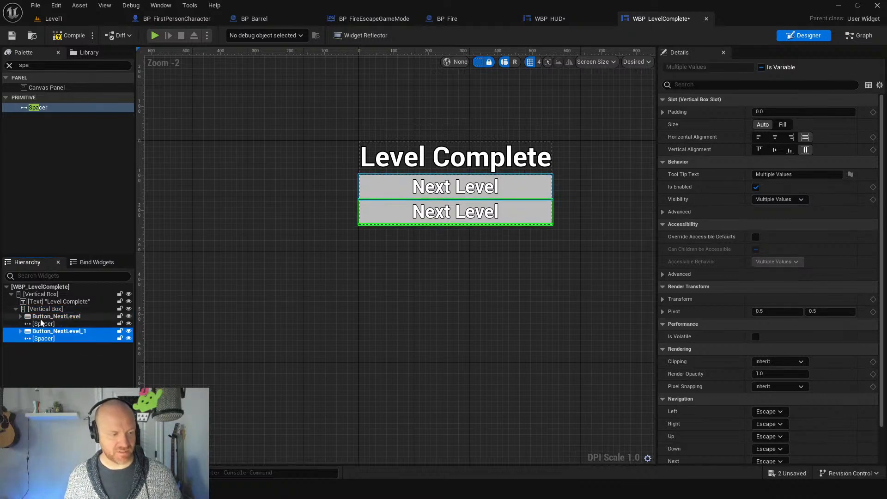
{"action": "left_click", "coordinate": [45, 310]}
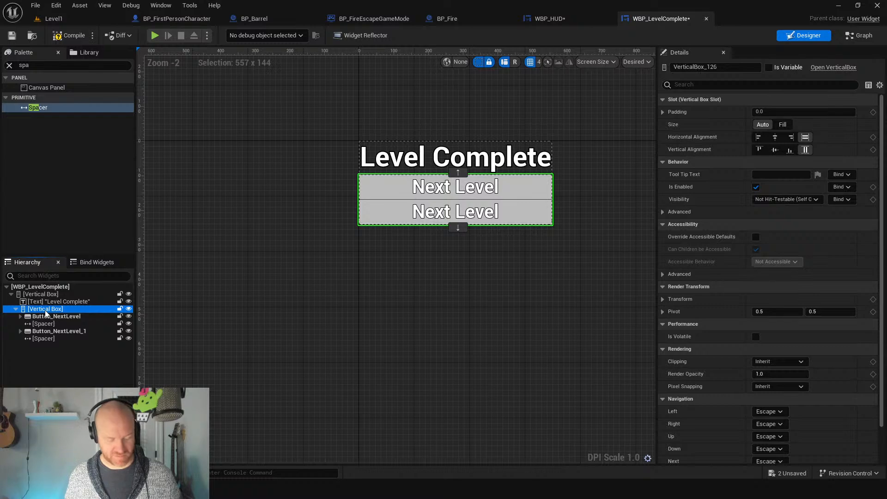
{"action": "key", "text": "ctrl+v"}
Delete the last Spacer, below the third button in the nested Vertical Box.
{"action": "left_click", "coordinate": [43, 338]}
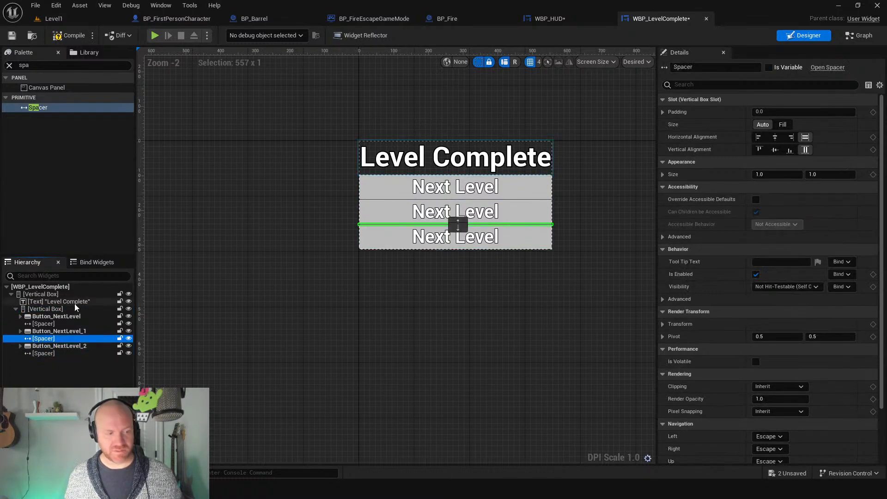
{"action": "left_click", "coordinate": [52, 354]}
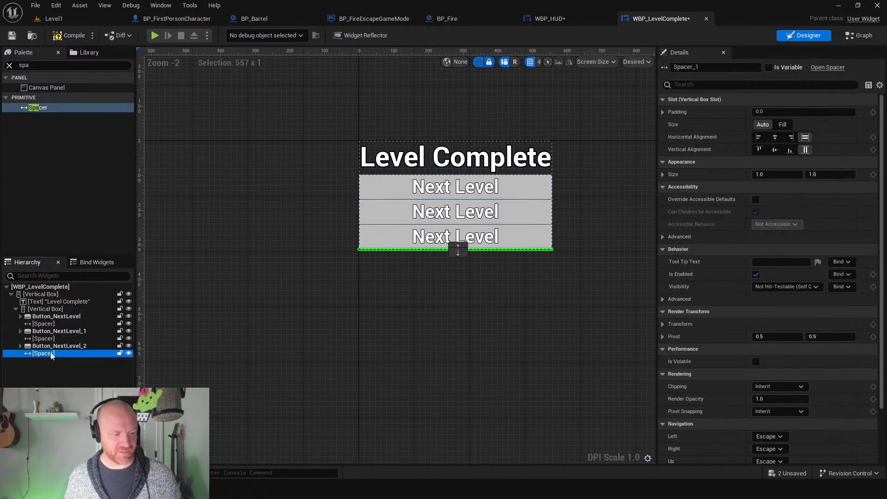
{"action": "key", "text": "Delete"}
Set the vertical size of both Spacers between the buttons to 5.
{"action": "left_click", "coordinate": [55, 338]}
{"action": "left_click", "coordinate": [51, 324], "text": "ctrl"}
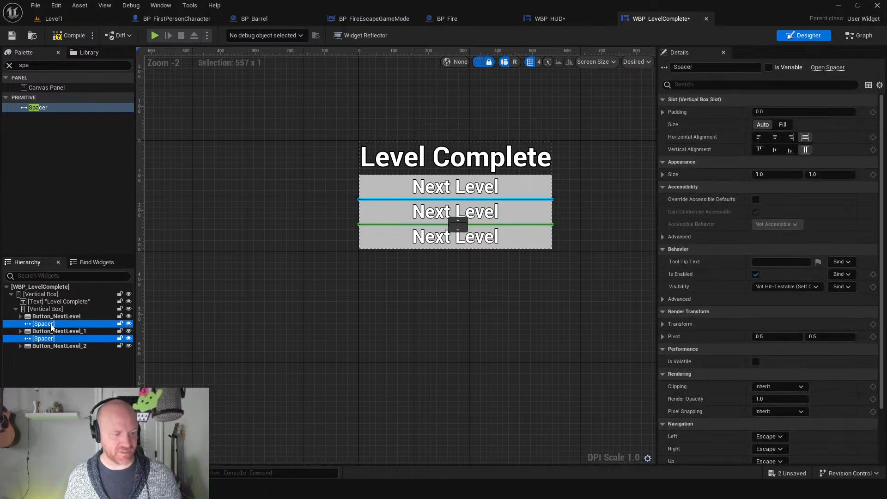
{"action": "left_click", "coordinate": [823, 175]}
{"action": "type", "text": "5"}
{"action": "key", "text": "Return"}
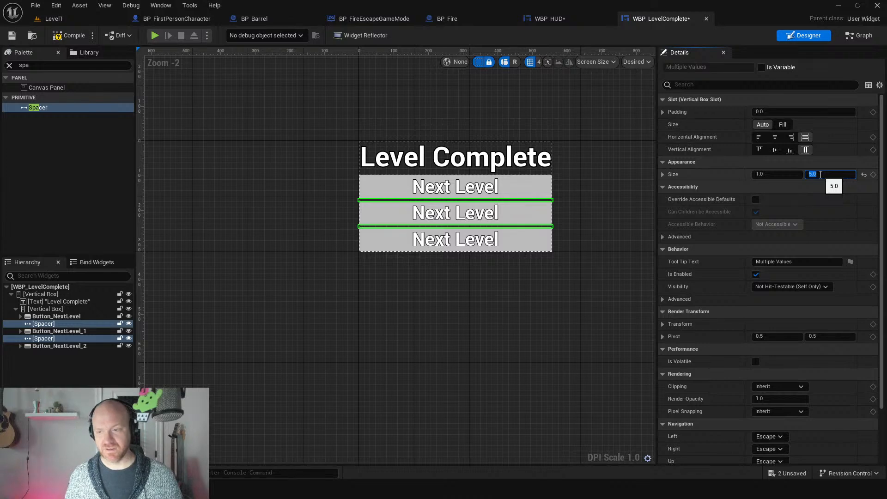
Set the vertical size of both Spacers to 10 and rename the second button Button_RestartLevel.
{"action": "type", "text": "10"}
{"action": "key", "text": "Return"}
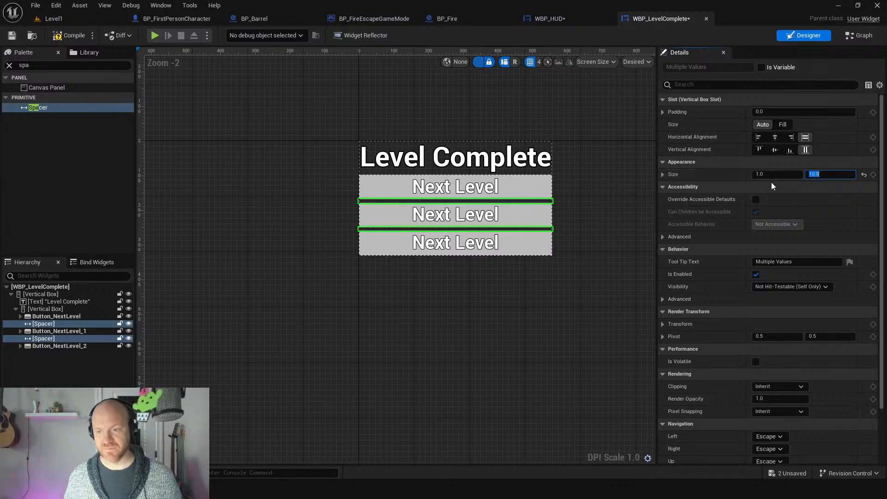
{"action": "left_click", "coordinate": [65, 331]}
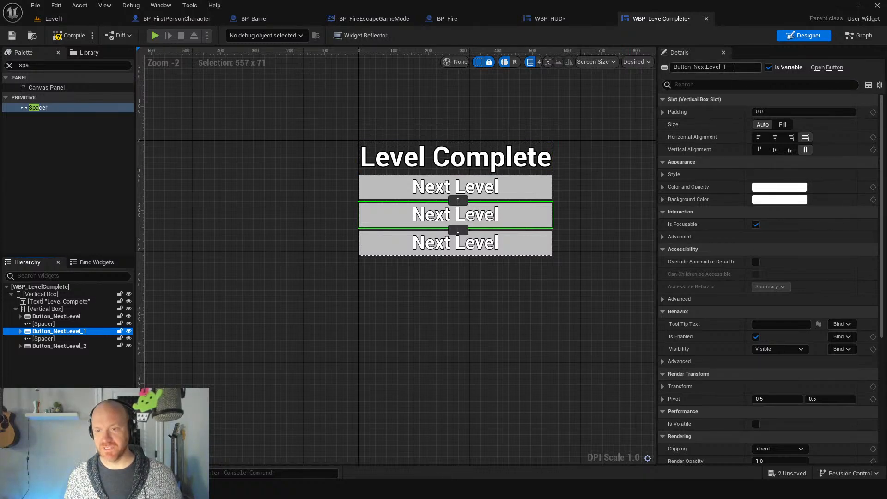
{"action": "left_click_drag", "start_coordinate": [734, 68], "coordinate": [696, 69]}
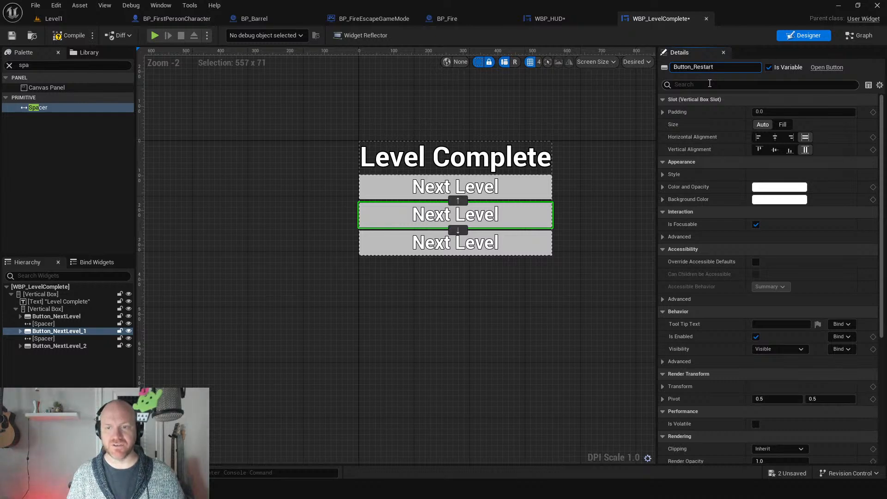
{"action": "type", "text": "el"}
{"action": "key", "text": "Return"}
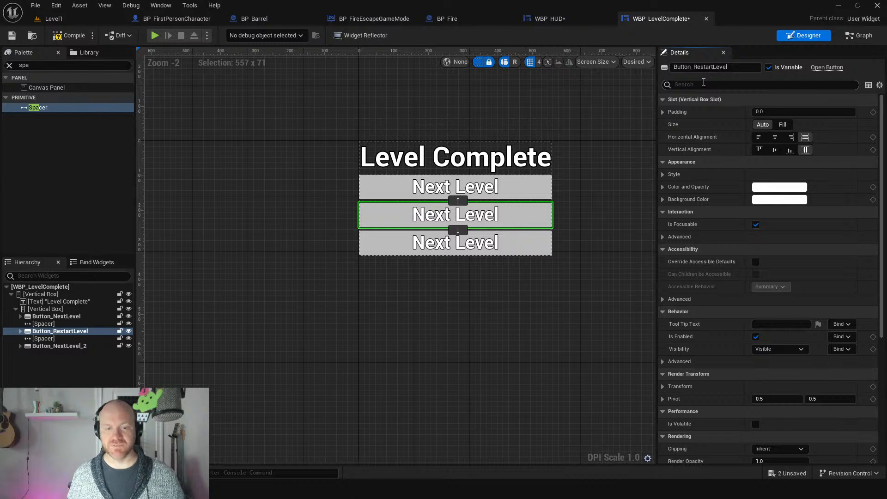
Change the label text inside Button_RestartLevel to "Restart Level".
{"action": "left_click", "coordinate": [455, 215]}
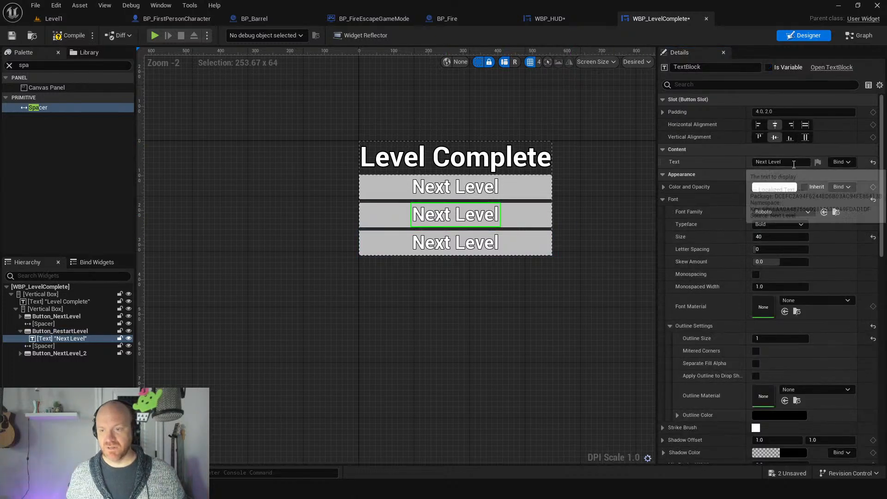
{"action": "left_click_drag", "start_coordinate": [767, 162], "coordinate": [739, 162]}
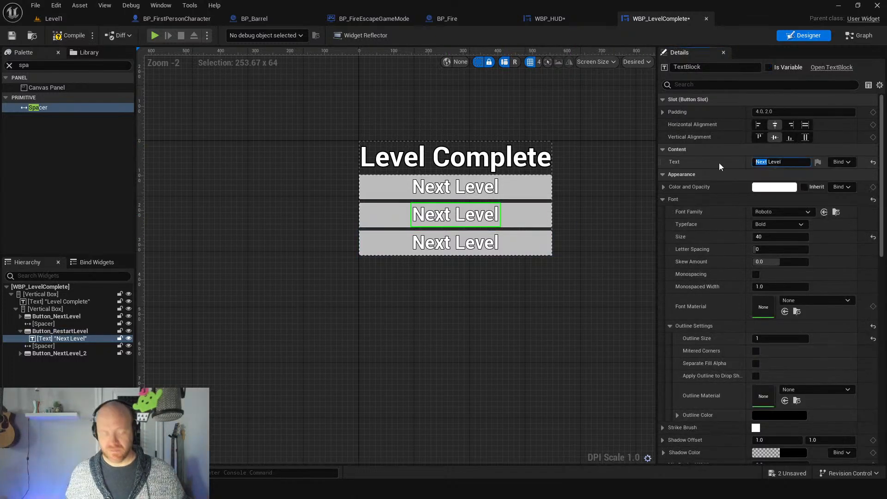
{"action": "type", "text": "Restart"}
{"action": "key", "text": "Return"}
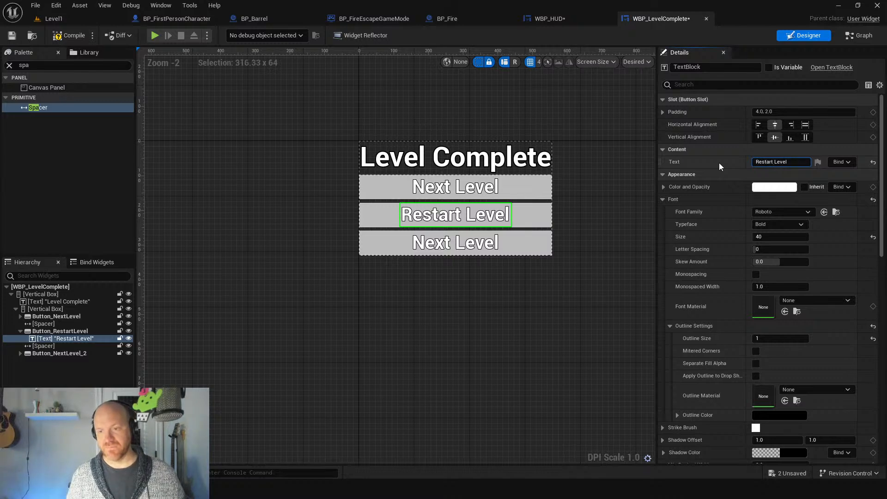
Rename the third button in the nested Vertical Box Button_MainMenu.
{"action": "left_click", "coordinate": [70, 353]}
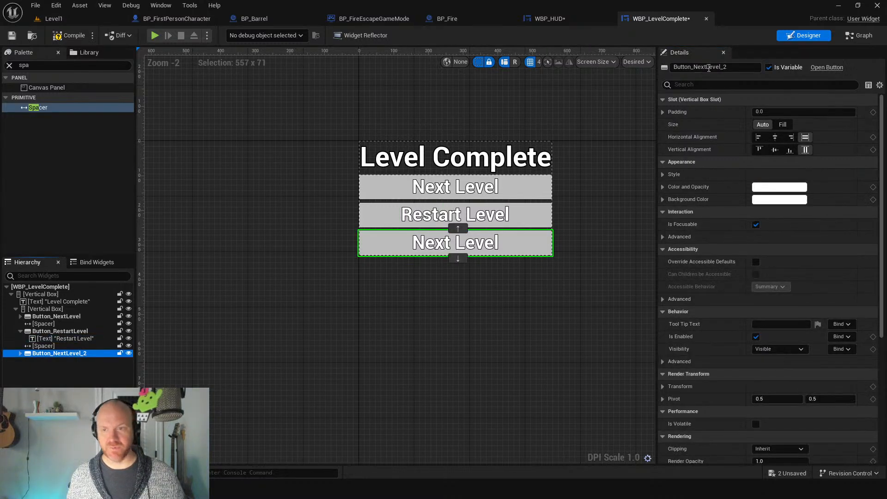
{"action": "left_click_drag", "start_coordinate": [694, 67], "coordinate": [741, 64]}
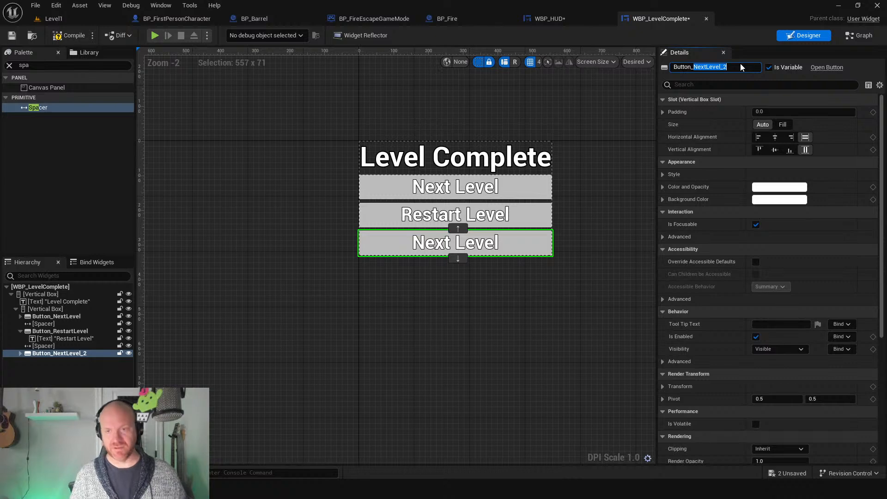
{"action": "type", "text": "Main"}
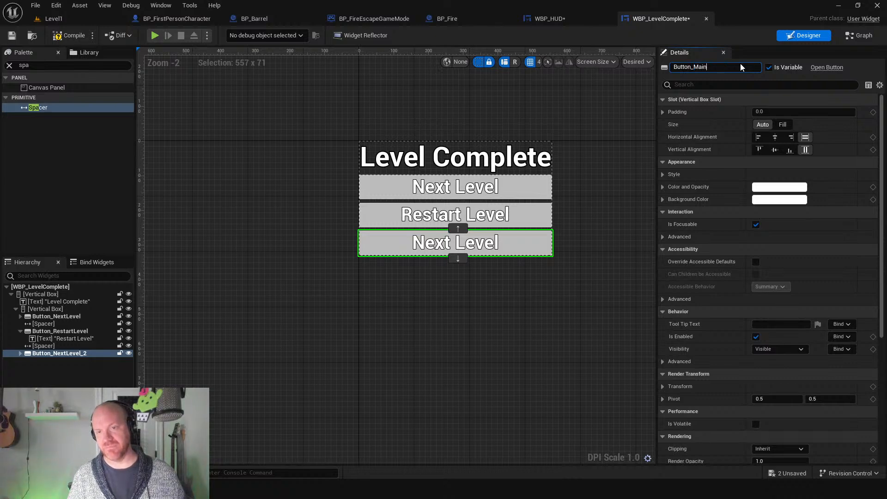
{"action": "type", "text": " Menu"}
{"action": "key", "text": "Return"}
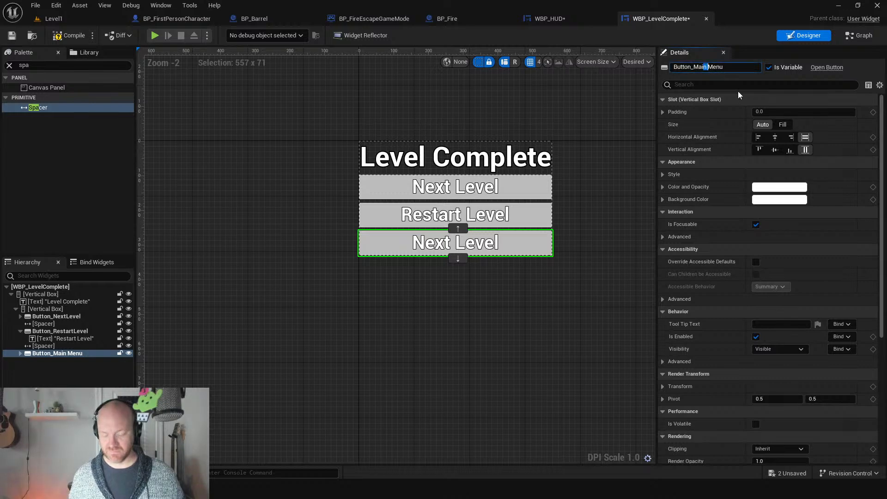
{"action": "key", "text": "BackSpace"}
{"action": "key", "text": "Return"}
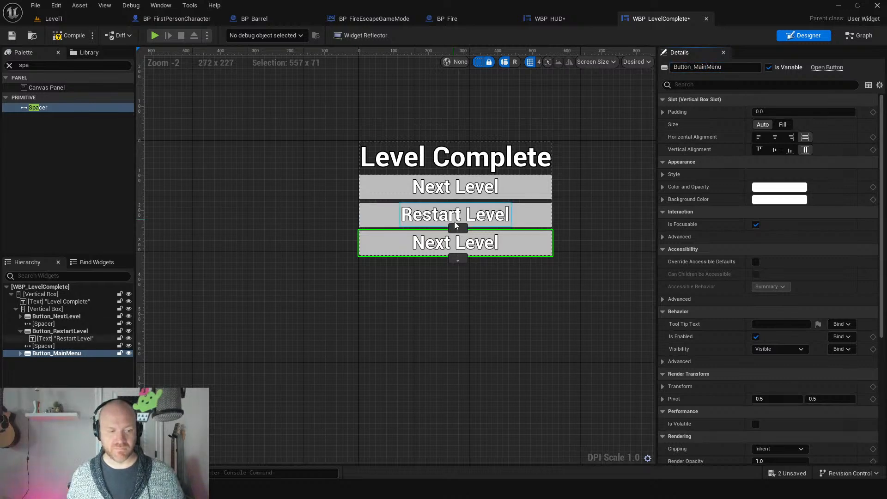
Change the label text inside Button_MainMenu to "Main Menu".
{"action": "left_click", "coordinate": [454, 242]}
{"action": "left_click_drag", "start_coordinate": [707, 67], "coordinate": [691, 67]}
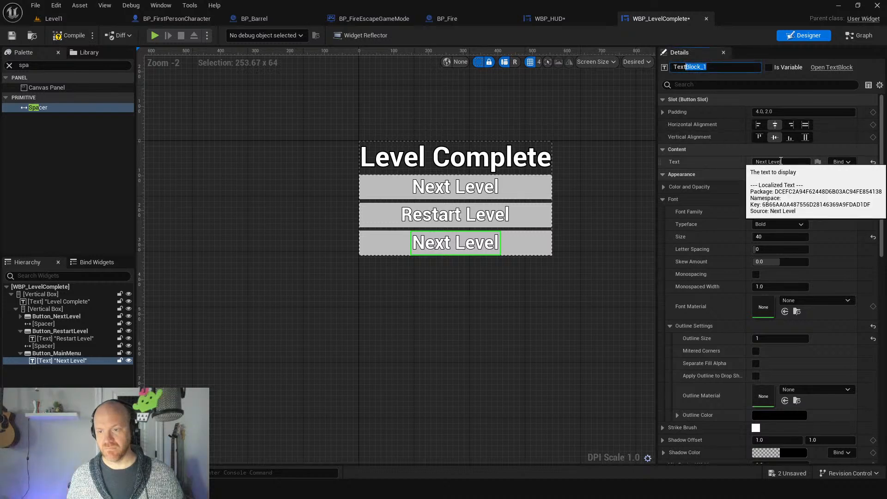
{"action": "left_click", "coordinate": [735, 167]}
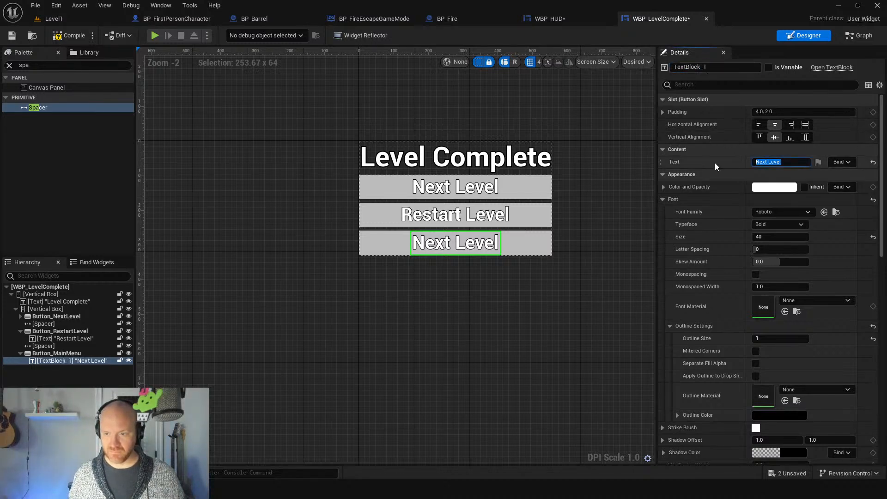
{"action": "type", "text": "Main "}
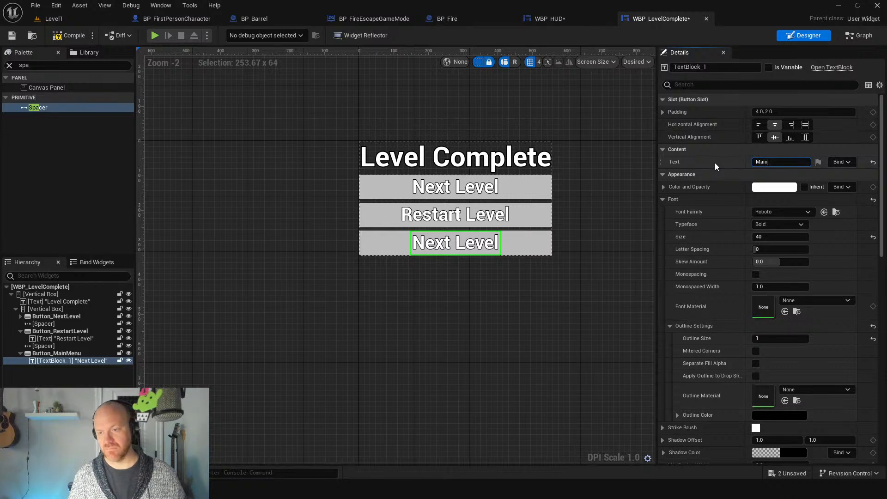
{"action": "type", "text": "Menu"}
{"action": "key", "text": "Return"}
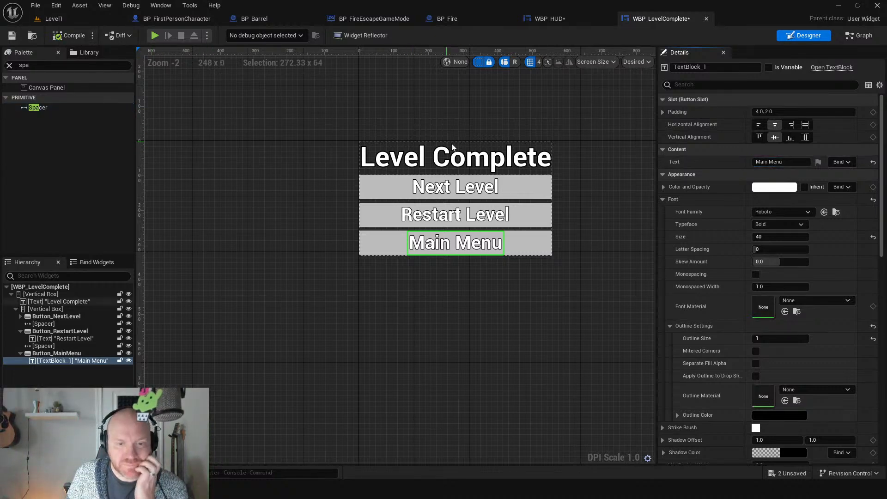
Open WBP_HUD, search its palette for "level", and place the WBP Level Complete widget in the middle of the canvas.
{"action": "left_click", "coordinate": [542, 17]}
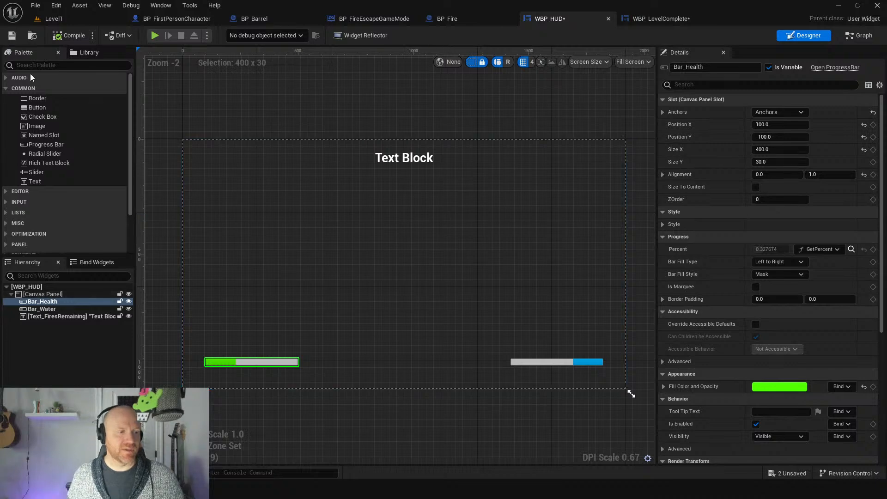
{"action": "left_click", "coordinate": [6, 89]}
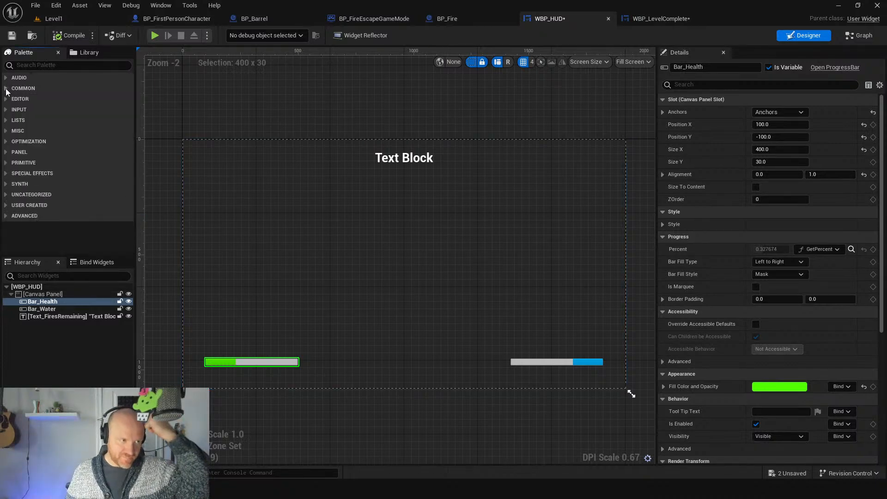
{"action": "left_click", "coordinate": [27, 68]}
{"action": "type", "text": "level"}
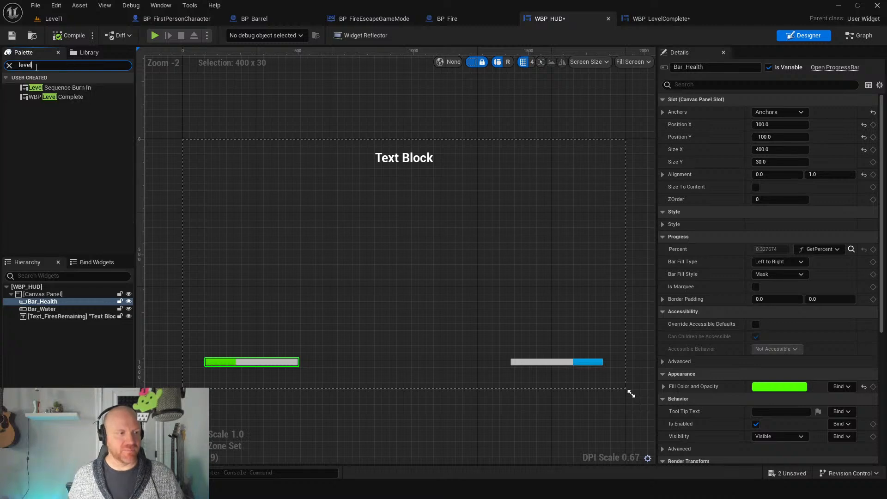
{"action": "left_click_drag", "start_coordinate": [69, 97], "coordinate": [350, 223]}
Anchor the WBP_LevelComplete widget to the canvas centre and set its alignment to 0.5, 0.5.
{"action": "left_click", "coordinate": [780, 113]}
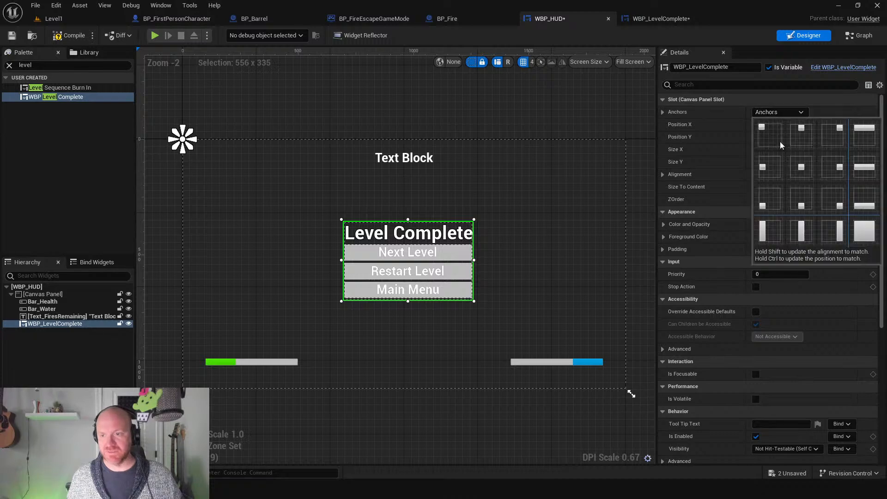
{"action": "left_click", "coordinate": [800, 167]}
{"action": "left_click", "coordinate": [776, 175]}
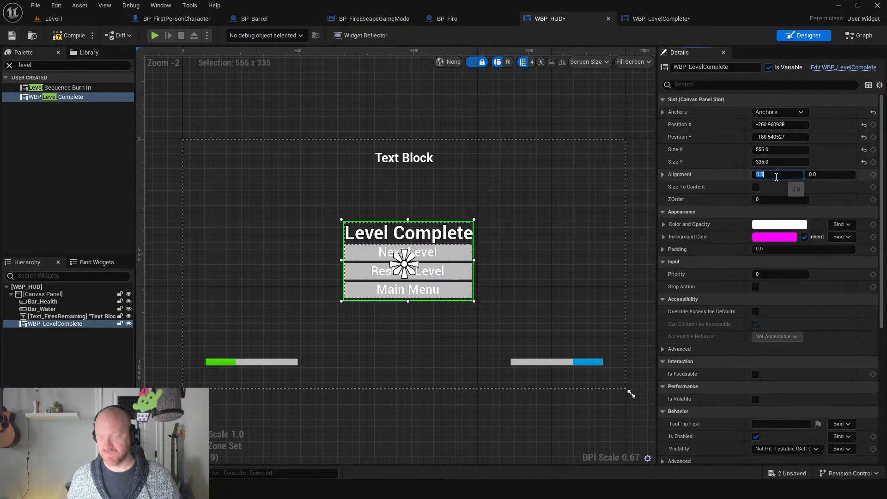
{"action": "type", "text": "0.5"}
{"action": "key", "text": "Tab"}
{"action": "type", "text": "0.5"}
{"action": "key", "text": "Return"}
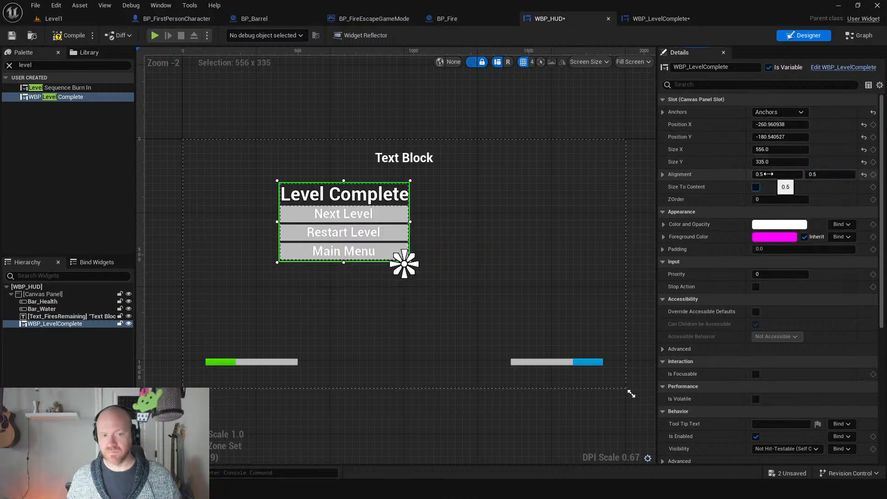
Set the WBP_LevelComplete widget's Position X and Position Y to 0.
{"action": "left_click", "coordinate": [767, 125]}
{"action": "type", "text": "0"}
{"action": "key", "text": "Tab"}
{"action": "type", "text": "0"}
{"action": "key", "text": "Tab"}
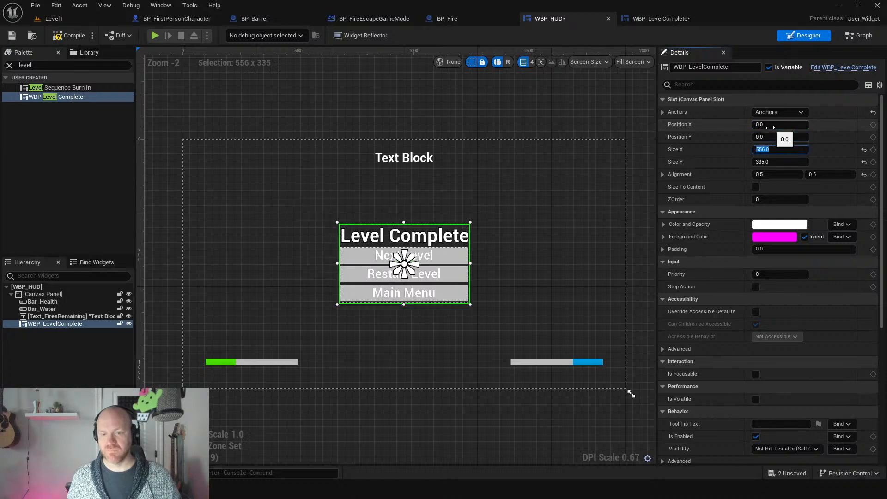
{"action": "left_click", "coordinate": [435, 347]}
{"action": "left_click", "coordinate": [379, 286]}
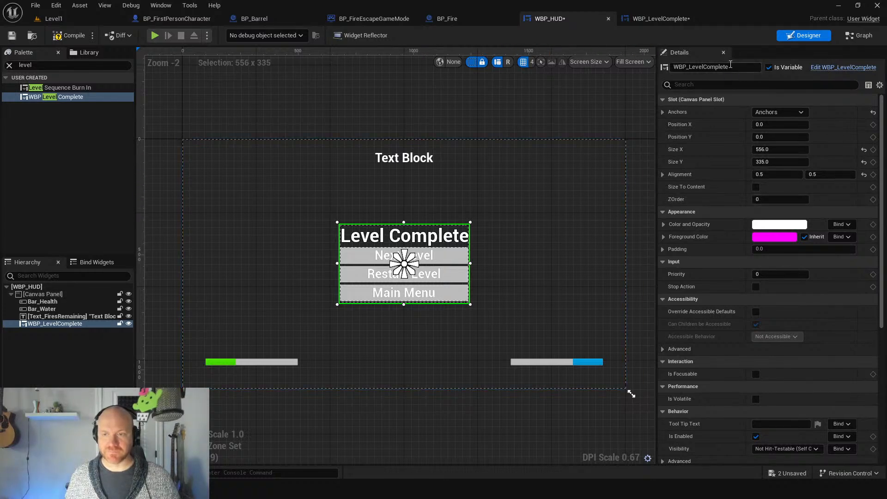
Switch WBP_HUD to its Event Graph and add an Event Pre Construct node above Event Construct.
{"action": "left_click", "coordinate": [857, 37]}
{"action": "scroll", "coordinate": [415, 225], "scroll_direction": "down", "scroll_amount": 2}
{"action": "right_click_drag", "start_coordinate": [374, 240], "coordinate": [388, 285]}
{"action": "right_click", "coordinate": [408, 176]}
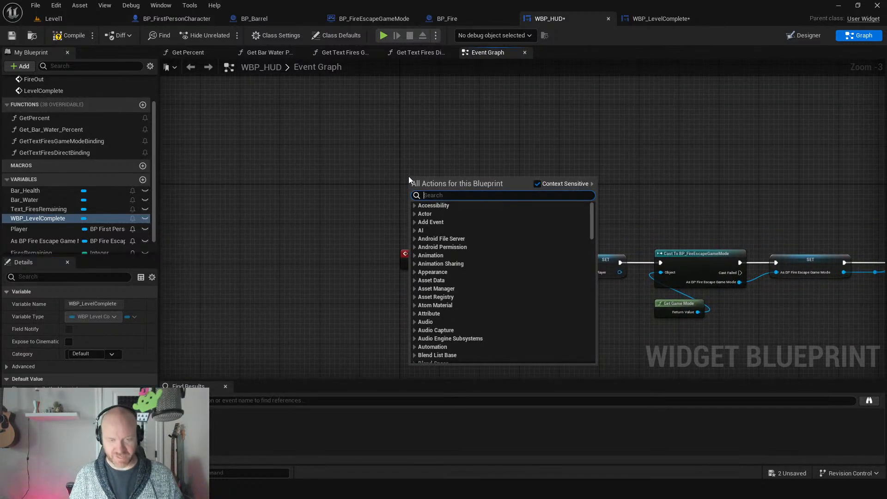
{"action": "type", "text": "pre"}
{"action": "key", "text": "Return"}
{"action": "scroll", "coordinate": [493, 213], "scroll_direction": "up", "scroll_amount": 1}
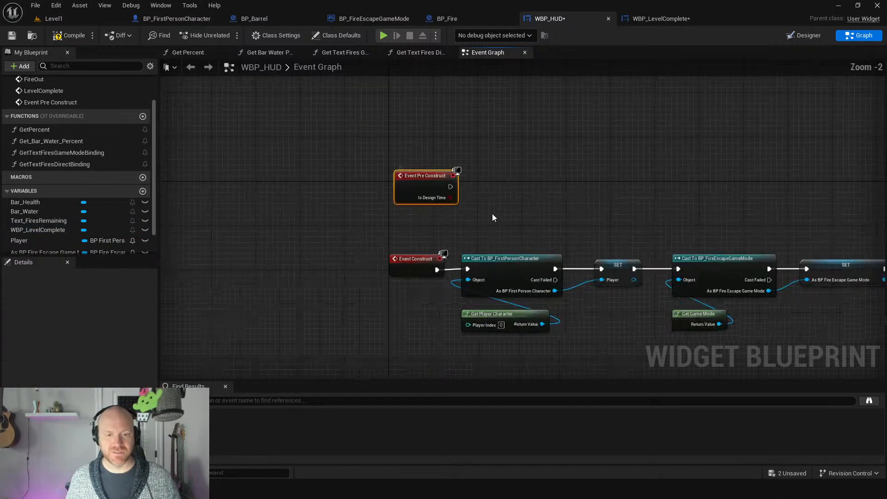
Add a Set Visibility node targeting WBP_LevelComplete, set it to Hidden, and run it from Event Pre Construct.
{"action": "left_click_drag", "start_coordinate": [35, 229], "coordinate": [609, 185]}
{"action": "left_click", "coordinate": [531, 196]}
{"action": "type", "text": "set visibility"}
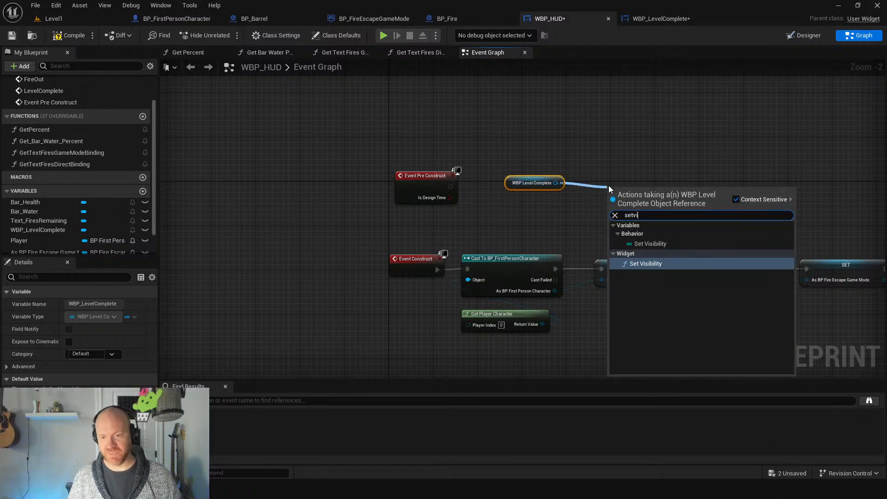
{"action": "key", "text": "Return"}
{"action": "left_click", "coordinate": [651, 231]}
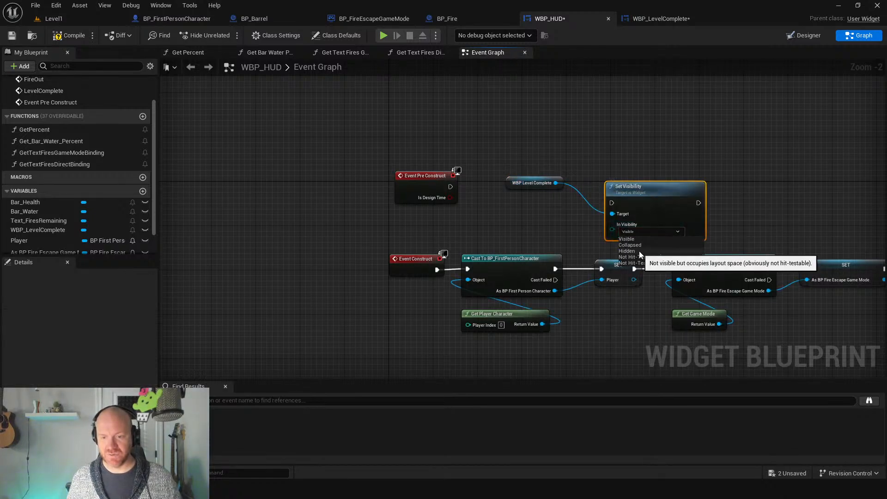
{"action": "left_click", "coordinate": [644, 250]}
{"action": "left_click_drag", "start_coordinate": [448, 189], "coordinate": [613, 203]}
Copy the WBP Level Complete reference and its Set Visibility node after the LevelComplete event's Set Visibility, connect it, and set it to Visible.
{"action": "left_click_drag", "start_coordinate": [524, 168], "coordinate": [672, 202]}
{"action": "key", "text": "ctrl+c"}
{"action": "scroll", "coordinate": [677, 202], "scroll_direction": "down", "scroll_amount": 3}
{"action": "right_click_drag", "start_coordinate": [688, 203], "coordinate": [230, 172]}
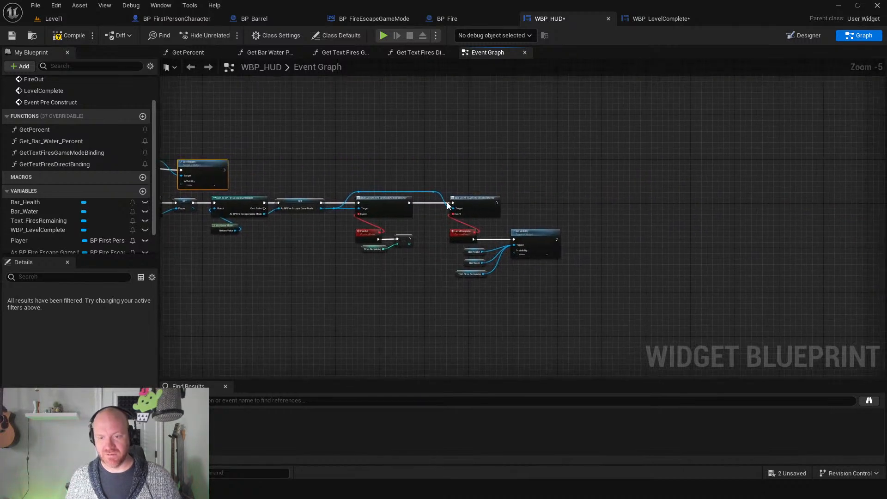
{"action": "key", "text": "ctrl+v"}
{"action": "left_click_drag", "start_coordinate": [598, 238], "coordinate": [625, 231]}
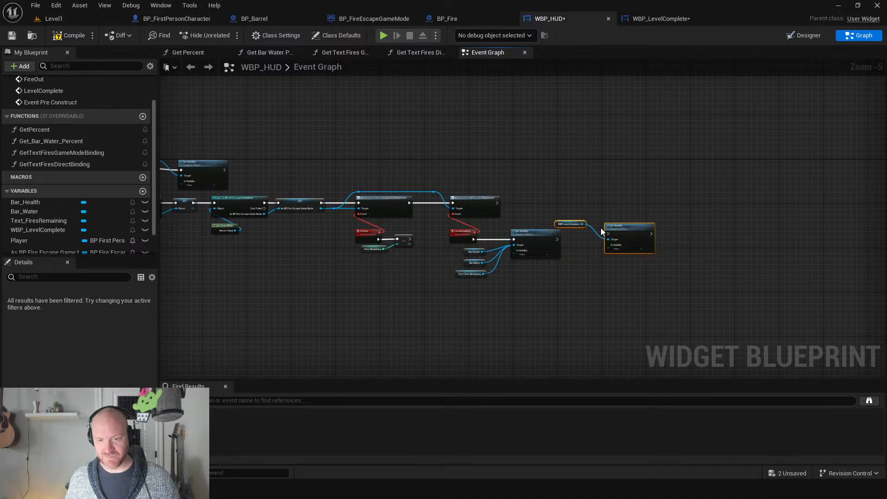
{"action": "scroll", "coordinate": [600, 228], "scroll_direction": "up", "scroll_amount": 3}
{"action": "left_click_drag", "start_coordinate": [514, 251], "coordinate": [634, 242]}
{"action": "left_click", "coordinate": [656, 268]}
{"action": "left_click", "coordinate": [642, 276]}
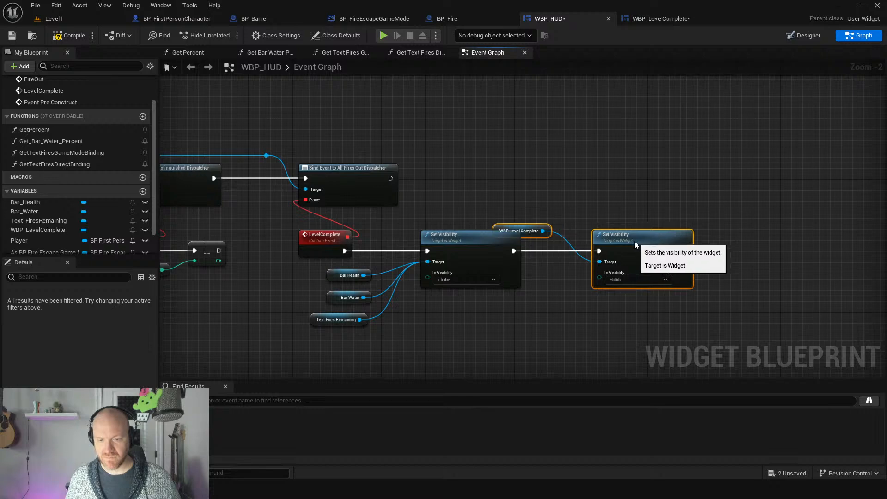
Tidy the copied nodes by moving Set Visibility closer to the previous one and placing the WBP Level Complete reference above it.
{"action": "left_click", "coordinate": [534, 230]}
{"action": "left_click_drag", "start_coordinate": [536, 230], "coordinate": [607, 212]}
{"action": "left_click_drag", "start_coordinate": [626, 243], "coordinate": [578, 244]}
{"action": "left_click_drag", "start_coordinate": [567, 214], "coordinate": [544, 215]}
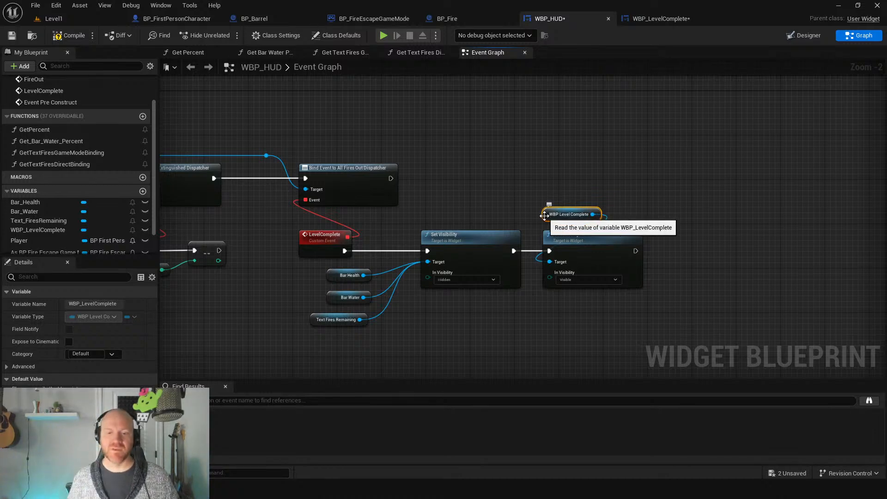
{"action": "mouse_move", "coordinate": [319, 265]}
{"action": "left_mouse_down"}
{"action": "mouse_move", "coordinate": [406, 300]}
{"action": "mouse_move", "coordinate": [518, 316]}
{"action": "left_mouse_up"}
{"action": "left_click_drag", "start_coordinate": [571, 186], "coordinate": [600, 288]}
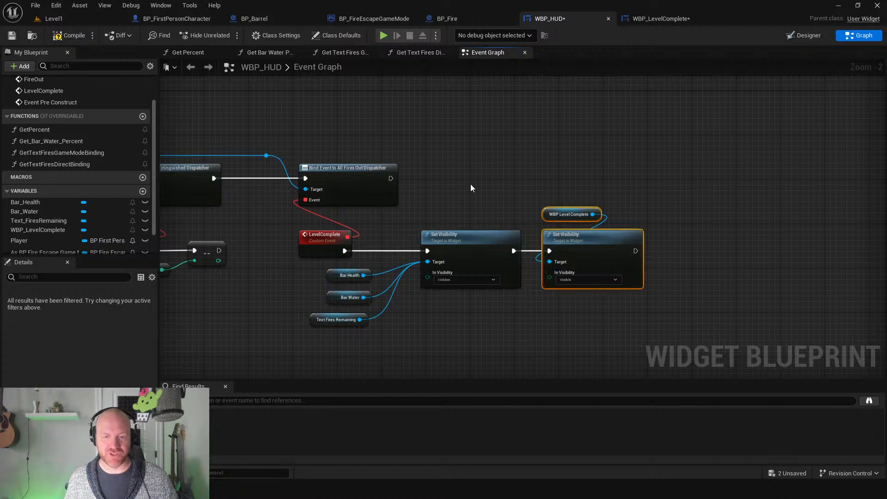
{"action": "left_click", "coordinate": [347, 143]}
Compile WBP_HUD, start a play preview, and walk forward in the level.
{"action": "left_click", "coordinate": [58, 33]}
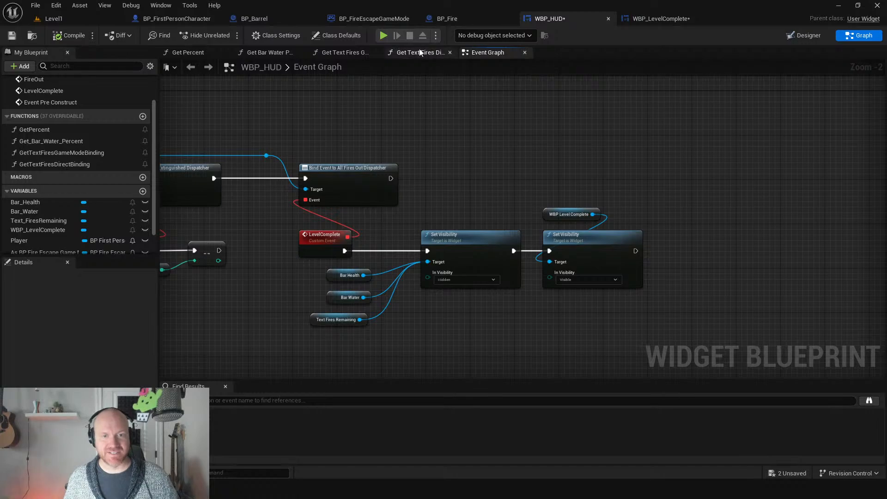
{"action": "left_click", "coordinate": [383, 35]}
{"action": "key", "text": "w"}
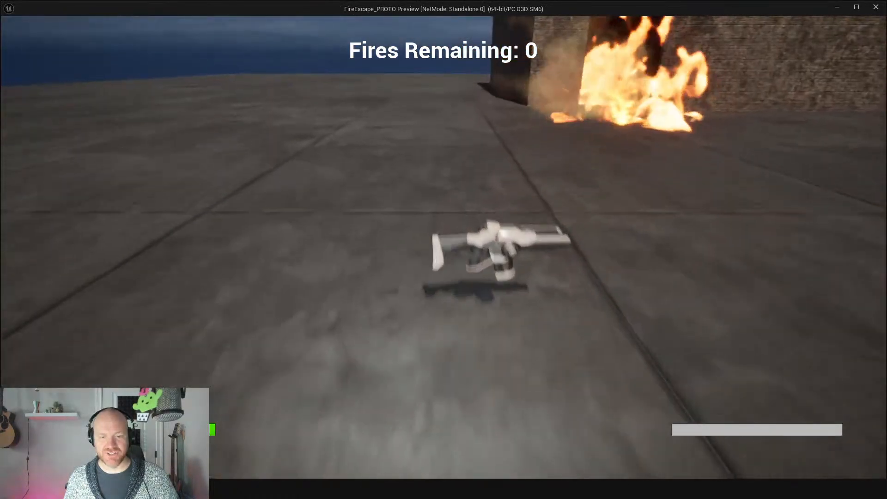
Play-test the level by picking up the water gun and extinguishing the fires by the building, checking the Fires Remaining counter.
{"action": "left_click", "coordinate": [443, 247]}
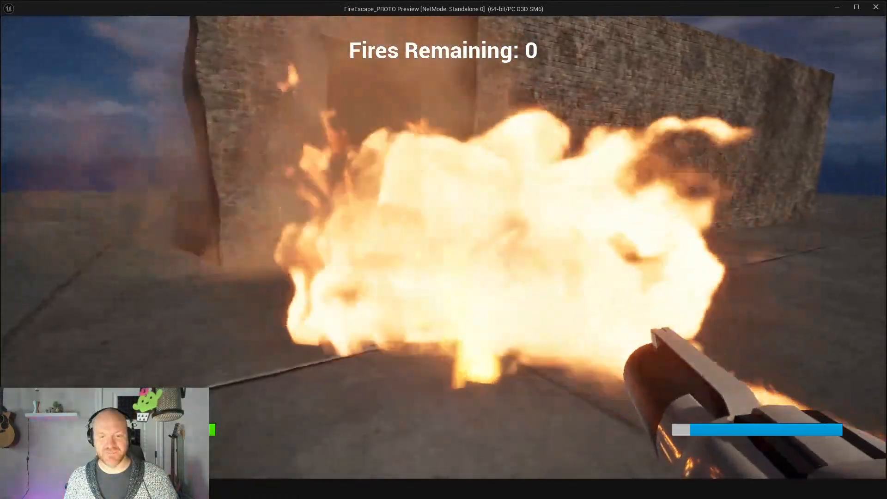
{"action": "key", "text": "w"}
{"action": "key", "text": "w"}
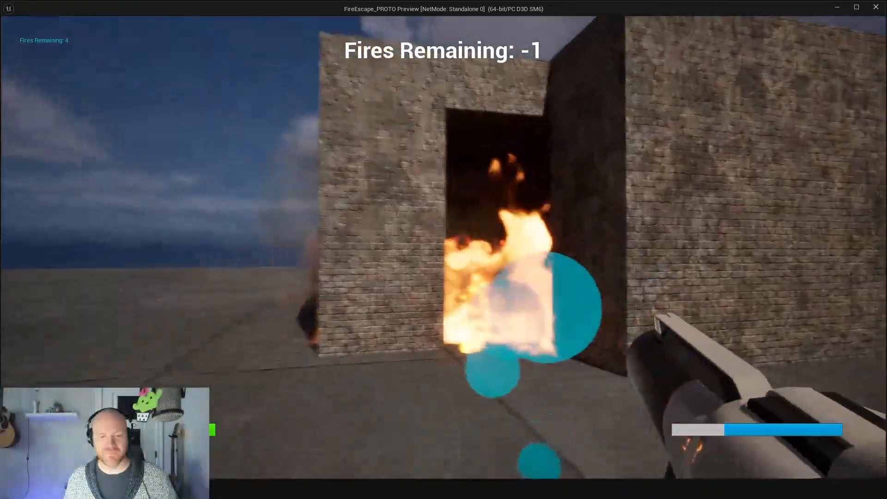
{"action": "key", "text": "w"}
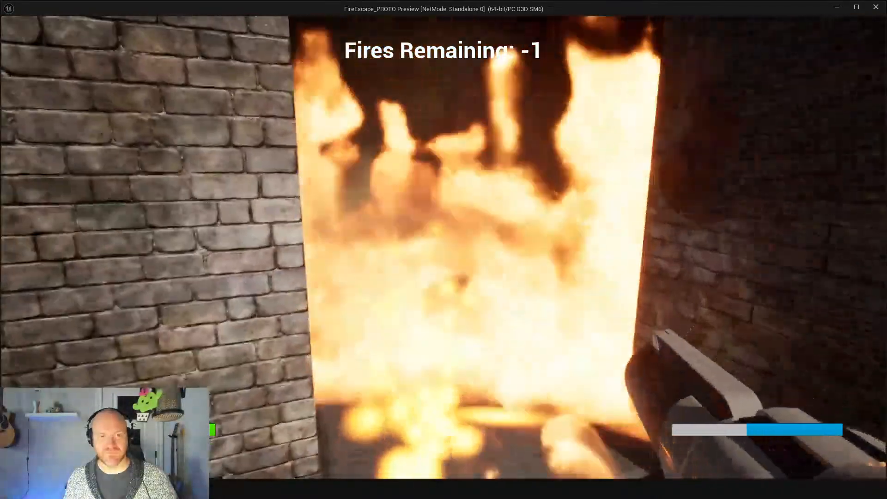
{"action": "left_click", "coordinate": [443, 247]}
{"action": "key", "text": "s"}
{"action": "key", "text": "w"}
{"action": "key", "text": "s"}
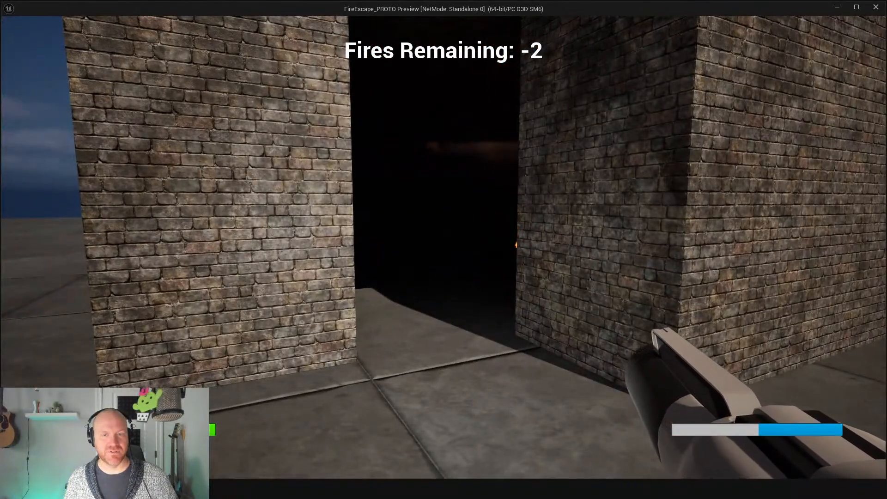
{"action": "key", "text": "Escape"}
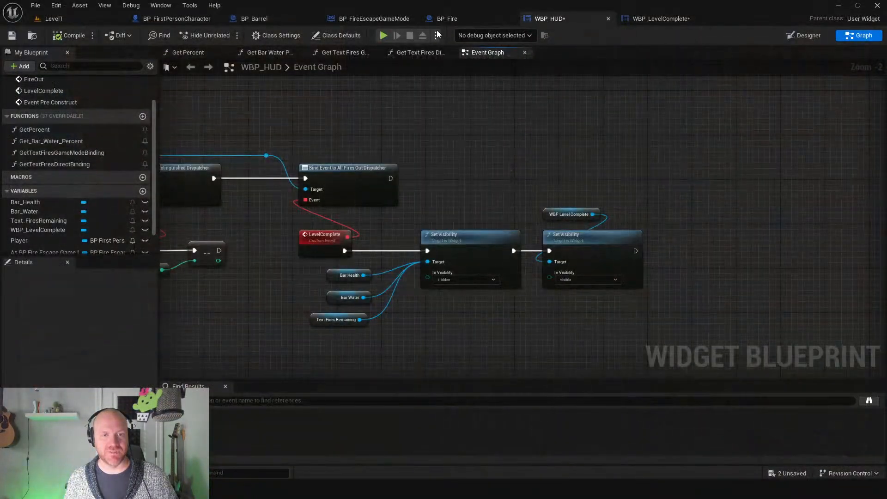
{"action": "left_click", "coordinate": [383, 36]}
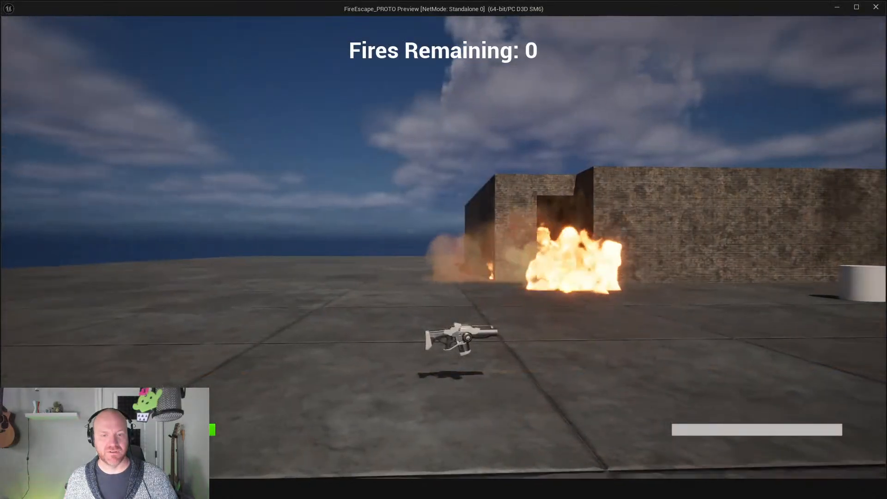
{"action": "key", "text": "Escape"}
Reroute Event Construct through the WBP Level Complete Set Visibility (Hidden) node, continuing into Cast To BP_FirstPersonCharacter.
{"action": "right_click_drag", "start_coordinate": [321, 192], "coordinate": [733, 242]}
{"action": "right_click_drag", "start_coordinate": [475, 202], "coordinate": [780, 212]}
{"action": "right_click_drag", "start_coordinate": [402, 175], "coordinate": [473, 141]}
{"action": "left_click_drag", "start_coordinate": [459, 132], "coordinate": [499, 203], "text": "ctrl"}
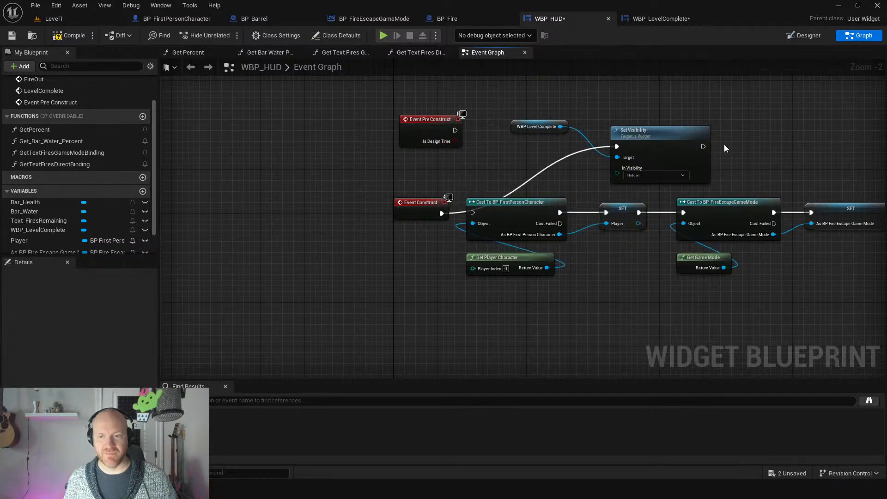
{"action": "left_click_drag", "start_coordinate": [703, 147], "coordinate": [473, 213]}
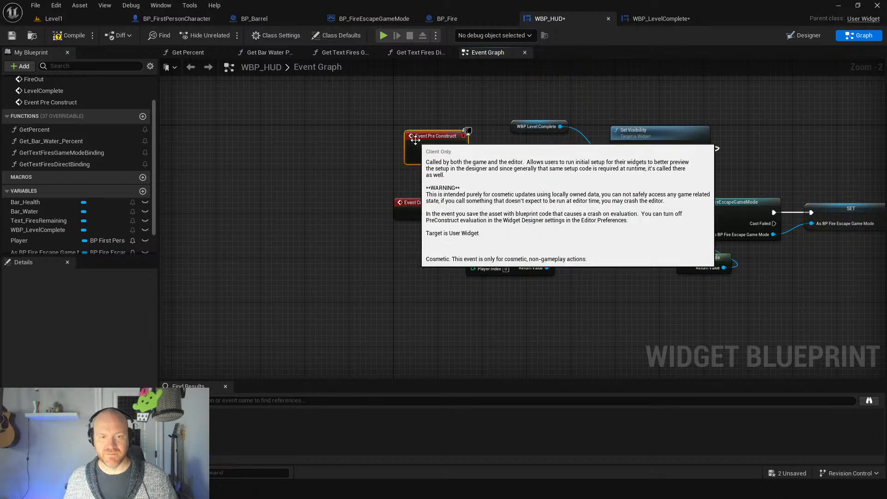
Delete the Event Pre Construct node and line up Event Construct, Set Visibility and WBP Level Complete ahead of the first cast.
{"action": "left_click", "coordinate": [406, 121]}
{"action": "key", "text": "Delete"}
{"action": "left_click_drag", "start_coordinate": [408, 215], "coordinate": [270, 209]}
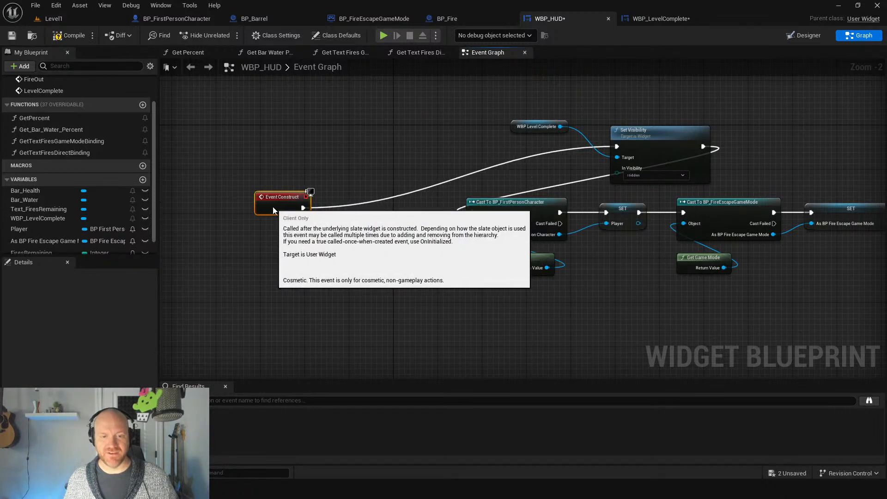
{"action": "left_click_drag", "start_coordinate": [544, 88], "coordinate": [656, 147]}
{"action": "left_click_drag", "start_coordinate": [415, 188], "coordinate": [382, 208]}
{"action": "left_click_drag", "start_coordinate": [277, 199], "coordinate": [359, 175]}
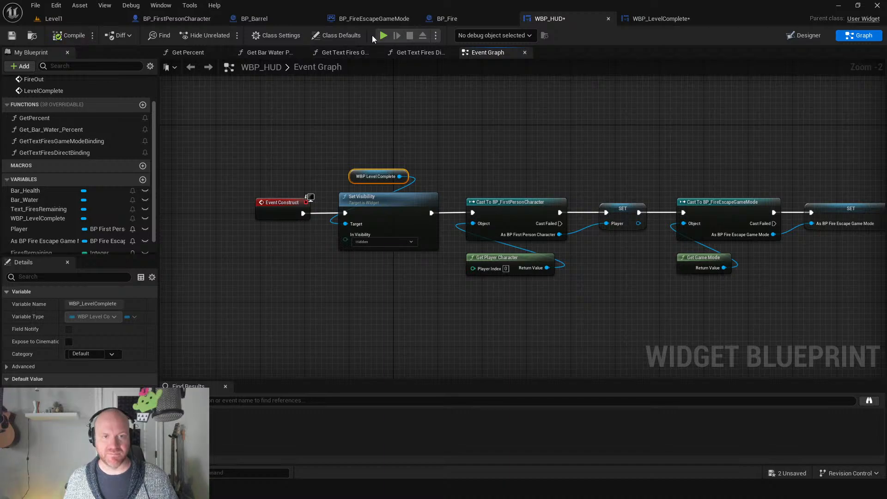
Briefly play-test the level and examine the BeginPlay logic in BP_FireEscapeGameMode that gathers all BP Fire actors.
{"action": "left_click", "coordinate": [383, 36]}
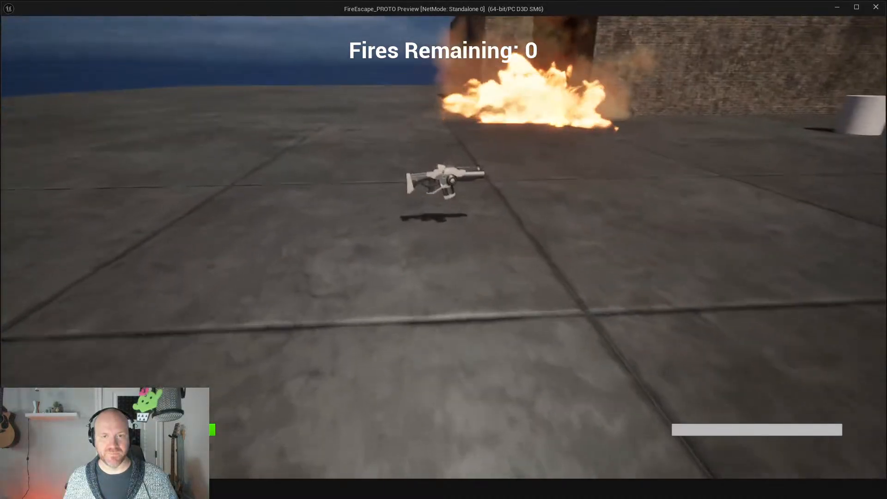
{"action": "key", "text": "Escape"}
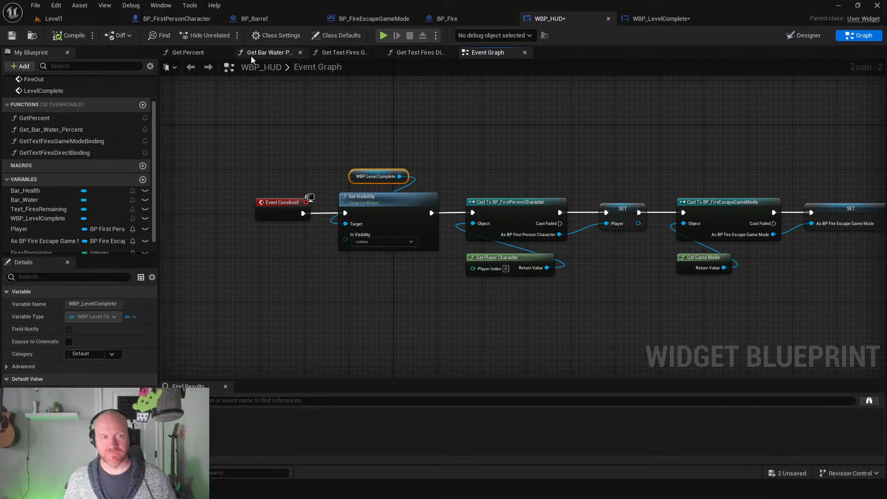
{"action": "left_click", "coordinate": [358, 19]}
{"action": "right_click_drag", "start_coordinate": [272, 158], "coordinate": [699, 200]}
{"action": "scroll", "coordinate": [414, 172], "scroll_direction": "down", "scroll_amount": 2}
{"action": "right_click_drag", "start_coordinate": [420, 150], "coordinate": [342, 199]}
{"action": "scroll", "coordinate": [471, 164], "scroll_direction": "up", "scroll_amount": 2}
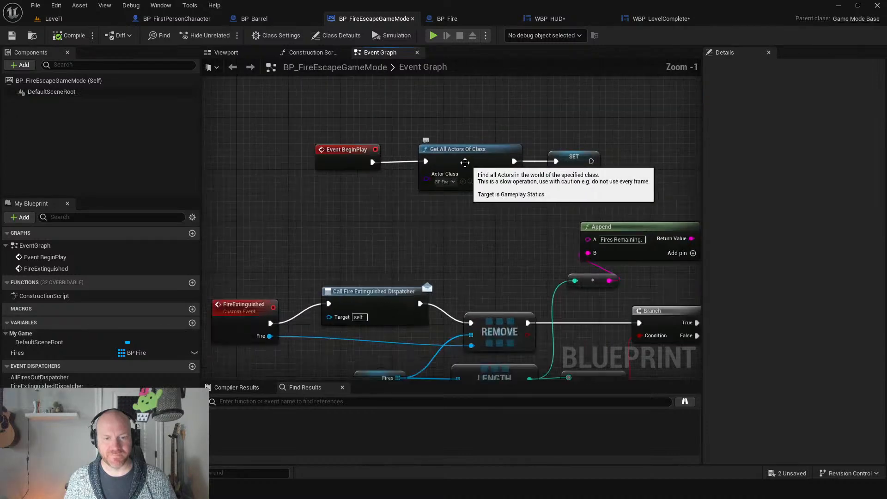
{"action": "left_click_drag", "start_coordinate": [370, 129], "coordinate": [531, 210]}
{"action": "left_click", "coordinate": [455, 238]}
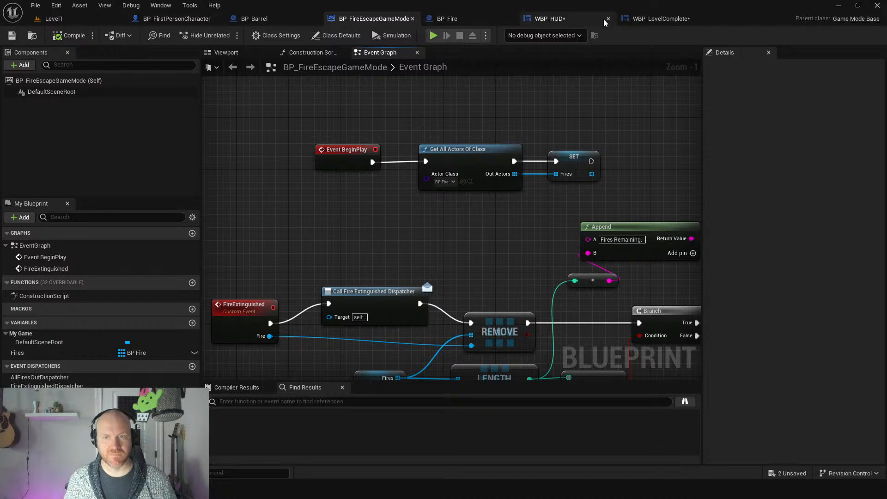
Return to WBP_HUD and play-test the level, picking up the water gun and checking the HUD.
{"action": "left_click", "coordinate": [549, 19]}
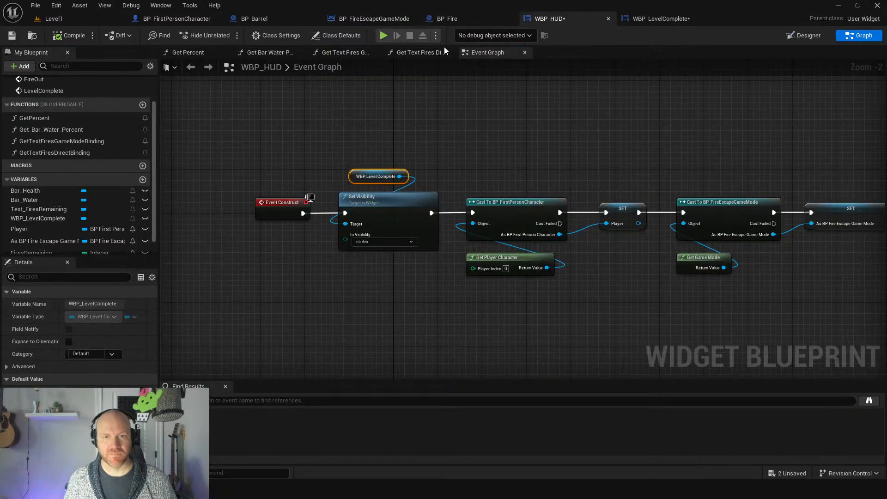
{"action": "left_click", "coordinate": [384, 36]}
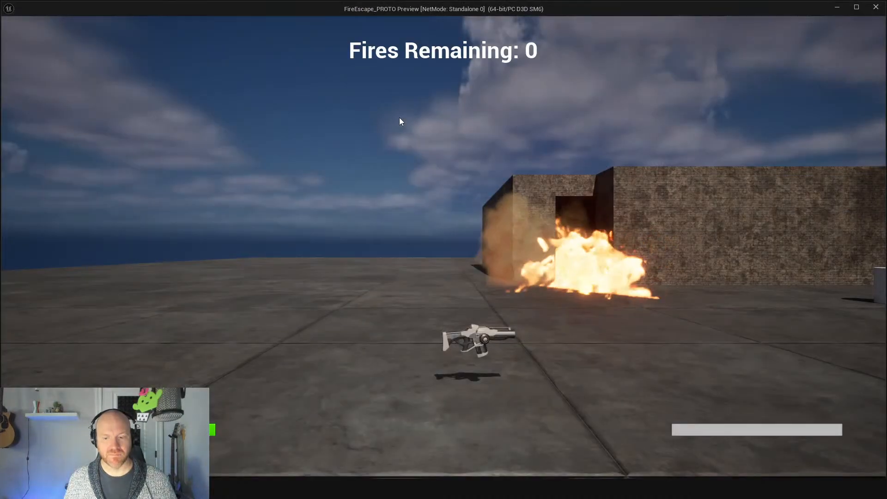
{"action": "left_click", "coordinate": [399, 118]}
{"action": "key", "text": "w"}
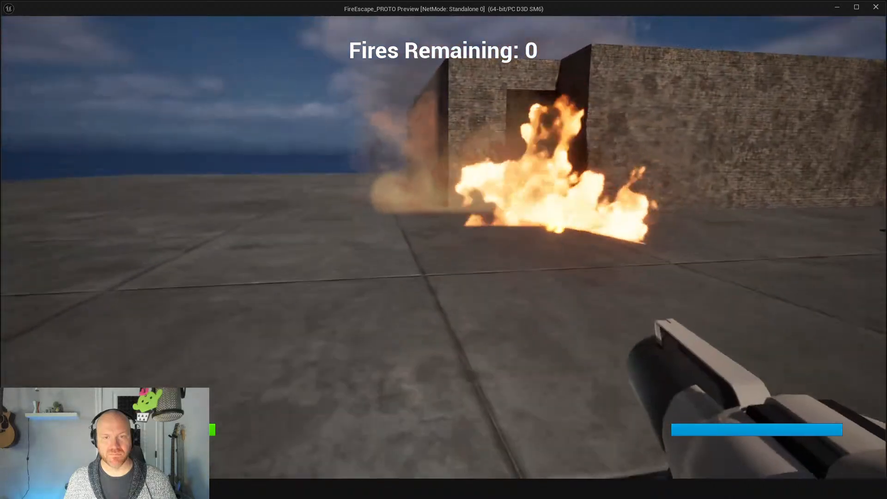
{"action": "key", "text": "Escape"}
Bypass the Set Visibility node so Event Construct runs straight into Cast To BP_FirstPersonCharacter, and play-test the result.
{"action": "right_click_drag", "start_coordinate": [579, 164], "coordinate": [197, 155]}
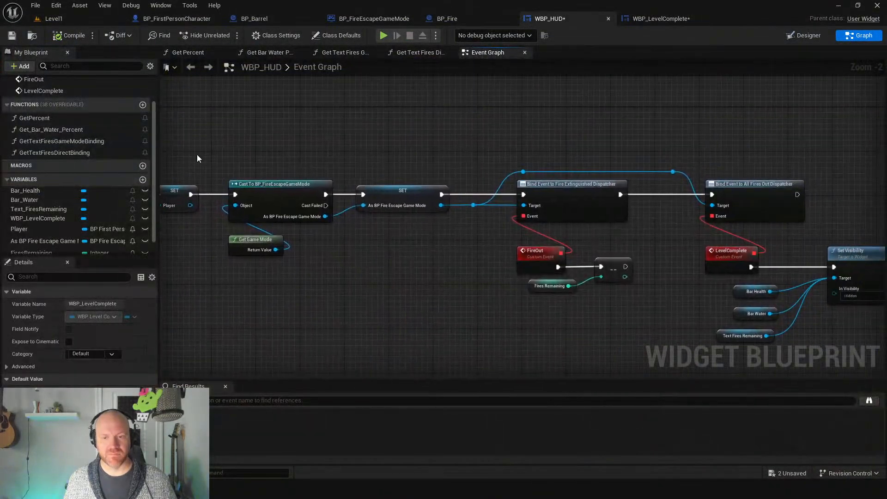
{"action": "right_click_drag", "start_coordinate": [484, 234], "coordinate": [302, 215]}
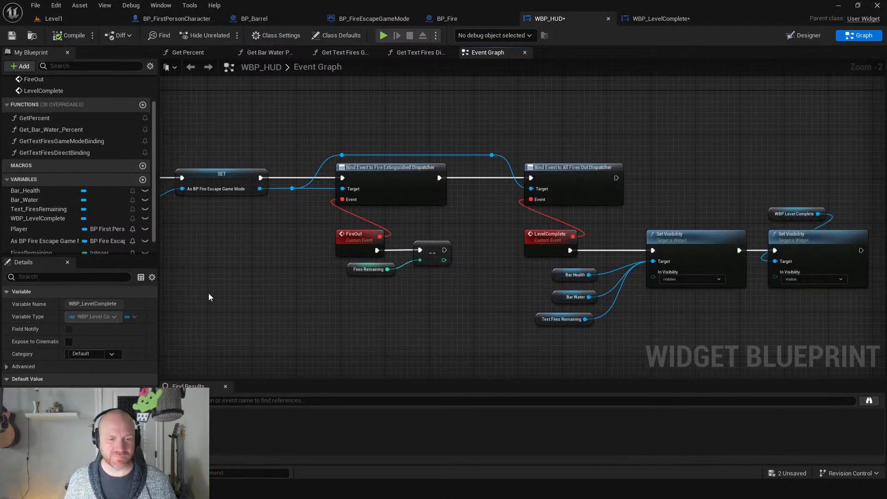
{"action": "right_click_drag", "start_coordinate": [476, 210], "coordinate": [543, 359]}
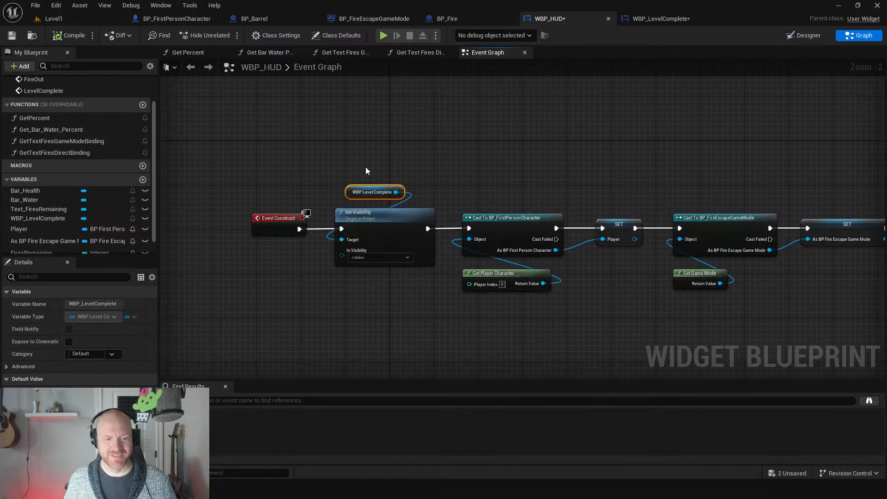
{"action": "left_click", "coordinate": [386, 220], "text": "ctrl"}
{"action": "left_click_drag", "start_coordinate": [385, 221], "coordinate": [300, 229]}
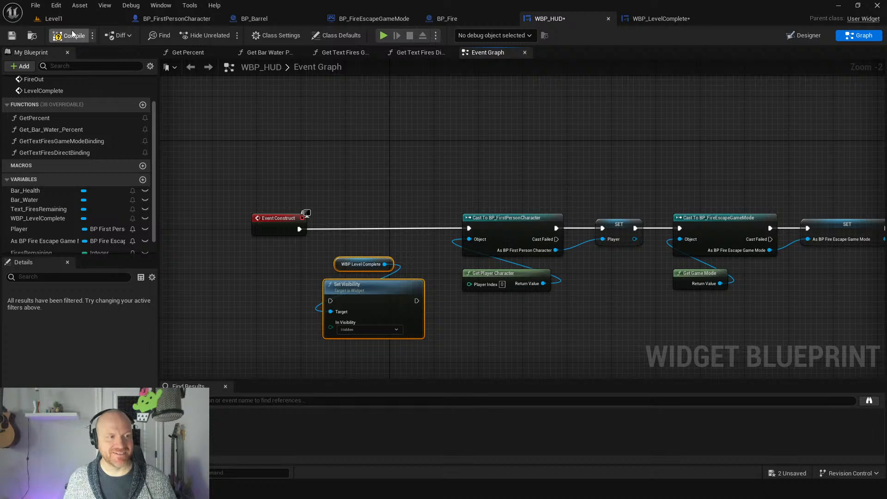
{"action": "left_click", "coordinate": [384, 36]}
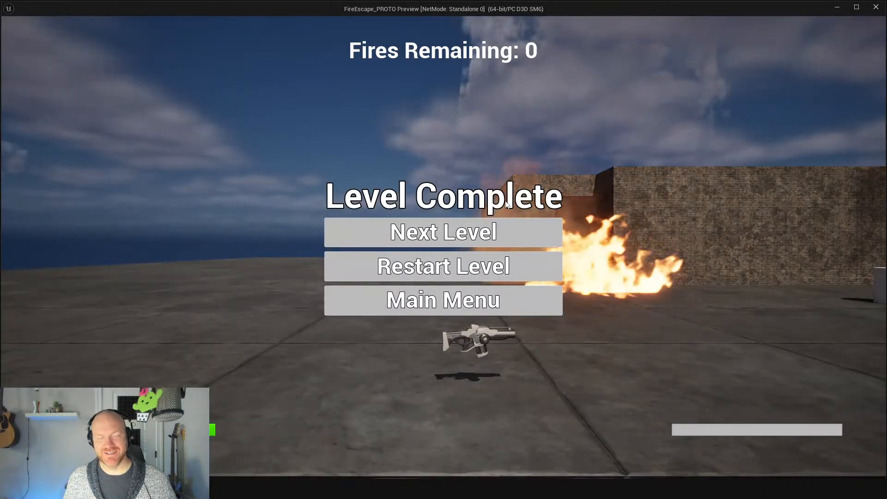
{"action": "key", "text": "Escape"}
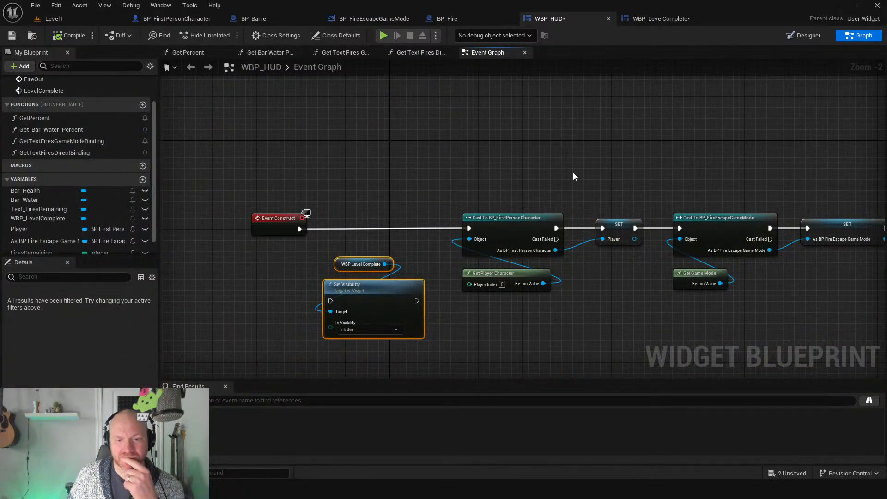
Examine which function the Text_FiresRemaining block is bound to and review the FireOut event logic in the event graph.
{"action": "right_click_drag", "start_coordinate": [573, 176], "coordinate": [160, 152]}
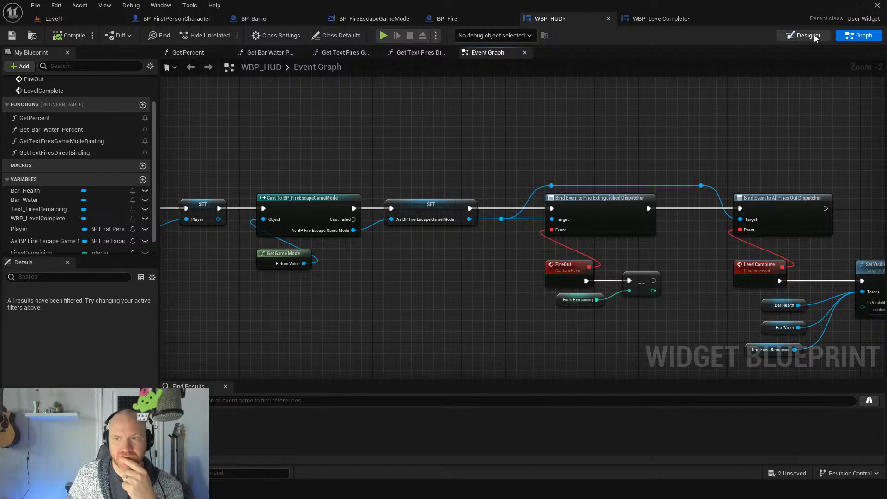
{"action": "left_click", "coordinate": [799, 35]}
{"action": "left_click", "coordinate": [404, 157]}
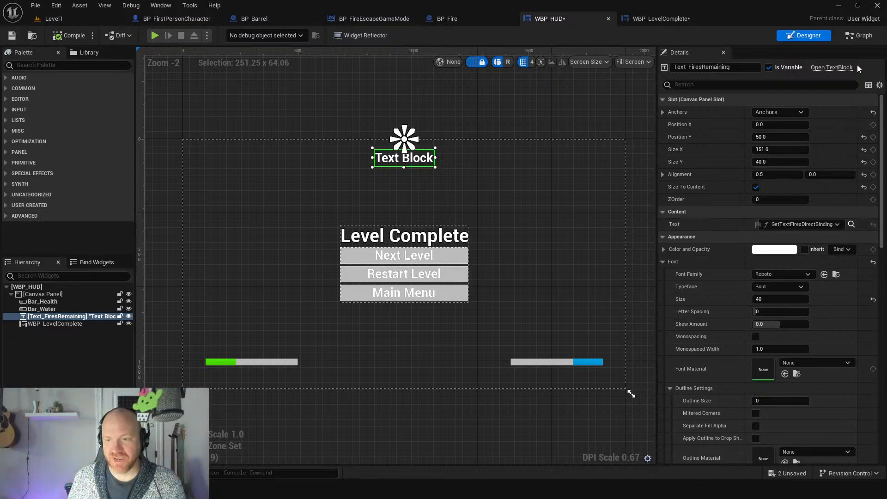
{"action": "left_click", "coordinate": [860, 37]}
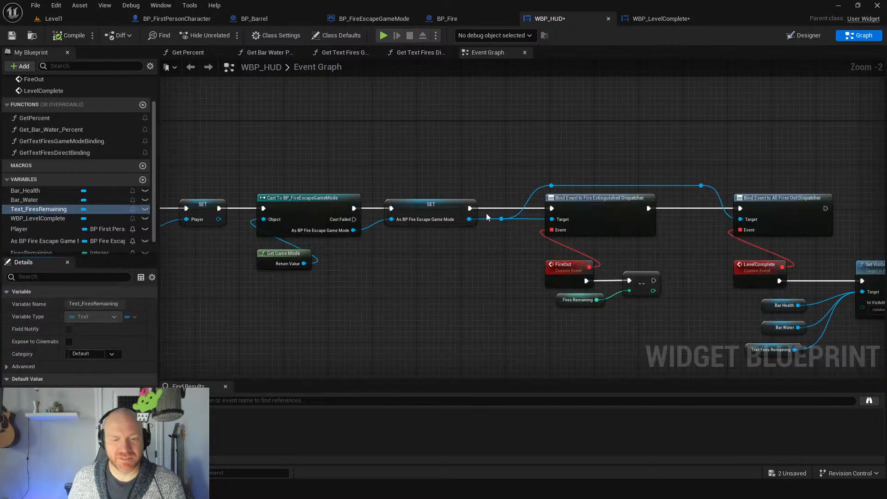
{"action": "left_click_drag", "start_coordinate": [522, 262], "coordinate": [626, 318]}
{"action": "left_click", "coordinate": [423, 290]}
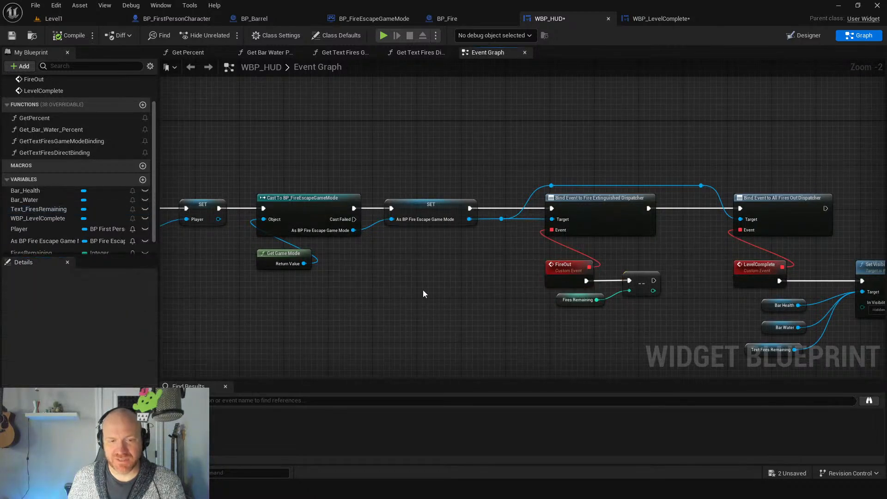
Add a Get Fires node from the stored BP Fire Escape Game Mode reference, above the SET node.
{"action": "mouse_move", "coordinate": [363, 292]}
{"action": "right_mouse_down"}
{"action": "mouse_move", "coordinate": [400, 267]}
{"action": "mouse_move", "coordinate": [479, 271]}
{"action": "mouse_move", "coordinate": [353, 296]}
{"action": "right_mouse_up"}
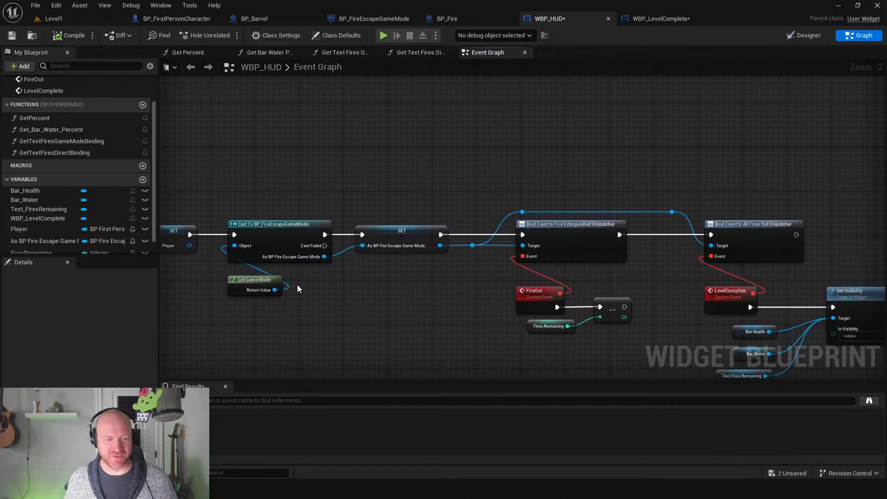
{"action": "right_click_drag", "start_coordinate": [297, 285], "coordinate": [410, 295]}
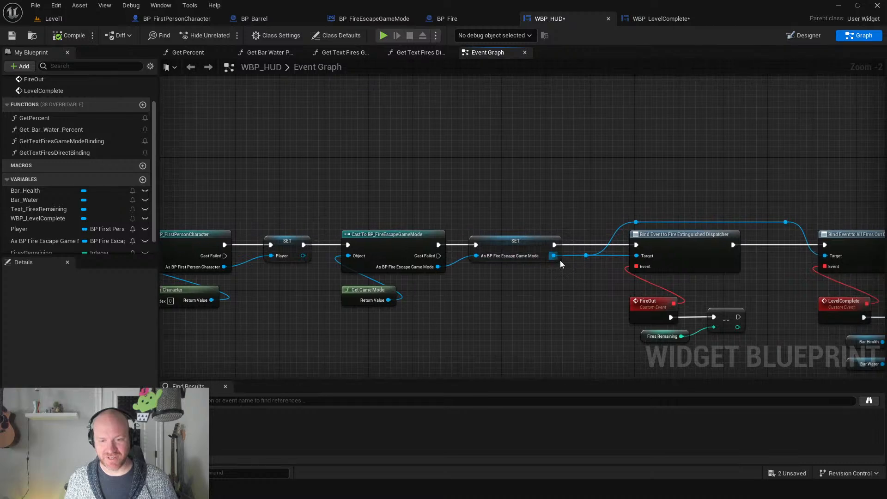
{"action": "right_click_drag", "start_coordinate": [560, 264], "coordinate": [478, 294]}
{"action": "left_click_drag", "start_coordinate": [472, 285], "coordinate": [474, 209]}
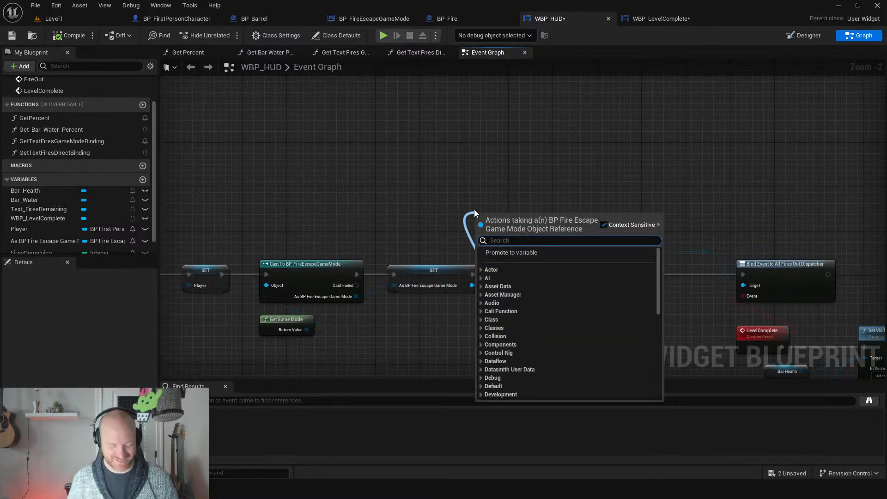
{"action": "type", "text": "fires"}
{"action": "key", "text": "Return"}
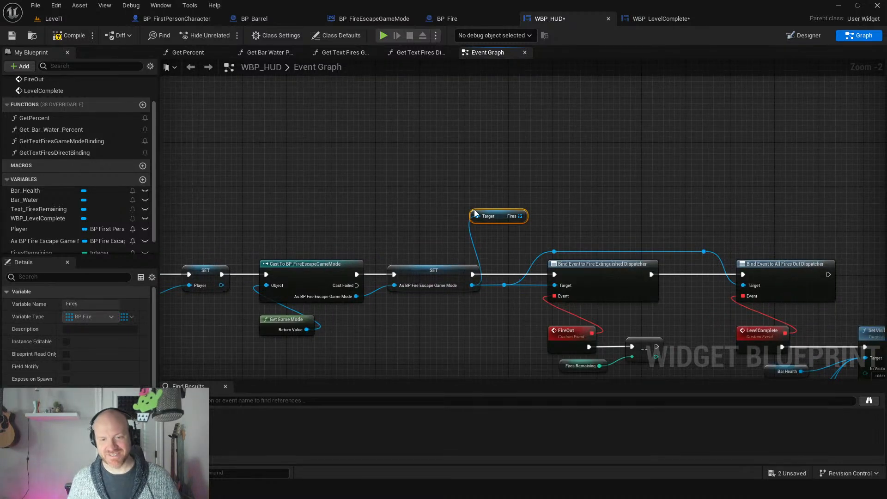
Add an array Length node to the Fires output.
{"action": "left_click_drag", "start_coordinate": [520, 216], "coordinate": [566, 198]}
{"action": "type", "text": "getle"}
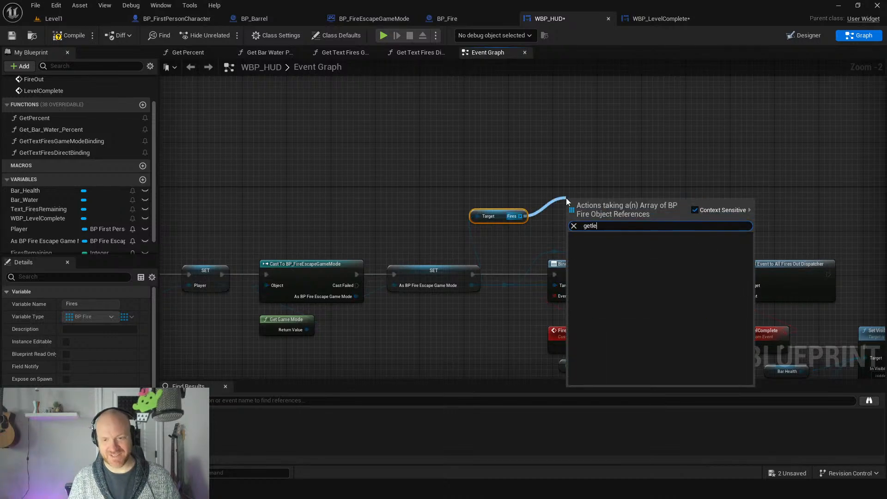
{"action": "key", "text": "BackSpace"}
{"action": "key", "text": "BackSpace"}
{"action": "key", "text": "BackSpace"}
{"action": "key", "text": "BackSpace"}
{"action": "key", "text": "BackSpace"}
{"action": "type", "text": "le"}
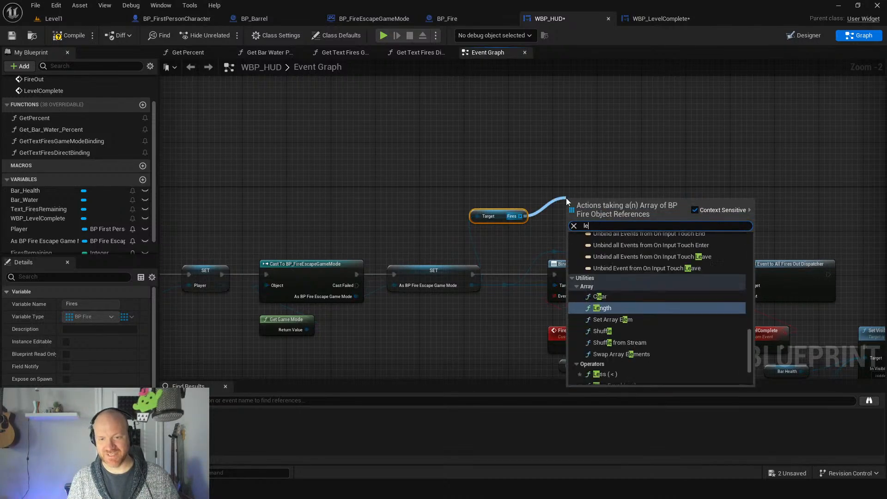
{"action": "key", "text": "Return"}
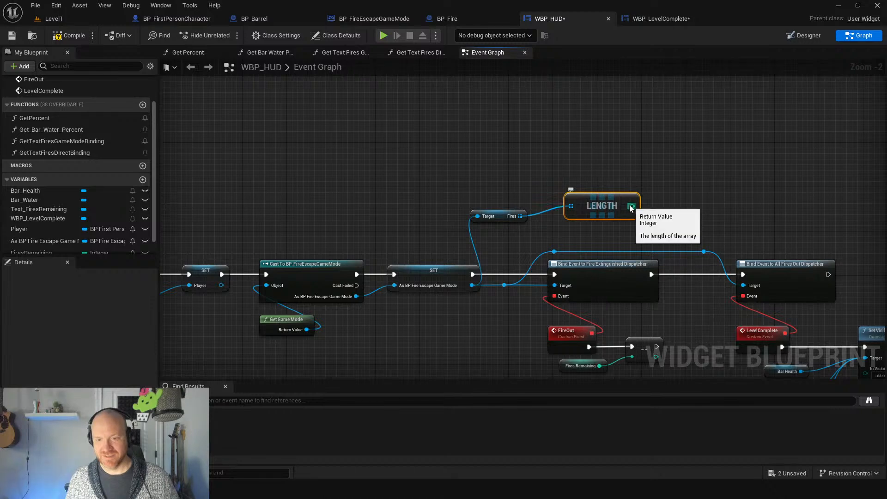
Add a Set FiresRemaining node fed by the Length result, and move the Length node just above the Fires getter.
{"action": "scroll", "coordinate": [74, 217], "scroll_direction": "down", "scroll_amount": 1}
{"action": "left_click_drag", "start_coordinate": [32, 234], "coordinate": [644, 171]}
{"action": "left_click", "coordinate": [658, 193]}
{"action": "left_click_drag", "start_coordinate": [630, 207], "coordinate": [525, 179]}
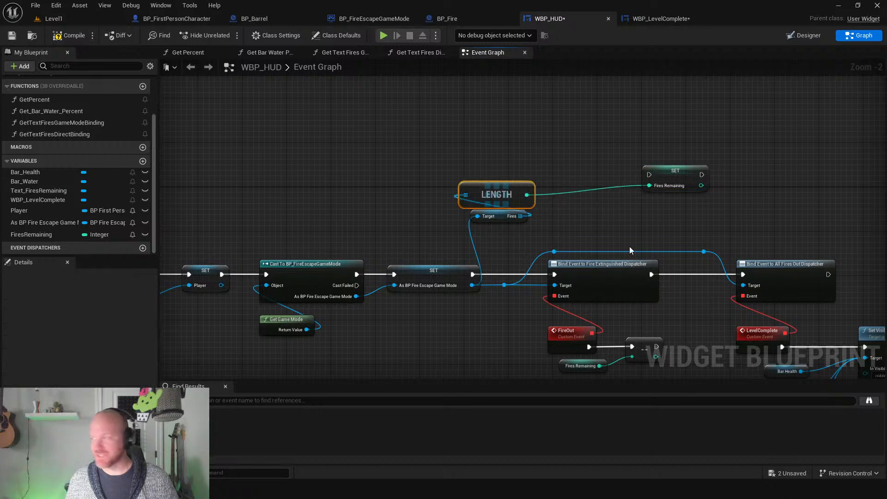
Shift both Bind Event nodes, their FireOut and LevelComplete logic and reroute points further along the graph to make room after the SET node.
{"action": "scroll", "coordinate": [478, 252], "scroll_direction": "down", "scroll_amount": 3}
{"action": "scroll", "coordinate": [478, 248], "scroll_direction": "up", "scroll_amount": 2}
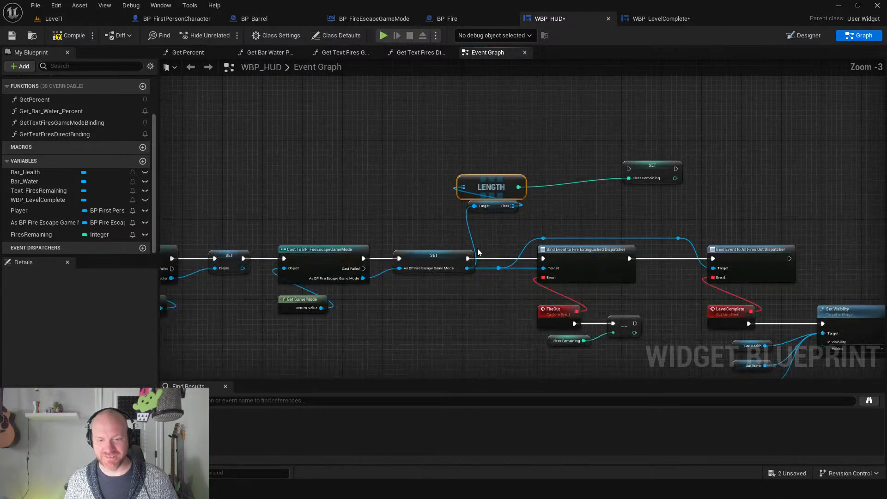
{"action": "scroll", "coordinate": [464, 228], "scroll_direction": "down", "scroll_amount": 2}
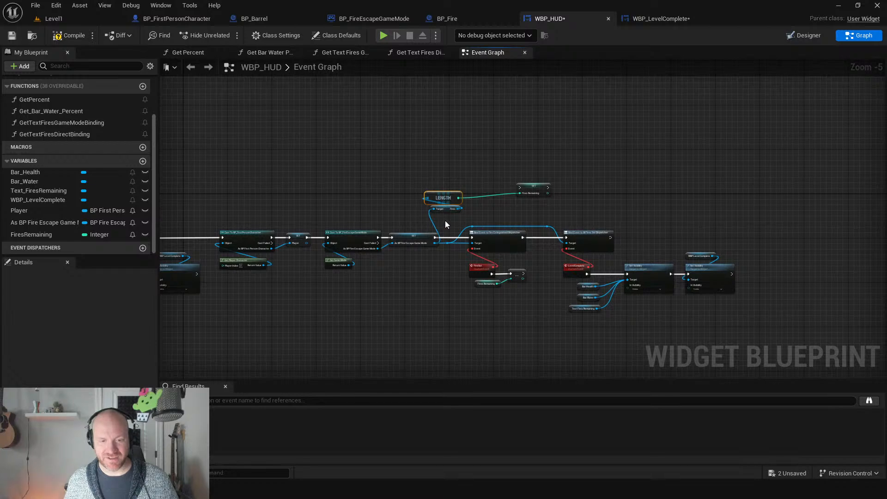
{"action": "left_click_drag", "start_coordinate": [445, 222], "coordinate": [768, 319]}
{"action": "left_click_drag", "start_coordinate": [504, 244], "coordinate": [560, 244]}
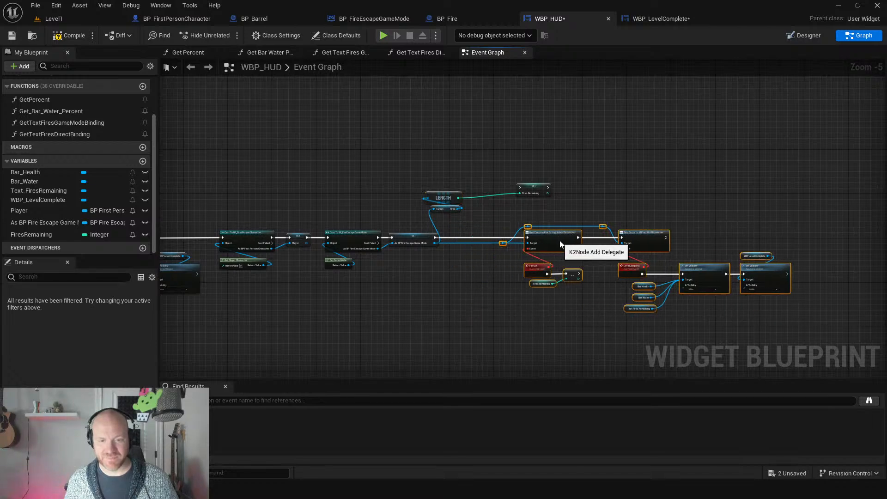
Wire the Set Fires Remaining node's execution between the game mode SET and the first Bind Event, then place it in line with Length and Fires beneath.
{"action": "scroll", "coordinate": [449, 252], "scroll_direction": "up", "scroll_amount": 4}
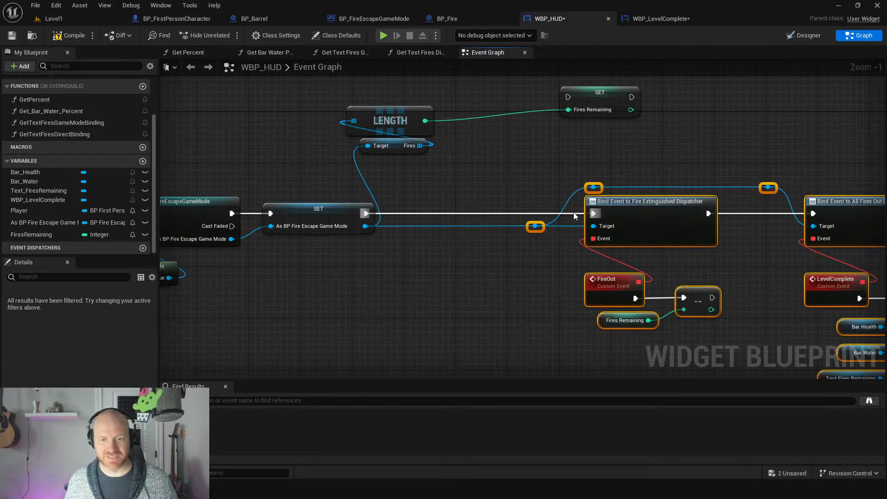
{"action": "left_click_drag", "start_coordinate": [366, 213], "coordinate": [568, 97], "text": "ctrl"}
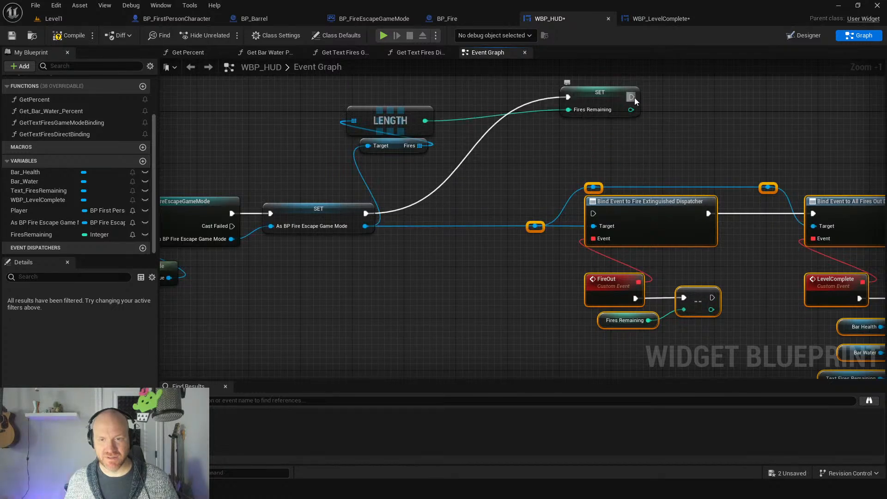
{"action": "left_click_drag", "start_coordinate": [631, 97], "coordinate": [593, 213]}
{"action": "left_click", "coordinate": [385, 123]}
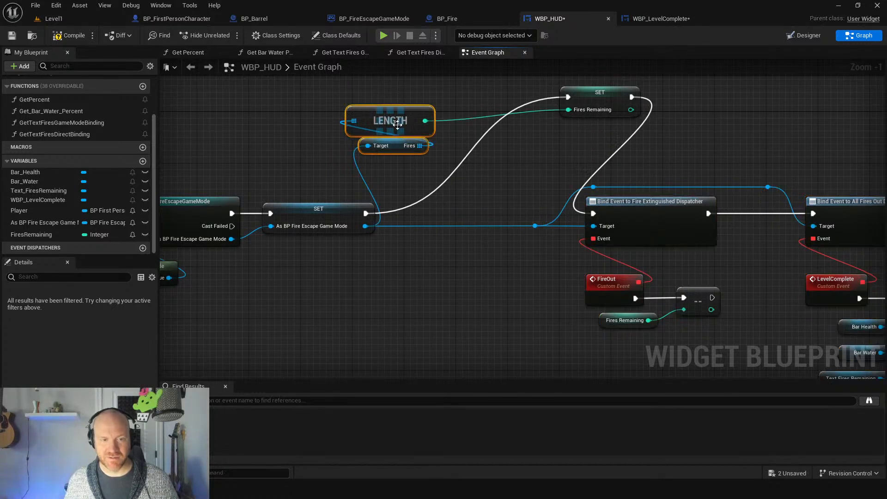
{"action": "left_click_drag", "start_coordinate": [397, 124], "coordinate": [456, 292]}
{"action": "left_click_drag", "start_coordinate": [595, 100], "coordinate": [453, 217]}
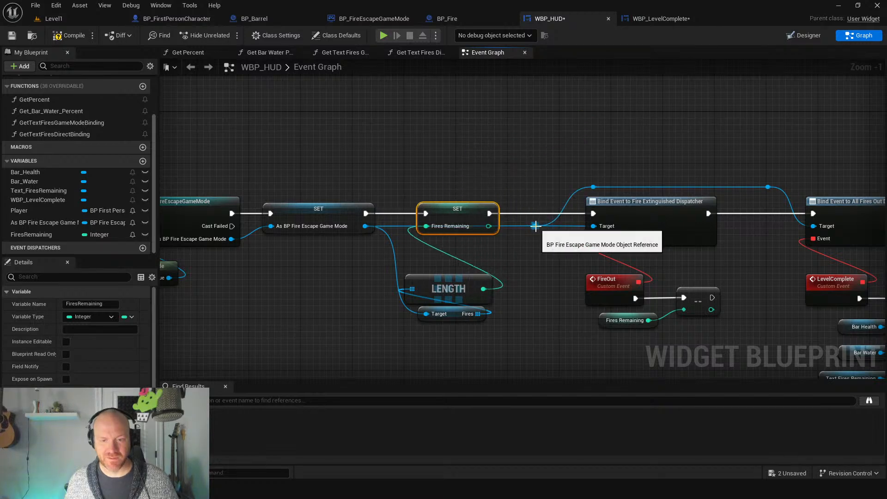
Reroute the game mode reference above Set Fires Remaining into the Fire Extinguished binding's Target, and stack Length and Fires closely under the SET node.
{"action": "double_click", "coordinate": [535, 226]}
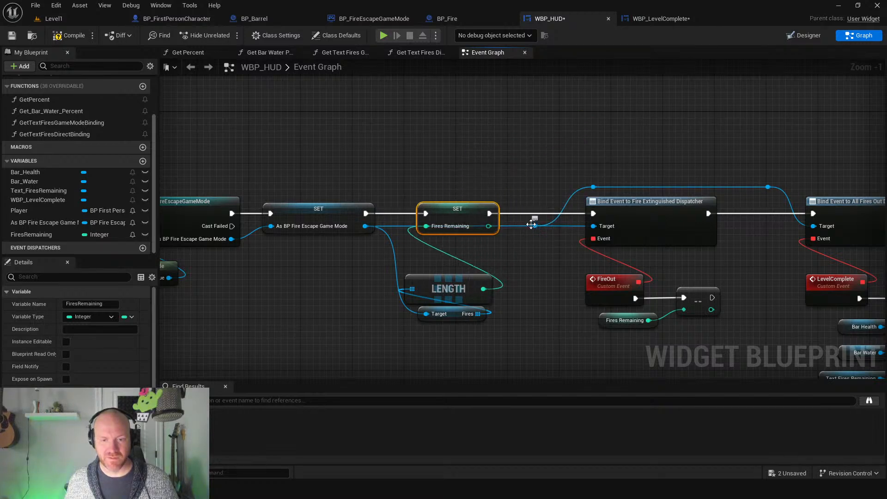
{"action": "left_click", "coordinate": [594, 226], "text": "alt"}
{"action": "left_click_drag", "start_coordinate": [533, 225], "coordinate": [412, 192]}
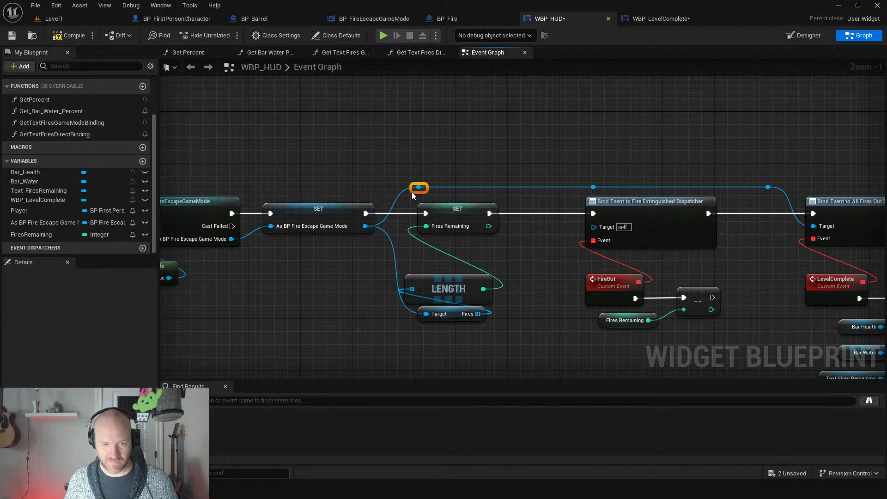
{"action": "left_click", "coordinate": [593, 187]}
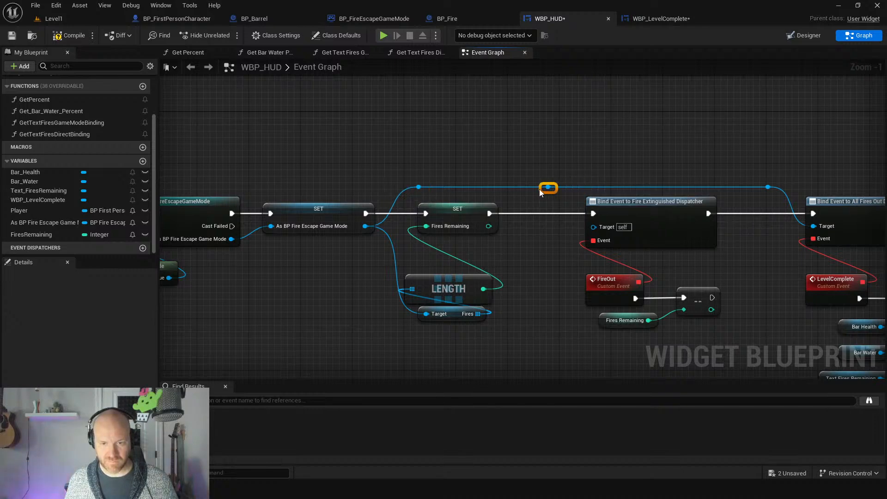
{"action": "left_click_drag", "start_coordinate": [539, 190], "coordinate": [594, 226]}
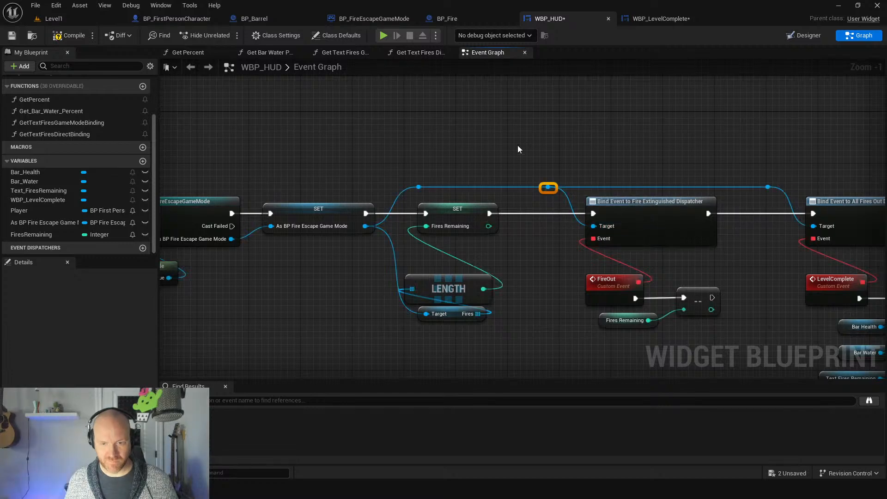
{"action": "left_click_drag", "start_coordinate": [448, 287], "coordinate": [461, 255]}
{"action": "left_click_drag", "start_coordinate": [457, 316], "coordinate": [454, 287]}
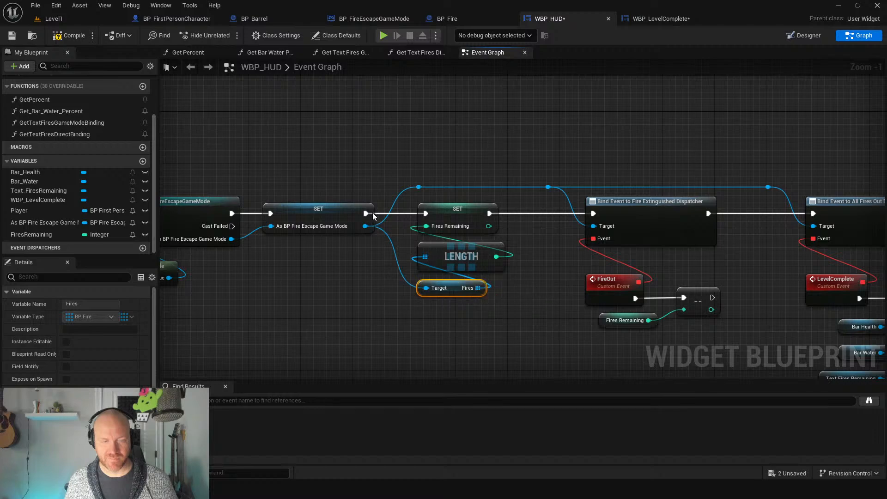
Play-test the level to check the HUD's fire counter and Level Complete widget at start.
{"action": "left_click", "coordinate": [384, 36]}
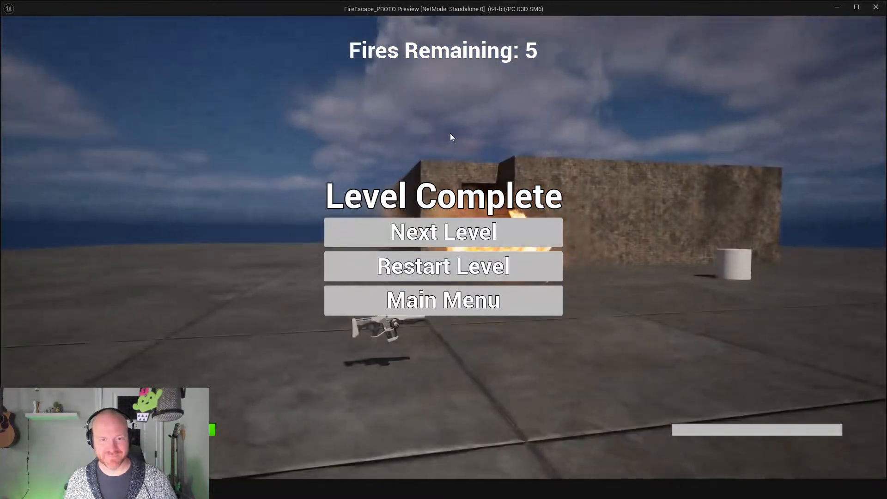
{"action": "key", "text": "Escape"}
Move the WBP Level Complete getter and its Set Visibility node well above the Event Construct chain.
{"action": "right_click_drag", "start_coordinate": [314, 168], "coordinate": [568, 232]}
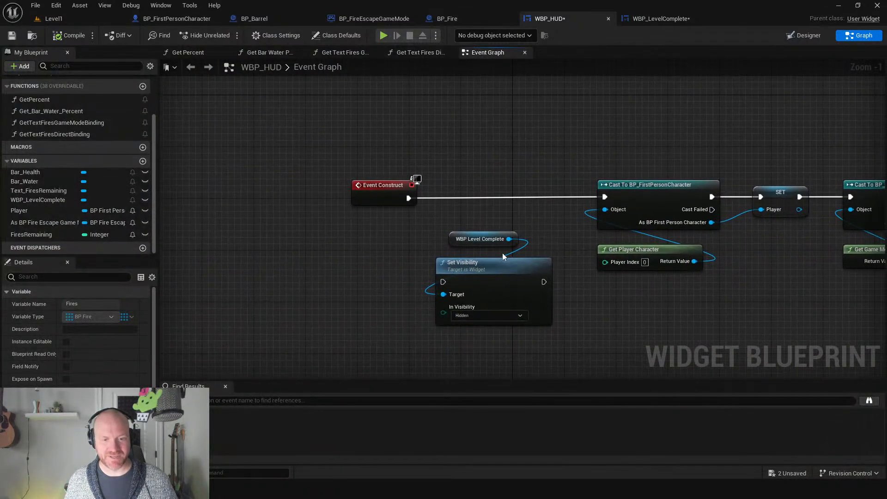
{"action": "left_click_drag", "start_coordinate": [449, 225], "coordinate": [490, 282]}
{"action": "left_click_drag", "start_coordinate": [489, 281], "coordinate": [472, 64]}
{"action": "right_click_drag", "start_coordinate": [440, 171], "coordinate": [545, 293]}
{"action": "left_click_drag", "start_coordinate": [570, 189], "coordinate": [616, 201]}
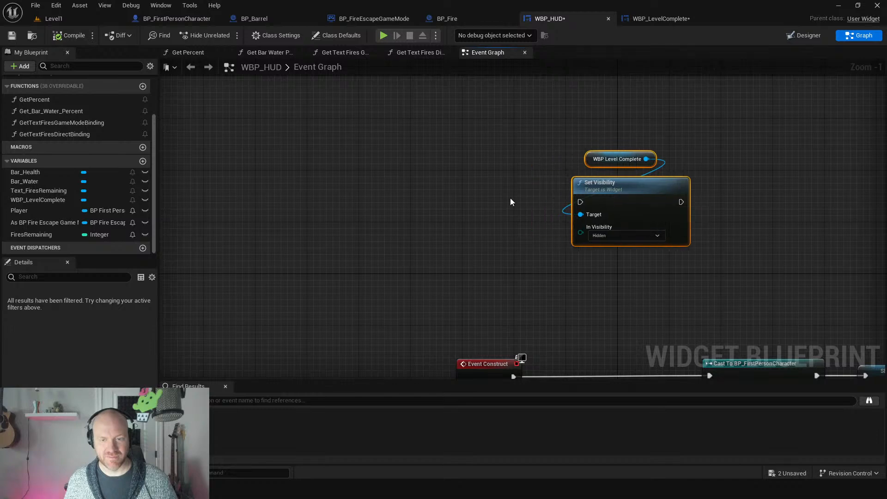
{"action": "right_click", "coordinate": [415, 186]}
{"action": "type", "text": "prec"}
{"action": "key", "text": "Return"}
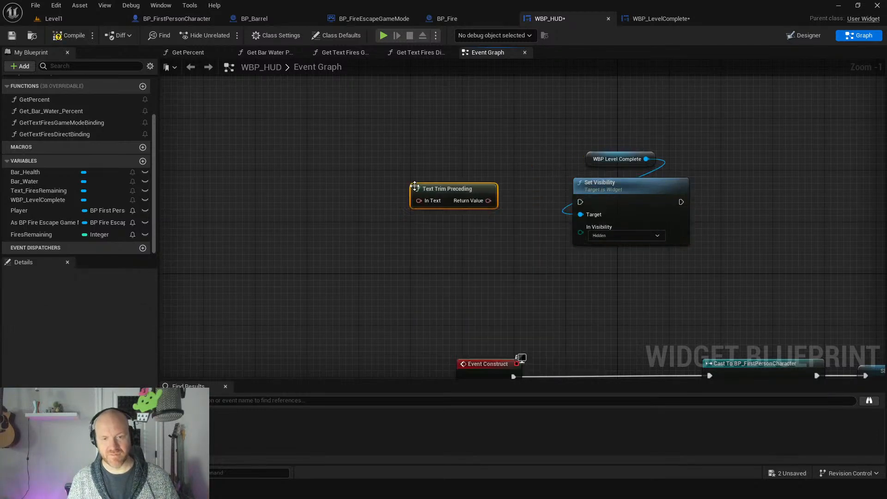
{"action": "key", "text": "Delete"}
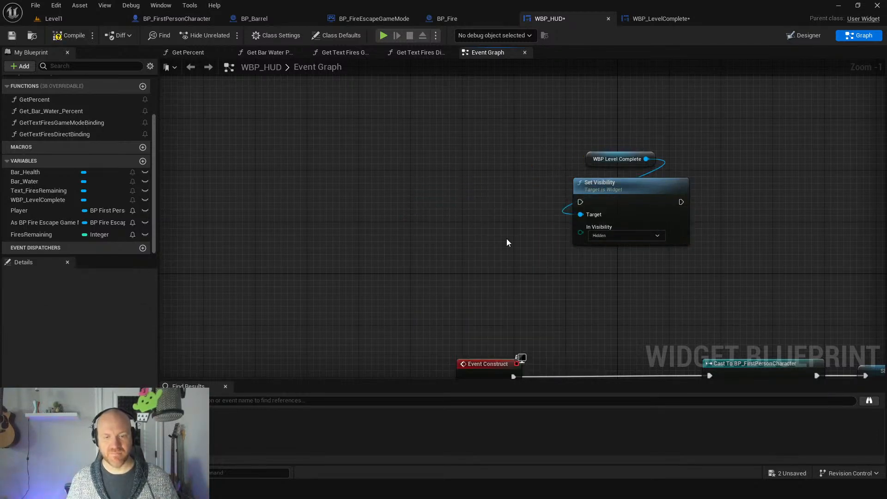
Add an Event Pre Construct node and wire it to the Set Visibility node that hides WBP Level Complete.
{"action": "right_click", "coordinate": [447, 226]}
{"action": "type", "text": "pre"}
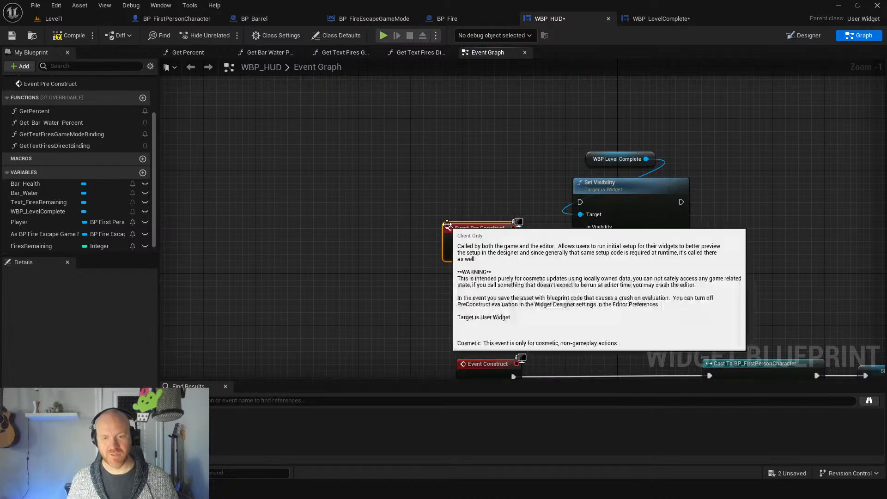
{"action": "key", "text": "Return"}
{"action": "left_click_drag", "start_coordinate": [511, 247], "coordinate": [580, 202]}
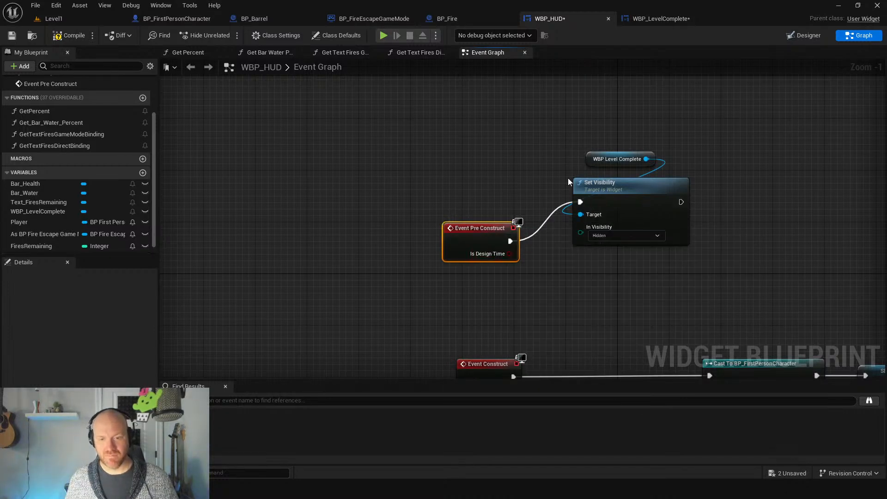
Play-test the level by extinguishing all the fires to check the counter and the Level Complete widget, then end the session.
{"action": "left_click", "coordinate": [383, 35]}
{"action": "key", "text": "w"}
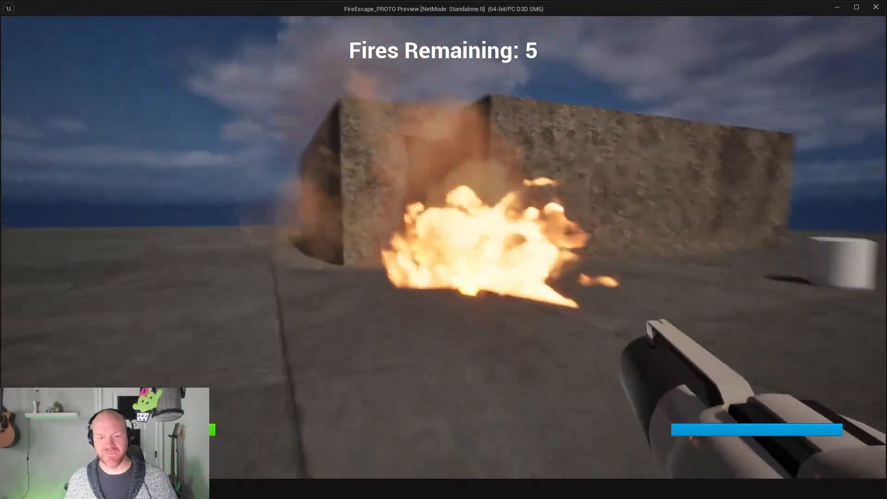
{"action": "key", "text": "w"}
{"action": "left_click", "coordinate": [444, 247]}
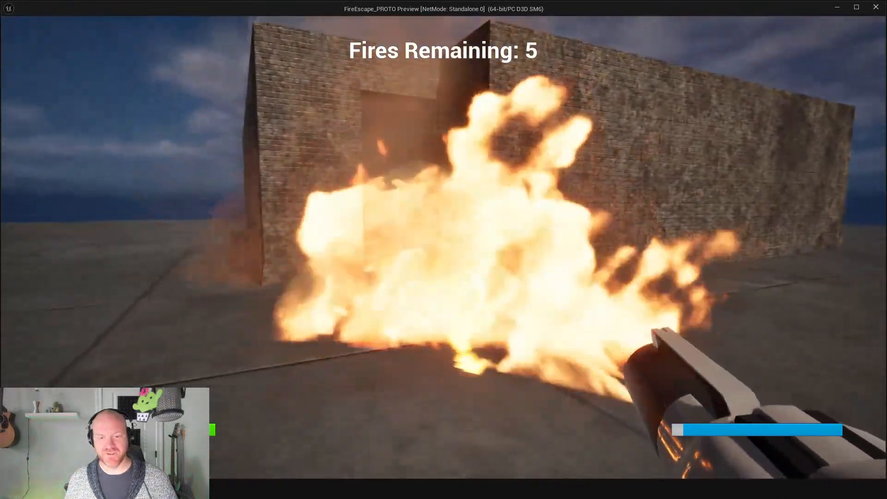
{"action": "key", "text": "w"}
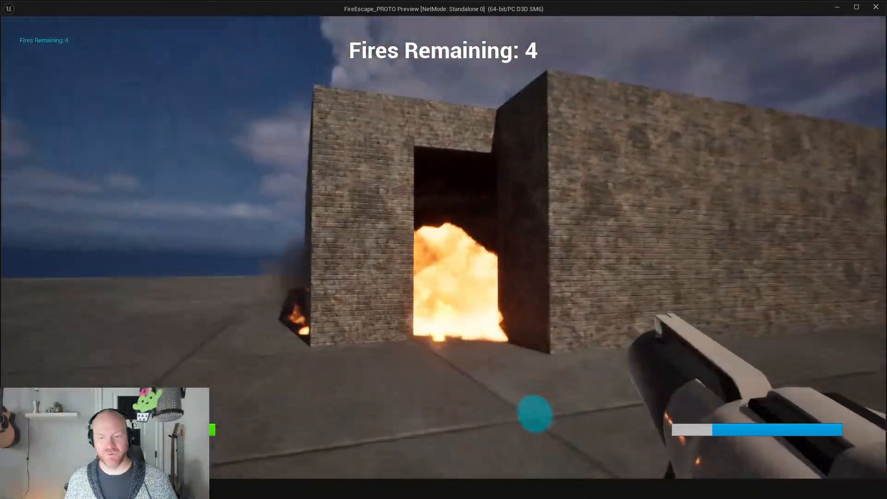
{"action": "key", "text": "s"}
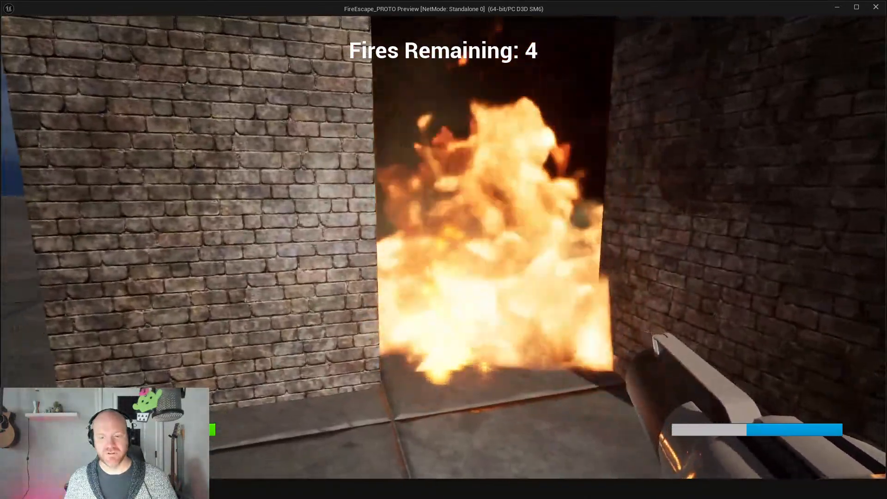
{"action": "key", "text": "w"}
{"action": "key", "text": "w"}
{"action": "left_click", "coordinate": [443, 248]}
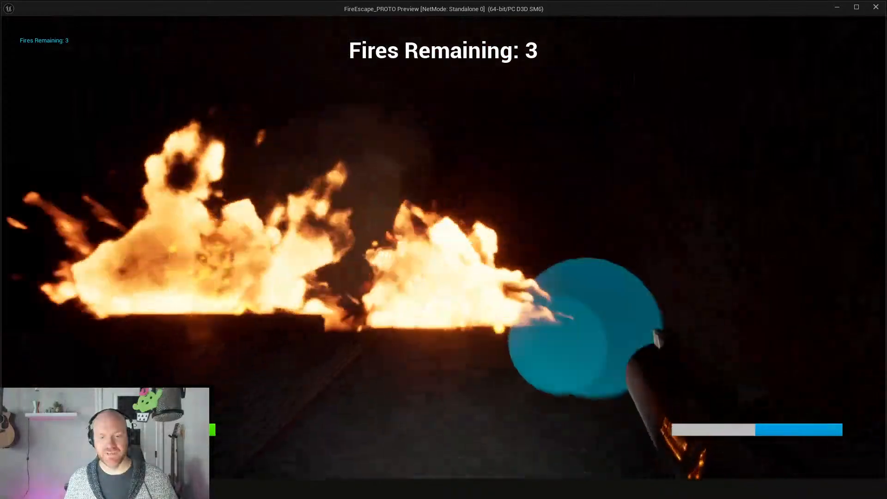
{"action": "key", "text": "s"}
{"action": "key", "text": "w"}
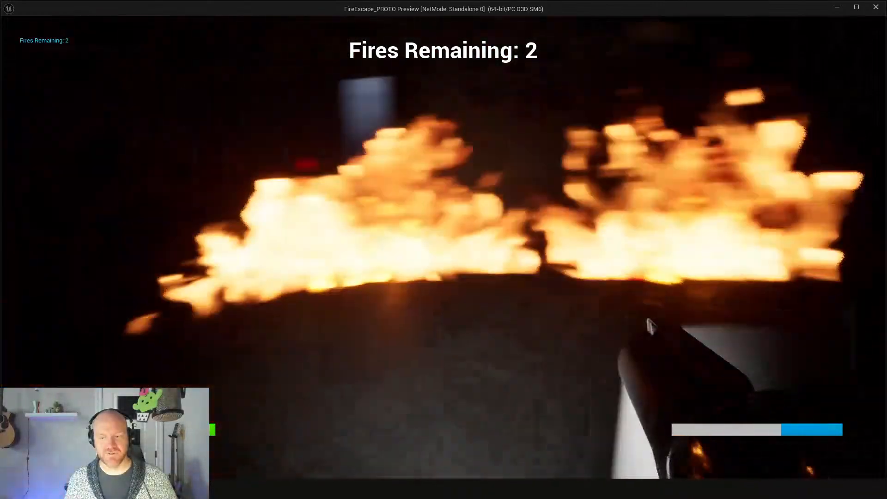
{"action": "key", "text": "w"}
{"action": "left_click", "coordinate": [444, 247]}
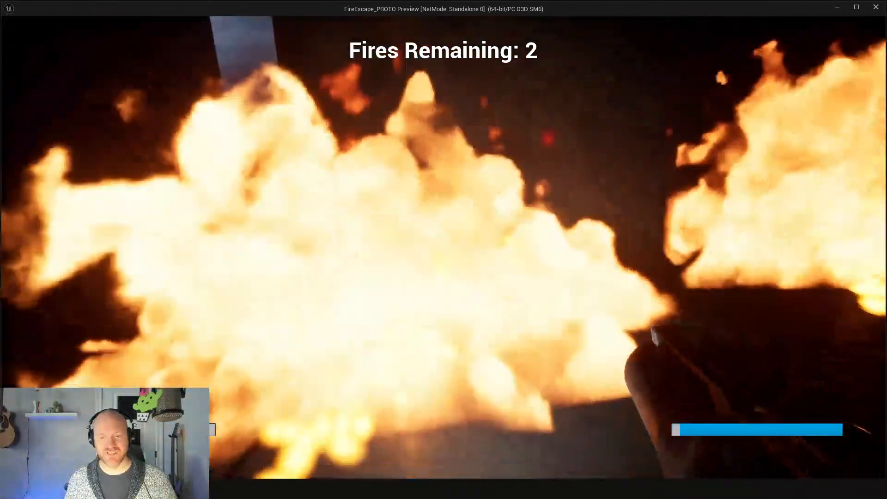
{"action": "left_click", "coordinate": [443, 247]}
{"action": "left_click", "coordinate": [443, 247]}
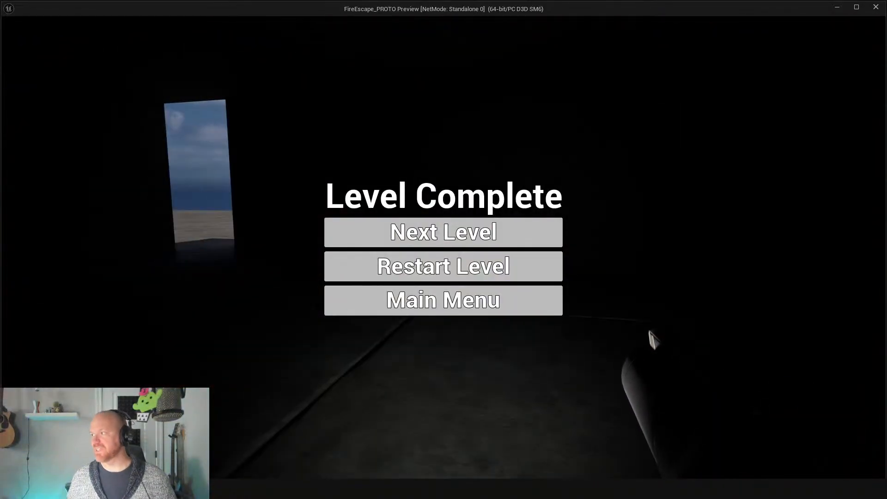
{"action": "key", "text": "Escape"}
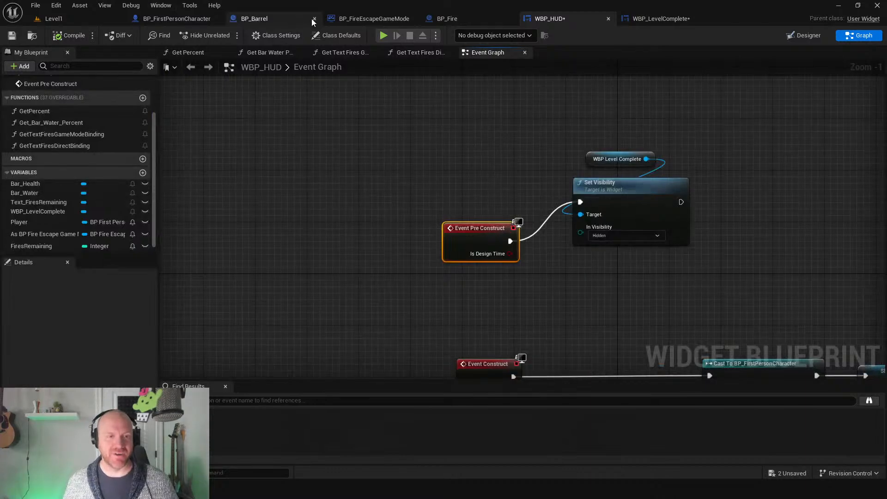
In the BP_FireEscapeGameMode event graph, add a Get Player Controller node near the Call All Fires Out Dispatcher node.
{"action": "left_click", "coordinate": [365, 18]}
{"action": "right_click_drag", "start_coordinate": [371, 297], "coordinate": [447, 65]}
{"action": "scroll", "coordinate": [418, 225], "scroll_direction": "down", "scroll_amount": 2}
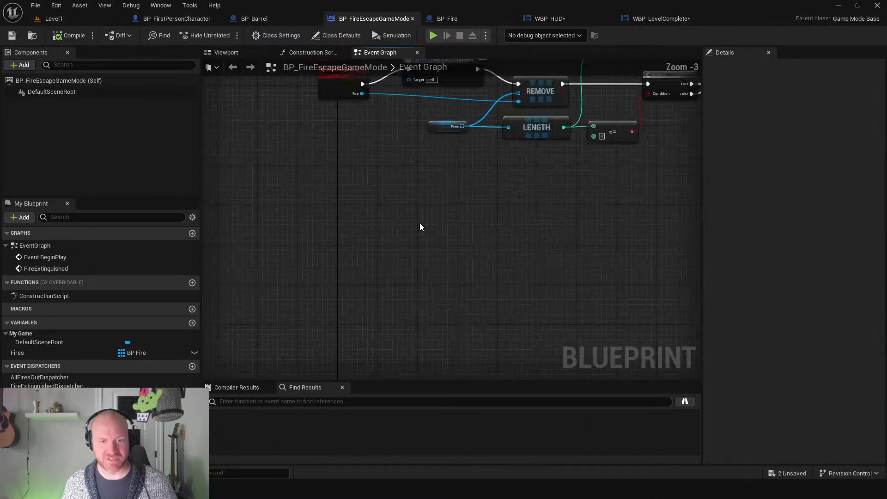
{"action": "right_click_drag", "start_coordinate": [420, 225], "coordinate": [210, 354]}
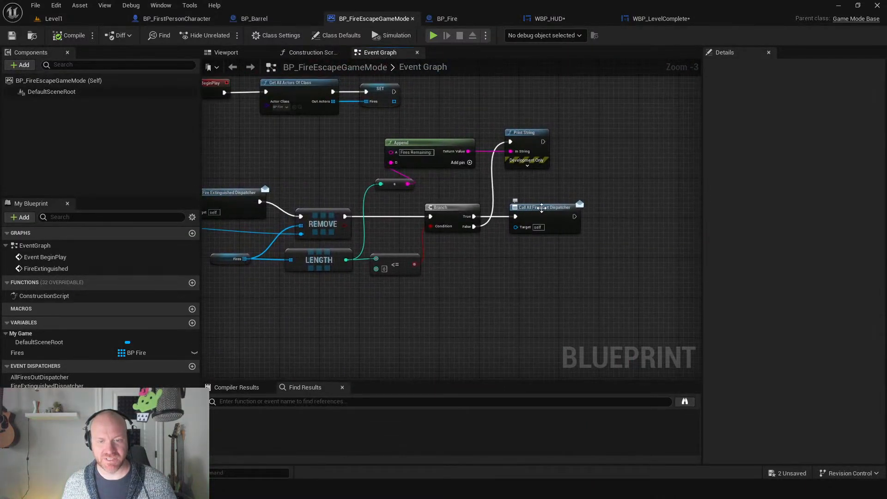
{"action": "left_click", "coordinate": [536, 211]}
{"action": "scroll", "coordinate": [452, 267], "scroll_direction": "up", "scroll_amount": 2}
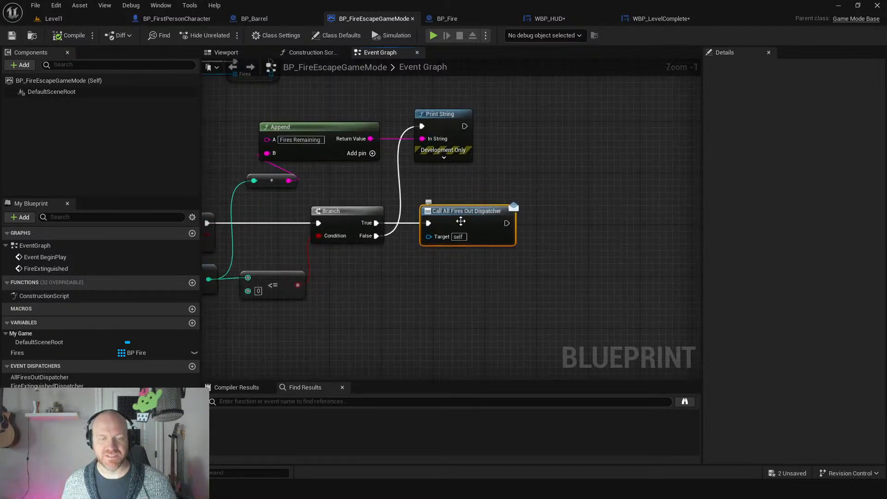
{"action": "right_click_drag", "start_coordinate": [476, 254], "coordinate": [374, 278]}
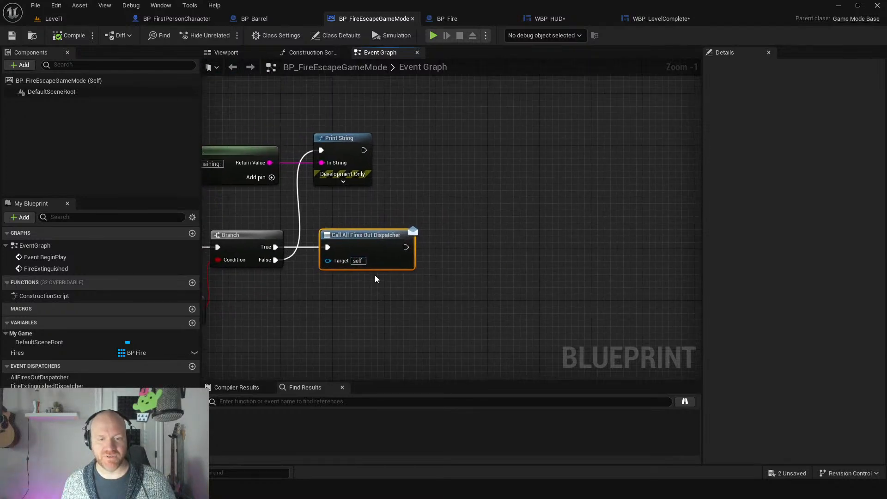
{"action": "right_click", "coordinate": [387, 303]}
{"action": "type", "text": "getpla"}
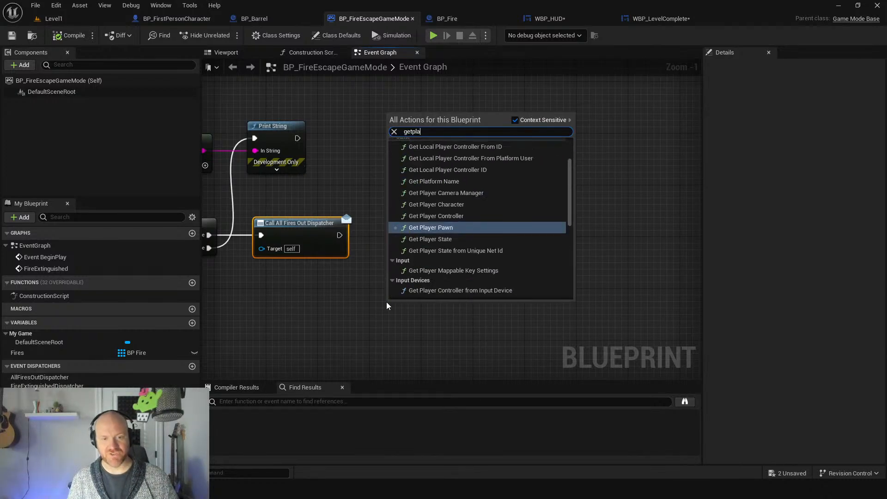
{"action": "key", "text": "Up"}
{"action": "key", "text": "Return"}
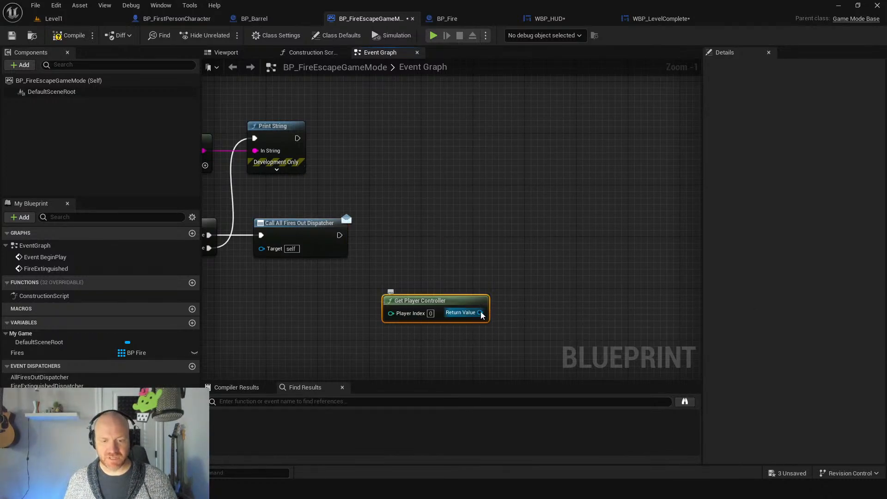
Add a Set Show Mouse Cursor node for the player controller, enable it, and wire it after Call All Fires Out Dispatcher.
{"action": "left_click_drag", "start_coordinate": [480, 314], "coordinate": [421, 229]}
{"action": "type", "text": "setshow"}
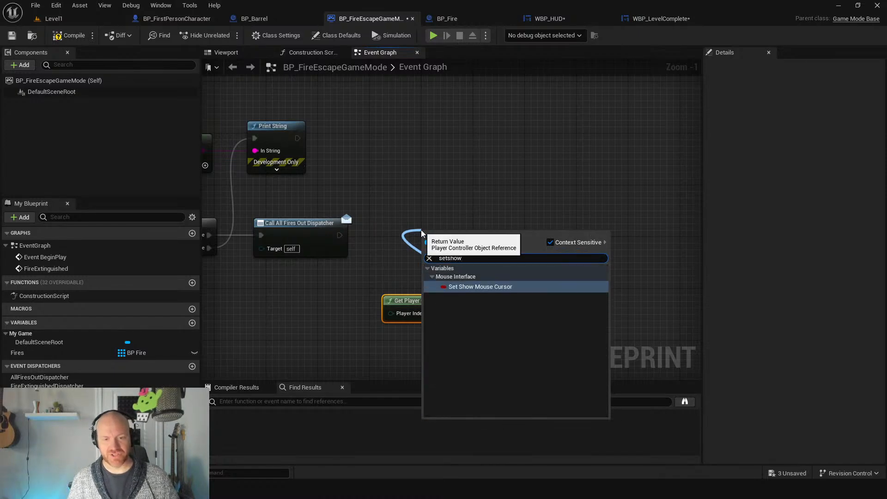
{"action": "key", "text": "Return"}
{"action": "left_click", "coordinate": [482, 249]}
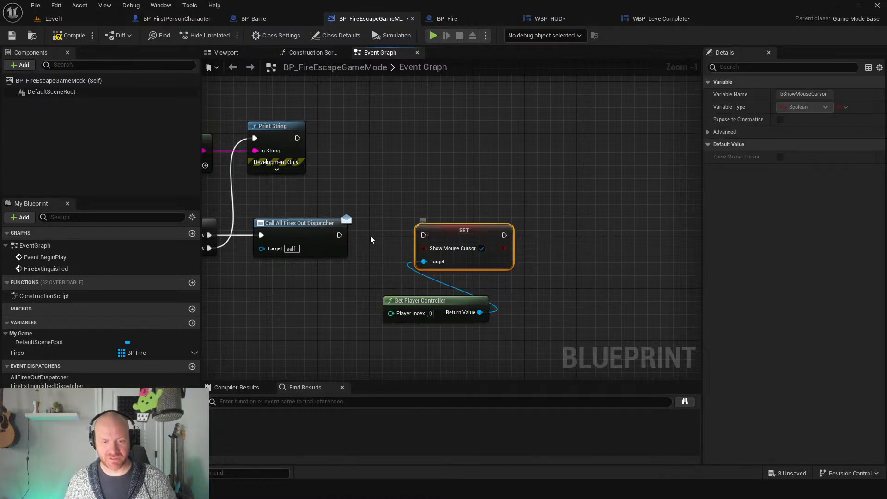
{"action": "left_click_drag", "start_coordinate": [339, 236], "coordinate": [424, 235]}
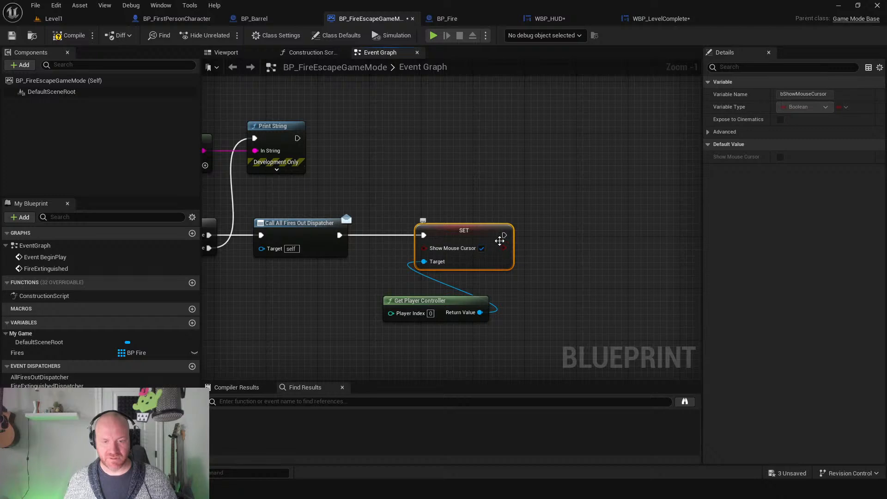
Add a Set Input Mode UI Only node from the player controller's return value and wire it after the Show Mouse Cursor node.
{"action": "left_click_drag", "start_coordinate": [484, 314], "coordinate": [591, 226]}
{"action": "type", "text": "seti"}
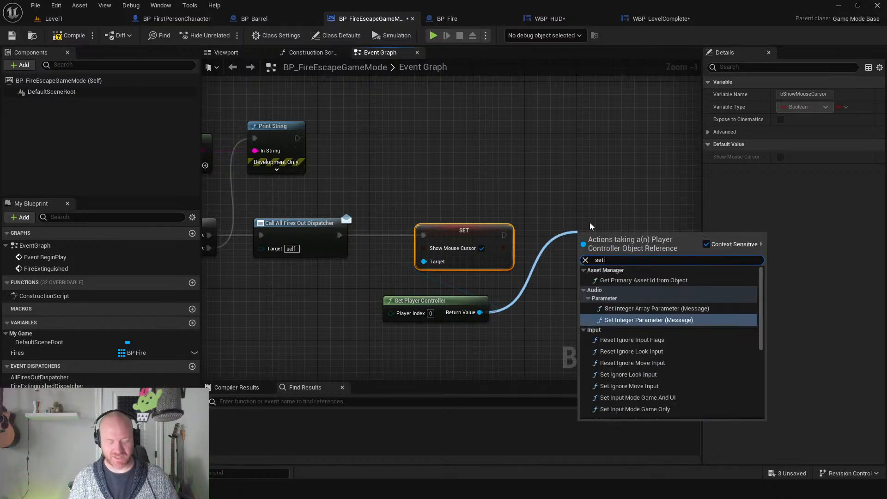
{"action": "type", "text": "np"}
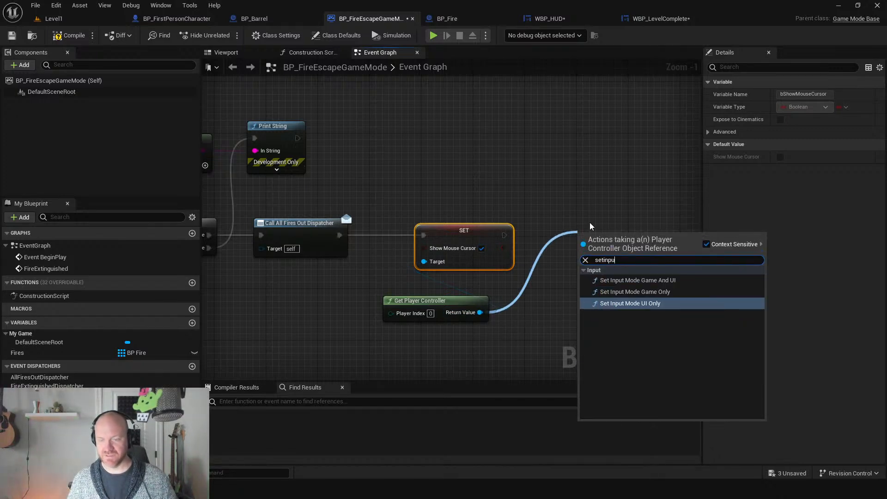
{"action": "type", "text": "u"}
{"action": "key", "text": "Return"}
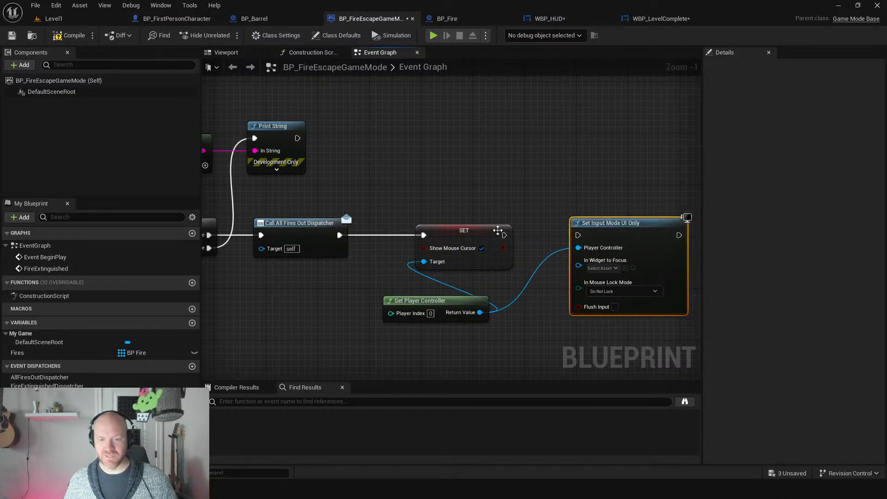
{"action": "left_click_drag", "start_coordinate": [504, 235], "coordinate": [578, 234]}
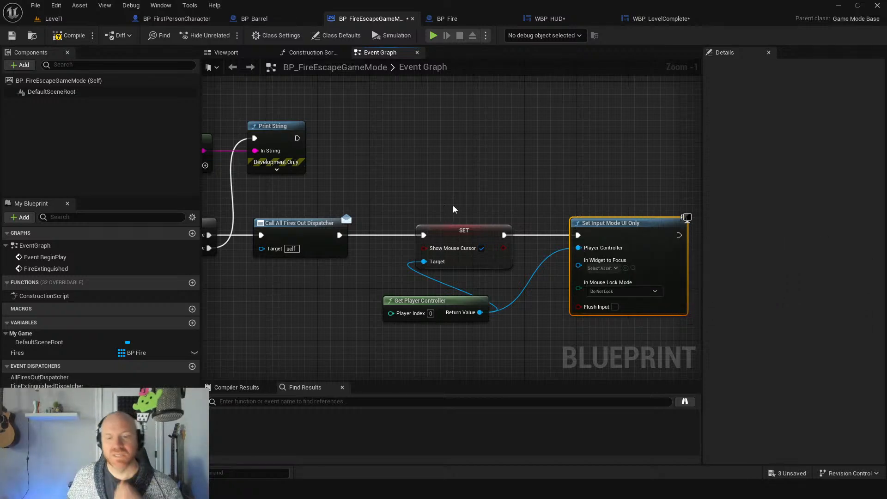
{"action": "scroll", "coordinate": [377, 155], "scroll_direction": "down", "scroll_amount": 2}
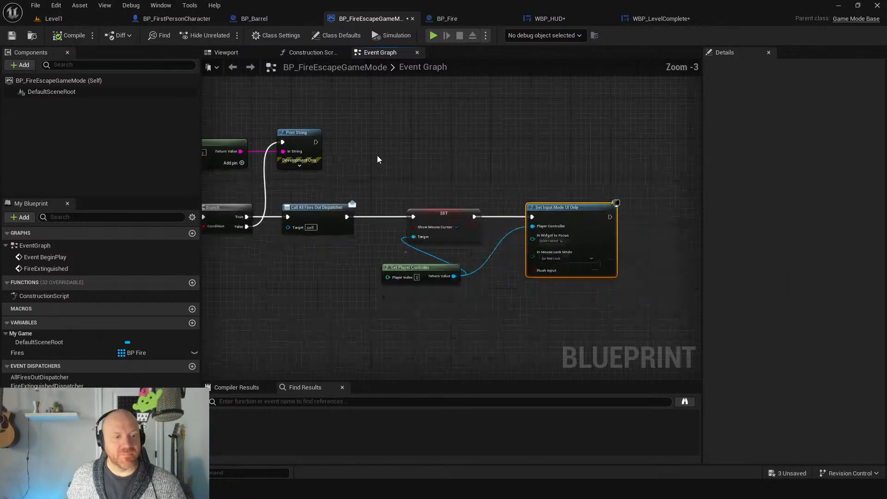
{"action": "right_click_drag", "start_coordinate": [377, 155], "coordinate": [390, 124]}
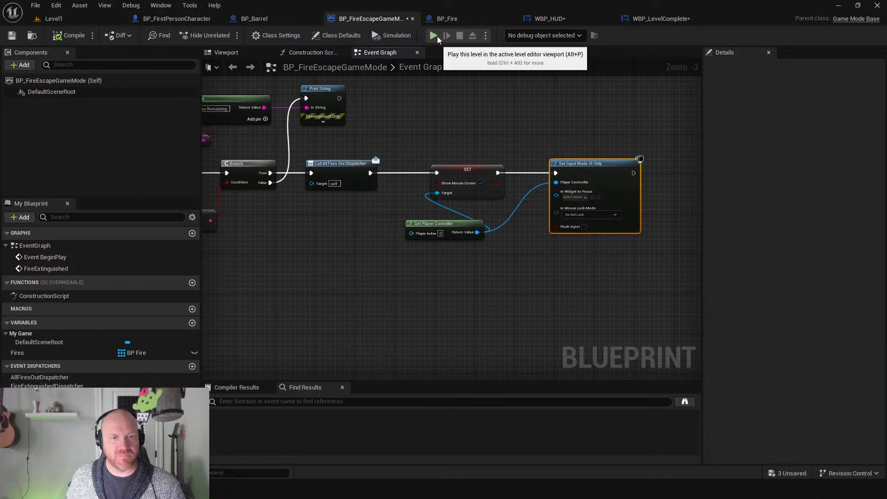
In the WBP_LevelComplete widget, create an On Clicked event for Button_NextLevel.
{"action": "left_click", "coordinate": [571, 20]}
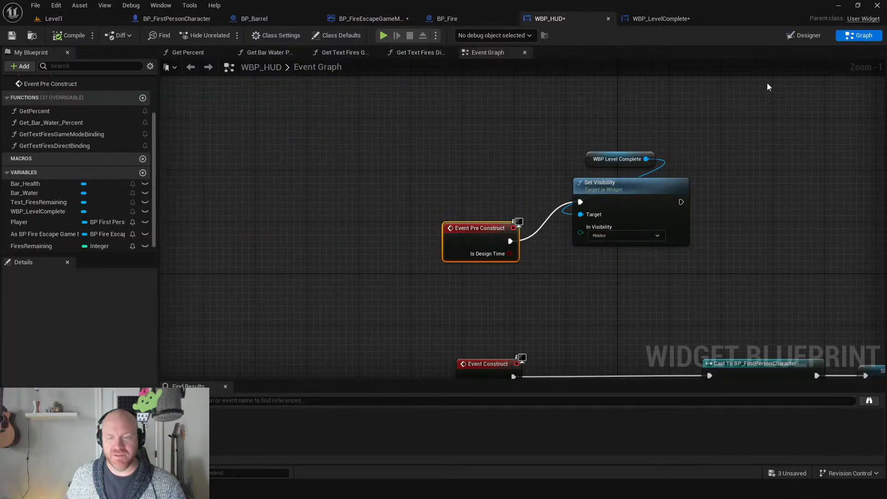
{"action": "left_click", "coordinate": [800, 36]}
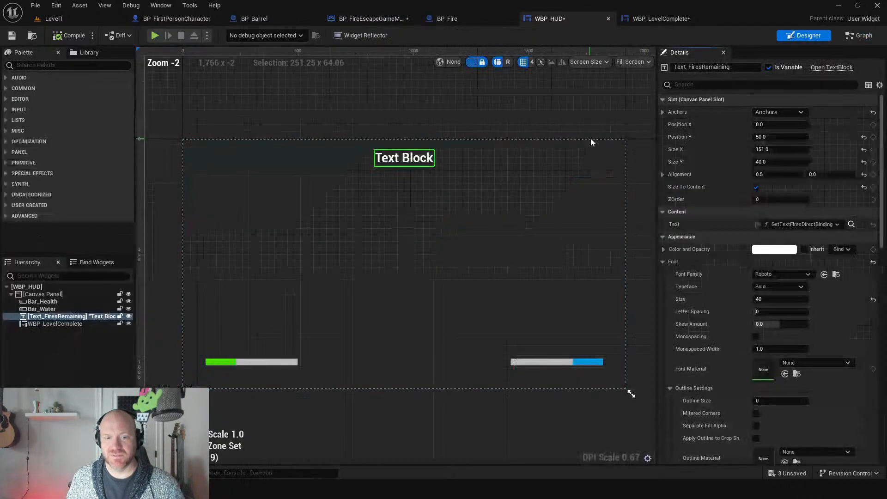
{"action": "left_click", "coordinate": [651, 19]}
{"action": "left_click", "coordinate": [407, 191]}
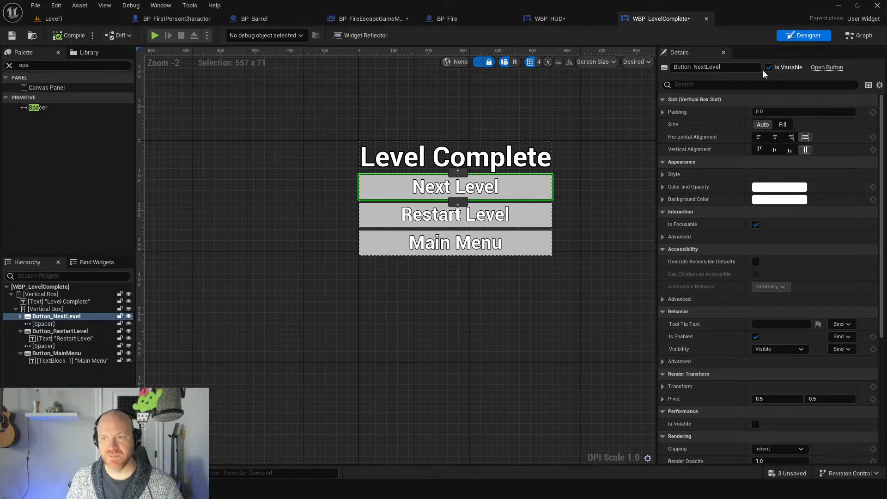
{"action": "scroll", "coordinate": [744, 271], "scroll_direction": "down", "scroll_amount": 9}
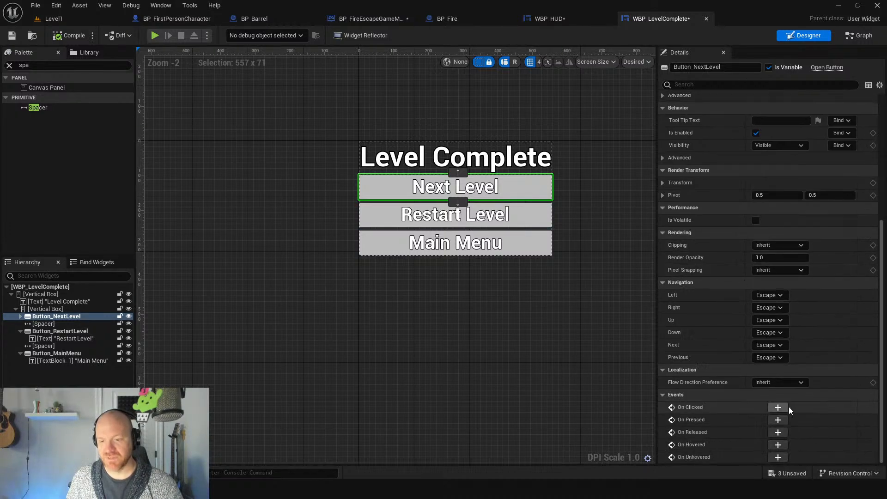
{"action": "left_click", "coordinate": [777, 407]}
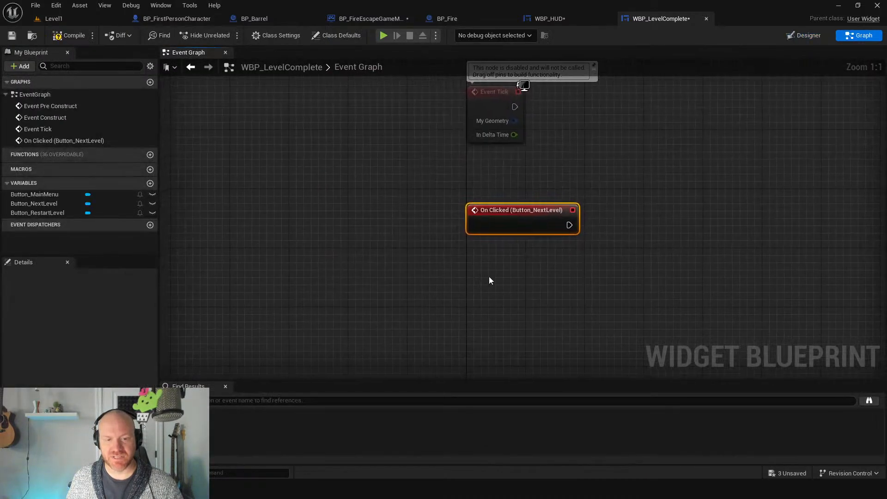
Create an On Clicked event for Button_RestartLevel and place it closer beneath the Button_NextLevel event.
{"action": "right_click_drag", "start_coordinate": [488, 276], "coordinate": [375, 264]}
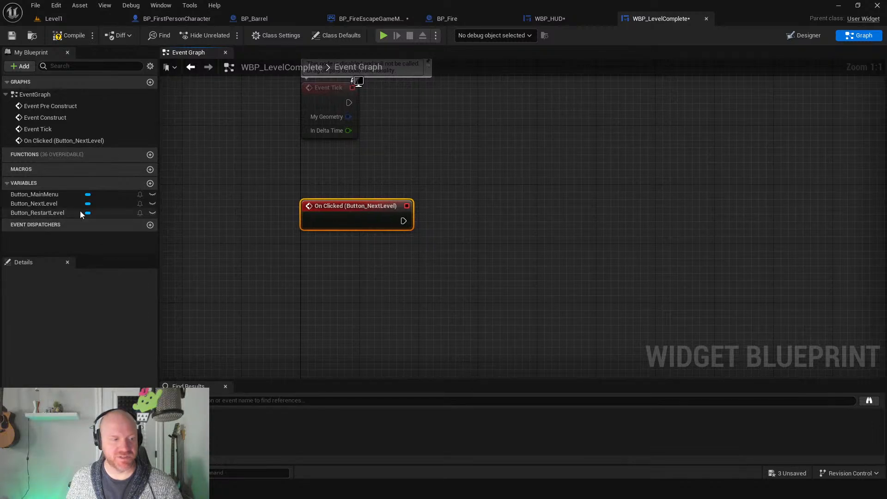
{"action": "left_click_drag", "start_coordinate": [46, 214], "coordinate": [341, 296]}
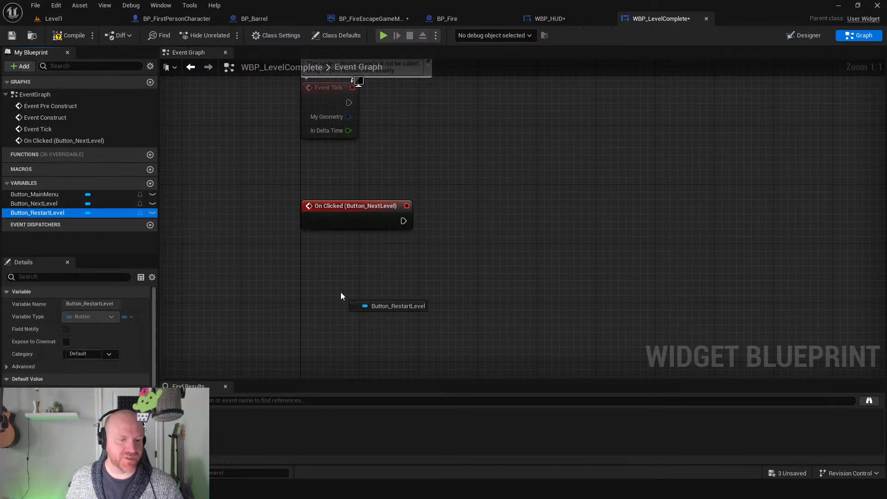
{"action": "left_click_drag", "start_coordinate": [295, 274], "coordinate": [57, 215]}
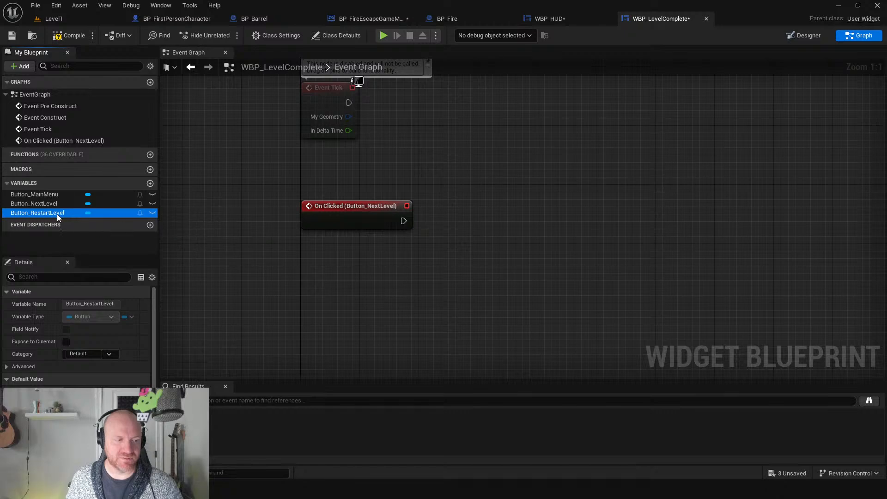
{"action": "left_click", "coordinate": [93, 418]}
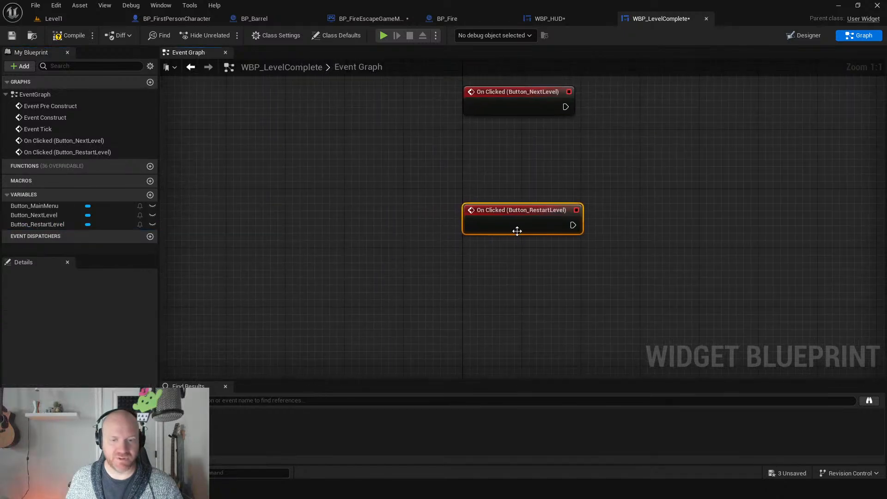
{"action": "left_click_drag", "start_coordinate": [517, 230], "coordinate": [511, 190]}
{"action": "right_click_drag", "start_coordinate": [576, 213], "coordinate": [401, 252]}
Add a Get Current Level Name node and wire it to the On Clicked event of Button_RestartLevel.
{"action": "right_click", "coordinate": [406, 270]}
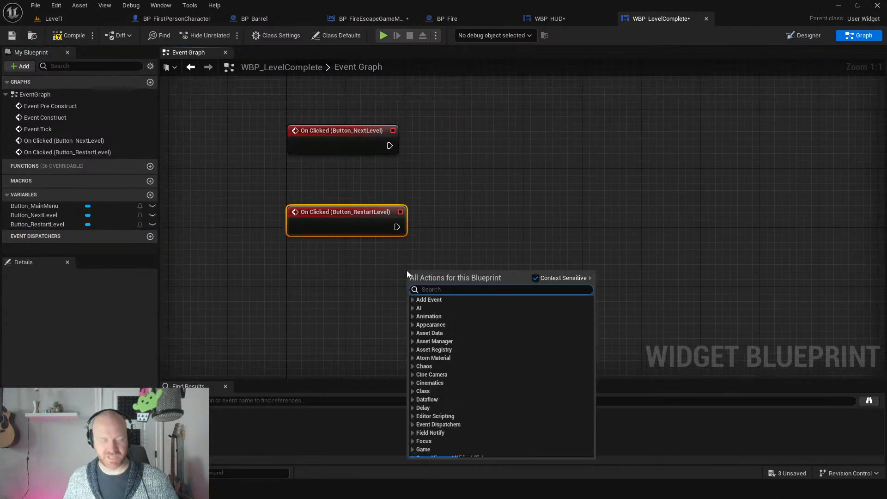
{"action": "type", "text": "getcur"}
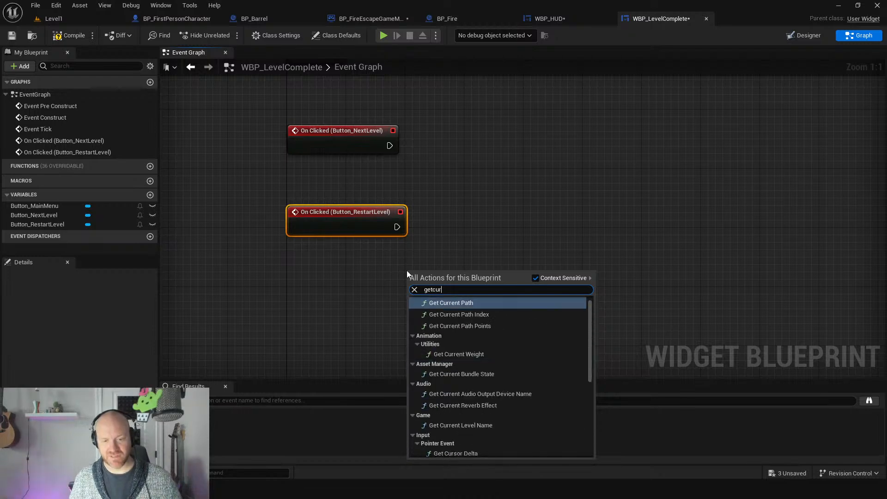
{"action": "type", "text": "rnet"}
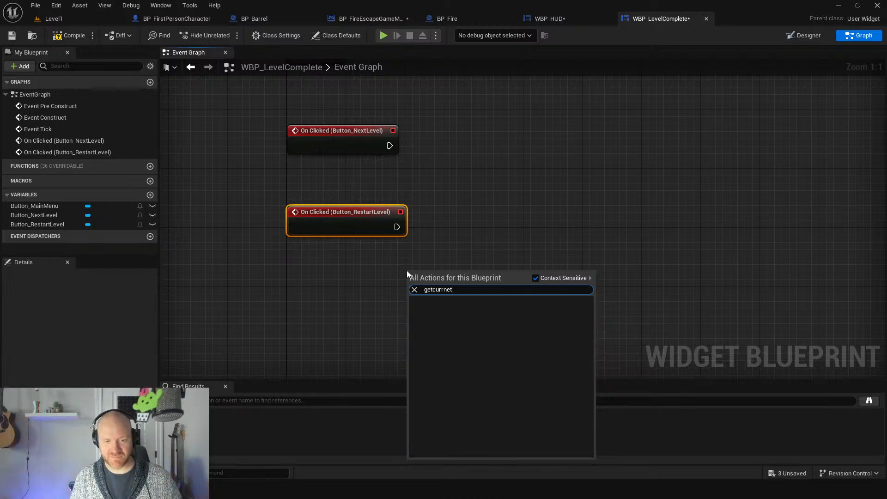
{"action": "key", "text": "BackSpace"}
{"action": "key", "text": "BackSpace"}
{"action": "key", "text": "BackSpace"}
{"action": "type", "text": "en"}
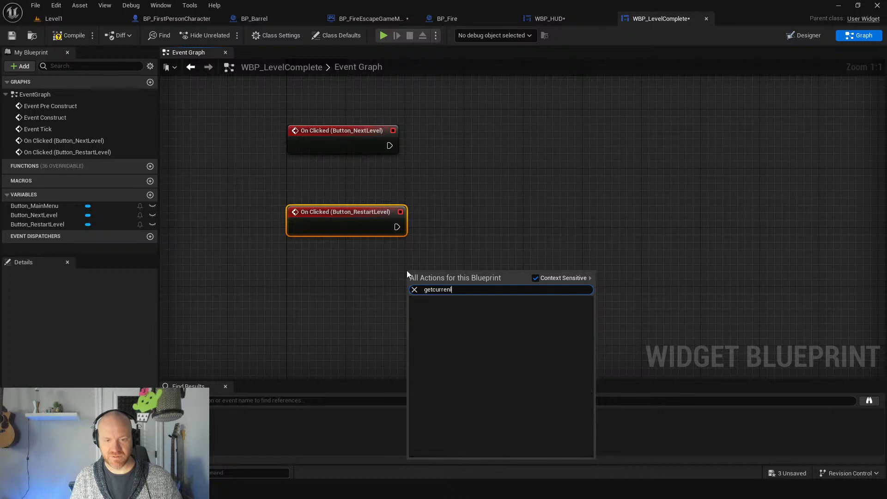
{"action": "type", "text": "tl"}
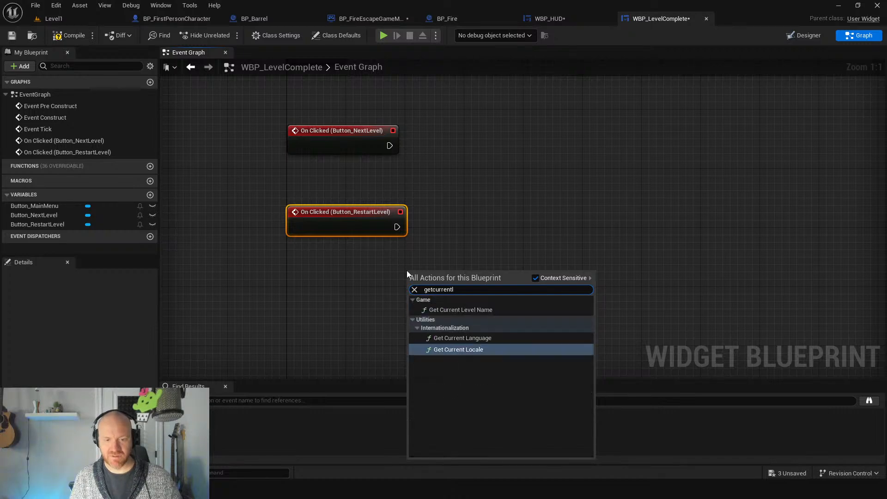
{"action": "key", "text": "Return"}
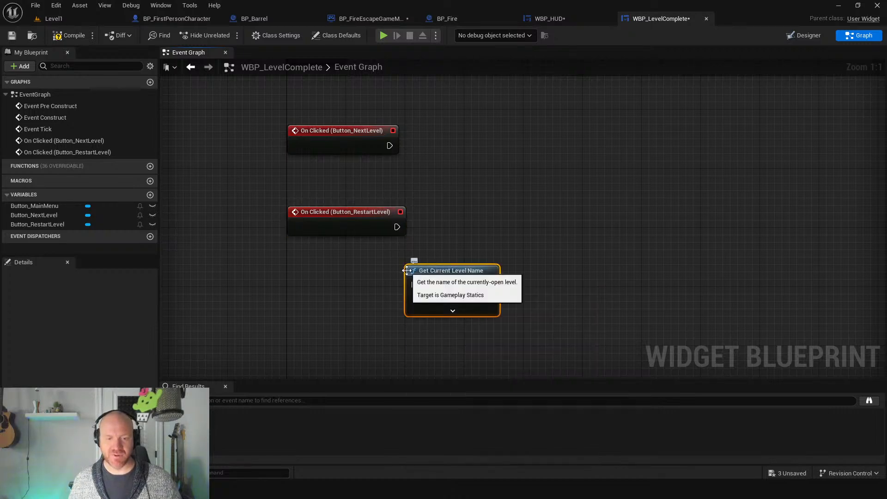
{"action": "left_click_drag", "start_coordinate": [449, 268], "coordinate": [461, 220]}
{"action": "left_click_drag", "start_coordinate": [397, 226], "coordinate": [428, 226]}
Add an Open Level (by Name) node after Get Current Level Name and feed the returned name into its Level Name.
{"action": "left_click_drag", "start_coordinate": [504, 225], "coordinate": [609, 227]}
{"action": "type", "text": "p"}
{"action": "key", "text": "BackSpace"}
{"action": "type", "text": "openlev"}
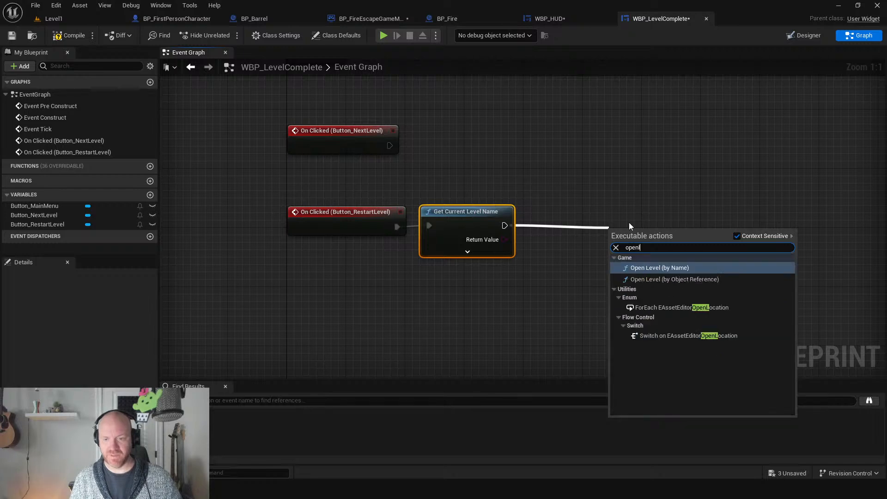
{"action": "key", "text": "Return"}
{"action": "left_click_drag", "start_coordinate": [630, 232], "coordinate": [616, 210]}
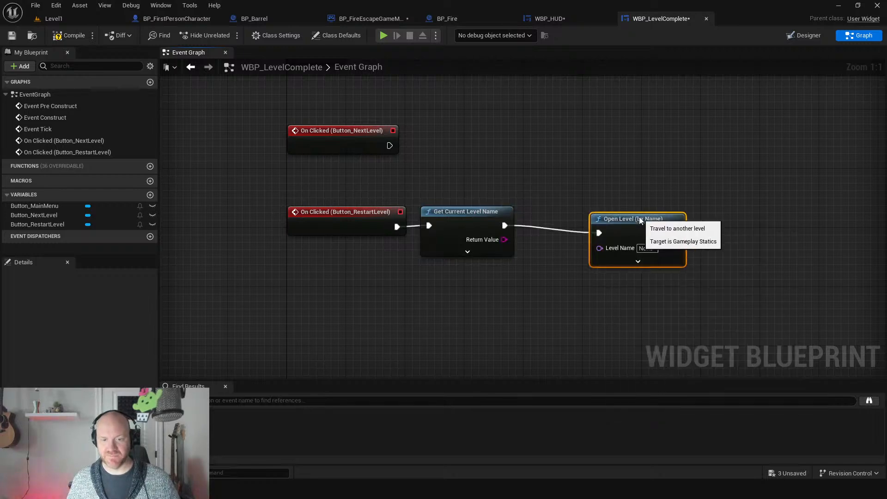
{"action": "left_click_drag", "start_coordinate": [484, 241], "coordinate": [572, 253]}
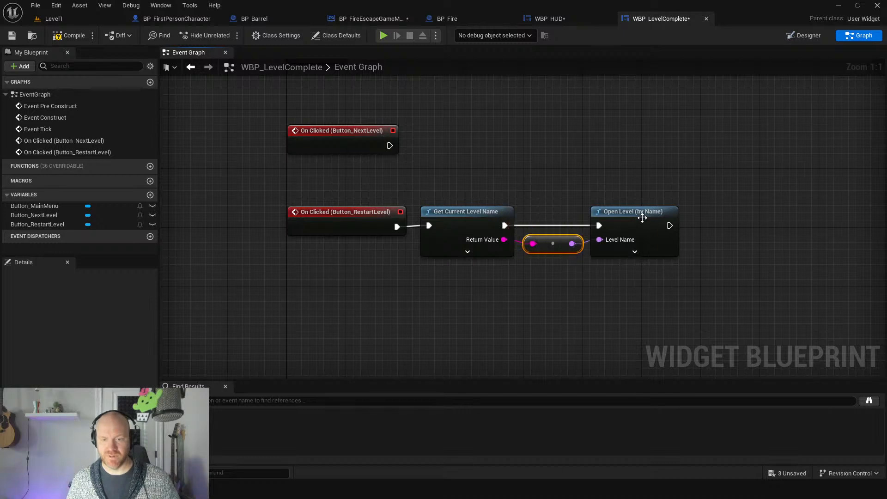
{"action": "left_click_drag", "start_coordinate": [640, 215], "coordinate": [646, 215]}
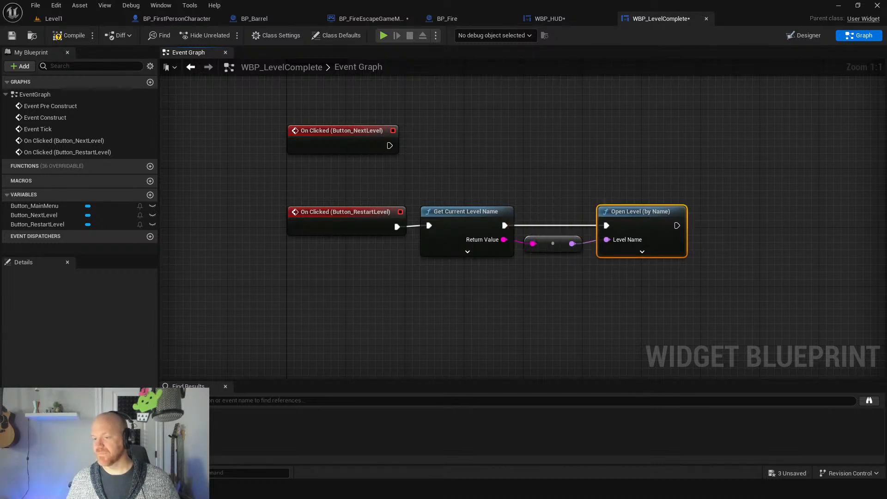
Compile the widget and play-test the level: extinguish every fire, restart from the Level Complete screen, and end the play session.
{"action": "left_click", "coordinate": [67, 36]}
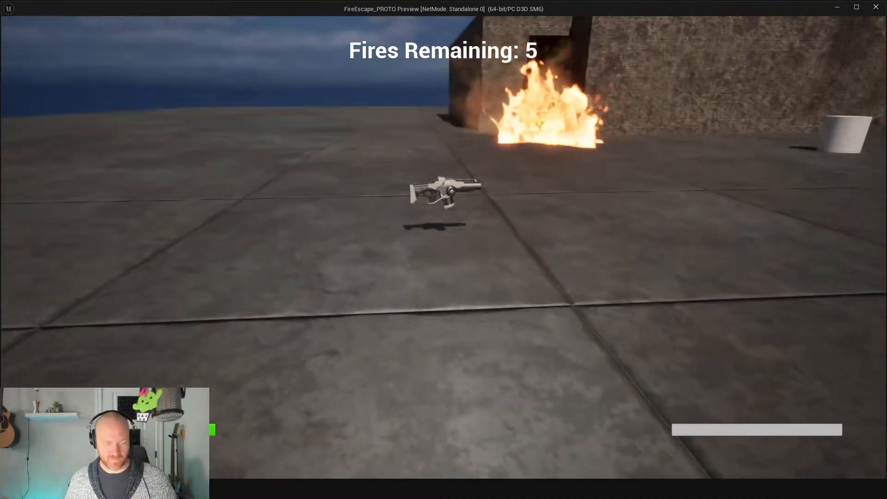
{"action": "key", "text": "w"}
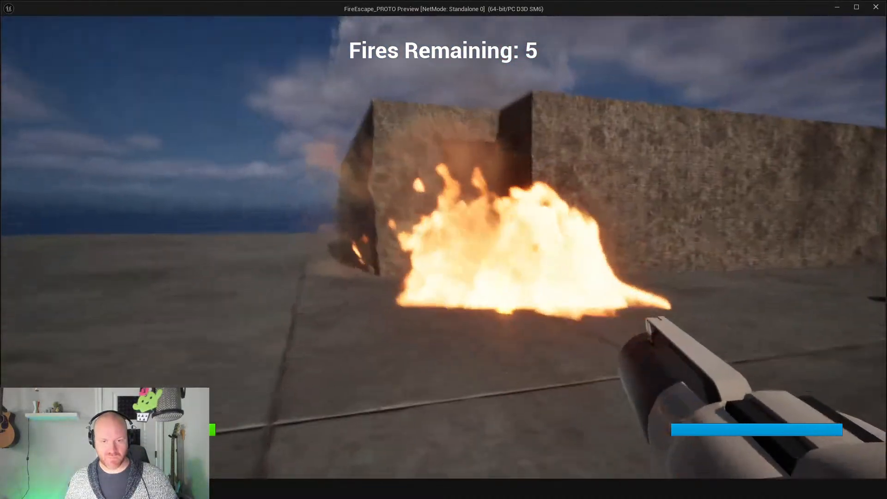
{"action": "left_click", "coordinate": [444, 247]}
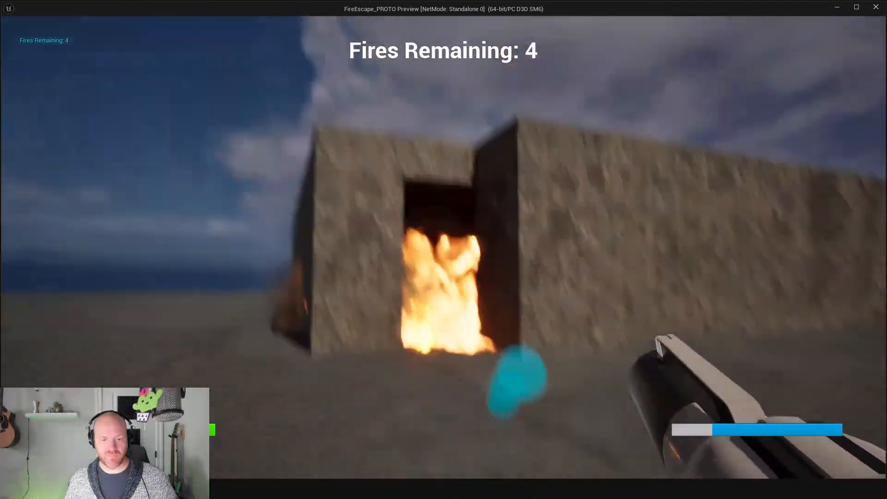
{"action": "key", "text": "w"}
{"action": "left_click", "coordinate": [443, 248]}
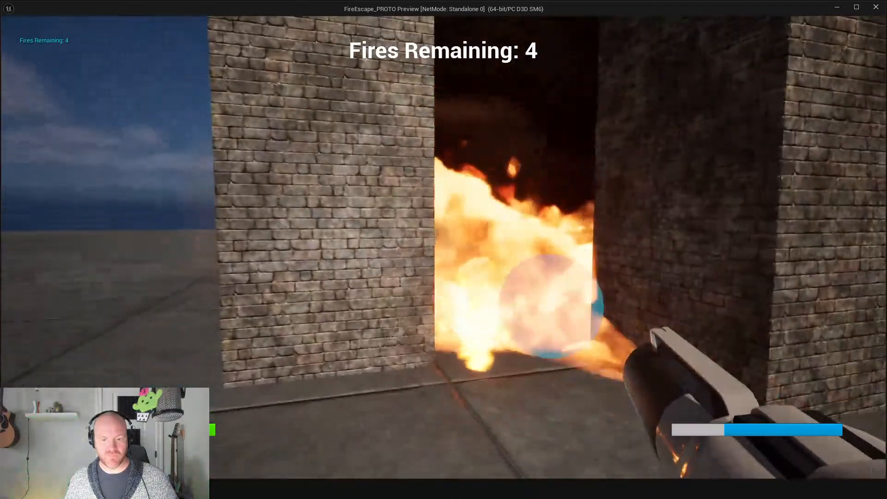
{"action": "key", "text": "w"}
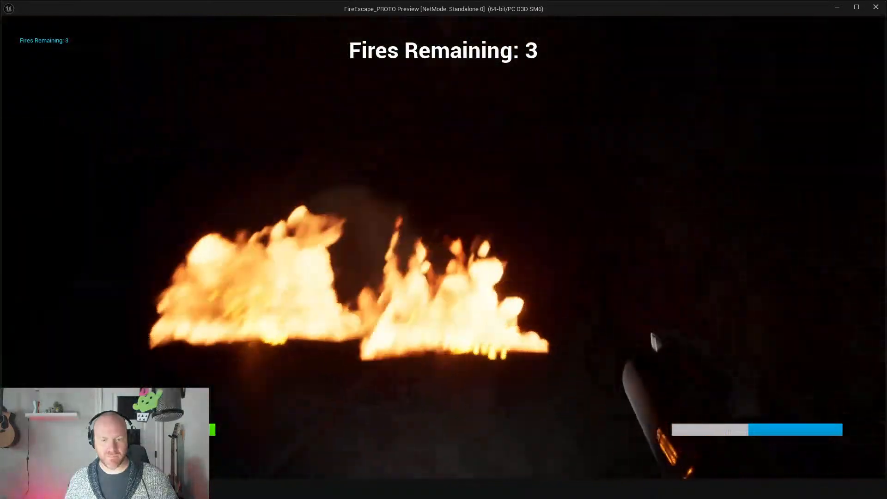
{"action": "left_click", "coordinate": [443, 249]}
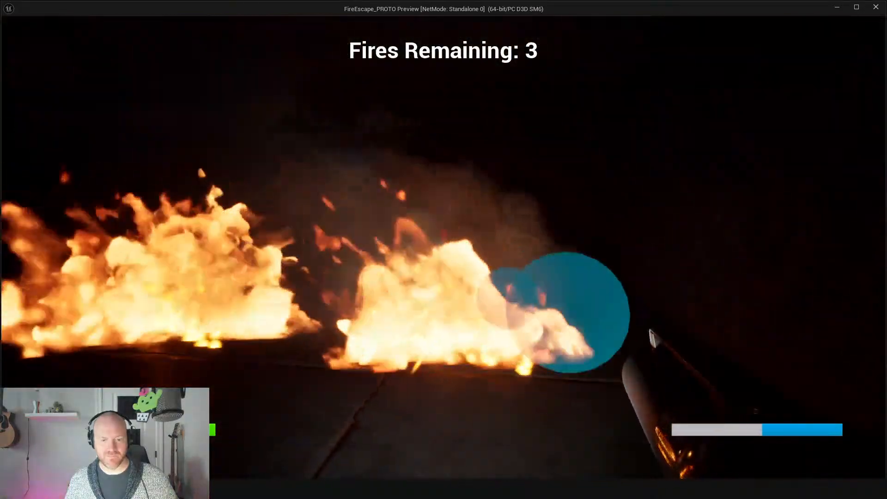
{"action": "key", "text": "w"}
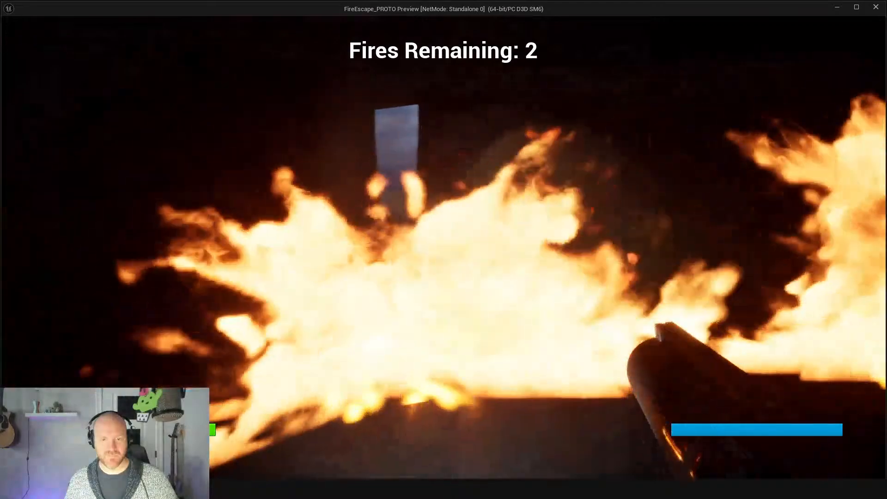
{"action": "left_click", "coordinate": [444, 250]}
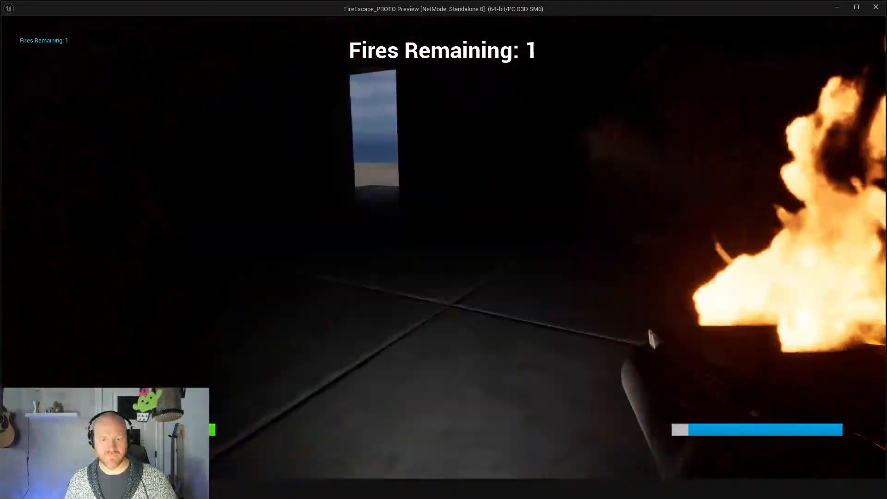
{"action": "left_click", "coordinate": [443, 250]}
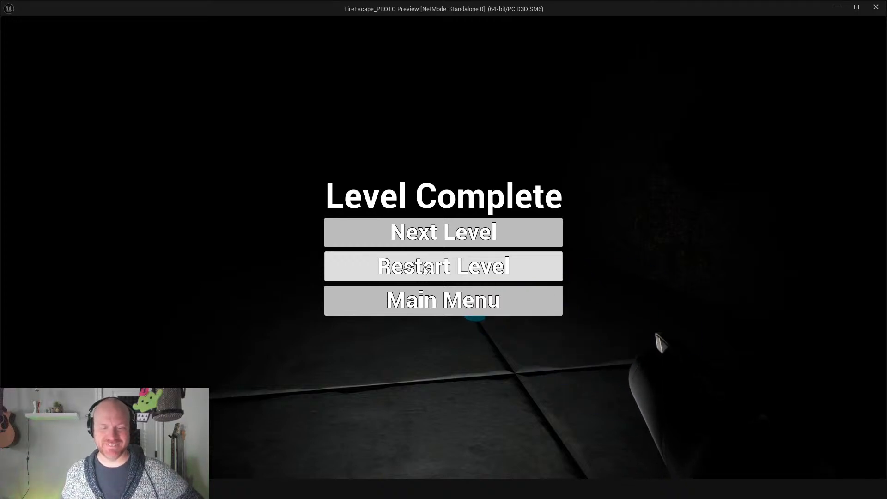
{"action": "left_click", "coordinate": [435, 271]}
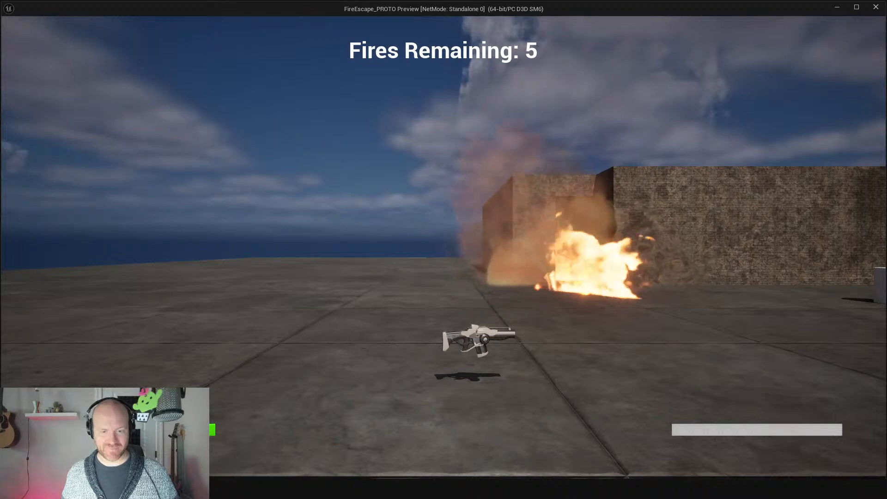
{"action": "key", "text": "Escape"}
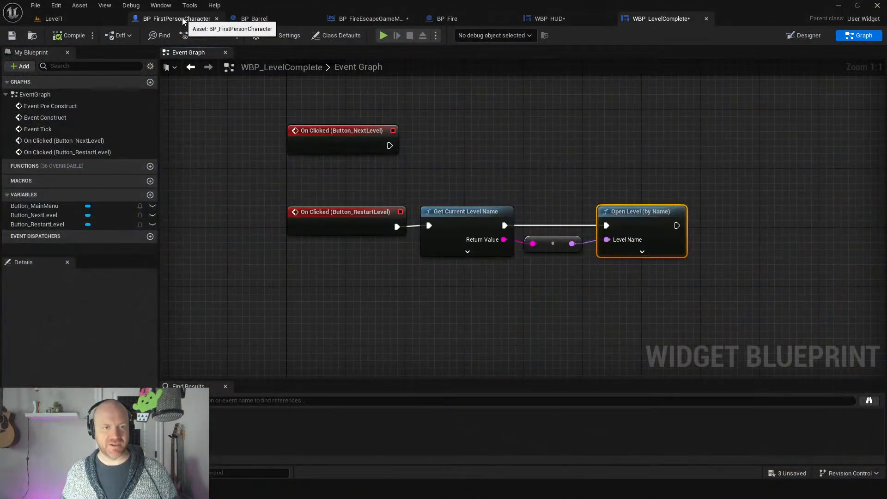
Open the BP_FirstPersonPlayerController blueprint from the Content > Blueprints folder of the Level1 project content.
{"action": "left_click", "coordinate": [58, 19]}
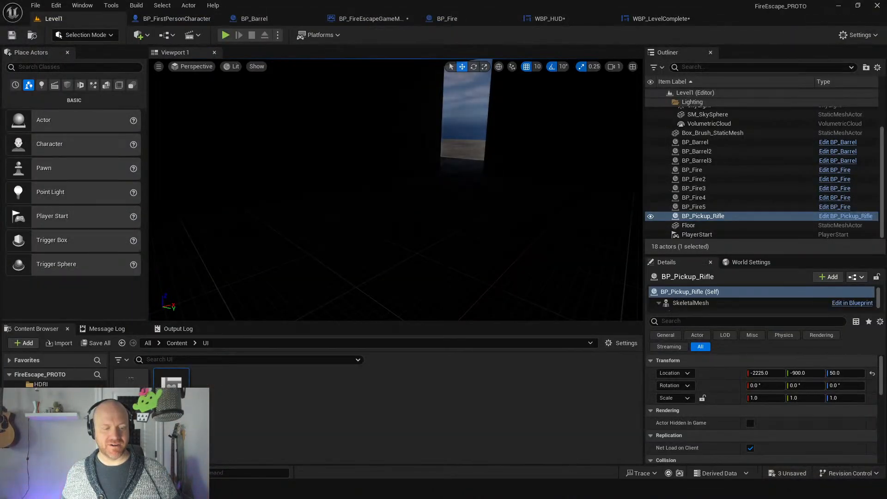
{"action": "left_click", "coordinate": [177, 343]}
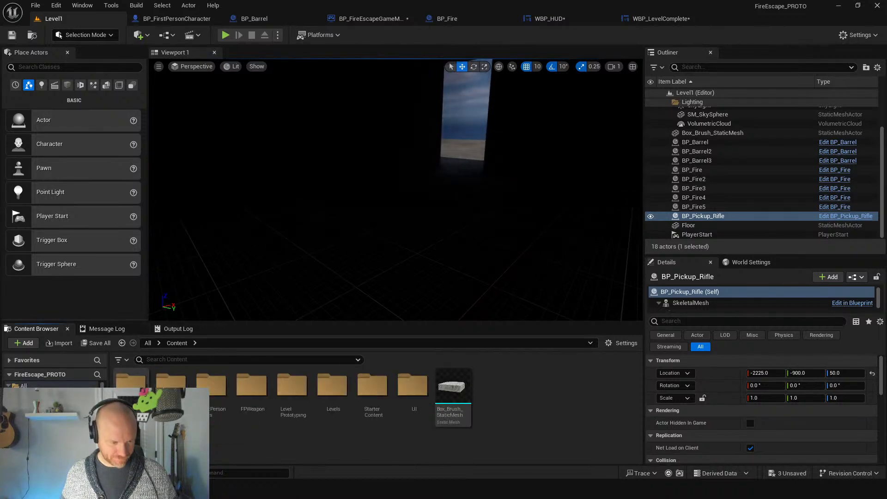
{"action": "double_click", "coordinate": [133, 398]}
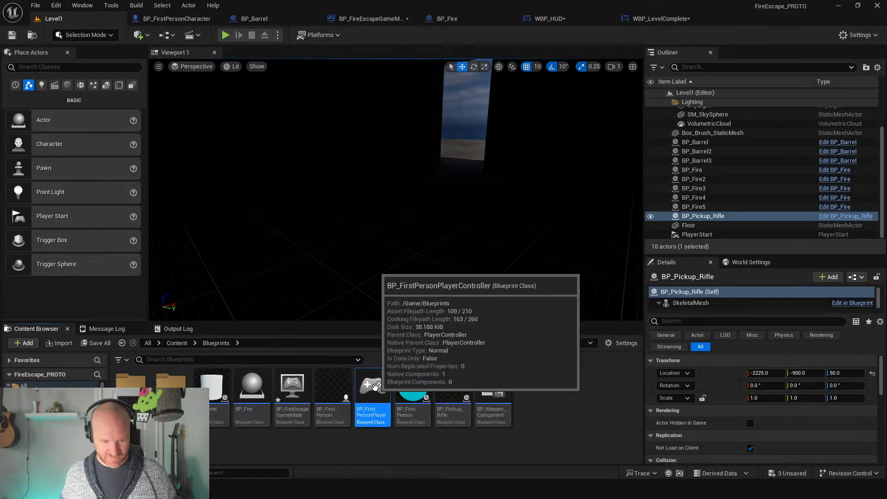
{"action": "double_click", "coordinate": [370, 416]}
{"action": "right_click_drag", "start_coordinate": [303, 314], "coordinate": [672, 272]}
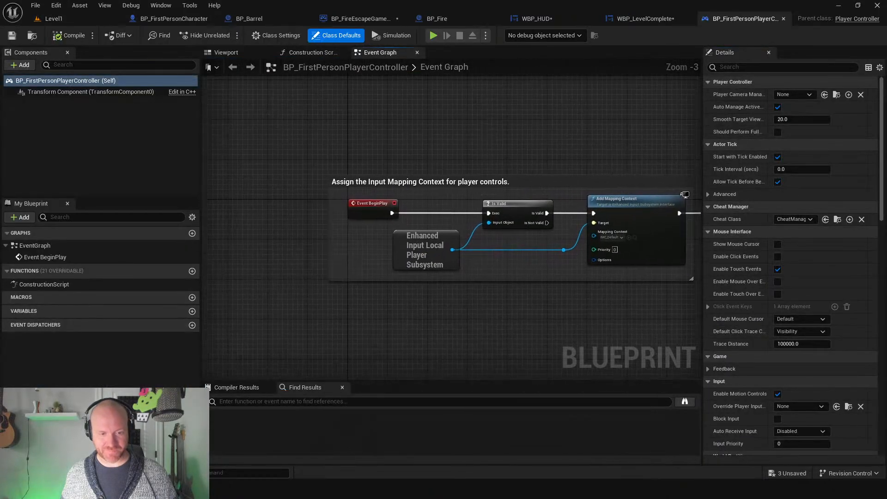
{"action": "right_click_drag", "start_coordinate": [447, 310], "coordinate": [327, 279]}
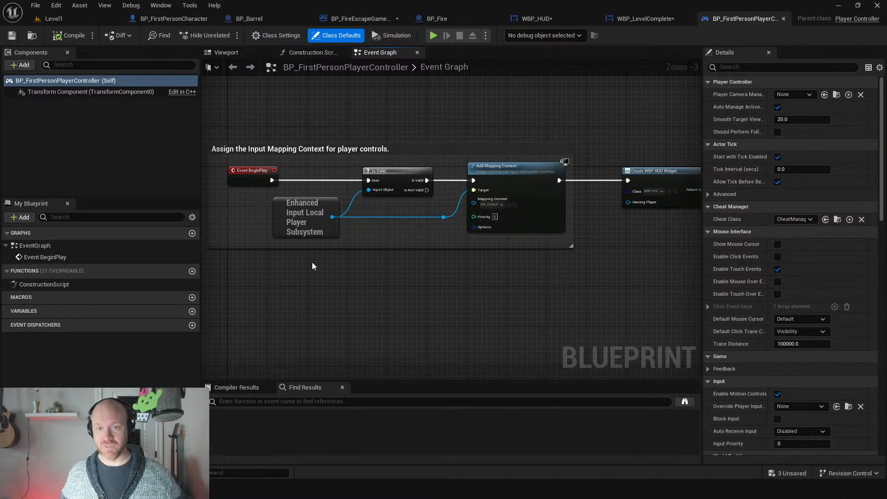
Copy the Set Show Mouse Cursor and Set Input Mode UI Only nodes from BP_FireEscapeGameMode into BP_FirstPersonPlayerController, without the Get Player Controller node.
{"action": "left_click", "coordinate": [364, 19]}
{"action": "left_click_drag", "start_coordinate": [412, 137], "coordinate": [604, 273]}
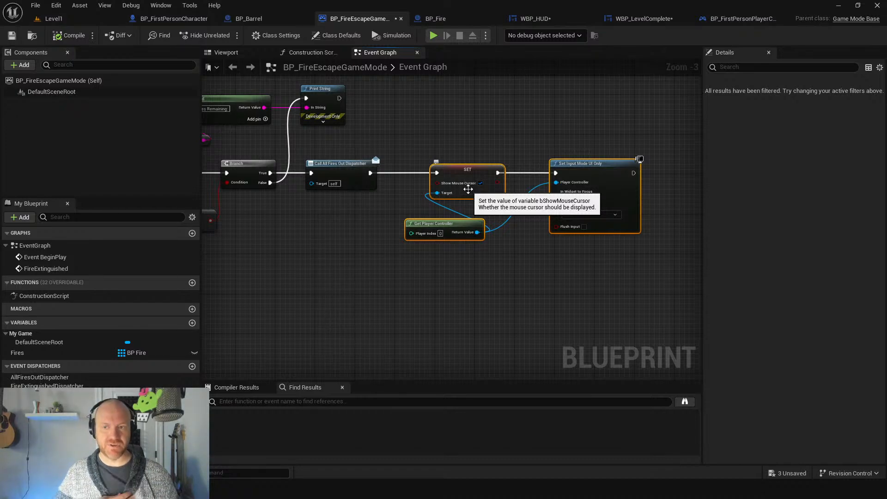
{"action": "left_click", "coordinate": [725, 24]}
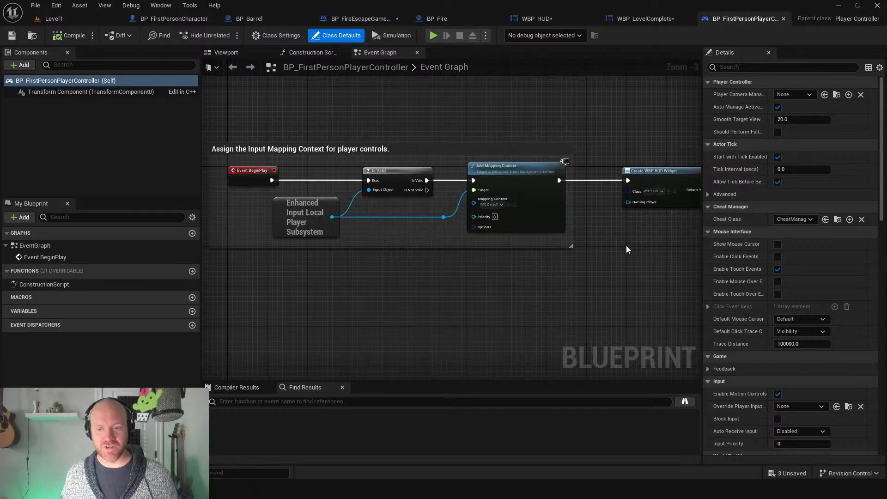
{"action": "right_click_drag", "start_coordinate": [627, 250], "coordinate": [343, 233]}
{"action": "left_click", "coordinate": [621, 20]}
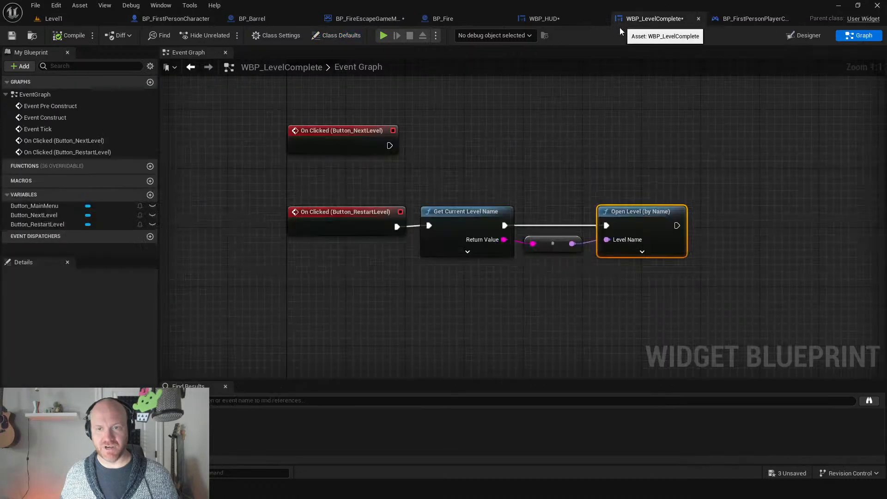
{"action": "left_click", "coordinate": [381, 20]}
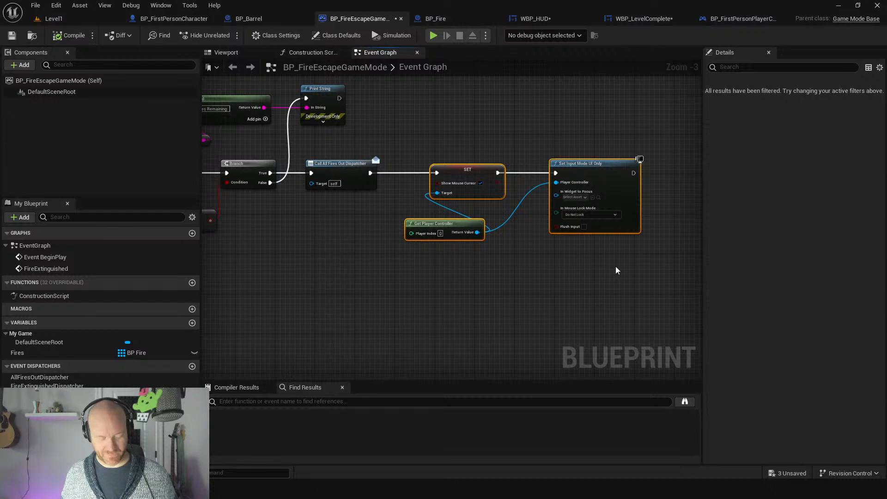
{"action": "left_click", "coordinate": [724, 20]}
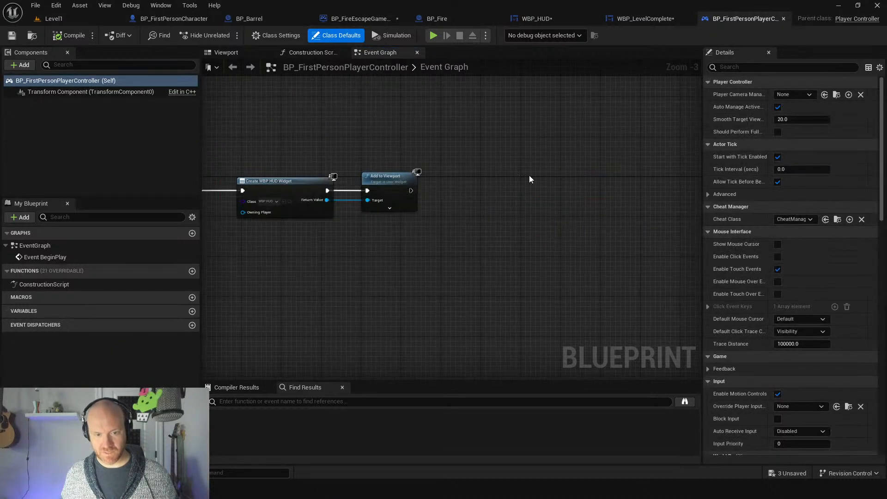
{"action": "key", "text": "ctrl+v"}
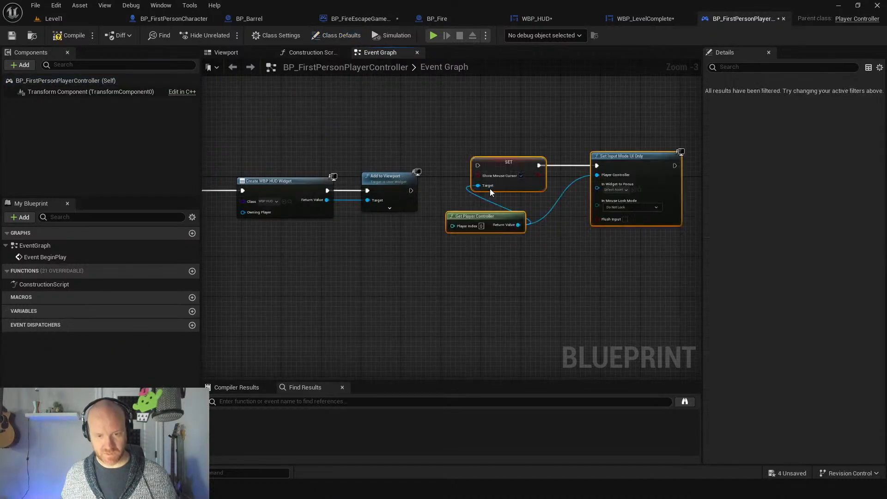
{"action": "left_click", "coordinate": [491, 220]}
{"action": "key", "text": "Delete"}
Add a native Set Show Mouse Cursor node, left unchecked, beneath the pasted SET node.
{"action": "scroll", "coordinate": [488, 209], "scroll_direction": "up", "scroll_amount": 2}
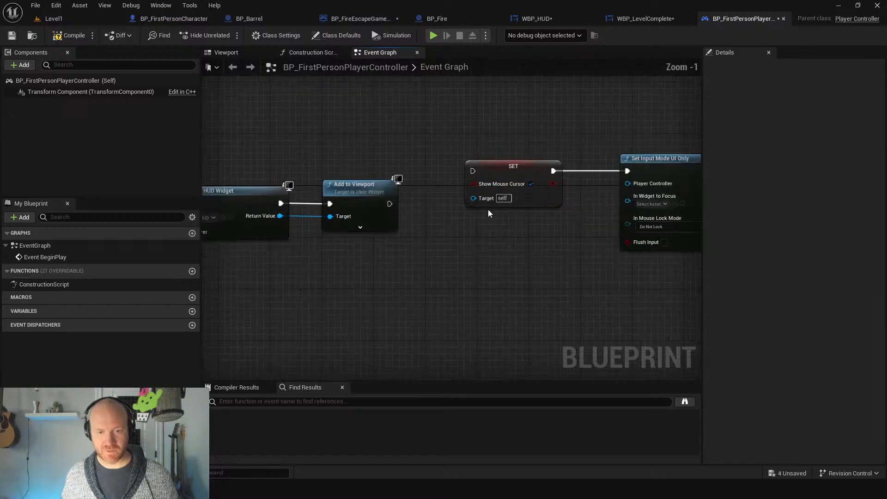
{"action": "right_click", "coordinate": [458, 269]}
{"action": "type", "text": "setshow"}
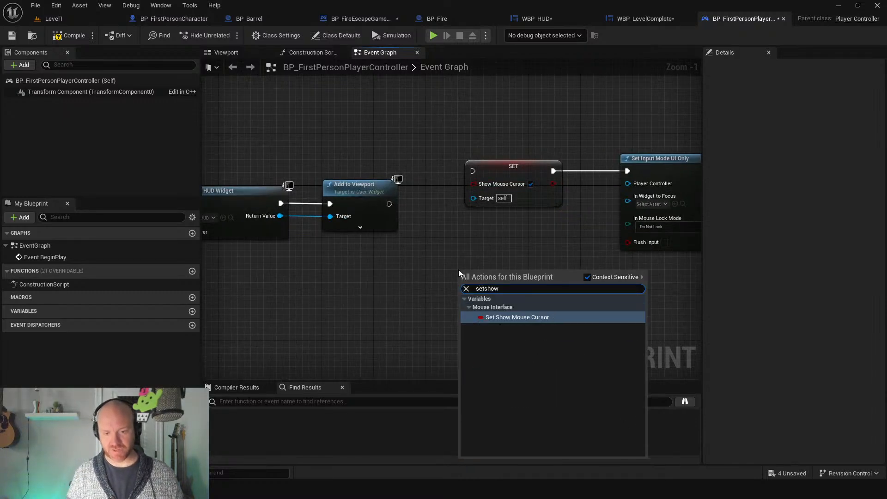
{"action": "key", "text": "Return"}
{"action": "left_click_drag", "start_coordinate": [483, 269], "coordinate": [483, 230]}
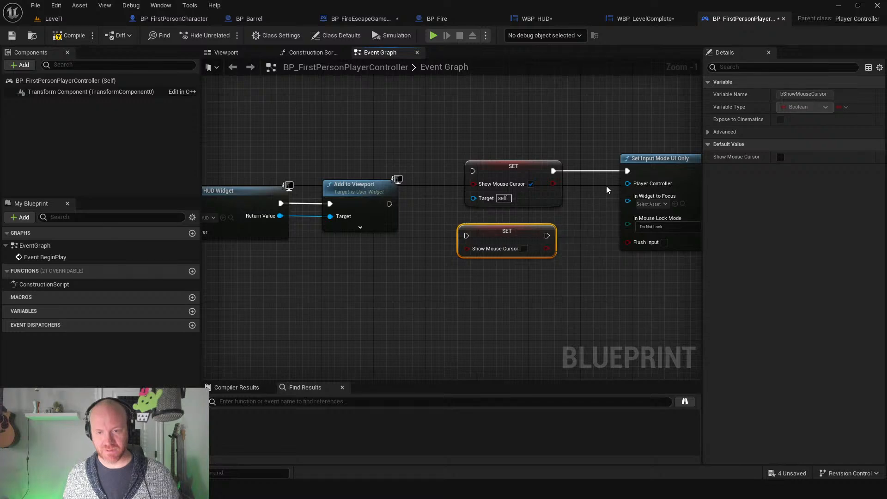
Add a Set Input Mode Game Only node and place it beneath the Set Input Mode UI Only node.
{"action": "right_click_drag", "start_coordinate": [608, 190], "coordinate": [463, 178]}
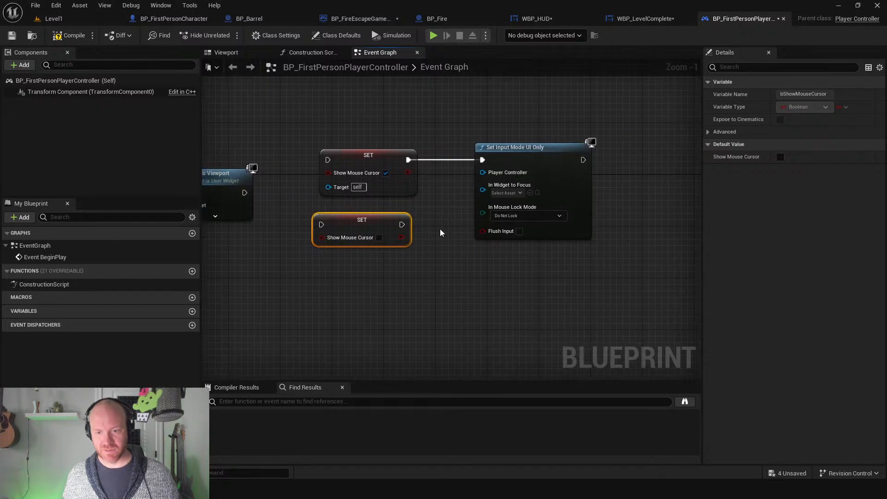
{"action": "right_click", "coordinate": [458, 293]}
{"action": "type", "text": "setinpu"}
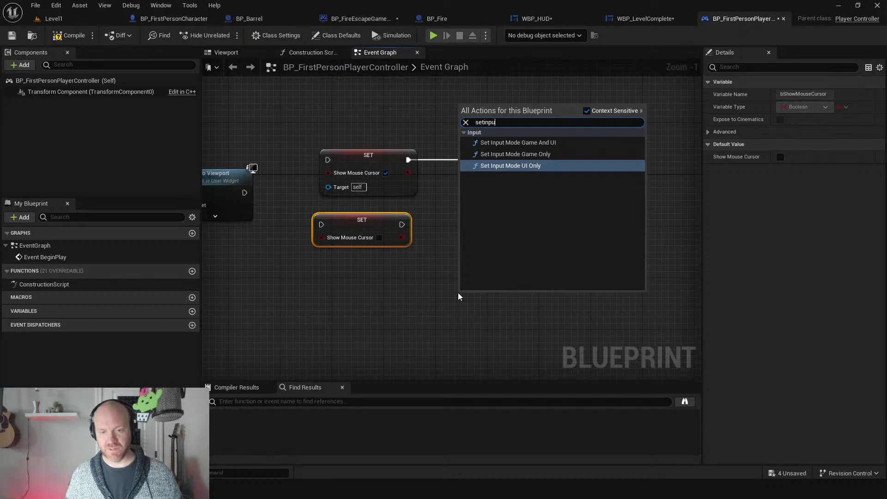
{"action": "key", "text": "Up"}
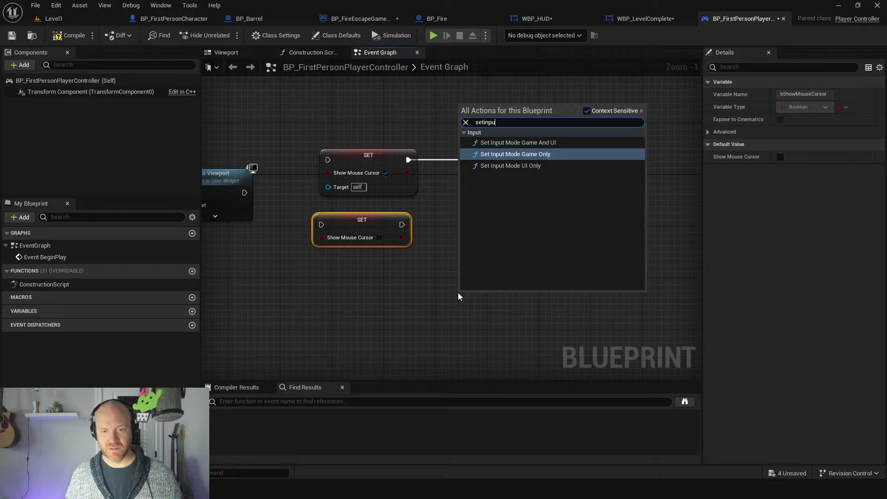
{"action": "key", "text": "Return"}
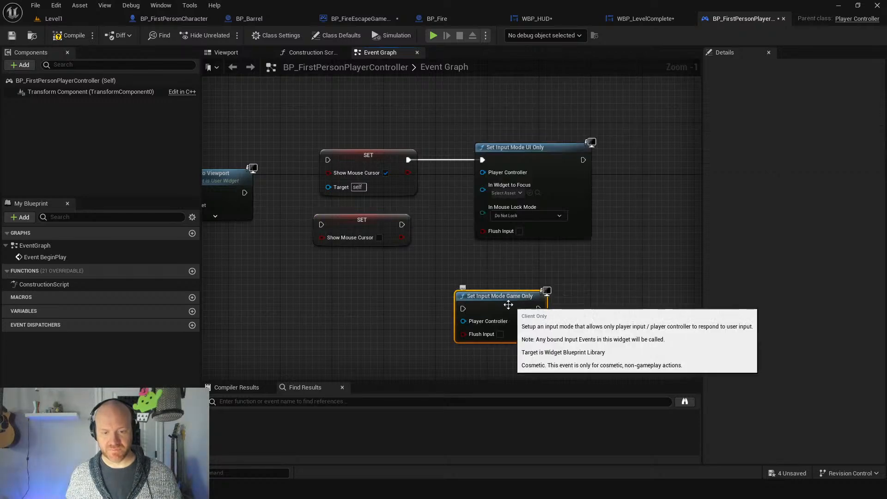
{"action": "left_click_drag", "start_coordinate": [508, 305], "coordinate": [514, 266]}
Feed a reference to self into the Player Controller input of Set Input Mode Game Only.
{"action": "left_click_drag", "start_coordinate": [469, 282], "coordinate": [455, 329]}
{"action": "type", "text": "sel"}
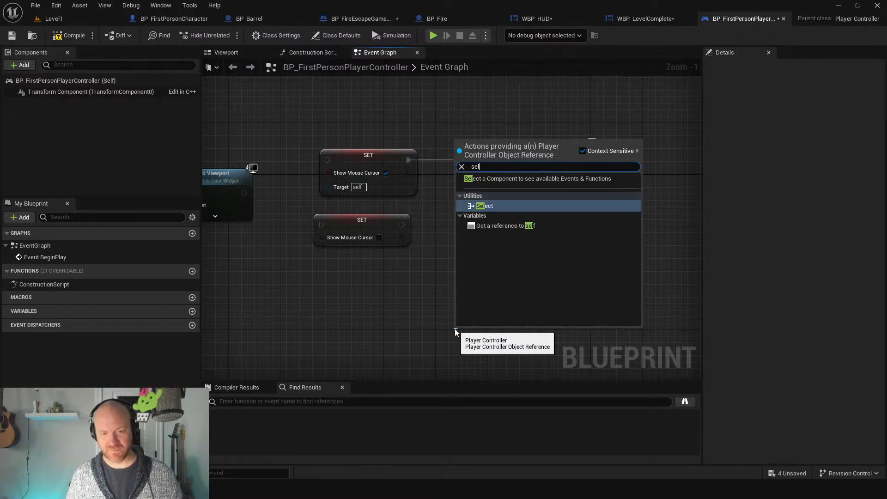
{"action": "key", "text": "Down"}
{"action": "key", "text": "Return"}
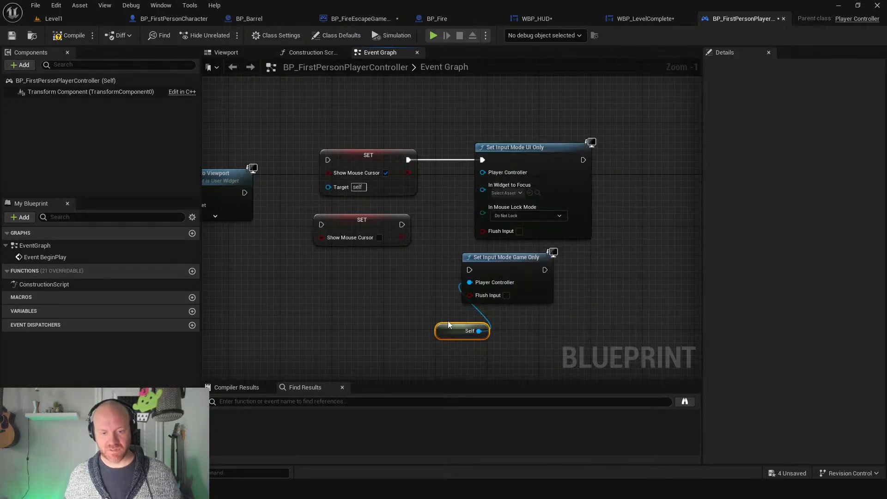
Wire Add to Viewport through the unchecked Set Show Mouse Cursor node into Set Input Mode Game Only, lining the nodes up in a row.
{"action": "left_click_drag", "start_coordinate": [351, 130], "coordinate": [422, 346]}
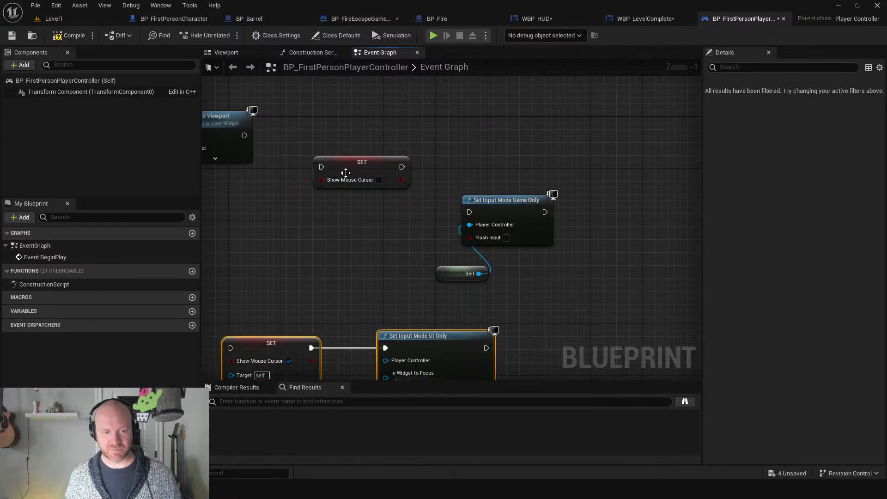
{"action": "left_click_drag", "start_coordinate": [345, 172], "coordinate": [320, 140]}
{"action": "left_click_drag", "start_coordinate": [244, 136], "coordinate": [296, 137]}
{"action": "left_click_drag", "start_coordinate": [376, 134], "coordinate": [479, 215]}
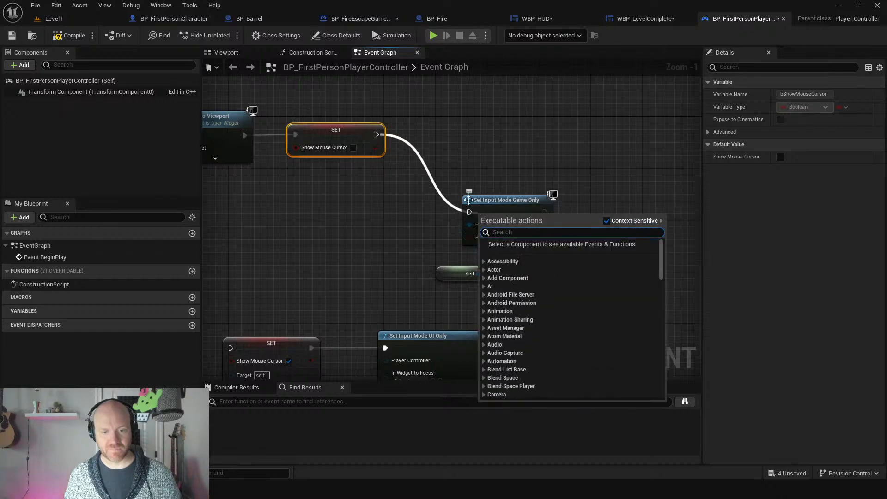
{"action": "left_click", "coordinate": [445, 181]}
{"action": "left_click_drag", "start_coordinate": [378, 135], "coordinate": [469, 212]}
{"action": "left_click_drag", "start_coordinate": [450, 173], "coordinate": [506, 273]}
{"action": "left_click_drag", "start_coordinate": [502, 209], "coordinate": [463, 131]}
Move the pasted Set Show Mouse Cursor and Set Input Mode UI Only pair beyond and below the Set Input Mode Game Only node.
{"action": "right_click_drag", "start_coordinate": [354, 270], "coordinate": [314, 223]}
{"action": "scroll", "coordinate": [488, 133], "scroll_direction": "down", "scroll_amount": 2}
{"action": "left_click_drag", "start_coordinate": [285, 227], "coordinate": [452, 292]}
{"action": "left_click_drag", "start_coordinate": [417, 252], "coordinate": [678, 178]}
{"action": "scroll", "coordinate": [453, 197], "scroll_direction": "up", "scroll_amount": 2}
Add a Get Game Mode node to the BP_FirstPersonPlayerController event graph, beyond the Set Input Mode Game Only node.
{"action": "right_click_drag", "start_coordinate": [452, 196], "coordinate": [285, 304]}
{"action": "scroll", "coordinate": [391, 226], "scroll_direction": "down", "scroll_amount": 2}
{"action": "right_click", "coordinate": [329, 250]}
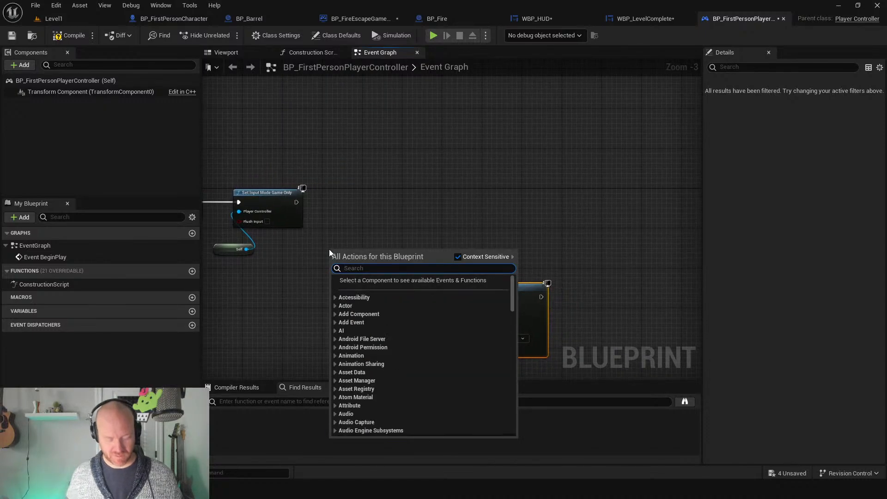
{"action": "type", "text": "getgame"}
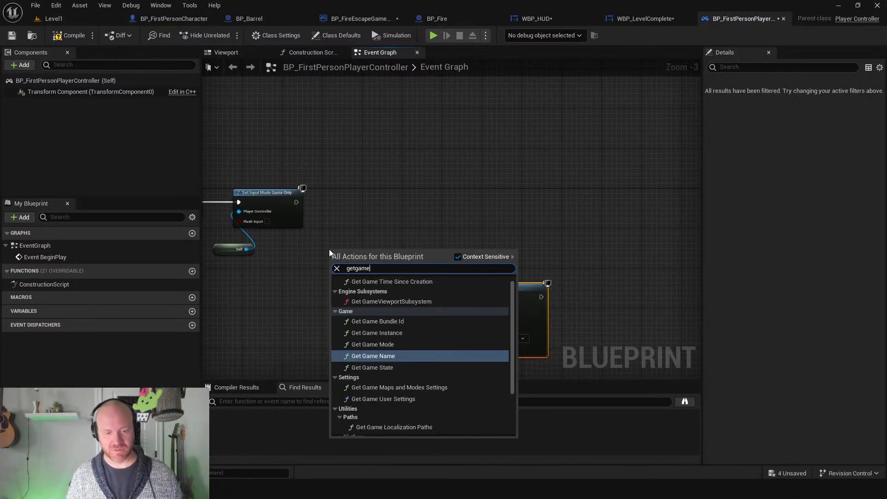
{"action": "key", "text": "Up"}
{"action": "key", "text": "Return"}
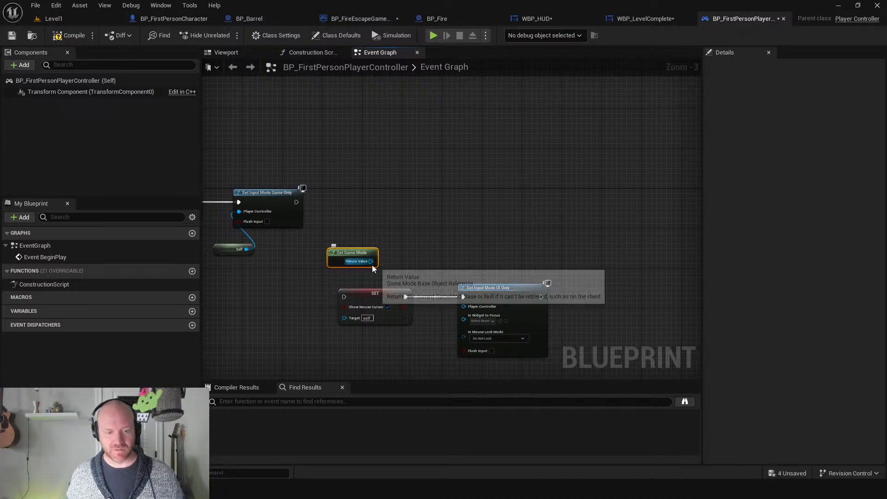
Cast the Get Game Mode return value to BP_FireEscapeGameMode, with the cast executing after Set Input Mode Game Only.
{"action": "left_click_drag", "start_coordinate": [373, 261], "coordinate": [311, 203]}
{"action": "type", "text": "fire"}
{"action": "key", "text": "Return"}
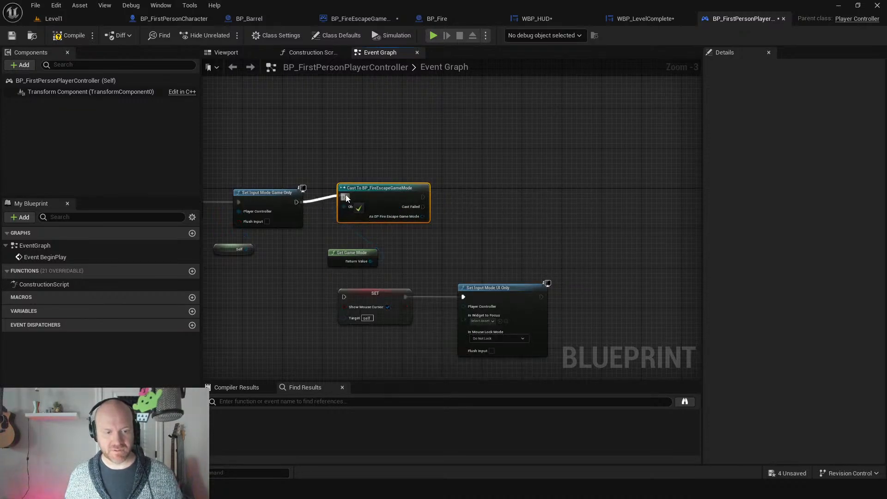
From the cast game mode reference, add a Bind Event to All Fires Out Dispatcher node that executes after the cast.
{"action": "scroll", "coordinate": [428, 249], "scroll_direction": "up", "scroll_amount": 3}
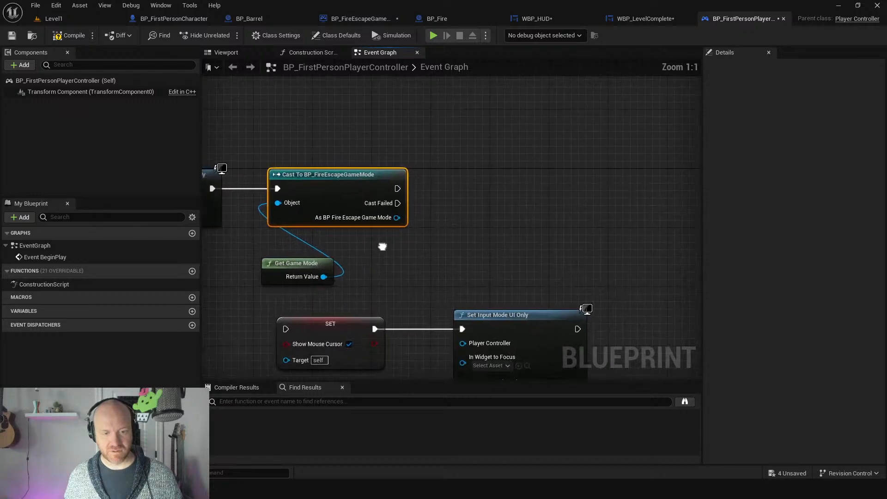
{"action": "left_click_drag", "start_coordinate": [360, 229], "coordinate": [465, 190]}
{"action": "type", "text": "allfi"}
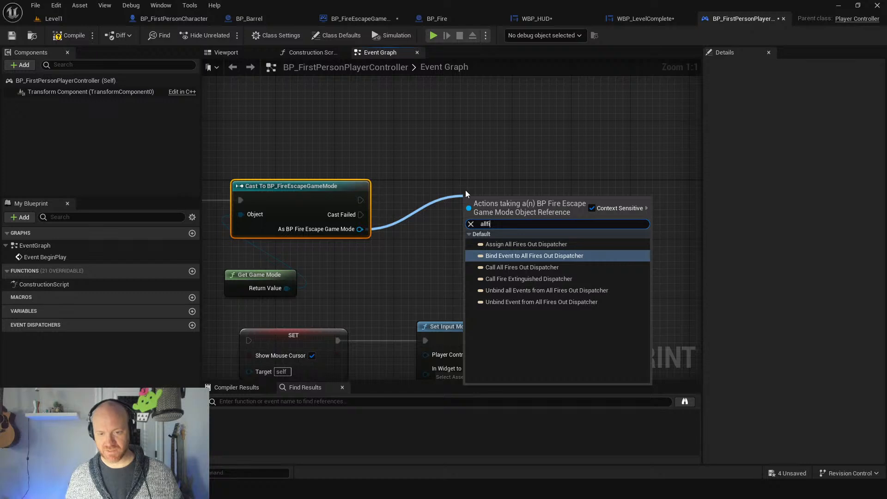
{"action": "key", "text": "Return"}
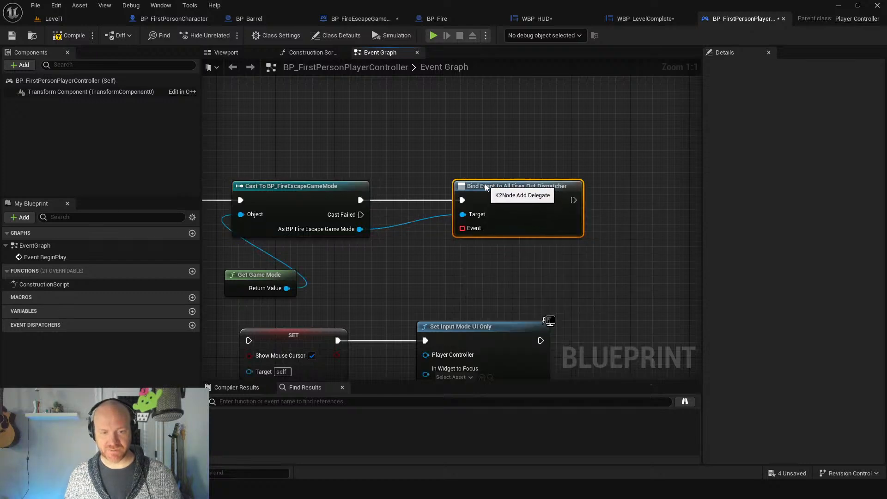
Move the Set Show Mouse Cursor and Set Input Mode UI Only pair aside to clear space beneath the Bind Event node.
{"action": "right_click_drag", "start_coordinate": [273, 330], "coordinate": [278, 214]}
{"action": "left_click_drag", "start_coordinate": [277, 205], "coordinate": [531, 272]}
{"action": "left_click_drag", "start_coordinate": [317, 229], "coordinate": [603, 223]}
Create a custom event named AllFiresOut and connect it to the Event input of the Bind Event node.
{"action": "left_click_drag", "start_coordinate": [468, 114], "coordinate": [428, 175]}
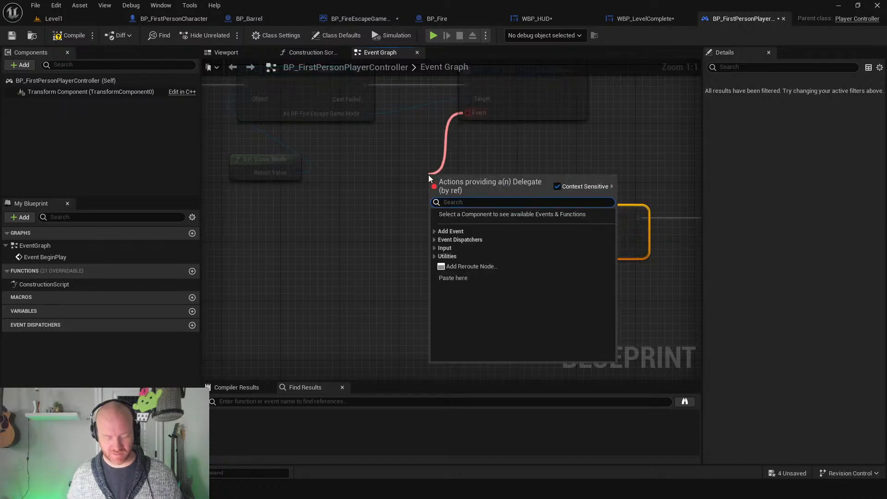
{"action": "type", "text": "custom"}
{"action": "key", "text": "Return"}
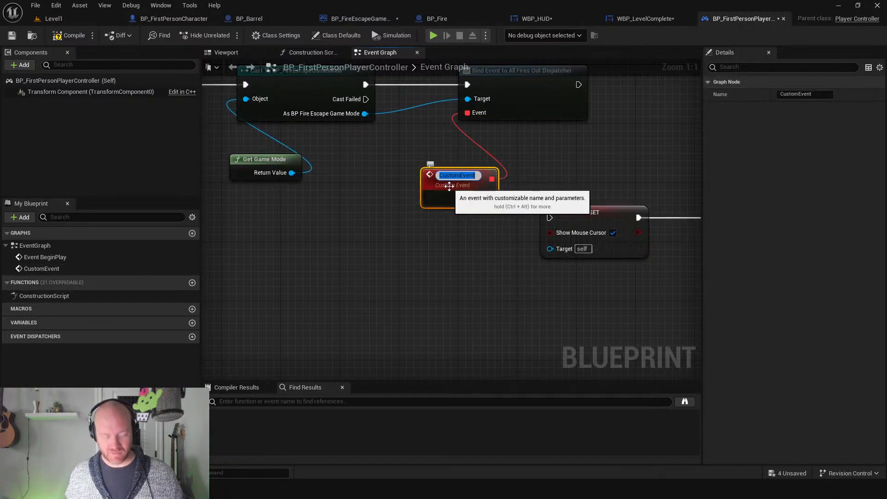
{"action": "type", "text": "A"}
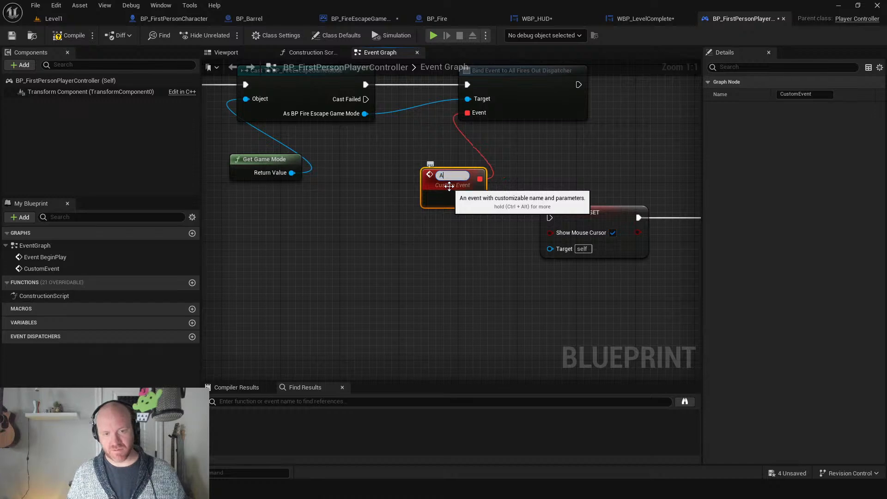
{"action": "type", "text": "llFiresO"}
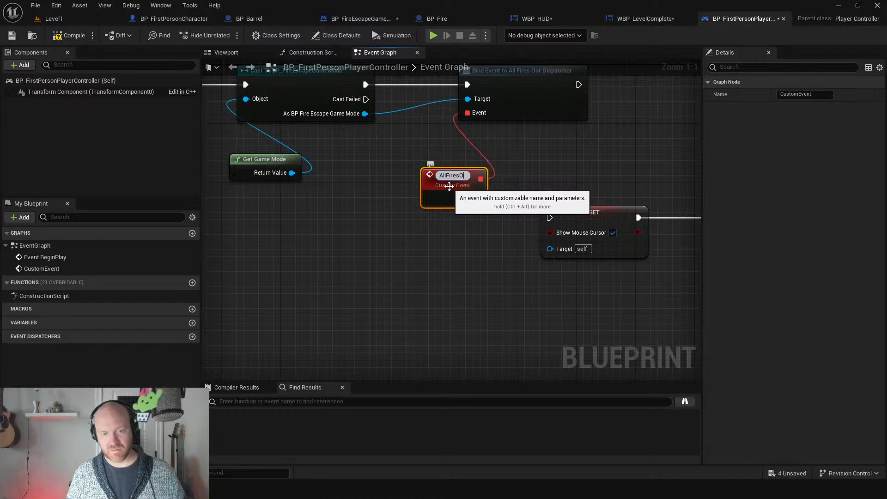
{"action": "type", "text": "ut"}
{"action": "key", "text": "Return"}
Wire AllFiresOut into the Set Show Mouse Cursor node, line the cursor and input mode pair up with the event, and compile.
{"action": "left_click_drag", "start_coordinate": [476, 196], "coordinate": [554, 219]}
{"action": "scroll", "coordinate": [594, 220], "scroll_direction": "down", "scroll_amount": 3}
{"action": "right_click_drag", "start_coordinate": [594, 220], "coordinate": [471, 213]}
{"action": "left_click_drag", "start_coordinate": [432, 179], "coordinate": [585, 231]}
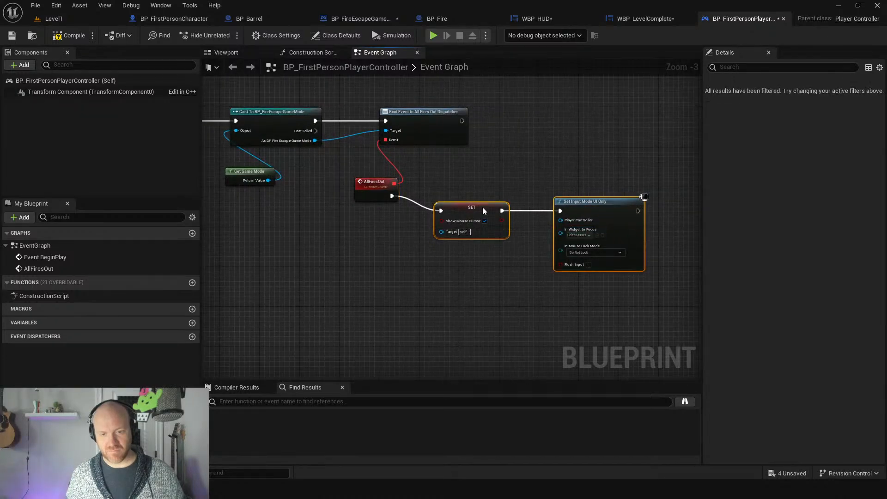
{"action": "left_click_drag", "start_coordinate": [482, 210], "coordinate": [462, 192]}
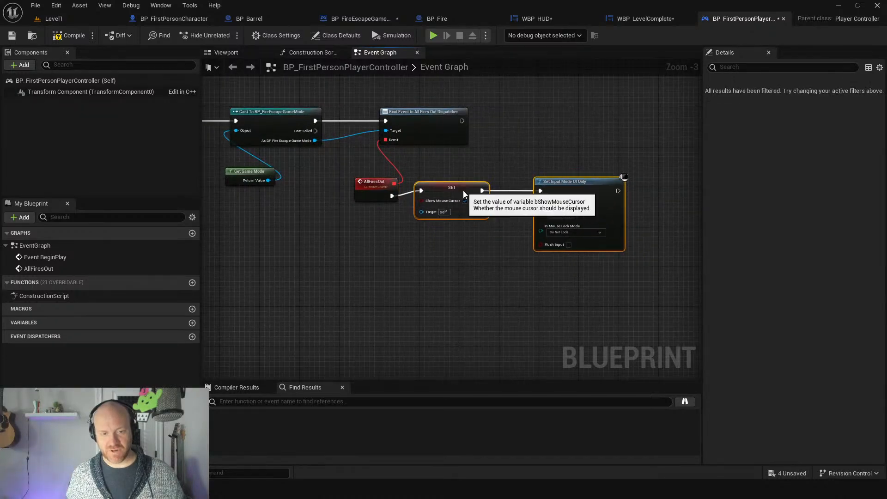
{"action": "left_click", "coordinate": [59, 40]}
In BP_FireEscapeGameMode, delete the Set Show Mouse Cursor, Get Player Controller and Set Input Mode UI Only nodes, and compile.
{"action": "left_click", "coordinate": [326, 19]}
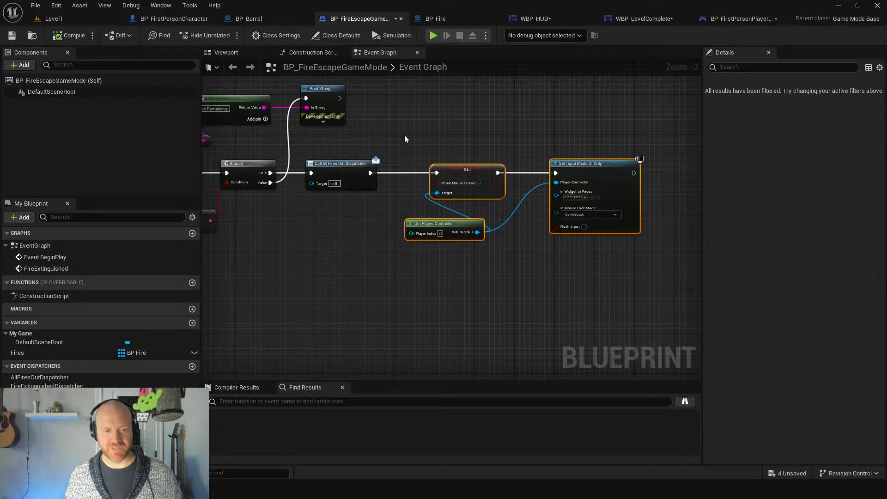
{"action": "key", "text": "Delete"}
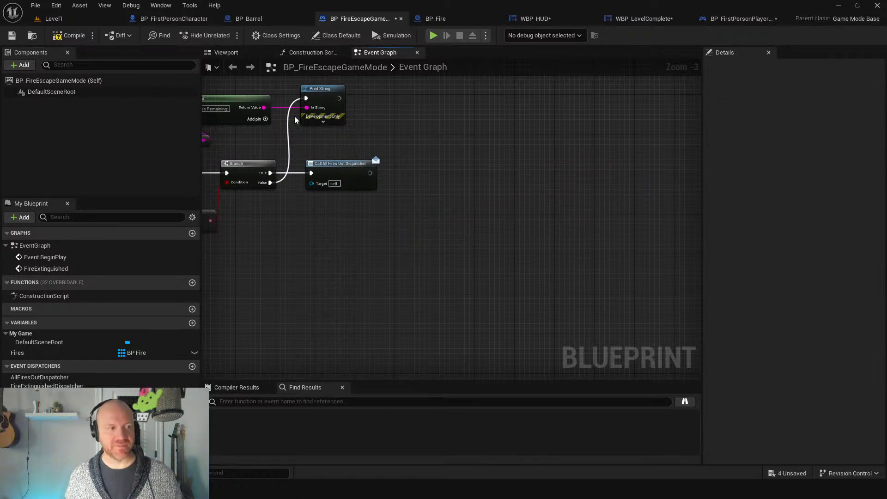
{"action": "left_click", "coordinate": [80, 35]}
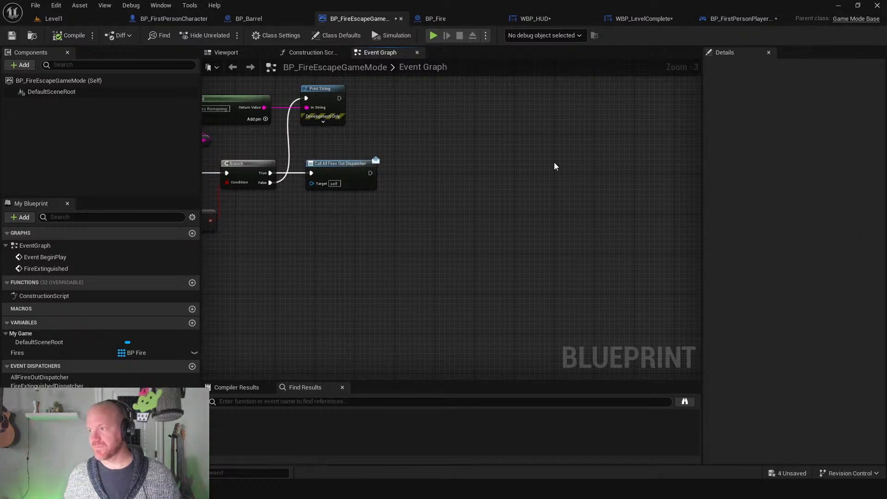
Try to play the level, cancel the launch, and go back to the BP_FirstPersonPlayerController event graph.
{"action": "left_click", "coordinate": [433, 36]}
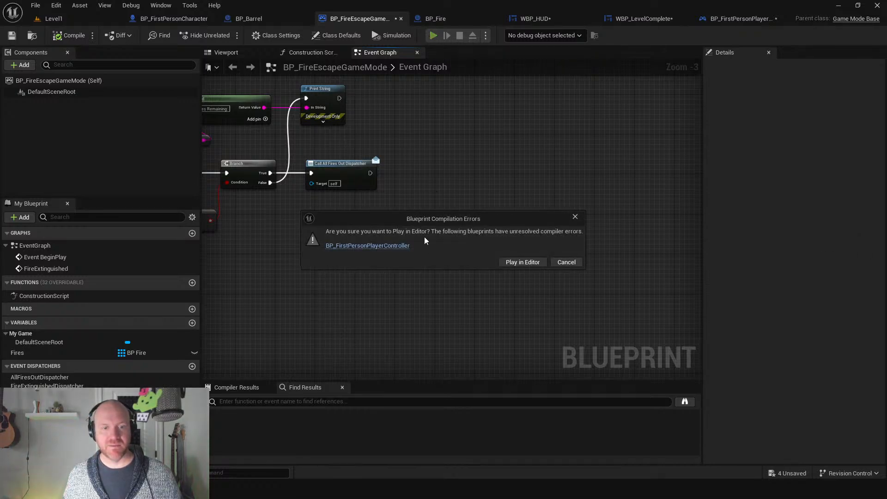
{"action": "left_click", "coordinate": [580, 262]}
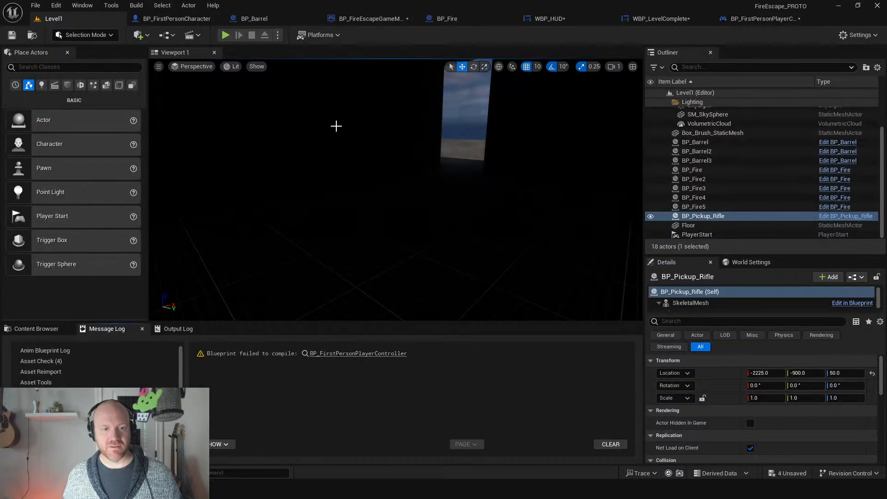
{"action": "left_click", "coordinate": [762, 19]}
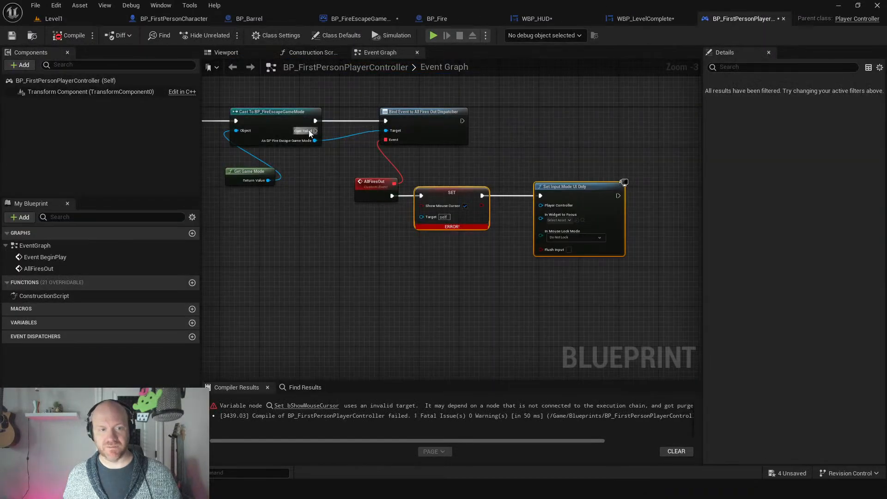
{"action": "scroll", "coordinate": [429, 205], "scroll_direction": "up", "scroll_amount": 3}
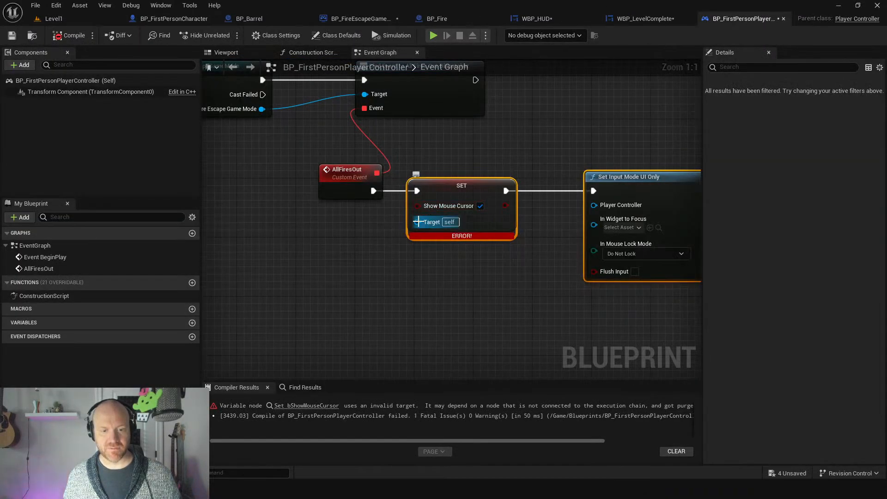
{"action": "left_click_drag", "start_coordinate": [418, 222], "coordinate": [407, 266]}
{"action": "left_click", "coordinate": [359, 268]}
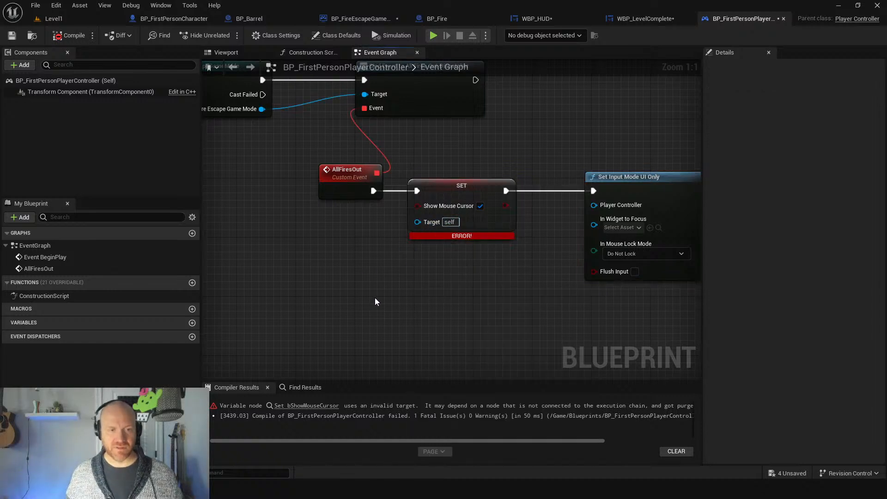
Replace the faulty Set Show Mouse Cursor node with a new one, transferring both execution wires and deleting the old node.
{"action": "right_click", "coordinate": [375, 298]}
{"action": "type", "text": "setshow"}
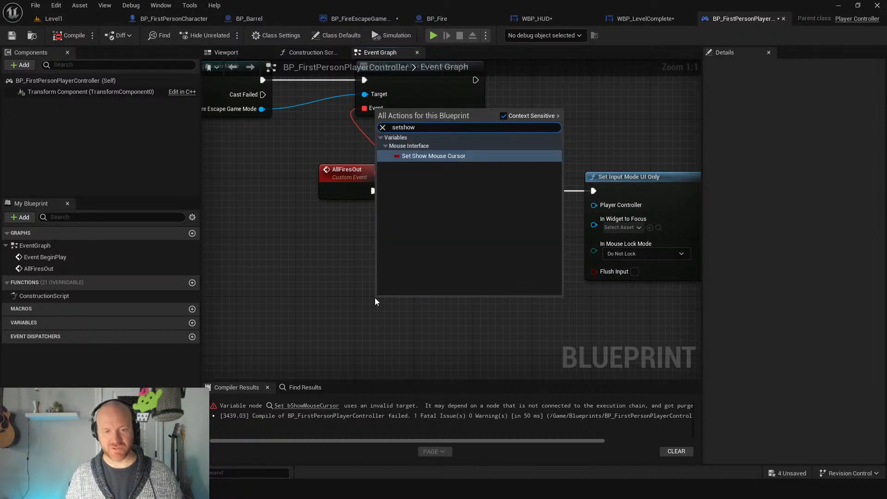
{"action": "key", "text": "Return"}
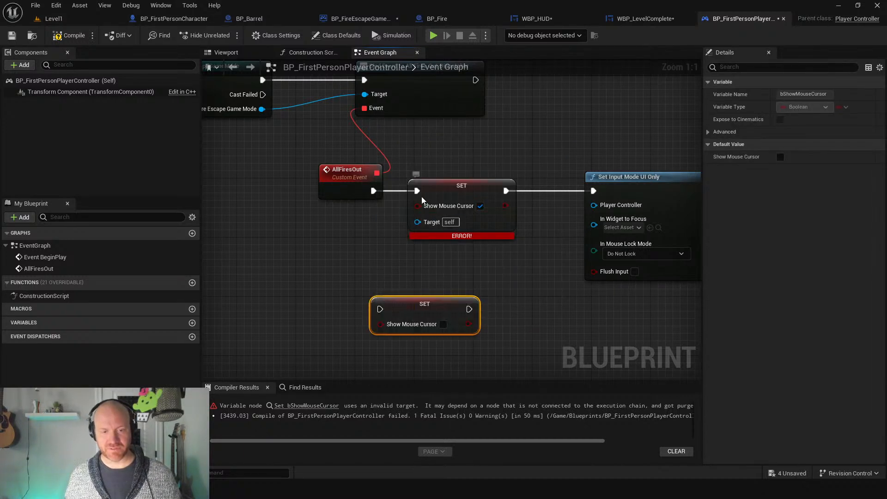
{"action": "left_click_drag", "start_coordinate": [417, 191], "coordinate": [379, 309], "text": "ctrl"}
{"action": "left_click_drag", "start_coordinate": [506, 190], "coordinate": [470, 309], "text": "ctrl"}
{"action": "left_click", "coordinate": [466, 208]}
{"action": "key", "text": "Delete"}
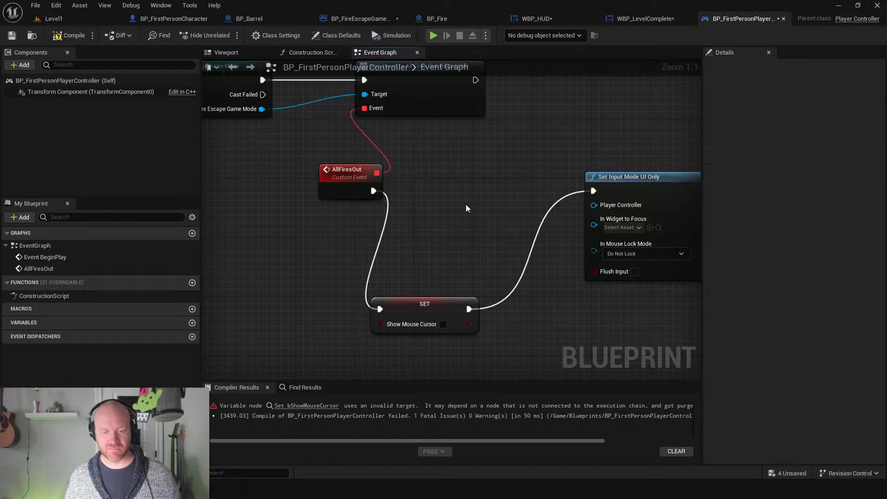
Place the new Set Show Mouse Cursor node between AllFiresOut and Set Input Mode UI Only, enable Show Mouse Cursor, and compile.
{"action": "left_click_drag", "start_coordinate": [443, 314], "coordinate": [471, 196]}
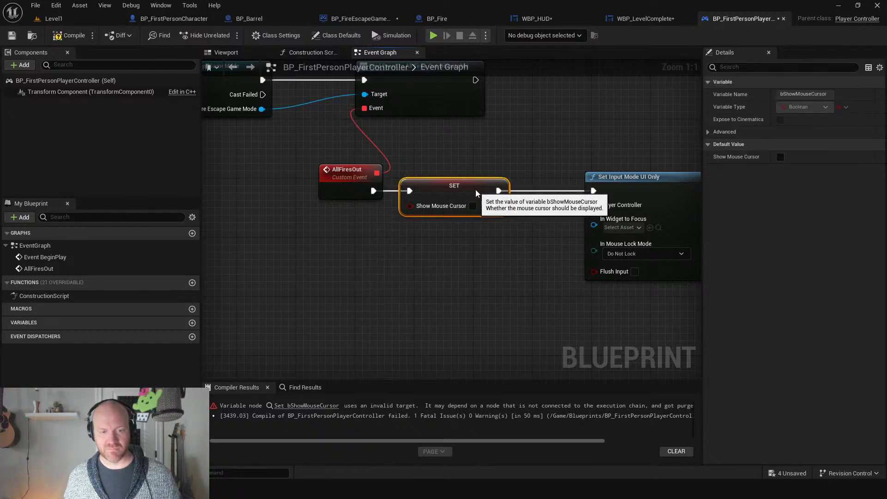
{"action": "left_click", "coordinate": [473, 205]}
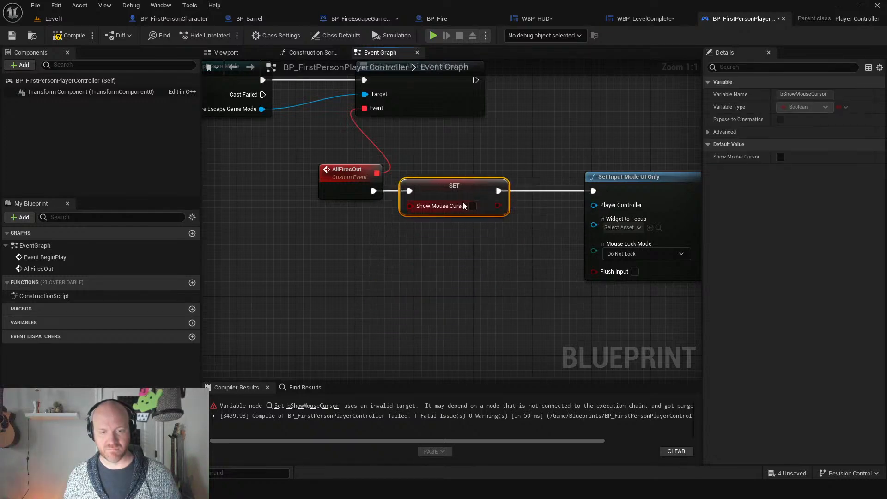
{"action": "left_click", "coordinate": [68, 37]}
Play the level and extinguish all five fires with the water gun to reach the Level Complete screen.
{"action": "scroll", "coordinate": [289, 162], "scroll_direction": "down", "scroll_amount": 3}
{"action": "right_click_drag", "start_coordinate": [289, 163], "coordinate": [541, 311]}
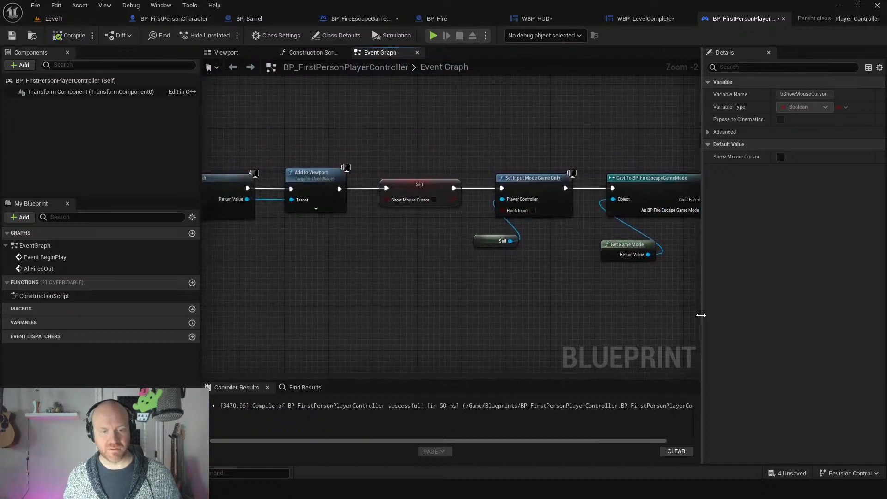
{"action": "left_click", "coordinate": [433, 35]}
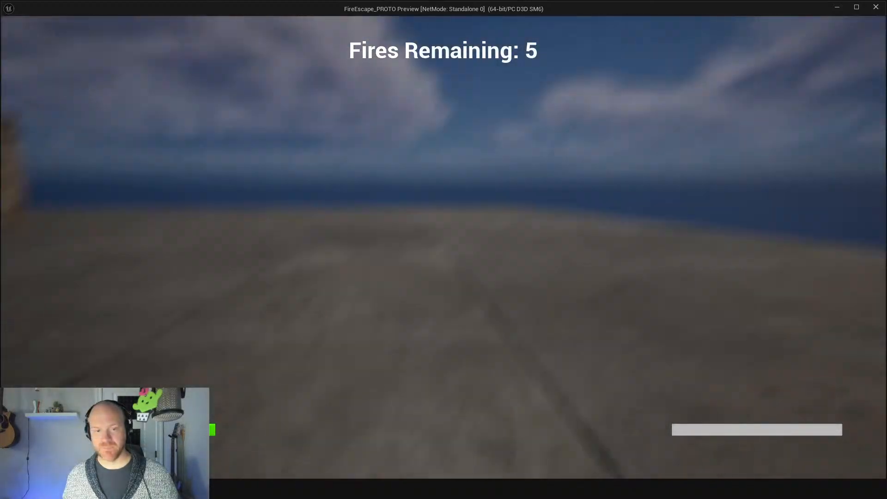
{"action": "key", "text": "w"}
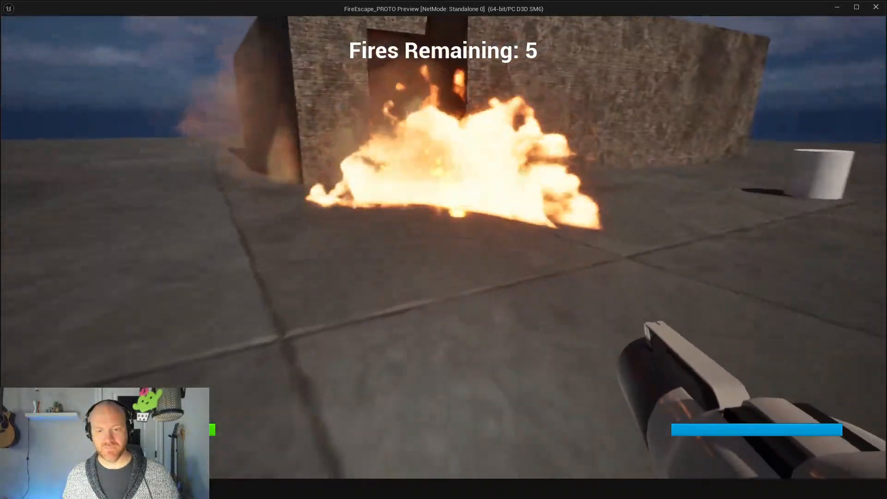
{"action": "left_click", "coordinate": [443, 250]}
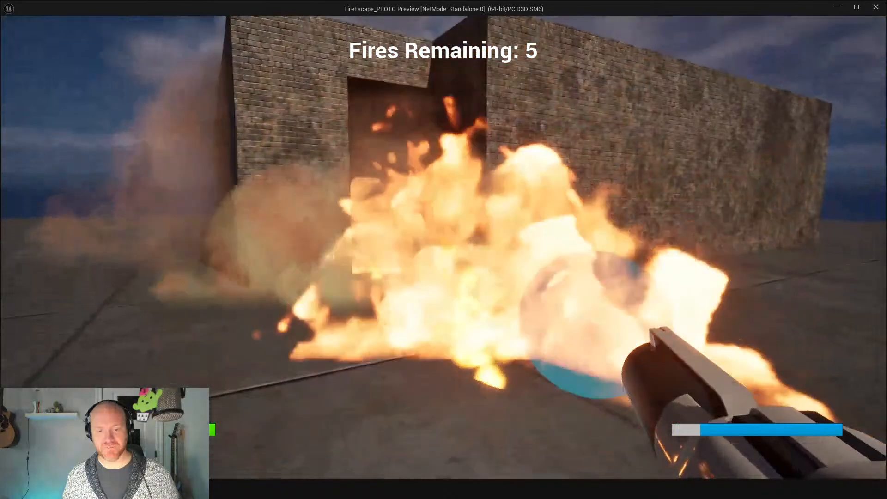
{"action": "key", "text": "w"}
{"action": "left_click", "coordinate": [444, 250]}
{"action": "key", "text": "s"}
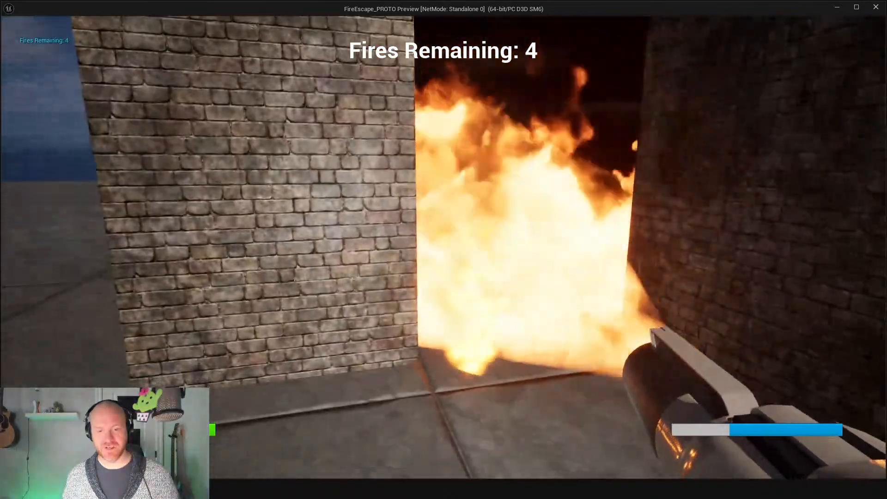
{"action": "key", "text": "w"}
{"action": "key", "text": "w"}
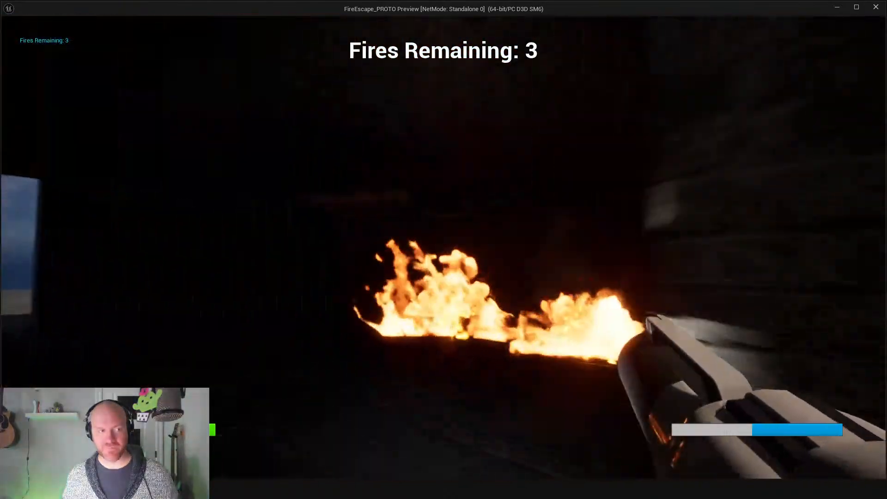
{"action": "left_click", "coordinate": [443, 249]}
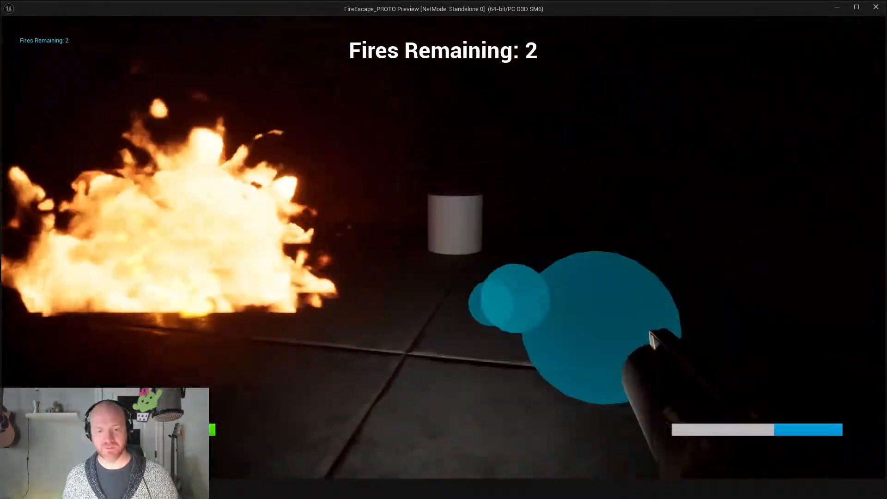
{"action": "key", "text": "w"}
{"action": "key", "text": "w"}
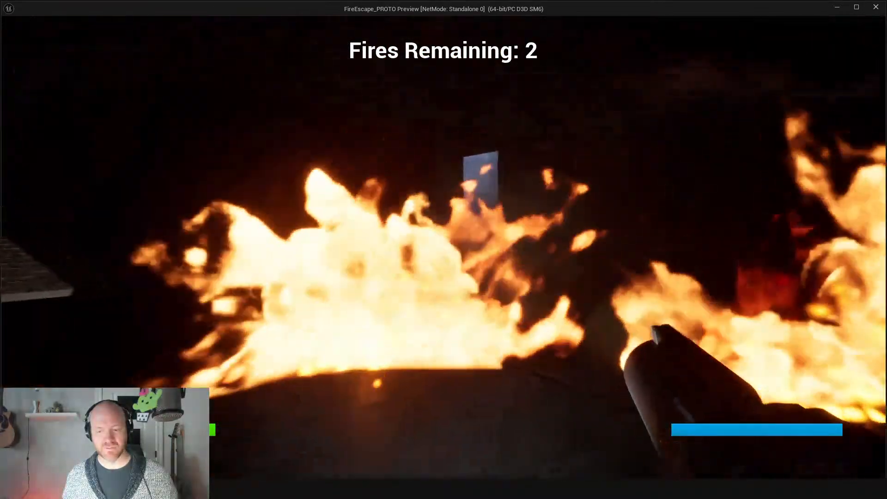
{"action": "left_click", "coordinate": [443, 250]}
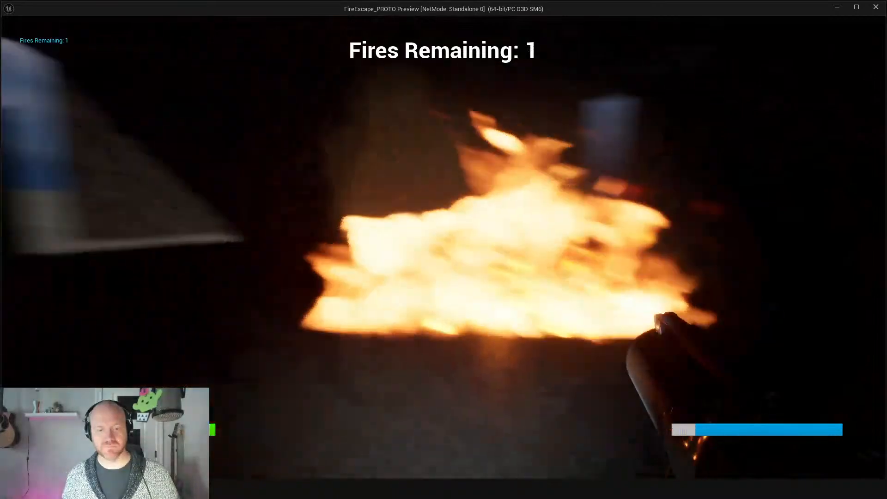
{"action": "left_click", "coordinate": [443, 250]}
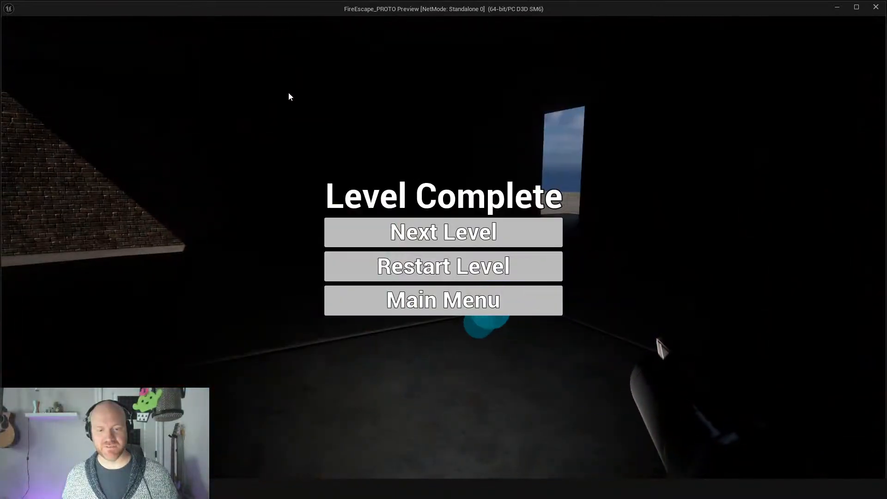
Test Restart Level from the Level Complete screen by extinguishing the first fire again, and stop playing.
{"action": "left_click", "coordinate": [446, 270]}
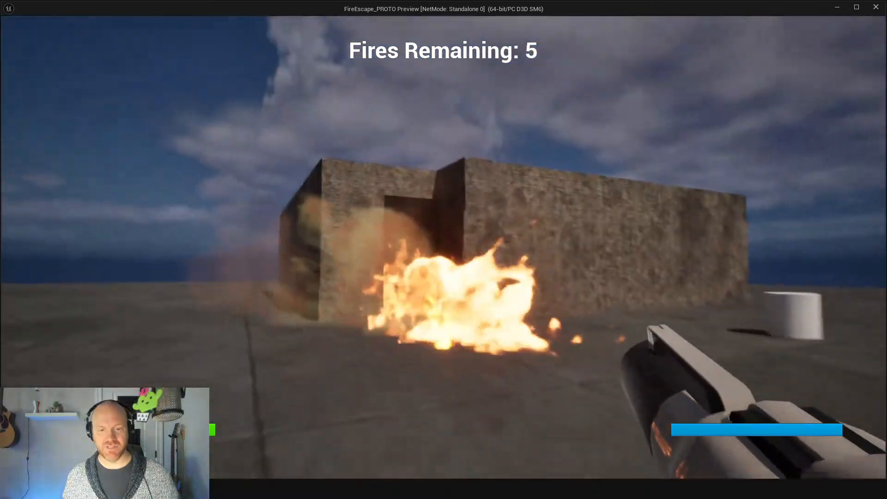
{"action": "key", "text": "w"}
{"action": "left_click", "coordinate": [443, 247]}
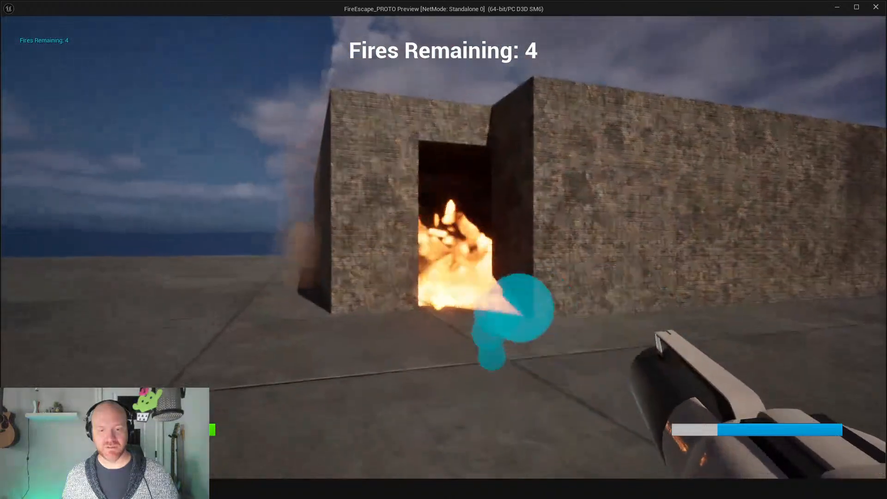
{"action": "key", "text": "Escape"}
Show the Message Log for the play session's errors and return to the BP_FirstPersonPlayerController event graph.
{"action": "left_click", "coordinate": [177, 19]}
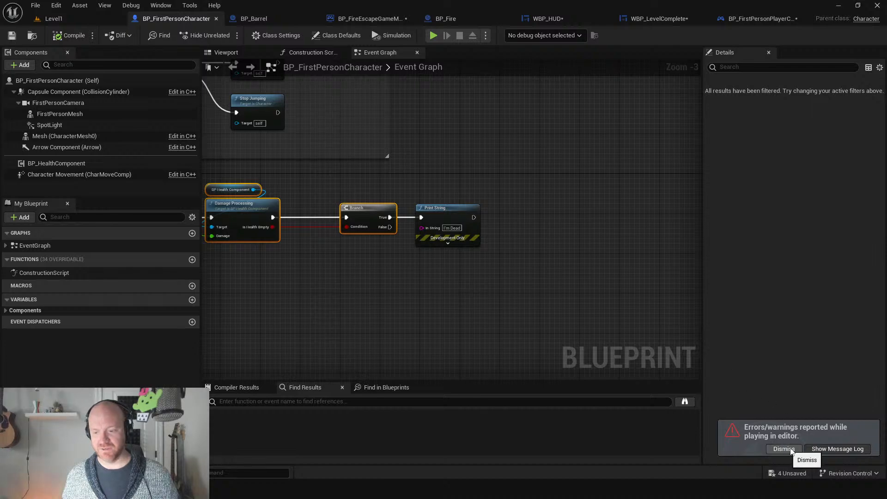
{"action": "left_click", "coordinate": [812, 448]}
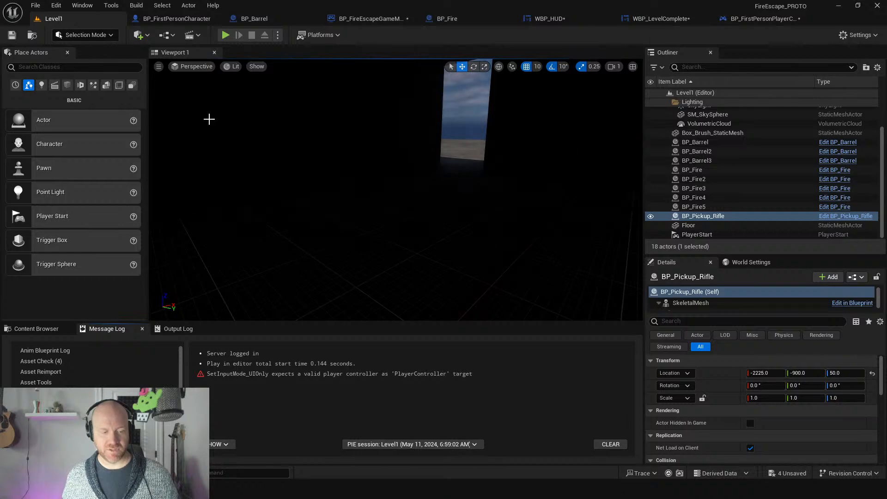
{"action": "left_click", "coordinate": [754, 21]}
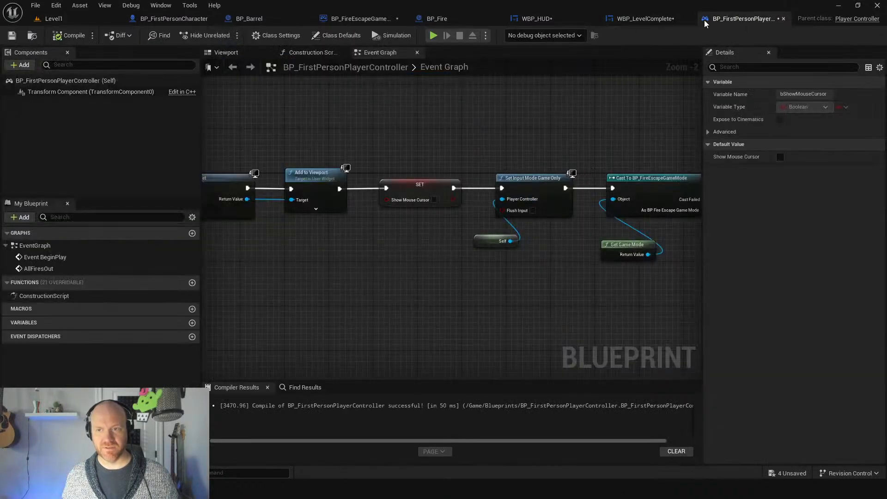
Add a Self reference node, connect it to the Player Controller input of Set Input Mode UI Only, and place it above that node.
{"action": "scroll", "coordinate": [425, 173], "scroll_direction": "down", "scroll_amount": 2}
{"action": "right_click_drag", "start_coordinate": [593, 247], "coordinate": [334, 240]}
{"action": "scroll", "coordinate": [559, 239], "scroll_direction": "up", "scroll_amount": 3}
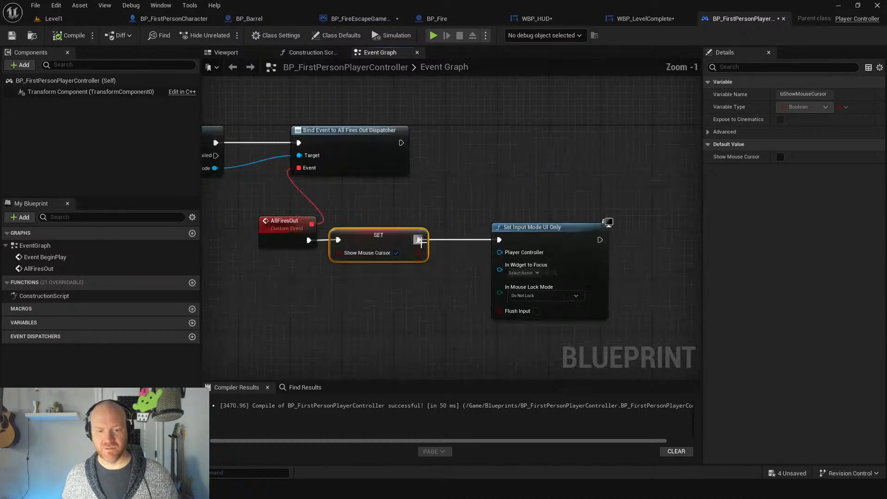
{"action": "right_click", "coordinate": [403, 312]}
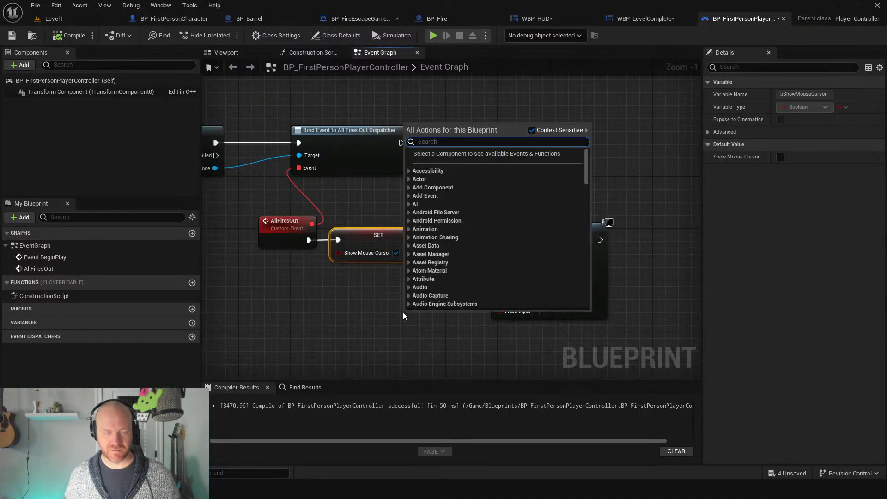
{"action": "type", "text": "self"}
{"action": "key", "text": "Return"}
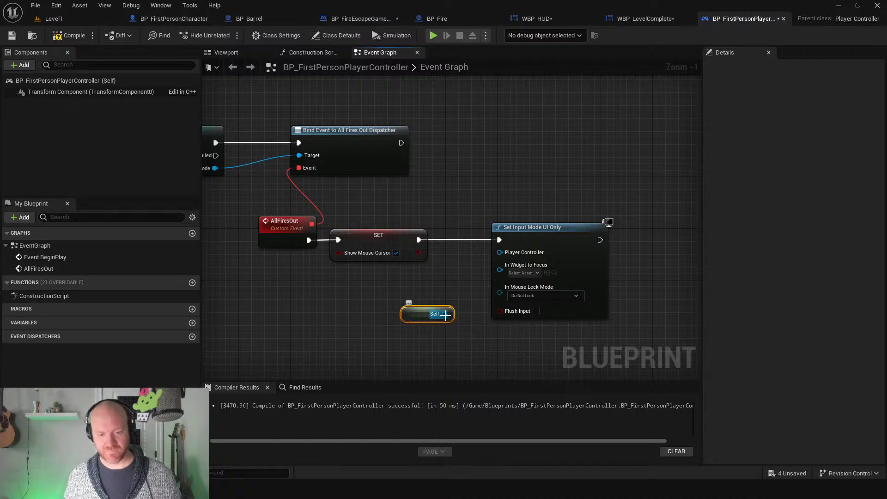
{"action": "left_click_drag", "start_coordinate": [444, 313], "coordinate": [499, 252]}
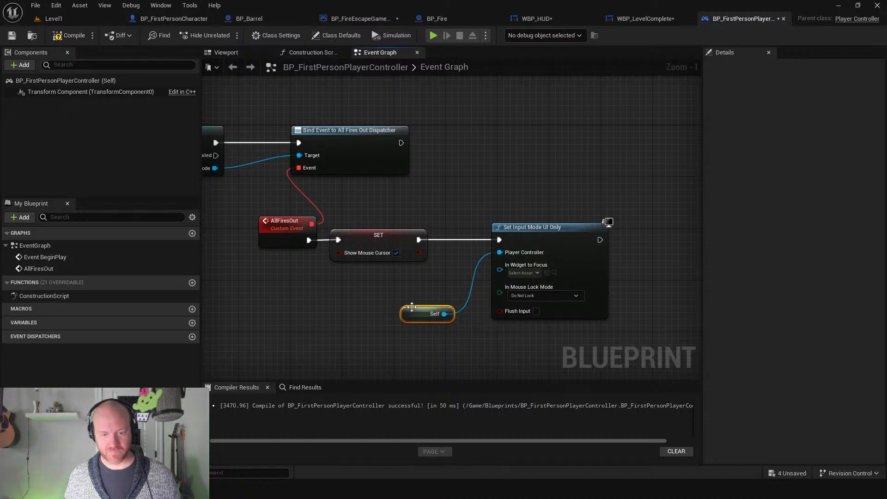
{"action": "left_click_drag", "start_coordinate": [412, 307], "coordinate": [487, 198]}
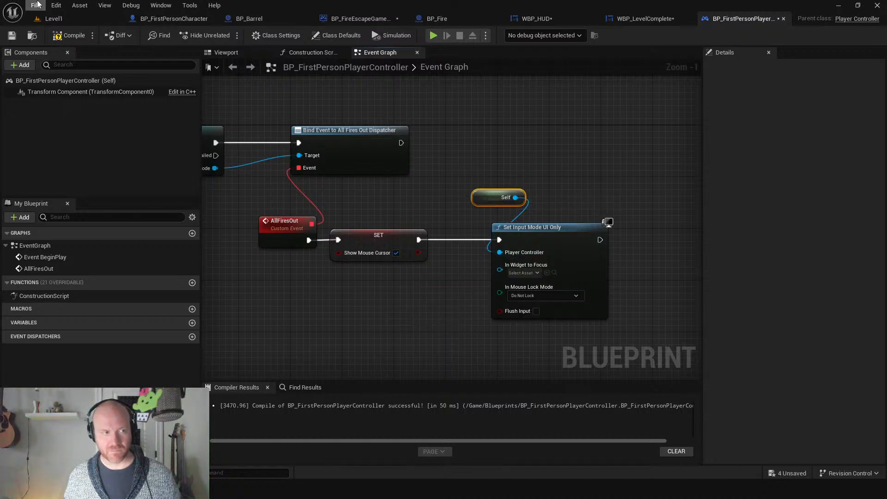
Open the BP_Weapon_Component blueprint from the Level1 project assets and examine its event graph from Event Begin Play onward.
{"action": "left_click", "coordinate": [54, 19]}
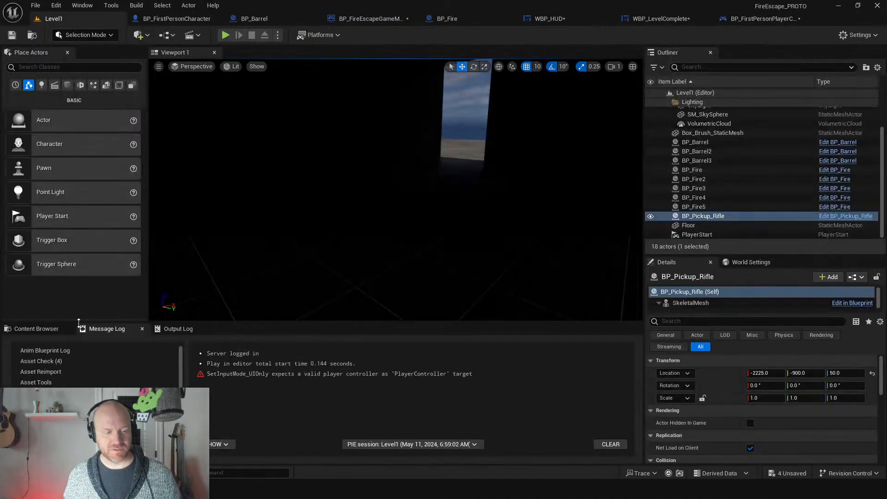
{"action": "left_click", "coordinate": [47, 328]}
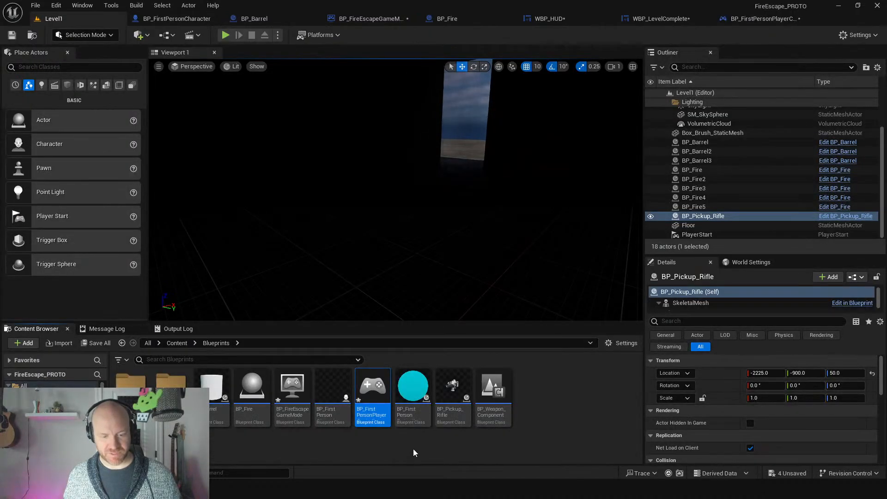
{"action": "double_click", "coordinate": [493, 387]}
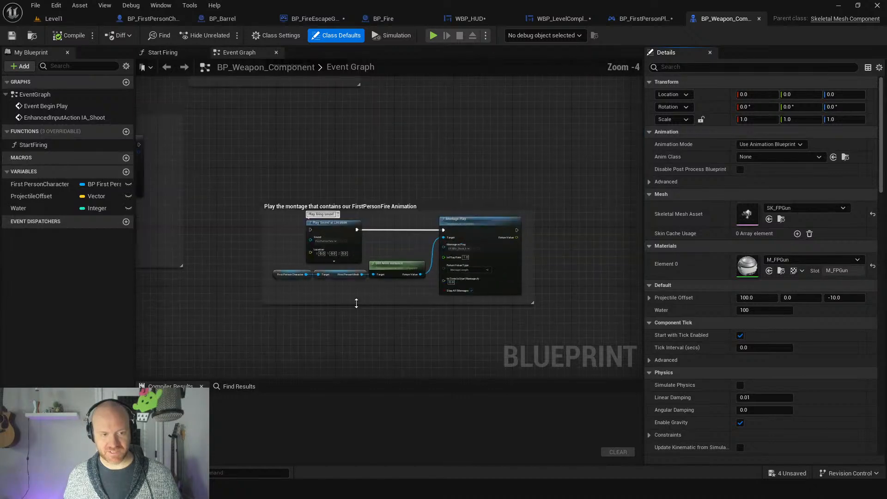
{"action": "right_click_drag", "start_coordinate": [353, 213], "coordinate": [489, 292]}
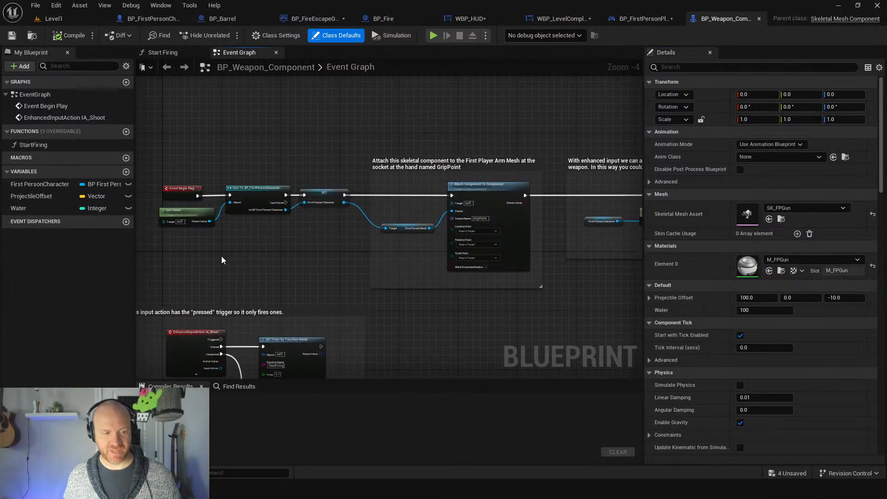
{"action": "scroll", "coordinate": [222, 259], "scroll_direction": "up", "scroll_amount": 2}
{"action": "right_click_drag", "start_coordinate": [401, 278], "coordinate": [138, 249]}
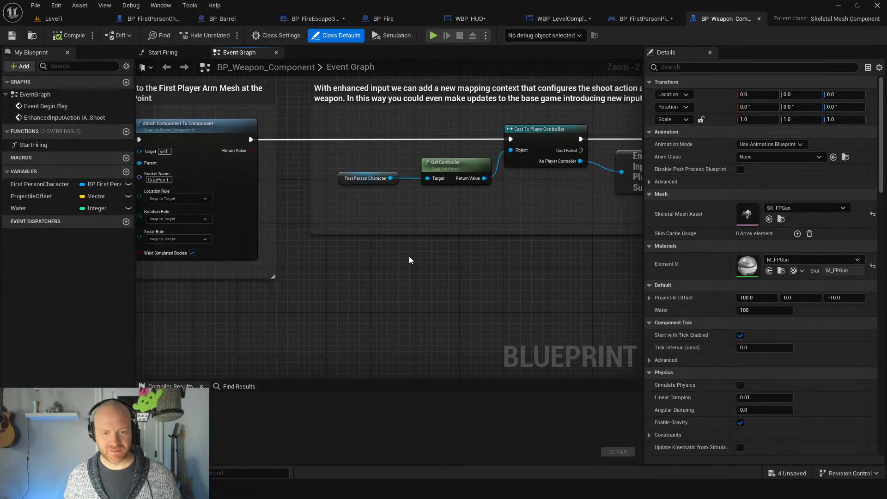
{"action": "right_click_drag", "start_coordinate": [479, 244], "coordinate": [136, 274]}
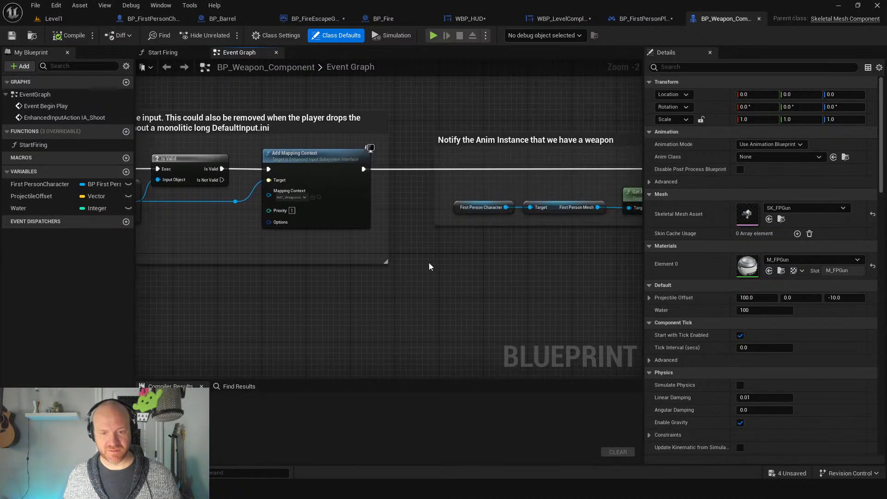
{"action": "mouse_move", "coordinate": [428, 262]}
{"action": "right_mouse_down"}
{"action": "mouse_move", "coordinate": [394, 281]}
{"action": "mouse_move", "coordinate": [423, 273]}
{"action": "right_mouse_up"}
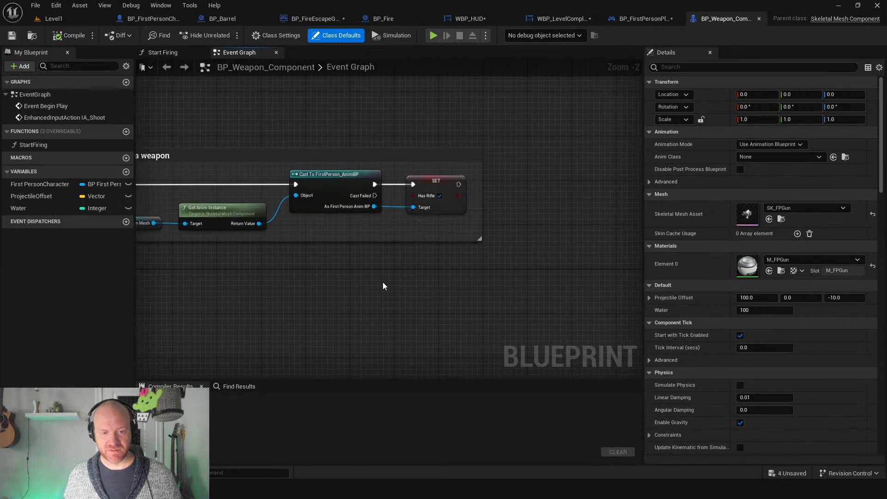
{"action": "right_click_drag", "start_coordinate": [251, 333], "coordinate": [583, 151]}
{"action": "right_click_drag", "start_coordinate": [254, 230], "coordinate": [642, 185]}
Review the Event BeginPlay and FireExtinguished logic in the BP_FireEscapeGameMode event graph.
{"action": "left_click", "coordinate": [309, 19]}
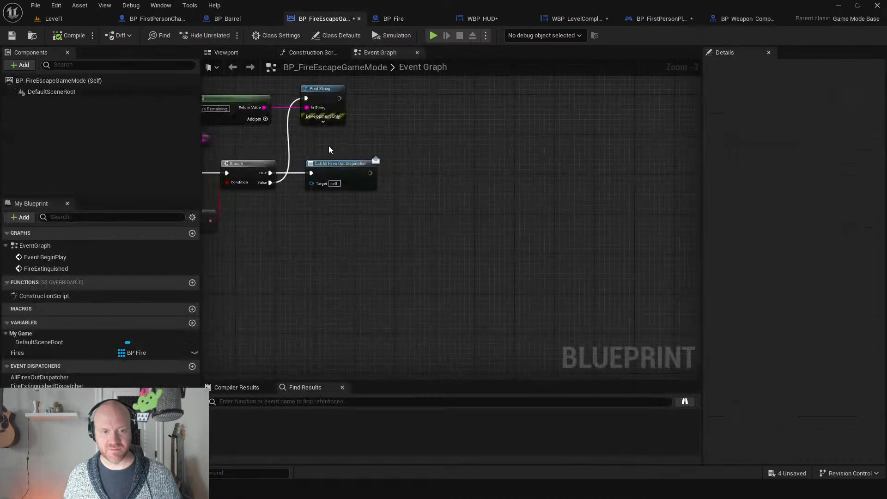
{"action": "right_click_drag", "start_coordinate": [328, 145], "coordinate": [508, 168]}
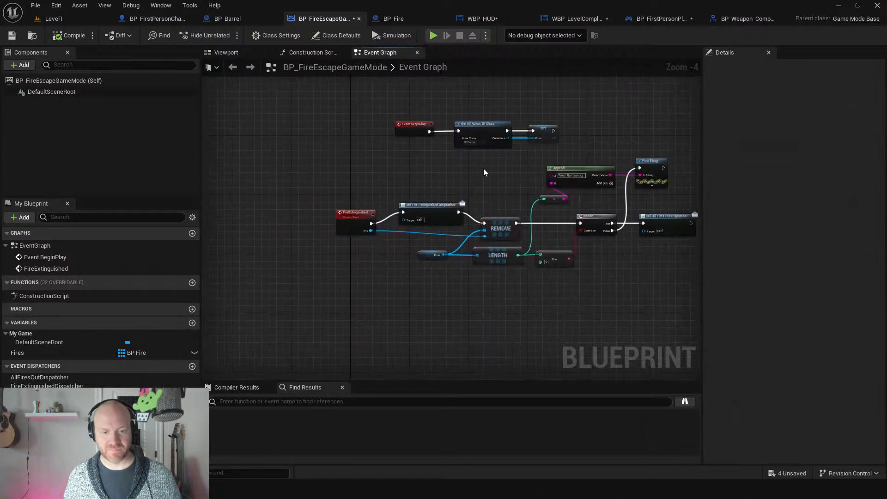
{"action": "scroll", "coordinate": [483, 168], "scroll_direction": "up", "scroll_amount": 4}
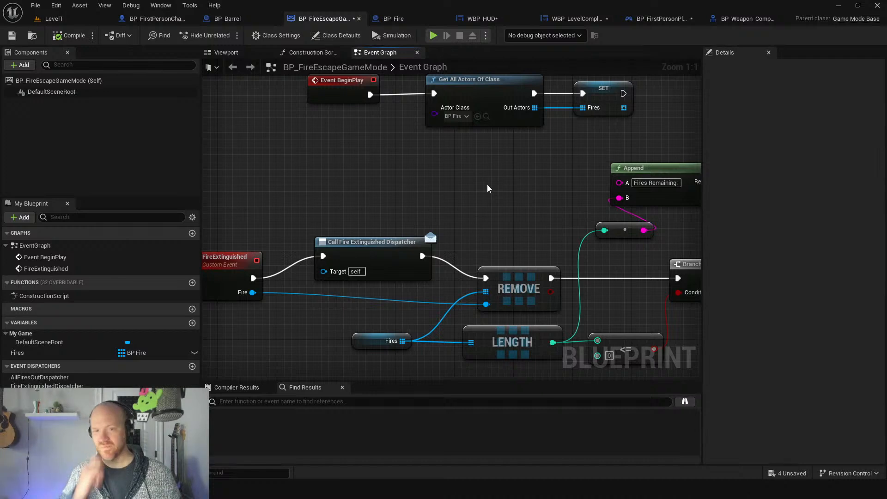
Close the BP_Fire, WBP_HUD, WBP_LevelComplete, BP_FirstPersonPlayerController and BP_Weapon_Component editors, and return to Level1.
{"action": "left_click", "coordinate": [444, 19]}
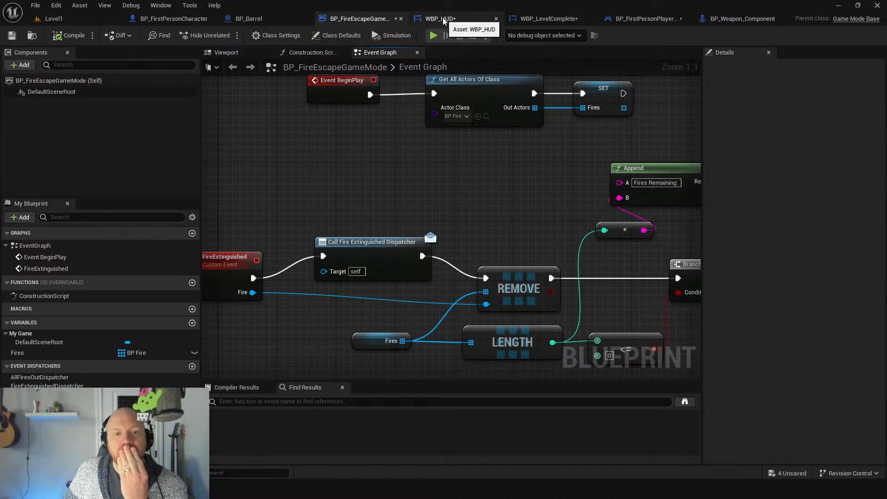
{"action": "left_click", "coordinate": [496, 18]}
{"action": "left_click", "coordinate": [510, 19]}
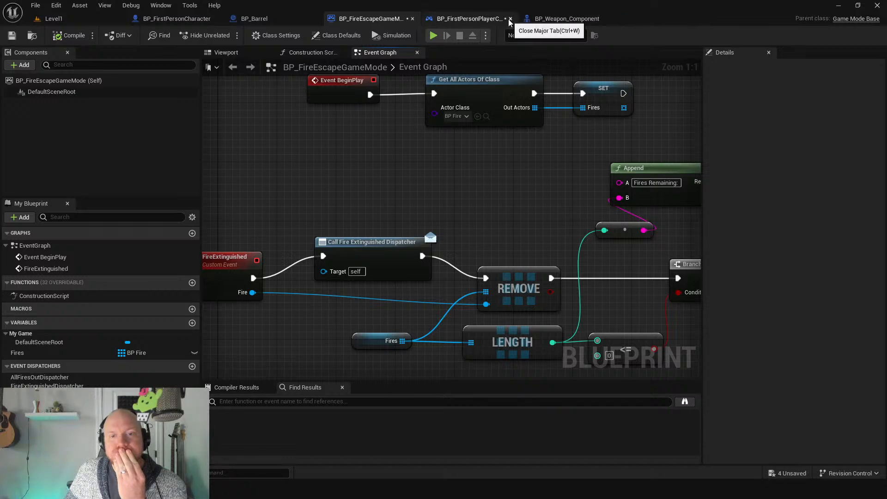
{"action": "left_click", "coordinate": [511, 19]}
{"action": "left_click", "coordinate": [511, 19]}
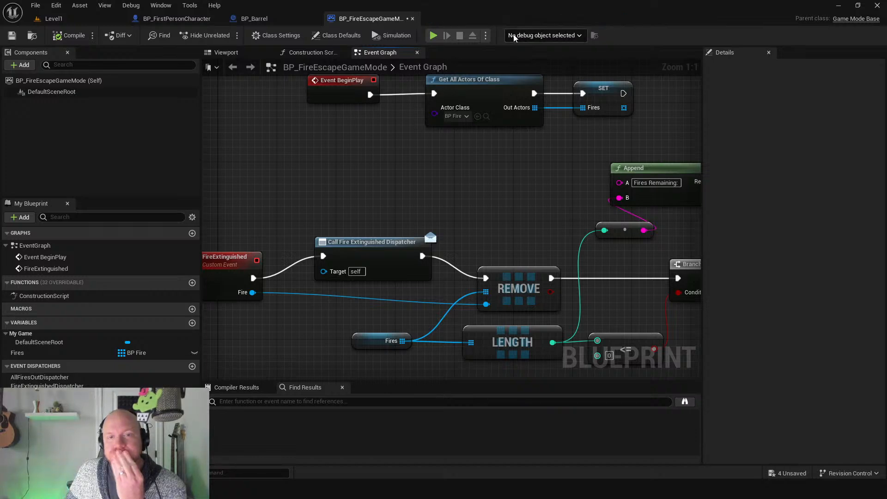
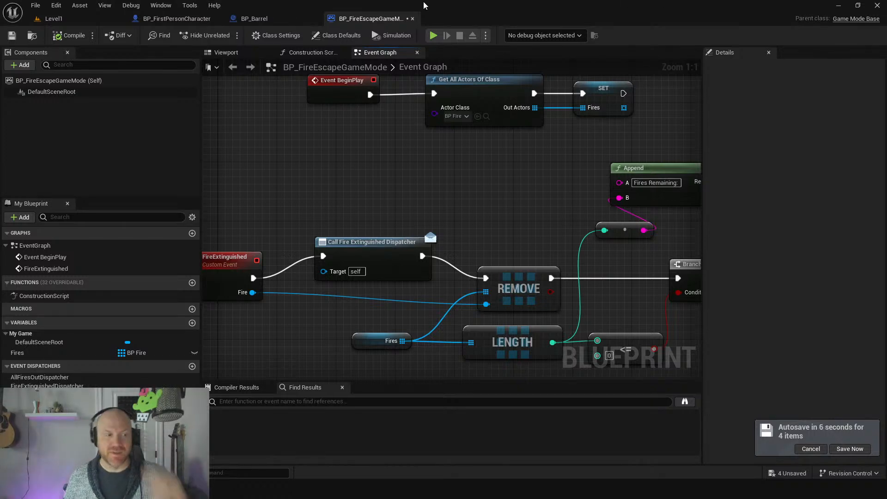
{"action": "left_click", "coordinate": [93, 19]}
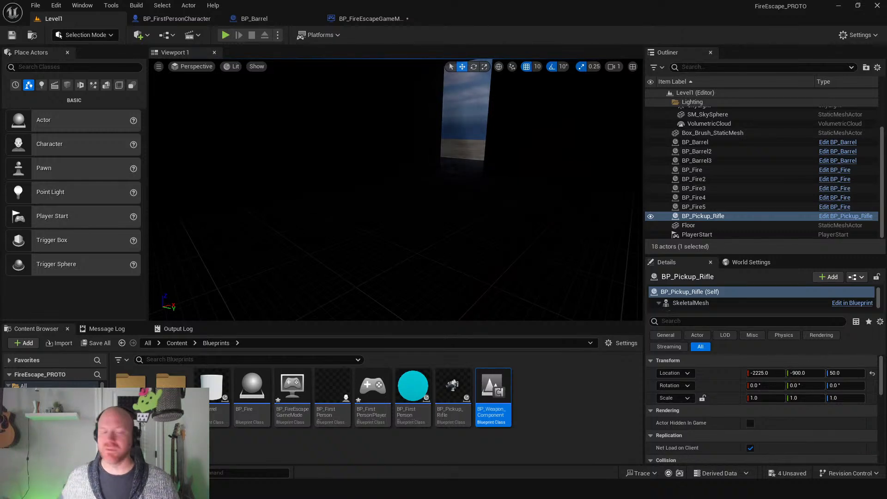
Show the project's Levels folder and save all modified assets.
{"action": "right_click_drag", "start_coordinate": [412, 176], "coordinate": [441, 226]}
{"action": "key", "text": "s"}
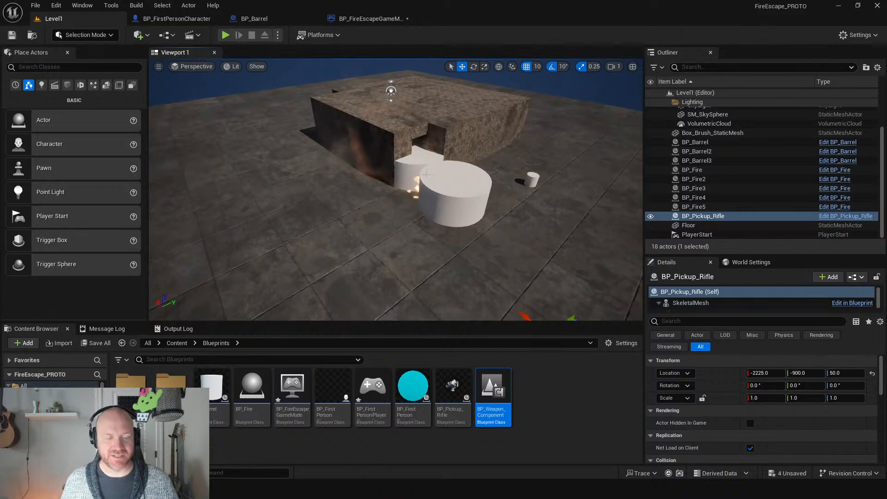
{"action": "left_click", "coordinate": [177, 342]}
{"action": "double_click", "coordinate": [334, 392]}
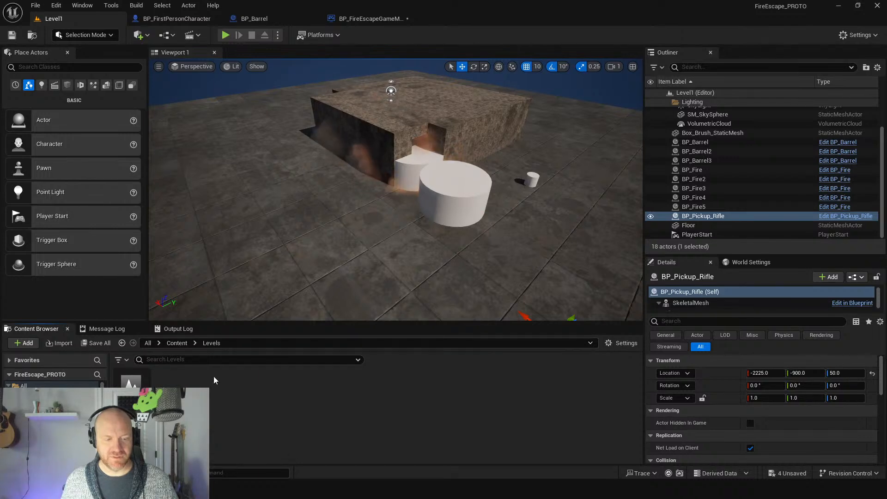
{"action": "left_click", "coordinate": [35, 5]}
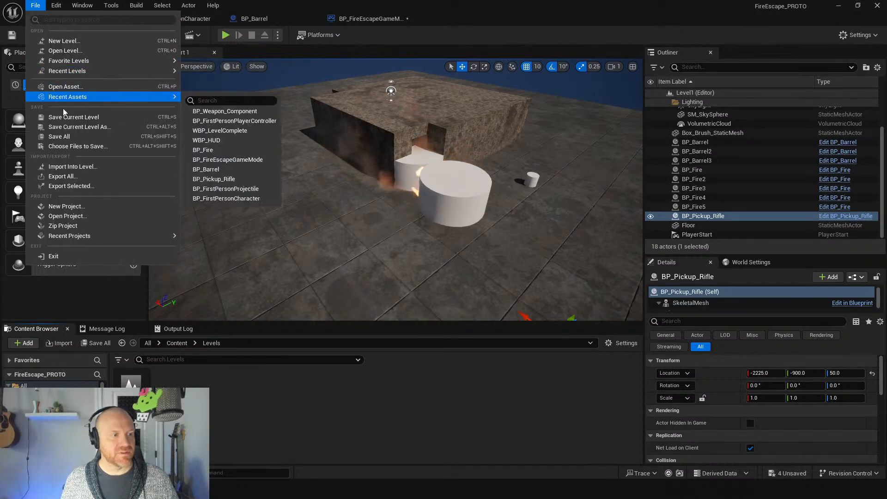
{"action": "left_click", "coordinate": [72, 138]}
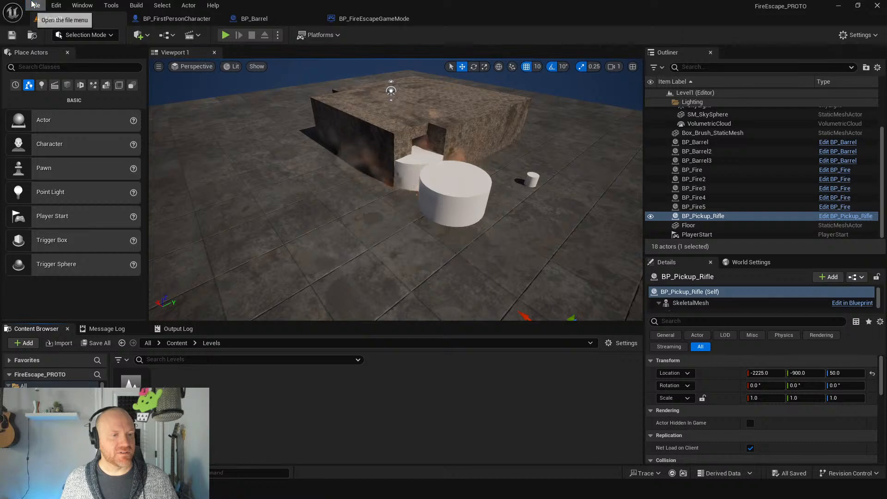
Create a new level from the Empty Level template.
{"action": "left_click", "coordinate": [35, 5]}
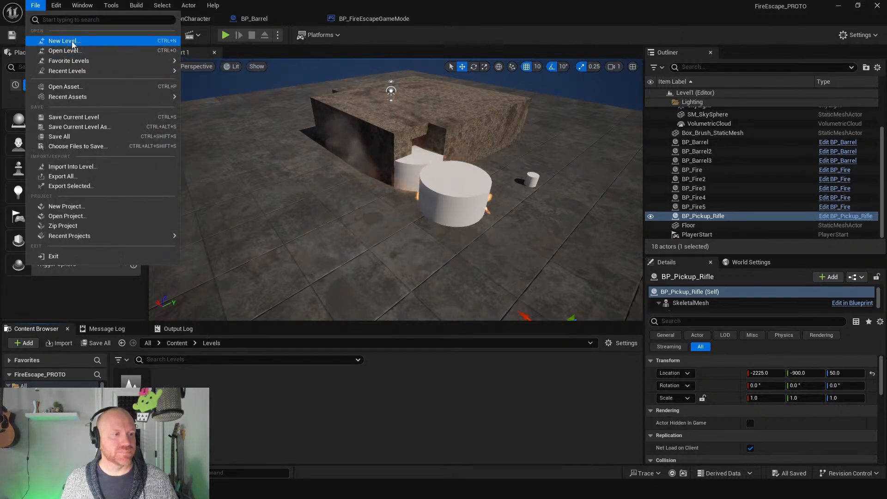
{"action": "left_click", "coordinate": [157, 41]}
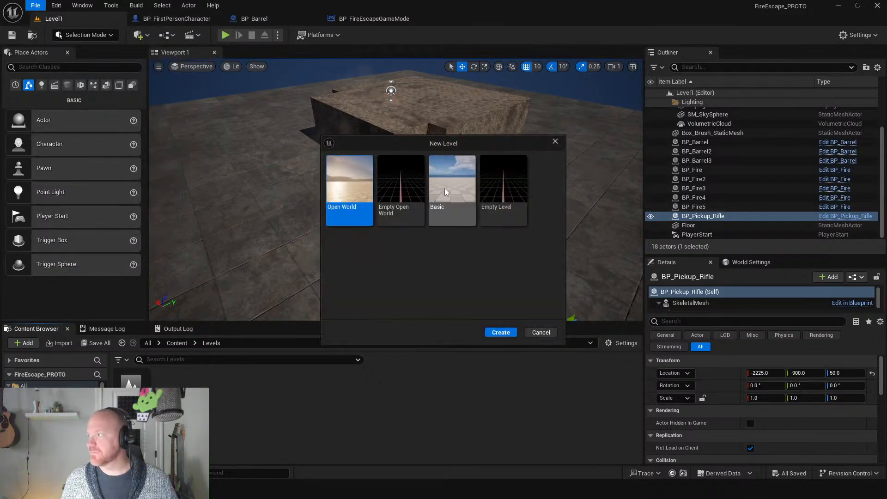
{"action": "left_click", "coordinate": [444, 188]}
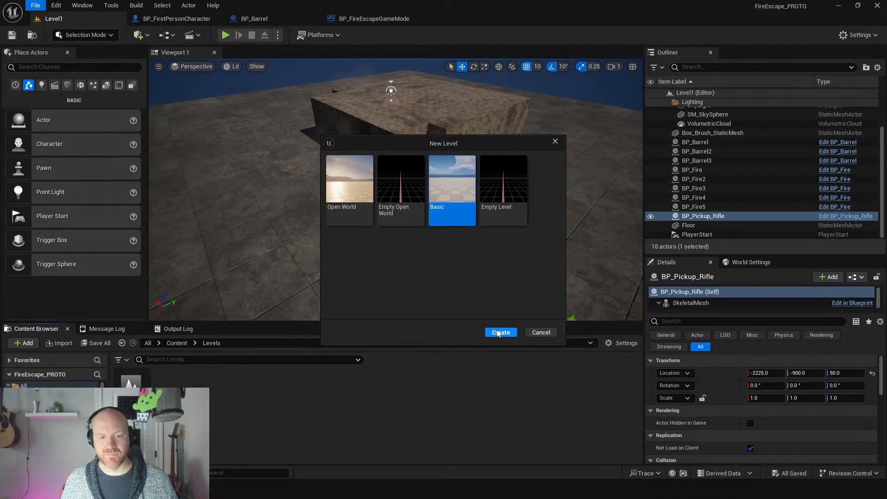
{"action": "left_click", "coordinate": [491, 186]}
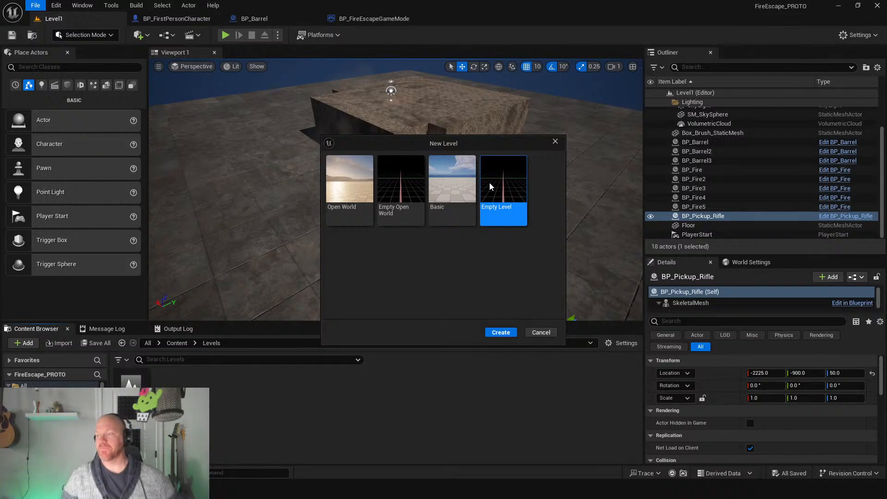
{"action": "left_click", "coordinate": [498, 332]}
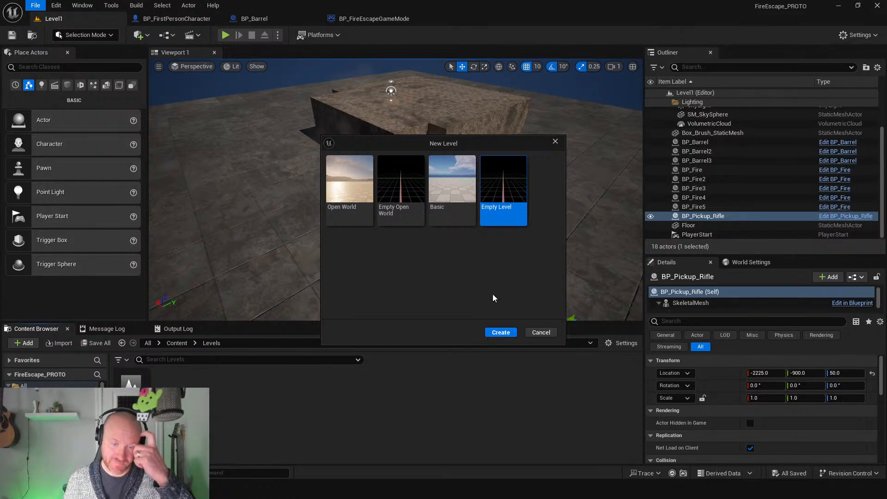
{"action": "left_click", "coordinate": [500, 334]}
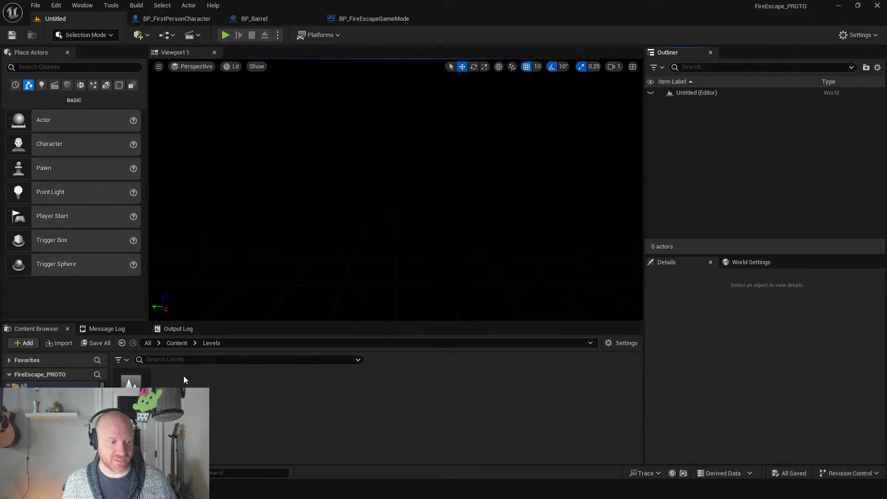
Save the new level as MainMenu in the Levels folder.
{"action": "left_click", "coordinate": [35, 5]}
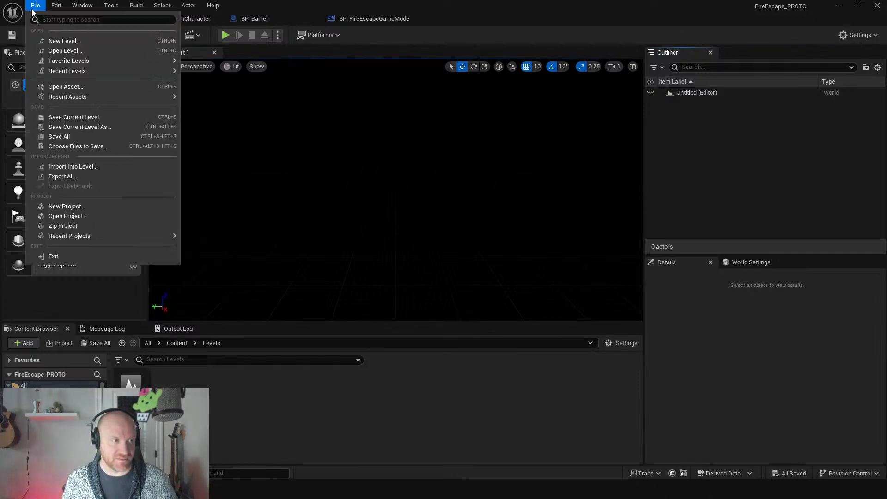
{"action": "left_click", "coordinate": [92, 127]}
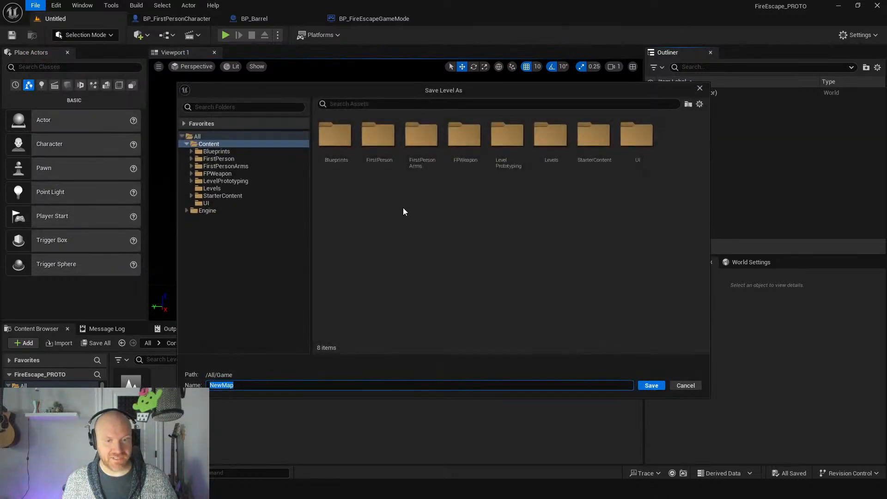
{"action": "double_click", "coordinate": [549, 135]}
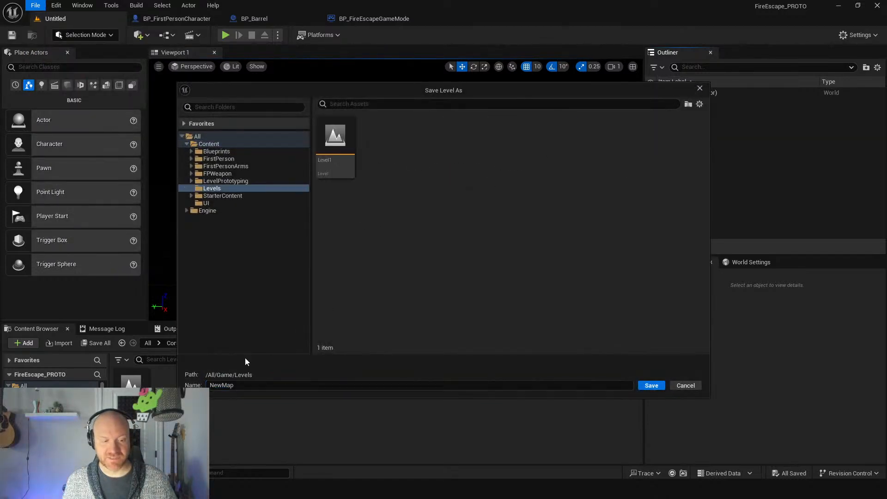
{"action": "left_click", "coordinate": [265, 383]}
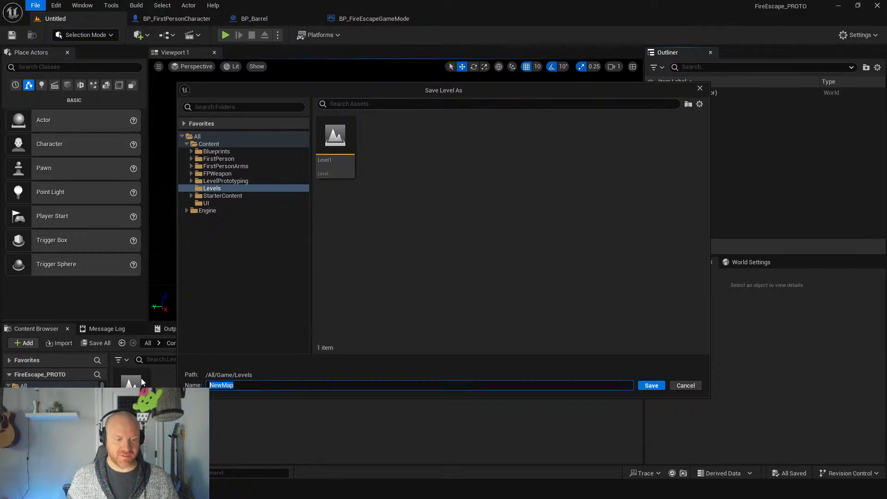
{"action": "type", "text": "Level2"}
{"action": "key", "text": "Return"}
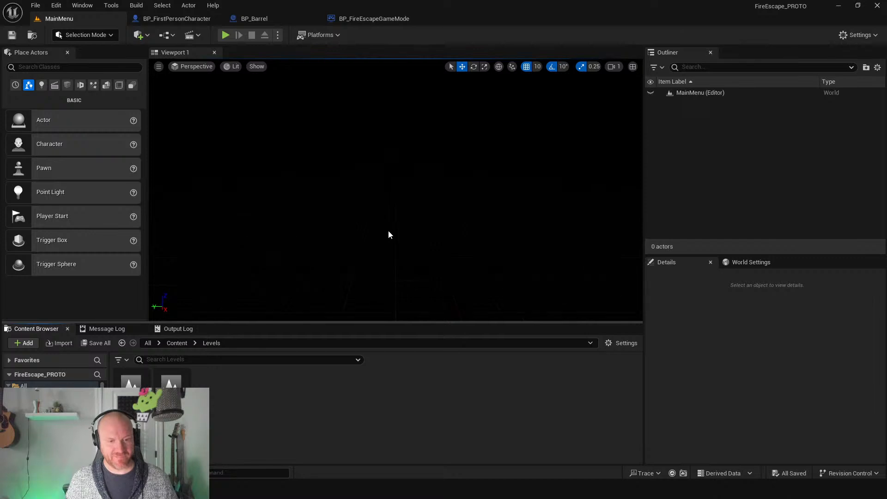
Create a Game Mode Base blueprint named BP_MainMenuGameMode in the Blueprints folder.
{"action": "left_click", "coordinate": [177, 342]}
{"action": "double_click", "coordinate": [131, 396]}
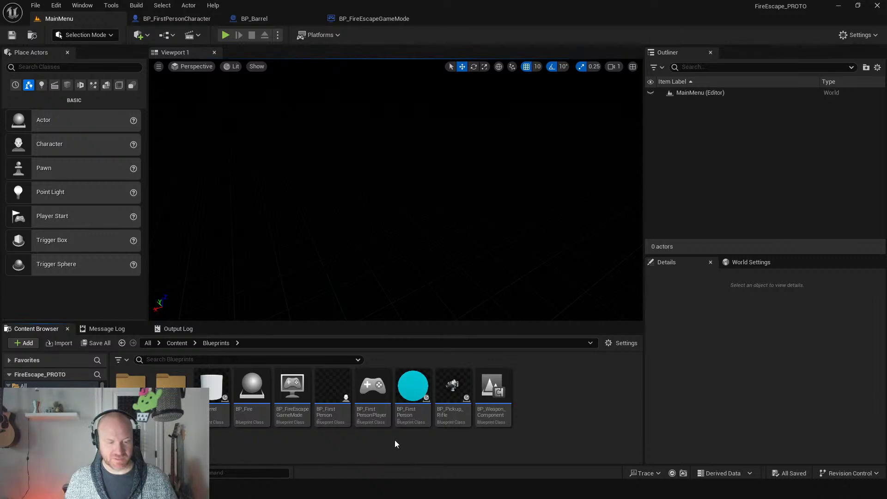
{"action": "right_click", "coordinate": [558, 411]}
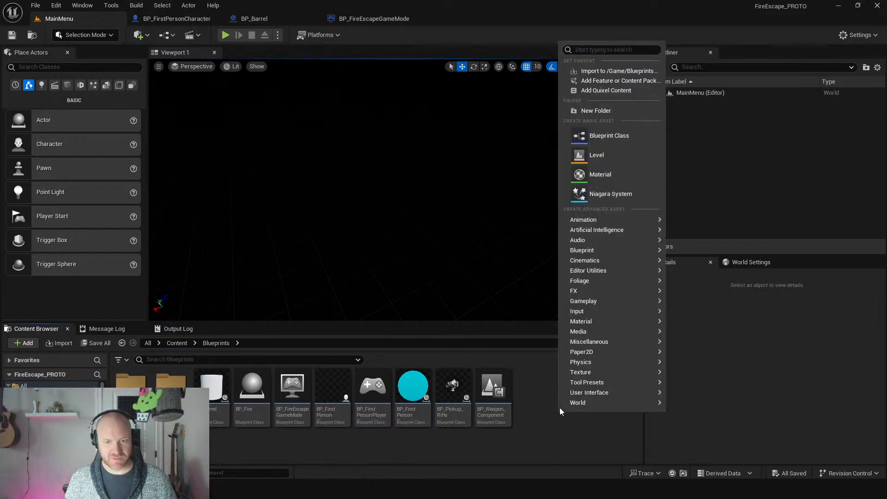
{"action": "left_click", "coordinate": [609, 136]}
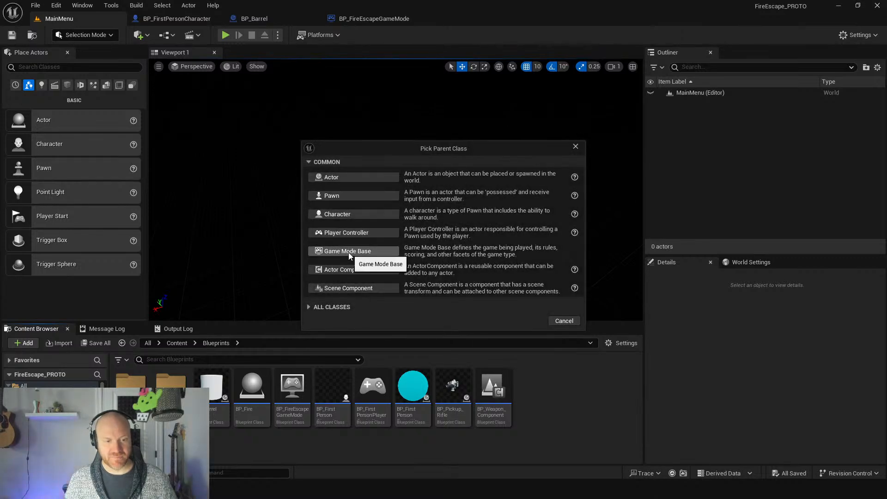
{"action": "left_click", "coordinate": [348, 252]}
{"action": "type", "text": "BP"}
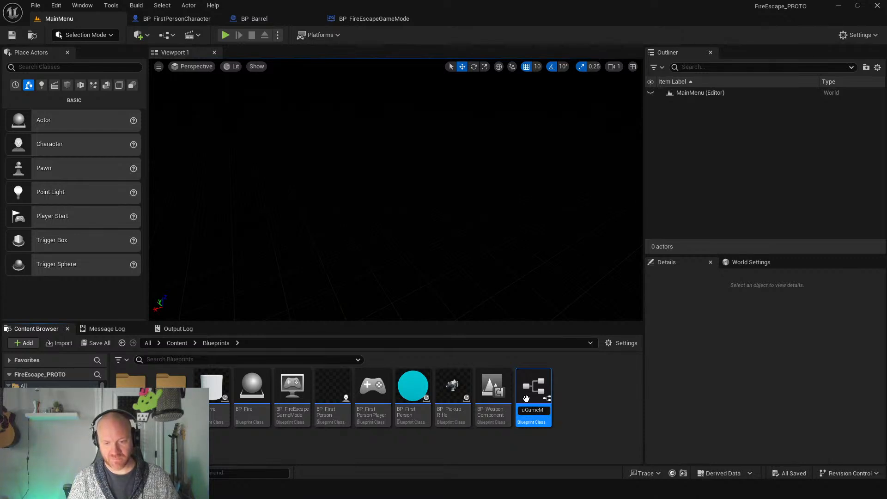
{"action": "type", "text": "de"}
{"action": "key", "text": "Return"}
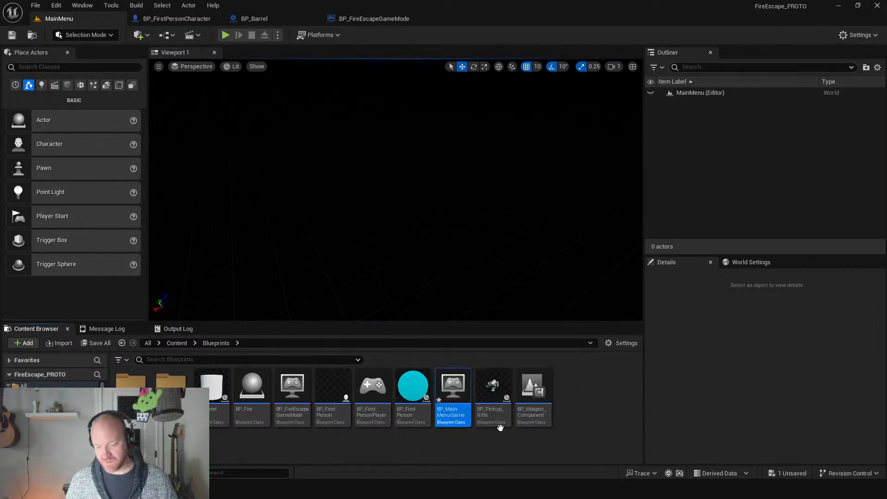
Create a Pawn blueprint named BP_Camera in the Blueprints folder.
{"action": "right_click", "coordinate": [599, 391]}
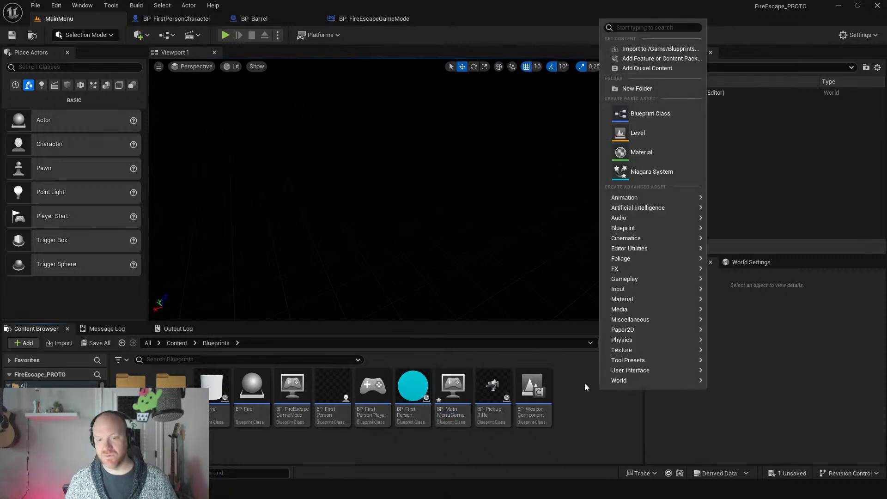
{"action": "left_click", "coordinate": [647, 113]}
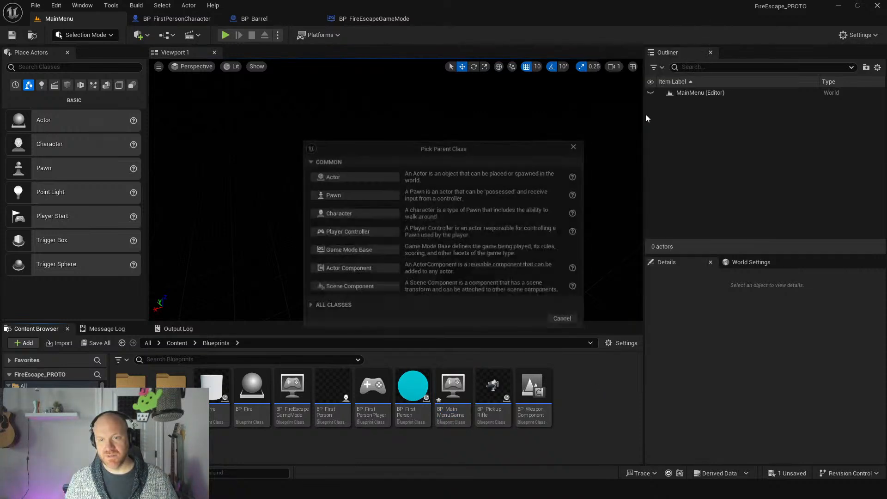
{"action": "left_click", "coordinate": [351, 197]}
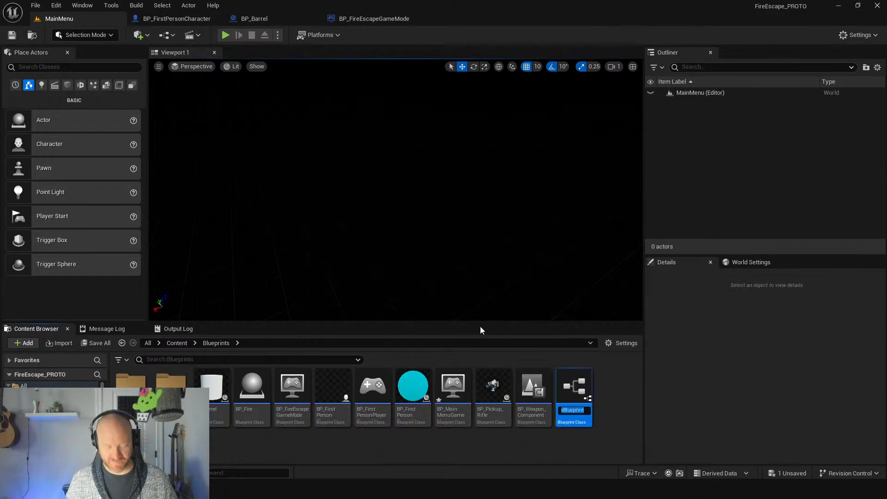
{"action": "type", "text": "BP_"}
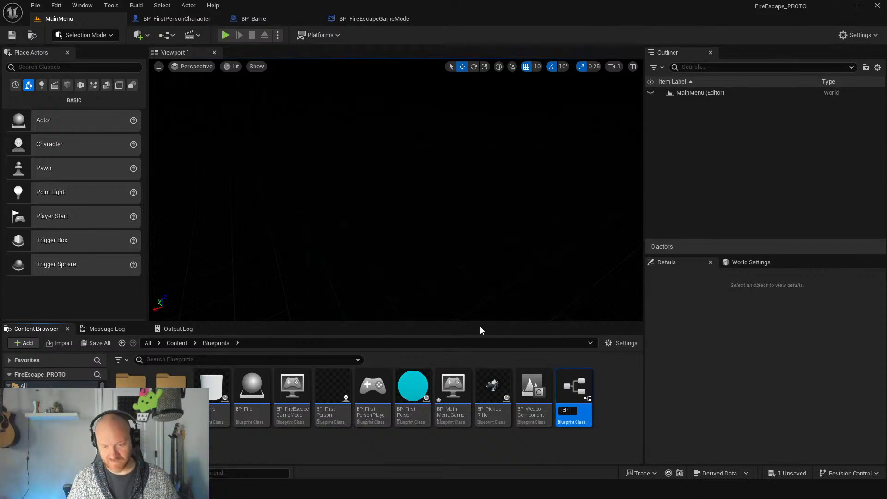
{"action": "type", "text": "Pawn"}
{"action": "key", "text": "BackSpace"}
{"action": "key", "text": "BackSpace"}
{"action": "key", "text": "BackSpace"}
{"action": "key", "text": "BackSpace"}
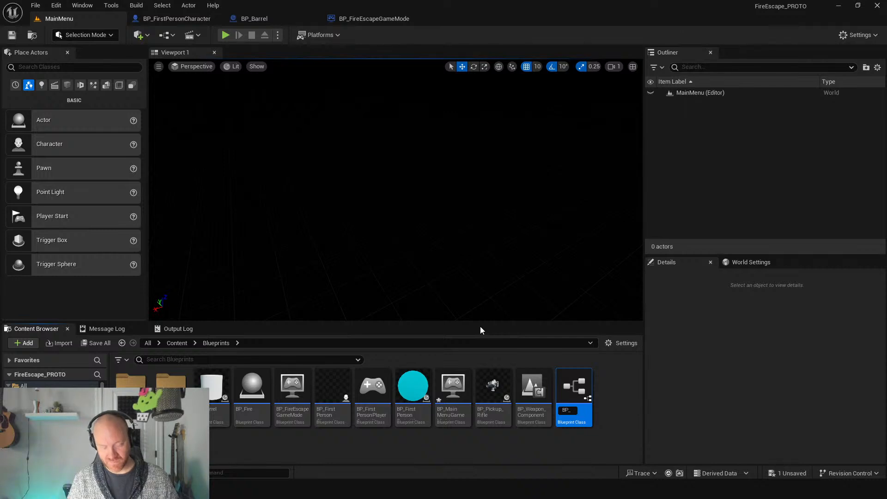
{"action": "type", "text": "Camera"}
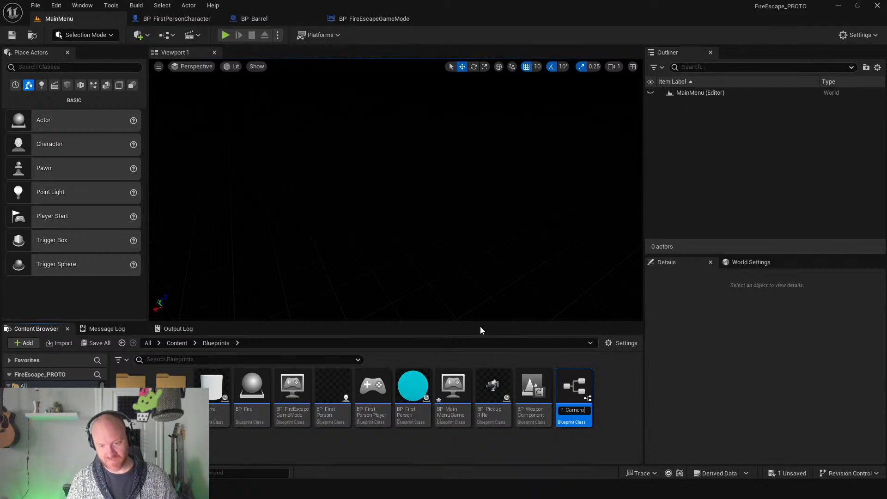
{"action": "key", "text": "Return"}
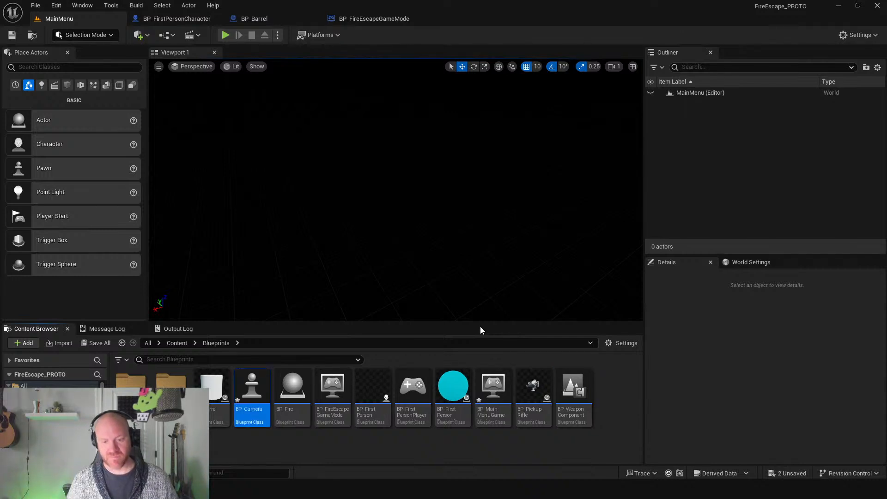
Open BP_Camera, add a Camera component under its default scene root, and compile the blueprint.
{"action": "double_click", "coordinate": [248, 393]}
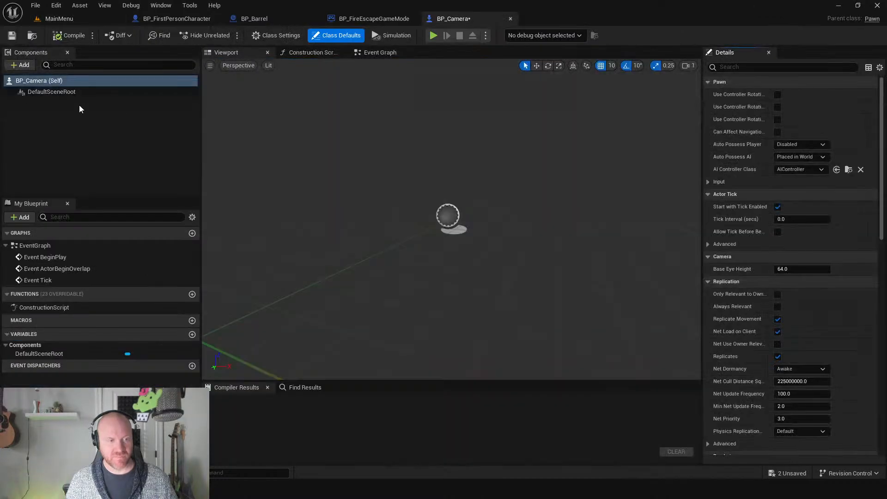
{"action": "left_click", "coordinate": [21, 66]}
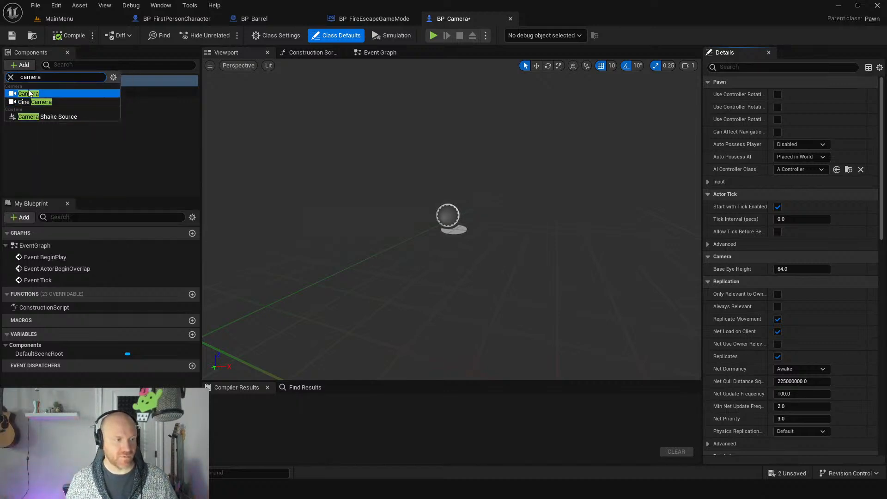
{"action": "left_click", "coordinate": [65, 95]}
{"action": "left_click", "coordinate": [70, 35]}
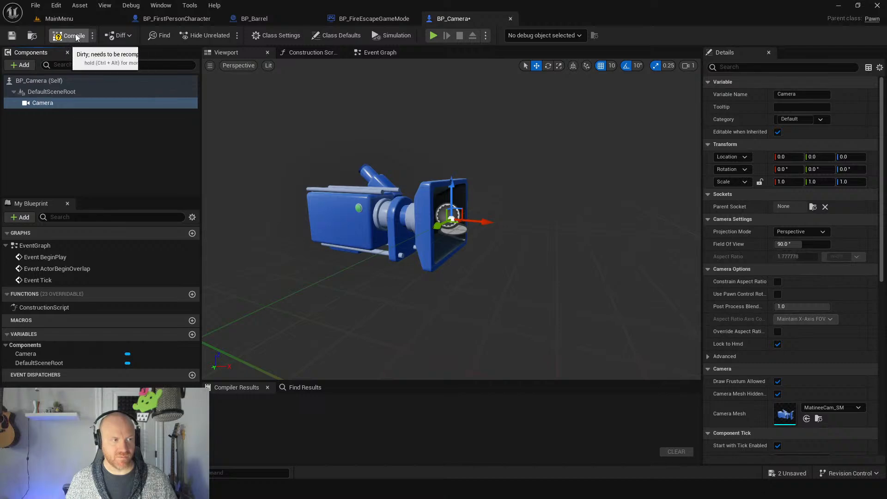
Set the Default Pawn Class of BP_MainMenuGameMode to BP_Camera and return to the MainMenu level.
{"action": "left_click", "coordinate": [56, 19]}
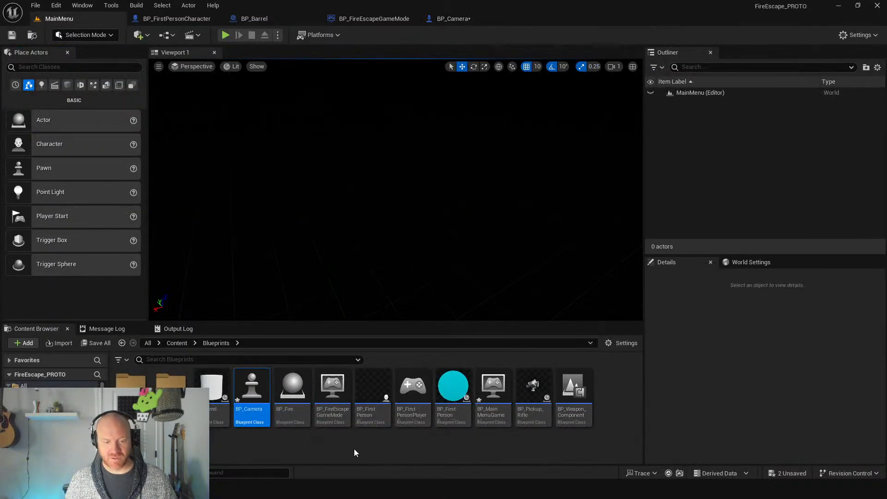
{"action": "double_click", "coordinate": [494, 388]}
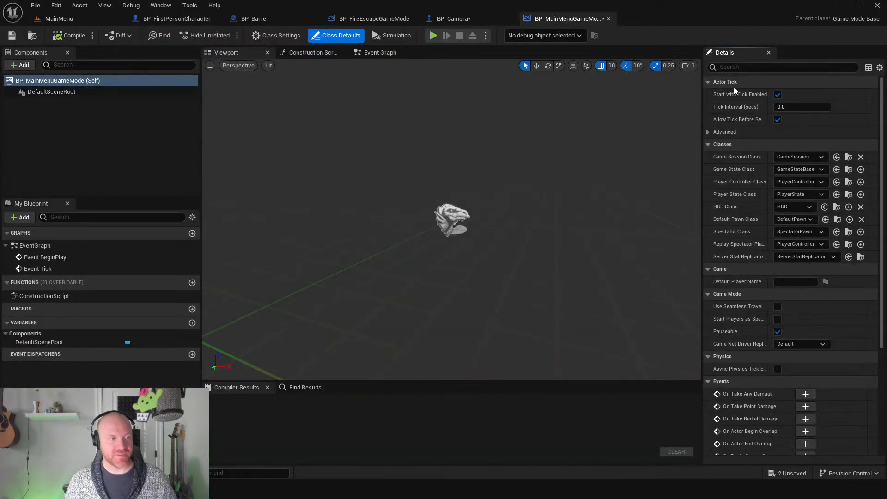
{"action": "left_click", "coordinate": [806, 220]}
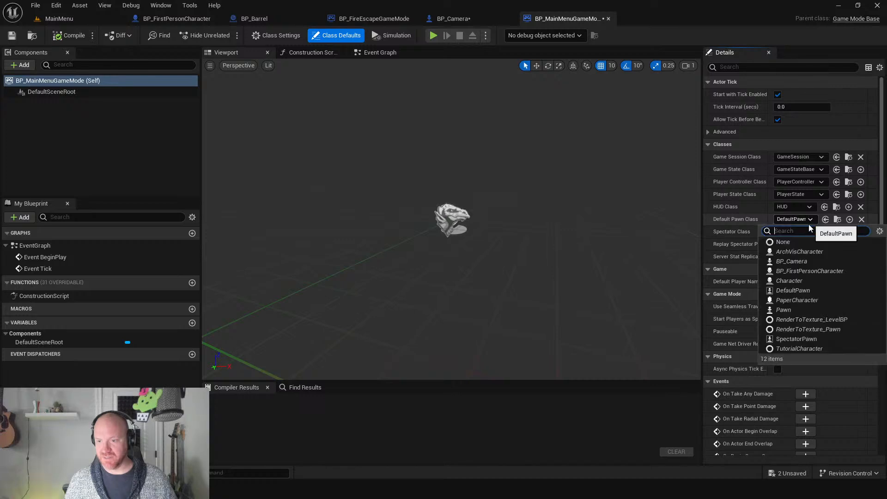
{"action": "left_click", "coordinate": [799, 260]}
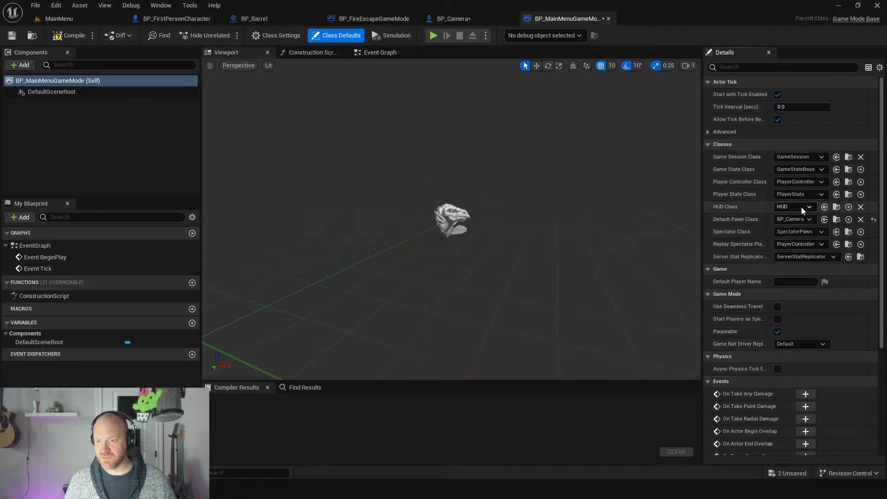
{"action": "left_click", "coordinate": [87, 19]}
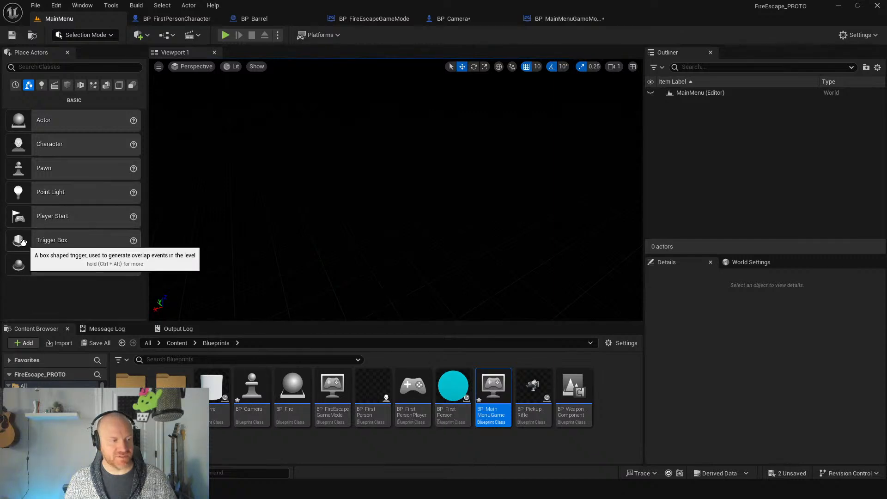
Place a Player Start in the MainMenu level and set its location to 0, 0, 0.
{"action": "left_click_drag", "start_coordinate": [29, 217], "coordinate": [378, 242]}
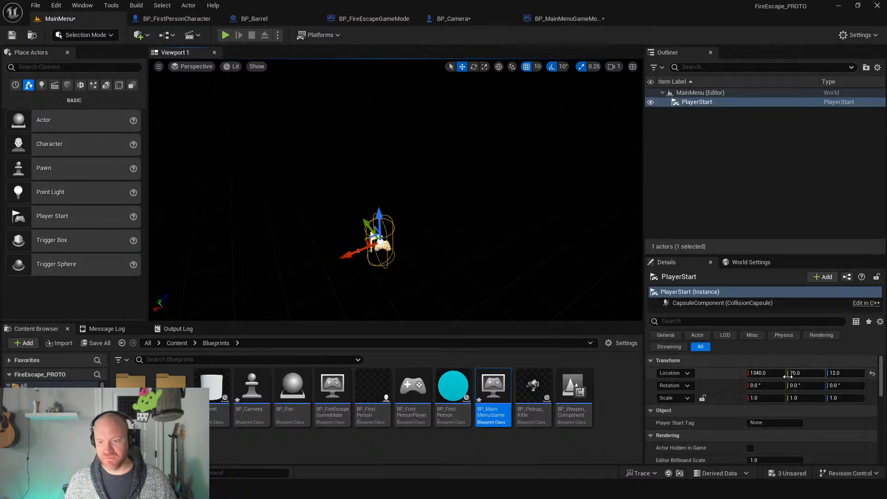
{"action": "type", "text": "0"}
{"action": "key", "text": "Tab"}
{"action": "type", "text": "0"}
{"action": "key", "text": "Tab"}
{"action": "type", "text": "0"}
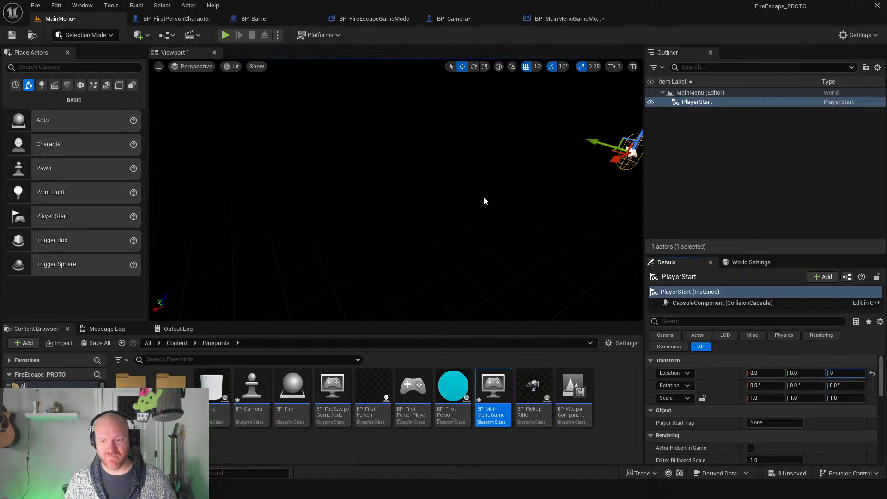
{"action": "key", "text": "Return"}
{"action": "key", "text": "f"}
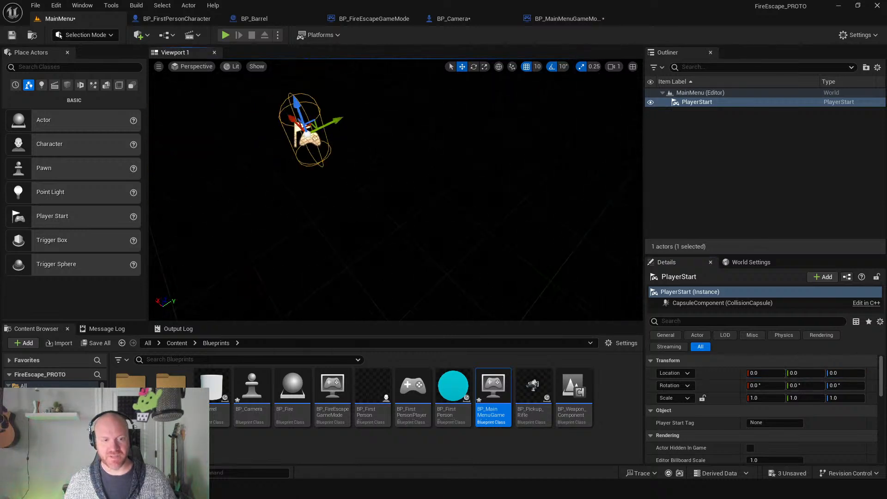
Place a BP_Fire actor in front of the Player Start, at about X 530, Y -30, Z -90.
{"action": "key", "text": "w"}
{"action": "right_click_drag", "start_coordinate": [396, 189], "coordinate": [250, 184]}
{"action": "key", "text": "d"}
{"action": "key", "text": "s"}
{"action": "right_click_drag", "start_coordinate": [488, 220], "coordinate": [502, 249]}
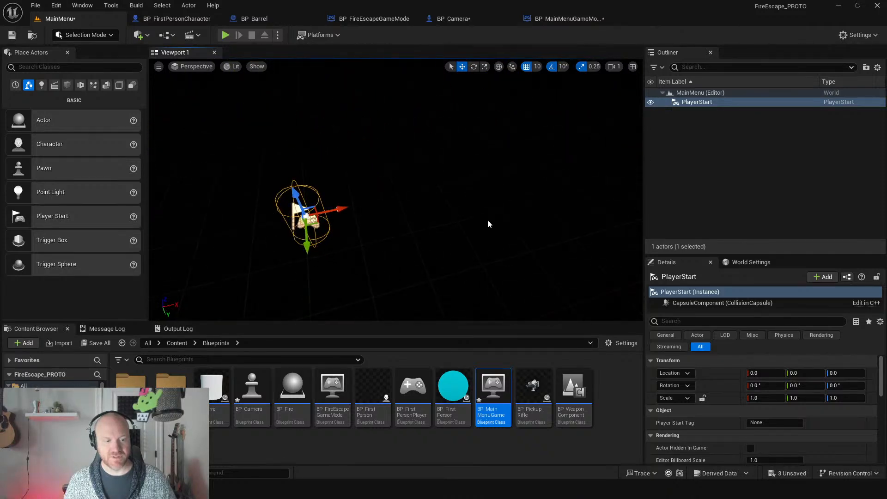
{"action": "left_click", "coordinate": [176, 343]}
{"action": "double_click", "coordinate": [138, 383]}
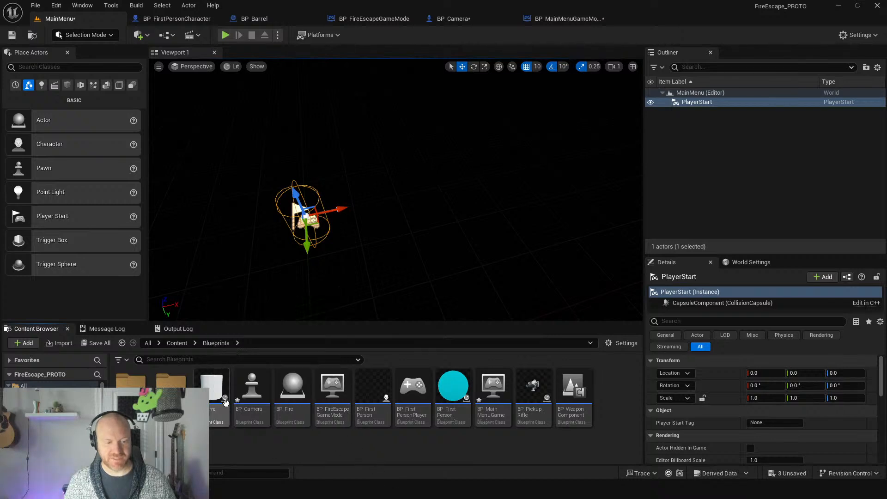
{"action": "left_click_drag", "start_coordinate": [292, 386], "coordinate": [506, 184]}
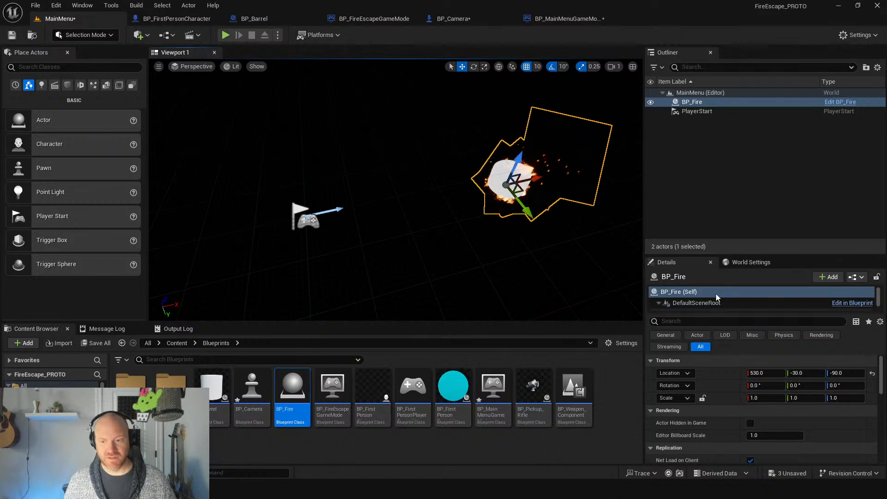
Set the level's GameMode Override to BP_MainMenuGameMode and play-test the level.
{"action": "left_click", "coordinate": [751, 262]}
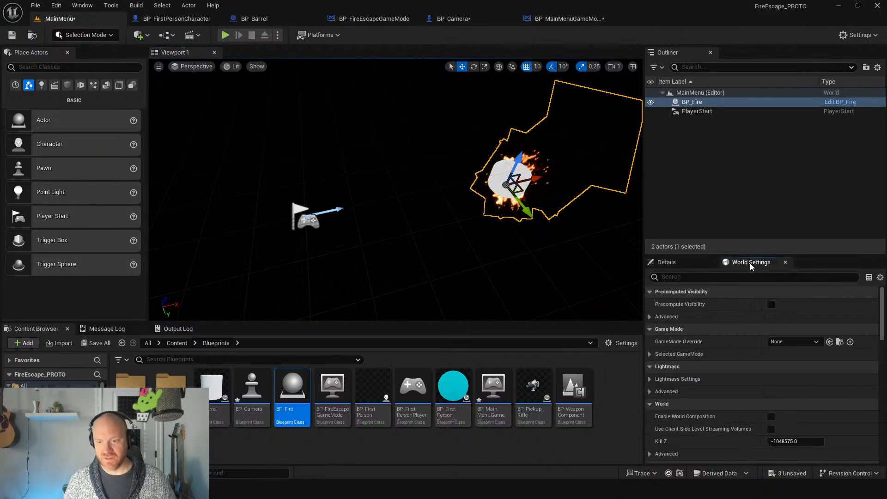
{"action": "left_click", "coordinate": [778, 341]}
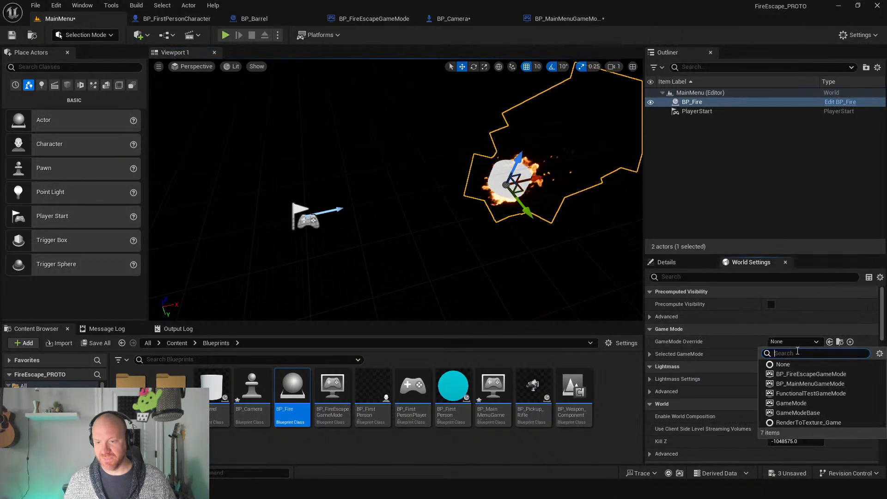
{"action": "left_click", "coordinate": [808, 384]}
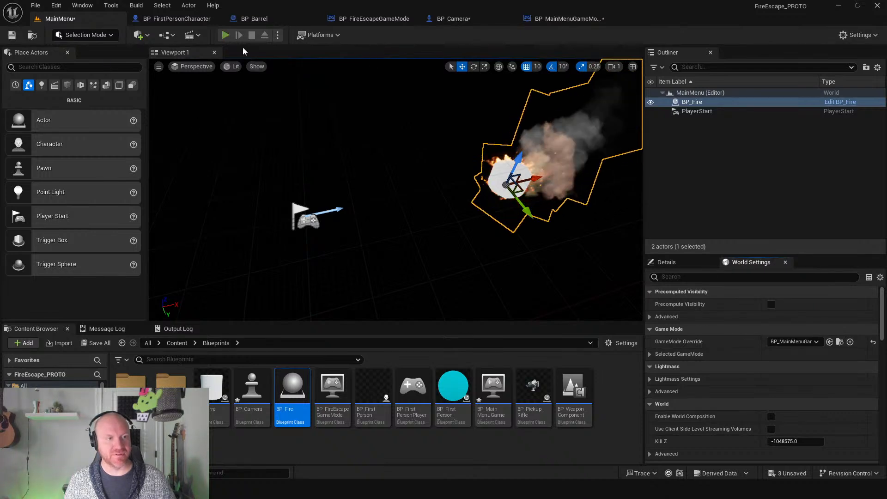
{"action": "left_click", "coordinate": [225, 35]}
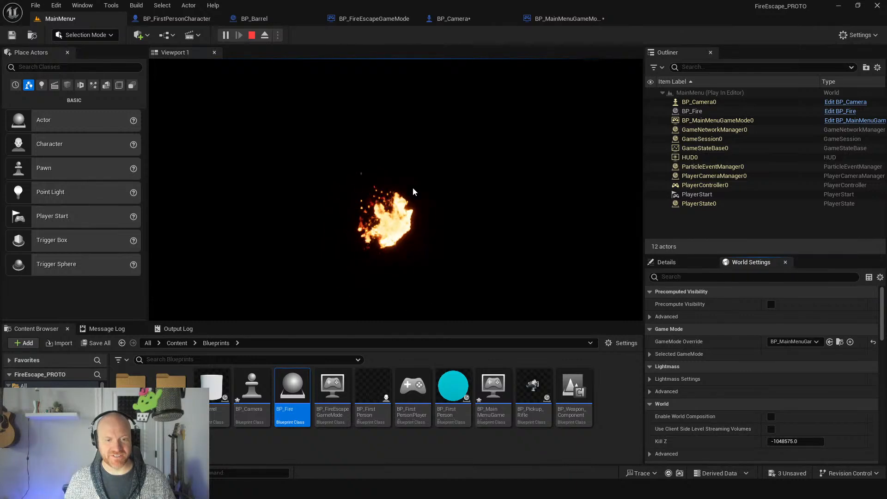
{"action": "key", "text": "Escape"}
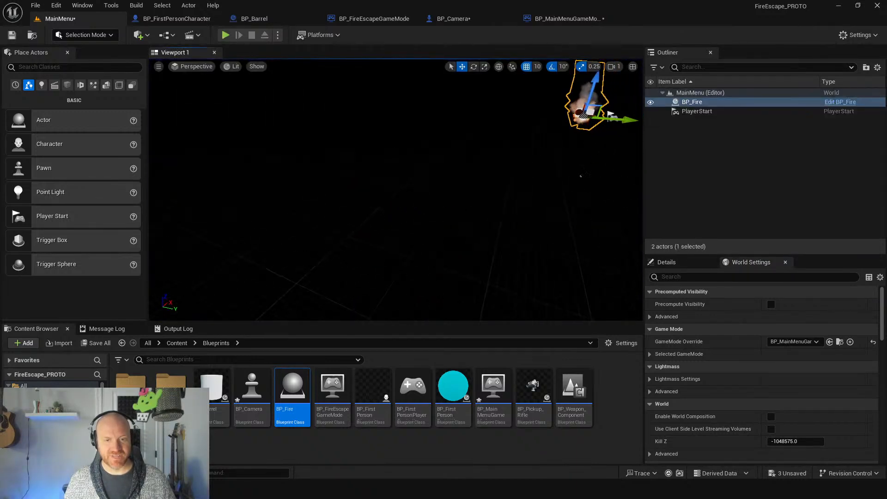
Try BP_Fire at a uniform scale of 5.0 in a play test and reduce the scale to 3.0.
{"action": "key", "text": "f"}
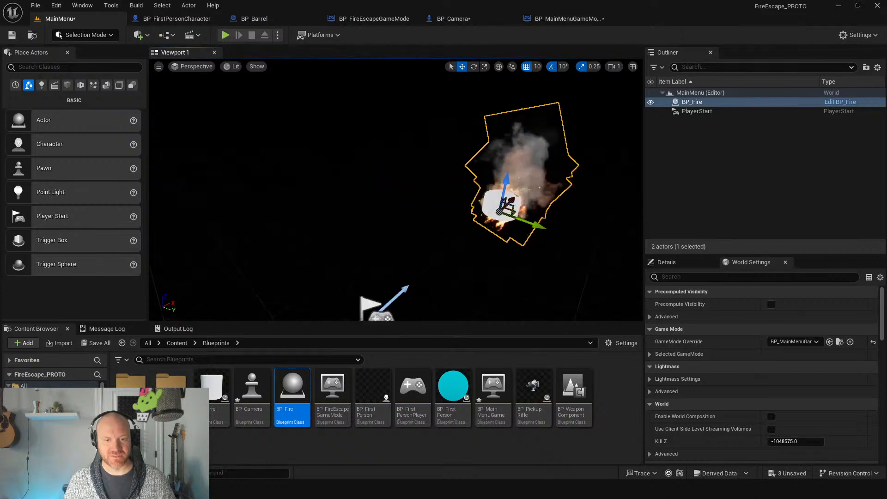
{"action": "right_click_drag", "start_coordinate": [507, 199], "coordinate": [462, 198]}
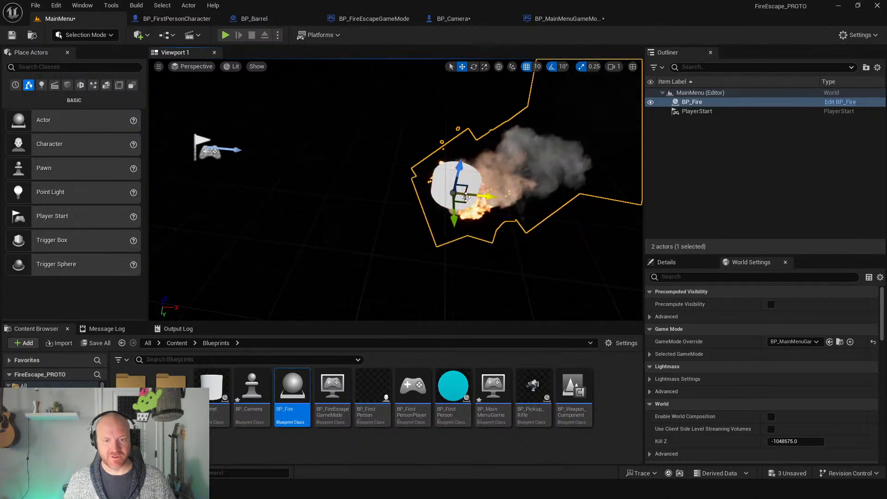
{"action": "left_click", "coordinate": [688, 262]}
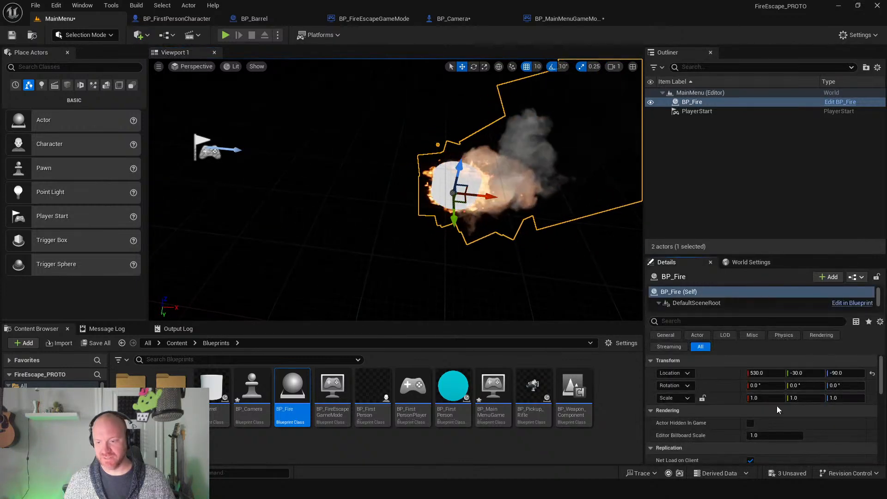
{"action": "scroll", "coordinate": [772, 399], "scroll_direction": "up", "scroll_amount": 4}
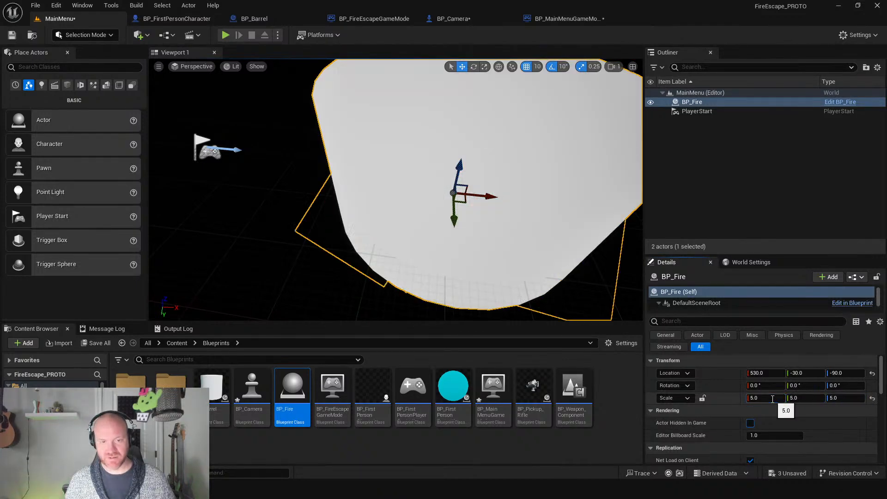
{"action": "left_click", "coordinate": [230, 34]}
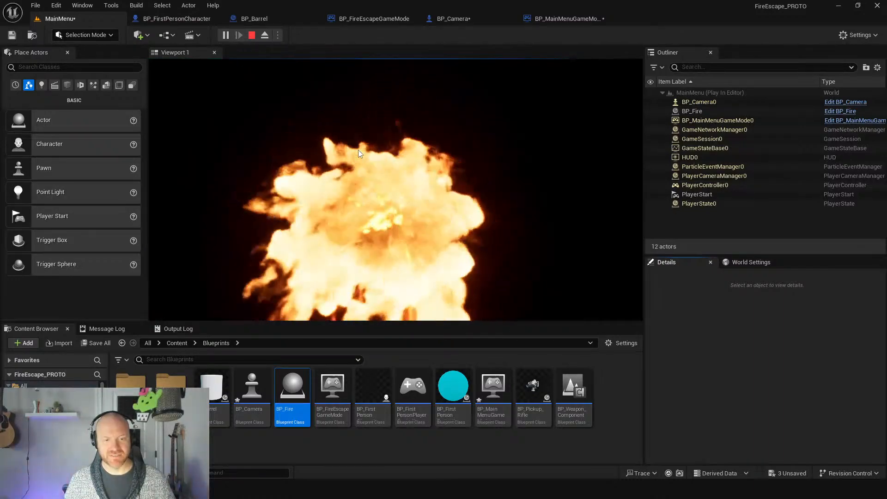
{"action": "key", "text": "Escape"}
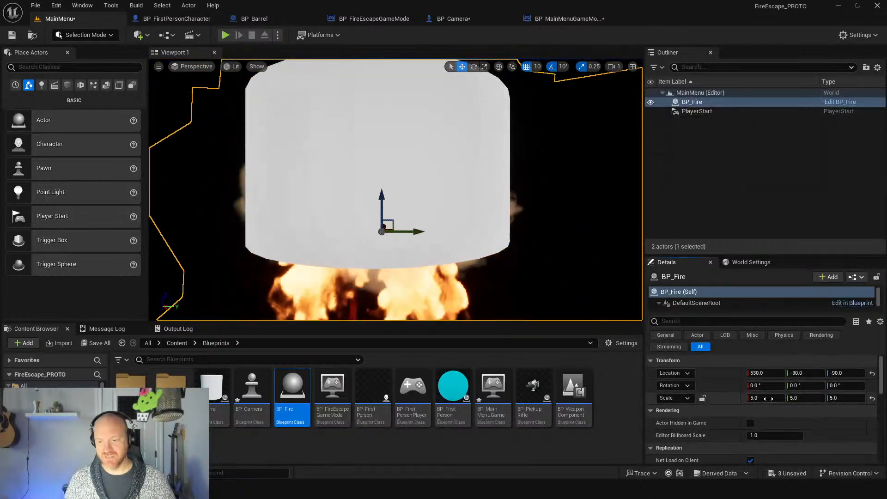
{"action": "left_click_drag", "start_coordinate": [767, 398], "coordinate": [756, 398]}
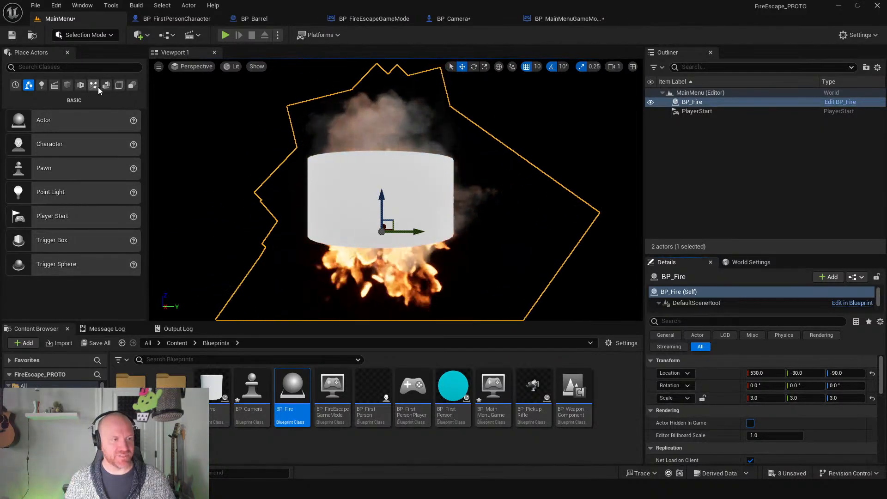
Add a Directional Light beside the fire, at about X 630, Y 440, Z 10, and play-test the lighting.
{"action": "left_click", "coordinate": [41, 85]}
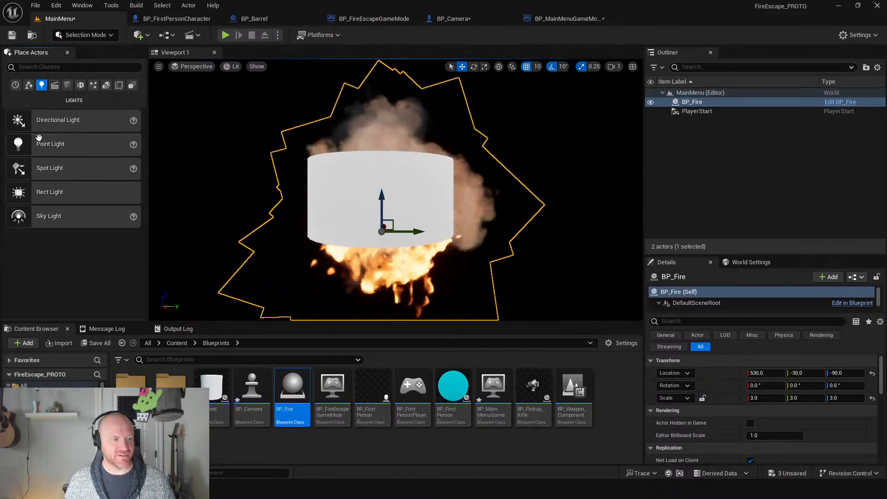
{"action": "left_click_drag", "start_coordinate": [37, 121], "coordinate": [568, 185]}
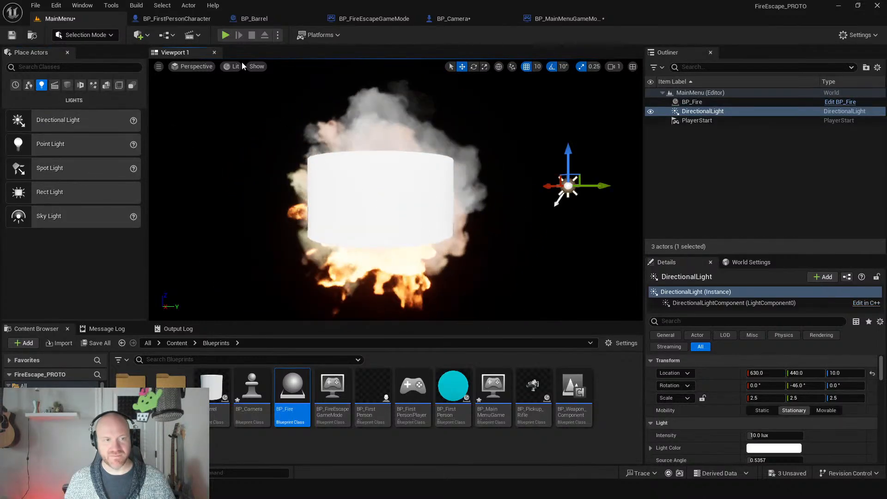
{"action": "left_click", "coordinate": [225, 35]}
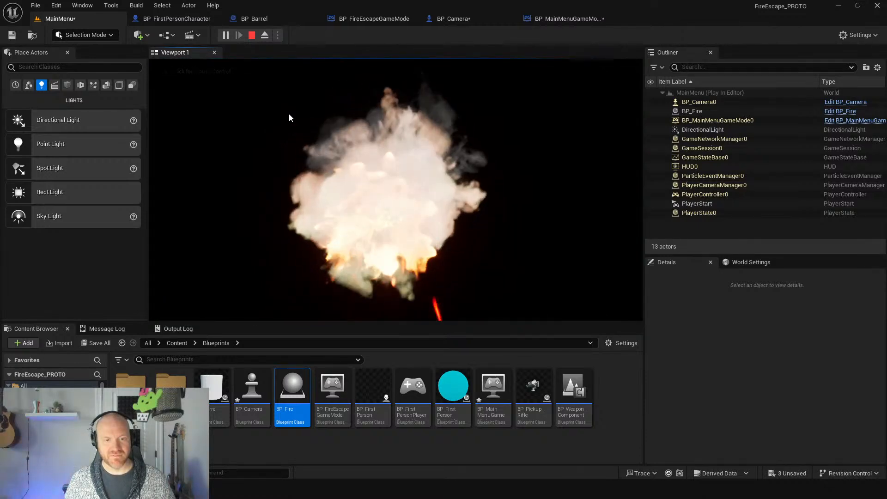
{"action": "key", "text": "Escape"}
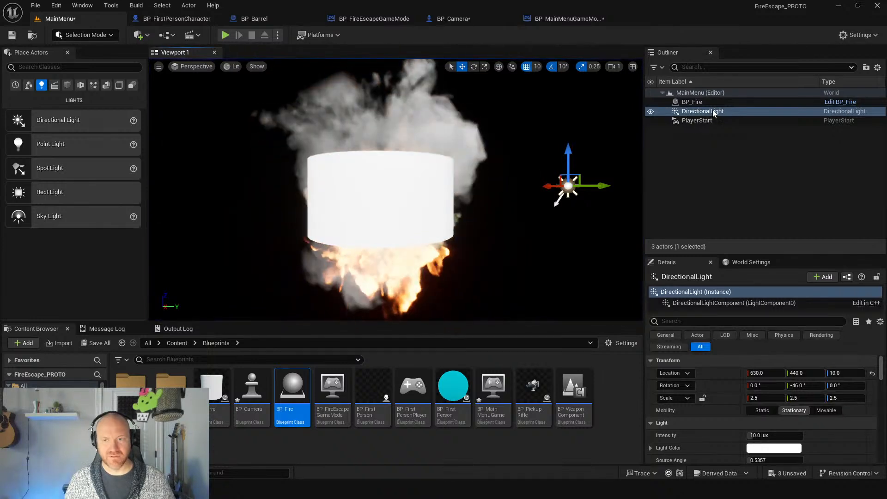
Align BP_Fire with the Player Start by setting its Y and Z location to 0, and play-test the framing.
{"action": "left_click", "coordinate": [697, 120]}
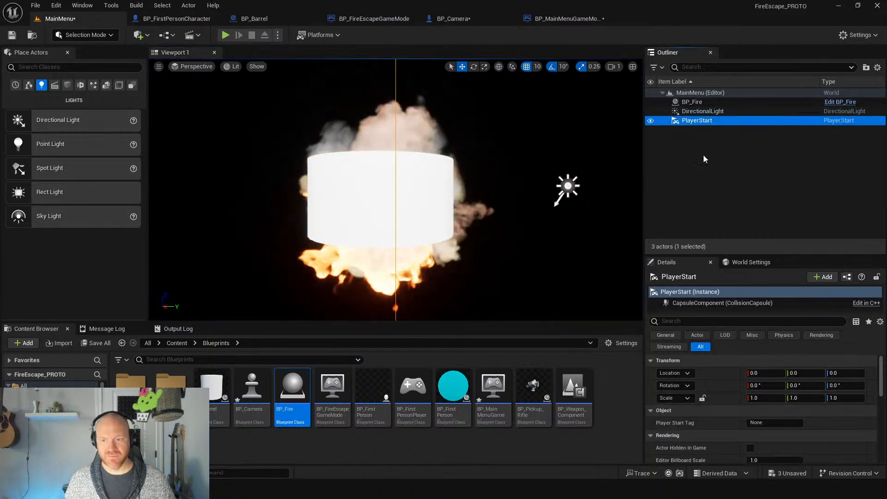
{"action": "left_click", "coordinate": [693, 102]}
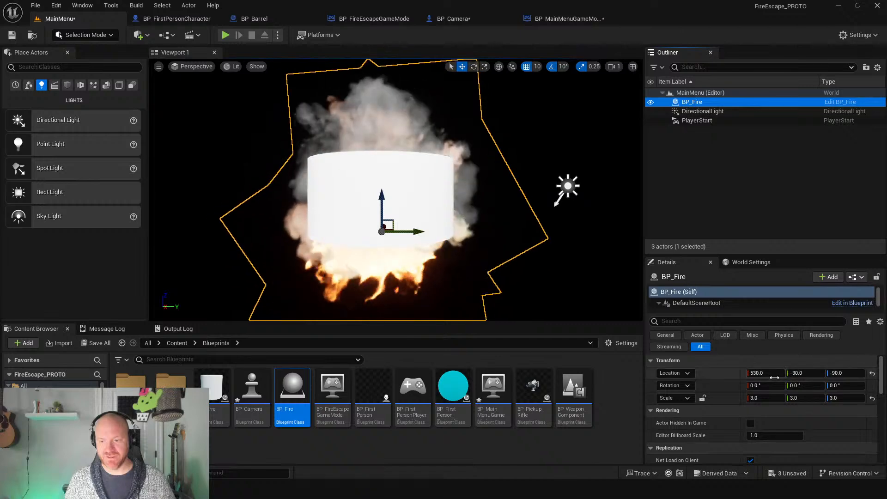
{"action": "left_click", "coordinate": [845, 373]}
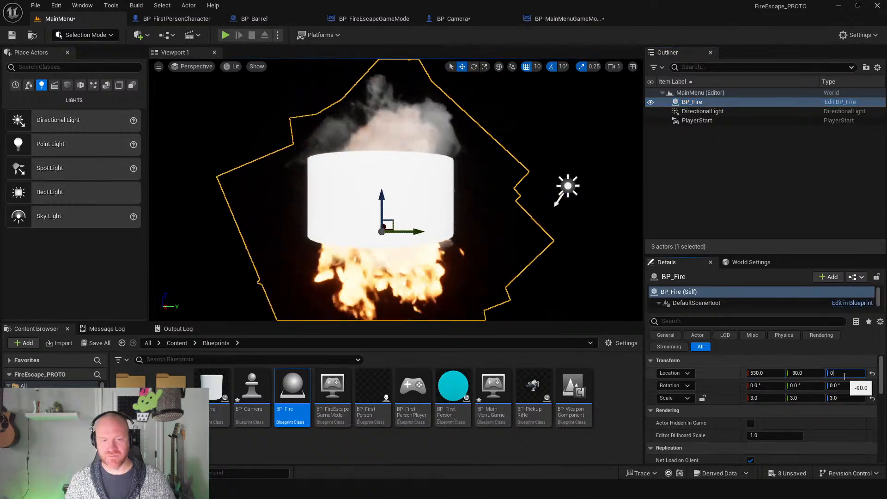
{"action": "type", "text": "0"}
{"action": "key", "text": "Tab"}
{"action": "left_click", "coordinate": [805, 371]}
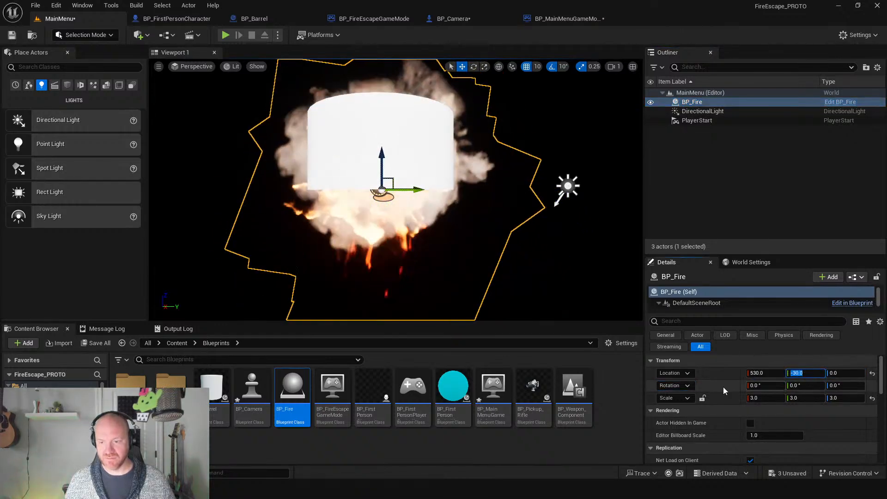
{"action": "right_click_drag", "start_coordinate": [508, 231], "coordinate": [371, 226]}
{"action": "key", "text": "s"}
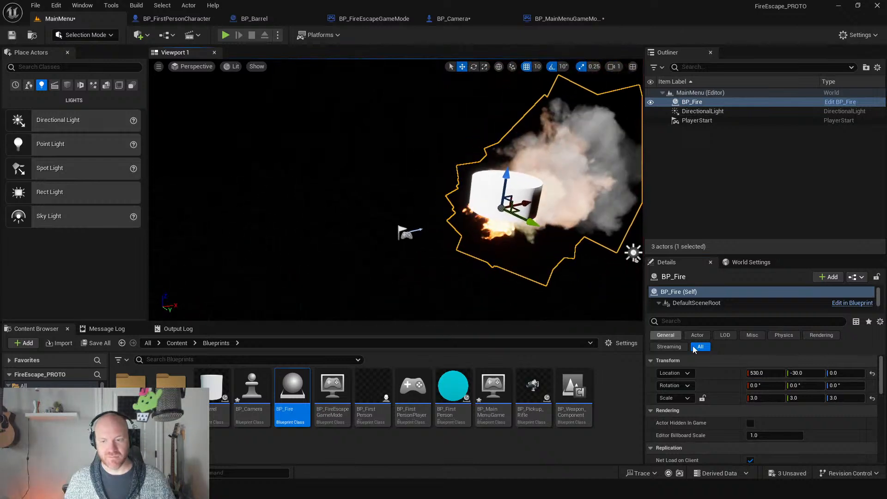
{"action": "left_click", "coordinate": [814, 375]}
{"action": "type", "text": "0"}
{"action": "key", "text": "Return"}
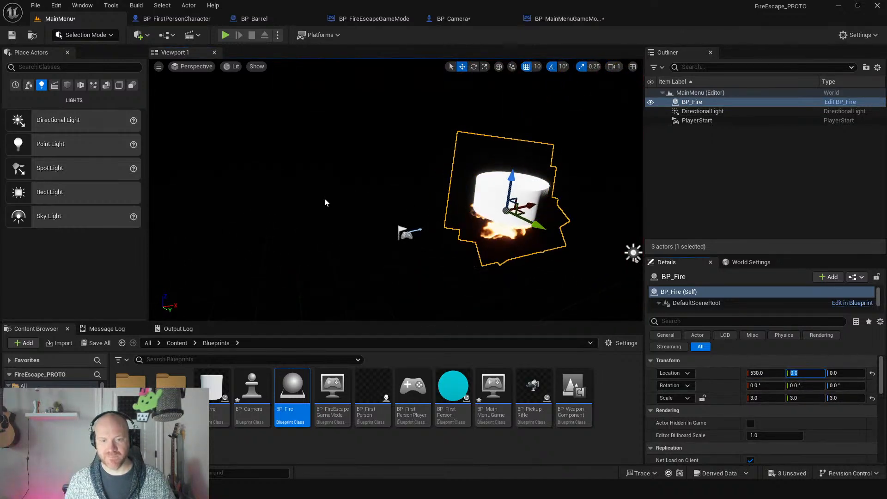
{"action": "left_click", "coordinate": [226, 37]}
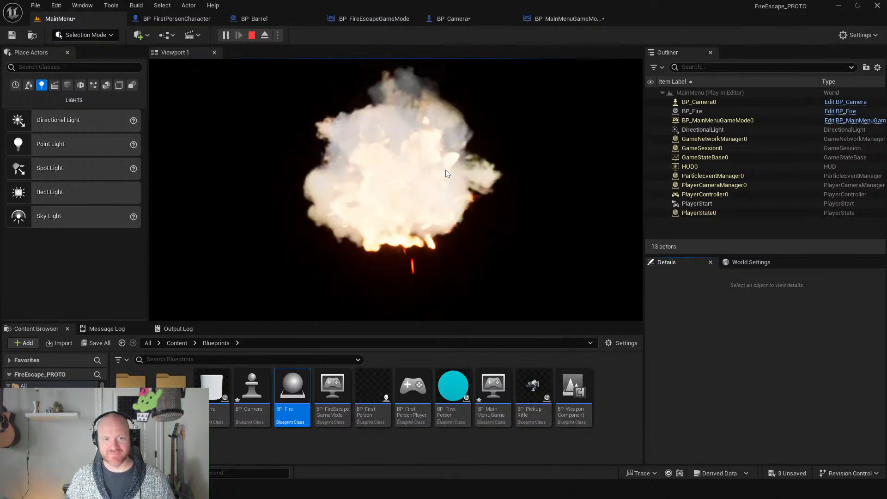
{"action": "key", "text": "Escape"}
Create a User Widget blueprint named wBP_MainMenu in the Content/UI folder.
{"action": "left_click", "coordinate": [177, 343]}
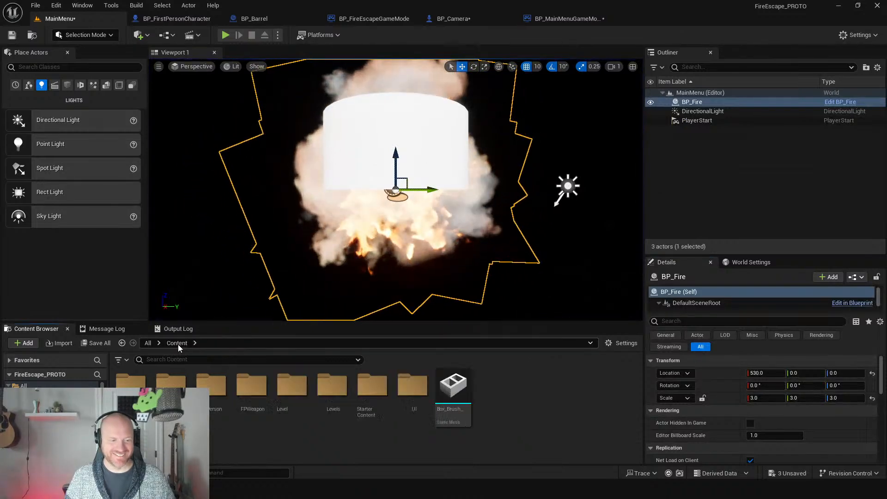
{"action": "left_click", "coordinate": [414, 400]}
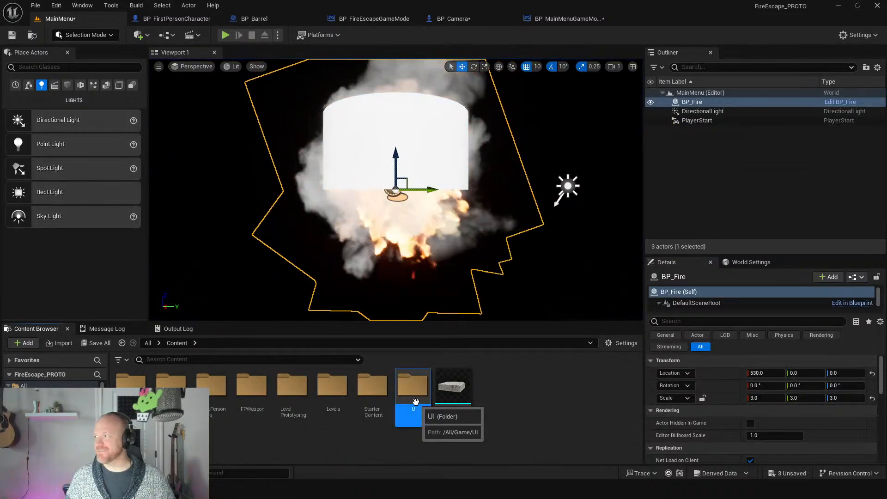
{"action": "double_click", "coordinate": [414, 400]}
{"action": "right_click", "coordinate": [257, 401]}
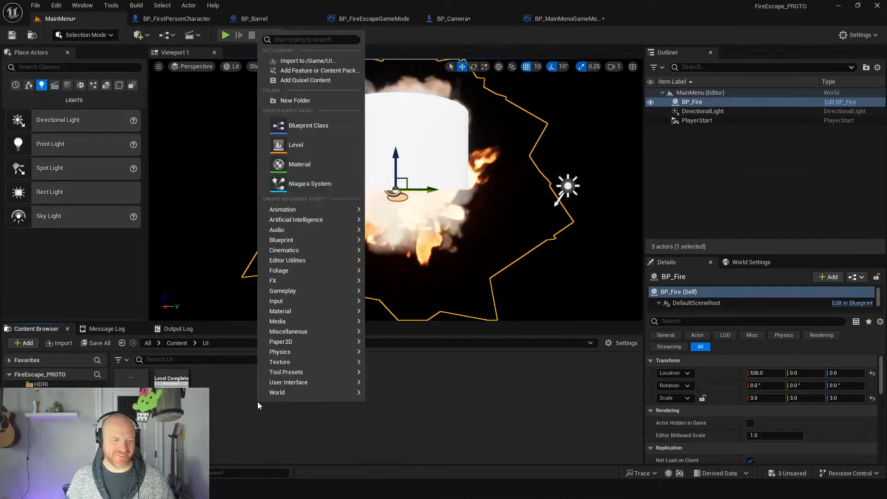
{"action": "mouse_move", "coordinate": [315, 395]}
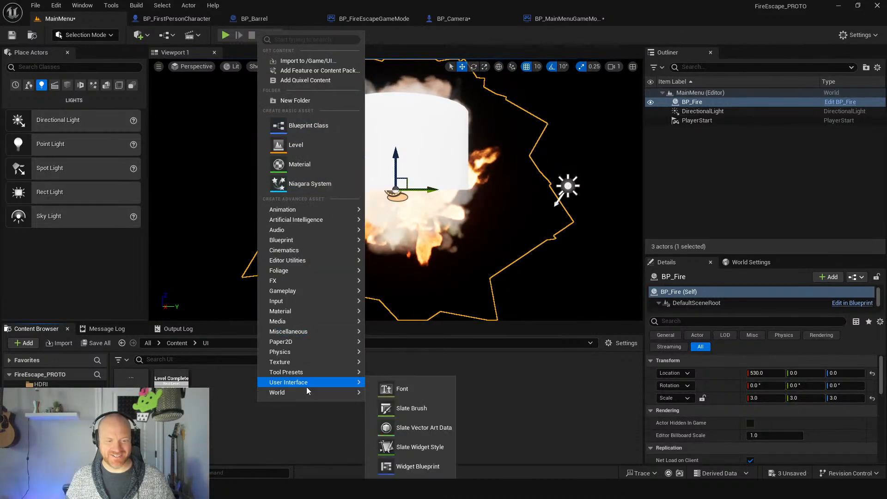
{"action": "left_click", "coordinate": [428, 469]}
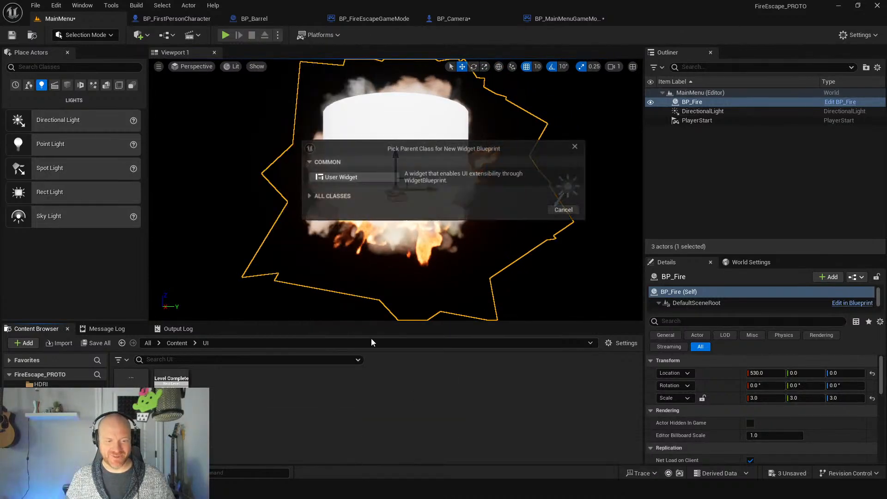
{"action": "left_click", "coordinate": [359, 176]}
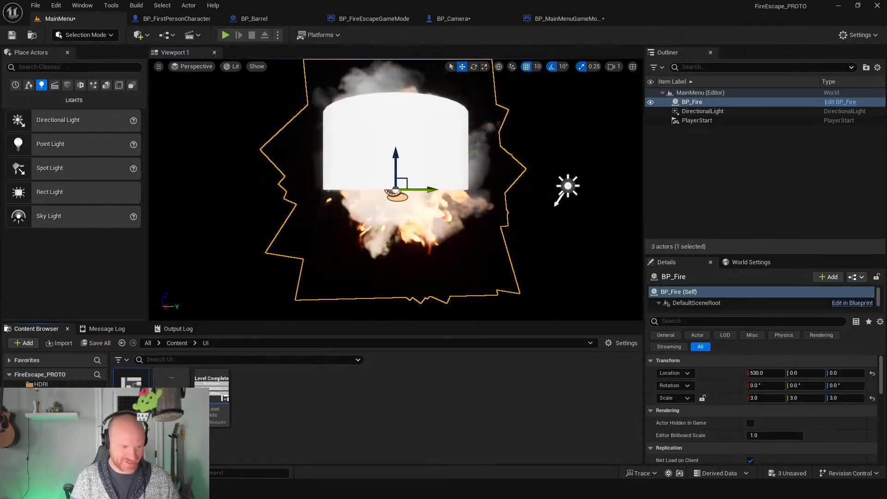
{"action": "key", "text": "BackSpace"}
{"action": "type", "text": "WBP_"}
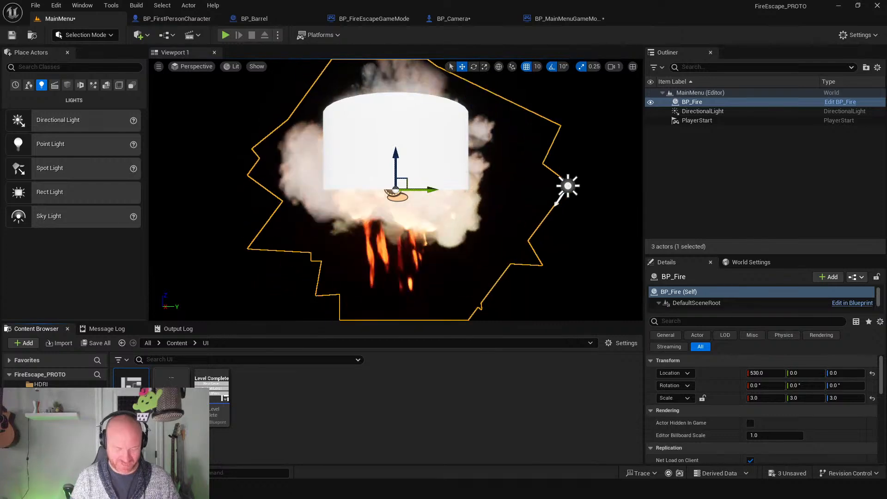
{"action": "key", "text": "Return"}
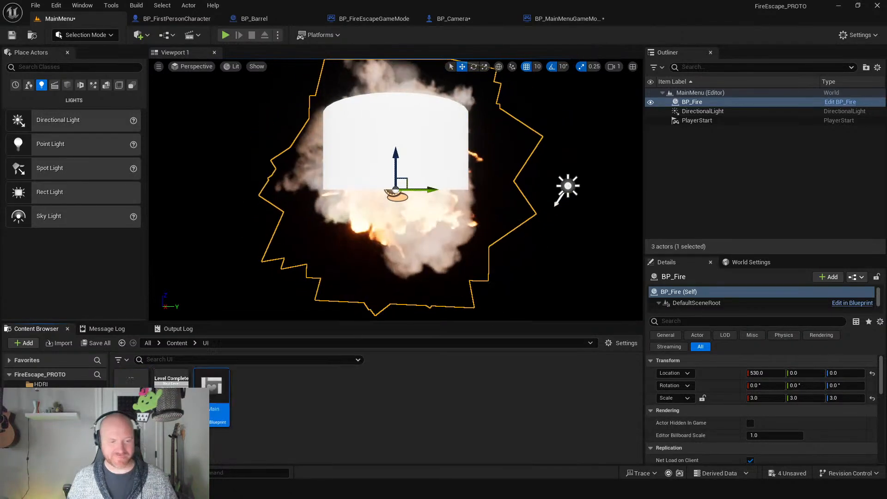
Open wBP_MainMenu and add a Canvas Panel as its root widget.
{"action": "double_click", "coordinate": [217, 398]}
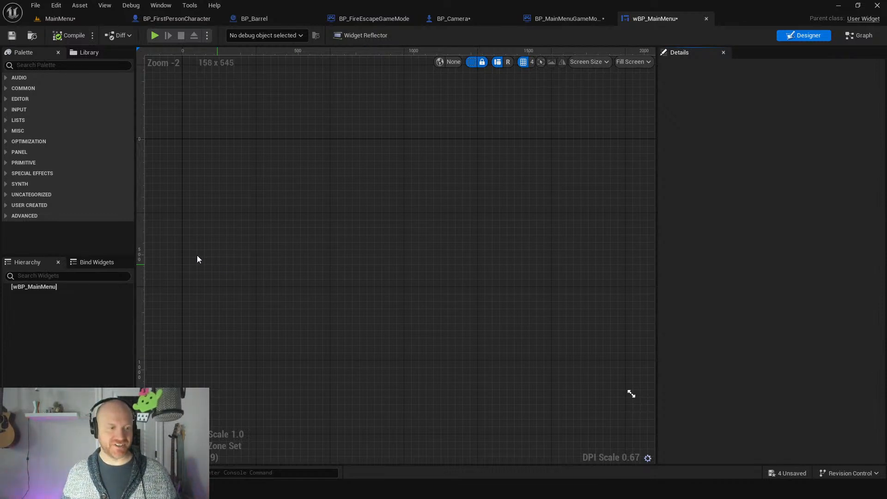
{"action": "left_click", "coordinate": [26, 67]}
{"action": "type", "text": "canv"}
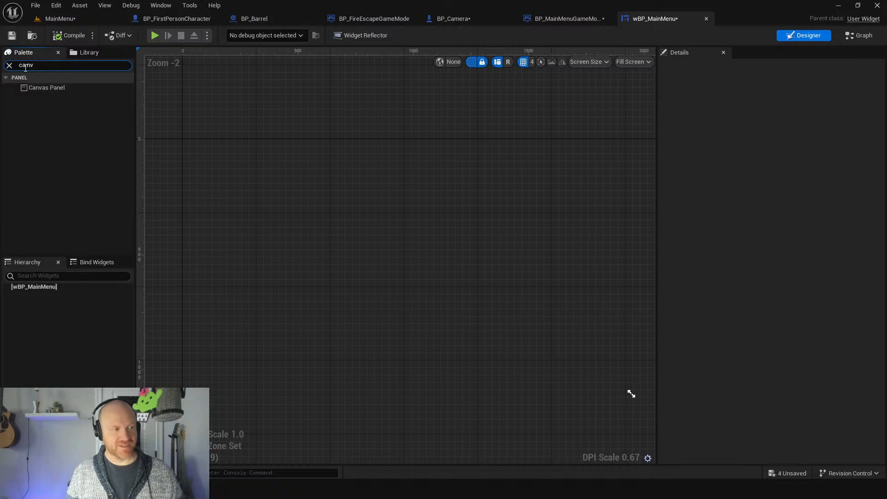
{"action": "left_click_drag", "start_coordinate": [43, 87], "coordinate": [56, 159]}
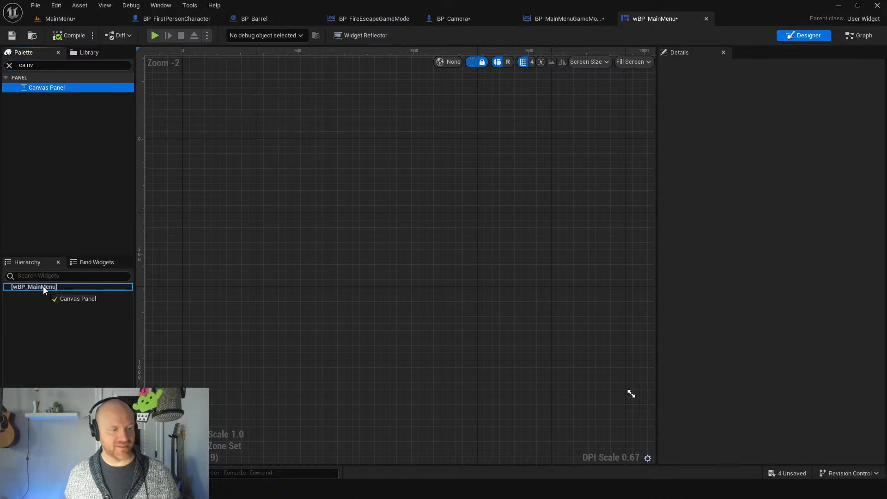
{"action": "left_click", "coordinate": [9, 65]}
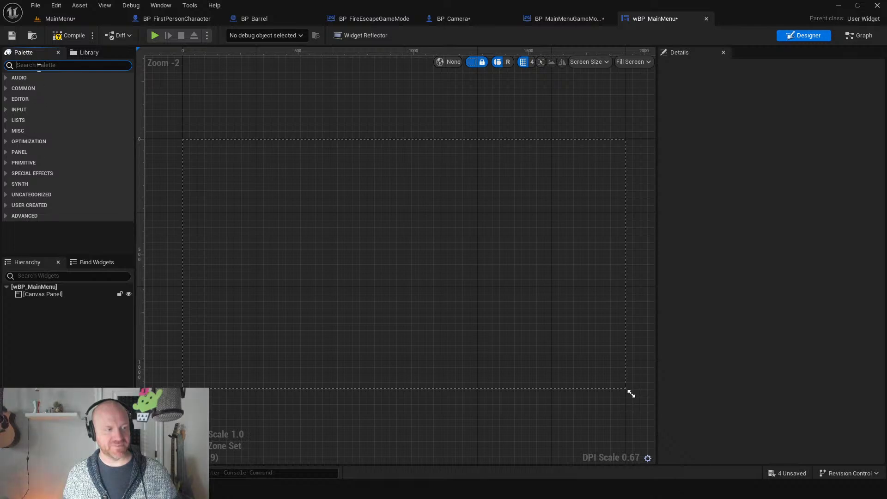
Place a Text widget on the canvas at about X 124, anchor it to the canvas's middle left, and set its font size to 60.
{"action": "left_click", "coordinate": [4, 87]}
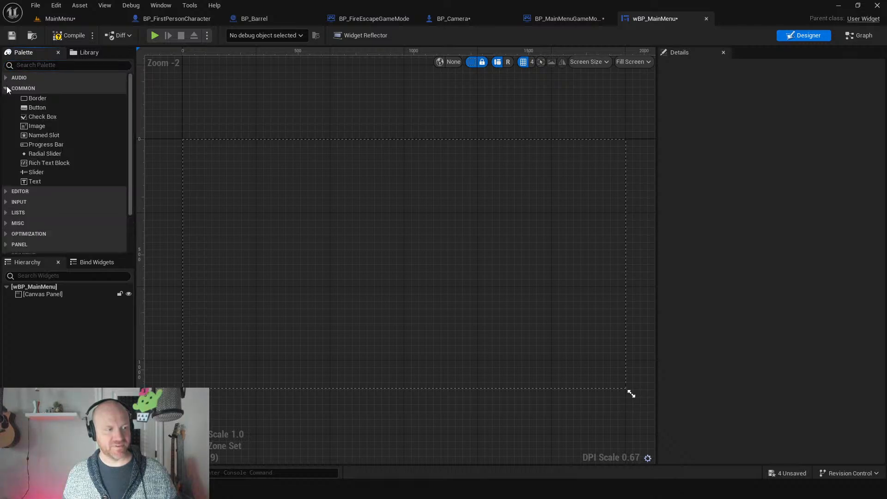
{"action": "left_click_drag", "start_coordinate": [33, 183], "coordinate": [217, 223]}
{"action": "left_click", "coordinate": [765, 113]}
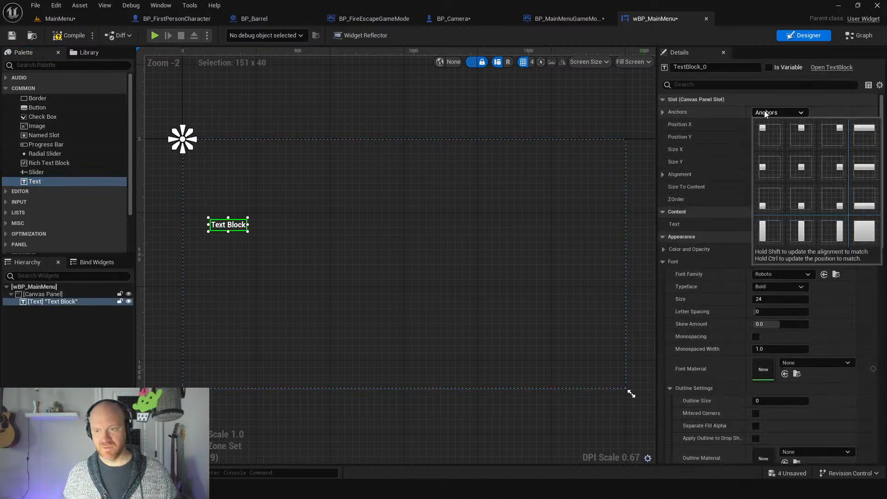
{"action": "left_click", "coordinate": [782, 166]}
{"action": "left_click", "coordinate": [775, 300]}
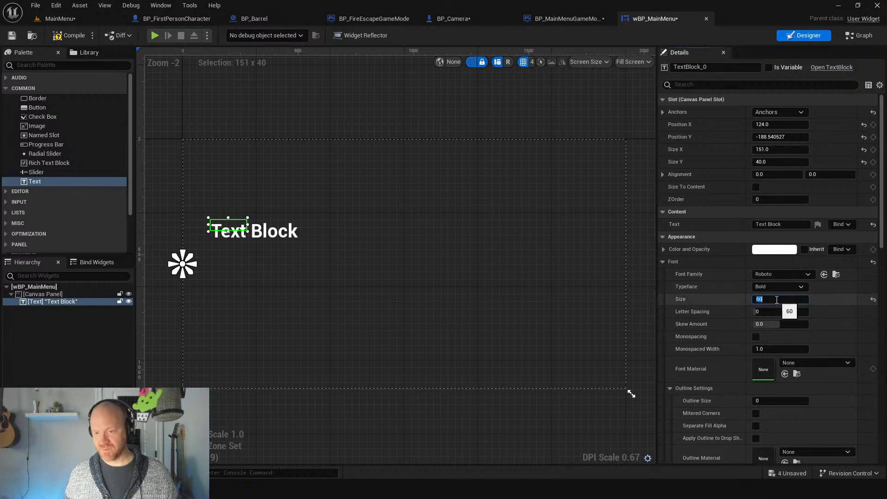
{"action": "key", "text": "Return"}
Set the text block's content to "Fire" and "Escape" on two separate lines.
{"action": "left_click", "coordinate": [780, 224]}
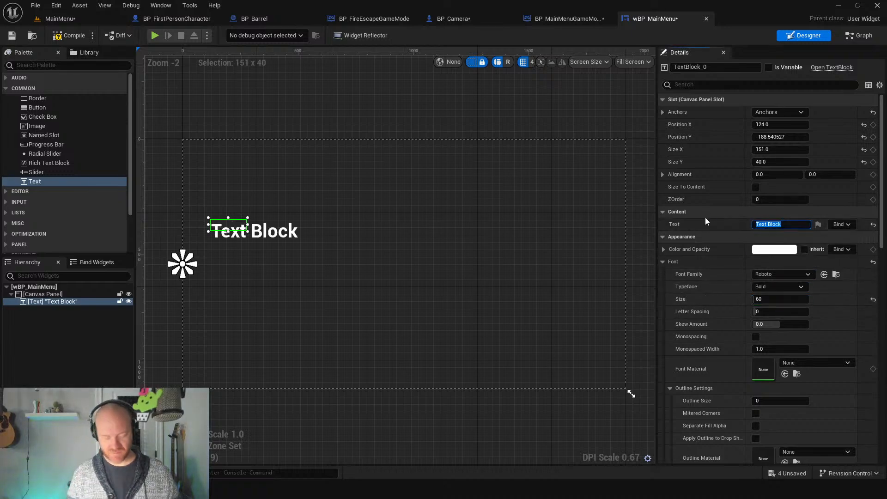
{"action": "type", "text": "Fire"}
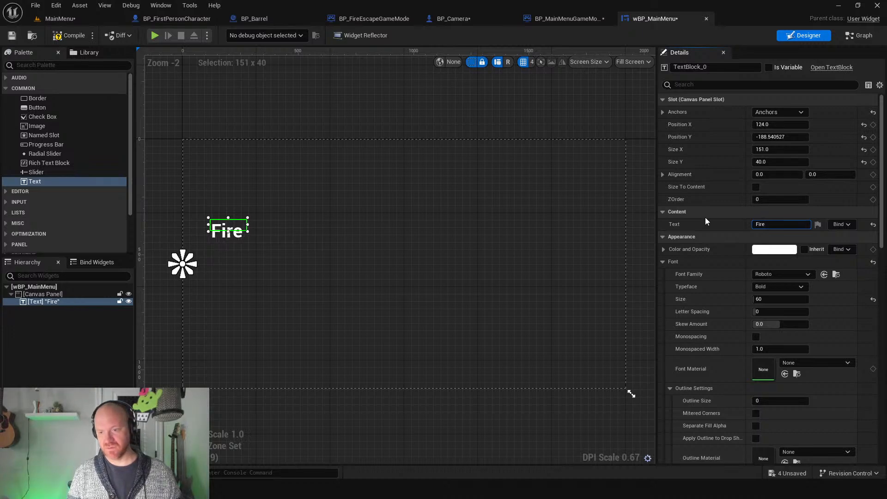
{"action": "key", "text": "Return"}
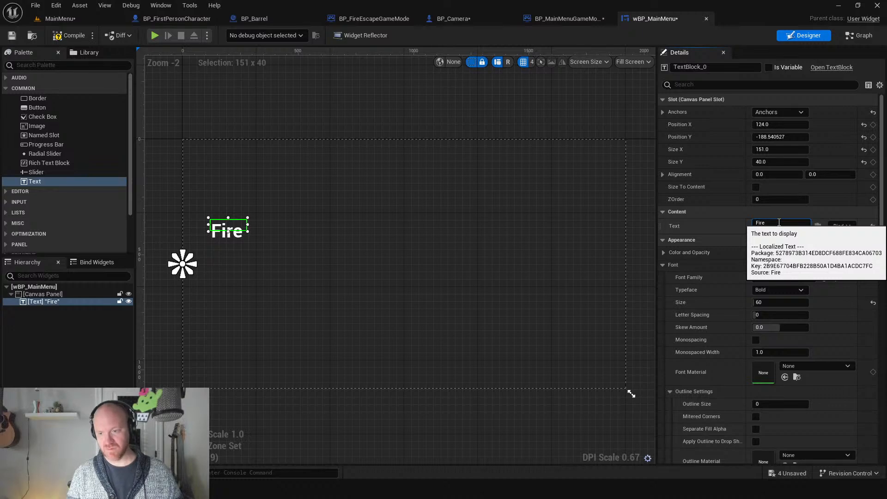
{"action": "type", "text": "Escape"}
{"action": "key", "text": "Return"}
Enable Size To Content for the title and centre it vertically with Y alignment 0.5 and Position Y 0.
{"action": "left_click", "coordinate": [755, 187]}
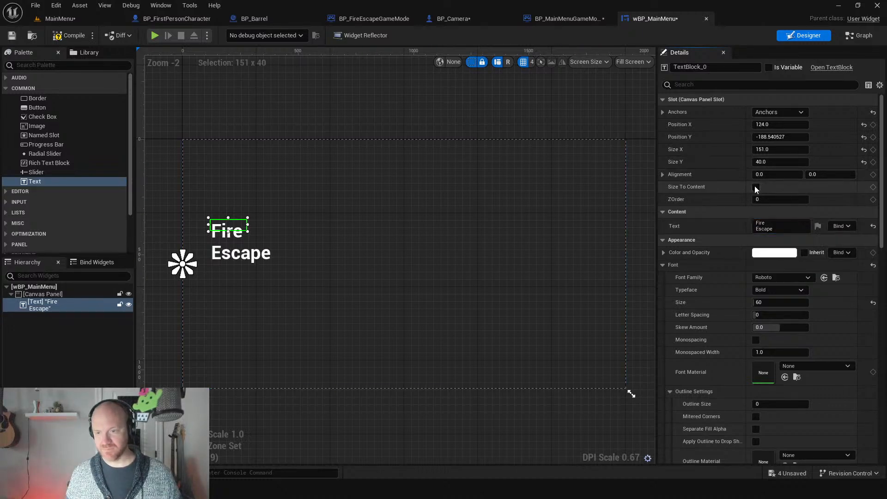
{"action": "left_click", "coordinate": [755, 187]}
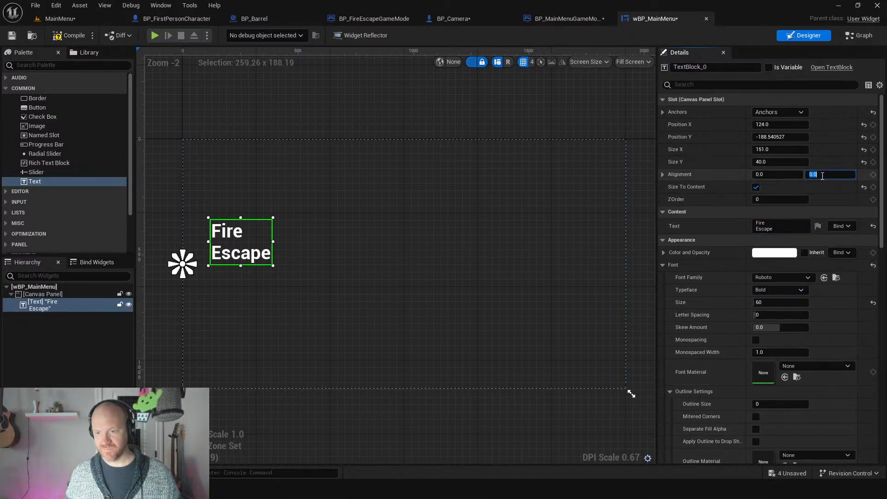
{"action": "type", "text": "0.5"}
{"action": "key", "text": "Return"}
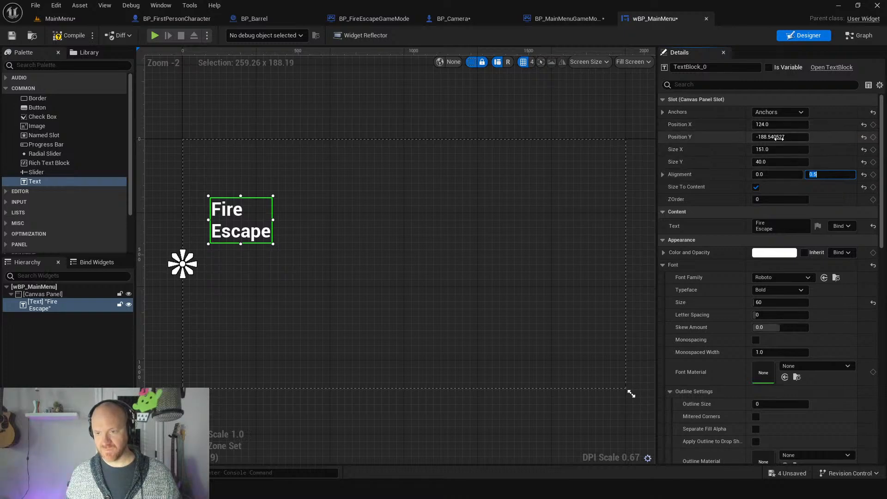
{"action": "type", "text": "0"}
{"action": "key", "text": "Return"}
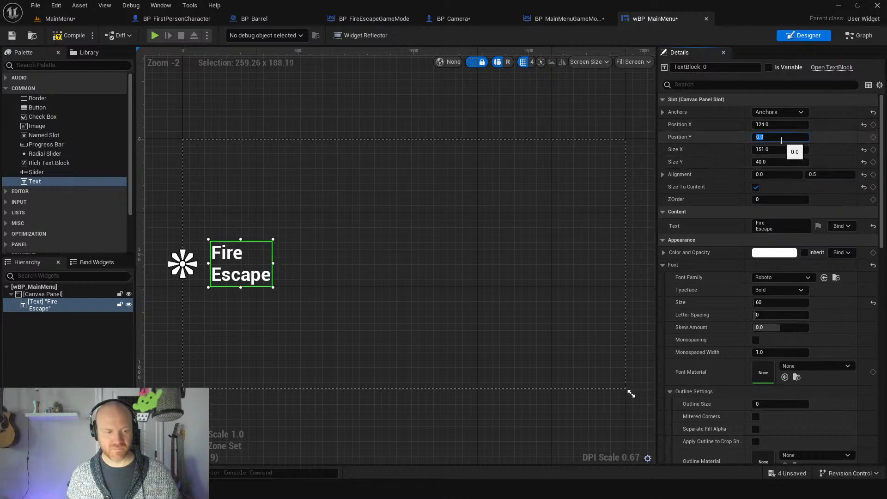
Set the title's font size to 100 and its outline size to 2.
{"action": "left_click", "coordinate": [771, 304]}
{"action": "type", "text": "100"}
{"action": "key", "text": "Return"}
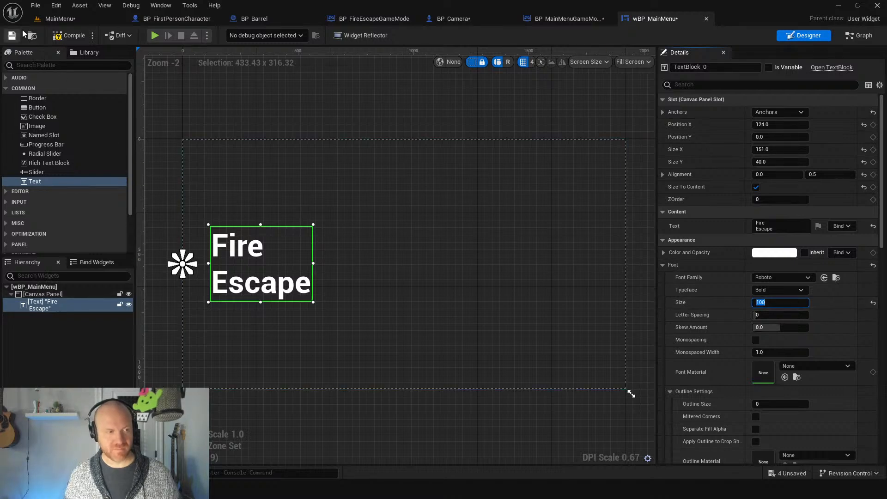
{"action": "left_click", "coordinate": [763, 404]}
{"action": "type", "text": "2"}
{"action": "key", "text": "Return"}
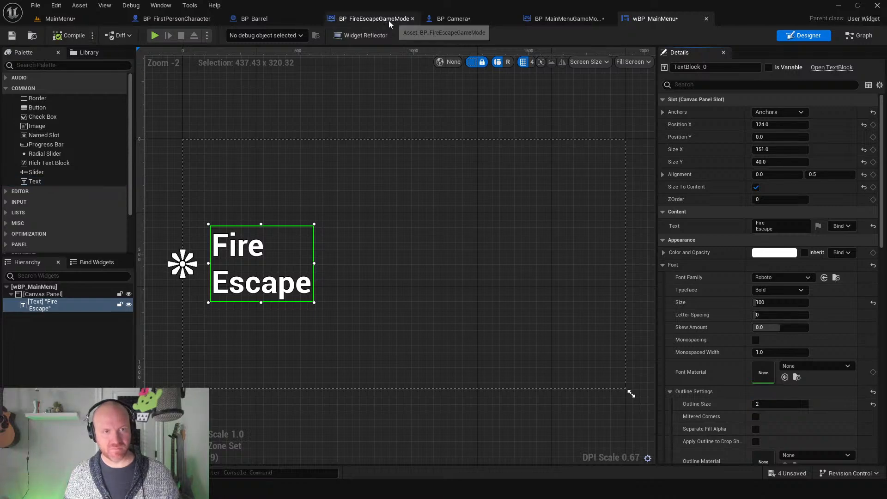
Open the event graph of BP_MainMenuGameMode and delete the Event Tick node.
{"action": "left_click", "coordinate": [561, 19]}
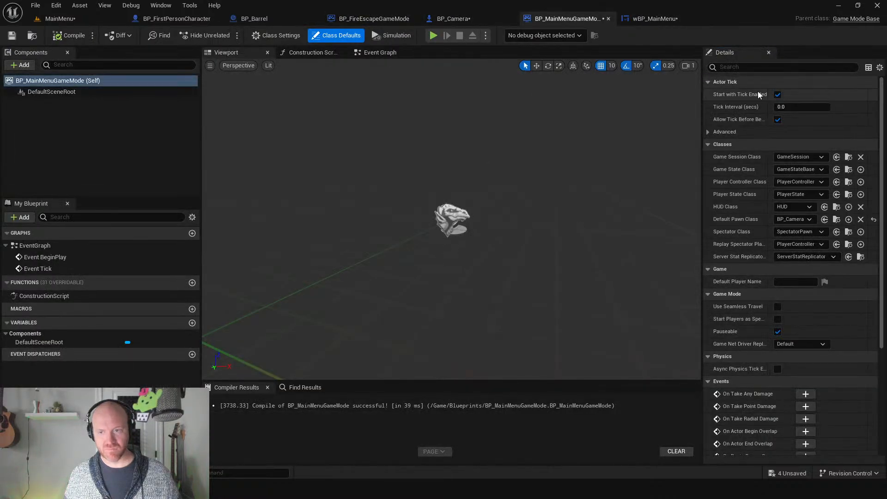
{"action": "left_click", "coordinate": [378, 53]}
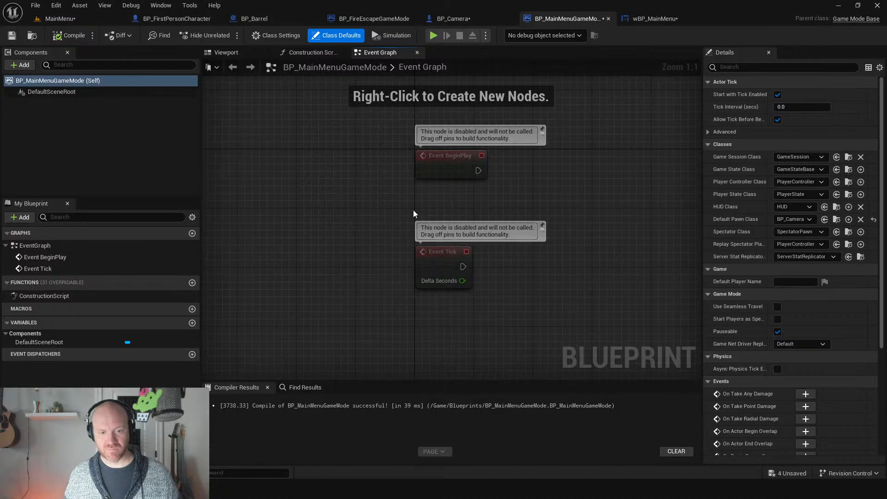
{"action": "left_click", "coordinate": [437, 247]}
{"action": "key", "text": "Delete"}
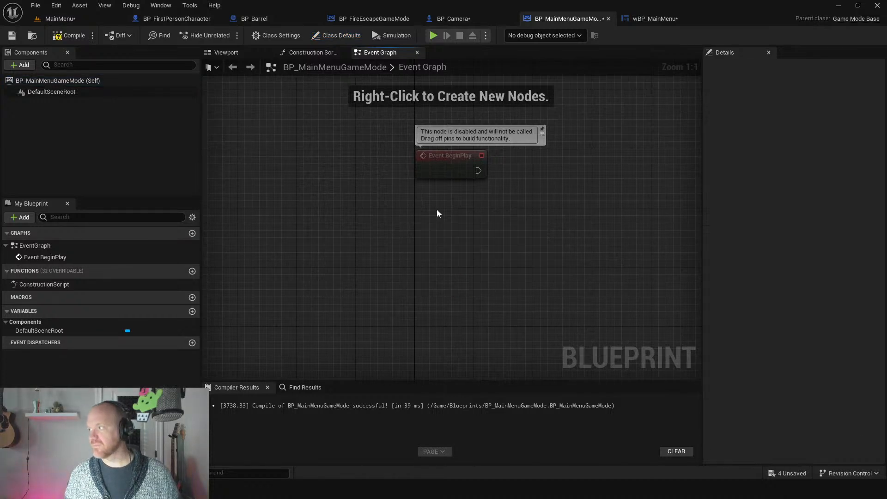
Connect a Create Widget node to Event BeginPlay and set its class to wBP_MainMenu.
{"action": "right_click_drag", "start_coordinate": [437, 213], "coordinate": [319, 269]}
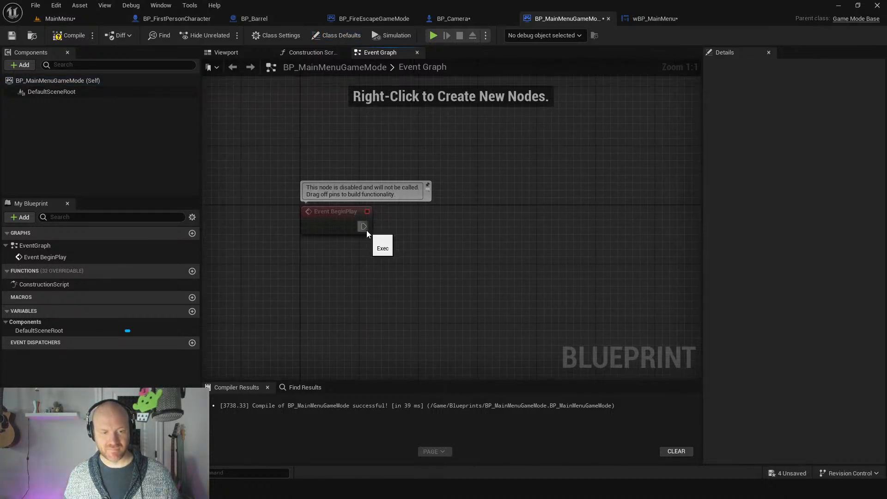
{"action": "left_click_drag", "start_coordinate": [366, 230], "coordinate": [438, 210]}
{"action": "type", "text": "createw"}
{"action": "key", "text": "Return"}
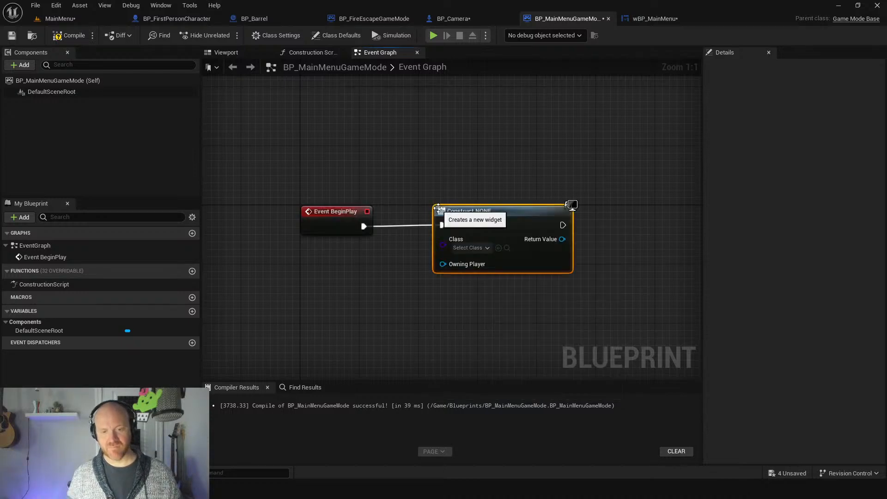
{"action": "left_click", "coordinate": [481, 248]}
{"action": "type", "text": "m"}
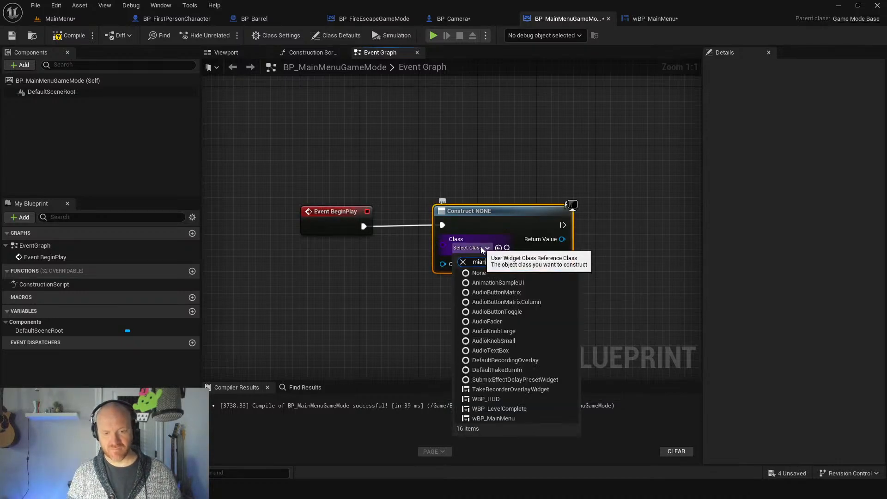
{"action": "type", "text": "ian"}
{"action": "type", "text": "ain"}
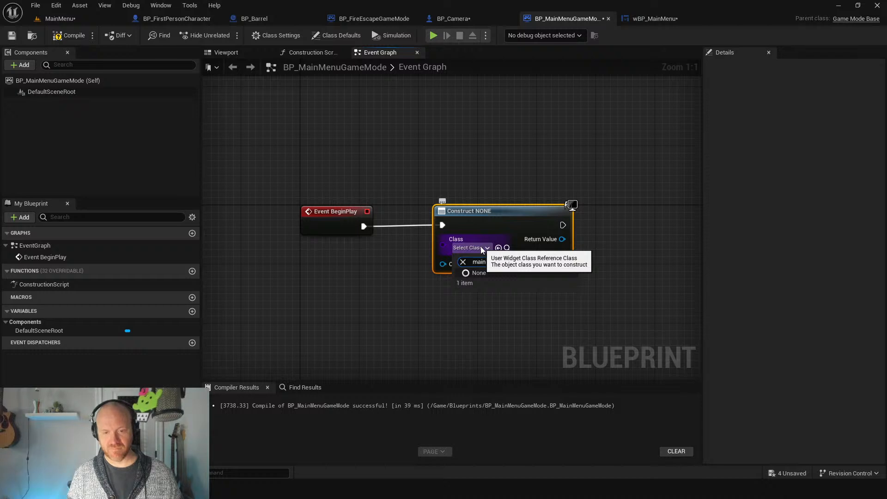
{"action": "left_click", "coordinate": [501, 286]}
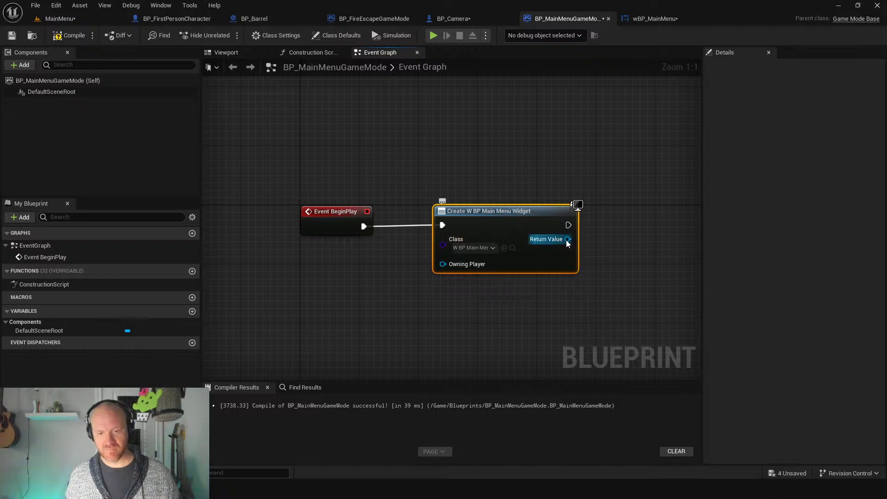
Connect an Add to Viewport node to the created widget's return value and play-test the menu title.
{"action": "left_click_drag", "start_coordinate": [567, 239], "coordinate": [636, 202]}
{"action": "type", "text": "add to viewport"}
{"action": "key", "text": "Return"}
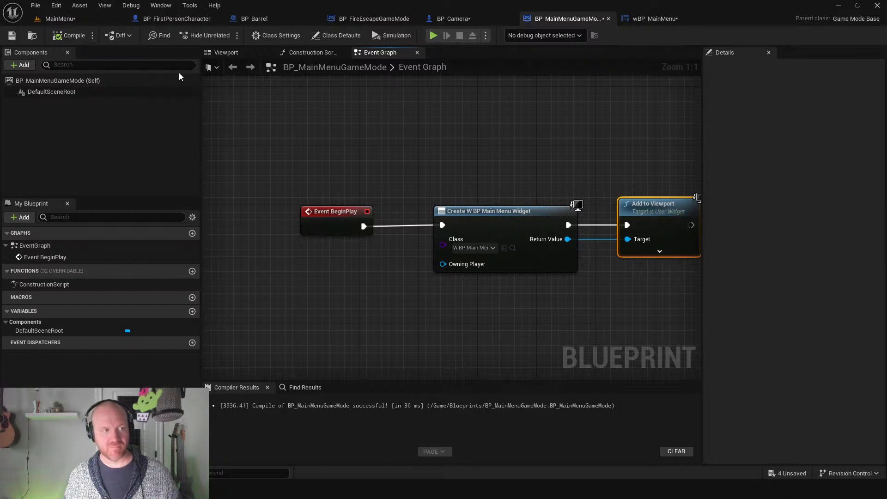
{"action": "left_click", "coordinate": [431, 35]}
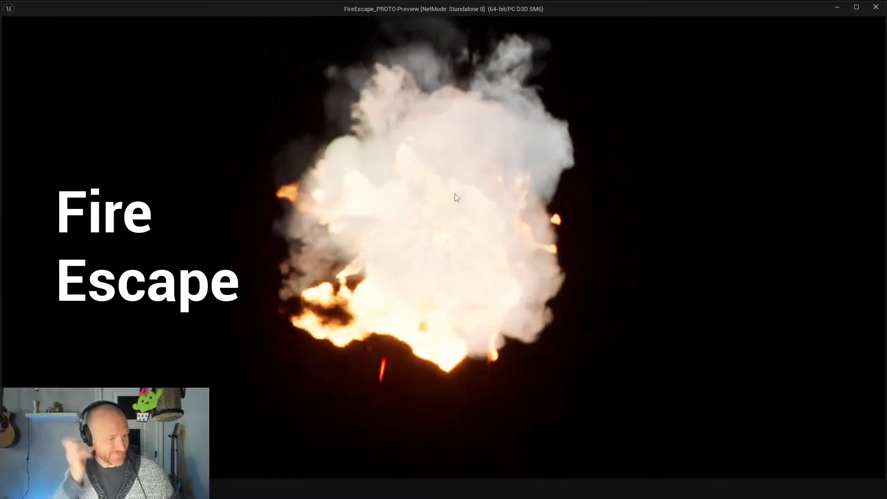
{"action": "key", "text": "Escape"}
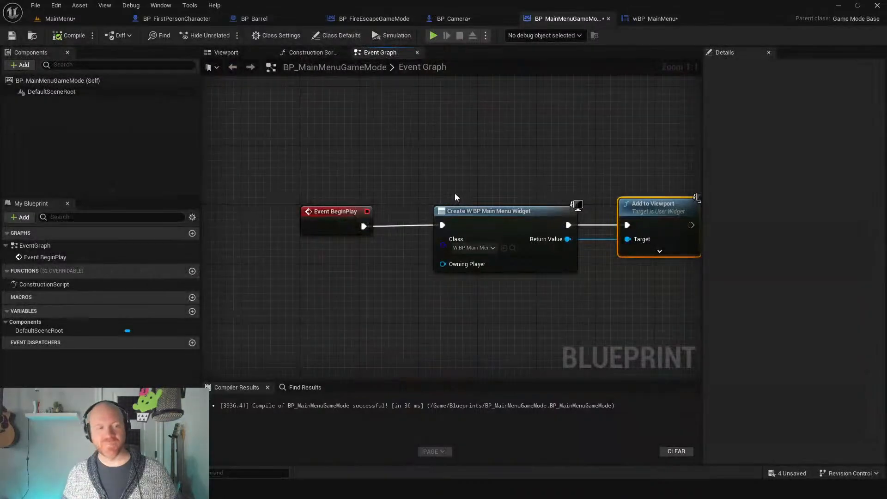
Add a Button to the wBP_MainMenu canvas on the side opposite the title and anchor it to the middle right.
{"action": "left_click", "coordinate": [633, 18]}
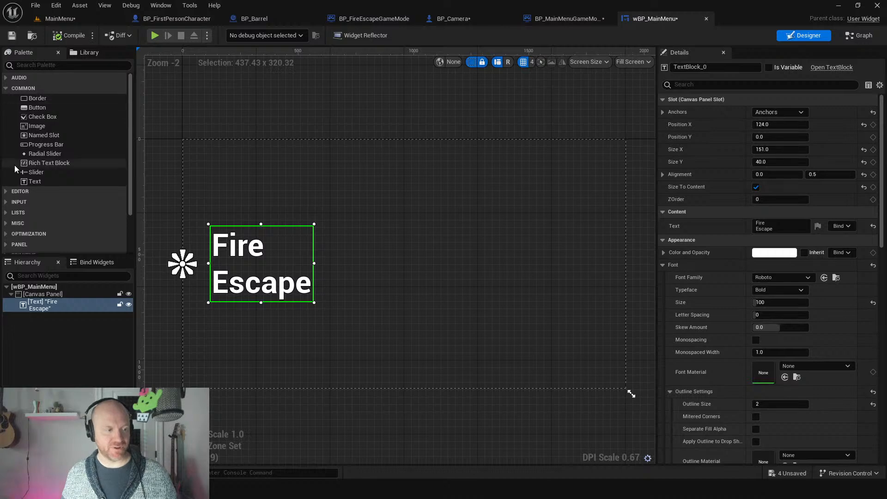
{"action": "left_click_drag", "start_coordinate": [40, 109], "coordinate": [523, 262]}
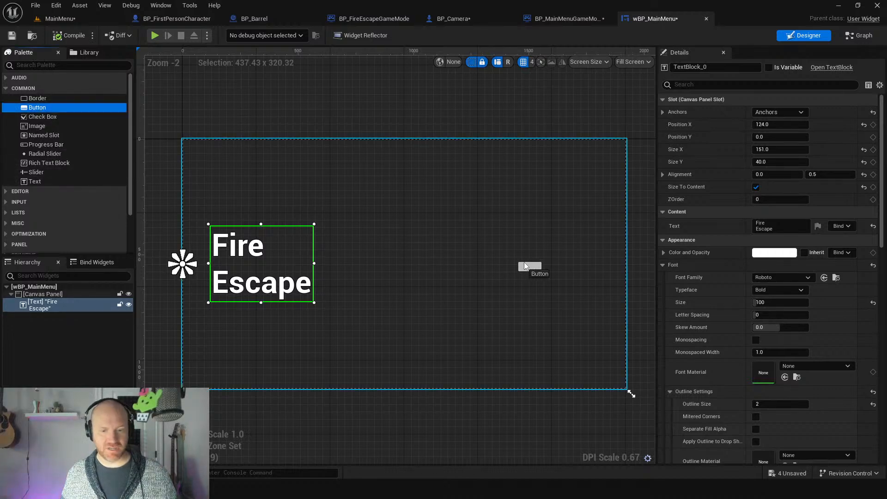
{"action": "left_click_drag", "start_coordinate": [580, 267], "coordinate": [580, 267]}
{"action": "left_click", "coordinate": [791, 112]}
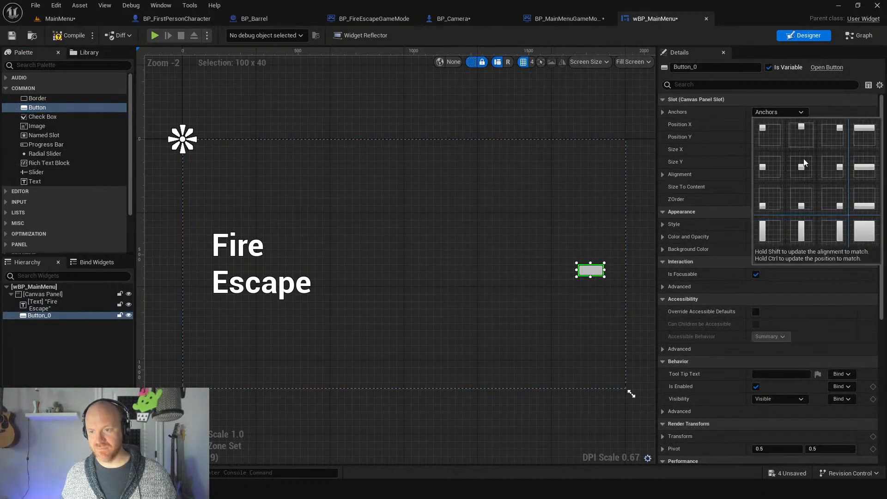
{"action": "left_click", "coordinate": [829, 171]}
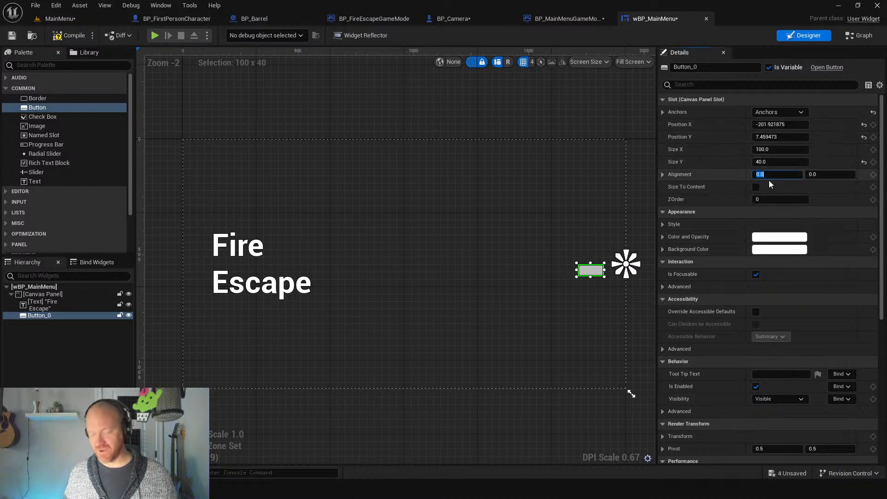
Set the button's alignment to 1.0, 0.5 and its position to X -200, Y 0.
{"action": "type", "text": "1"}
{"action": "key", "text": "Tab"}
{"action": "type", "text": "0.5"}
{"action": "key", "text": "Return"}
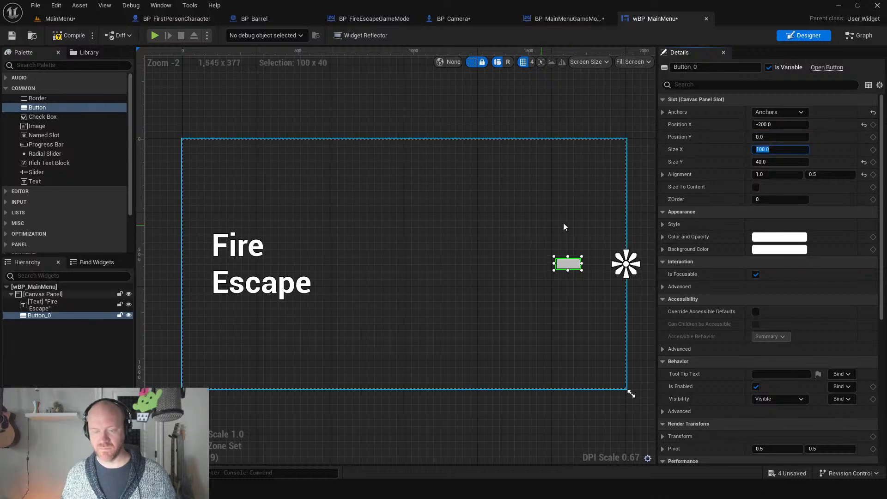
Rename the button Button_StartGame and give it a Text child reading "Start Game" split over two lines.
{"action": "left_click_drag", "start_coordinate": [34, 181], "coordinate": [51, 316]}
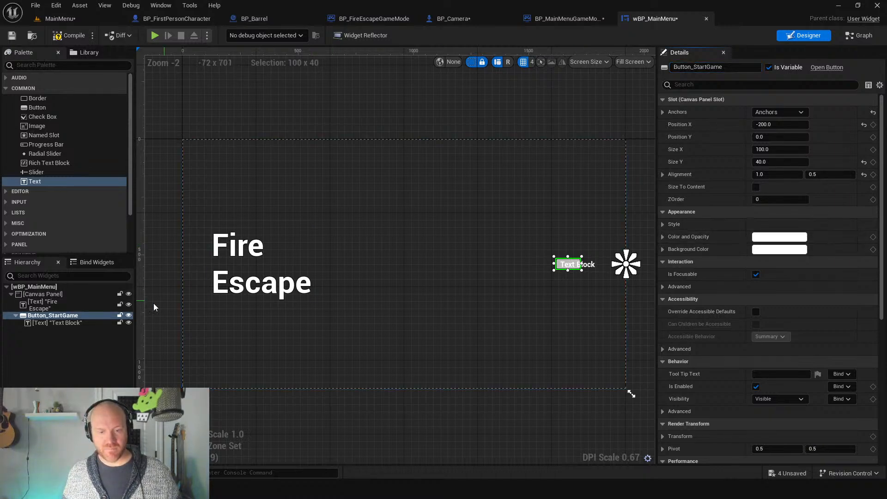
{"action": "left_click", "coordinate": [72, 322]}
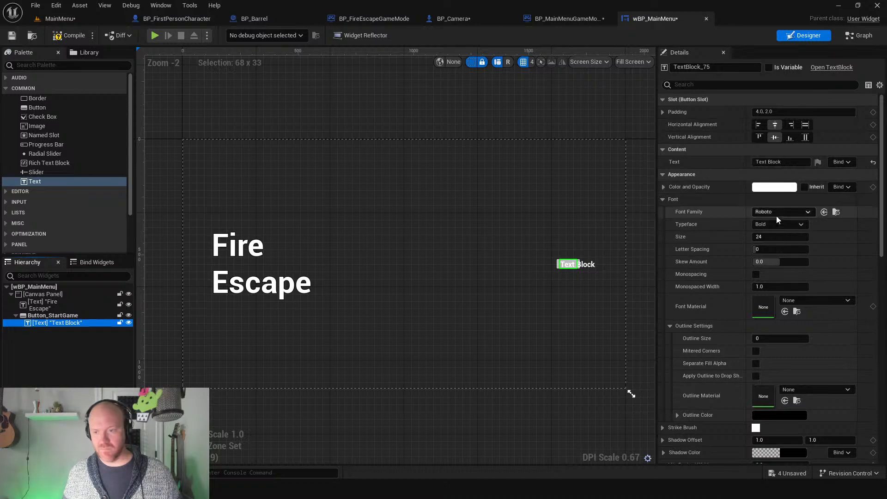
{"action": "left_click", "coordinate": [776, 162]}
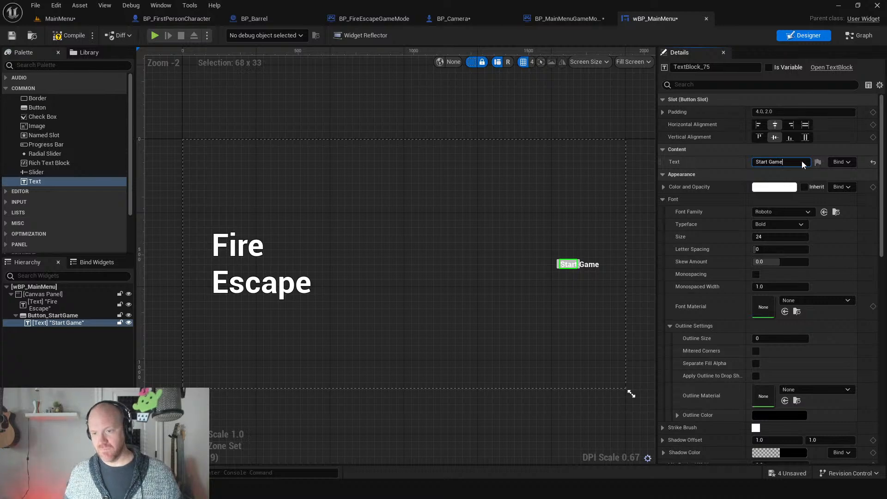
{"action": "left_click", "coordinate": [769, 162]}
{"action": "key", "text": "BackSpace"}
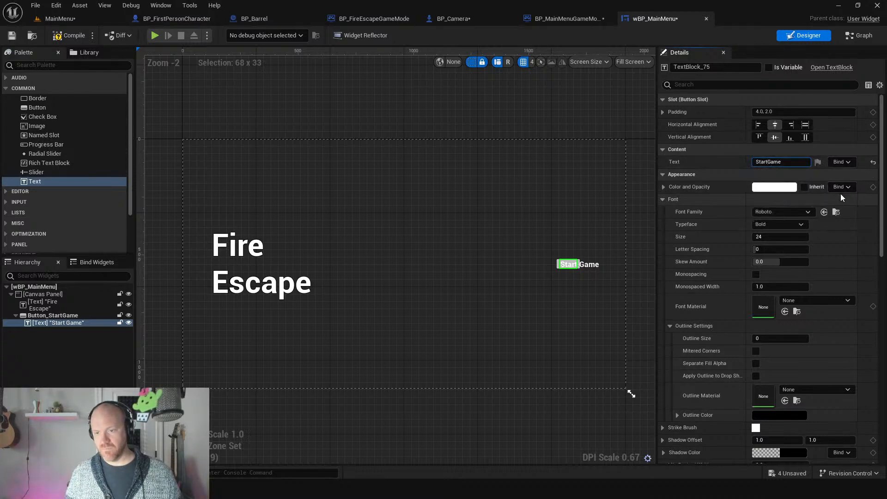
{"action": "key", "text": "shift+Return"}
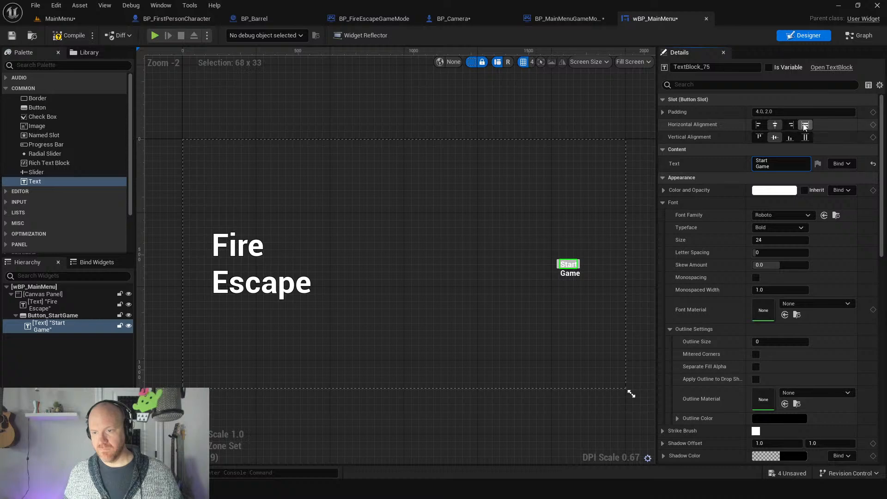
{"action": "scroll", "coordinate": [801, 363], "scroll_direction": "down", "scroll_amount": 3}
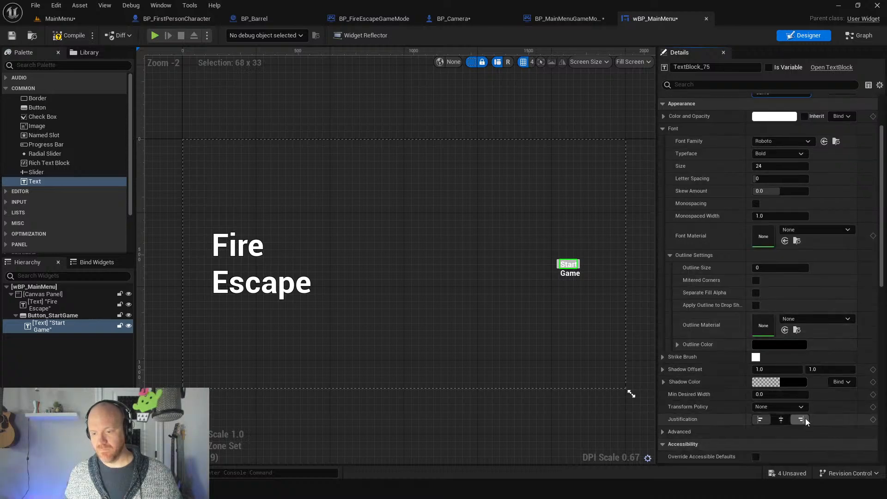
{"action": "scroll", "coordinate": [795, 416], "scroll_direction": "up", "scroll_amount": 3}
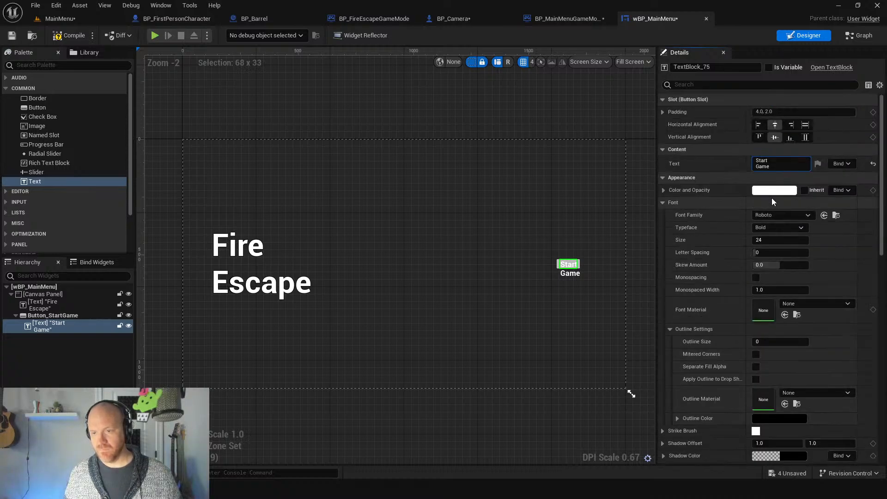
Make Button_StartGame size to its content and set its label's font size to 60 and outline size to 1.
{"action": "left_click", "coordinate": [69, 315]}
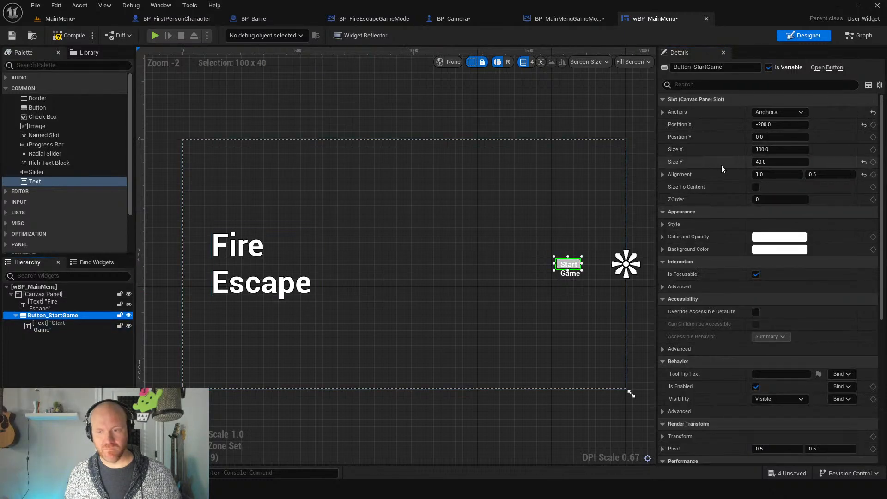
{"action": "left_click", "coordinate": [49, 326]}
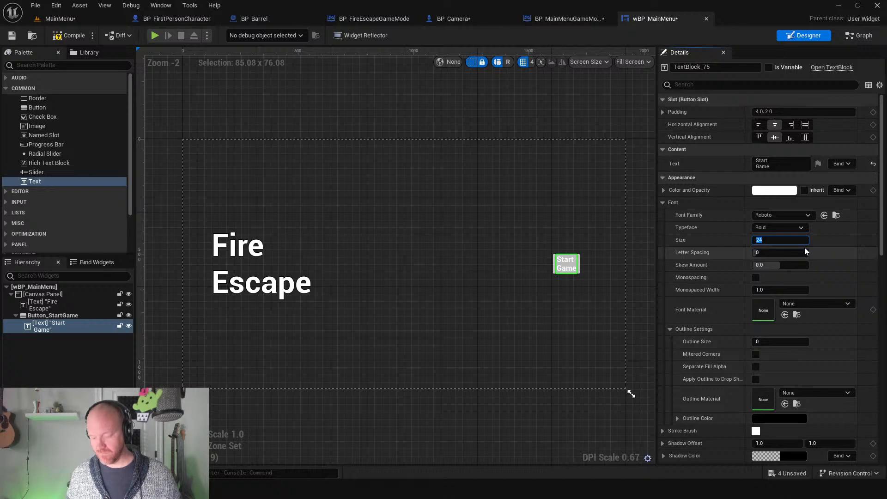
{"action": "type", "text": "60"}
{"action": "key", "text": "Return"}
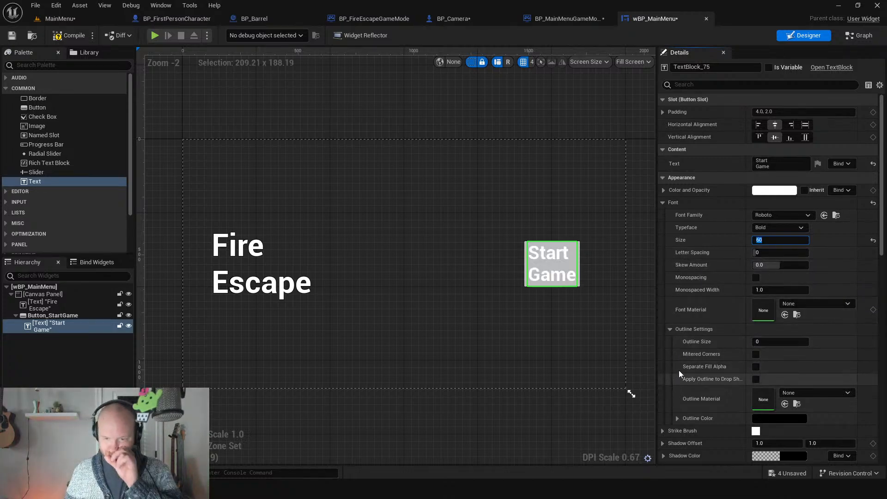
{"action": "left_click", "coordinate": [762, 345]}
{"action": "type", "text": "1"}
{"action": "key", "text": "Return"}
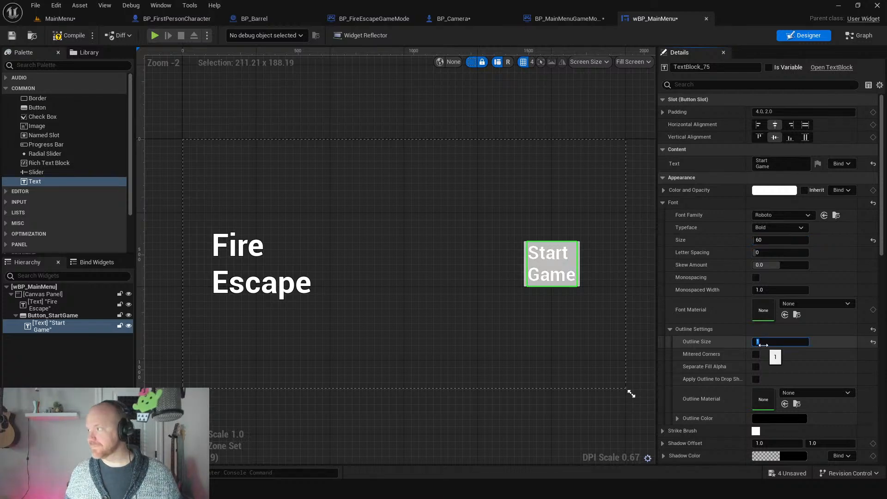
Compile the widget and play-test the menu to check the Start Game button's appearance.
{"action": "left_click", "coordinate": [58, 35]}
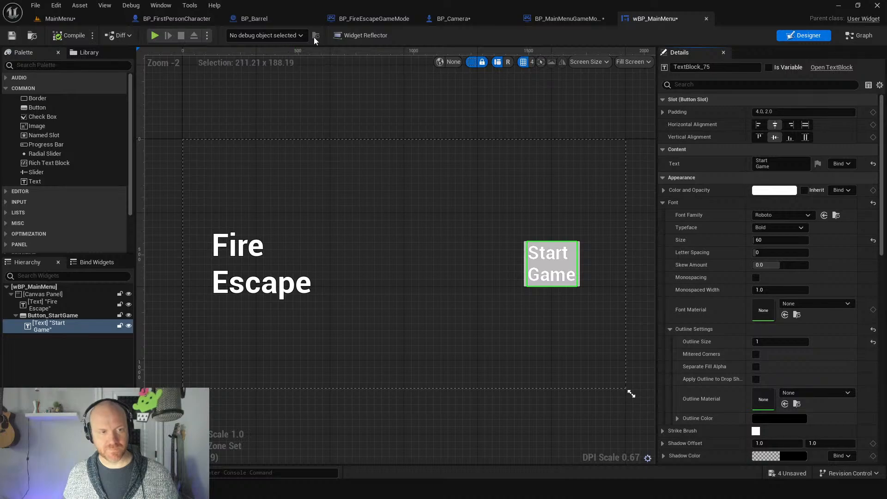
{"action": "left_click", "coordinate": [155, 35]}
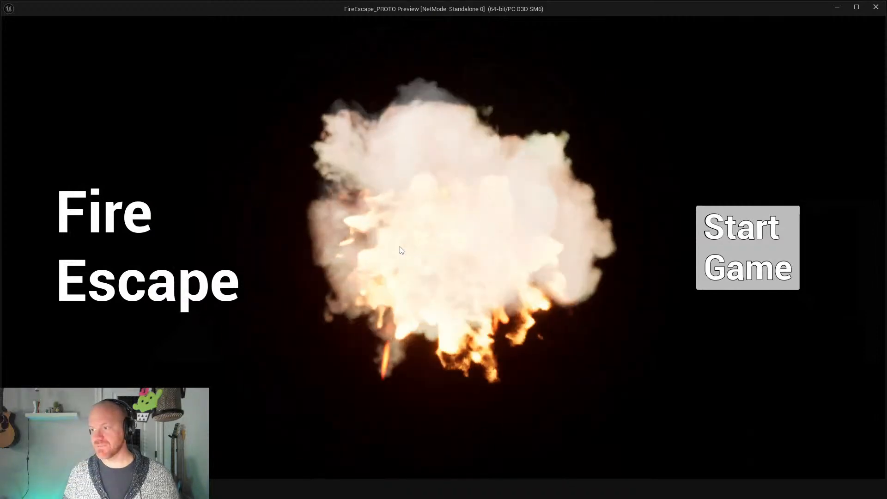
{"action": "key", "text": "Escape"}
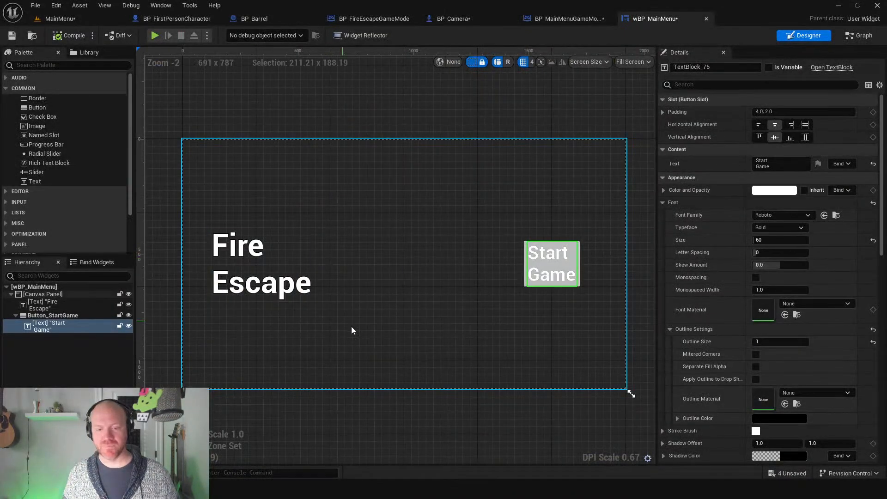
Add an On Clicked event for Button_StartGame in the widget's event graph.
{"action": "left_click", "coordinate": [53, 315]}
{"action": "scroll", "coordinate": [766, 347], "scroll_direction": "down", "scroll_amount": 10}
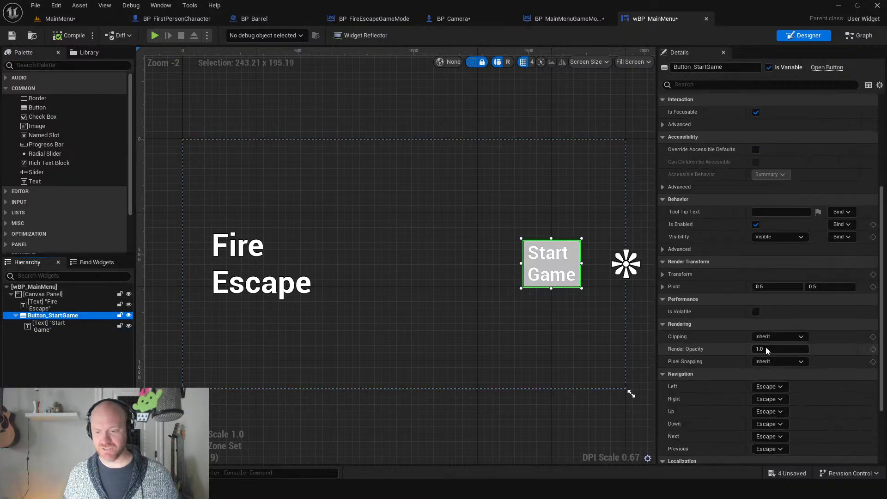
{"action": "left_click", "coordinate": [777, 407]}
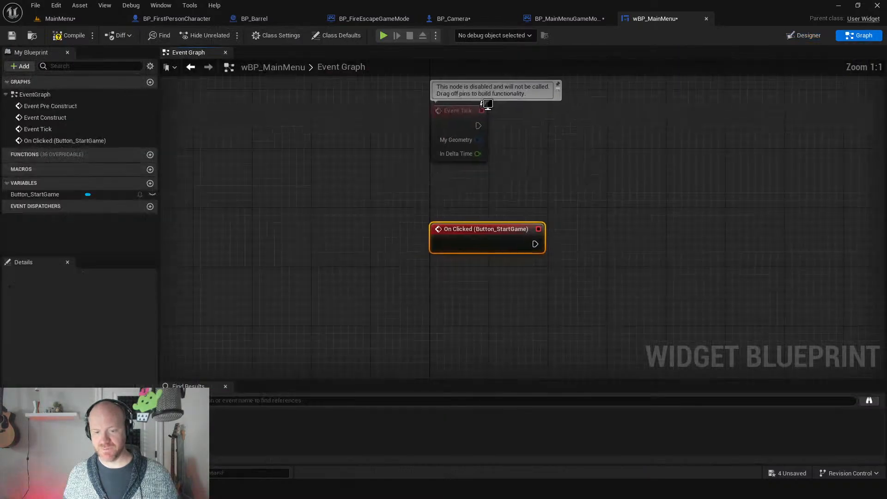
Connect an Open Level (by Name) node to the On Clicked event and set its Level Name to Level1.
{"action": "right_click_drag", "start_coordinate": [554, 254], "coordinate": [310, 231]}
{"action": "scroll", "coordinate": [342, 253], "scroll_direction": "down", "scroll_amount": 2}
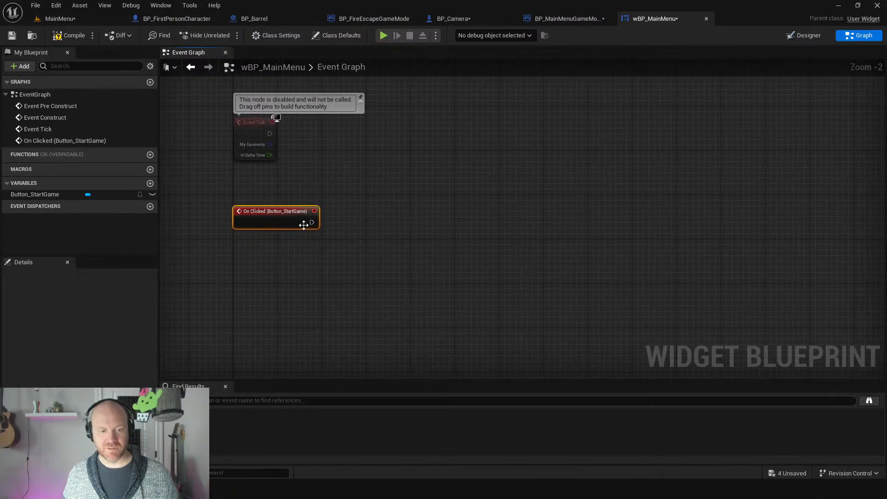
{"action": "left_click_drag", "start_coordinate": [310, 222], "coordinate": [386, 212]}
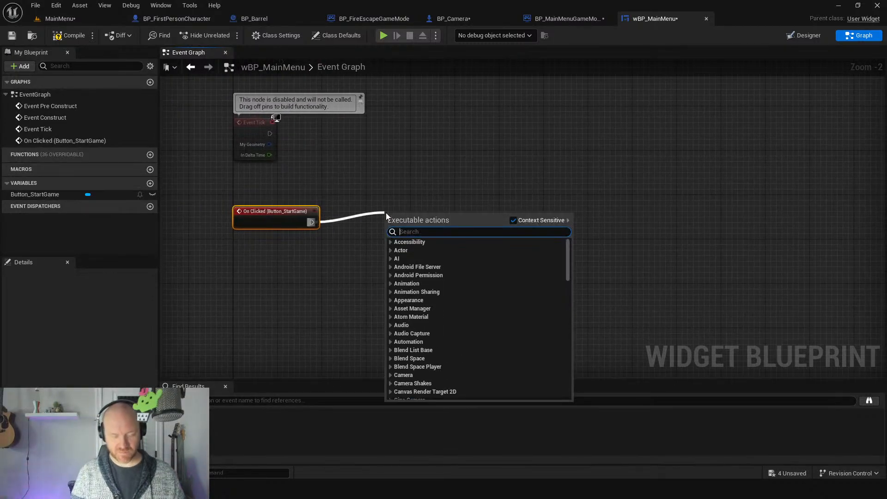
{"action": "type", "text": "open"}
{"action": "key", "text": "Return"}
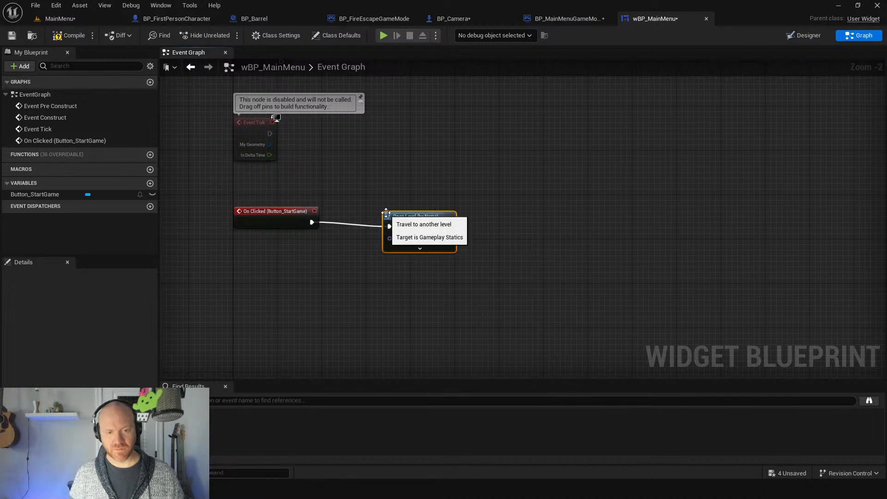
{"action": "scroll", "coordinate": [448, 245], "scroll_direction": "up", "scroll_amount": 2}
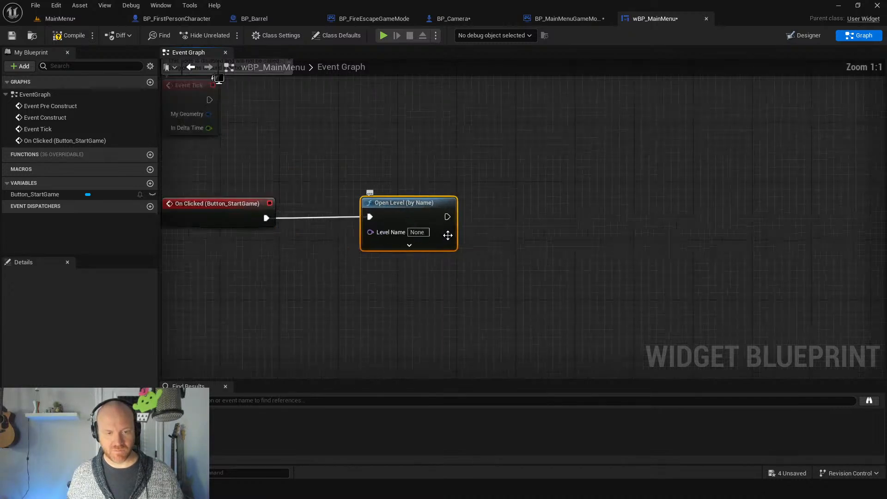
{"action": "left_click", "coordinate": [417, 232]}
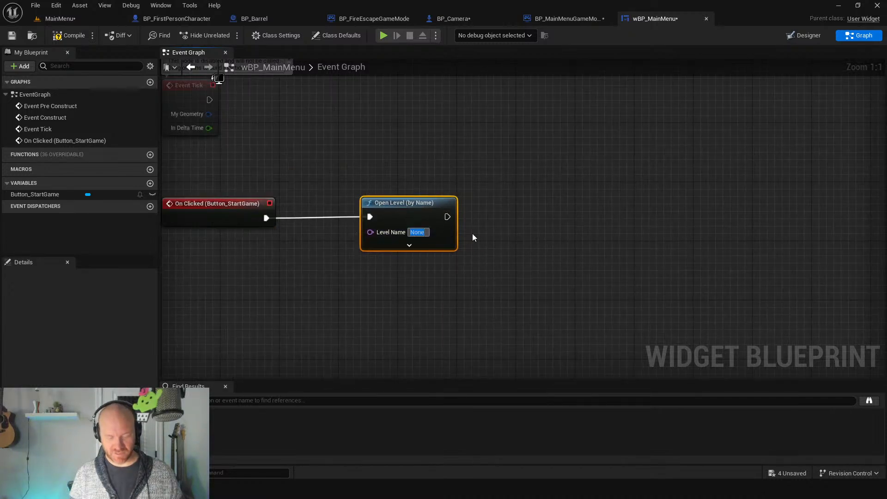
{"action": "type", "text": "Level1"}
{"action": "key", "text": "Return"}
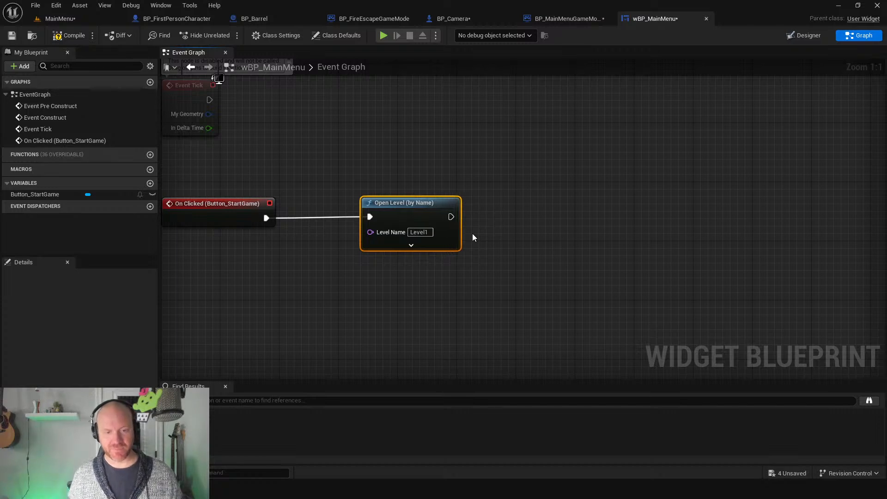
Play-test the menu by starting the game, extinguish every fire in Level1 to complete the level, and end the session.
{"action": "left_click", "coordinate": [383, 36]}
{"action": "left_click", "coordinate": [698, 270]}
{"action": "key", "text": "w"}
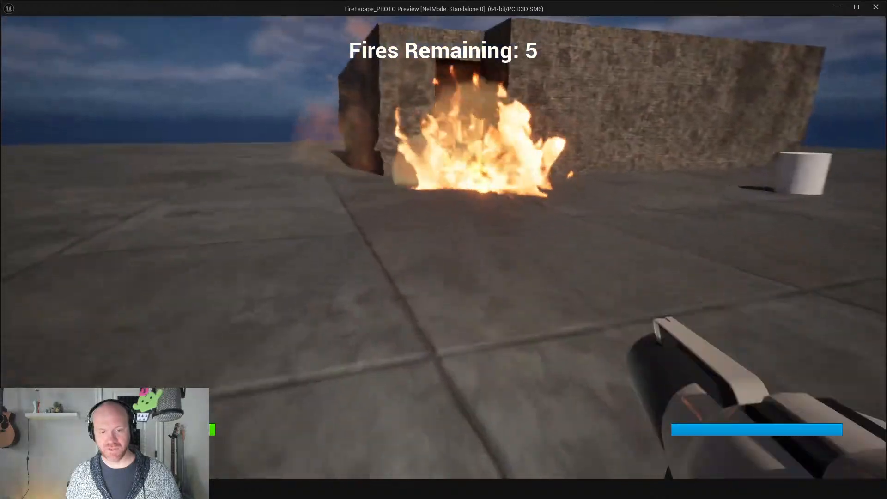
{"action": "key", "text": "w"}
{"action": "left_click", "coordinate": [443, 249]}
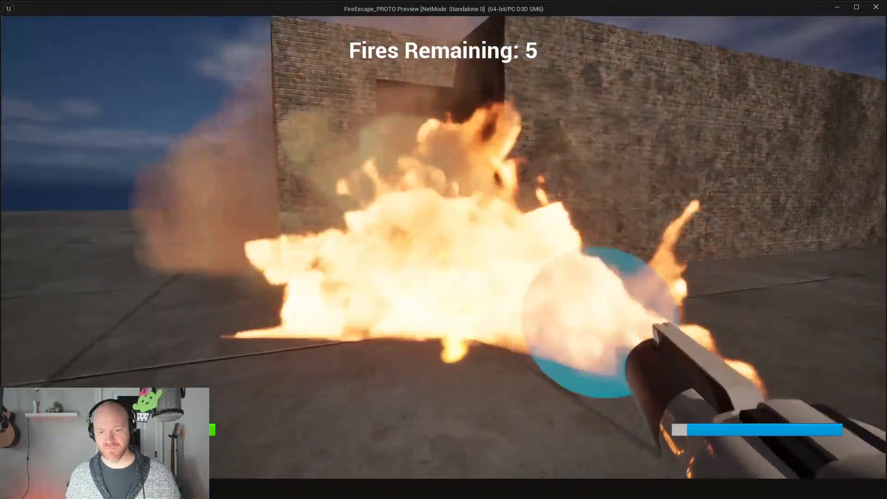
{"action": "key", "text": "w"}
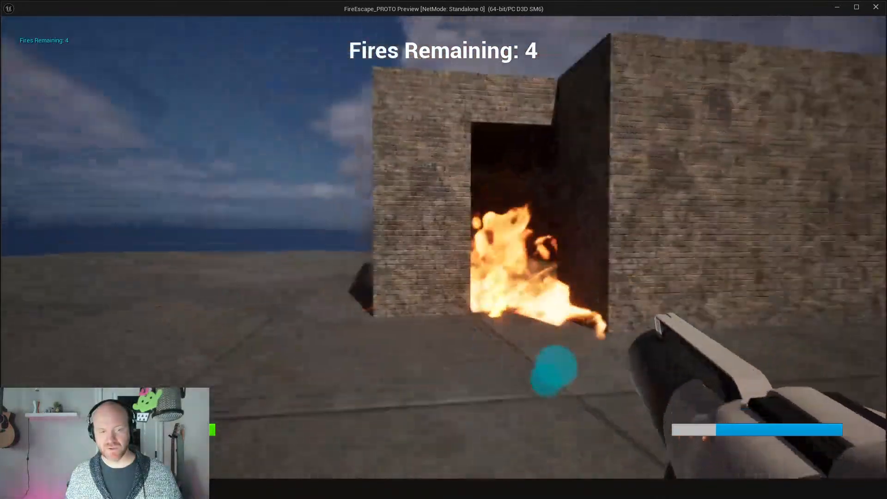
{"action": "left_click", "coordinate": [443, 250]}
{"action": "key", "text": "w"}
{"action": "left_click", "coordinate": [443, 249]}
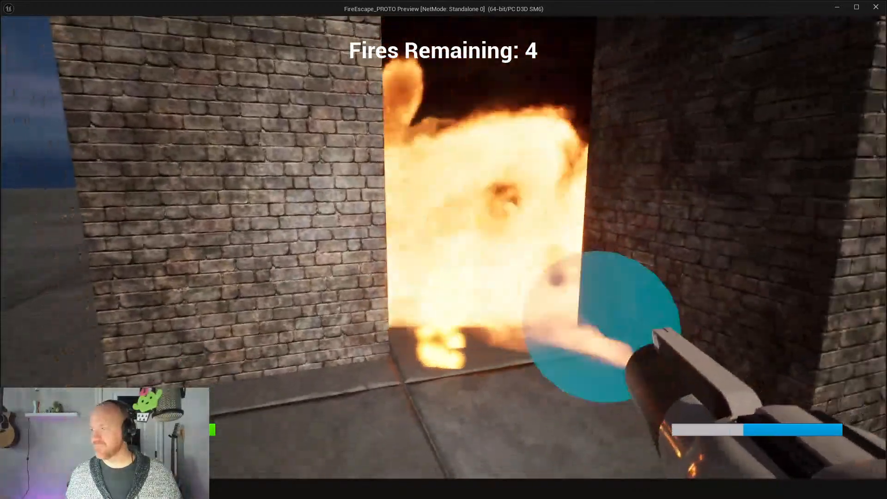
{"action": "key", "text": "w"}
{"action": "left_click", "coordinate": [444, 250]}
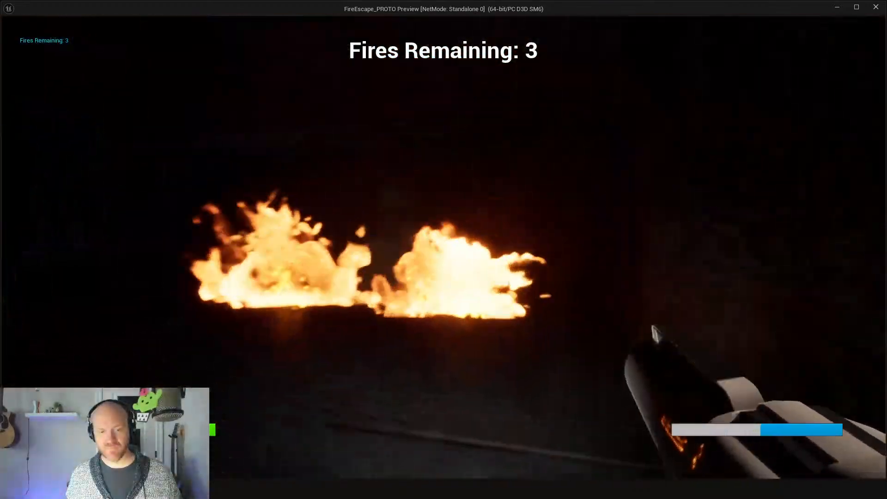
{"action": "left_click", "coordinate": [443, 249]}
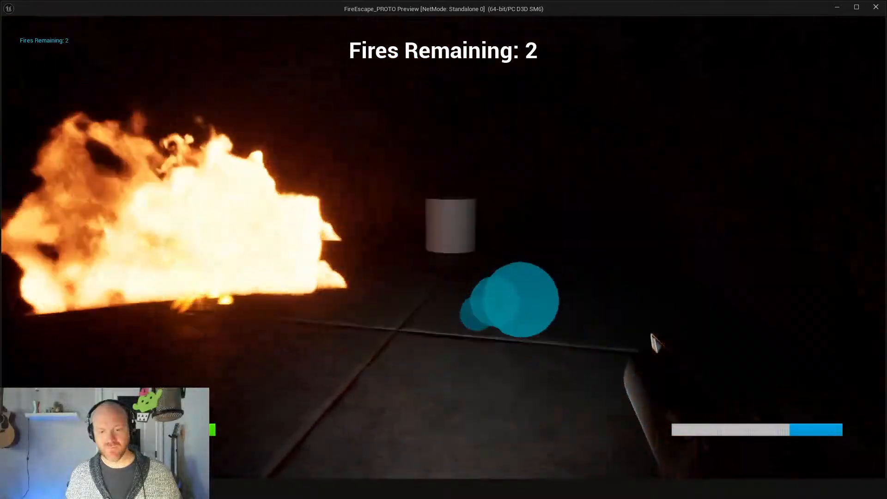
{"action": "key", "text": "w"}
{"action": "key", "text": "w"}
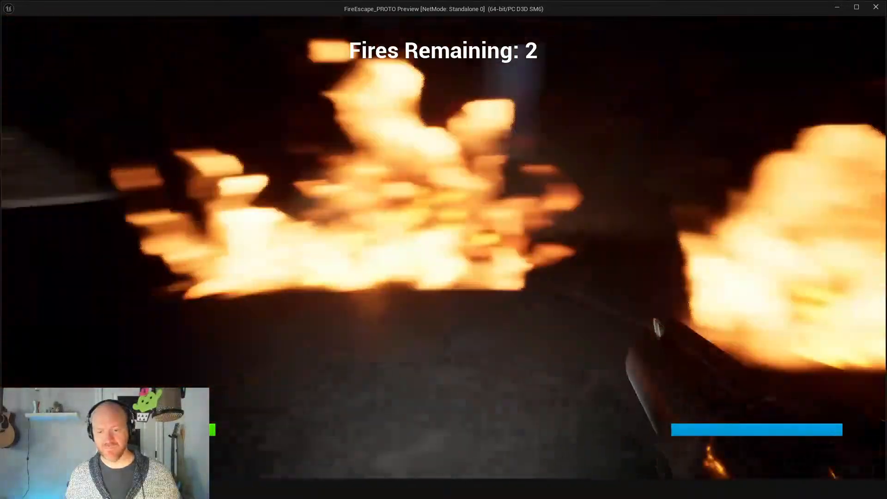
{"action": "left_click", "coordinate": [444, 250]}
{"action": "left_click", "coordinate": [443, 249]}
{"action": "key", "text": "w"}
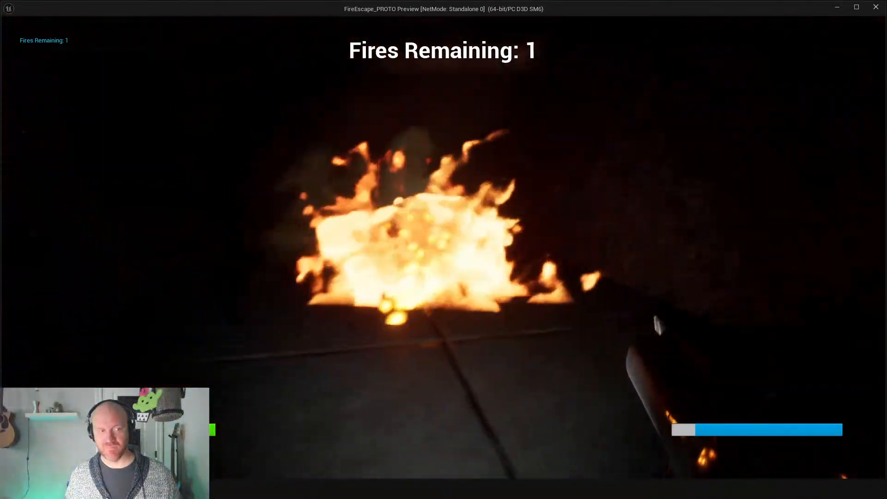
{"action": "left_click", "coordinate": [443, 249]}
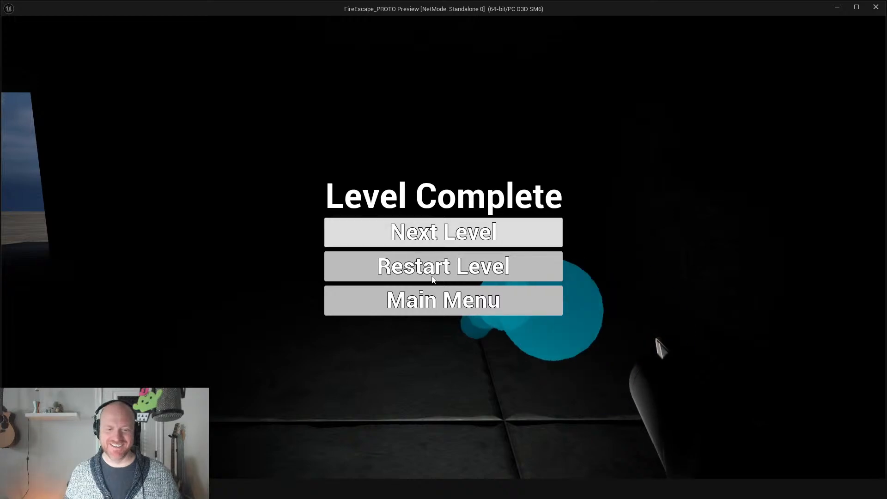
{"action": "key", "text": "Escape"}
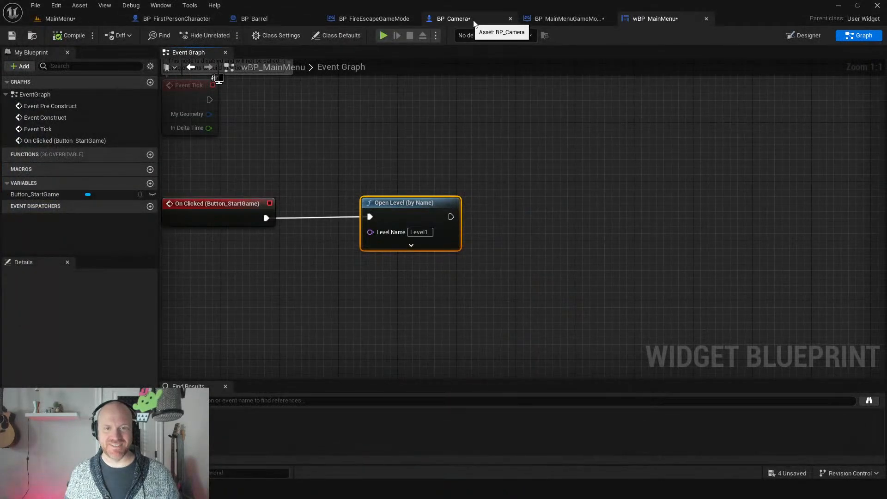
Open the WBP_LevelComplete widget from the UI folder and add an On Clicked event for Button_MainMenu.
{"action": "left_click", "coordinate": [72, 18]}
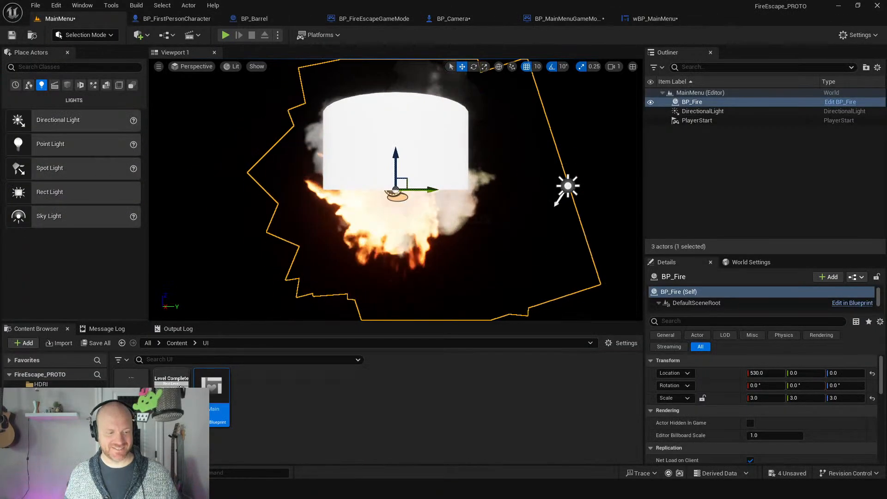
{"action": "double_click", "coordinate": [172, 378]}
{"action": "left_click", "coordinate": [455, 402]}
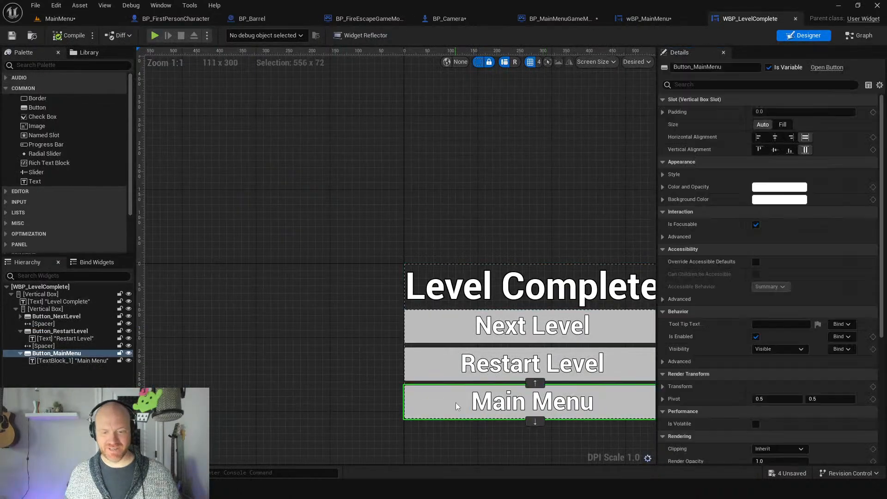
{"action": "scroll", "coordinate": [788, 351], "scroll_direction": "down", "scroll_amount": 5}
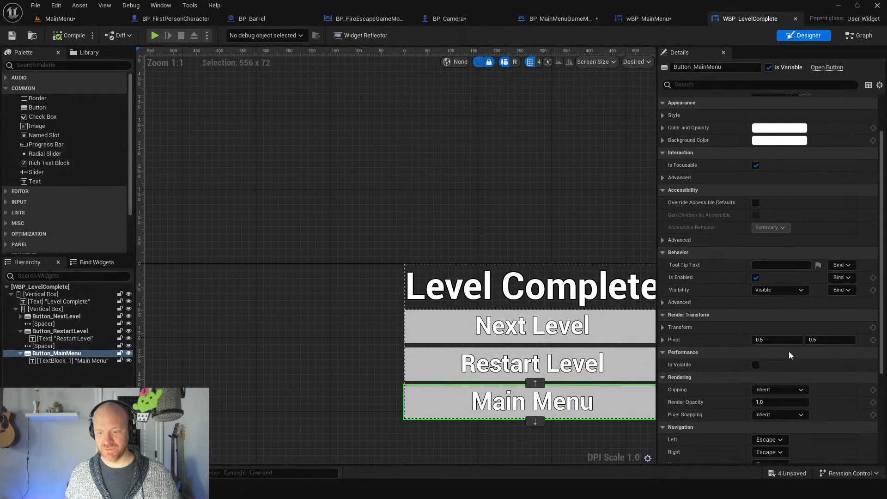
{"action": "scroll", "coordinate": [790, 353], "scroll_direction": "down", "scroll_amount": 4}
{"action": "left_click", "coordinate": [782, 407]}
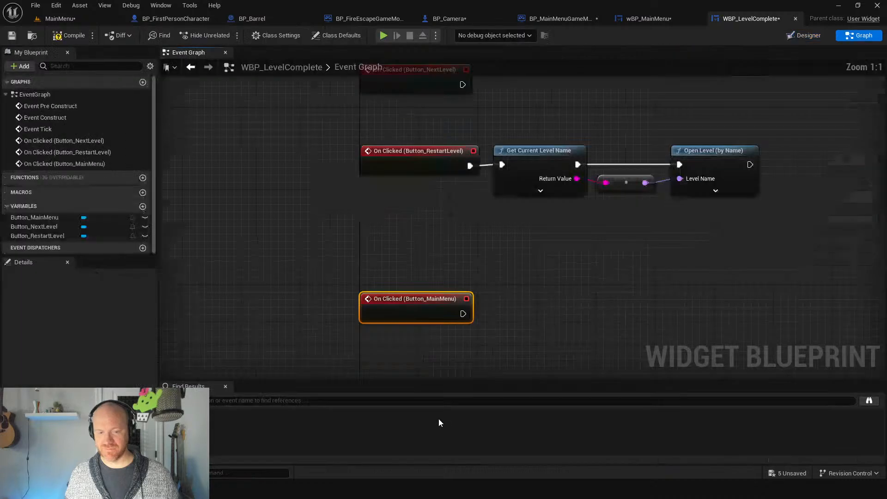
Duplicate the Restart Level chain's Open Level (by Name) node and place the copy beside the On Clicked (Button_MainMenu) event.
{"action": "right_click_drag", "start_coordinate": [500, 299], "coordinate": [303, 330]}
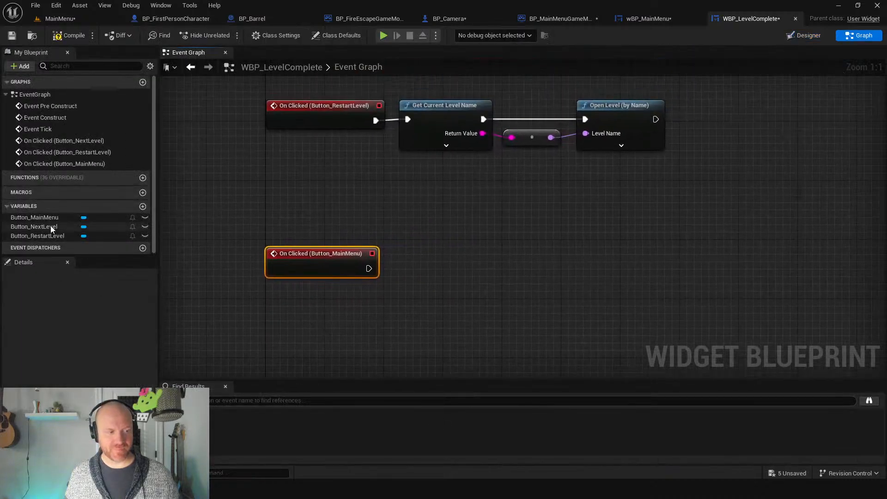
{"action": "left_click_drag", "start_coordinate": [725, 118], "coordinate": [573, 152]}
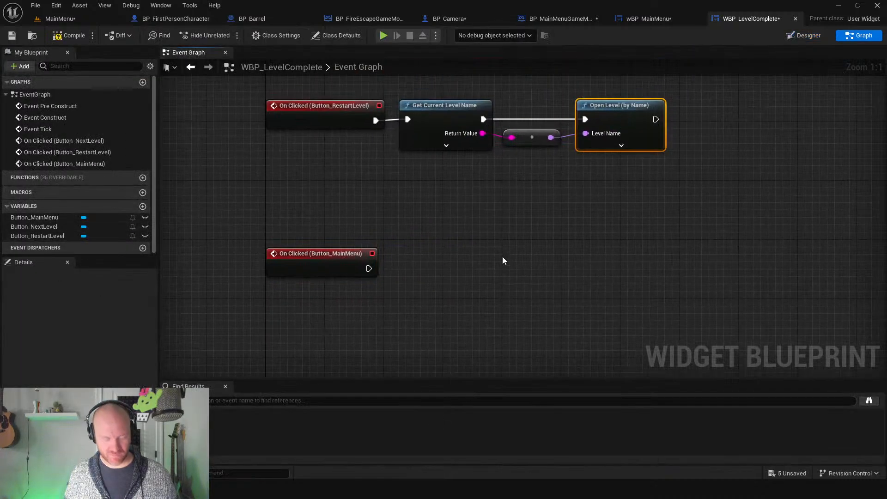
{"action": "key", "text": "ctrl+c"}
{"action": "key", "text": "ctrl+v"}
{"action": "left_click_drag", "start_coordinate": [511, 269], "coordinate": [467, 254]}
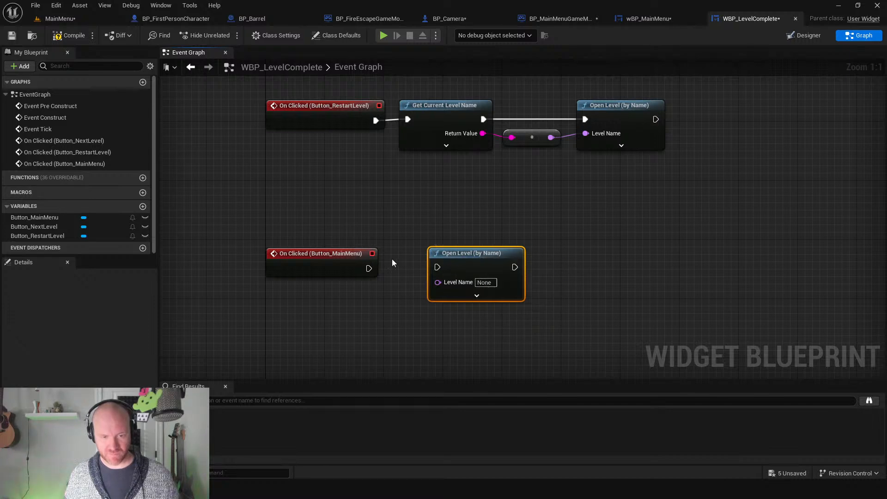
Connect the On Clicked (Button_MainMenu) event to the copied Open Level node and set its Level Name to MainMenu.
{"action": "left_click_drag", "start_coordinate": [368, 268], "coordinate": [489, 281]}
{"action": "left_click", "coordinate": [485, 282]}
{"action": "type", "text": "Ma"}
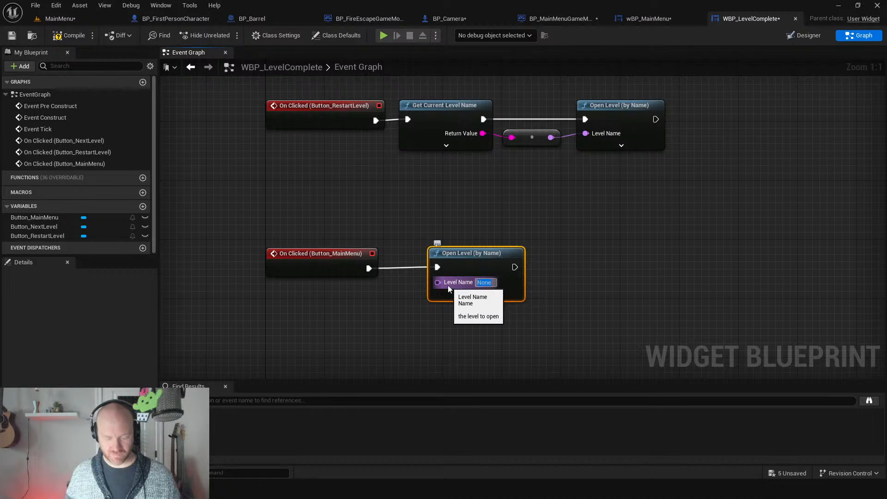
{"action": "type", "text": "inMenu"}
{"action": "key", "text": "Return"}
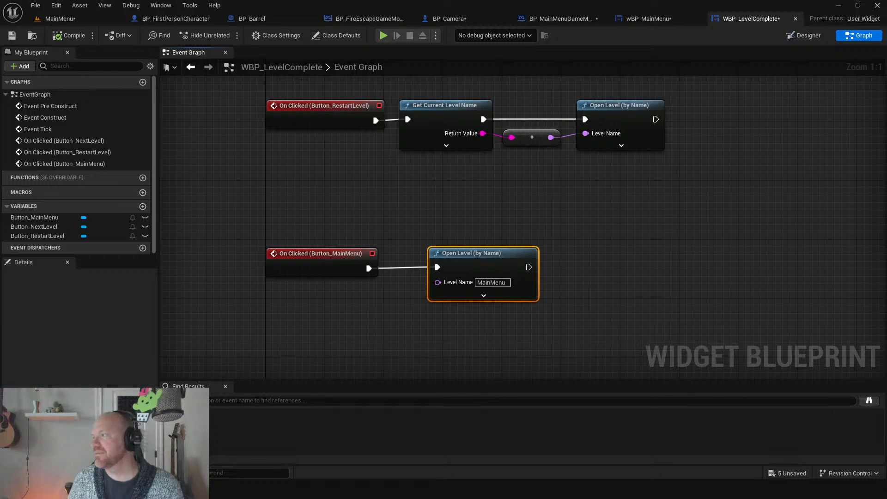
Move the On Clicked (Button_RestartLevel) node chain slightly down, away from the Next Level event.
{"action": "scroll", "coordinate": [326, 199], "scroll_direction": "down", "scroll_amount": 3}
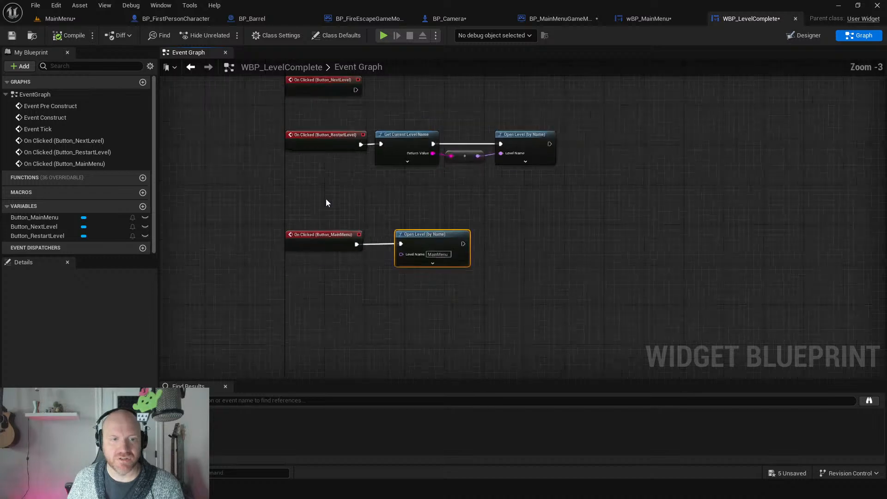
{"action": "right_click_drag", "start_coordinate": [325, 198], "coordinate": [314, 284]}
{"action": "left_click", "coordinate": [301, 171]}
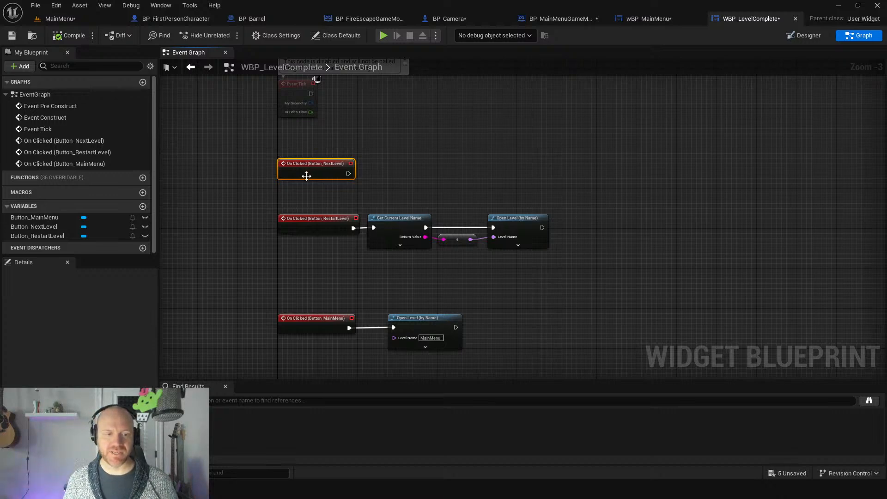
{"action": "left_click_drag", "start_coordinate": [271, 203], "coordinate": [543, 292]}
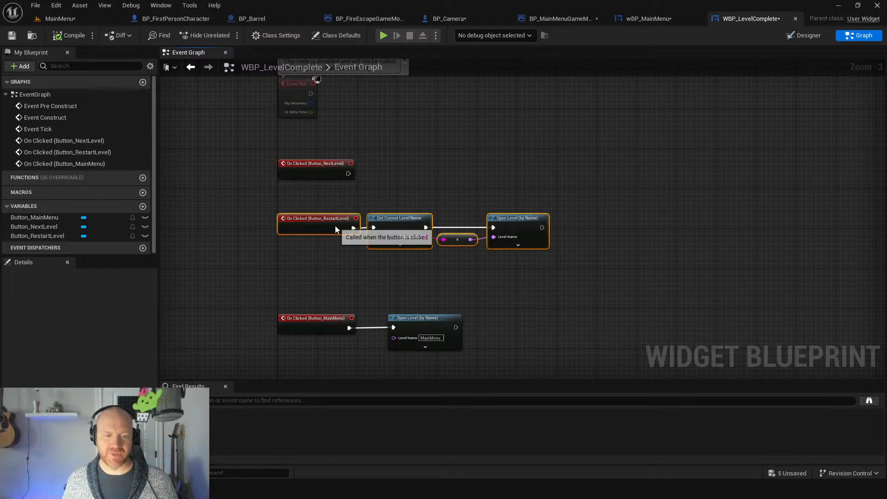
{"action": "left_click_drag", "start_coordinate": [334, 227], "coordinate": [335, 244]}
{"action": "left_click", "coordinate": [393, 200]}
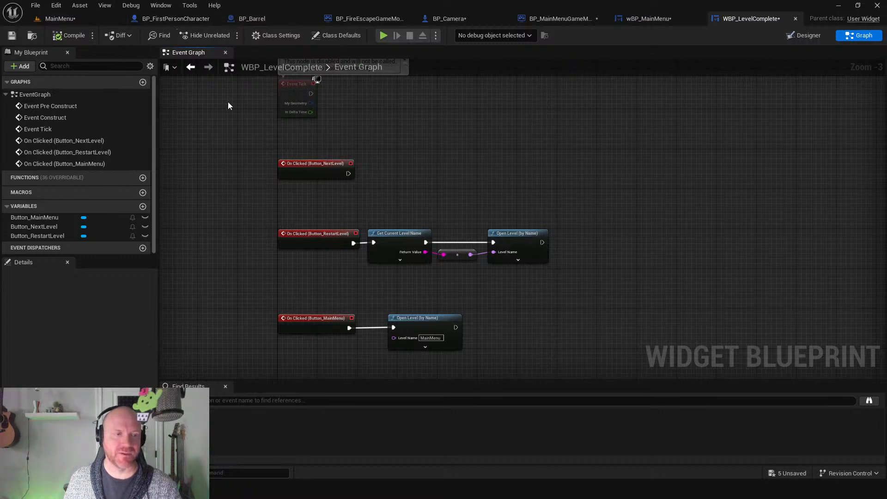
Review the BP_FireEscapeGameMode event graph, return to the MainMenu level and open the project's Blueprints folder.
{"action": "left_click", "coordinate": [375, 20]}
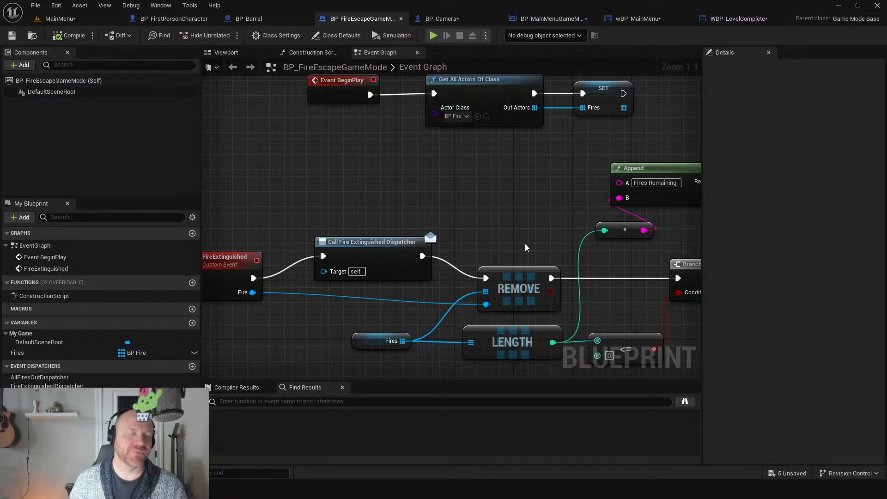
{"action": "left_click", "coordinate": [57, 18]}
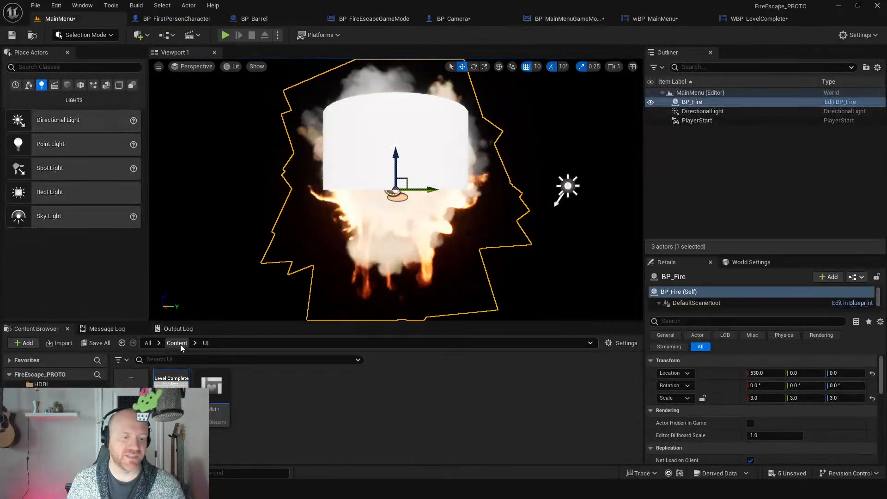
{"action": "double_click", "coordinate": [132, 392]}
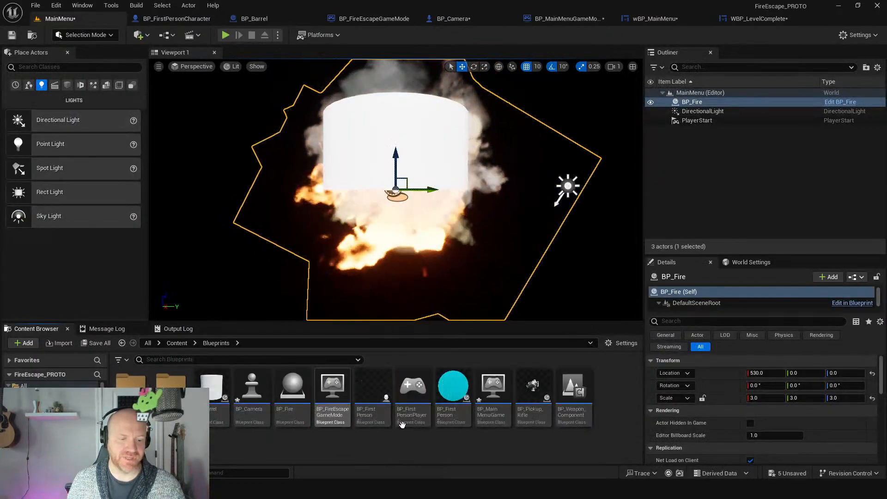